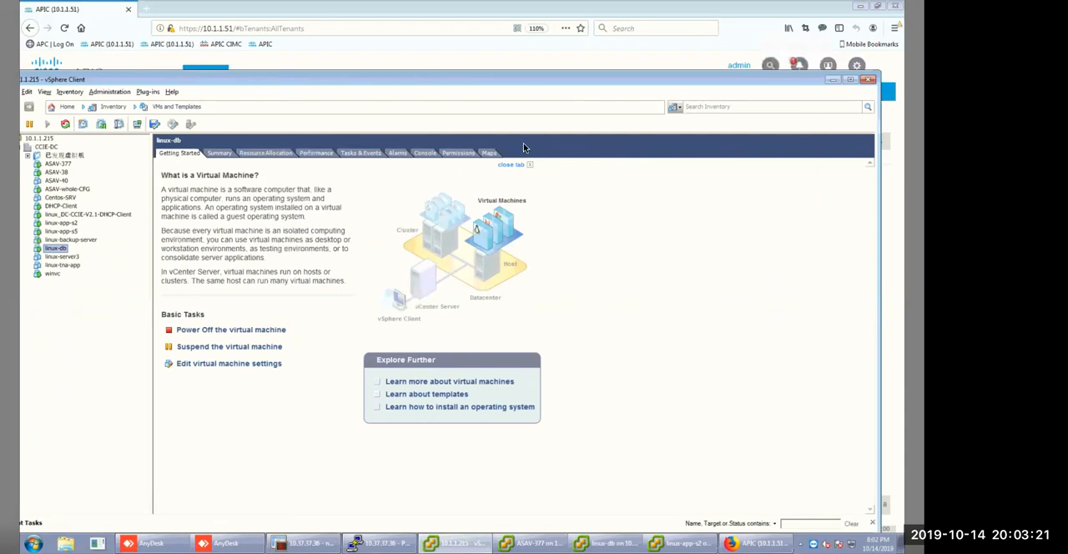
# Reconnect to the remote desk in AnyDesk and switch to the APIC page in Firefox.
pyautogui.moveTo(493, 78); pyautogui.dragTo(498, 75)
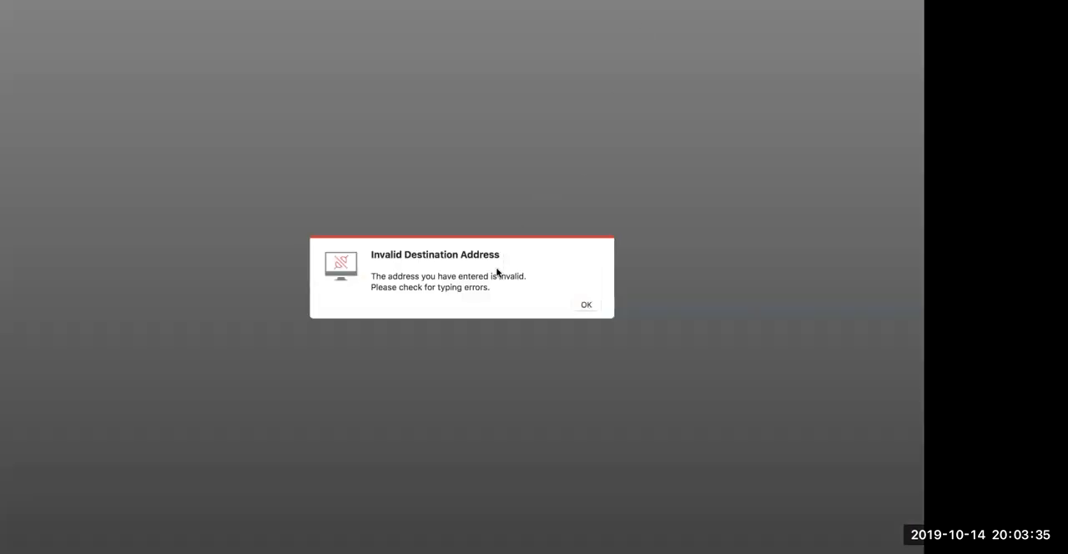
pyautogui.click(586, 305)
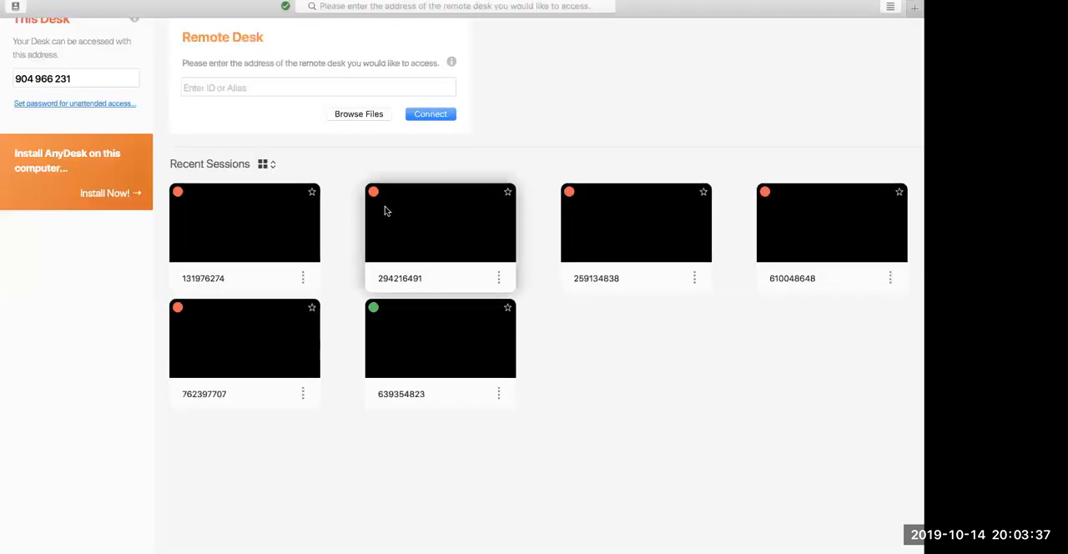
pyautogui.click(231, 88)
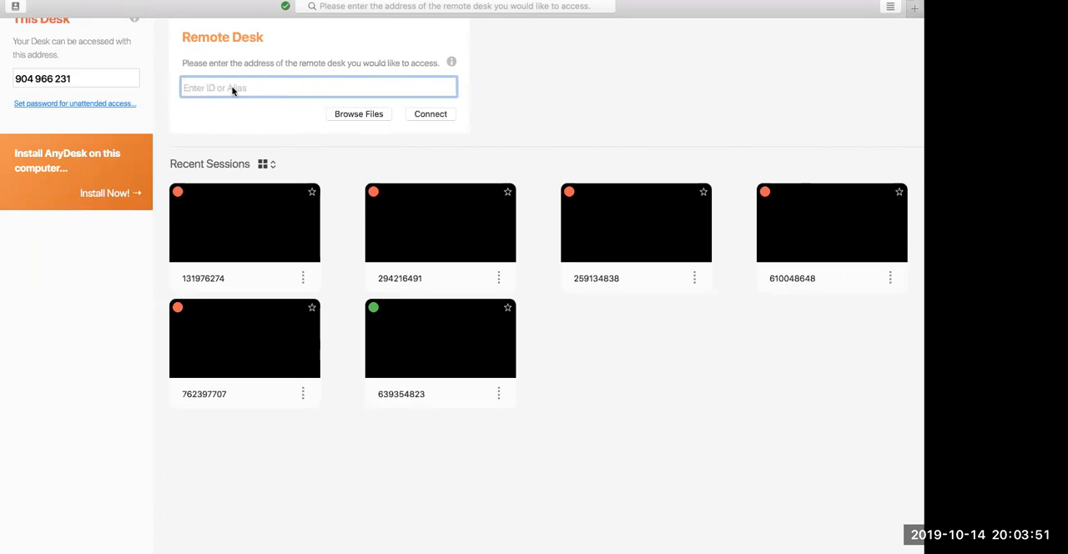
pyautogui.click(233, 89)
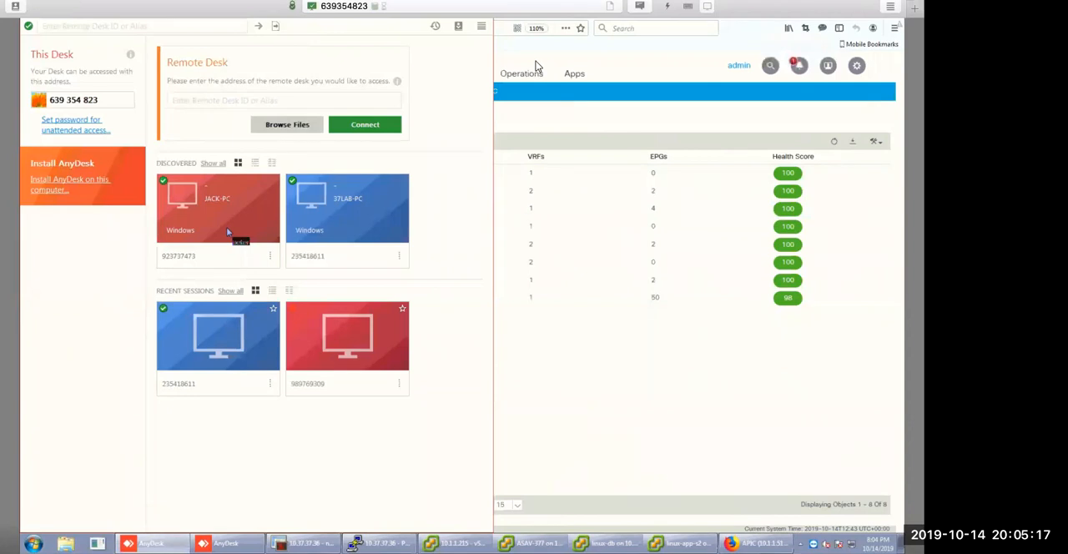
pyautogui.click(546, 259)
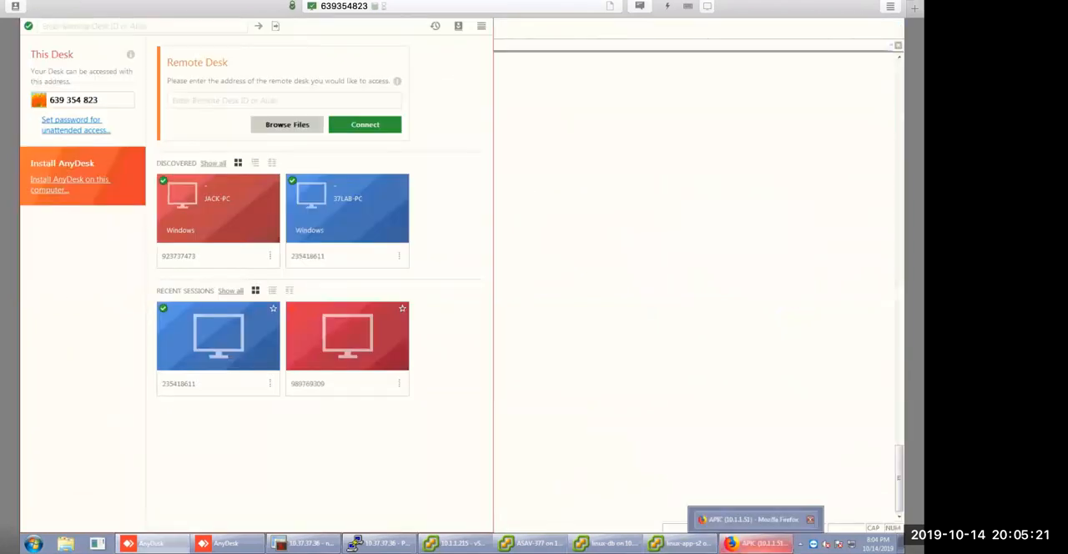
pyautogui.click(755, 543)
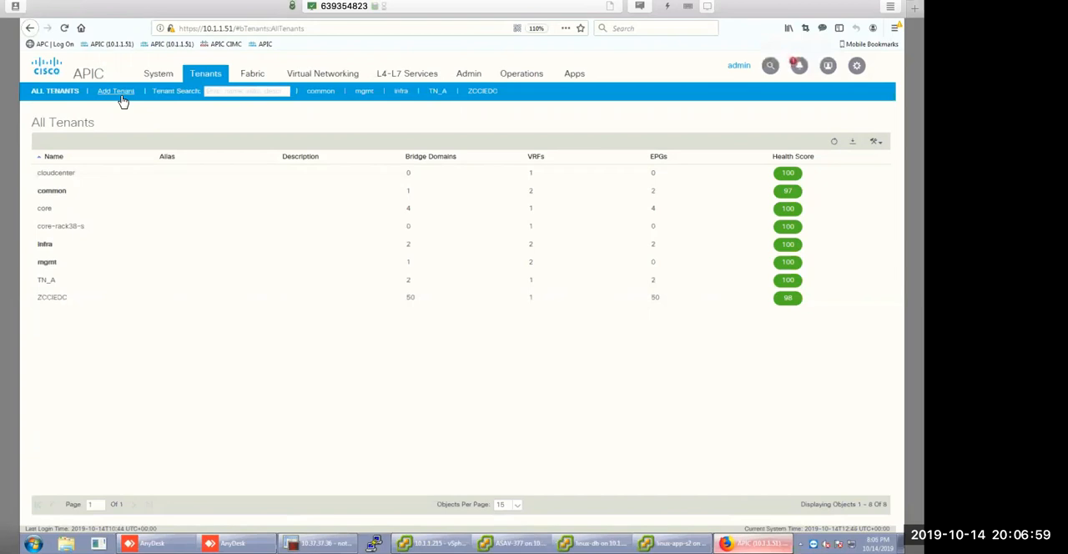
# Start adding a new tenant and name it croe-rack37- followed by the person's first name.
pyautogui.rightClick(122, 100)
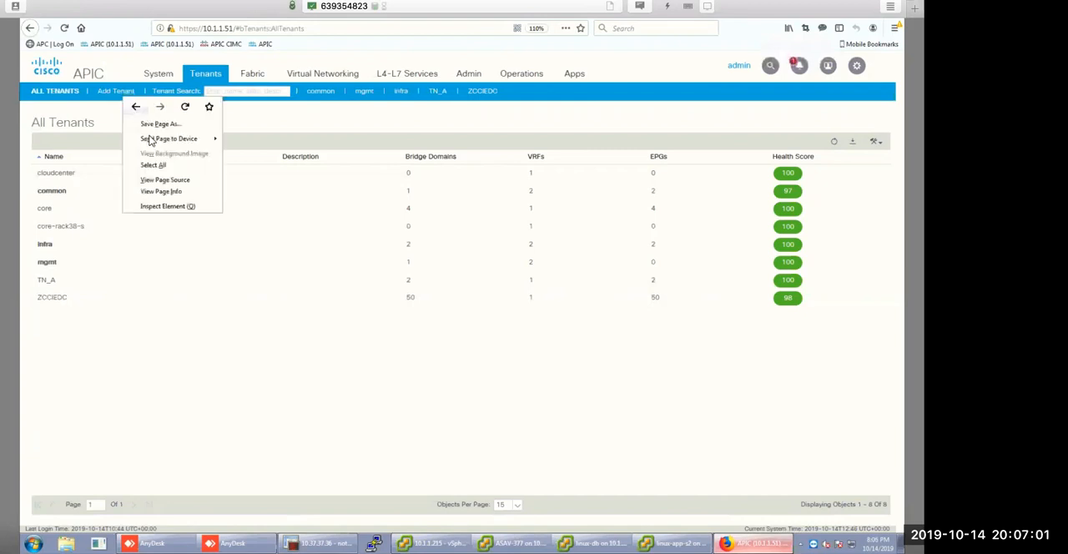
pyautogui.rightClick(109, 95)
pyautogui.click(101, 94)
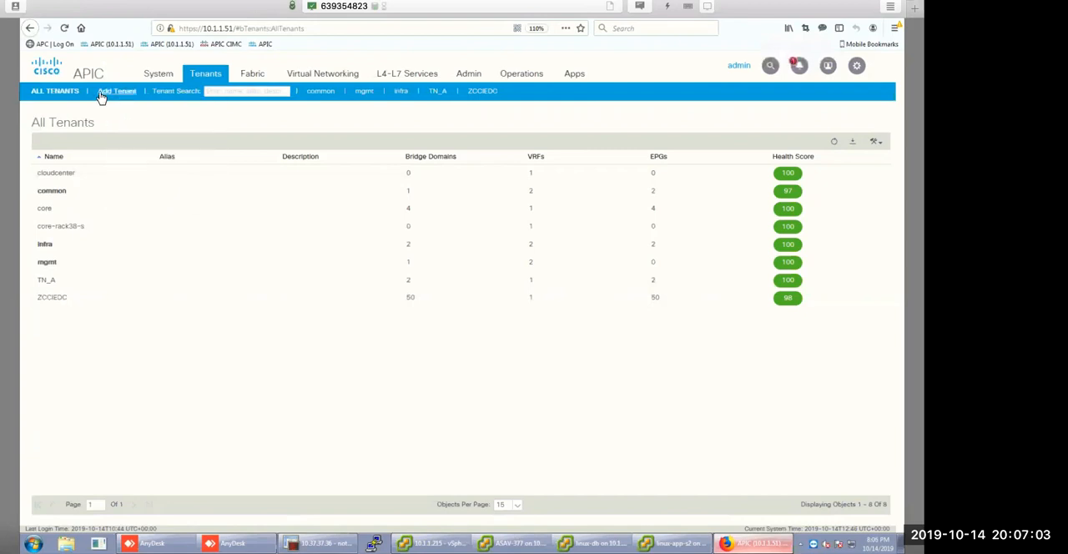
pyautogui.click(109, 93)
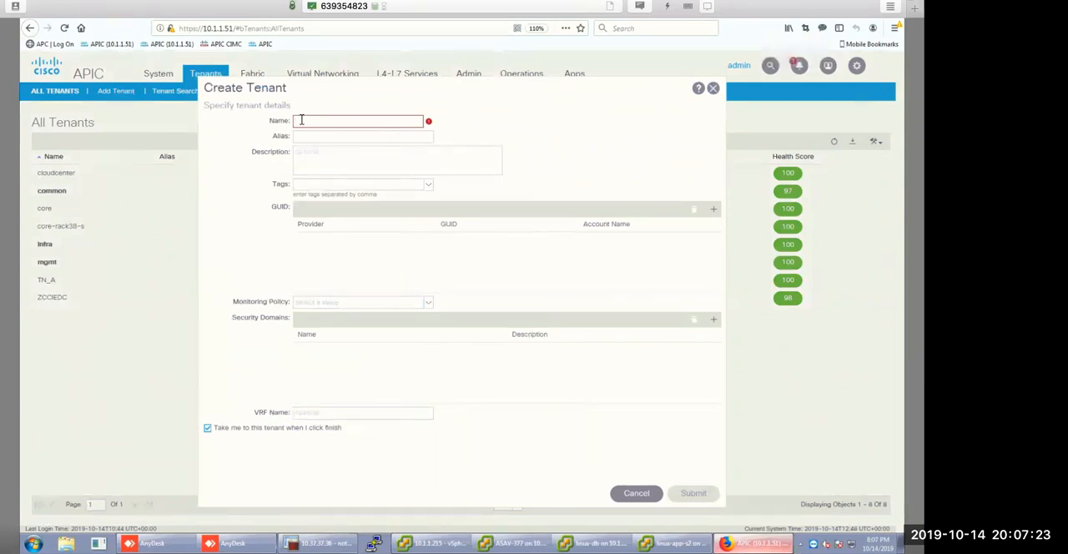
pyautogui.write('c')
pyautogui.write('u')
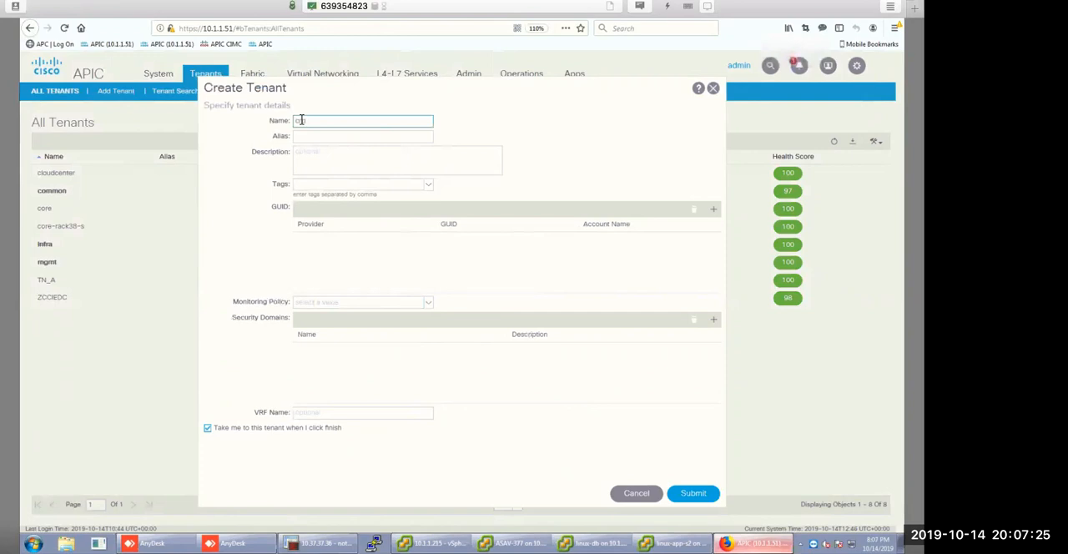
pyautogui.write('s')
pyautogui.write('t')
pyautogui.write('-rack')
pyautogui.write('37')
pyautogui.write('-pet')
pyautogui.write('er')
# Set the new tenant's VRF name to vrf-1 and submit the tenant.
pyautogui.click(318, 414)
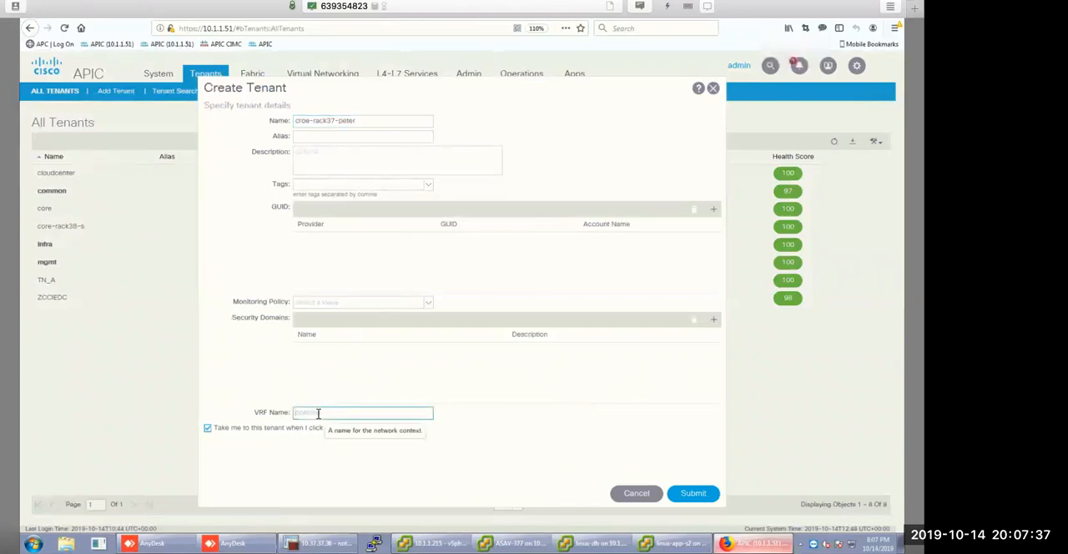
pyautogui.write('ve')
pyautogui.press('BackSpace')
pyautogui.write('rf-1')
pyautogui.click(698, 498)
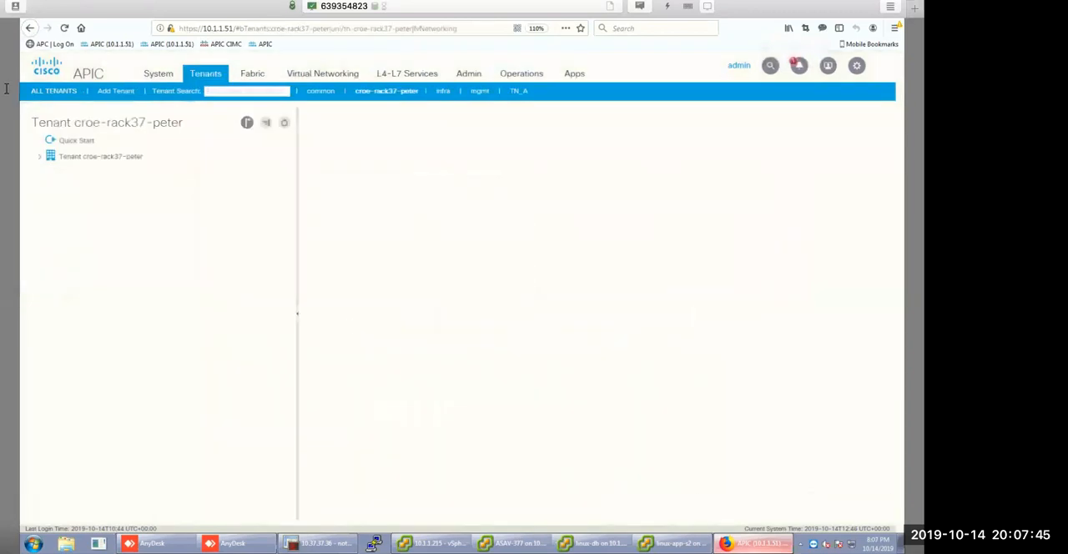
# Start creating a Routed Outside under the new tenant's external routed networks and name it DC-1.
pyautogui.click(40, 158)
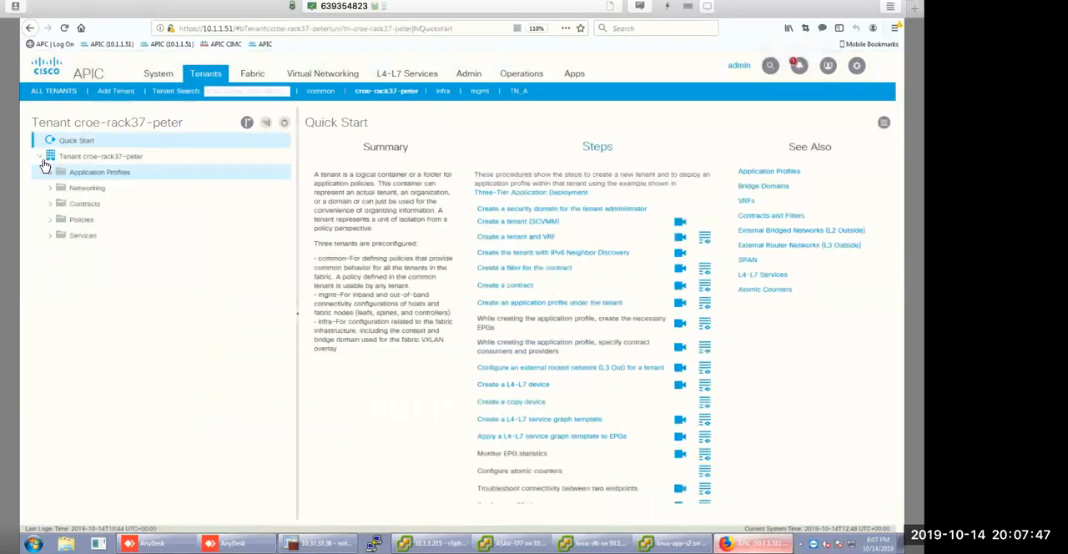
pyautogui.click(52, 188)
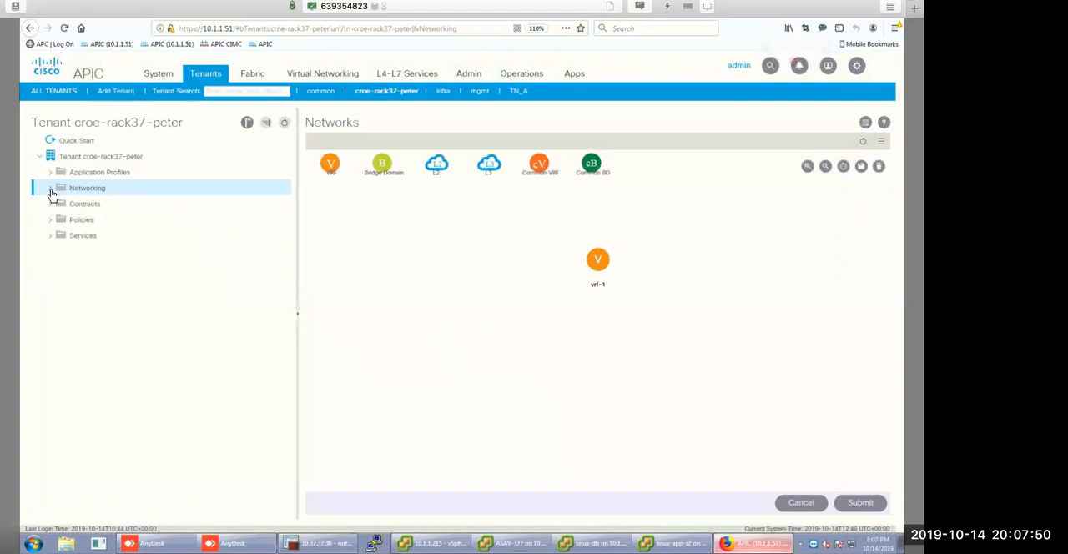
pyautogui.click(51, 190)
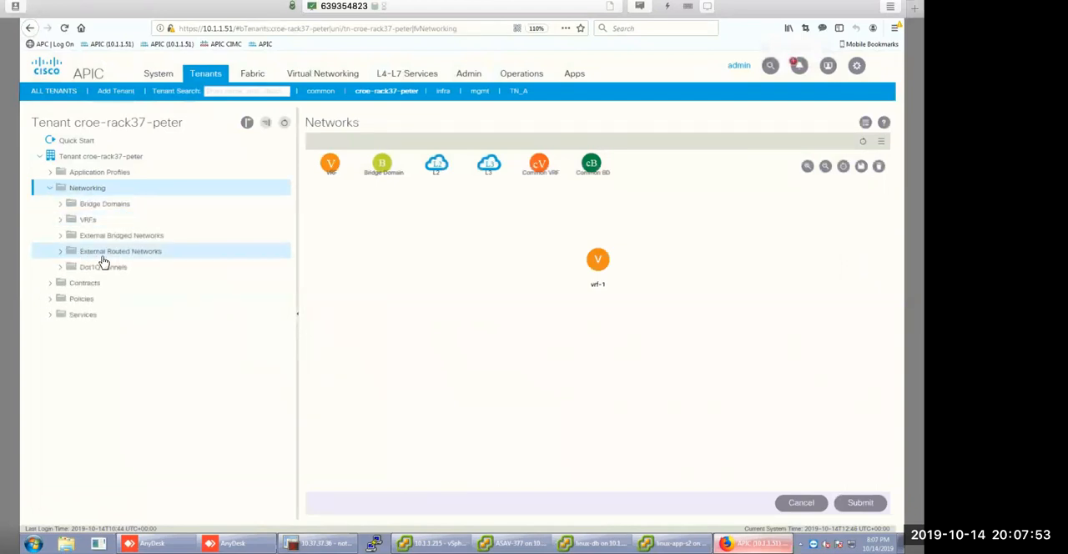
pyautogui.rightClick(101, 256)
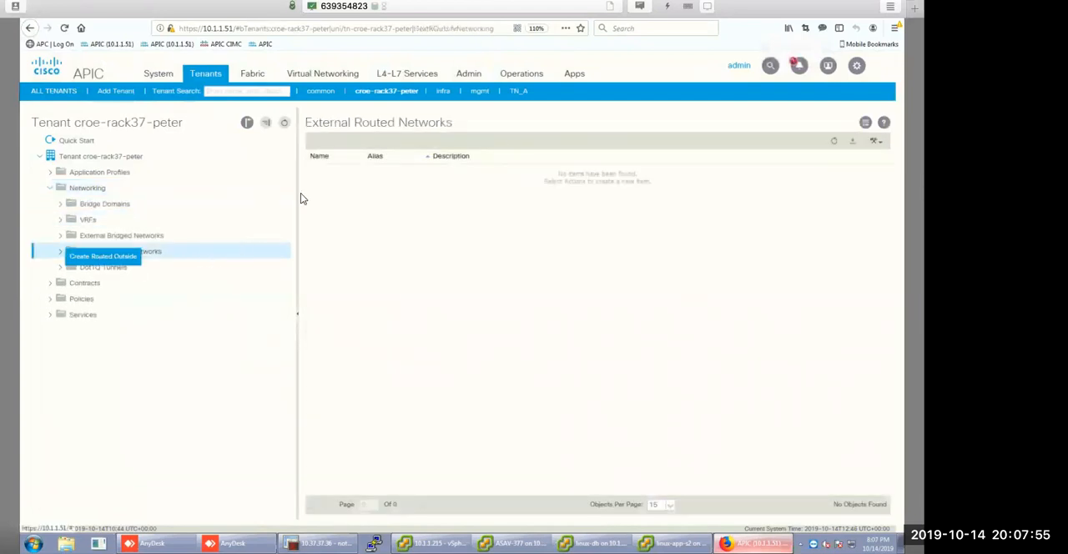
pyautogui.click(117, 256)
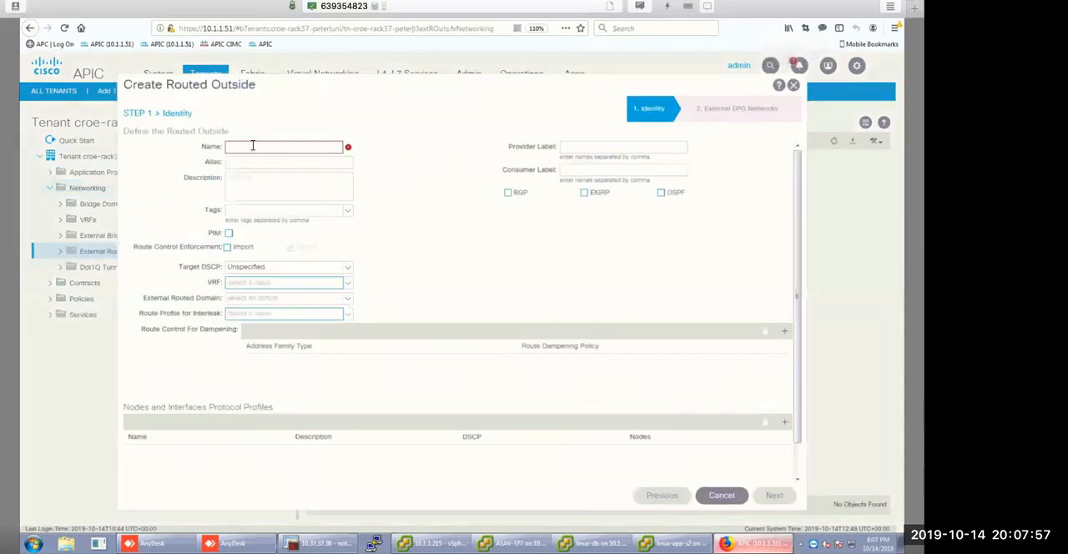
pyautogui.write('DC-1')
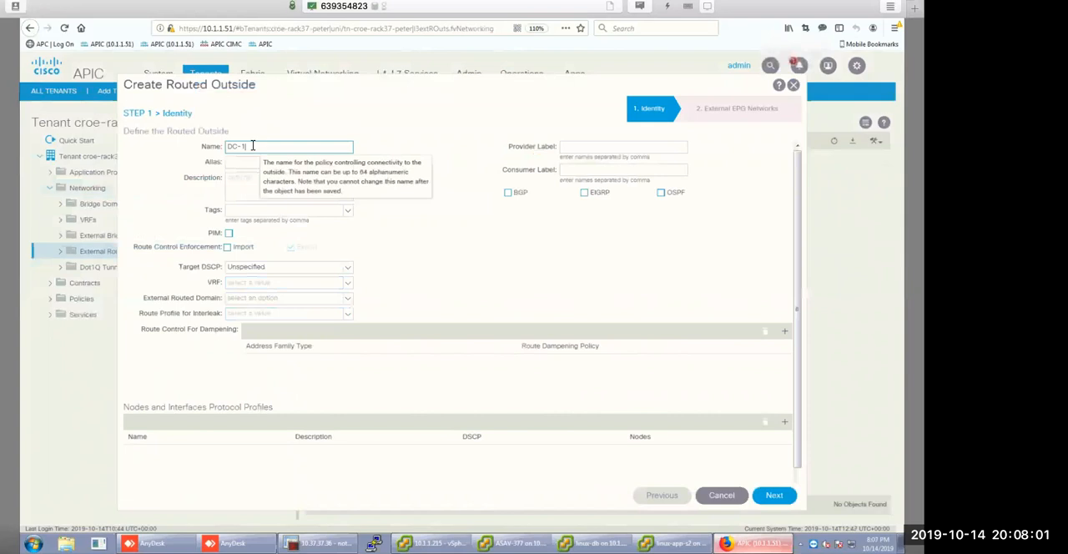
# Enable import route control enforcement for DC-1, assign VRF vrf-1 and select L3Out as the external routed domain.
pyautogui.click(227, 249)
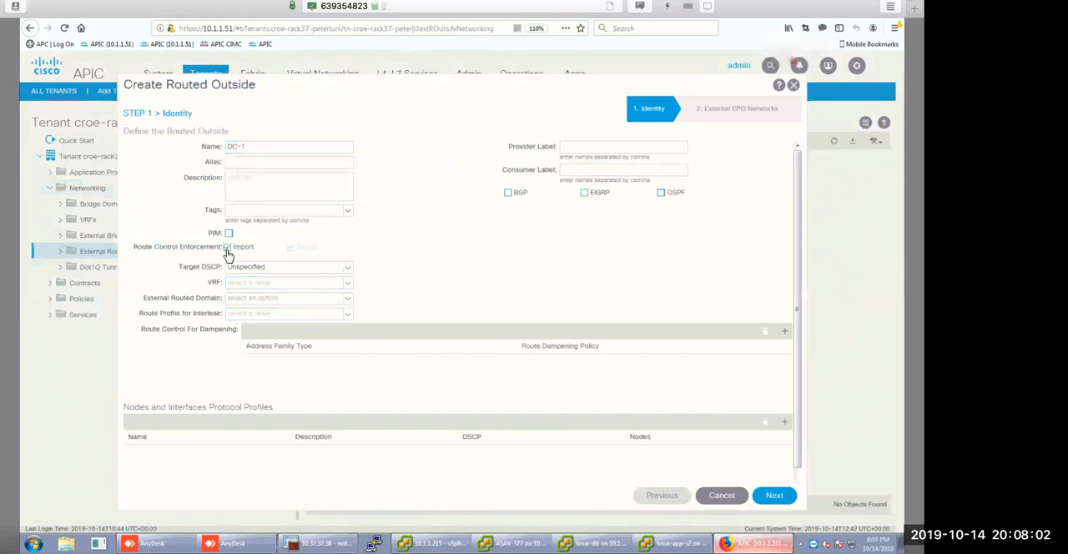
pyautogui.click(332, 287)
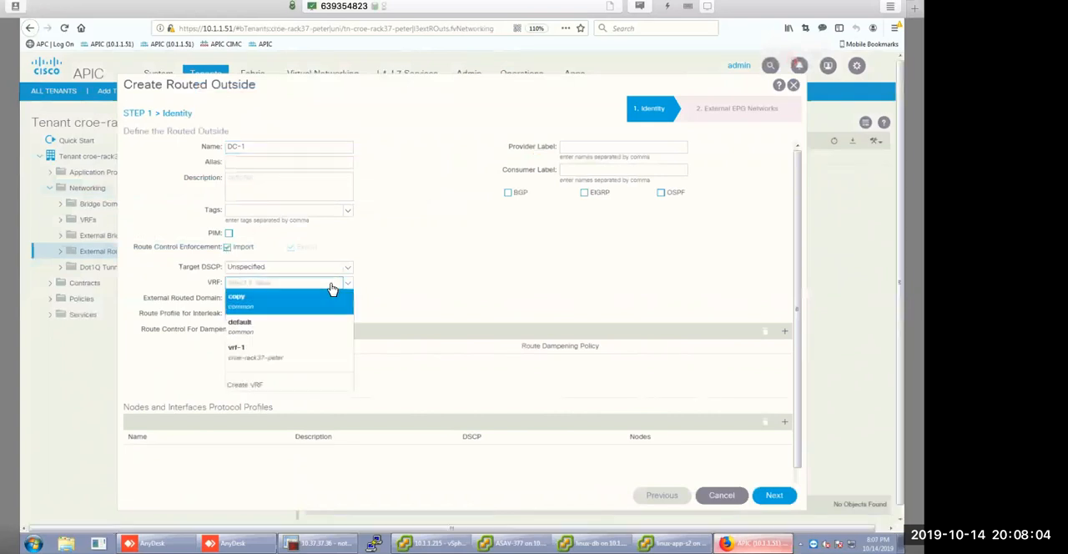
pyautogui.click(250, 354)
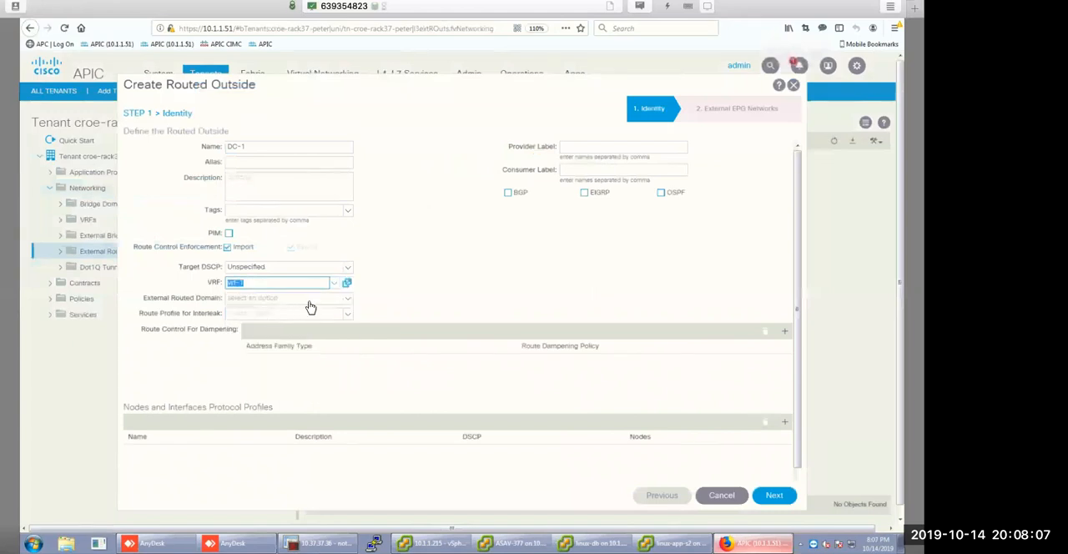
pyautogui.click(308, 303)
pyautogui.click(228, 315)
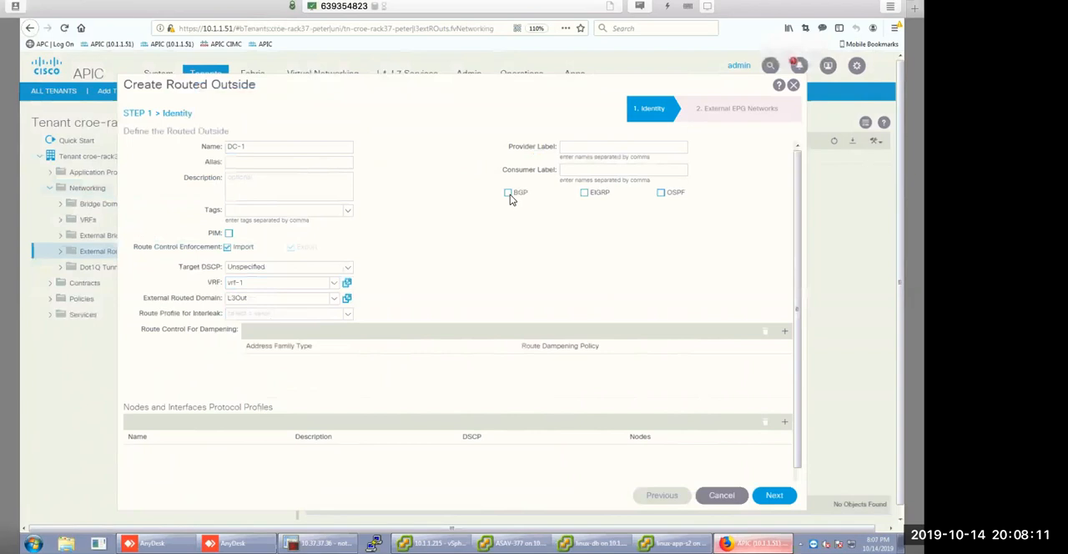
# Enable OSPF and BGP for the Routed Outside, with Regular area as the OSPF area type.
pyautogui.click(661, 194)
pyautogui.click(508, 194)
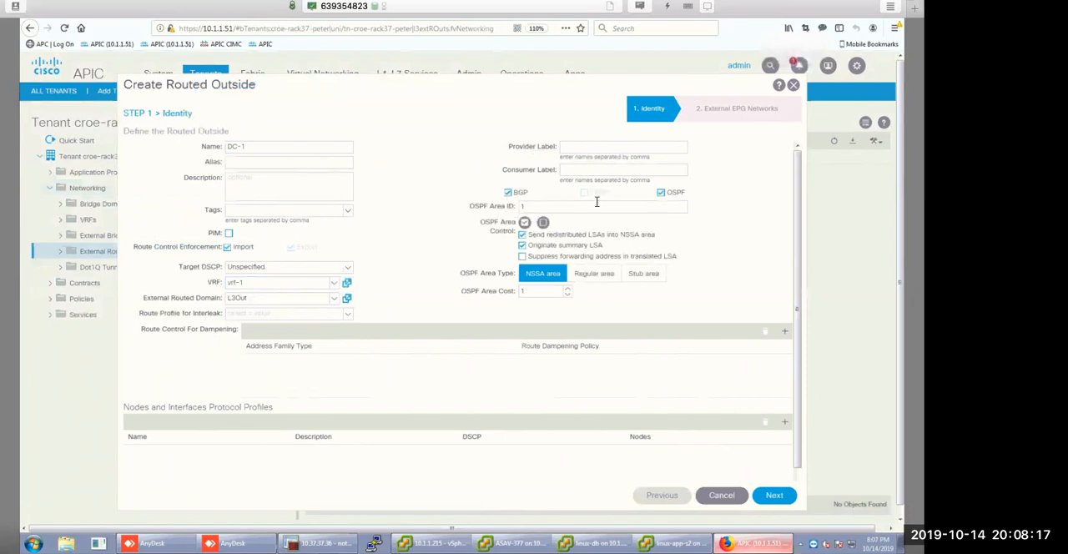
pyautogui.click(593, 275)
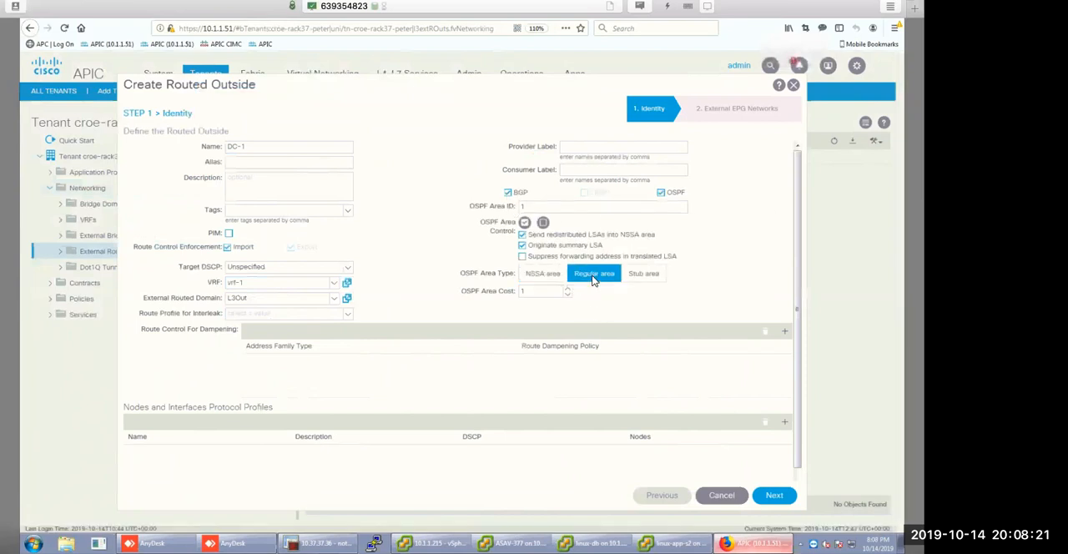
pyautogui.click(526, 206)
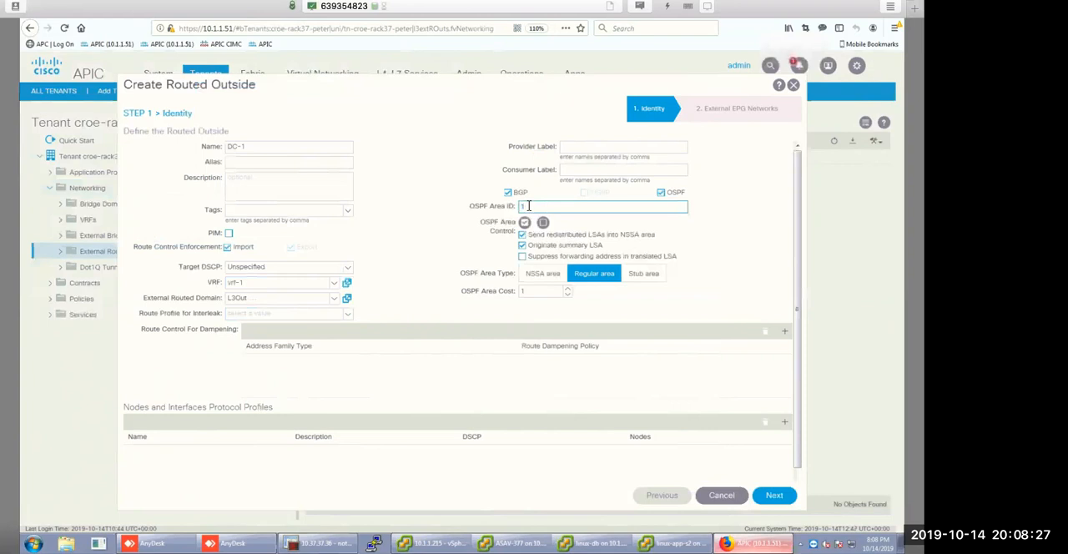
pyautogui.doubleClick(537, 206)
pyautogui.click(539, 206)
# Add a node profile to the Routed Outside and name it 101.
pyautogui.scroll(-1, 538, 263)
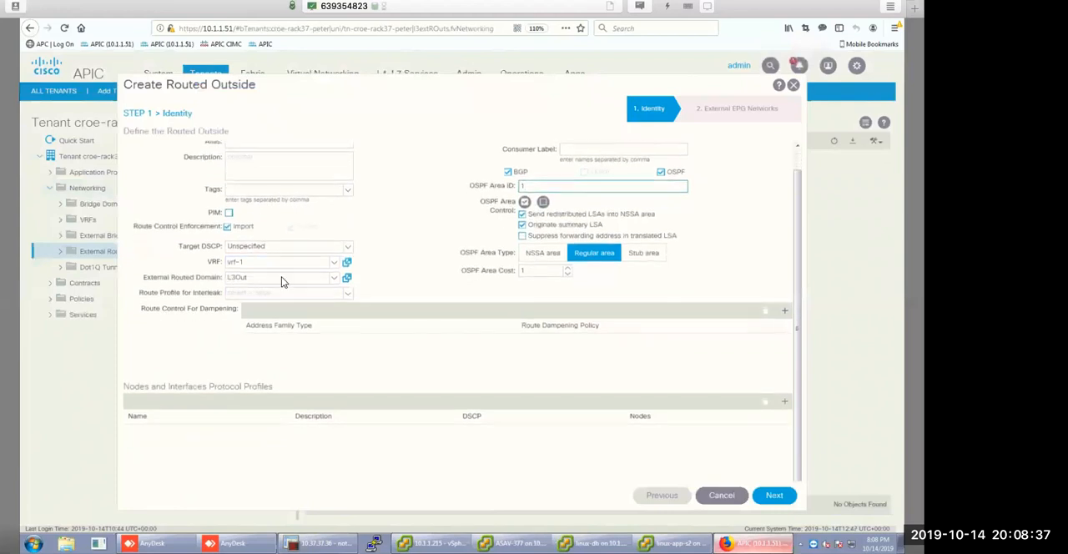
pyautogui.scroll(1, 278, 357)
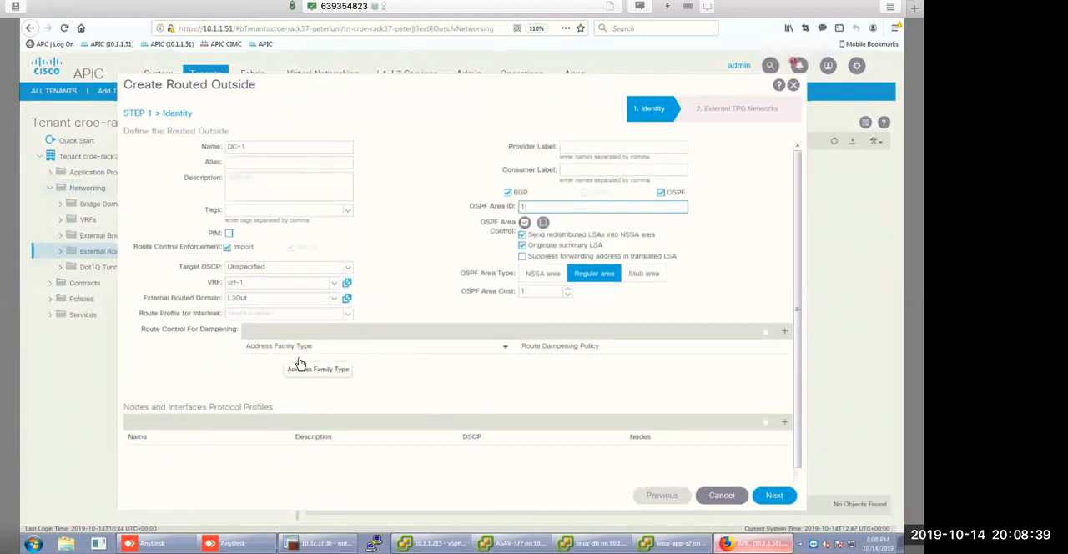
pyautogui.scroll(-1, 296, 368)
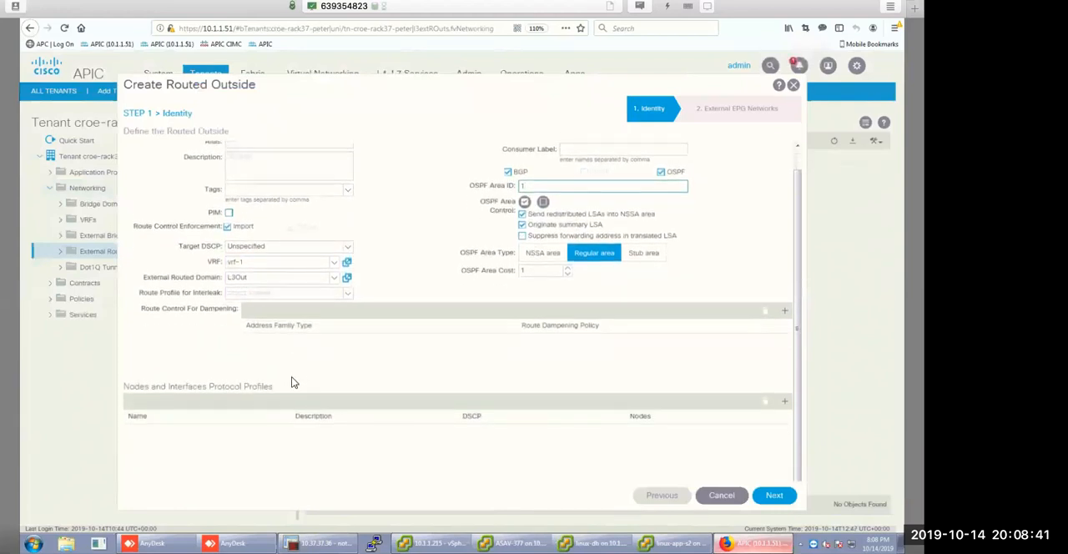
pyautogui.click(786, 402)
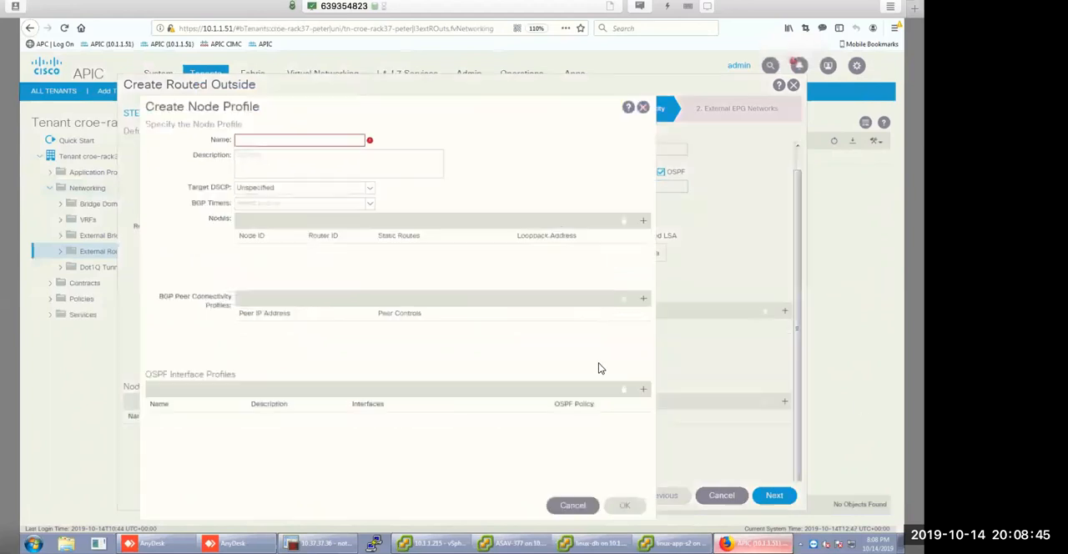
pyautogui.click(331, 124)
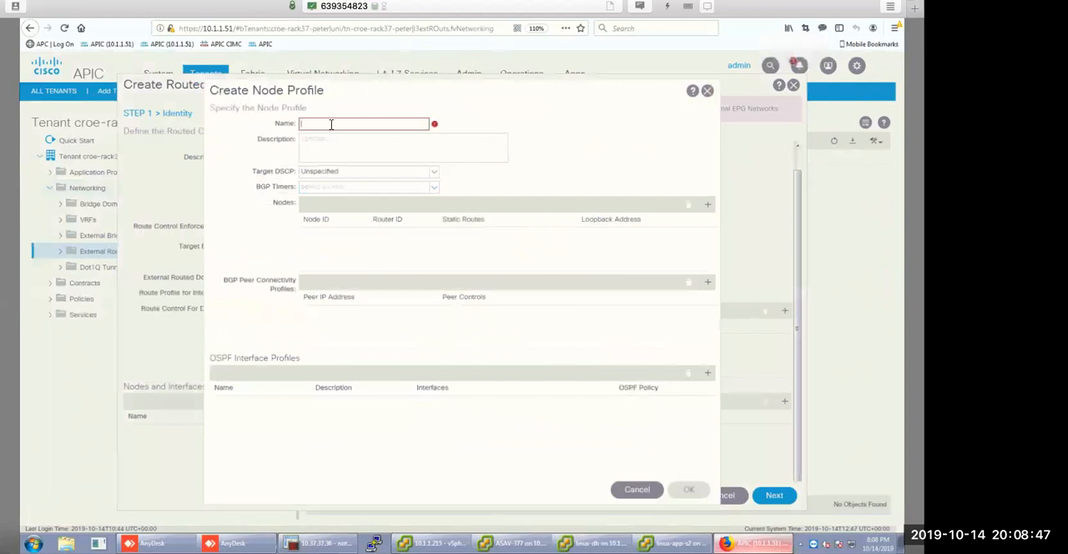
pyautogui.write('10')
pyautogui.press('BackSpace')
pyautogui.press('BackSpace')
pyautogui.write('101')
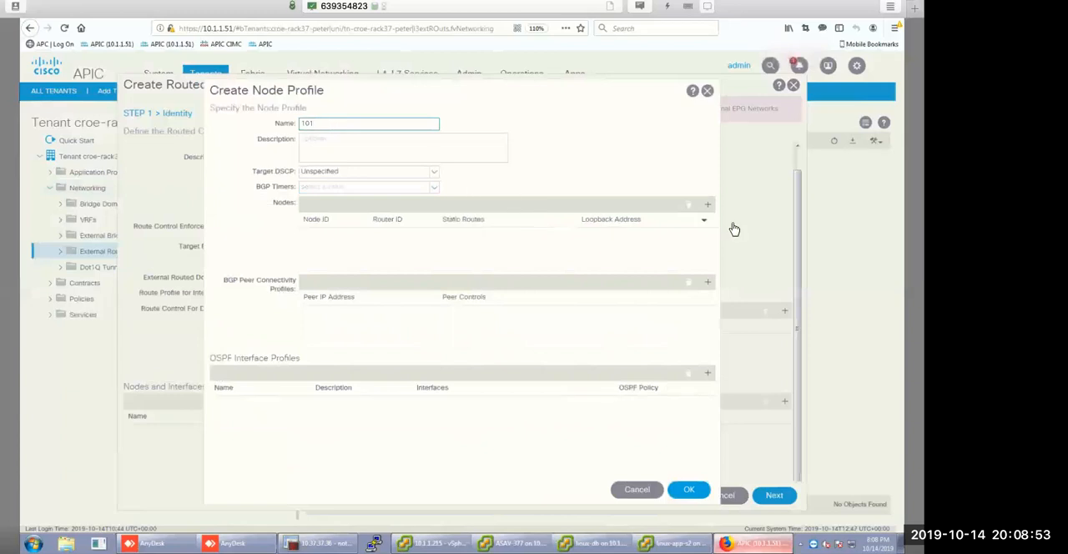
# Add node leaf-1 (Node-101) to the node profile with router ID 10.3.5.11 as its loopback address.
pyautogui.click(709, 206)
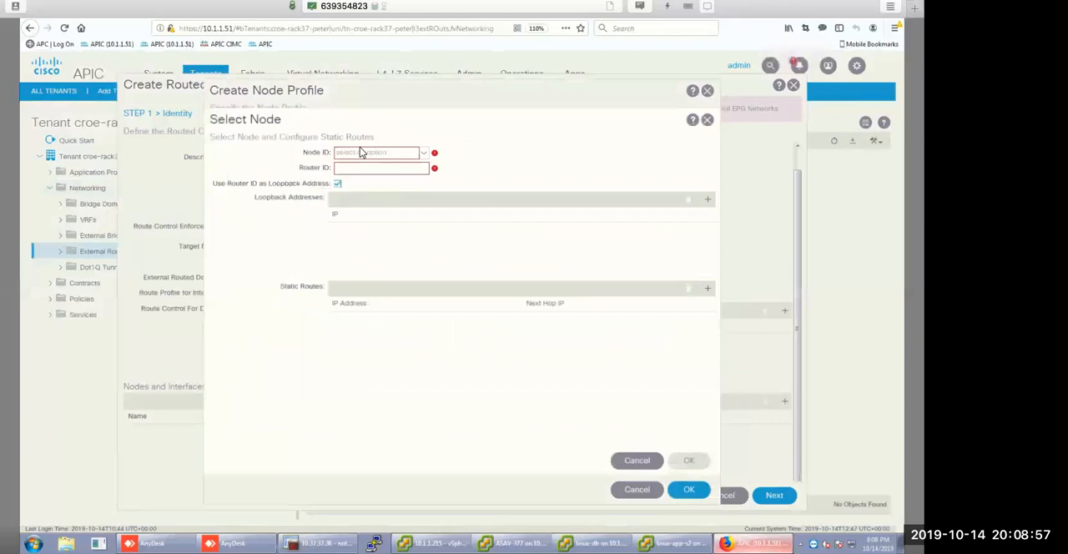
pyautogui.click(394, 160)
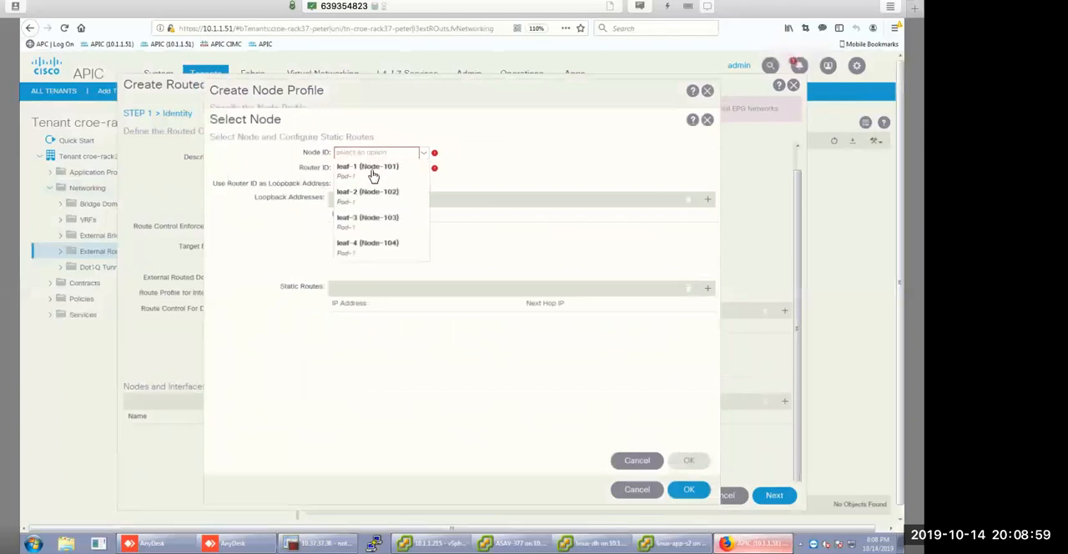
pyautogui.click(370, 171)
pyautogui.click(358, 168)
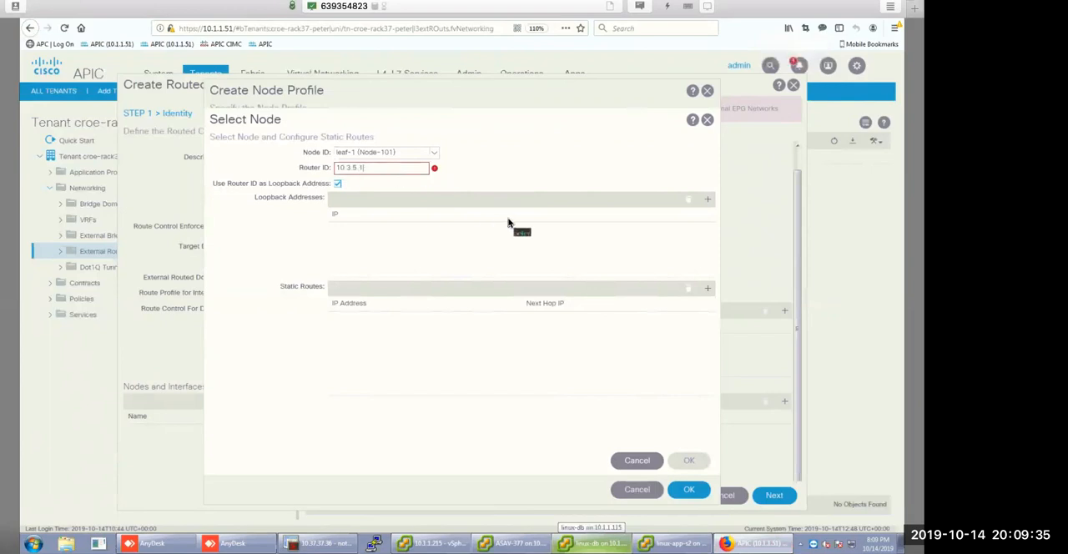
pyautogui.write('1')
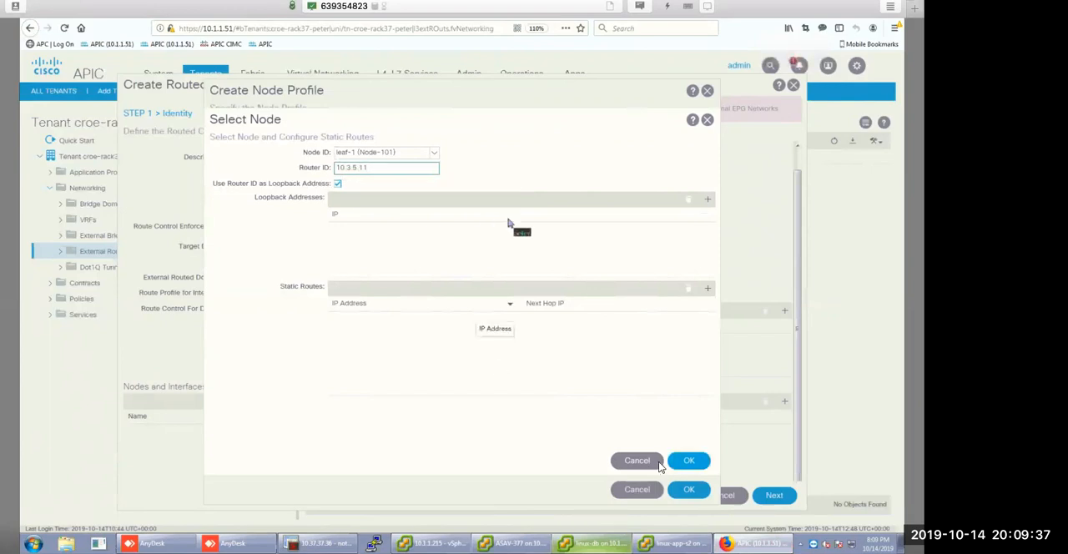
pyautogui.click(689, 461)
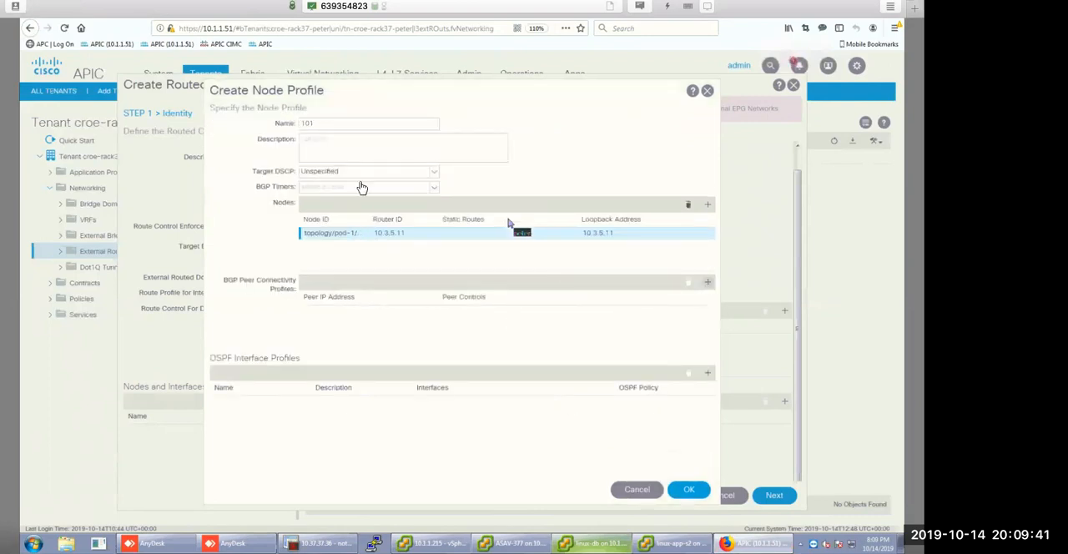
# Add a BGP peer connectivity profile with peer address 10.2.0.2, EBGP multihop TTL 10 and remote autonomous system number 65501.
pyautogui.click(708, 281)
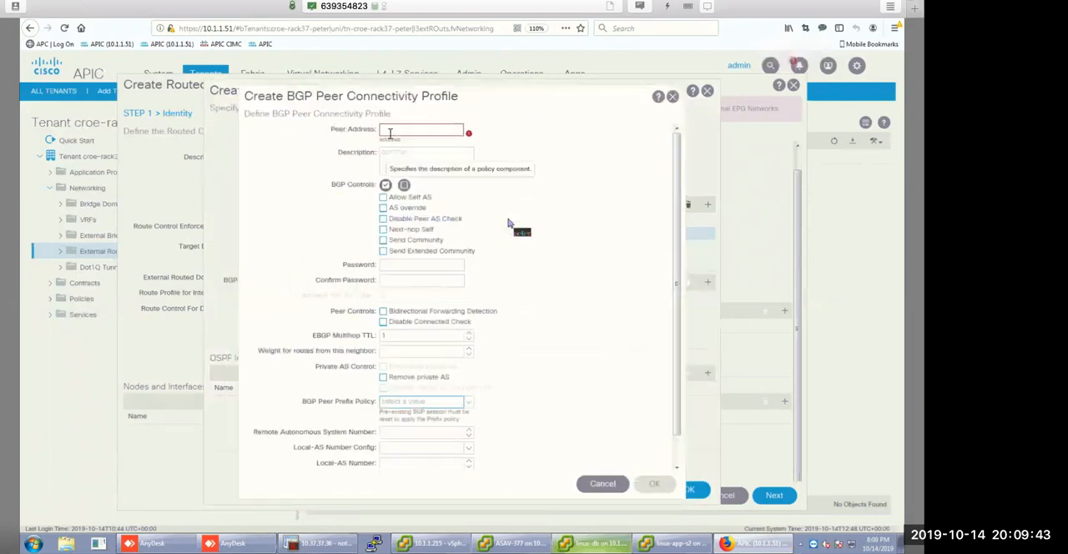
pyautogui.write('10')
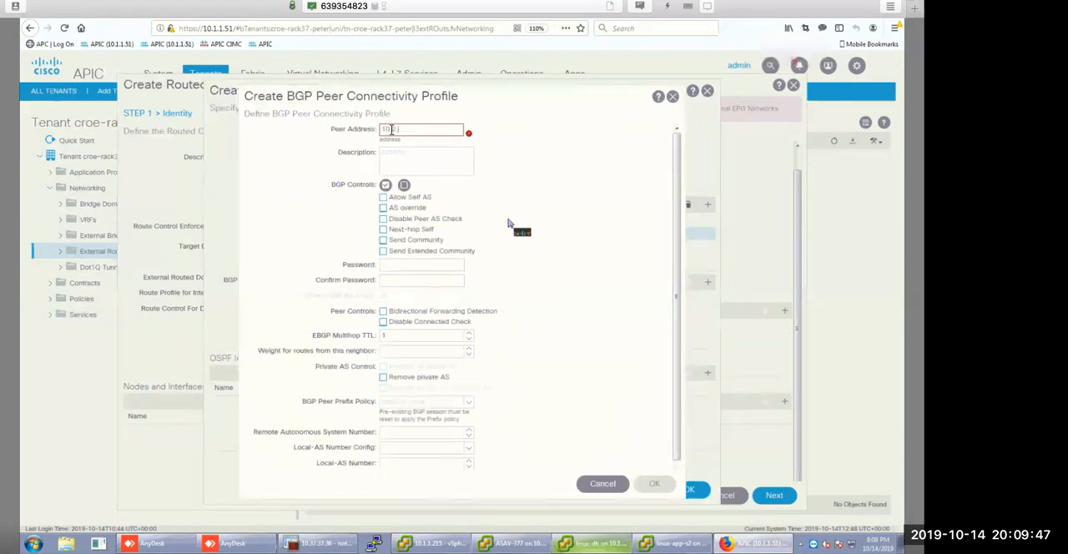
pyautogui.write('.2.0.2')
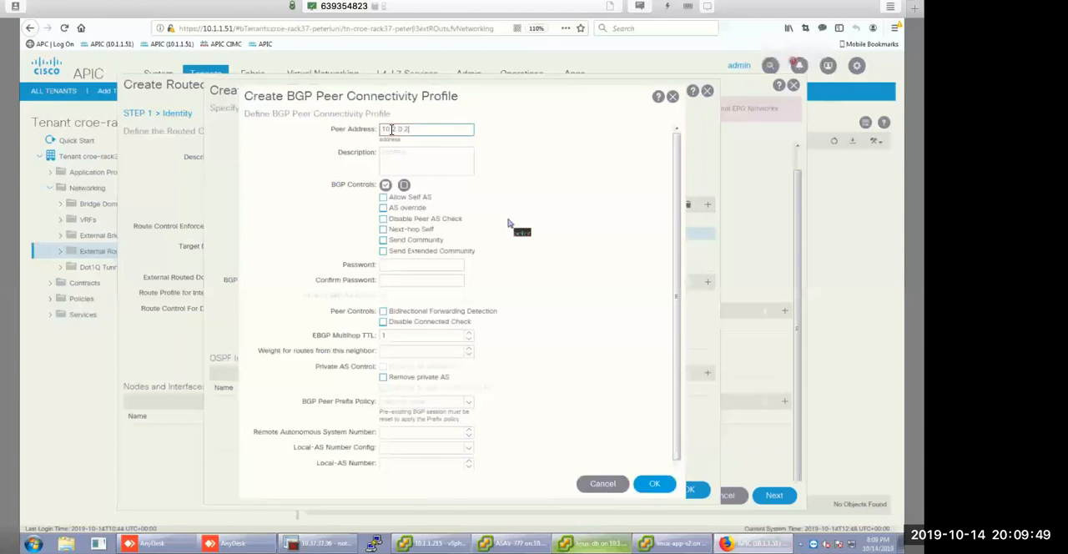
pyautogui.click(393, 334)
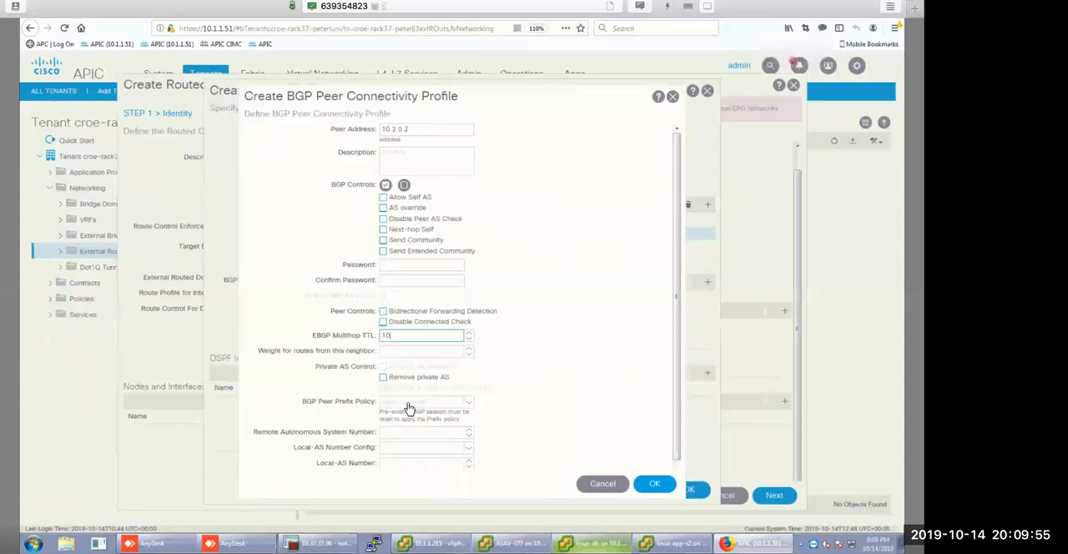
pyautogui.click(401, 433)
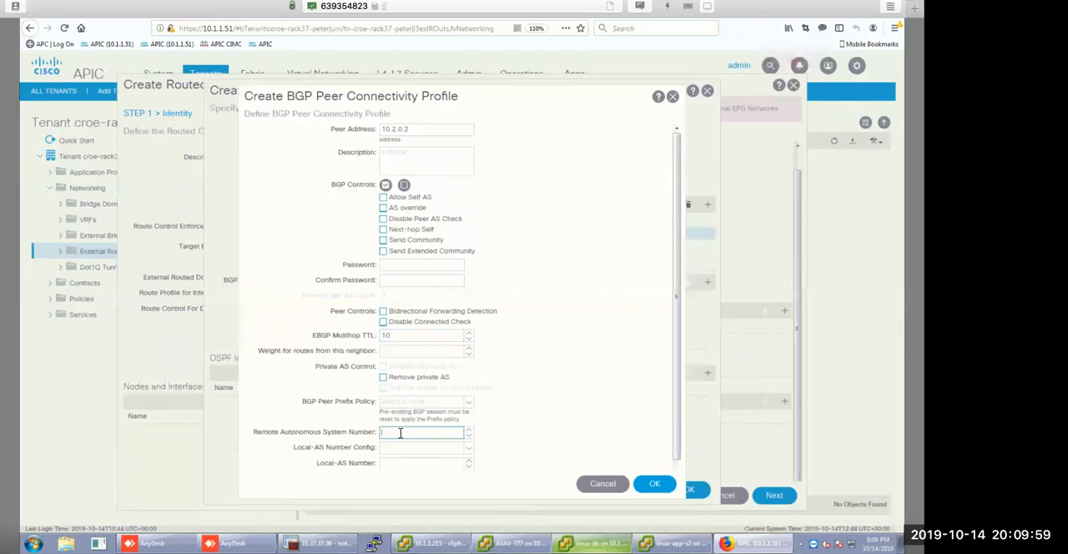
pyautogui.write('65501')
pyautogui.scroll(-1, 438, 409)
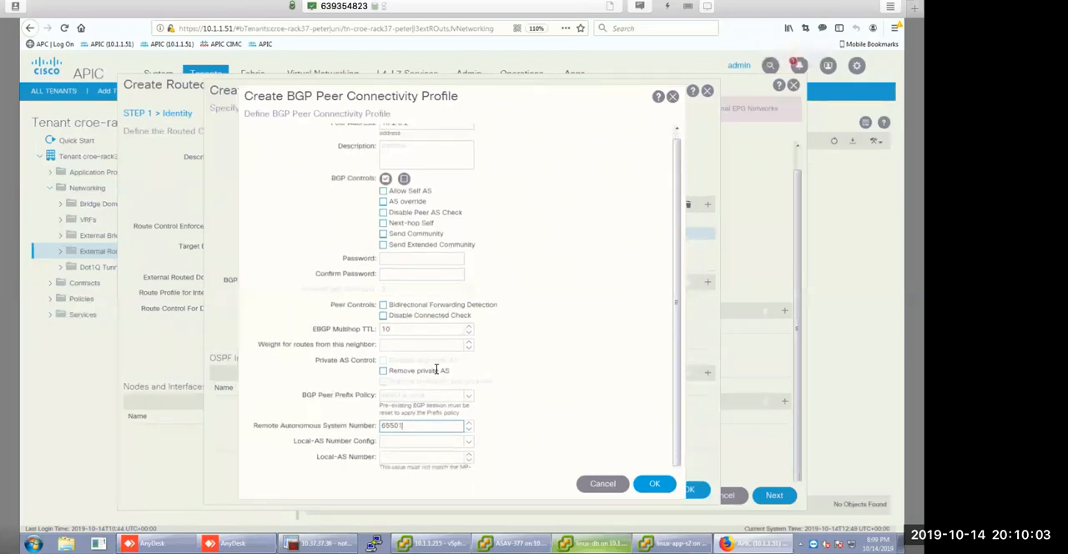
pyautogui.scroll(1, 436, 369)
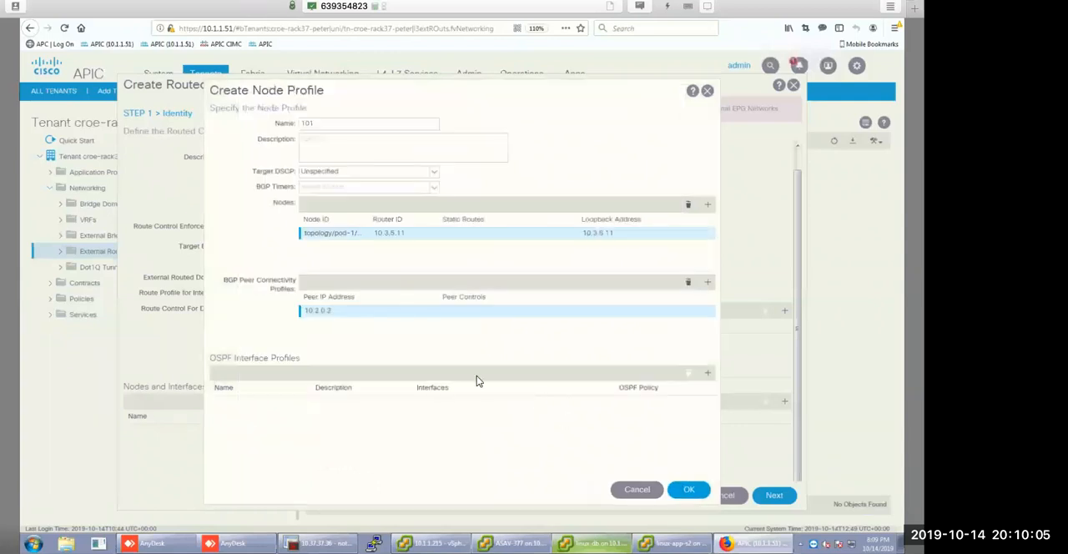
# Add an OSPF interface profile named 101 to the node profile and continue to its protocol profiles.
pyautogui.click(708, 379)
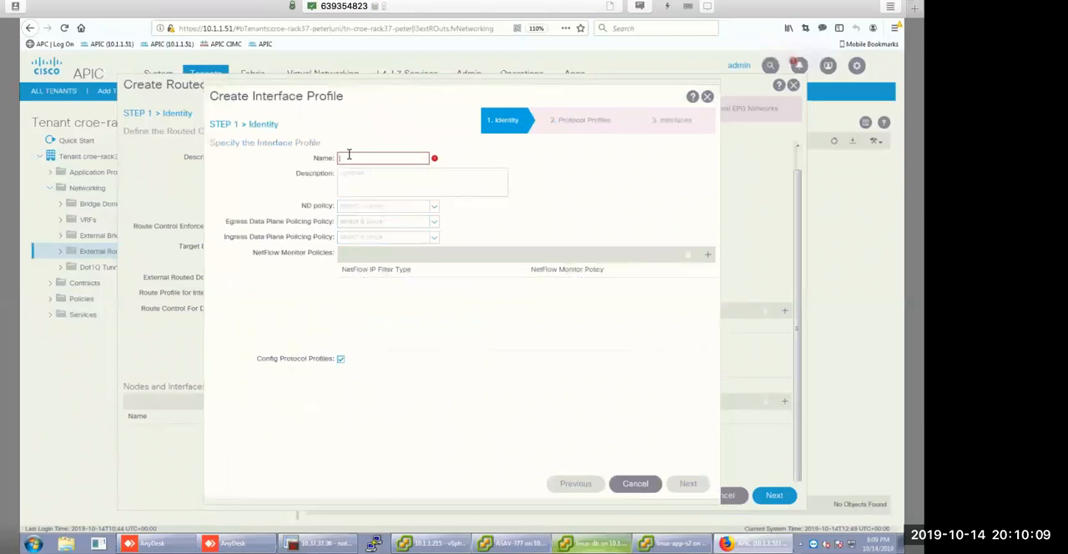
pyautogui.write('101')
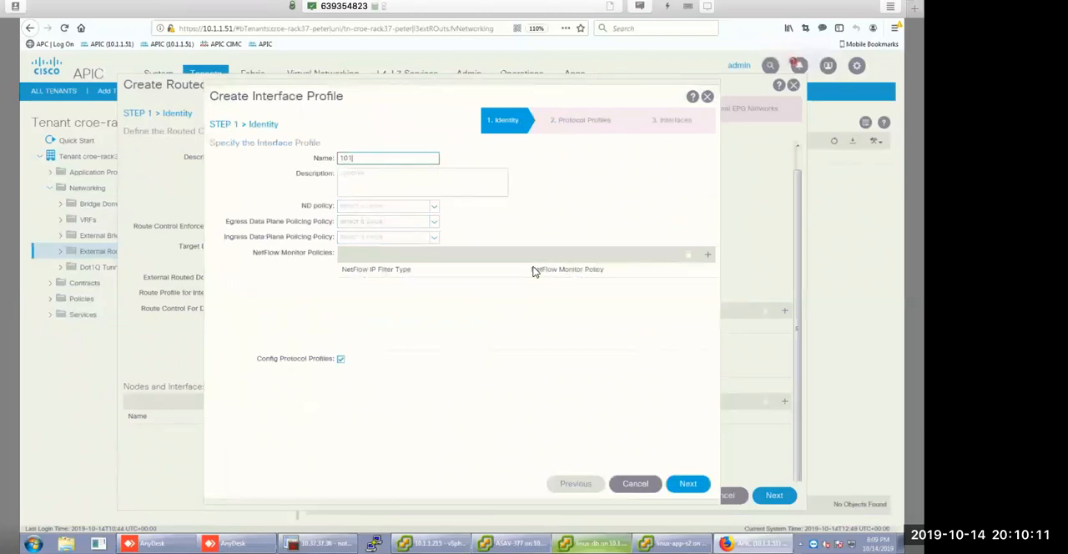
pyautogui.click(687, 484)
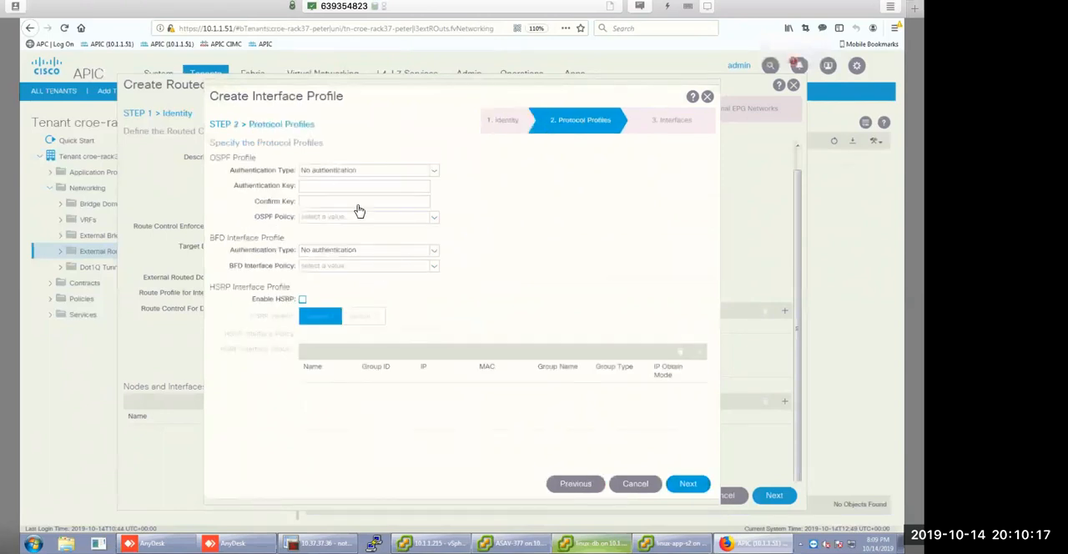
# Start a new OSPF interface policy named p2p with the Point-to-point network type.
pyautogui.click(389, 217)
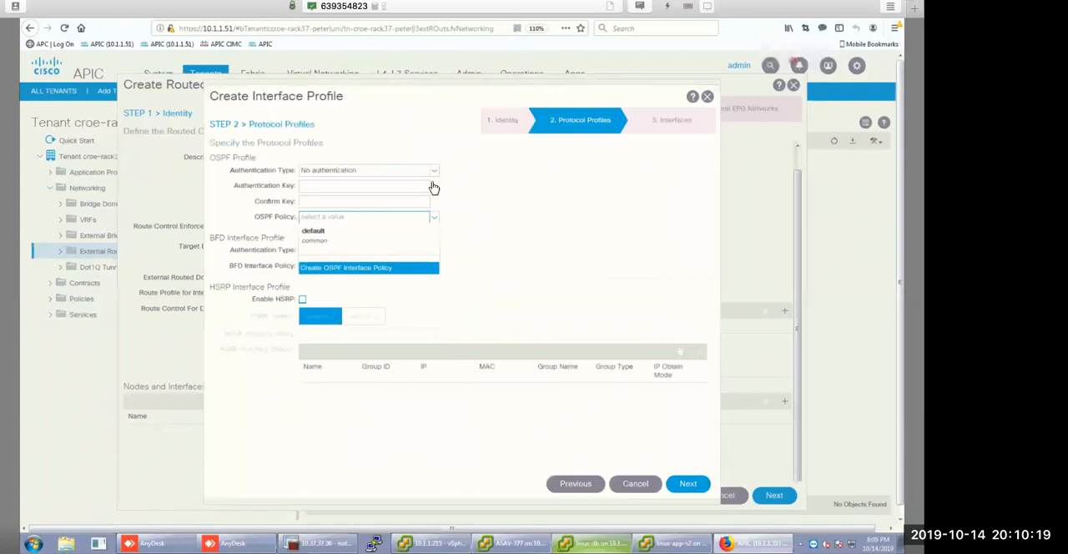
pyautogui.click(368, 267)
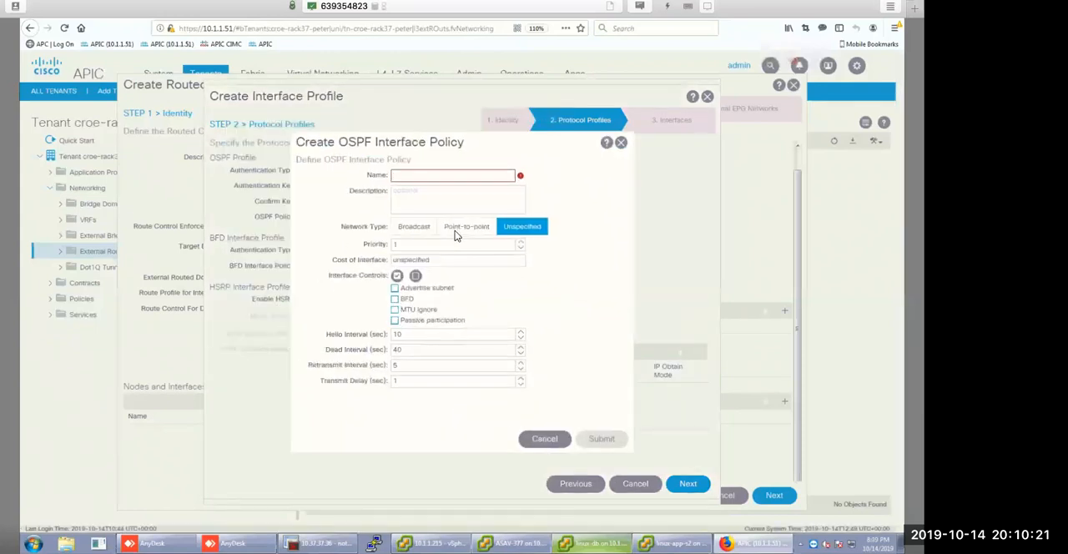
pyautogui.click(464, 229)
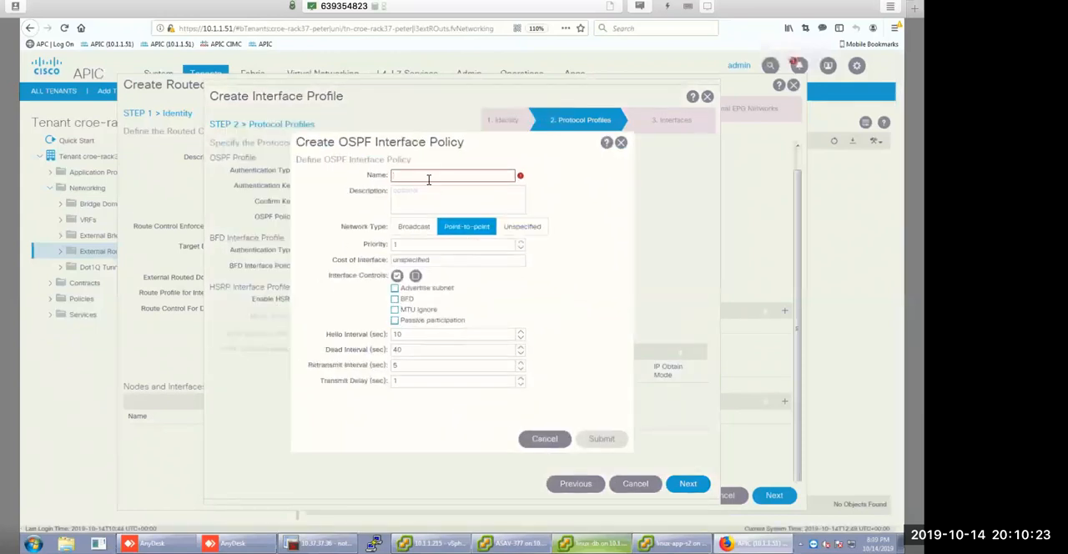
pyautogui.write('p2p')
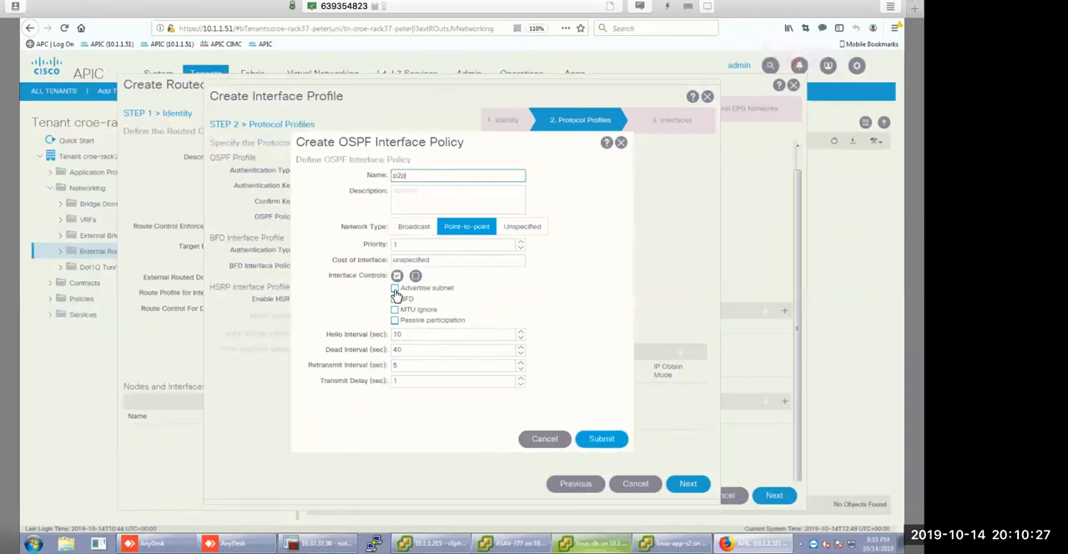
# Enable Advertise subnet and MTU ignore for the p2p policy and submit it.
pyautogui.click(395, 288)
pyautogui.click(395, 310)
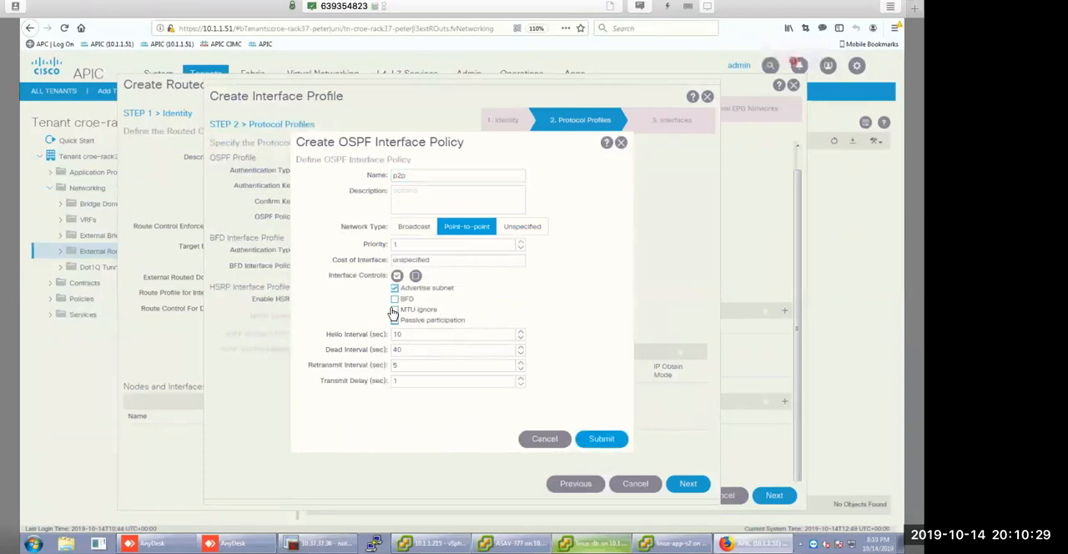
pyautogui.moveTo(415, 335)
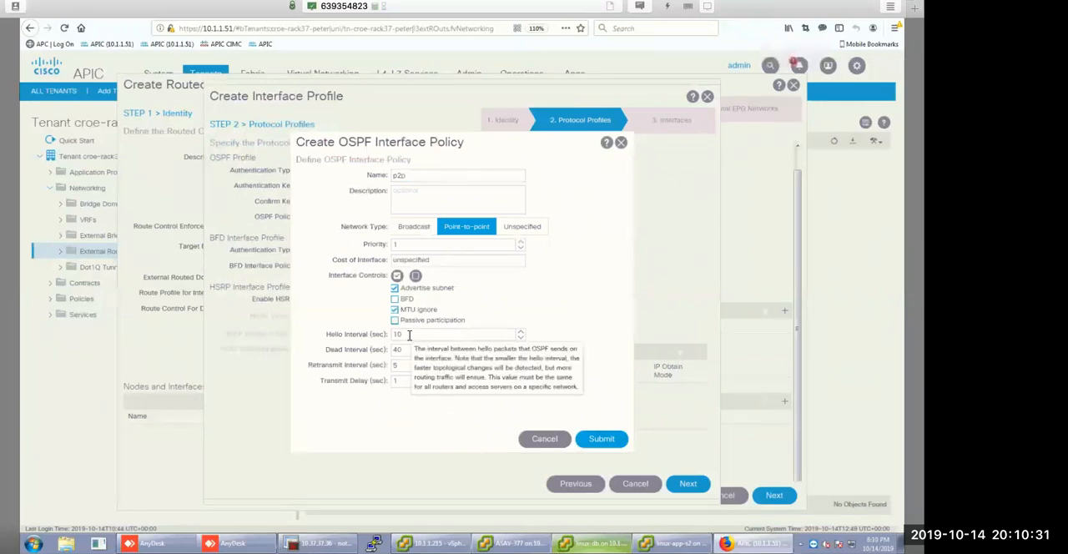
pyautogui.doubleClick(416, 334)
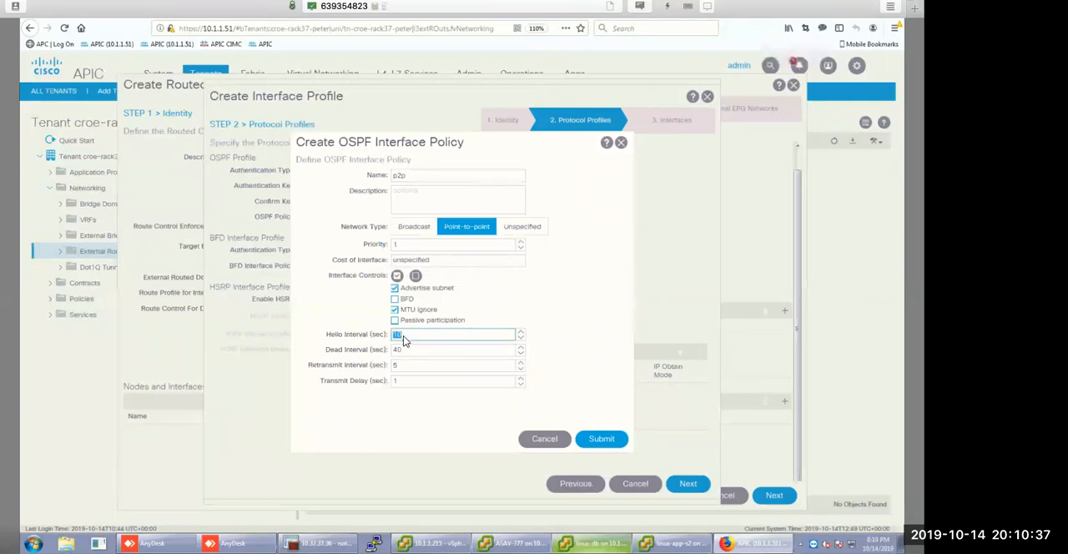
pyautogui.moveTo(404, 335)
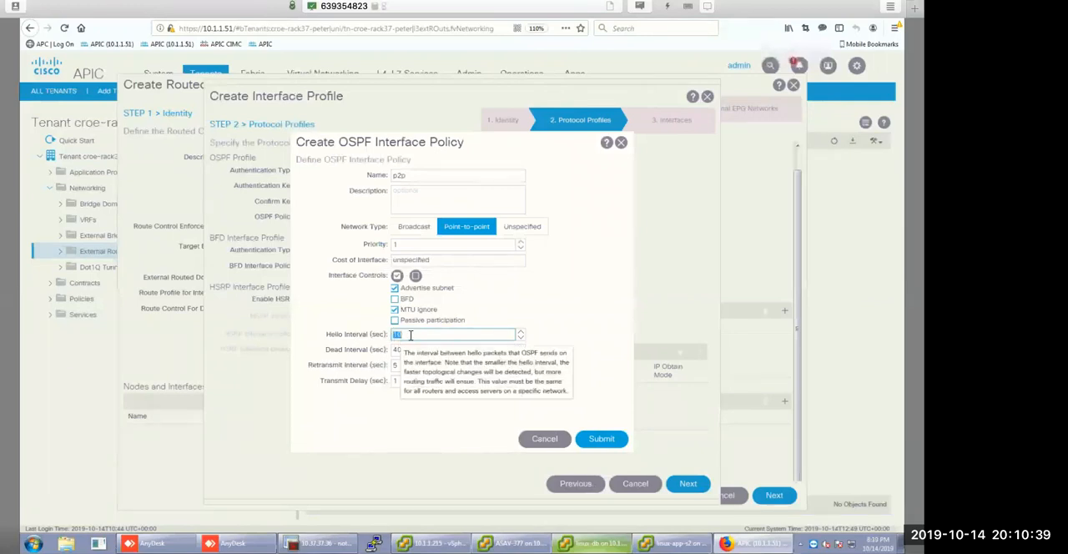
pyautogui.click(416, 335)
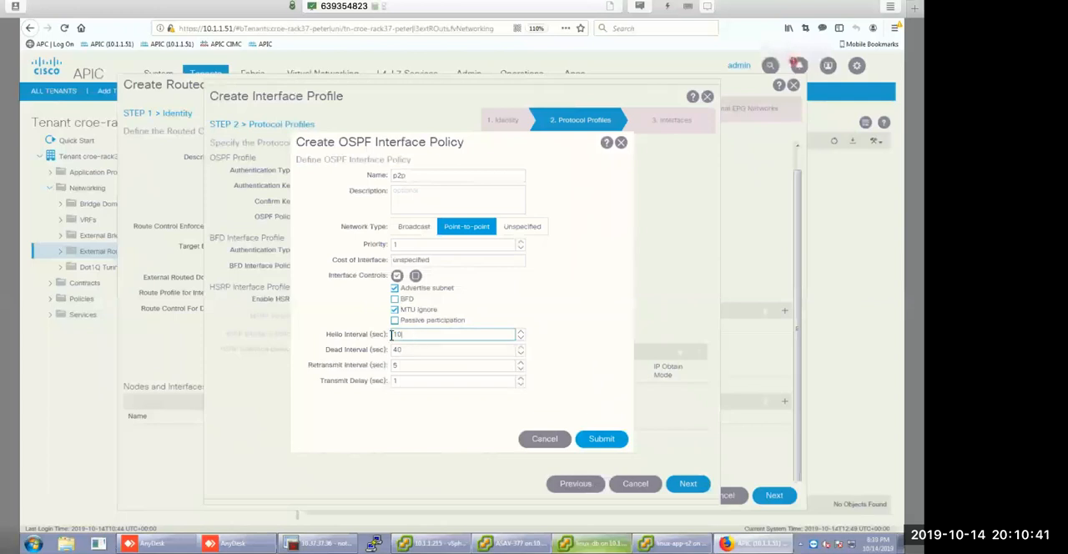
pyautogui.click(602, 441)
pyautogui.click(601, 440)
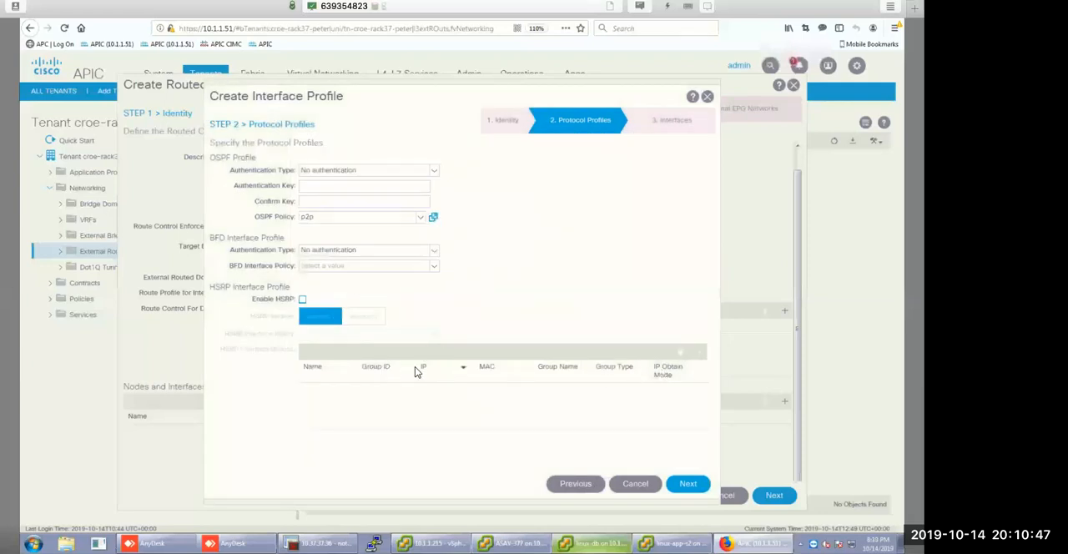
# Add a routed interface to the interface profile, using node leaf-1 (Node-101) and path eth1/5.
pyautogui.click(688, 484)
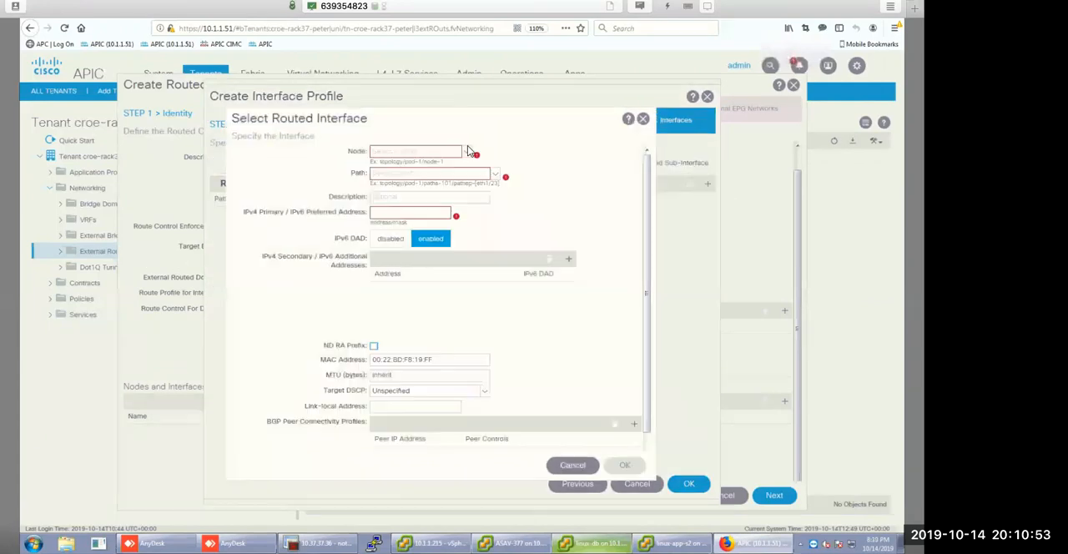
pyautogui.click(451, 171)
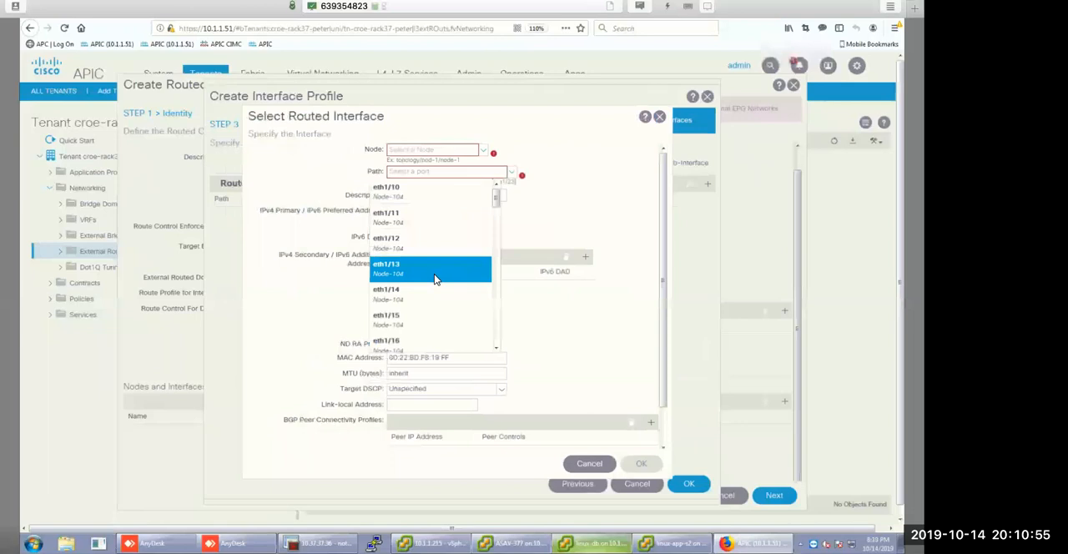
pyautogui.scroll(-1, 419, 263)
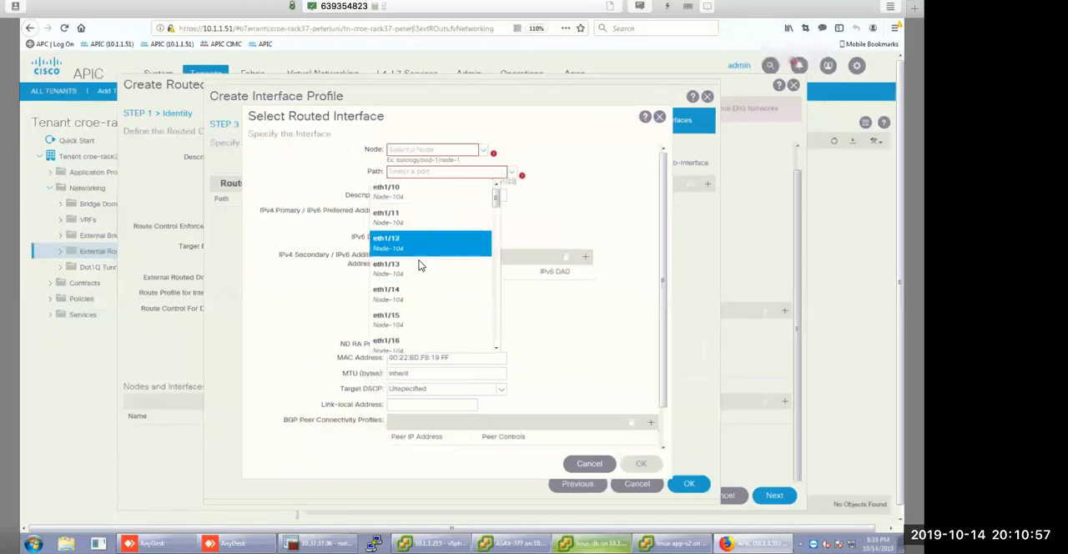
pyautogui.click(484, 151)
pyautogui.click(451, 166)
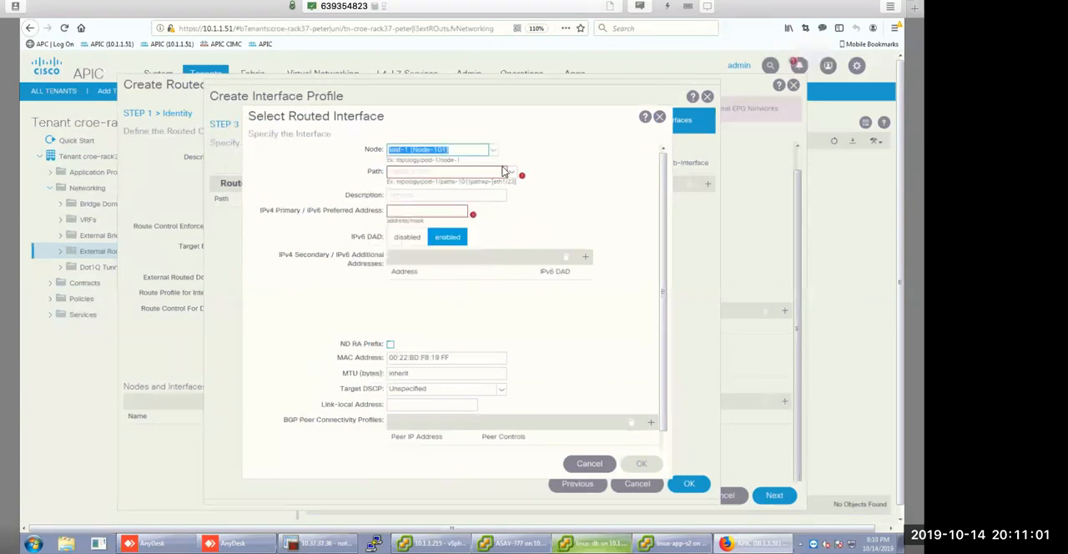
pyautogui.click(452, 171)
pyautogui.scroll(-2, 439, 269)
pyautogui.click(411, 196)
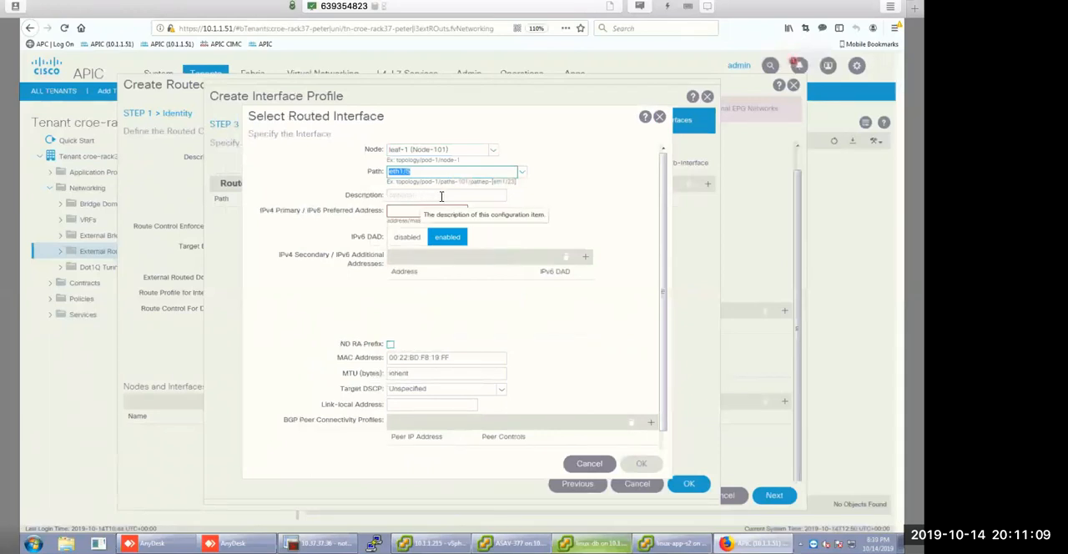
# Set the routed interface's primary IPv4 address to 10.2.0.1/30 and confirm the interface and its profile.
pyautogui.click(426, 213)
pyautogui.write('10.2.')
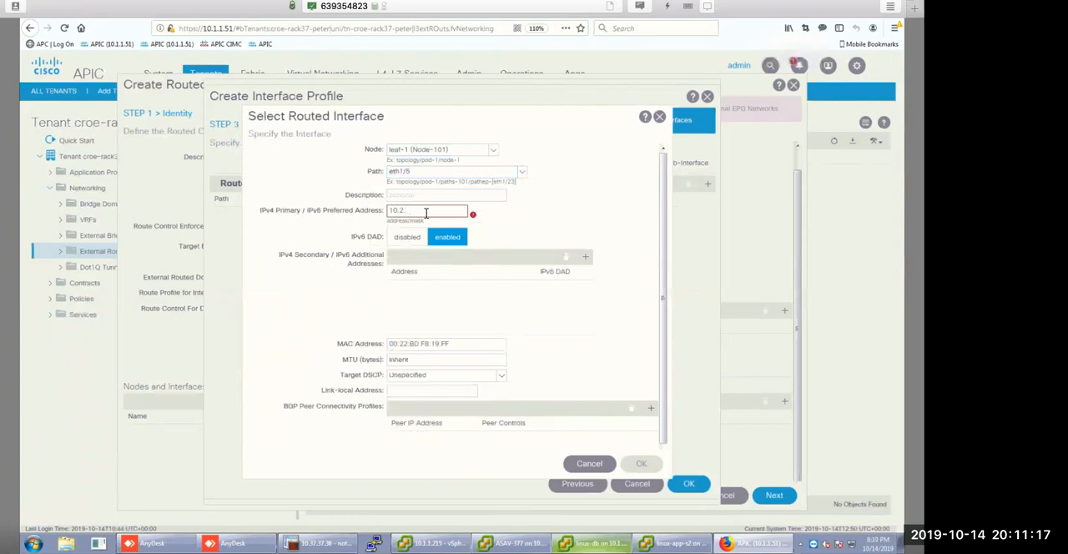
pyautogui.write('0.1/30')
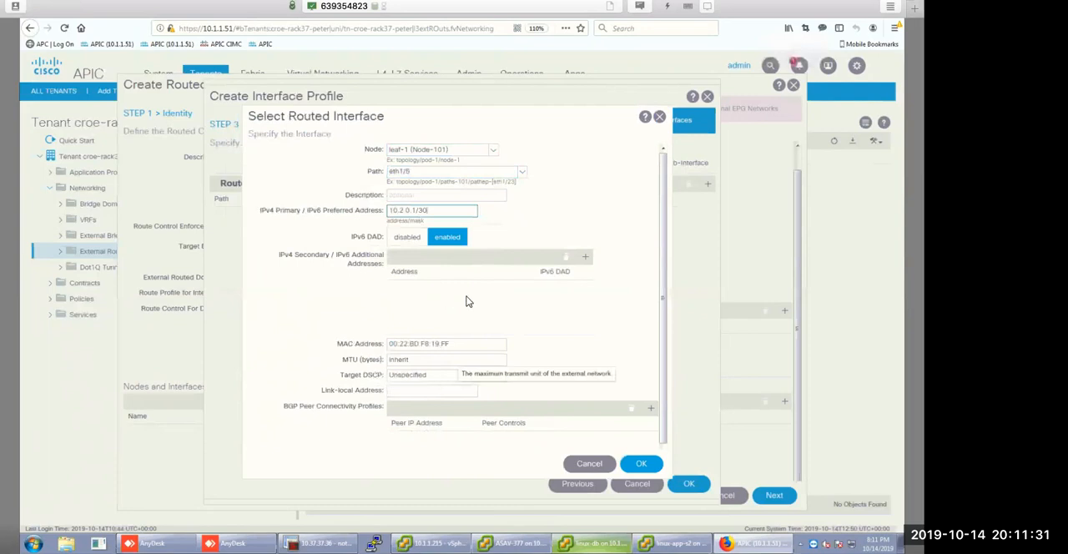
pyautogui.click(632, 464)
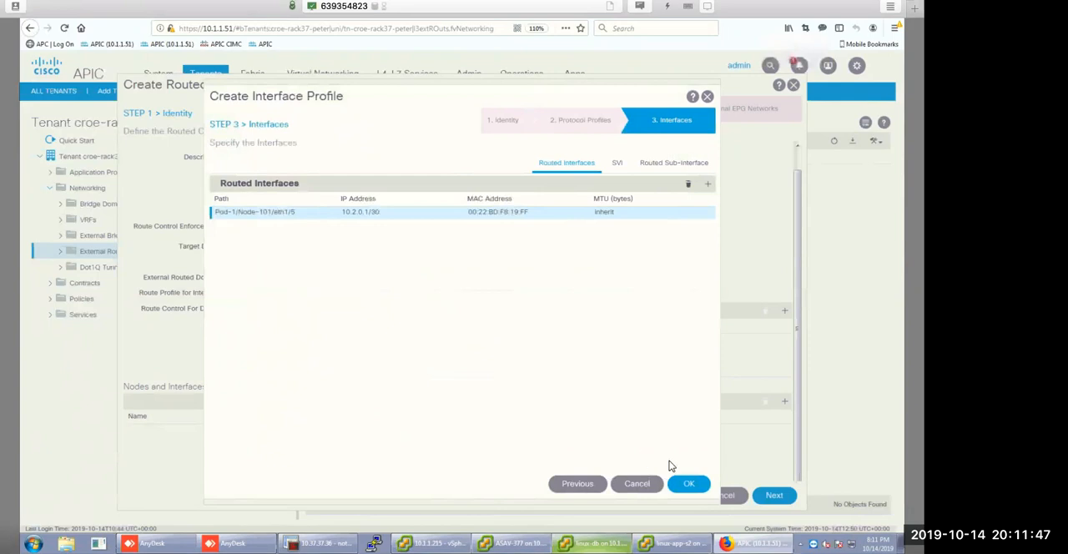
pyautogui.click(689, 486)
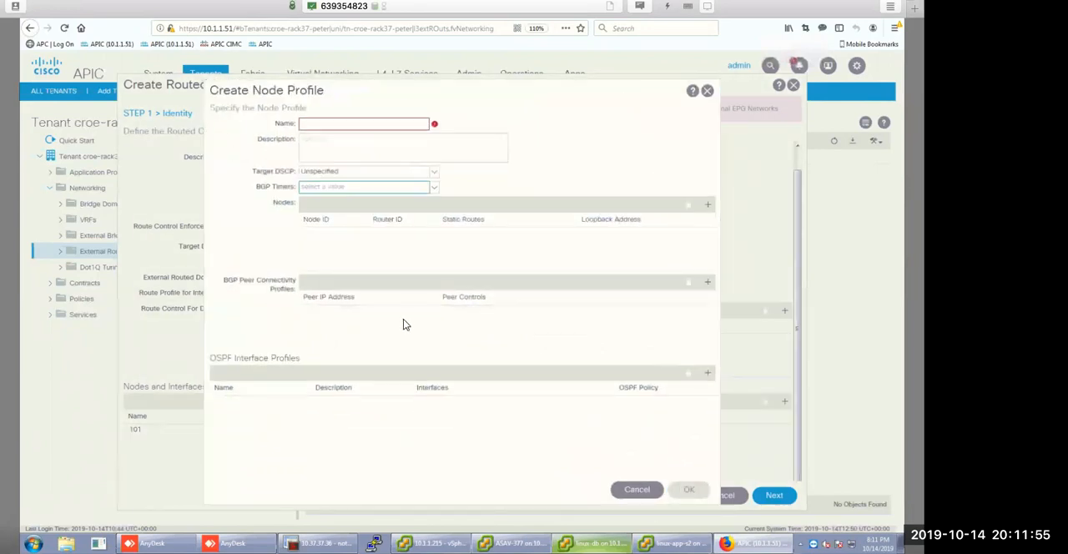
# Name the node profile 102 and add node leaf-2 (Node-102) to it with router ID 10.3.5.12.
pyautogui.click(317, 120)
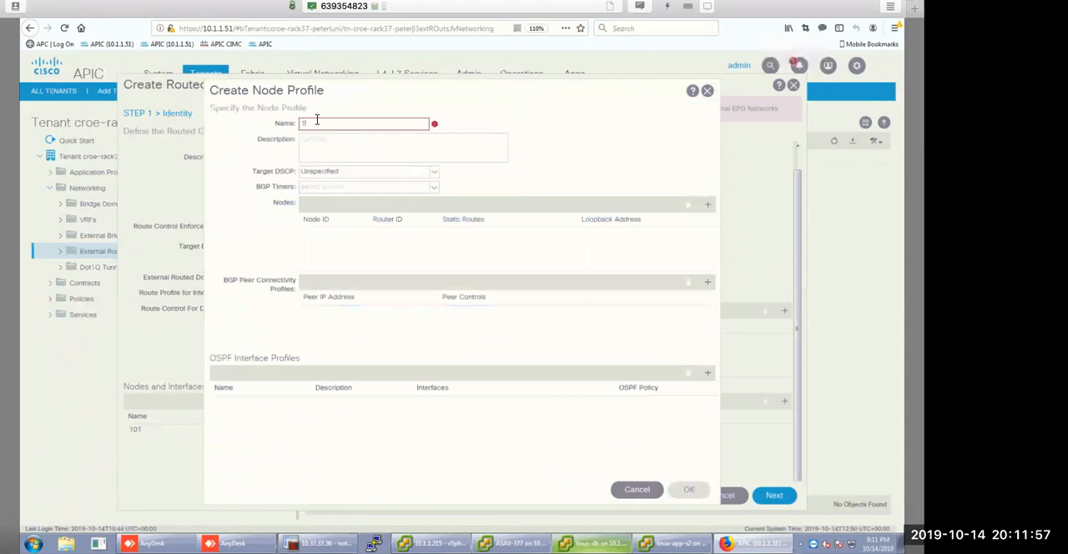
pyautogui.write('102')
pyautogui.click(708, 209)
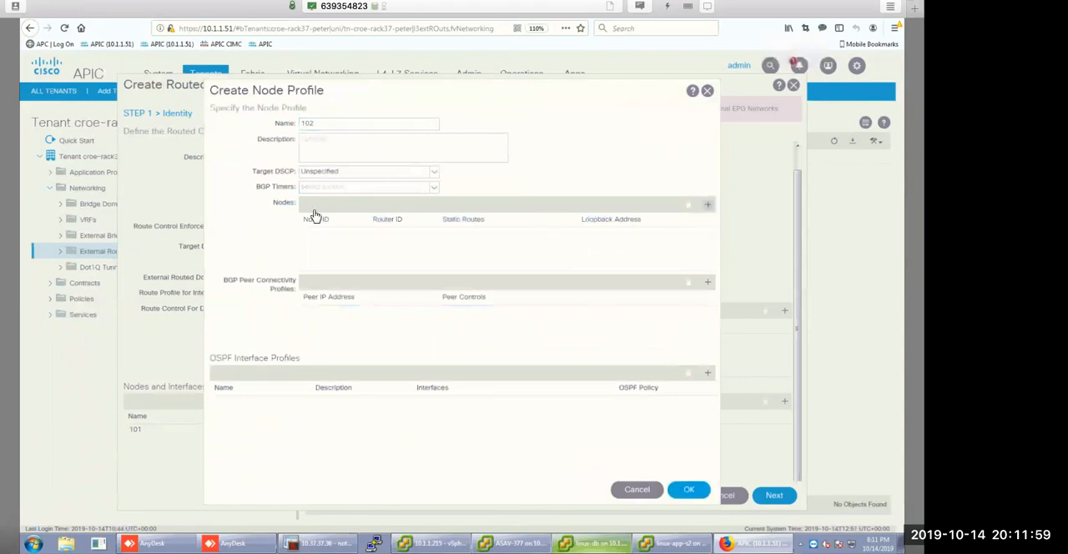
pyautogui.click(424, 152)
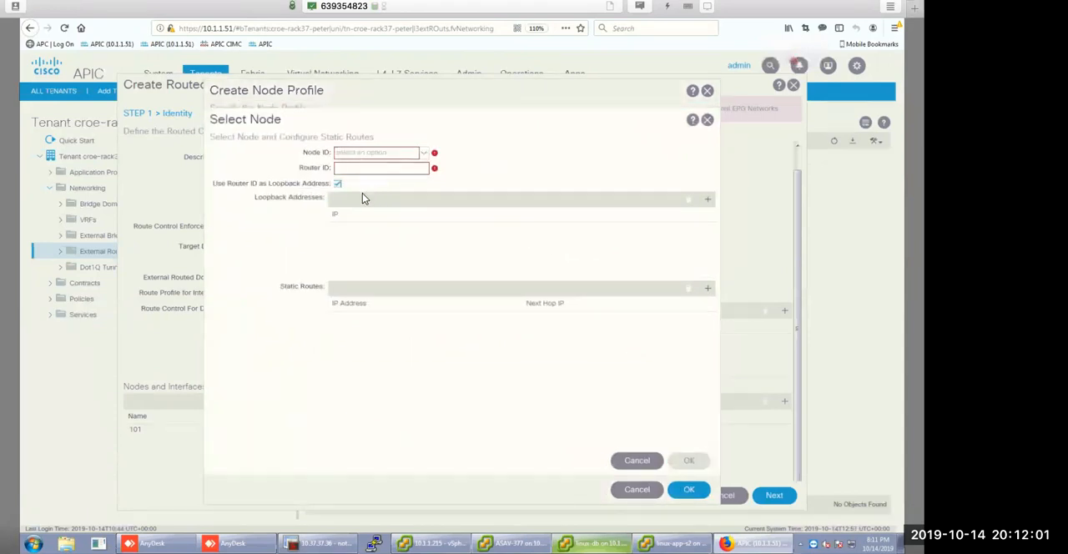
pyautogui.click(358, 195)
pyautogui.click(355, 170)
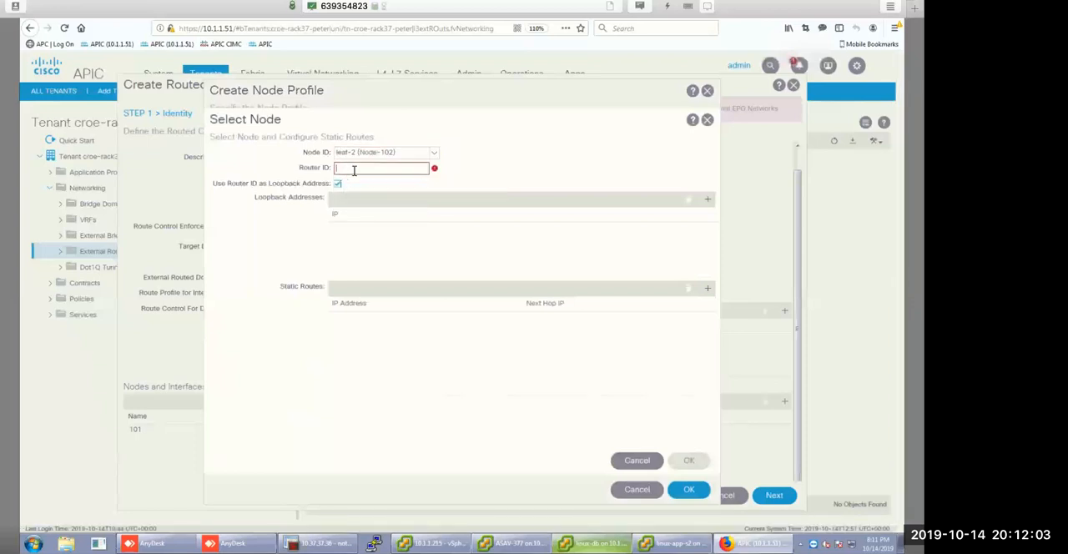
pyautogui.write('10')
pyautogui.write('.3.7')
pyautogui.write('.12')
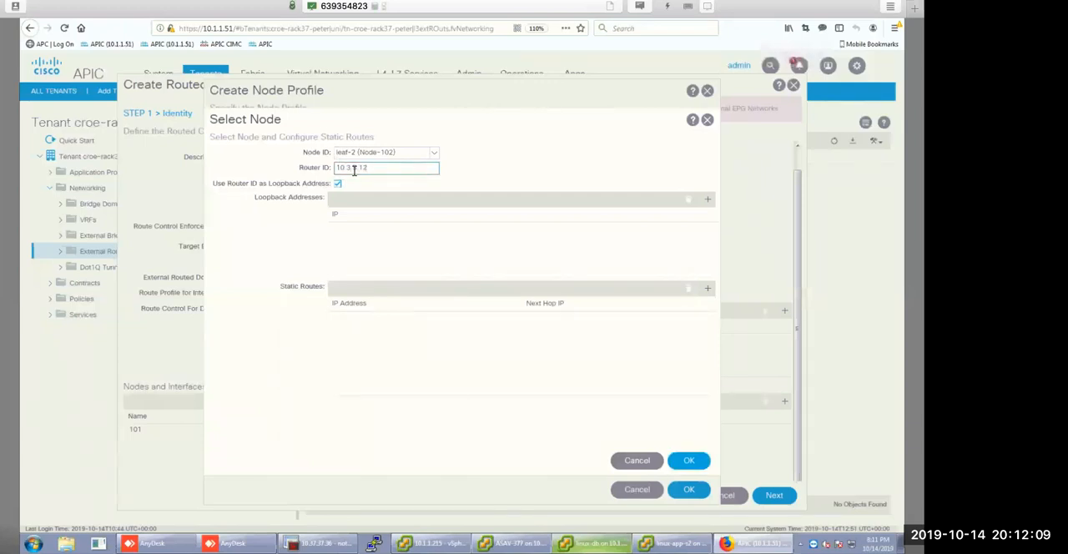
pyautogui.click(689, 462)
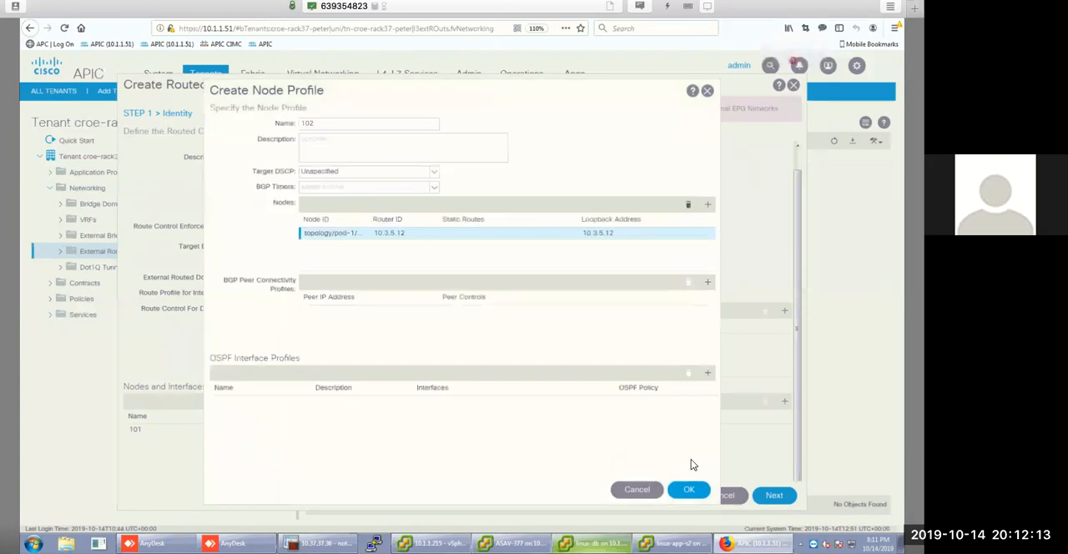
# Start a BGP peer connectivity profile in node profile 102 with peer address 10.2.0.6.
pyautogui.click(707, 284)
pyautogui.click(402, 128)
pyautogui.write('10.2')
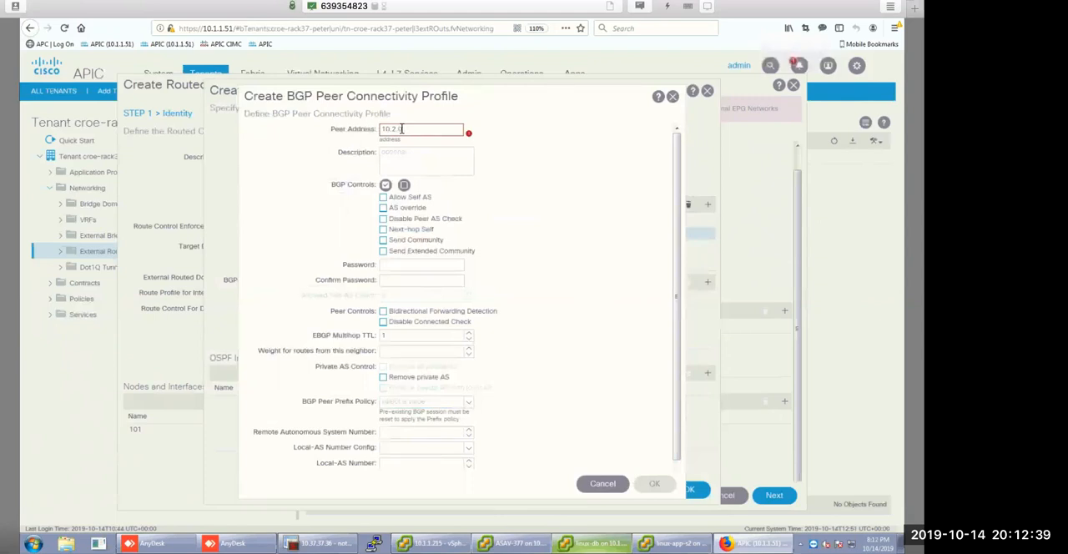
pyautogui.write('.0.8')
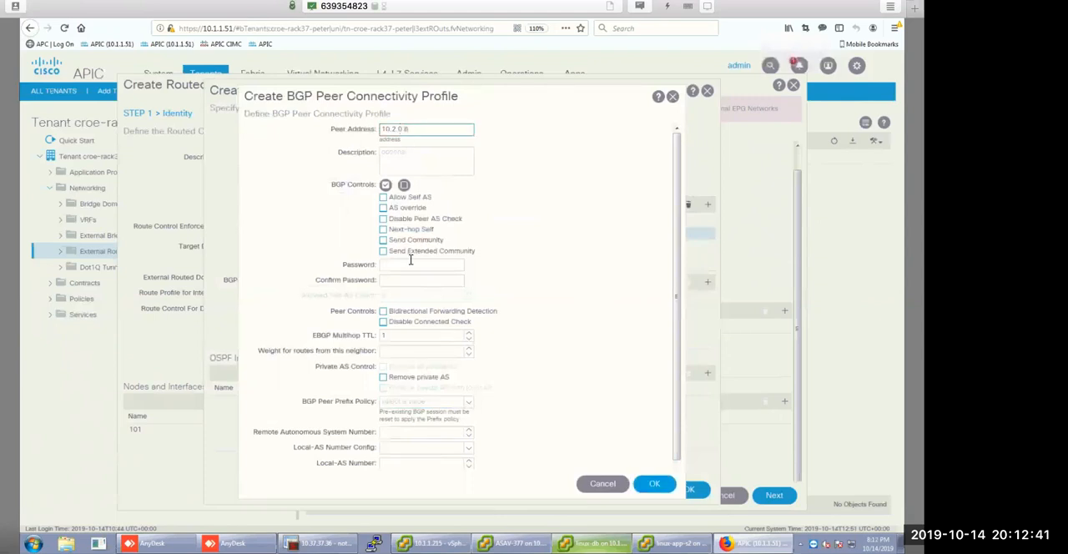
# Set the BGP peer's EBGP multihop TTL to 10 and remote autonomous system number to 65501, and confirm the peer profile.
pyautogui.click(406, 336)
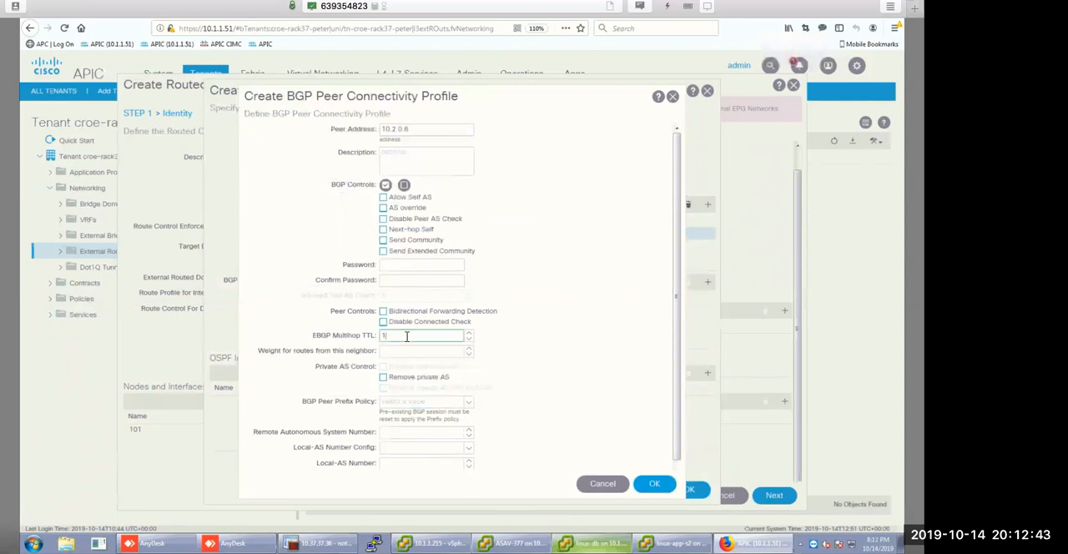
pyautogui.write('0')
pyautogui.scroll(-1, 404, 384)
pyautogui.click(403, 413)
pyautogui.write('6')
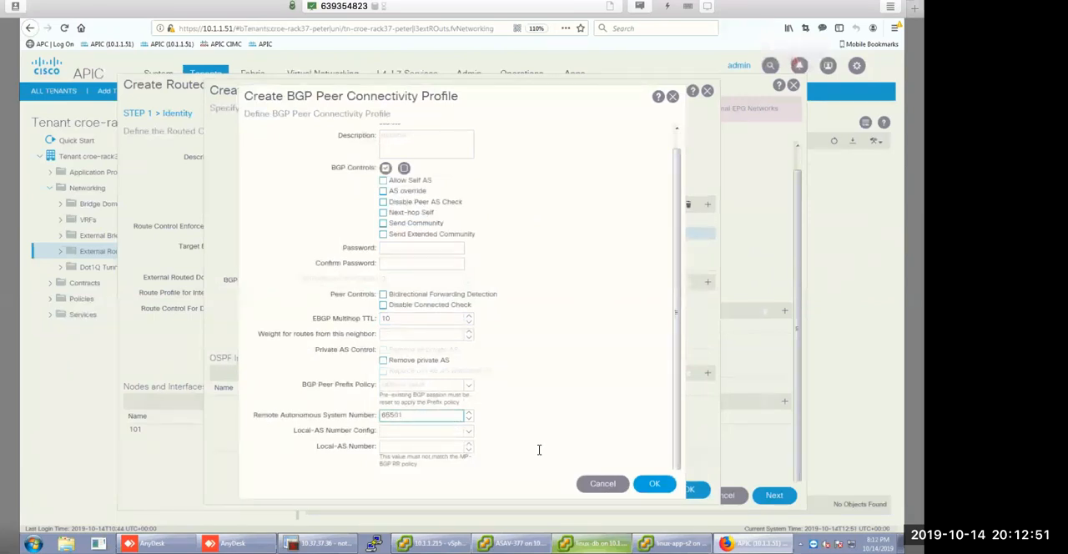
pyautogui.click(652, 485)
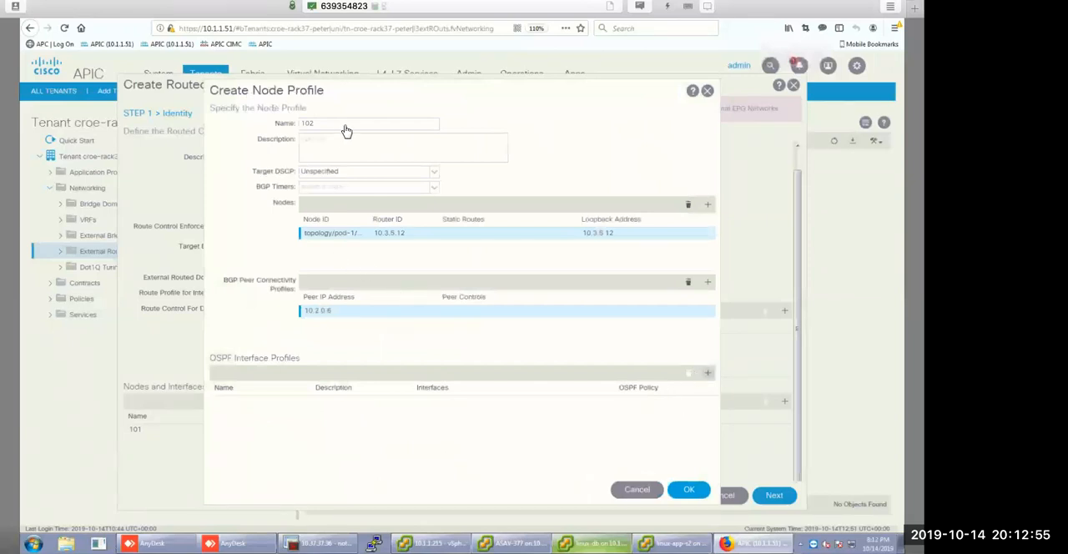
# Create an OSPF interface profile named 102 that uses the p2p OSPF policy, and proceed to its interfaces.
pyautogui.click(354, 157)
pyautogui.write('102')
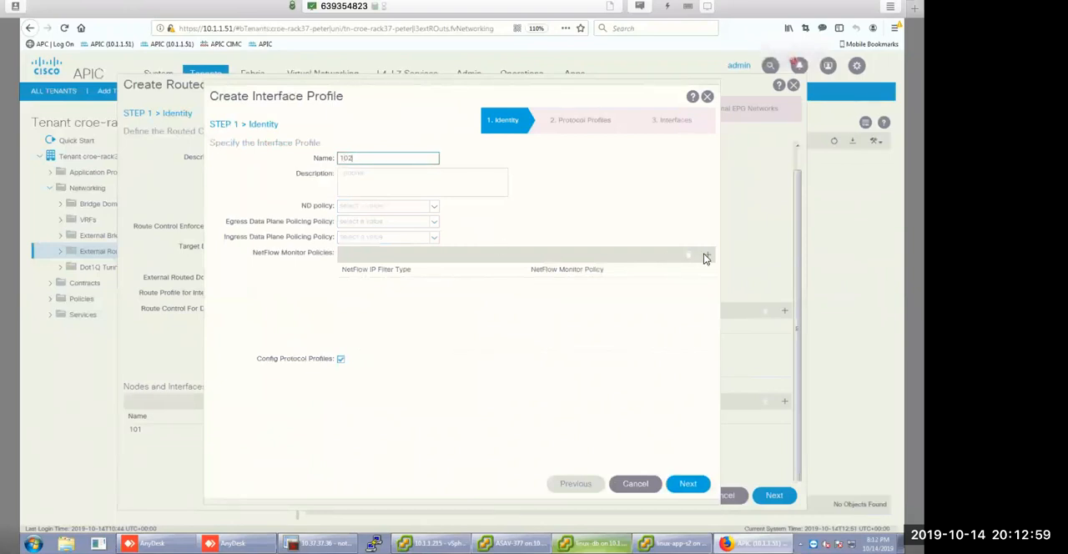
pyautogui.click(686, 484)
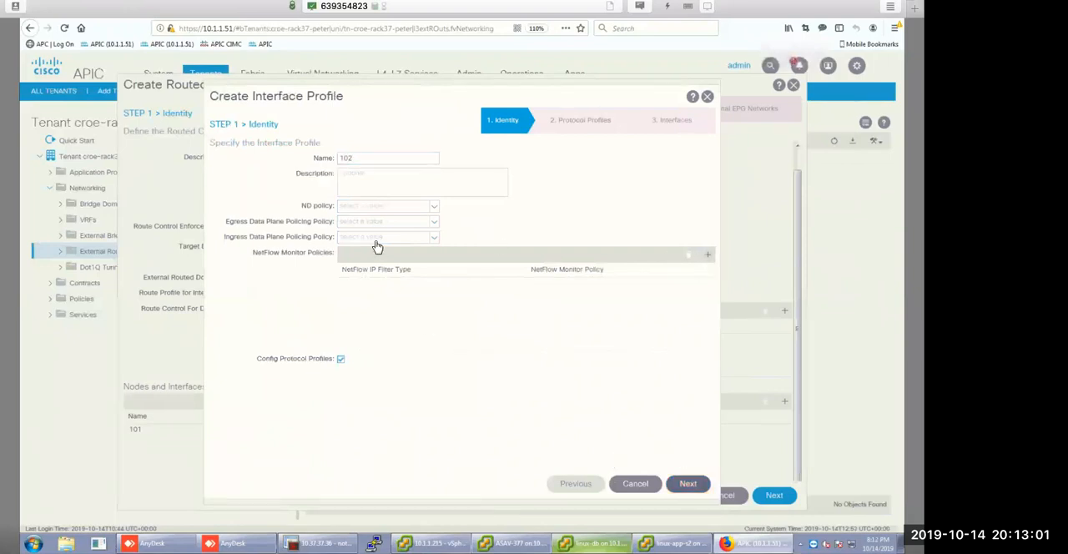
pyautogui.click(429, 220)
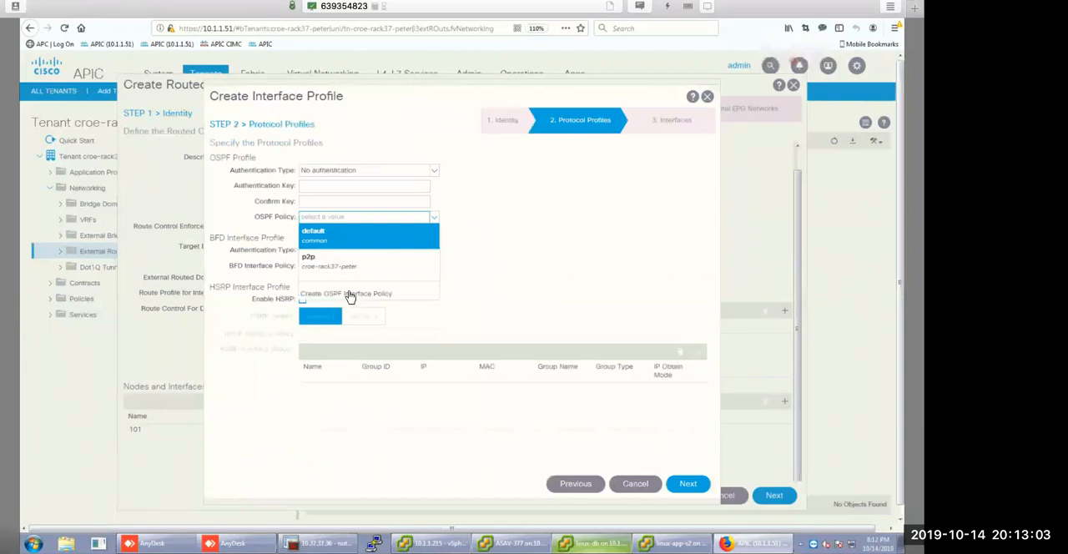
pyautogui.click(334, 259)
pyautogui.click(687, 484)
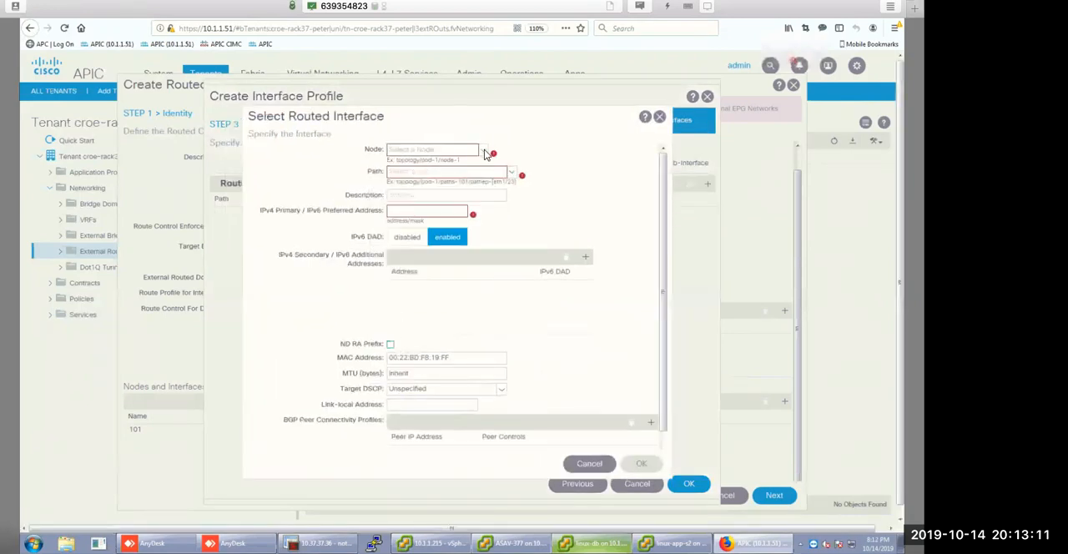
# Choose node leaf-2 (Node-102) and path eth1/5 for the new routed interface.
pyautogui.click(485, 153)
pyautogui.click(458, 191)
pyautogui.click(512, 173)
pyautogui.click(513, 168)
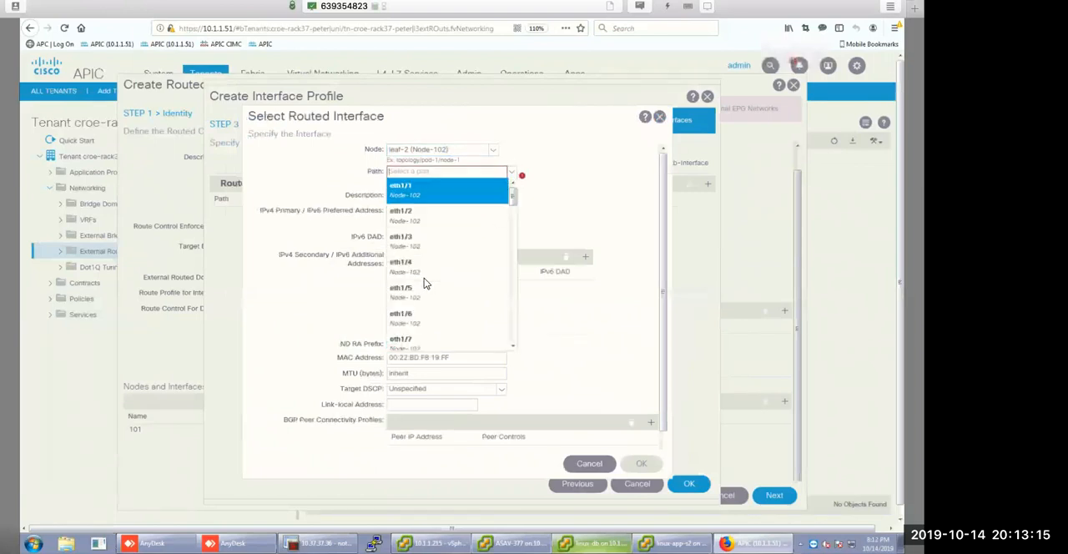
pyautogui.click(445, 289)
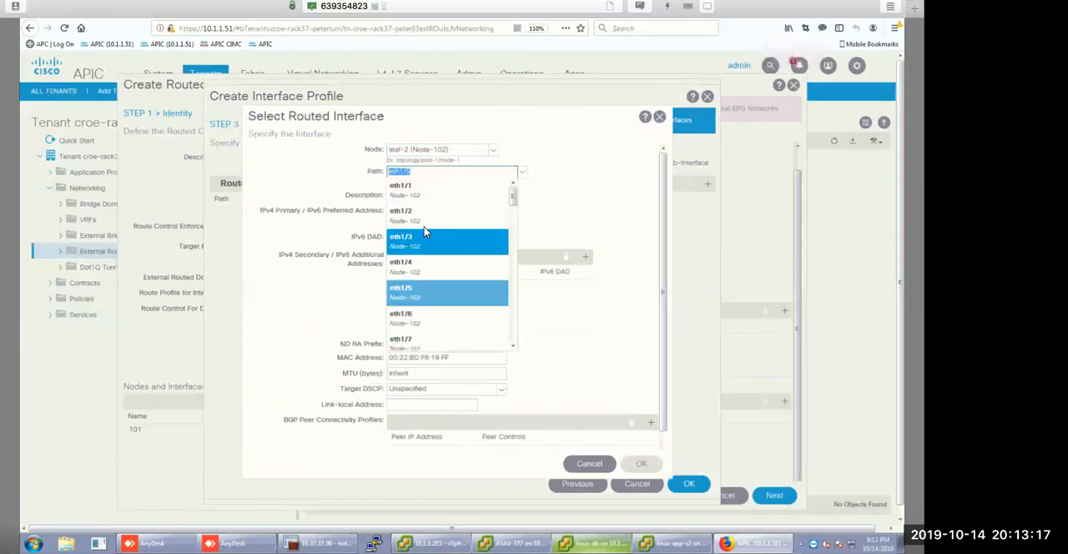
# Set the routed interface's primary IPv4 address to 10.2.0.5/30 and confirm the interface and its profile.
pyautogui.click(412, 212)
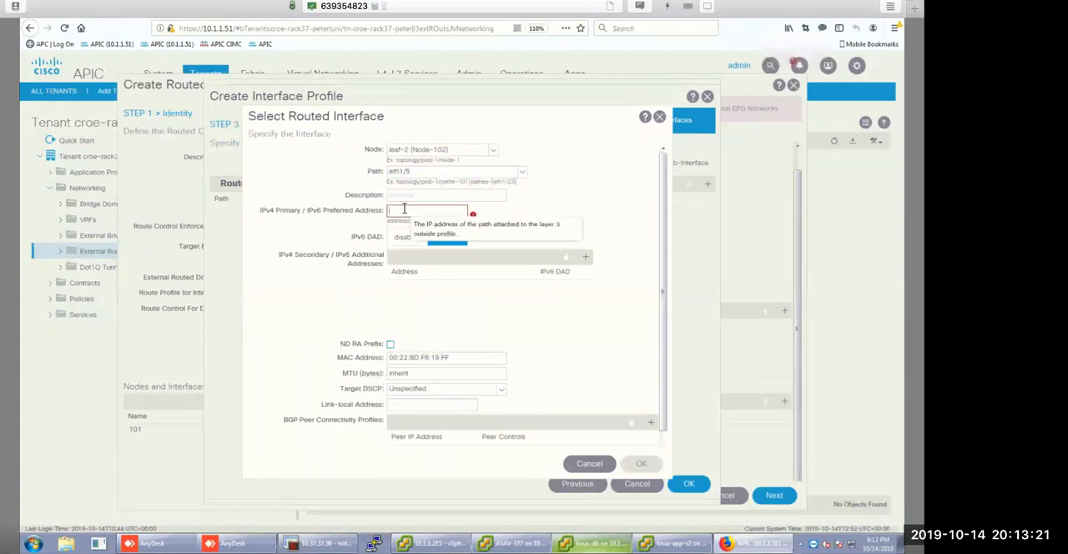
pyautogui.write('10')
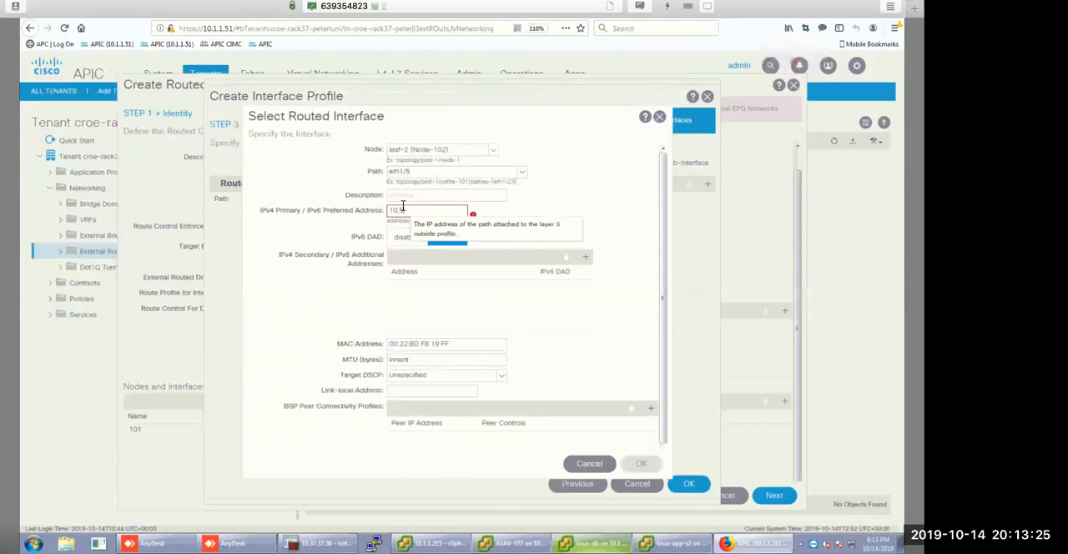
pyautogui.write('.2.0.5/30')
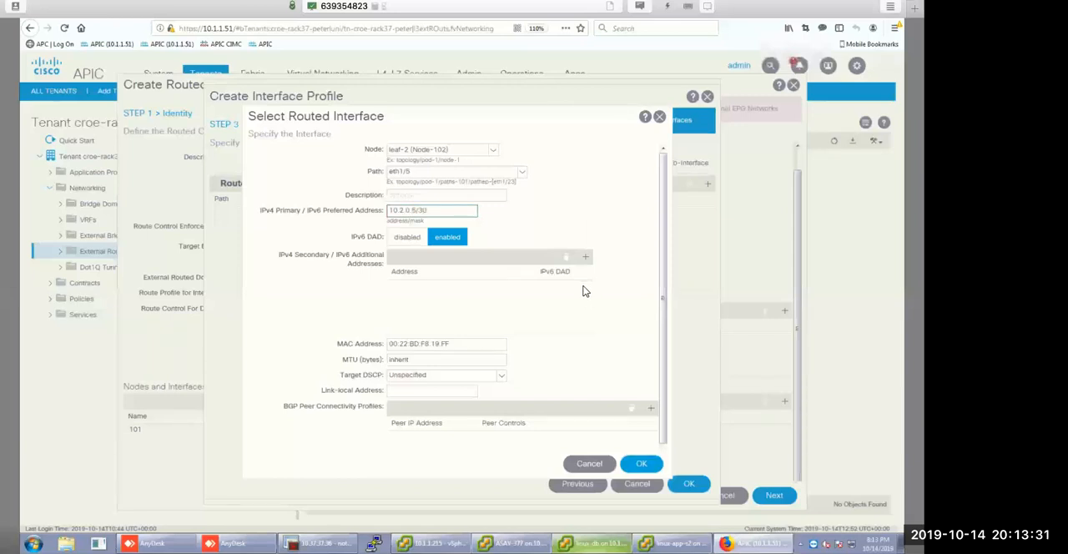
pyautogui.click(643, 463)
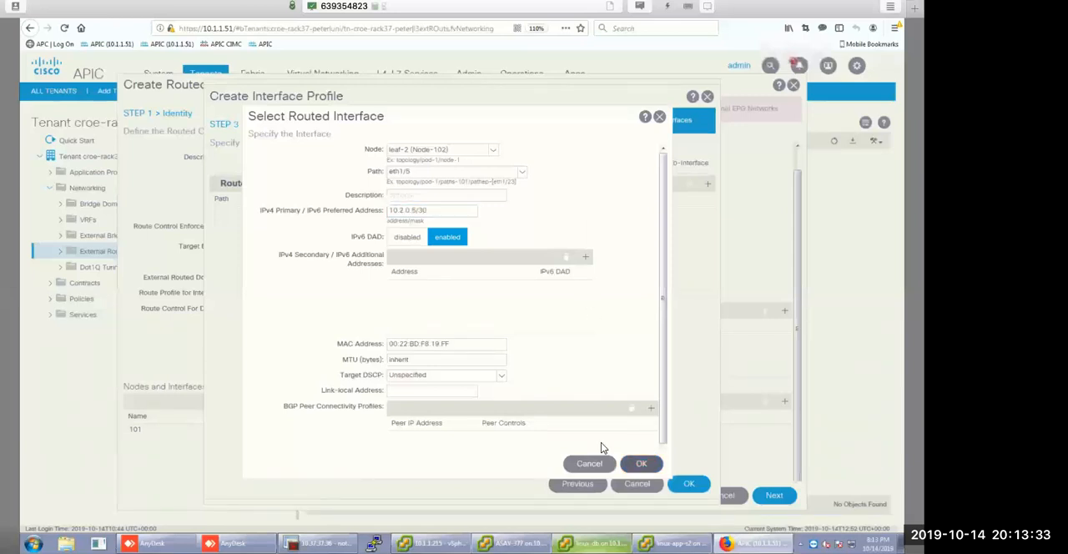
pyautogui.click(688, 483)
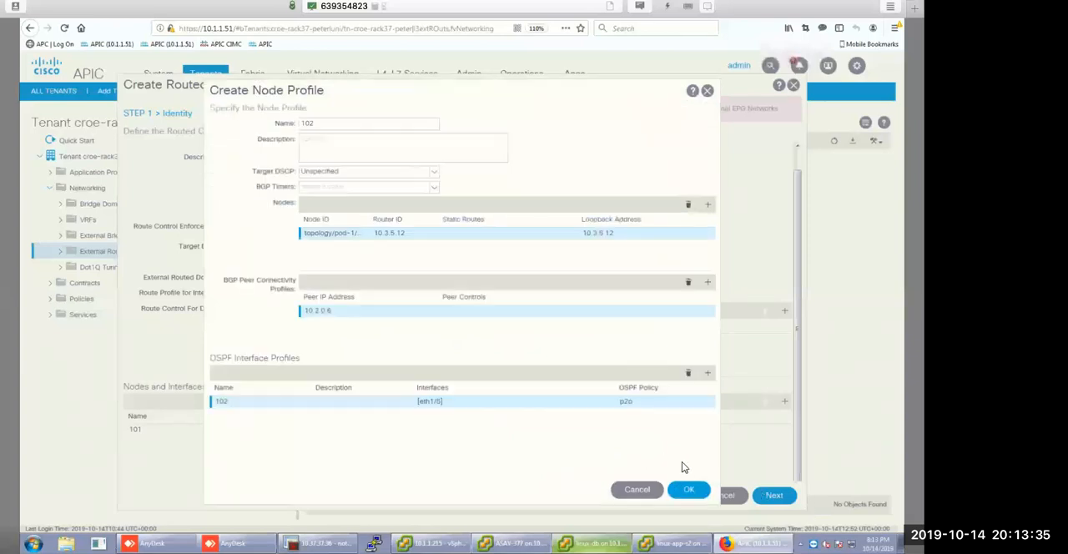
# Confirm node profile 102 and advance the routed outside to the External EPG Networks stage.
pyautogui.click(689, 490)
pyautogui.click(775, 495)
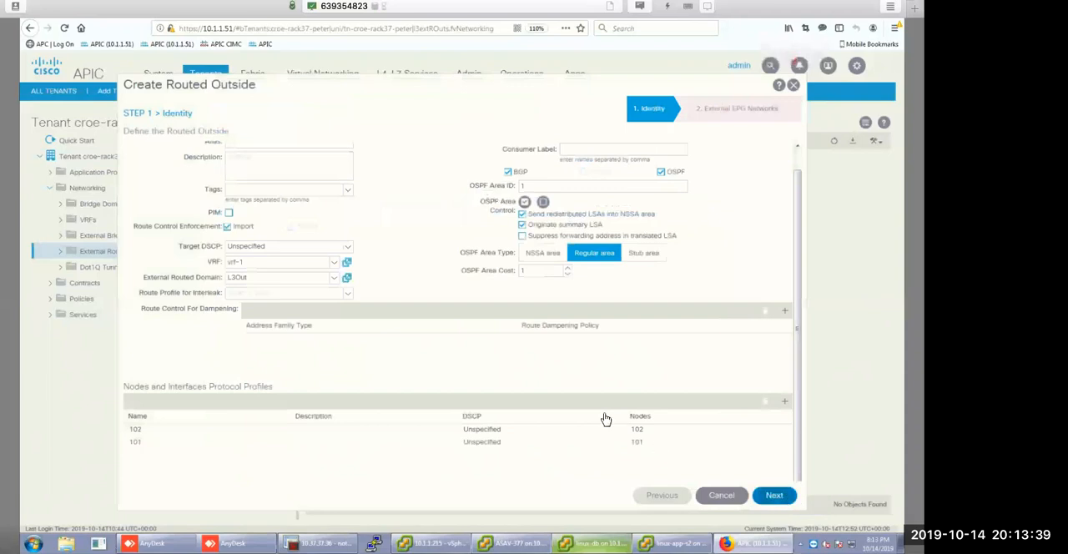
pyautogui.click(683, 495)
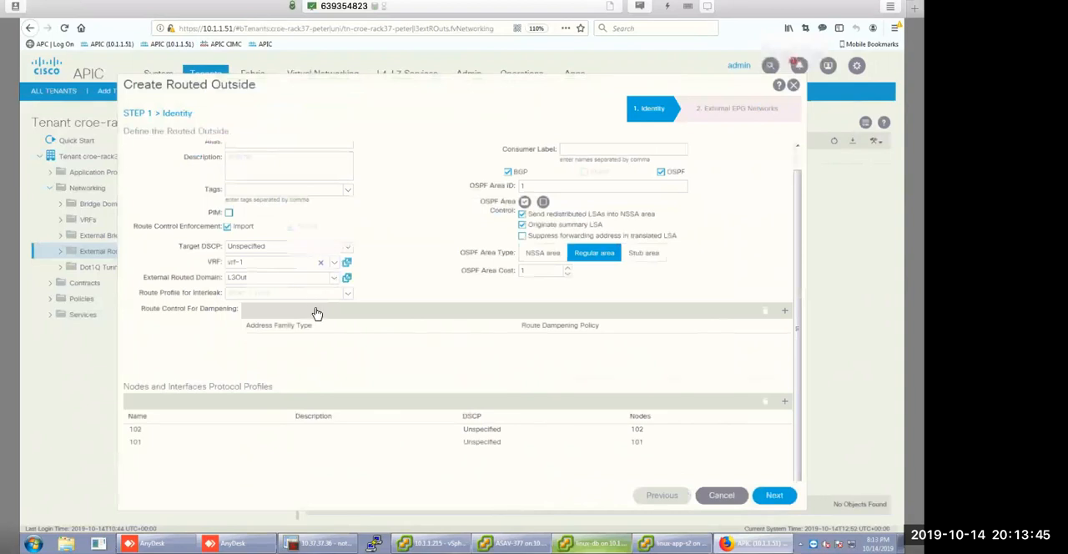
pyautogui.scroll(1, 315, 311)
pyautogui.click(781, 497)
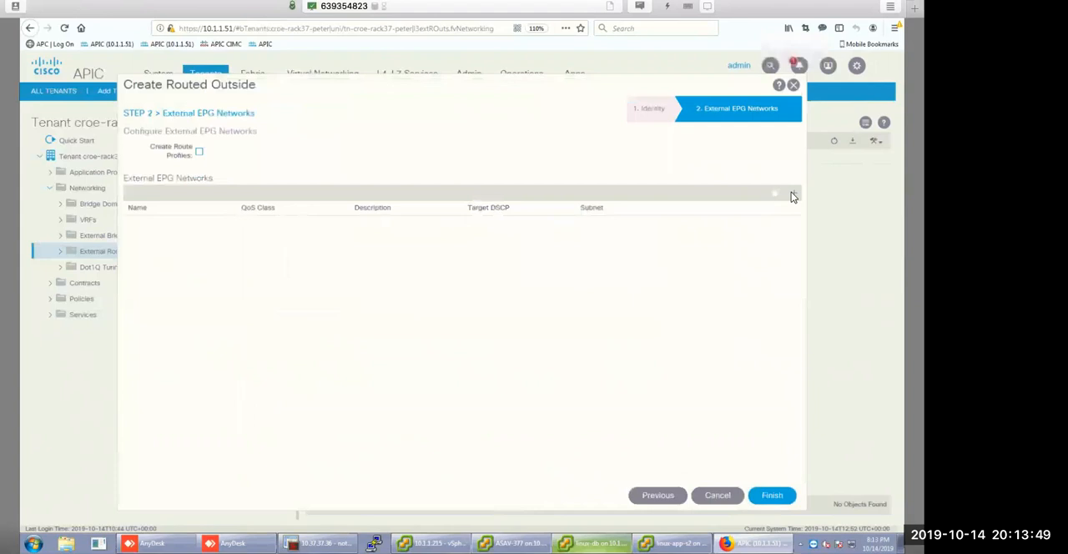
# Start a new external EPG network named DC1-Ext.
pyautogui.click(794, 196)
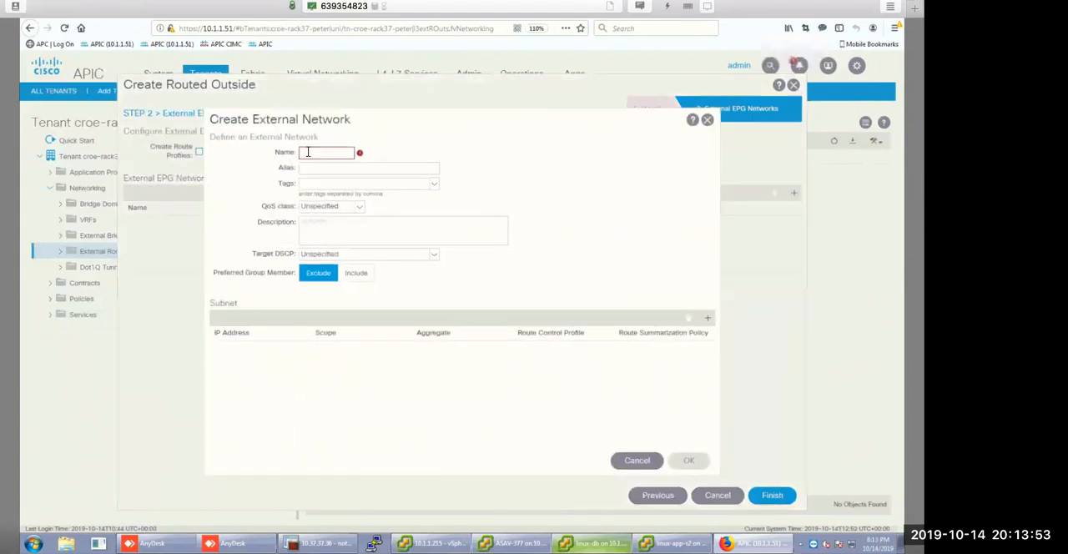
pyautogui.write('D')
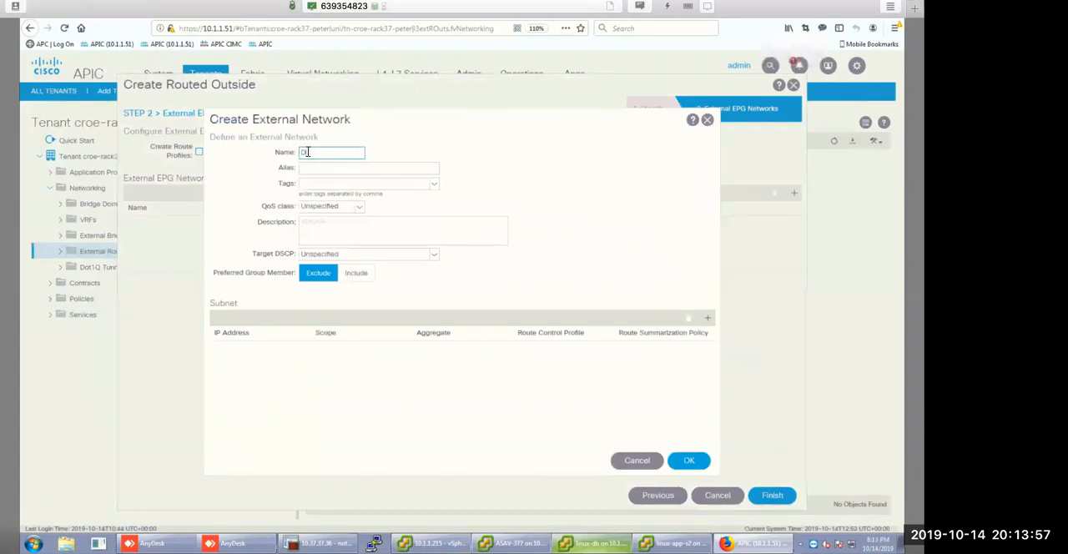
pyautogui.write('C-121-Ext')
# Add subnet 10.2.1.0/24 to DC1-Ext with the Import Route Control Subnet and External Subnets for the External EPG scopes.
pyautogui.click(709, 319)
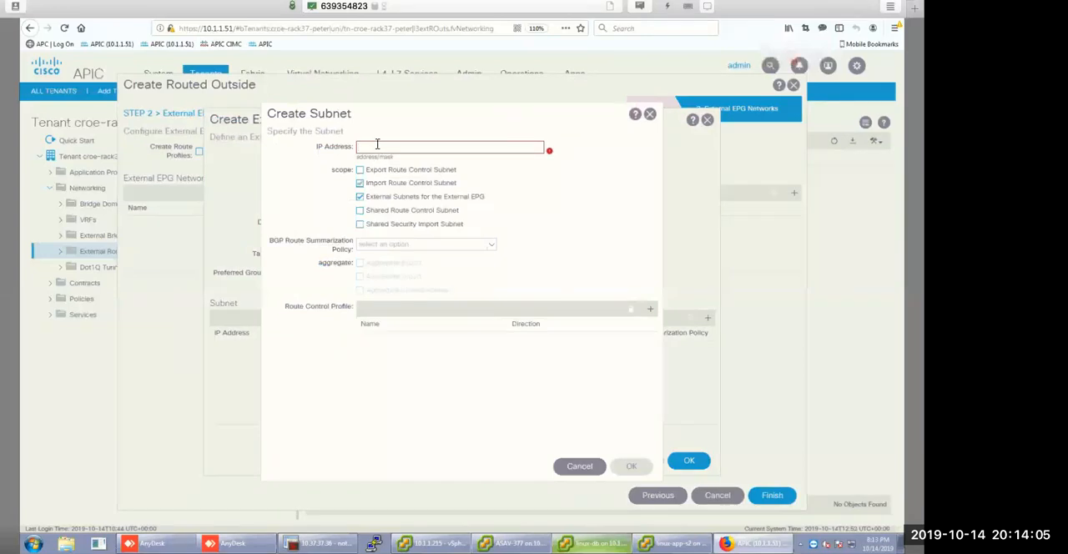
pyautogui.write('102')
pyautogui.write('.0.0.0/4')
pyautogui.press('BackSpace')
pyautogui.write('24')
pyautogui.press('BackSpace')
pyautogui.write('.2')
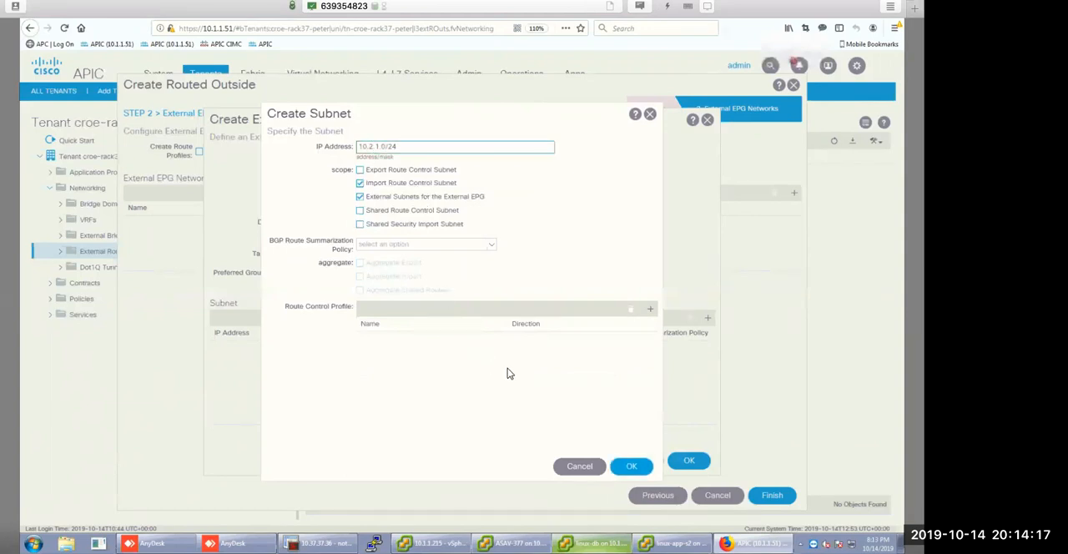
pyautogui.click(641, 473)
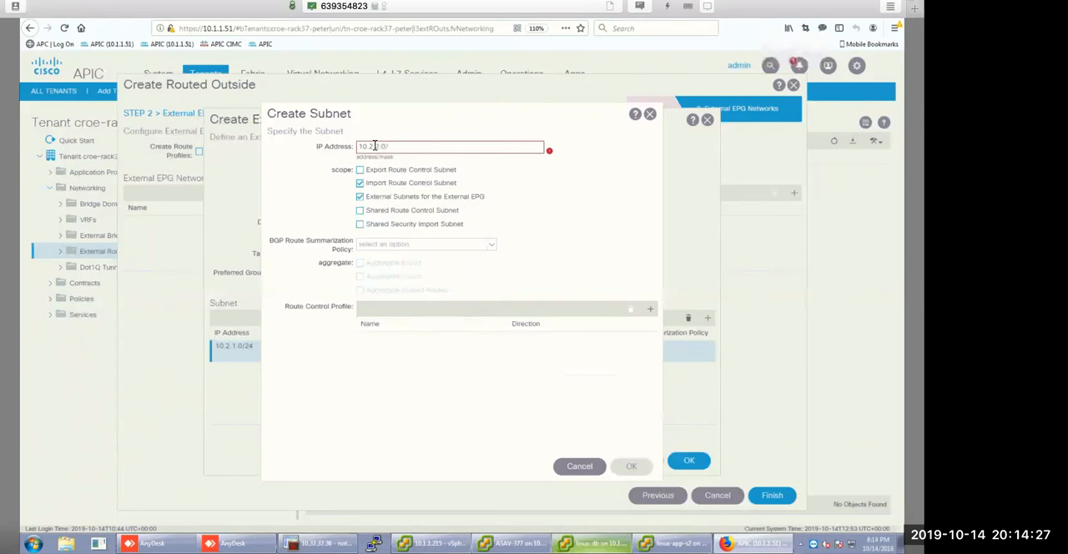
# Complete subnet 10.2.2.0/24 and add subnet 10.2.3.0/24 to DC1-Ext, including the Import Route Control Subnet scope.
pyautogui.write('24')
pyautogui.click(626, 465)
pyautogui.click(708, 318)
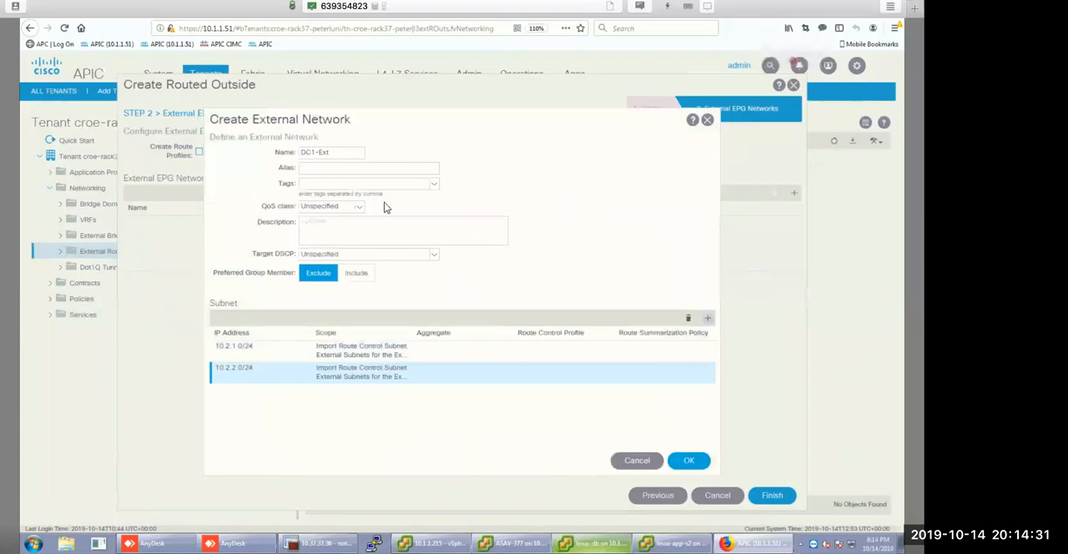
pyautogui.click(360, 183)
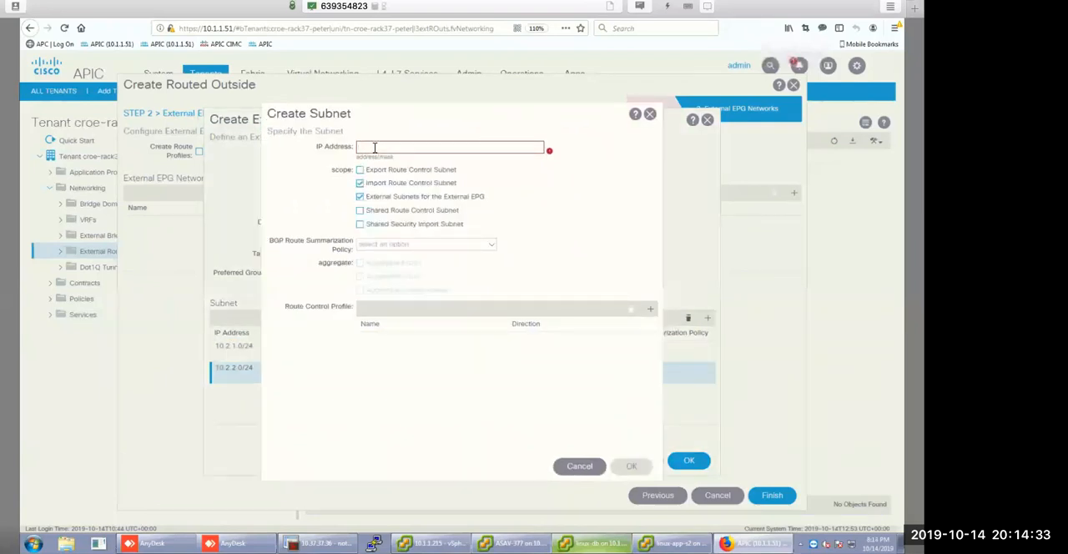
pyautogui.click(374, 148)
pyautogui.write('10.2.3.0/24')
pyautogui.click(632, 466)
# Add subnet 10.2.10.0/24 to DC1-Ext with the Import Route Control Subnet scope enabled.
pyautogui.click(708, 319)
pyautogui.click(360, 184)
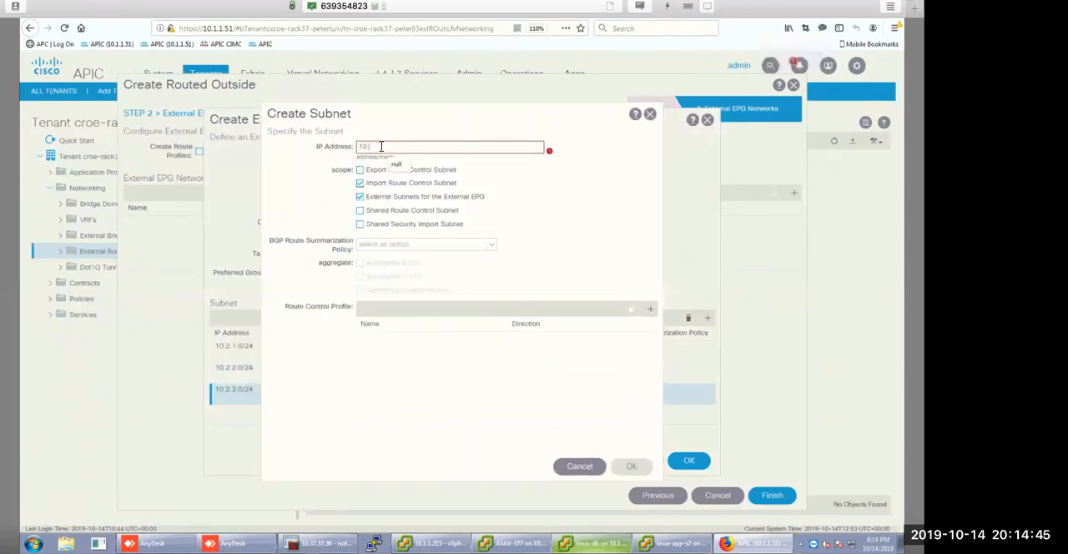
pyautogui.click(381, 147)
pyautogui.write('10.2.10')
pyautogui.write('.0/24')
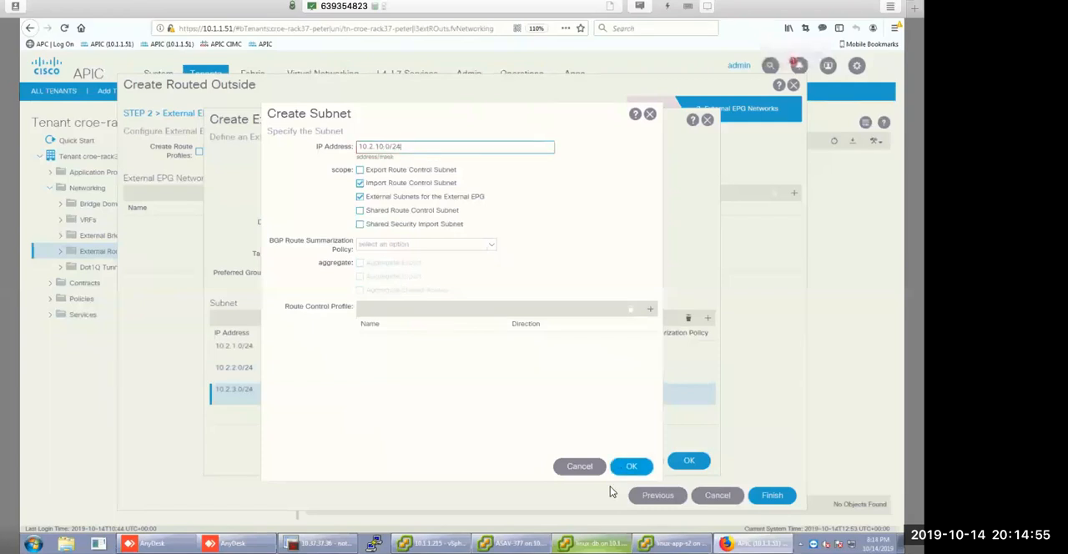
pyautogui.click(632, 467)
# Add subnet 10.2.11.0/24 to DC1-Ext with the Import Route Control Subnet and External Subnets for the External EPG scopes.
pyautogui.click(708, 318)
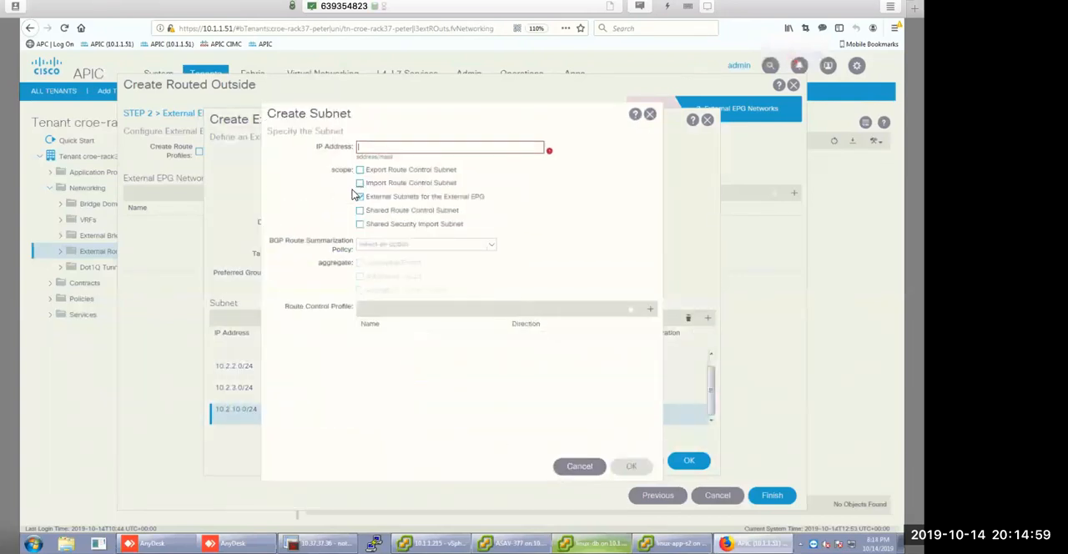
pyautogui.click(360, 183)
pyautogui.click(385, 148)
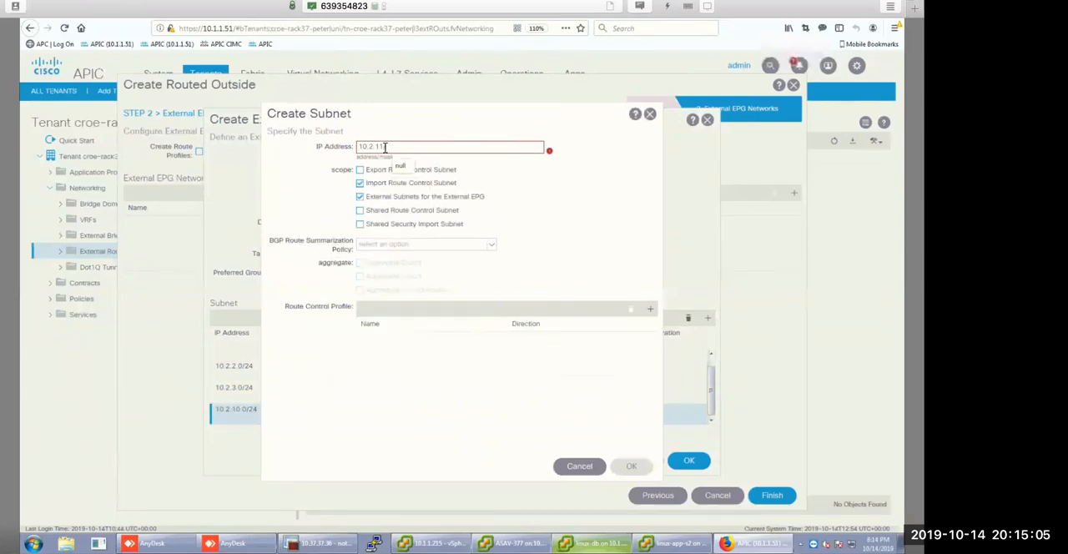
pyautogui.write('10.2.11.0/24')
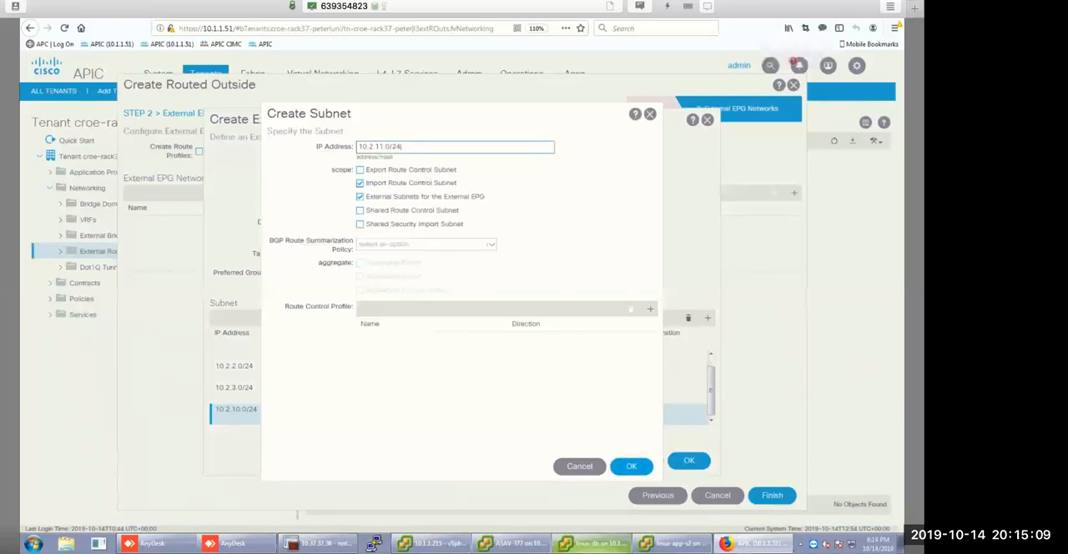
pyautogui.click(632, 466)
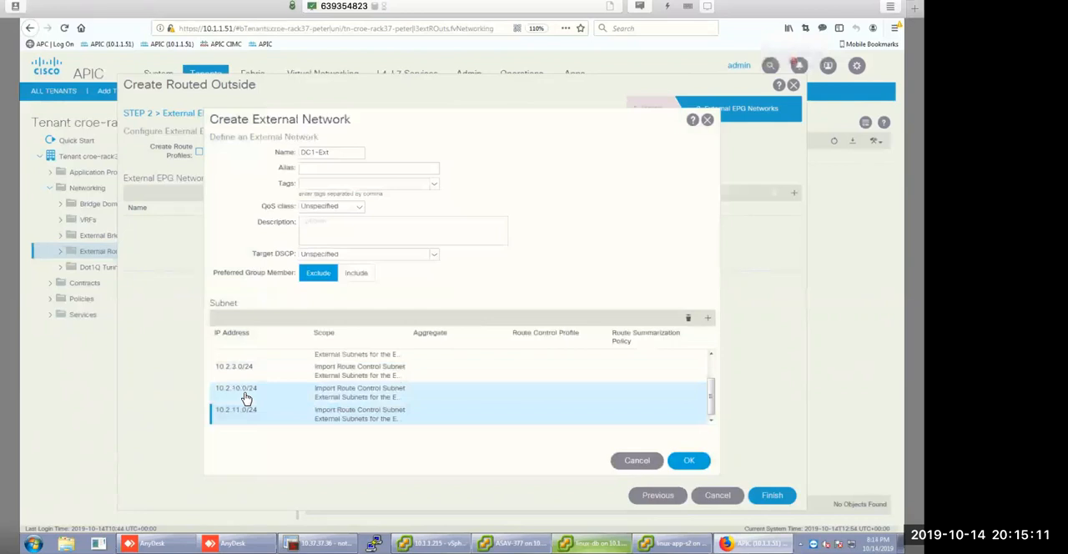
# Check the DC1-Ext subnet list, confirm the external network and finish creating the DC-1 routed outside.
pyautogui.scroll(2, 247, 399)
pyautogui.click(675, 467)
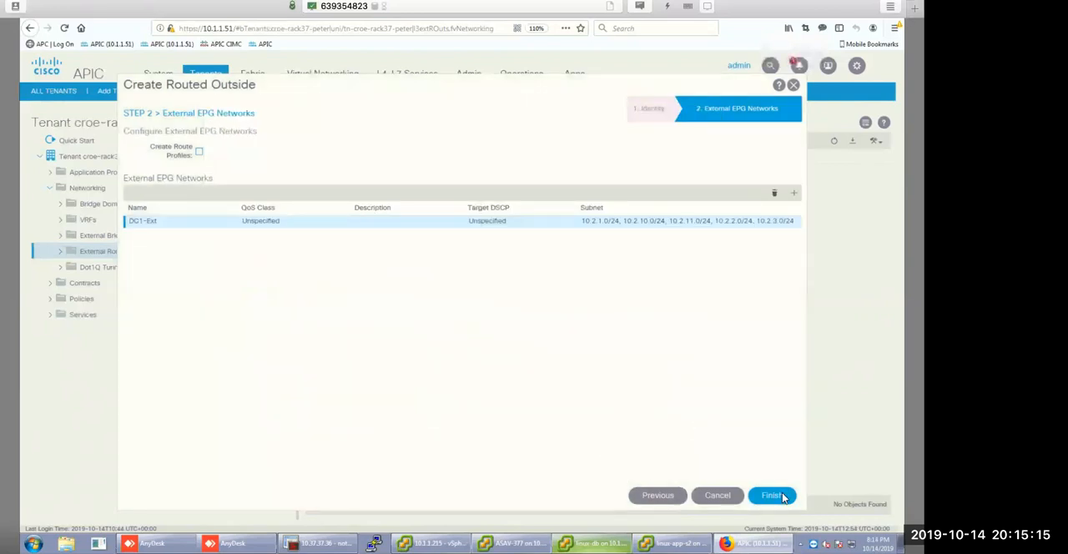
pyautogui.click(774, 496)
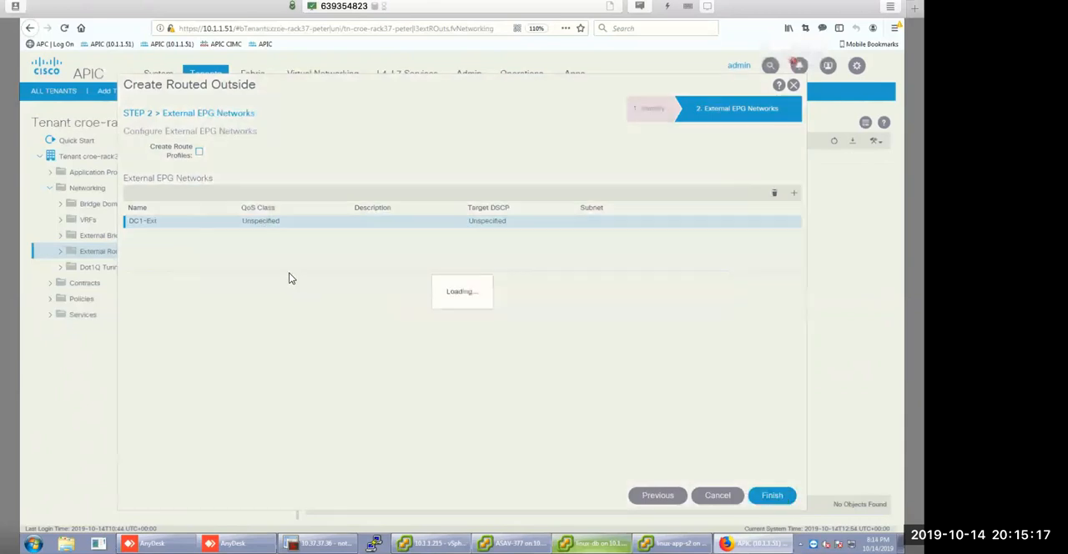
# Expand DC-1 with its node profiles and networks, and review its VRF, external routed domain, BGP and OSPF area settings.
pyautogui.click(61, 251)
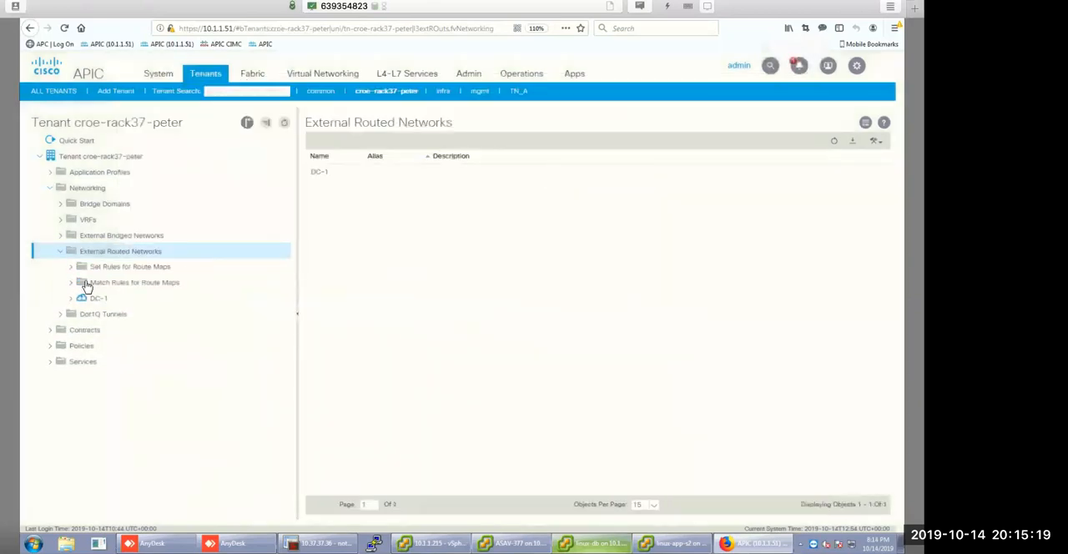
pyautogui.click(71, 316)
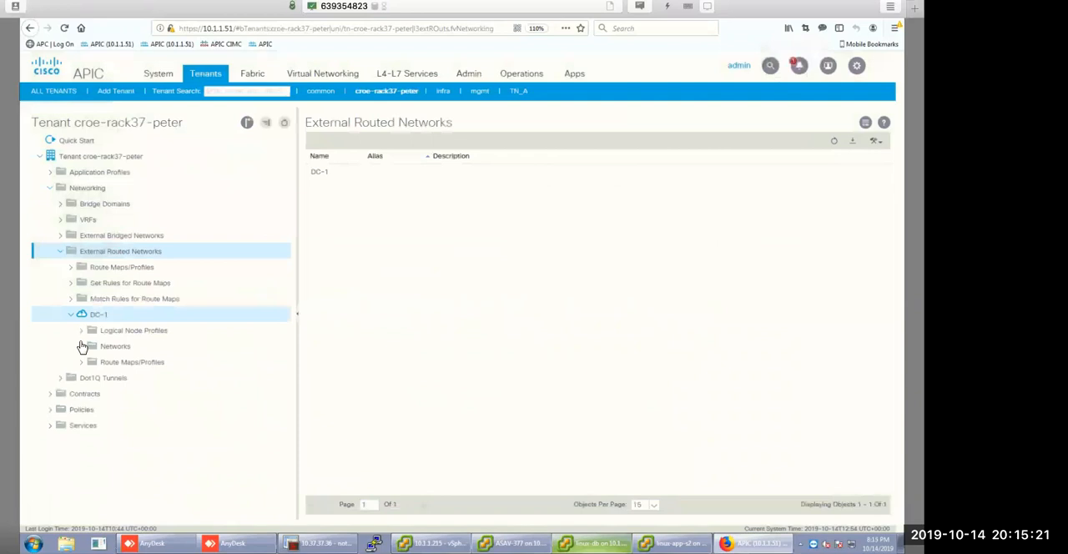
pyautogui.click(81, 347)
pyautogui.click(81, 332)
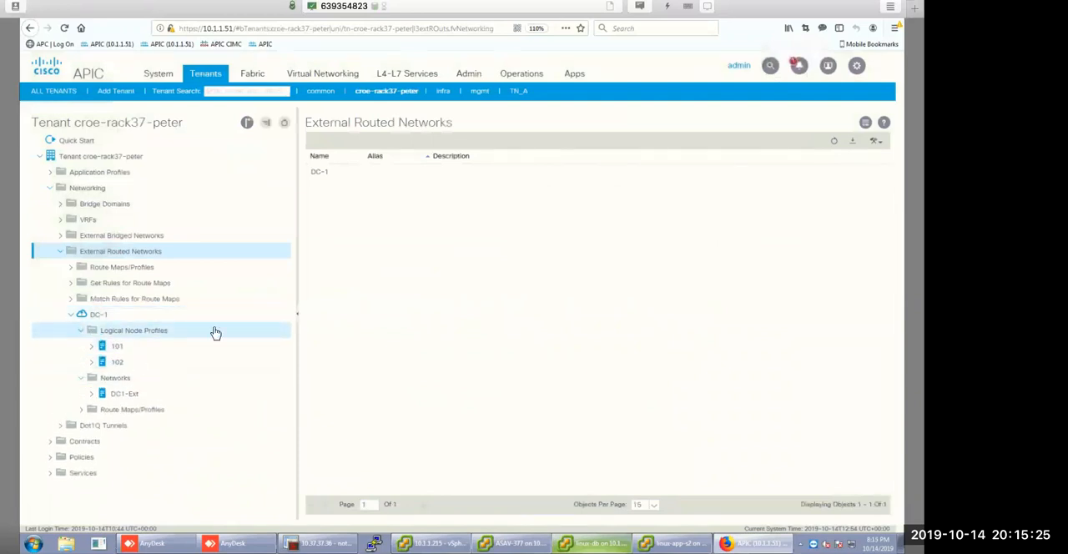
pyautogui.click(96, 321)
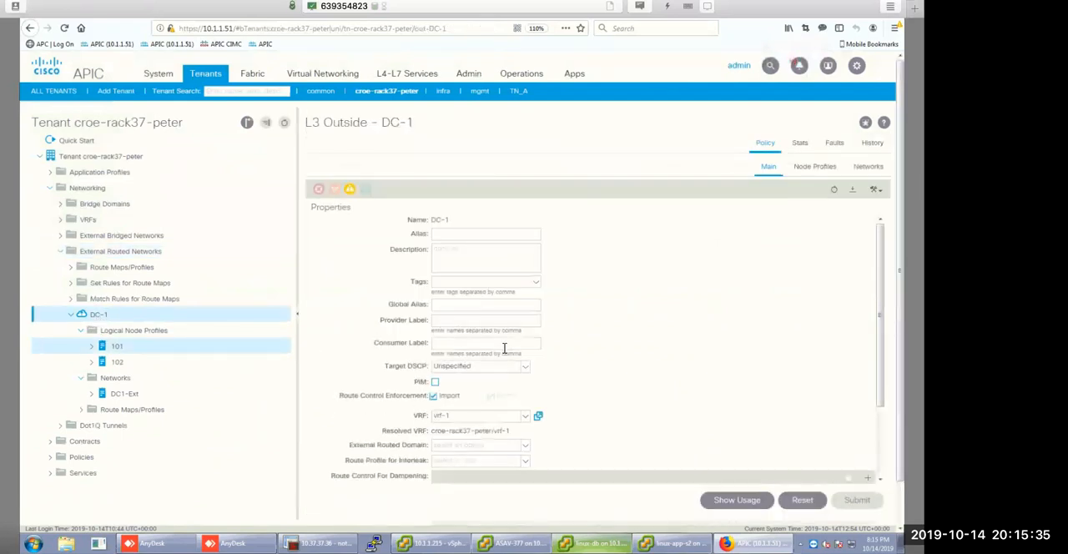
pyautogui.scroll(-5, 504, 354)
pyautogui.scroll(3, 493, 375)
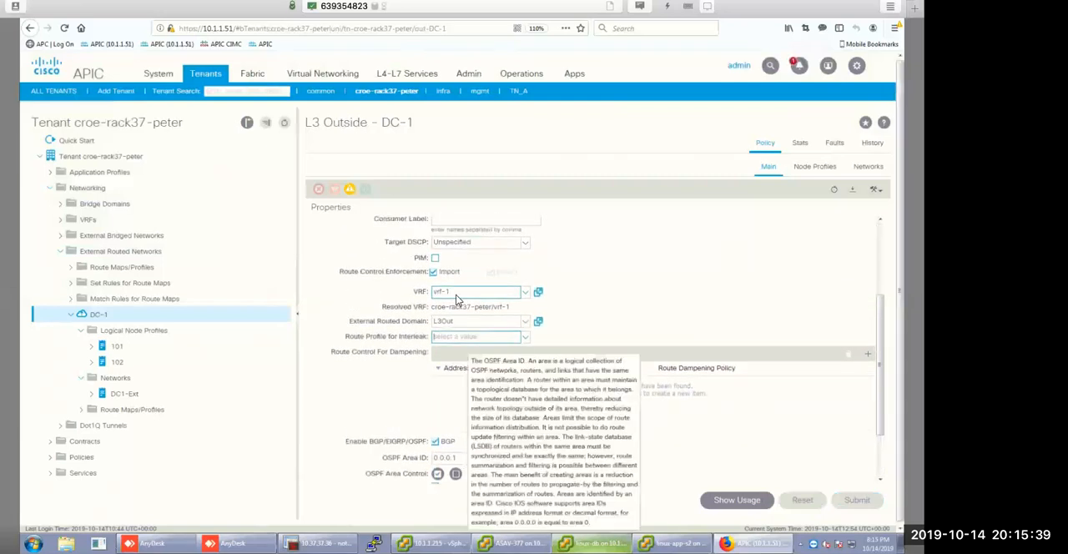
pyautogui.scroll(-3, 473, 351)
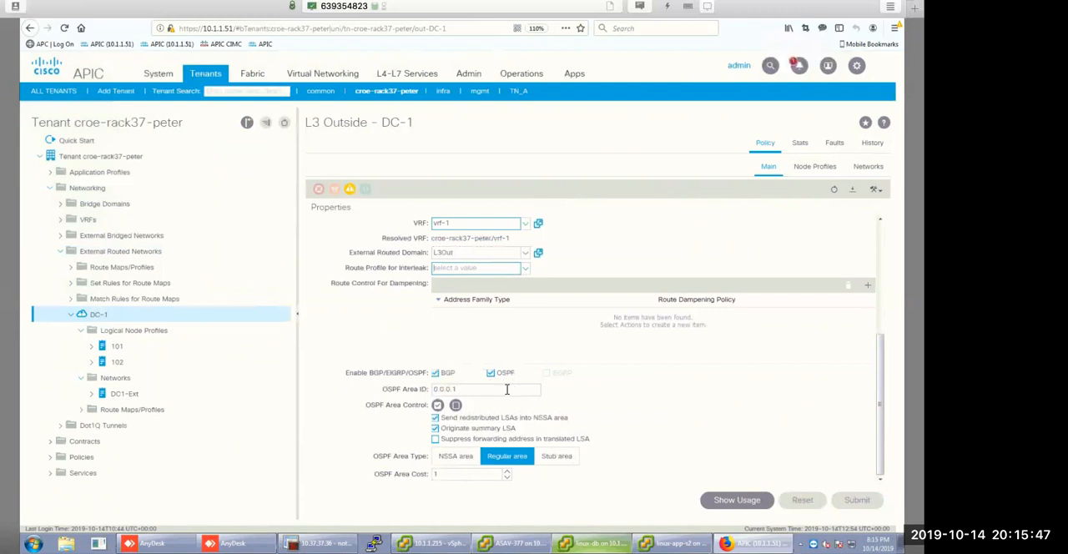
# Review logical node profile 101 and the routed interfaces of its logical interface profile 101.
pyautogui.click(116, 347)
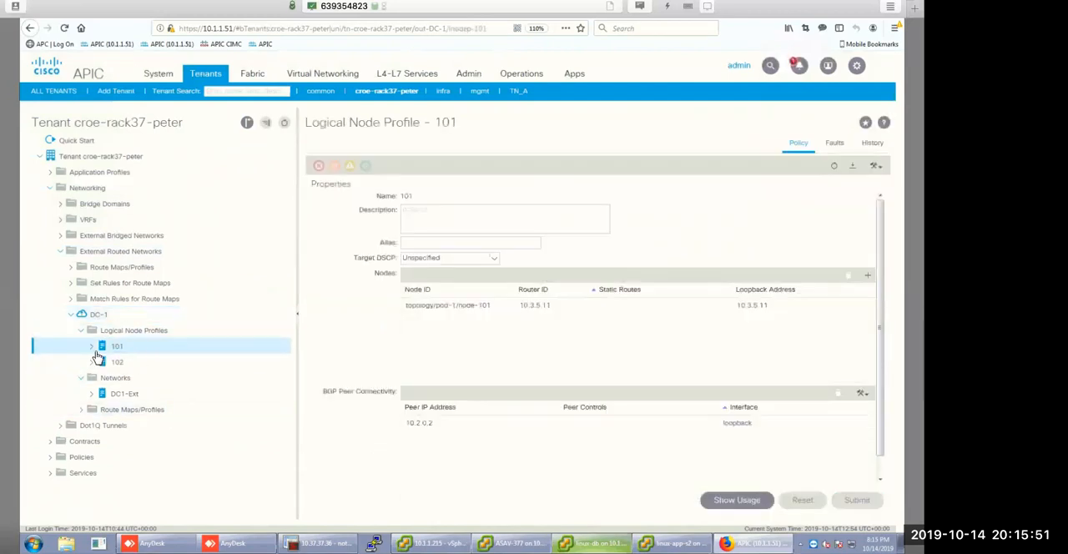
pyautogui.click(92, 346)
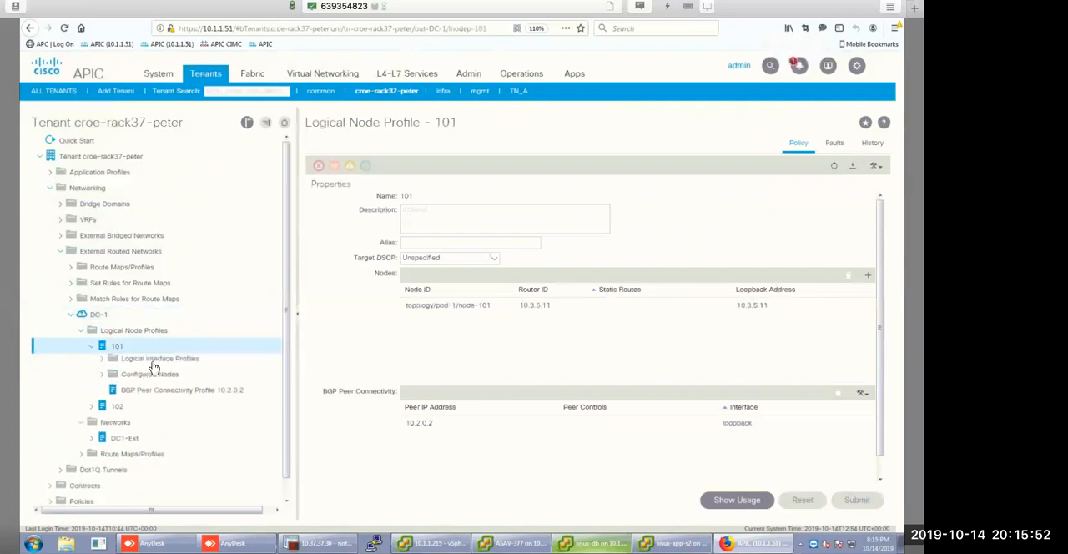
pyautogui.click(99, 364)
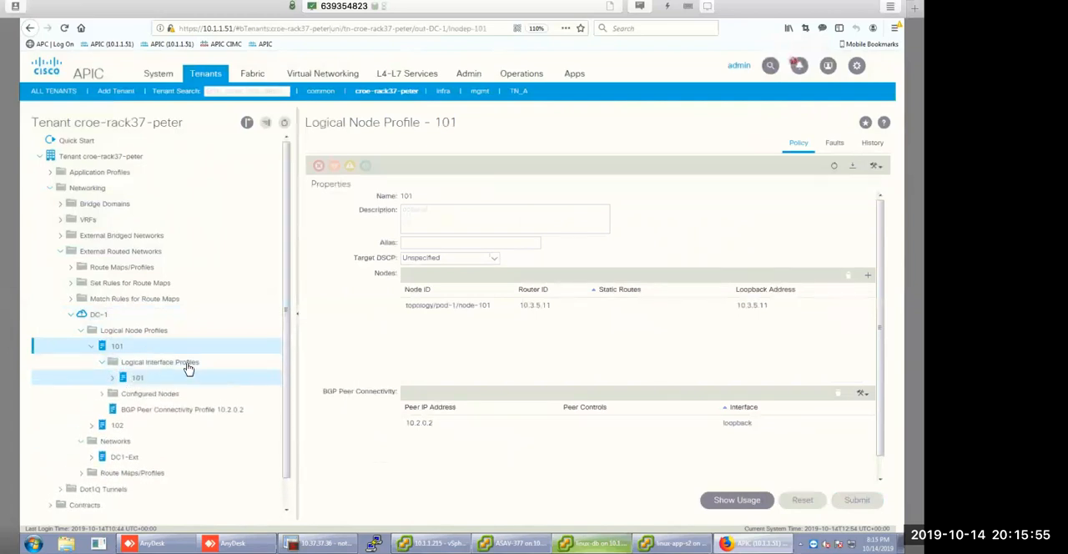
pyautogui.click(134, 380)
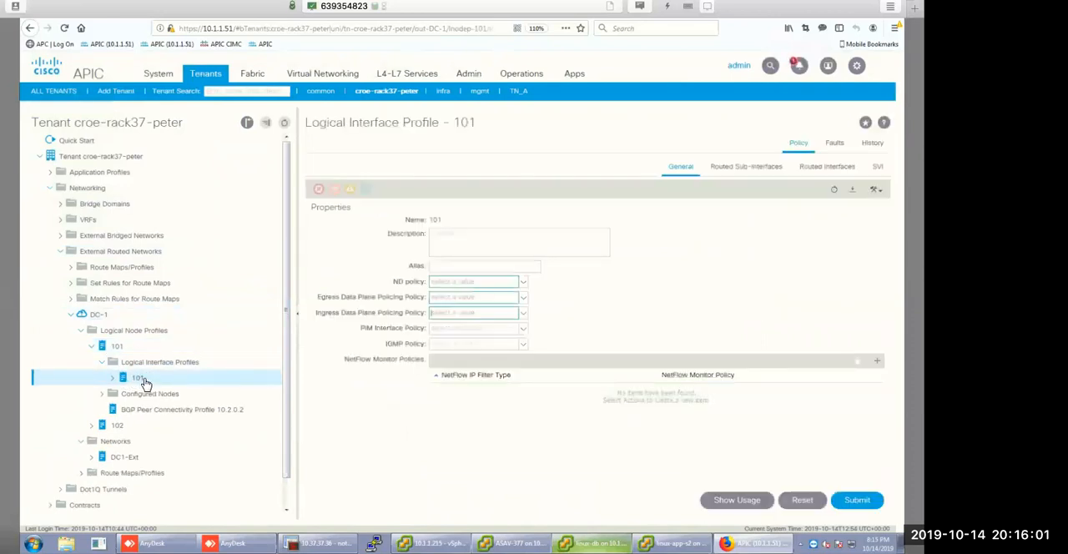
pyautogui.click(827, 167)
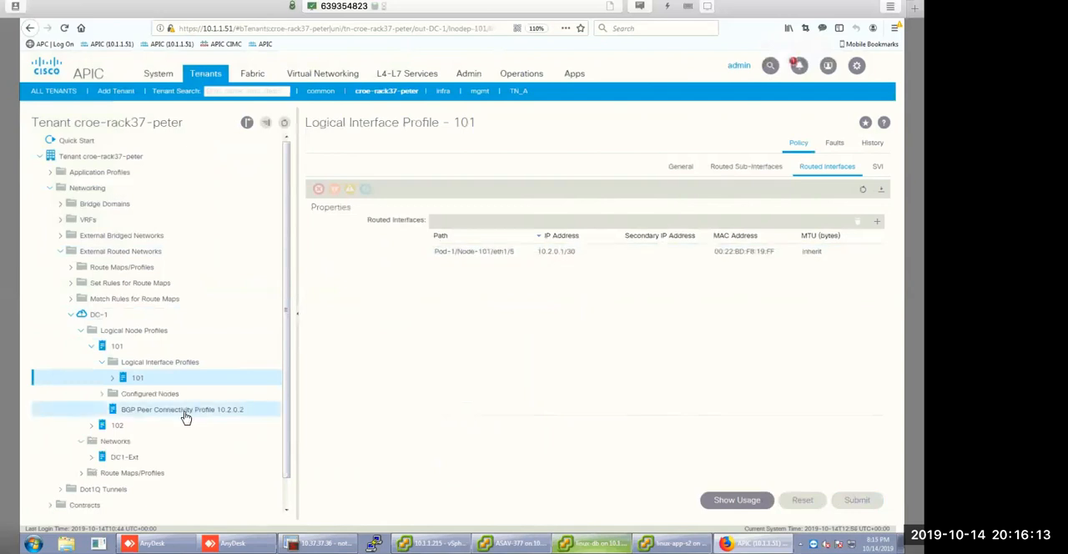
# Review the BGP Peer Connectivity Profile 10.2.0.2 under node profile 101, and expand node profile 102 with its logical interface profiles.
pyautogui.click(158, 413)
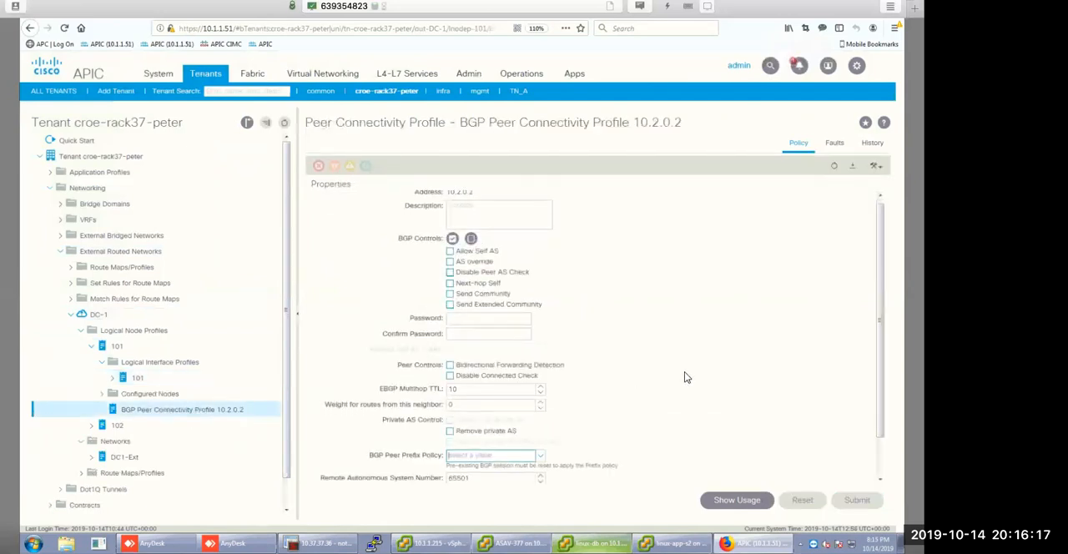
pyautogui.scroll(-1, 684, 376)
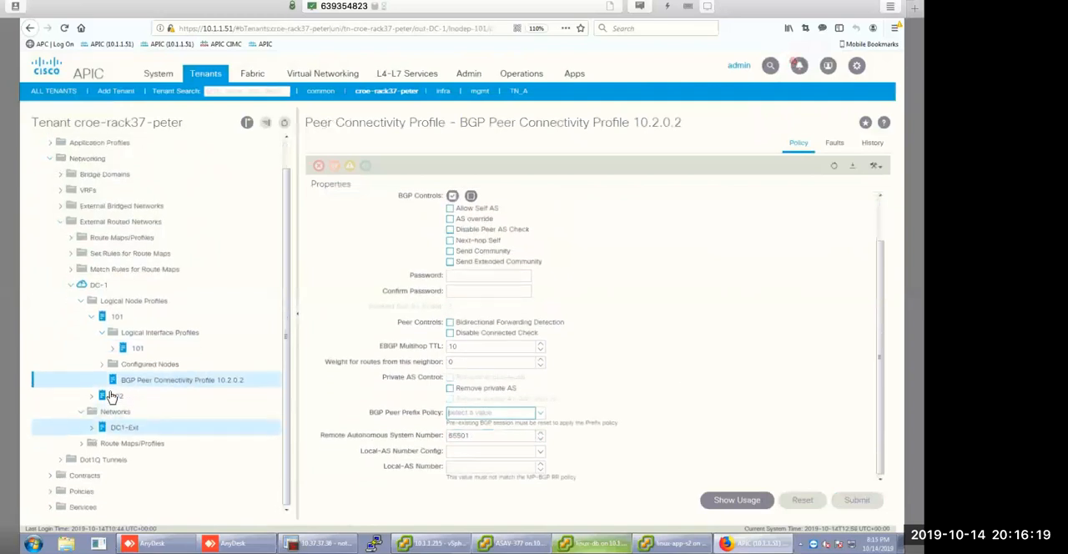
pyautogui.scroll(-1, 93, 403)
pyautogui.click(92, 398)
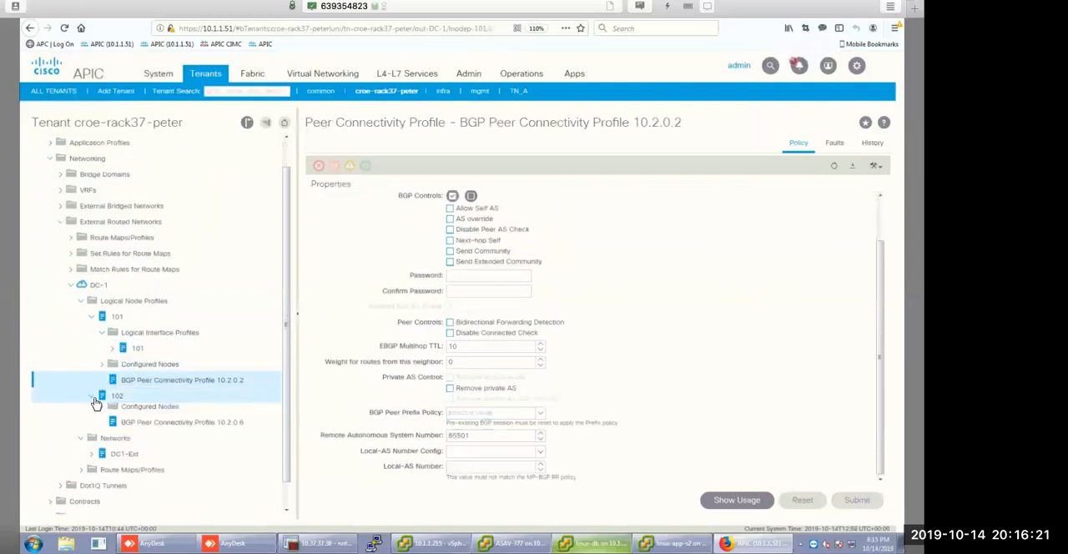
pyautogui.click(103, 412)
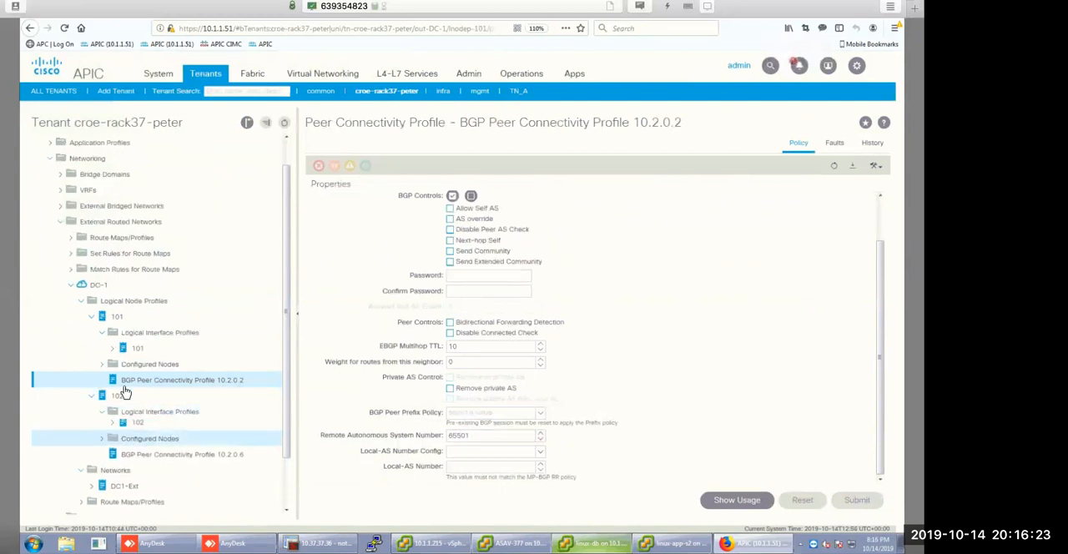
# Inspect the OSPF Interface Profile of interface profile 101 with its p2p policy, and view the configured nodes of node profile 101.
pyautogui.click(112, 349)
pyautogui.click(133, 360)
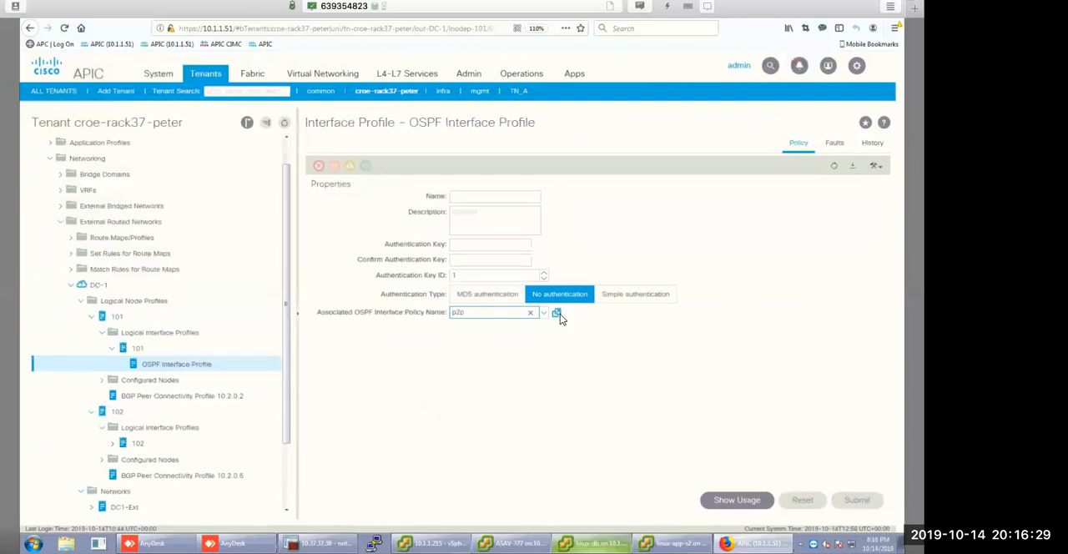
pyautogui.click(557, 313)
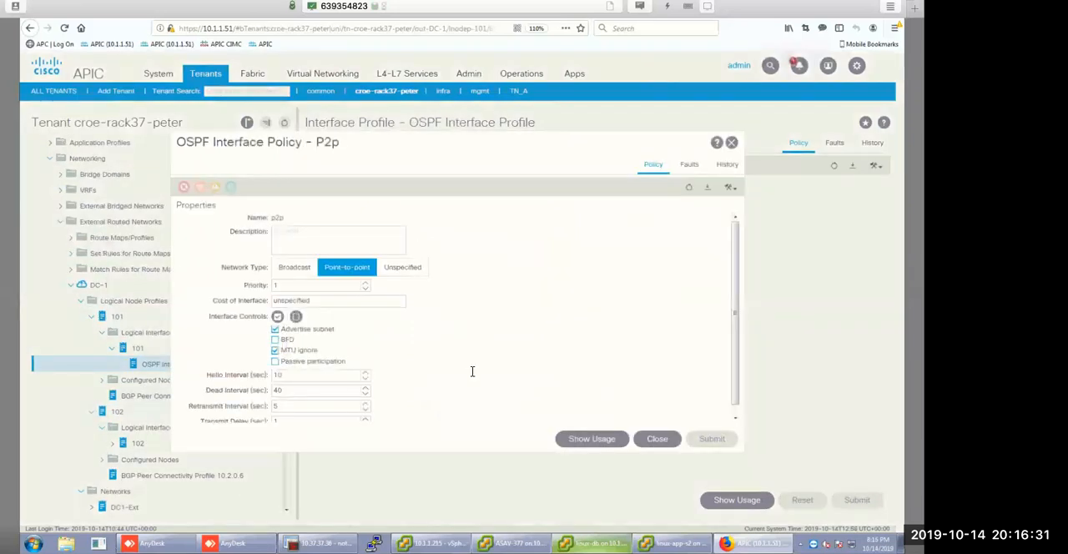
pyautogui.scroll(-1, 465, 376)
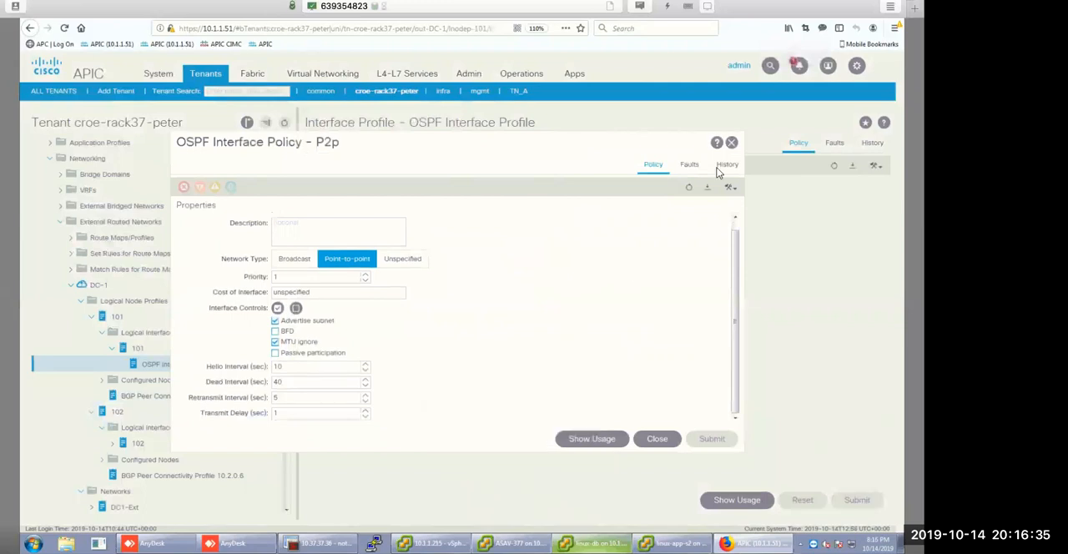
pyautogui.click(733, 141)
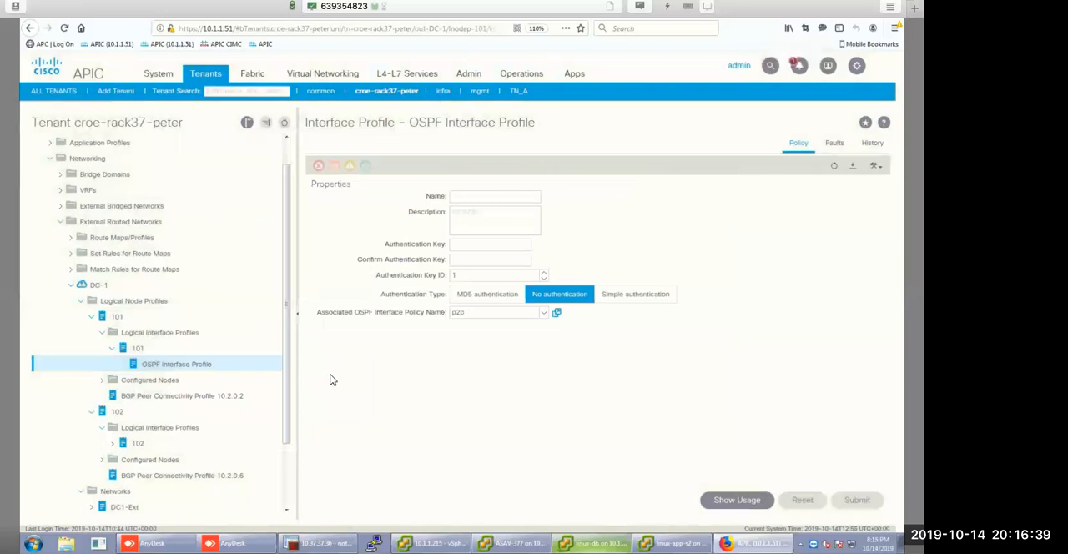
pyautogui.click(281, 380)
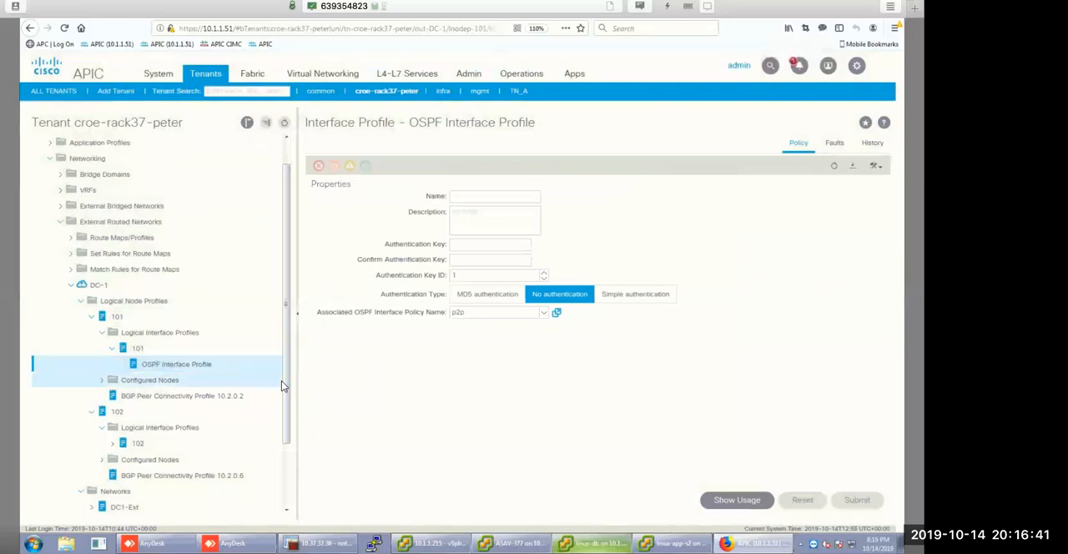
pyautogui.scroll(-3, 283, 417)
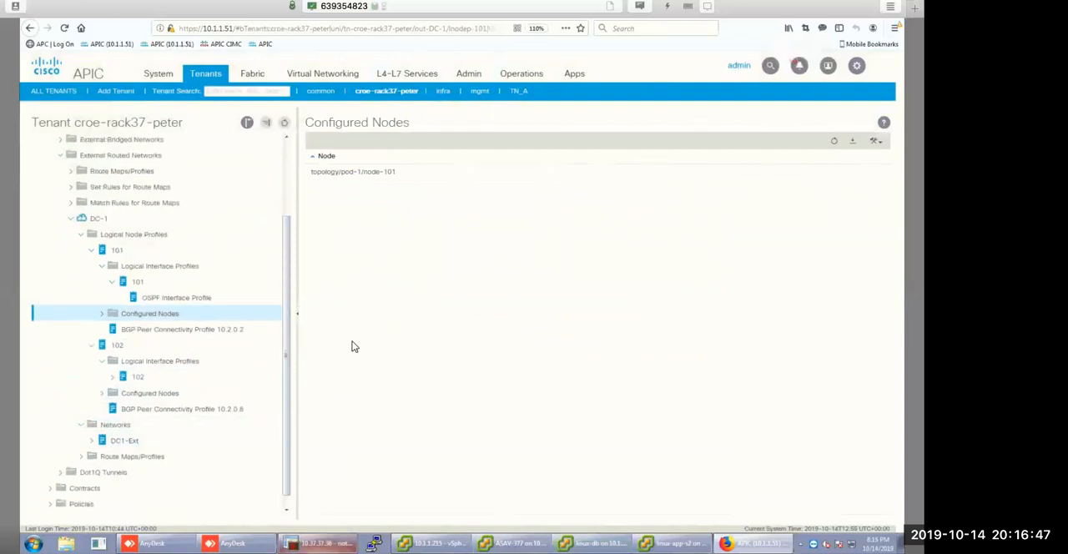
# Switch to SecureCRT, reconnect the 10.37.37.36 session and log in as admin with the account password.
pyautogui.hotkey('alt', 'Tab')
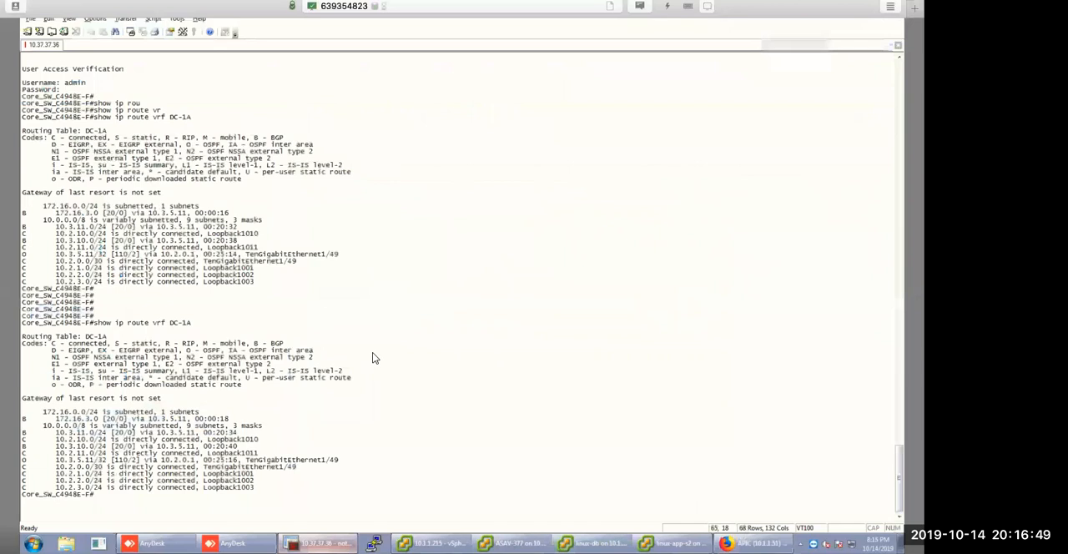
pyautogui.press('Return')
pyautogui.write('admin')
pyautogui.press('Return')
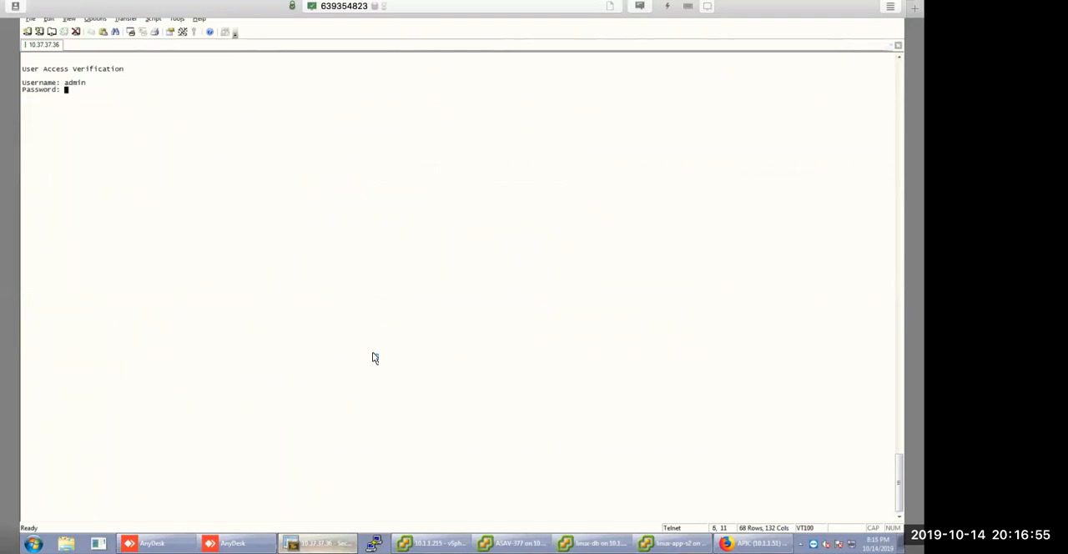
pyautogui.press('Return')
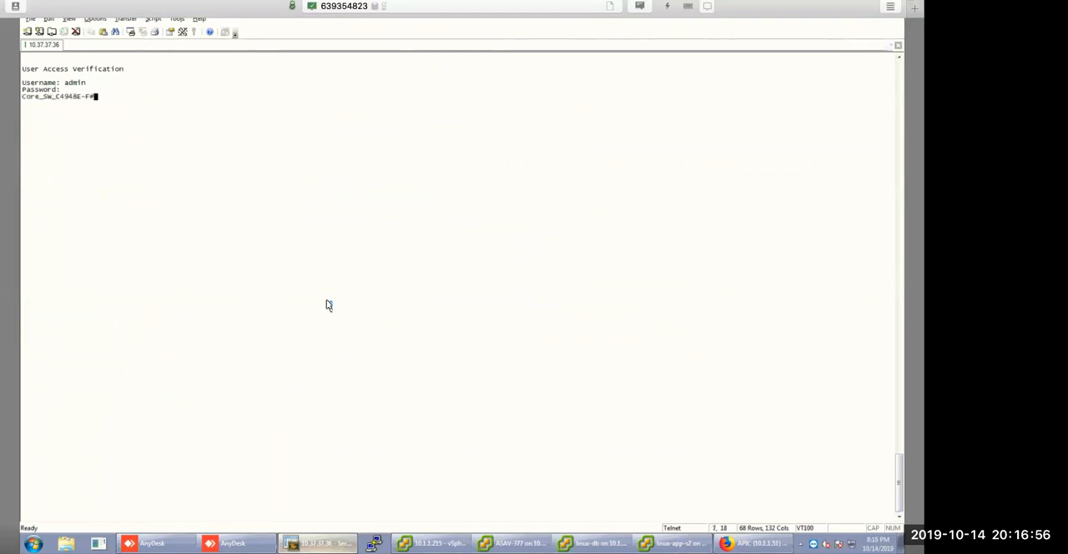
# Try to connect to the saved APIC-OOB session in a new tab.
pyautogui.click(27, 32)
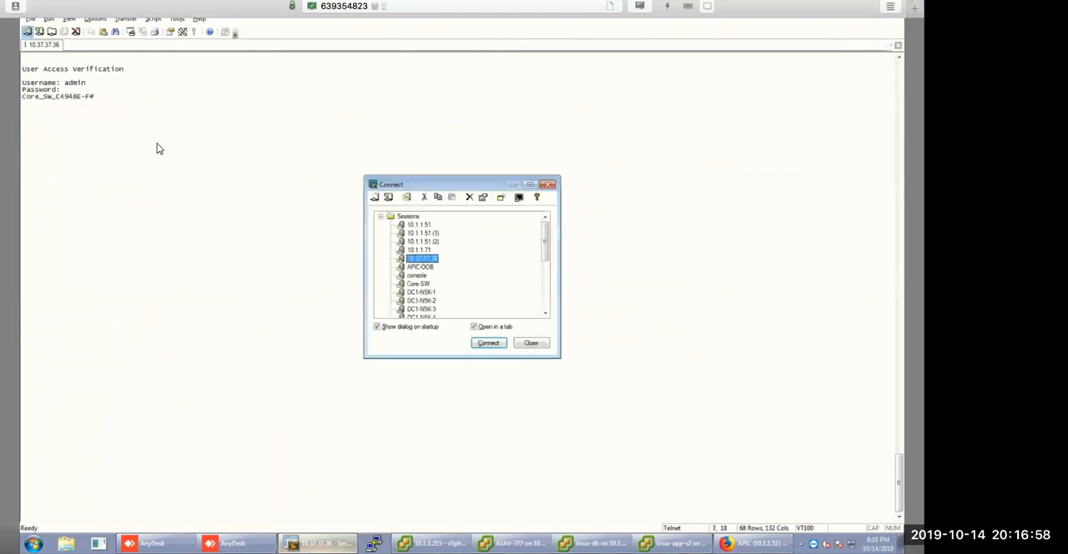
pyautogui.doubleClick(419, 267)
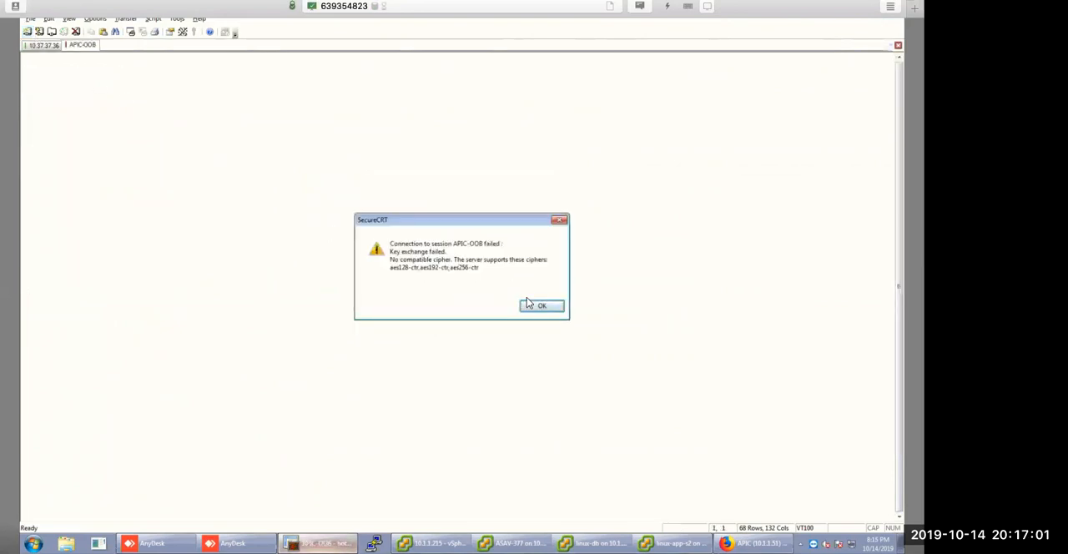
pyautogui.click(539, 307)
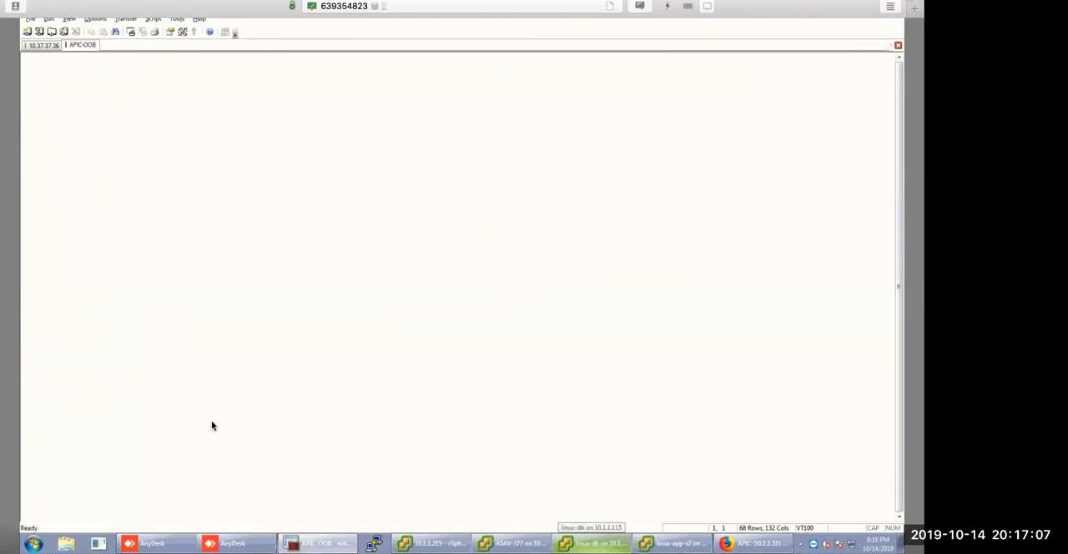
# Try to quick-connect to 10.1.1.51 over SSH2 on port 22.
pyautogui.click(31, 18)
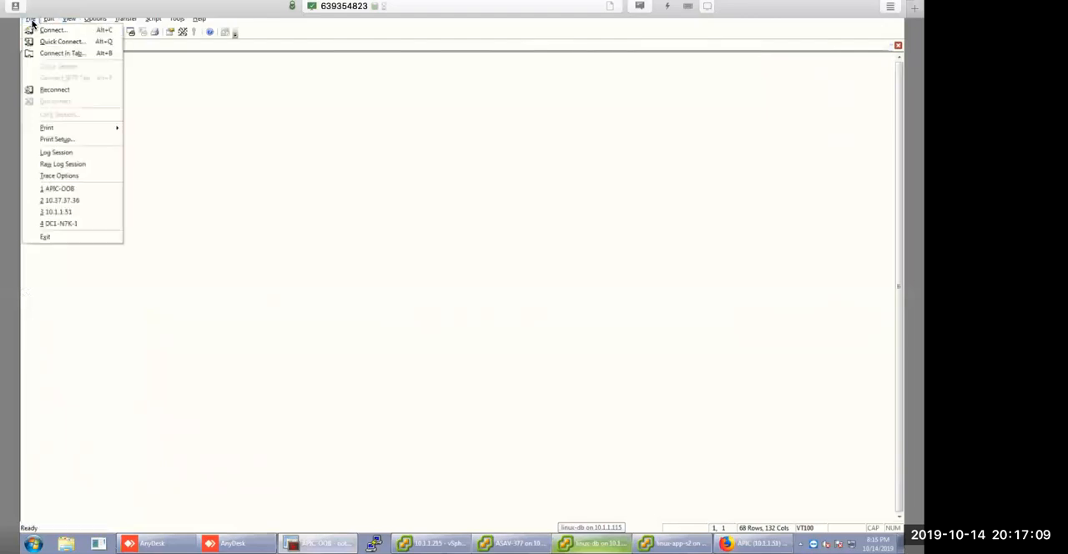
pyautogui.click(61, 41)
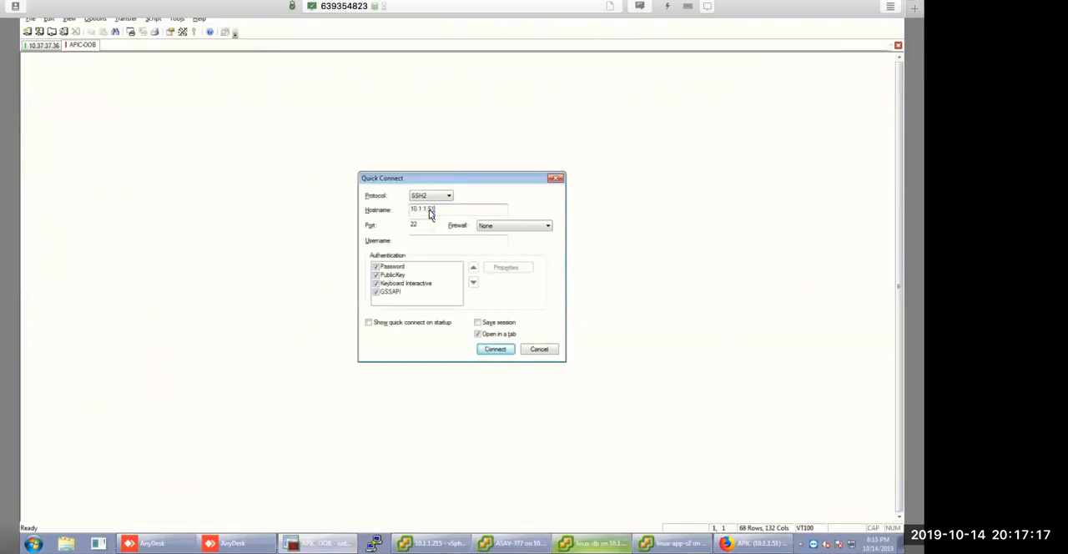
pyautogui.click(495, 350)
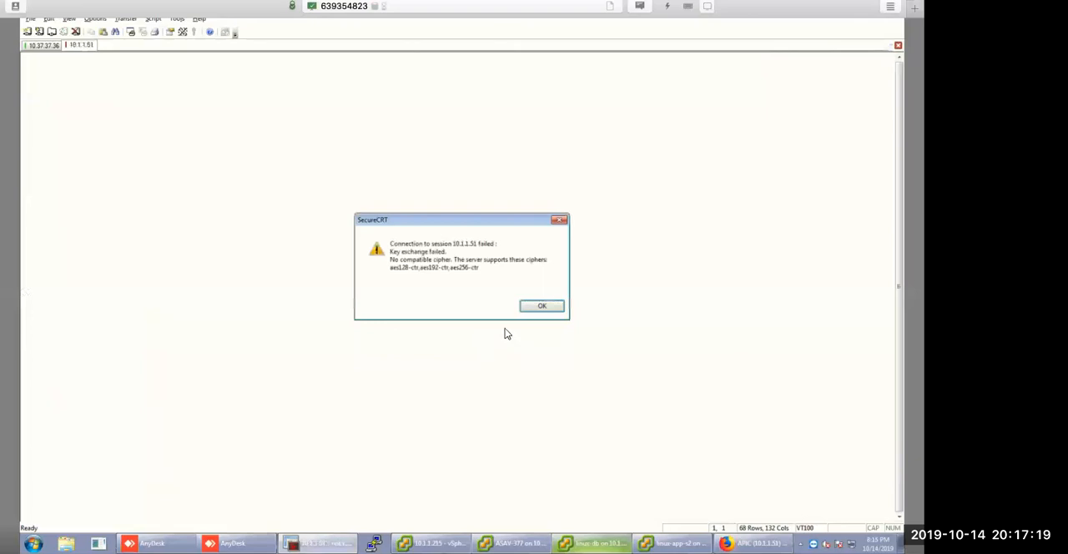
pyautogui.press('Return')
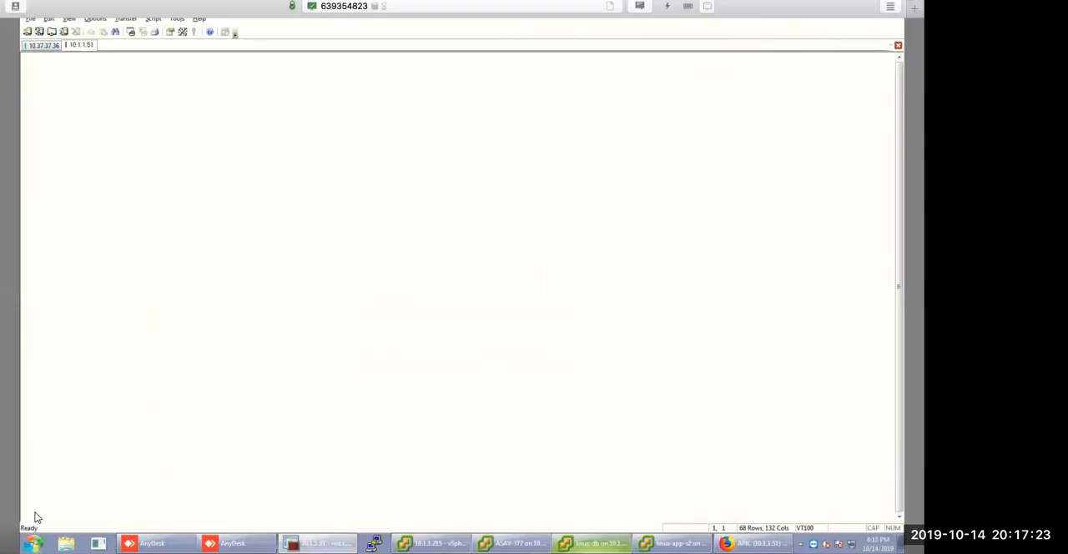
# Launch another SecureCRT window and try to connect to the saved APIC-OOB session from there.
pyautogui.click(33, 543)
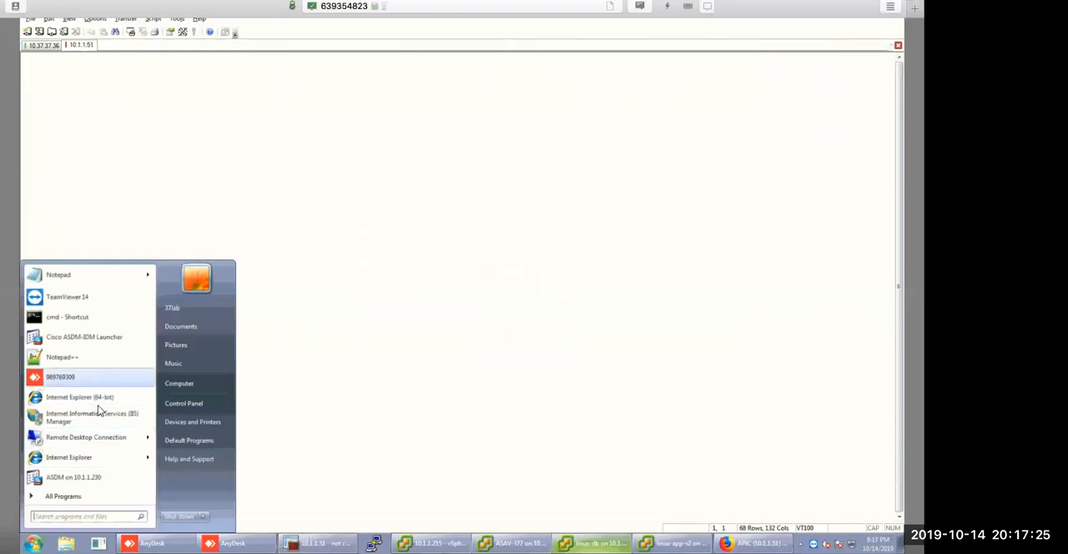
pyautogui.click(73, 497)
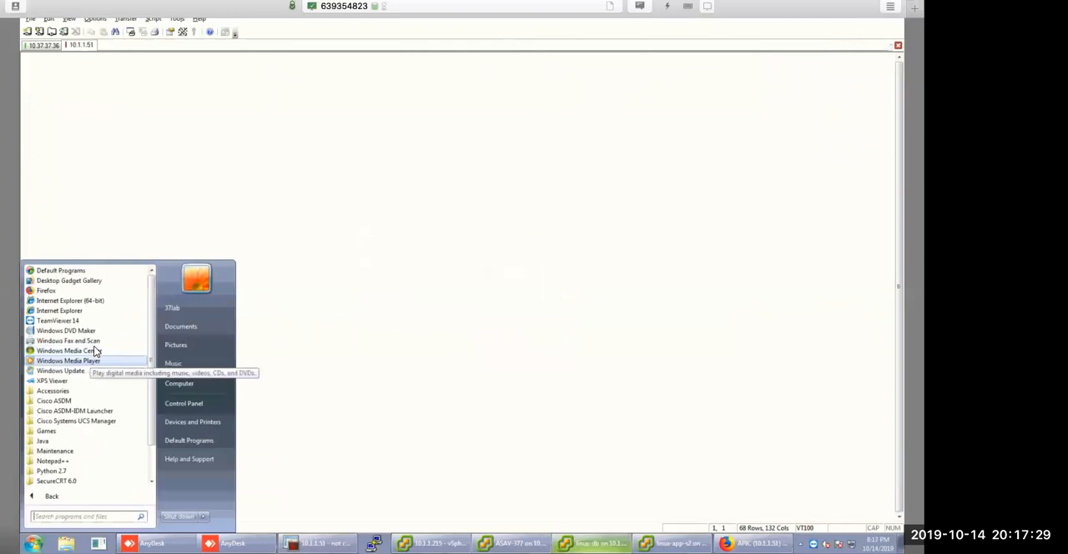
pyautogui.scroll(-2, 73, 435)
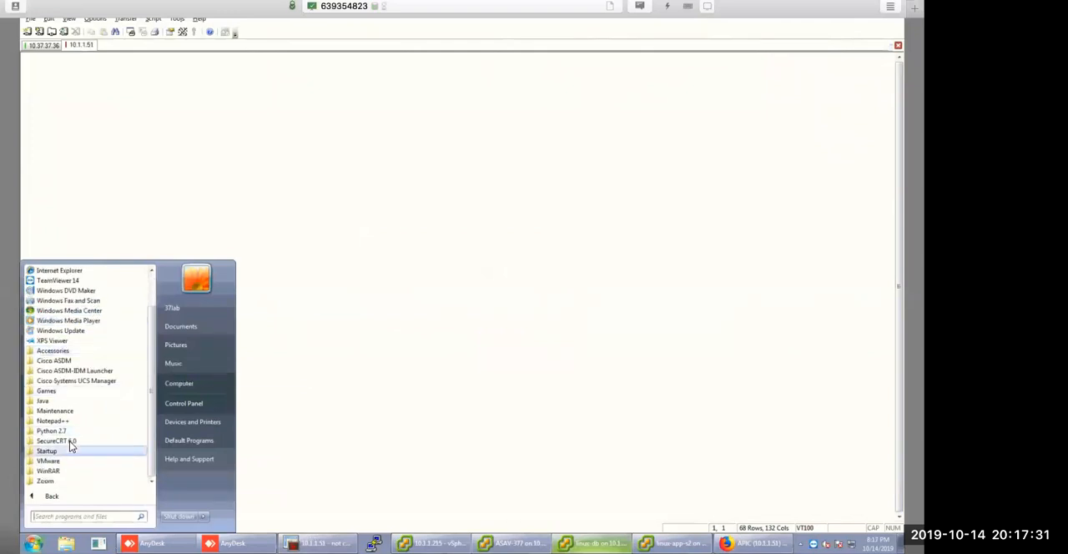
pyautogui.click(71, 443)
pyautogui.click(76, 451)
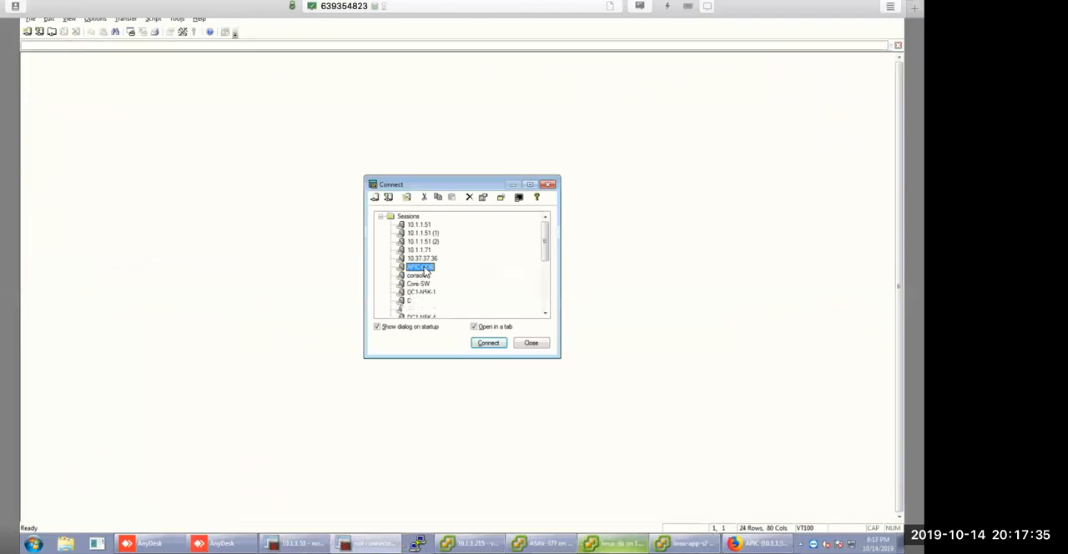
pyautogui.doubleClick(425, 268)
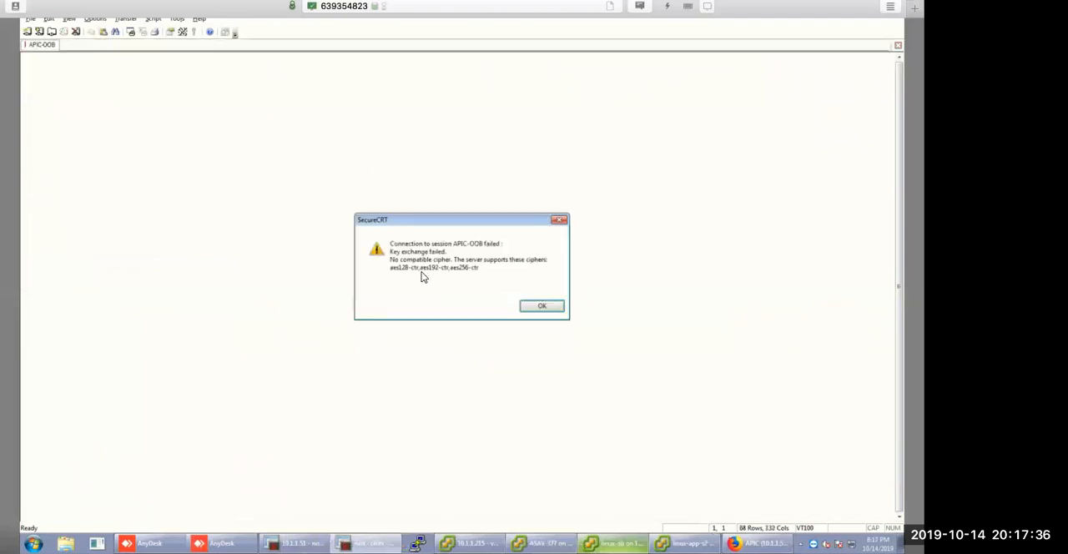
pyautogui.click(543, 307)
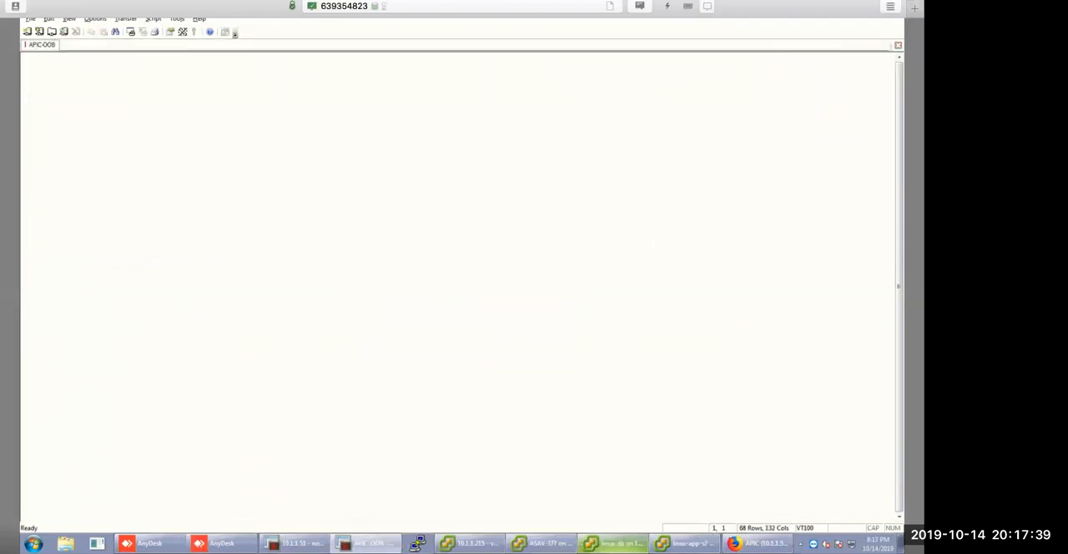
pyautogui.rightClick(367, 543)
# Switch to PuTTY, open an SSH session to 10.1.1.51 and log in as admin with the account password.
pyautogui.click(373, 544)
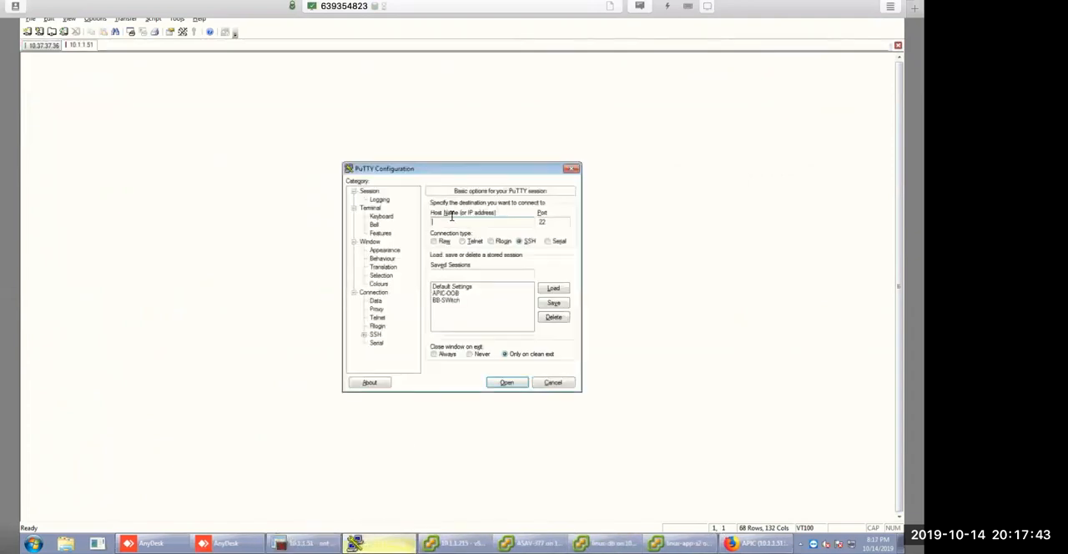
pyautogui.write('10.1.1.51')
pyautogui.press('Return')
pyautogui.write('admin')
pyautogui.press('Return')
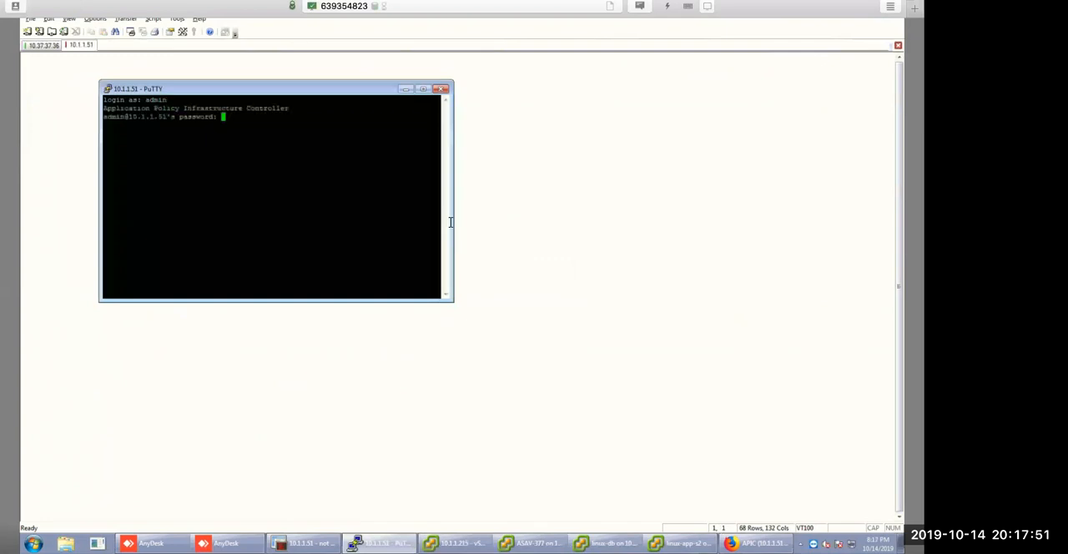
pyautogui.press('Return')
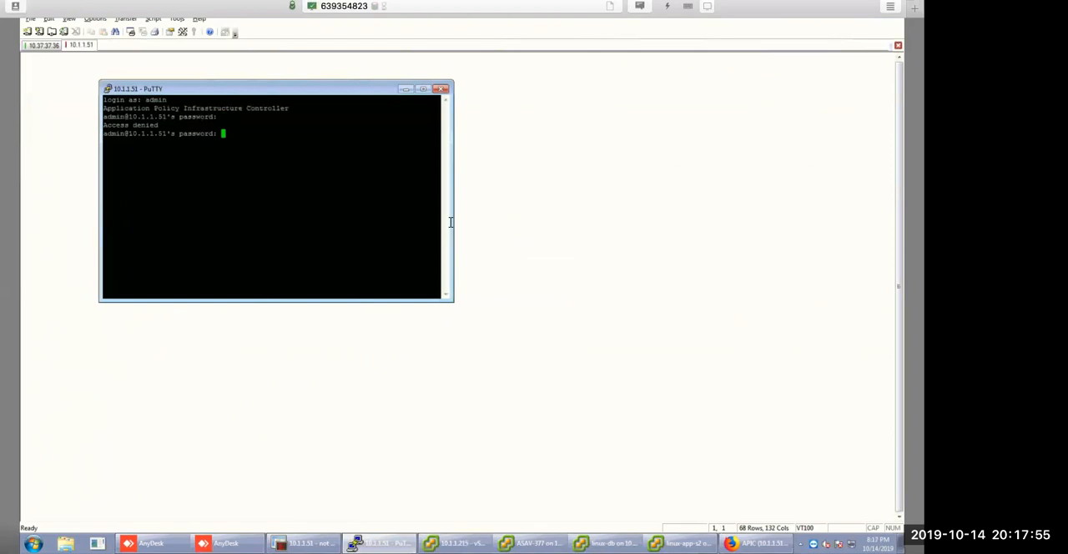
pyautogui.press('Return')
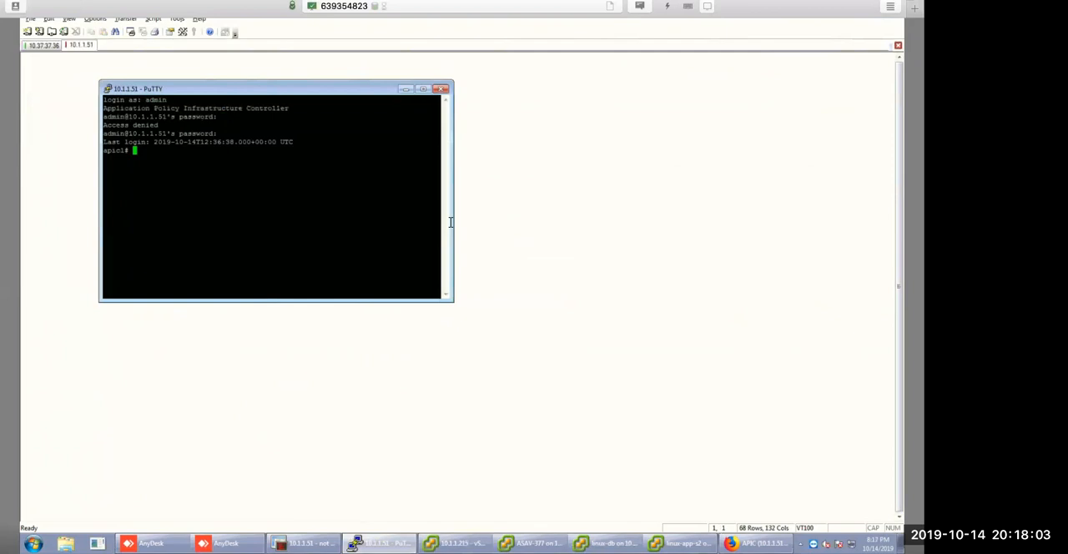
# Enter the APIC's bash shell, attach to leaf-1 and log in with the account password.
pyautogui.write('bash')
pyautogui.press('Return')
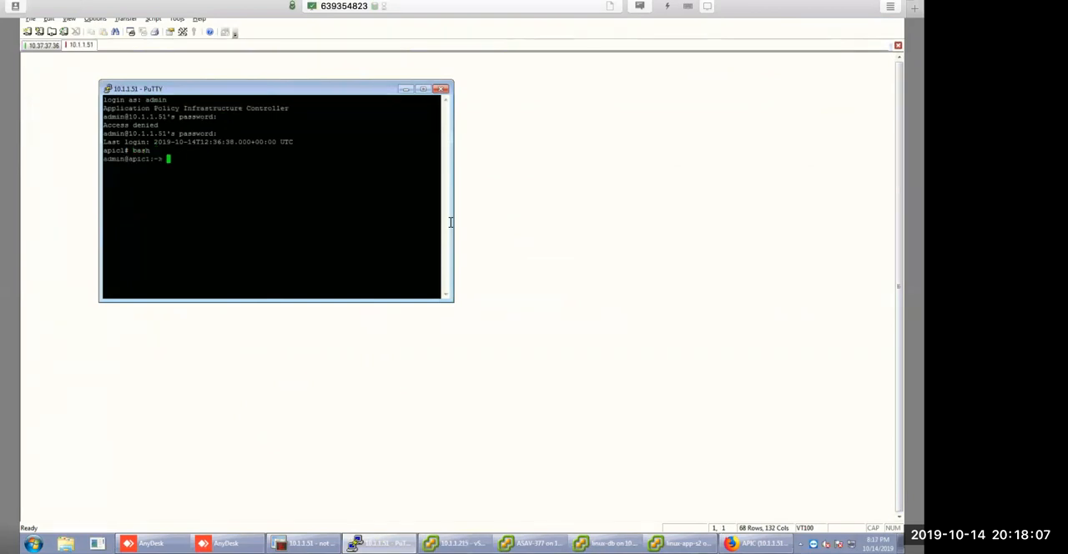
pyautogui.write('attach ')
pyautogui.write('leaf-')
pyautogui.write('1')
pyautogui.press('Return')
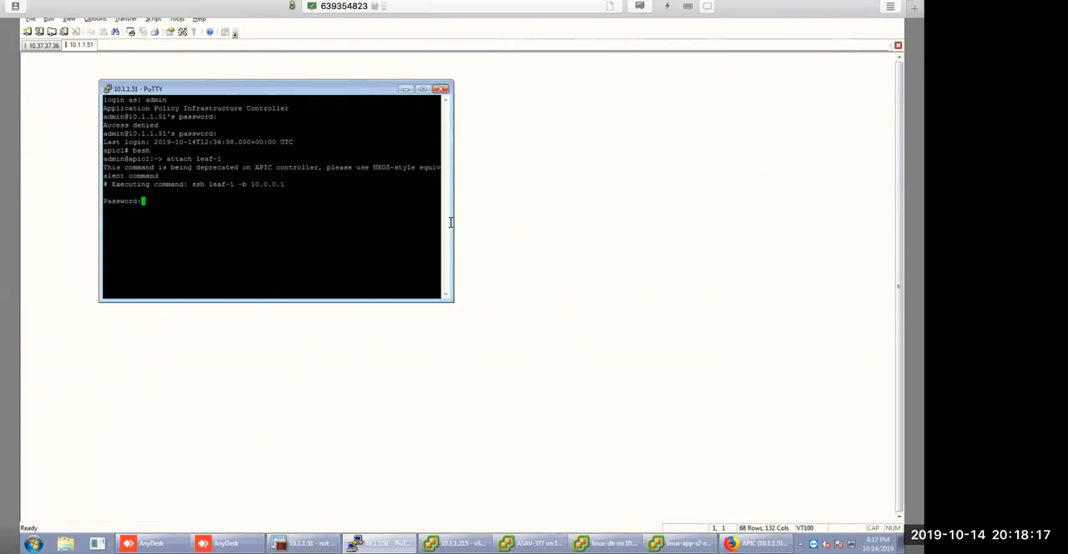
pyautogui.press('Return')
# Run show ip ospf neighbors vrf all on leaf-1 and examine the neighbor entry for the tenant's vrf-1.
pyautogui.write('show ')
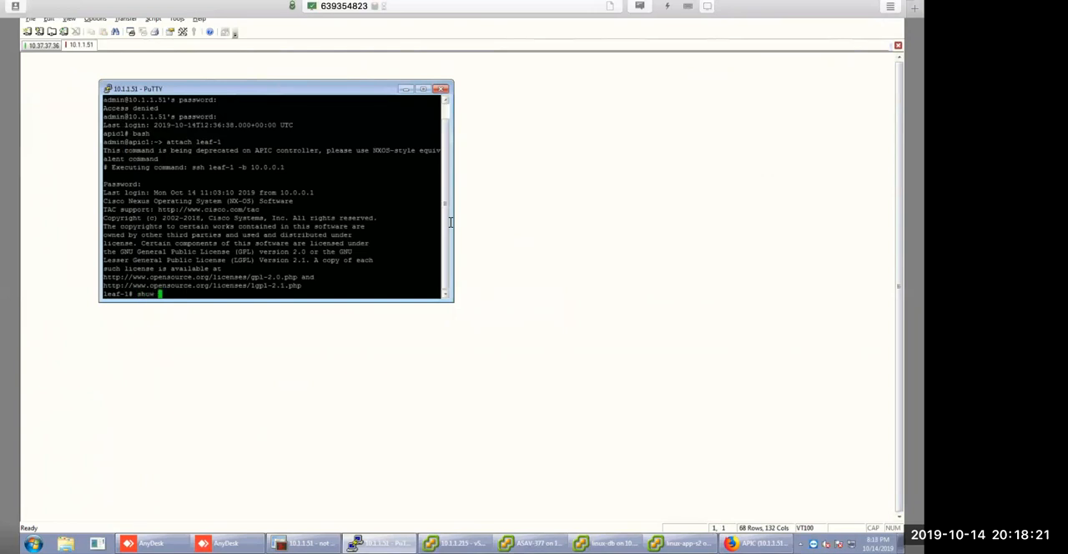
pyautogui.write('ip ospf neighbors vrf all')
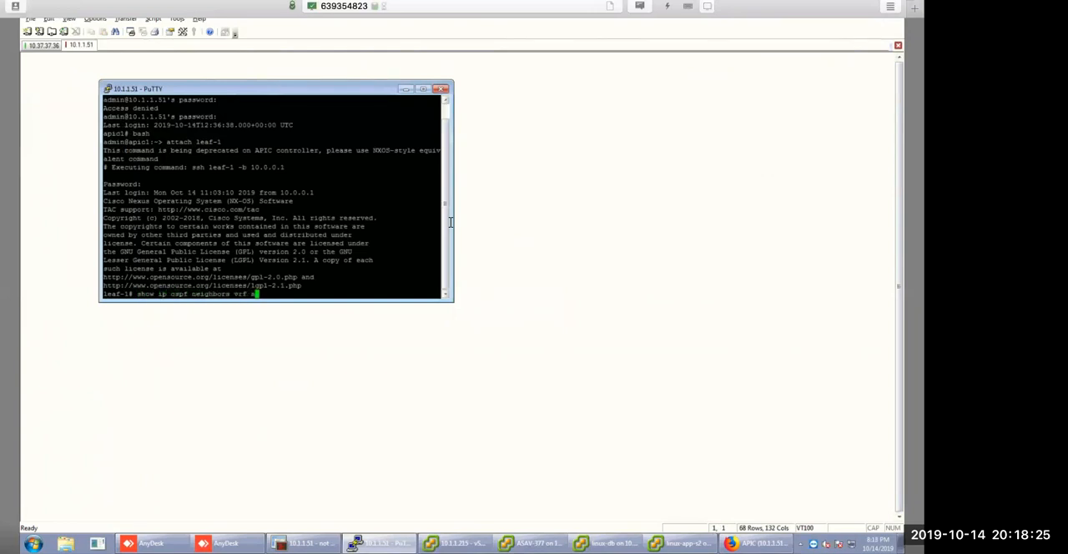
pyautogui.press('Return')
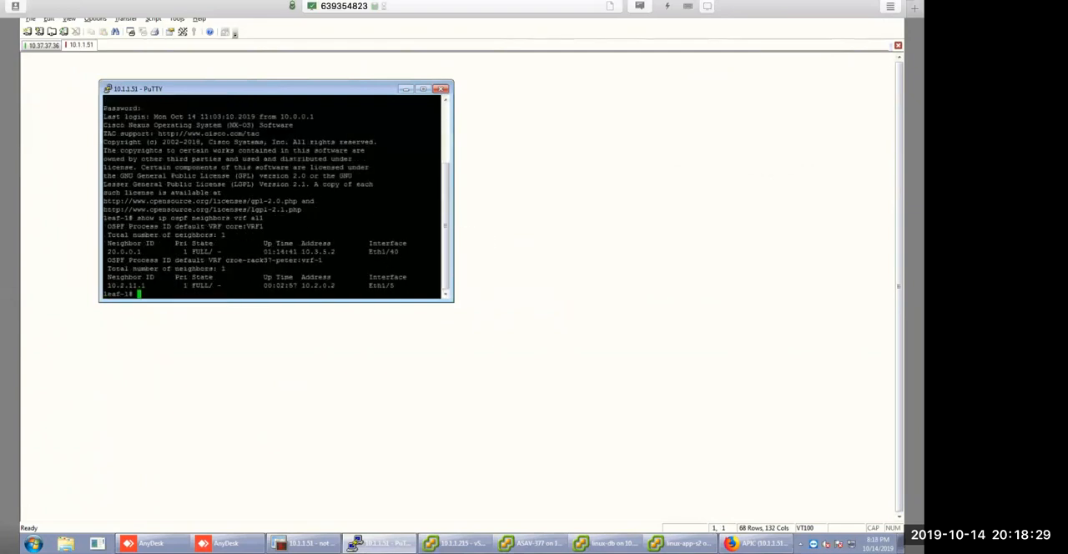
pyautogui.moveTo(120, 277); pyautogui.dragTo(365, 284)
pyautogui.click(200, 282)
# Copy the tenant's vrf-1 name from the OSPF output and run show ip bgp summary for that VRF on leaf-1.
pyautogui.moveTo(222, 260); pyautogui.dragTo(324, 261)
pyautogui.click(291, 260)
pyautogui.rightClick(292, 260)
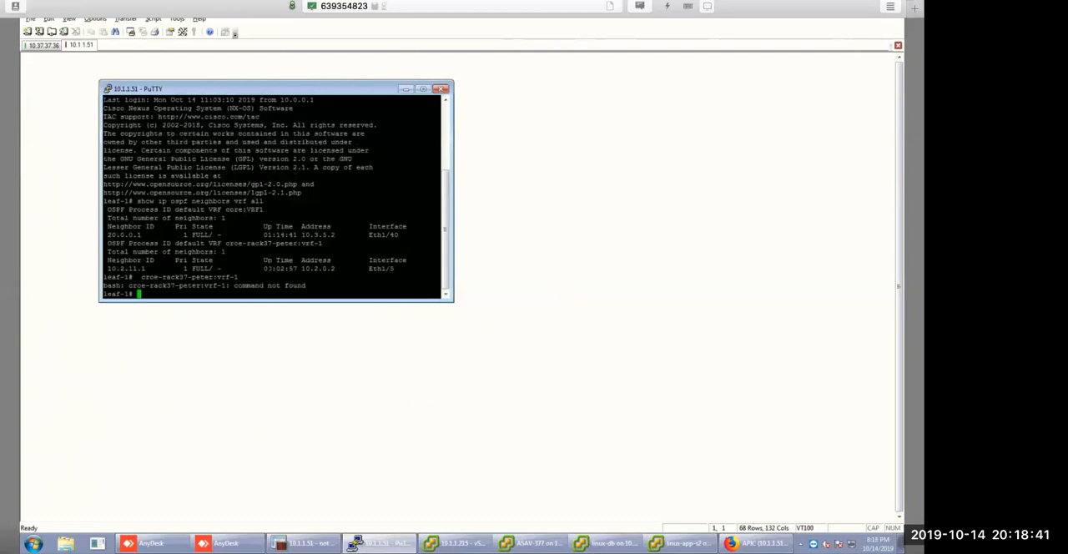
pyautogui.write('show ip bgp summary vrf')
pyautogui.write('croe-rack37-peter:vrf-1')
pyautogui.press('Return')
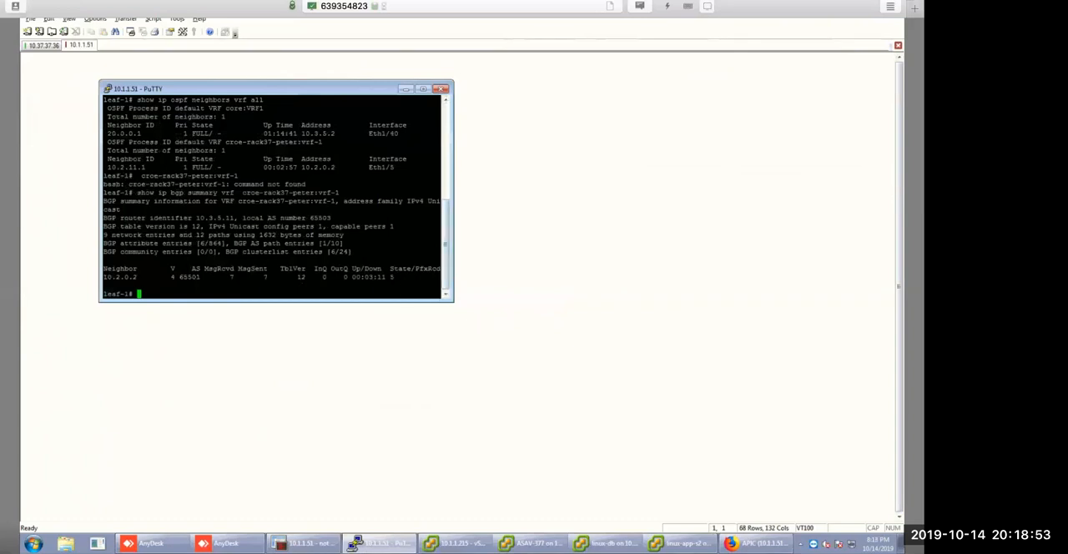
# Run show ip route vrf on leaf-1 with the tenant's vrf-1 name copied from the BGP command, and look through the routes.
pyautogui.moveTo(388, 277); pyautogui.dragTo(404, 277)
pyautogui.click(404, 277)
pyautogui.write('show ip route vrf  5')
pyautogui.press('Return')
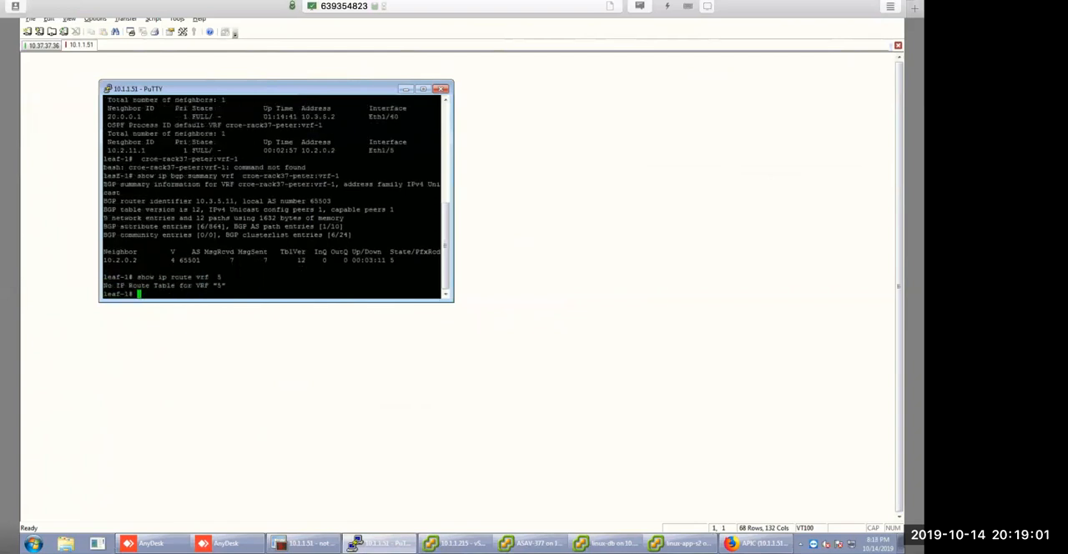
pyautogui.press('Up')
pyautogui.press('BackSpace')
pyautogui.moveTo(238, 176); pyautogui.dragTo(348, 175)
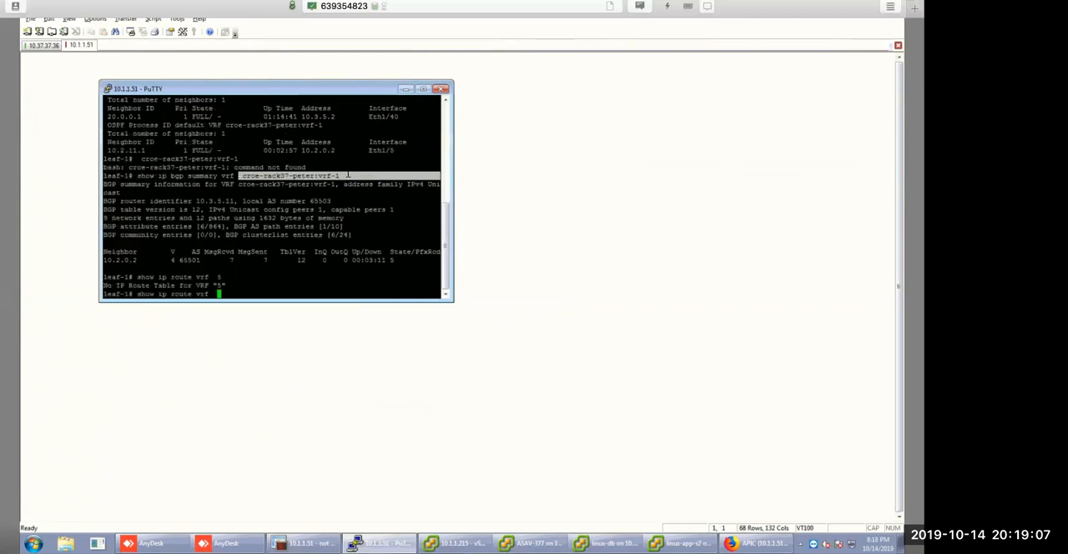
pyautogui.rightClick(347, 176)
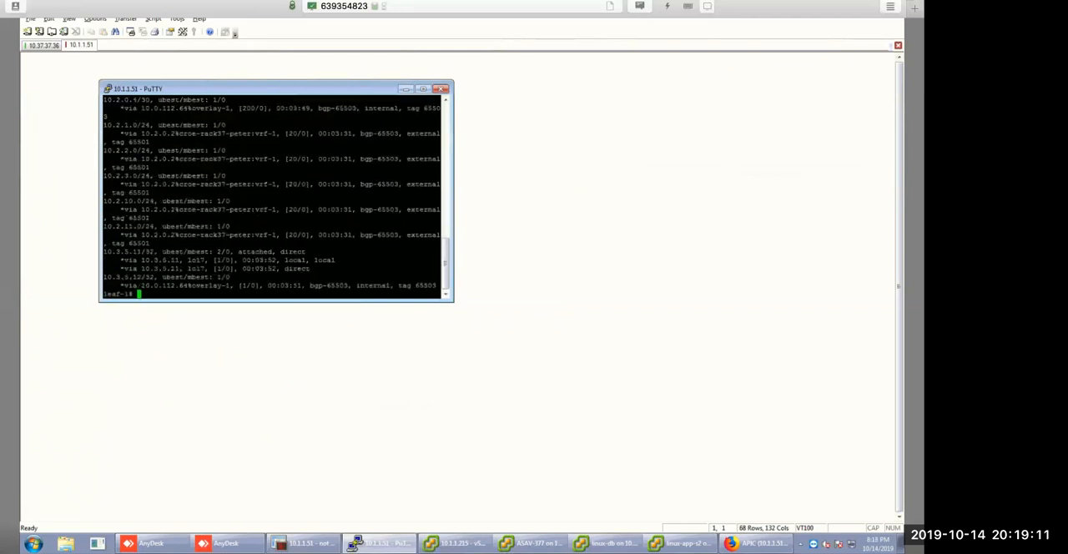
pyautogui.scroll(18, 272, 196)
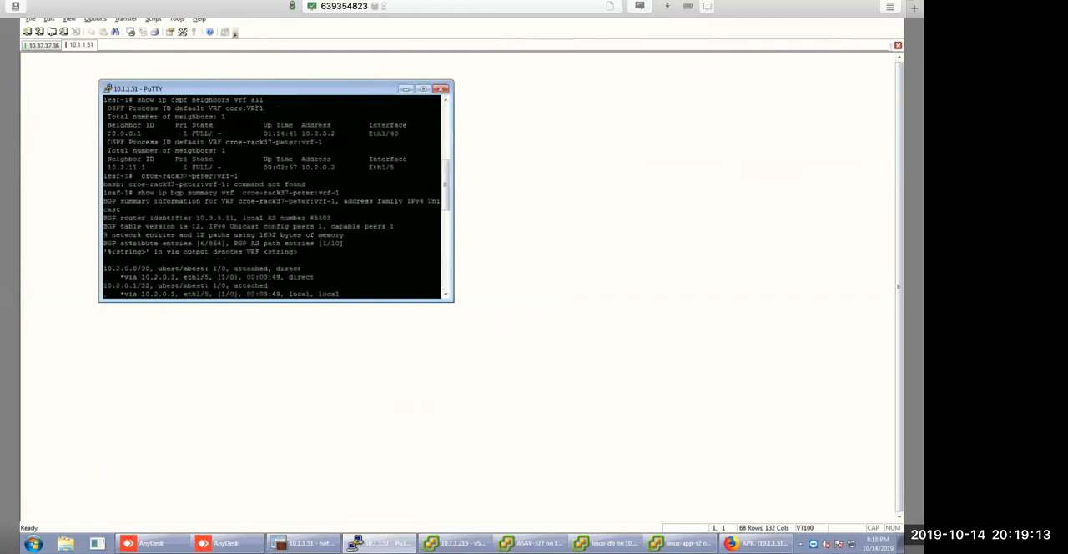
pyautogui.scroll(-18, 272, 197)
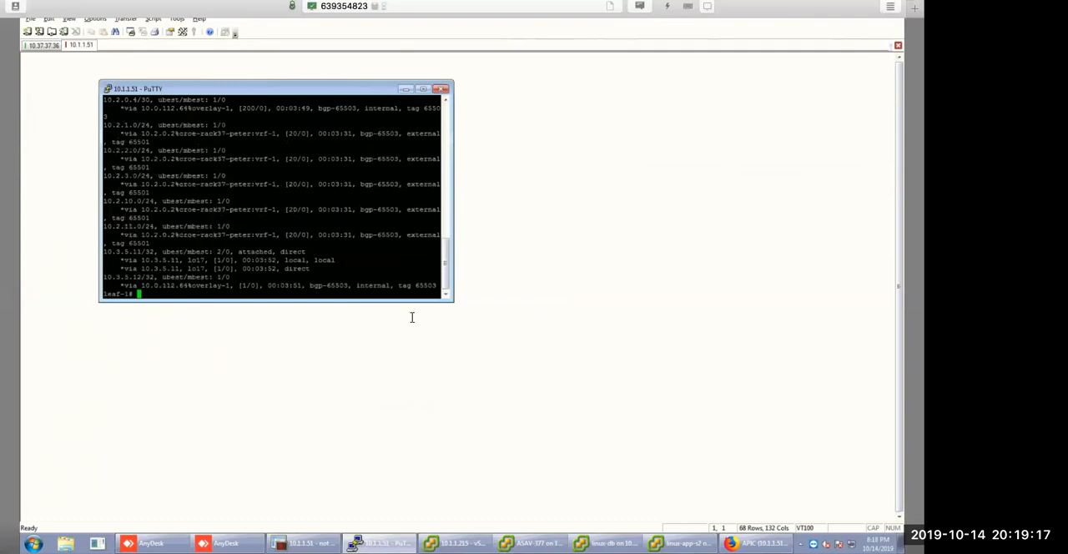
# Enlarge the terminal window, rerun the vrf-1 route listing and highlight the external BGP routes from 10.2.1.0/24 to 10.2.11.0/24.
pyautogui.moveTo(452, 301); pyautogui.dragTo(672, 411)
pyautogui.press('Up')
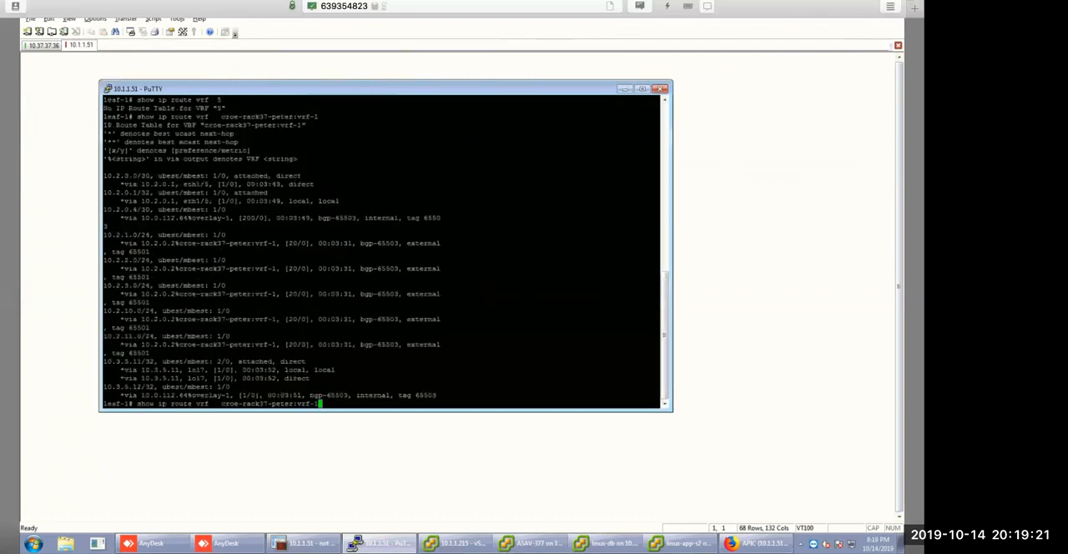
pyautogui.press('Return')
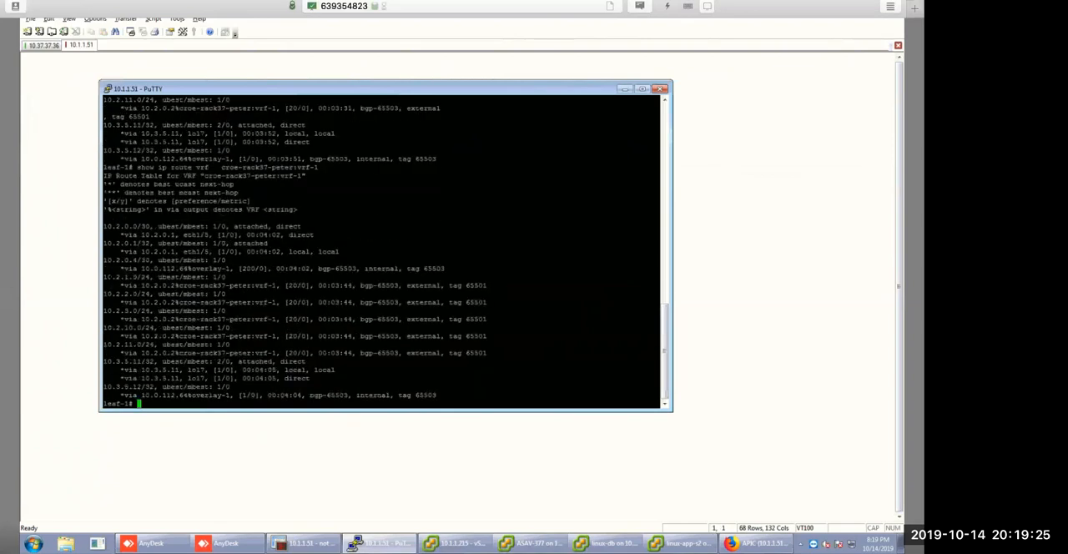
pyautogui.moveTo(104, 275); pyautogui.dragTo(664, 352)
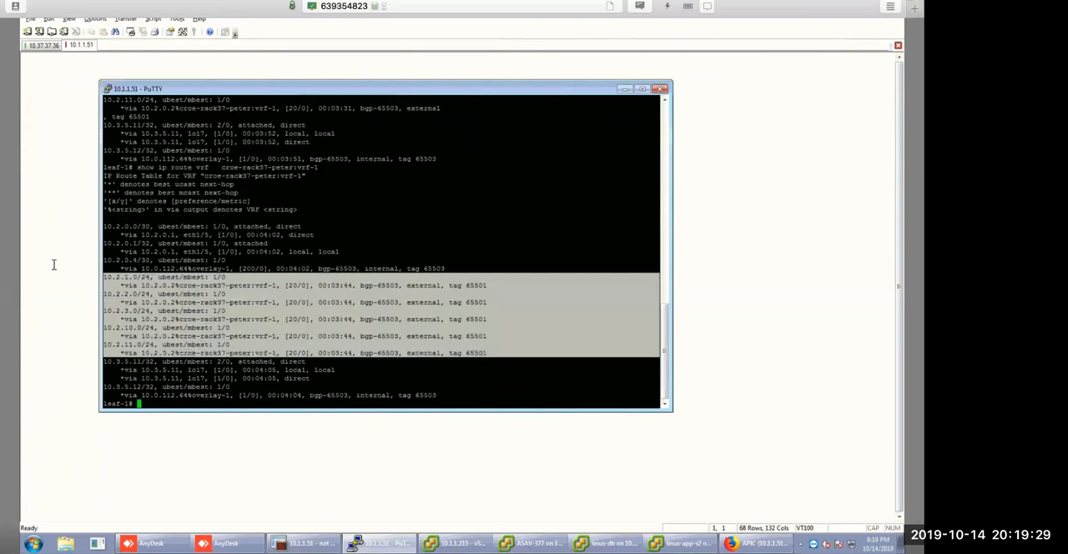
pyautogui.click(131, 288)
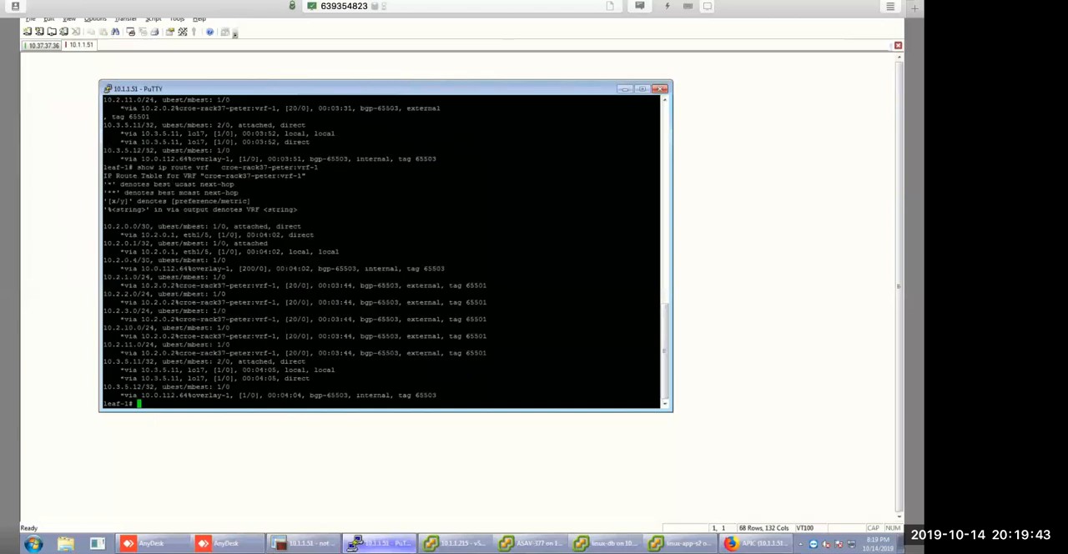
# Exit leaf-1, attach to leaf-2 from the APIC and log in with the account password.
pyautogui.press('Up')
pyautogui.hotkey('ctrl', 'u')
pyautogui.write('exit')
pyautogui.press('Return')
pyautogui.write('attach leaf-2')
pyautogui.press('Return')
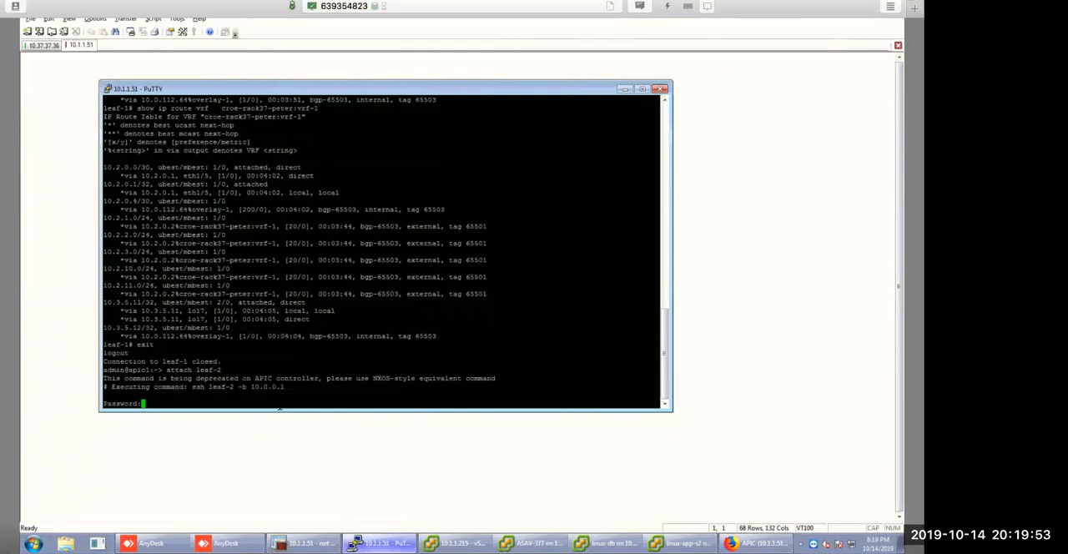
pyautogui.press('Return')
# Run show ip ospf neighbors vrf all on leaf-2.
pyautogui.write('show')
pyautogui.press('BackSpace')
pyautogui.press('BackSpace')
pyautogui.write('ow')
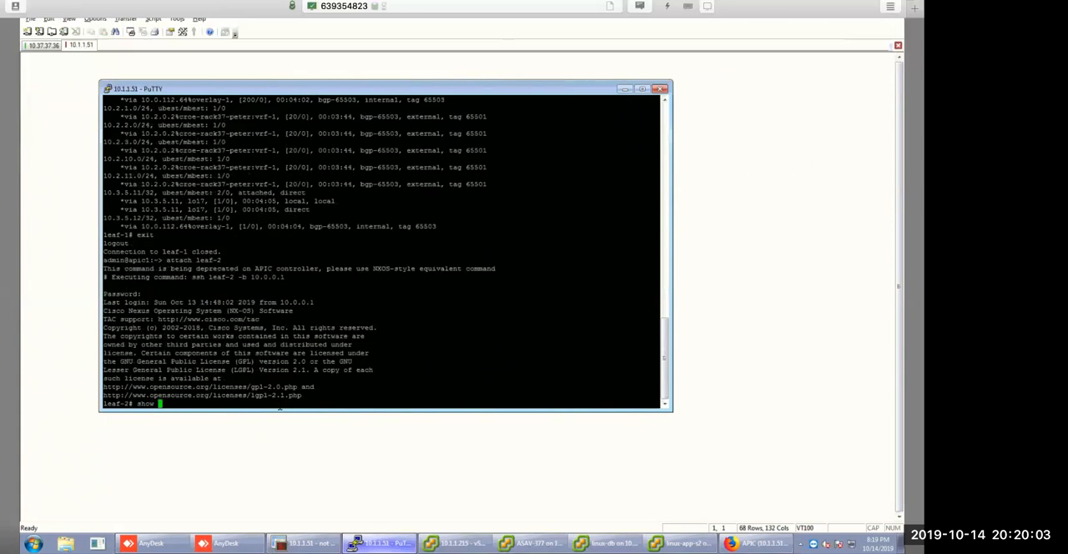
pyautogui.write('ip bgp')
pyautogui.press('BackSpace')
pyautogui.press('BackSpace')
pyautogui.press('BackSpace')
pyautogui.press('BackSpace')
pyautogui.press('BackSpace')
pyautogui.write('ospf ne')
pyautogui.press('Tab')
pyautogui.write('vrf all')
pyautogui.press('Return')
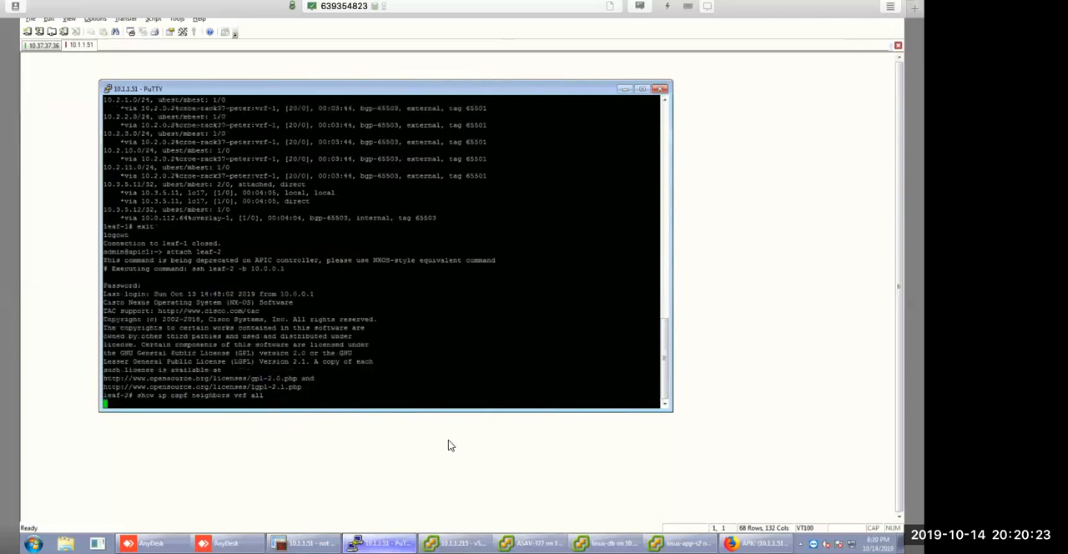
# Run show ip bgp summary vrf all on leaf-2 and highlight the received prefixes of the tenant vrf-1 neighbor.
pyautogui.write('show')
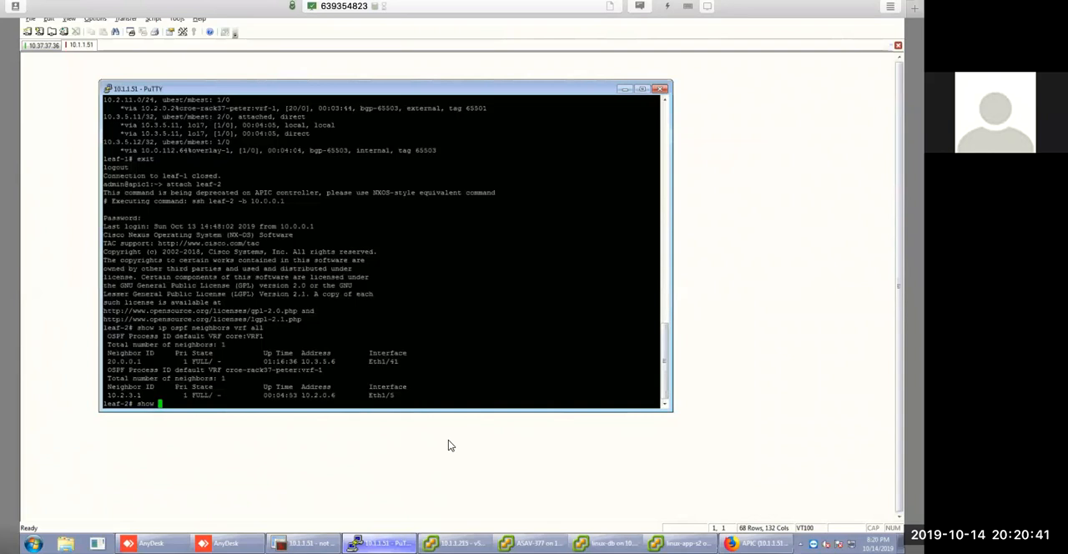
pyautogui.write('b')
pyautogui.press('BackSpace')
pyautogui.write('u')
pyautogui.press('BackSpace')
pyautogui.write('ip bgp s')
pyautogui.press('BackSpace')
pyautogui.write('summary vrf all')
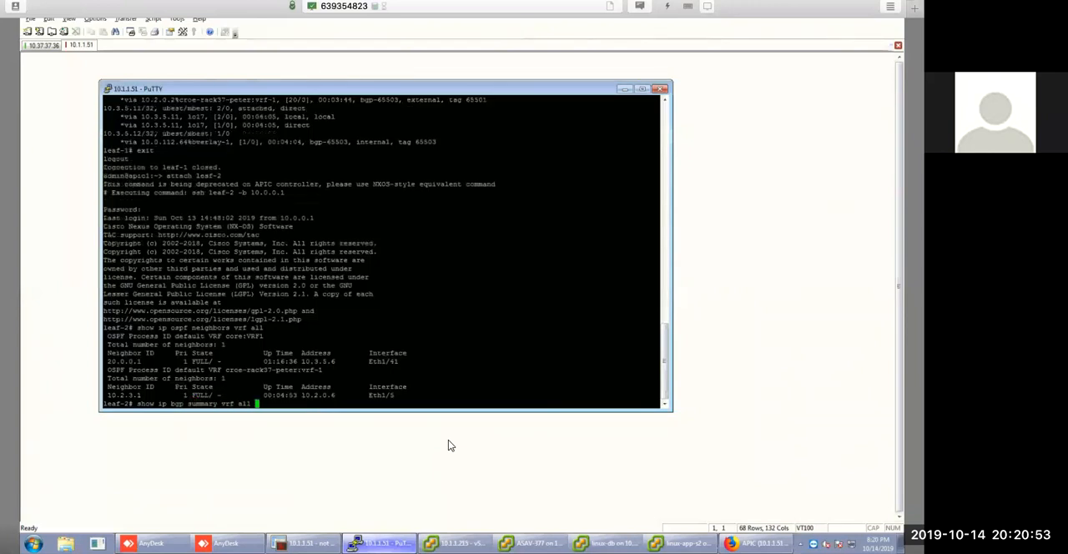
pyautogui.press('Return')
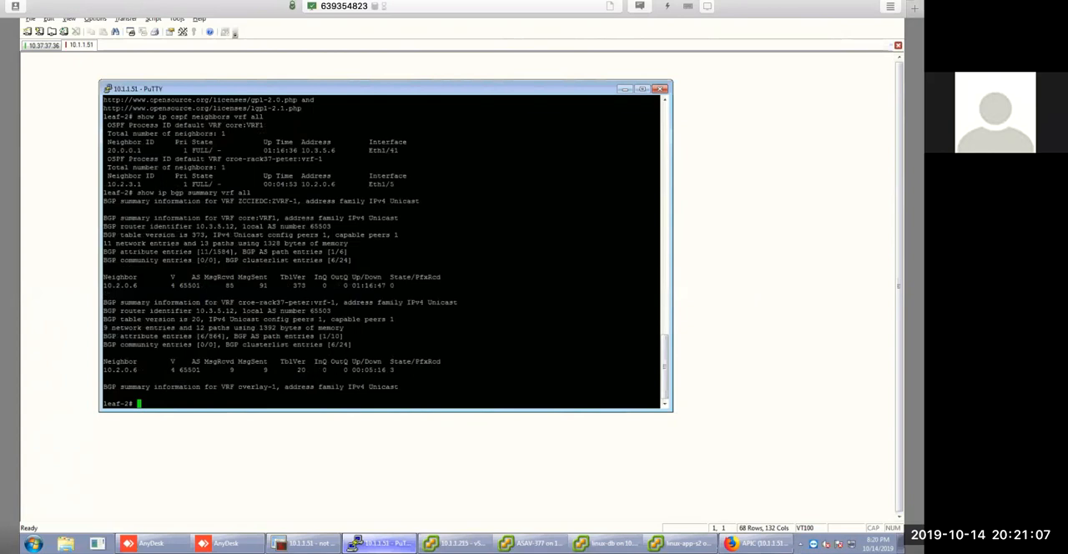
pyautogui.moveTo(377, 370); pyautogui.dragTo(407, 370)
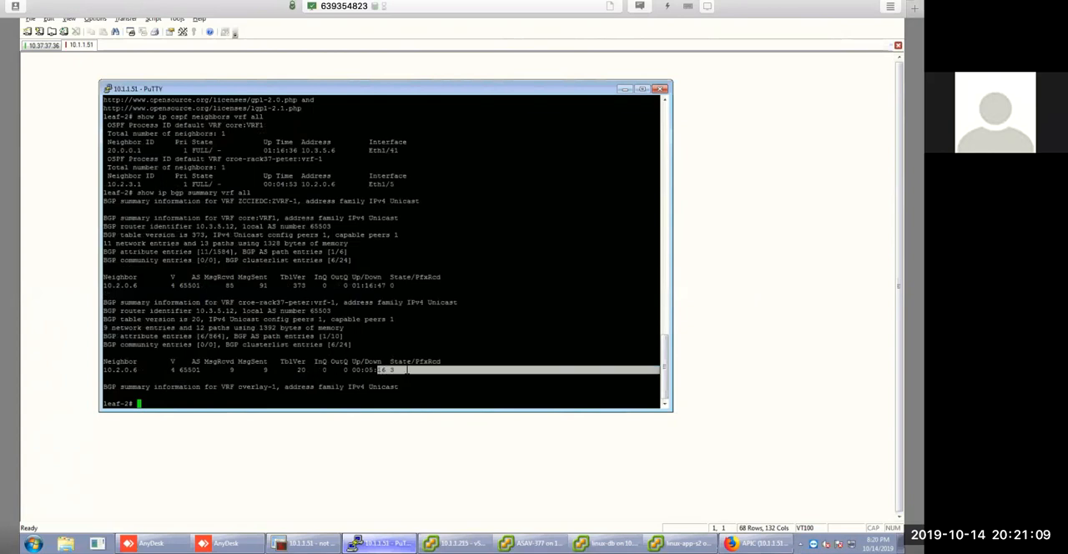
pyautogui.click(407, 370)
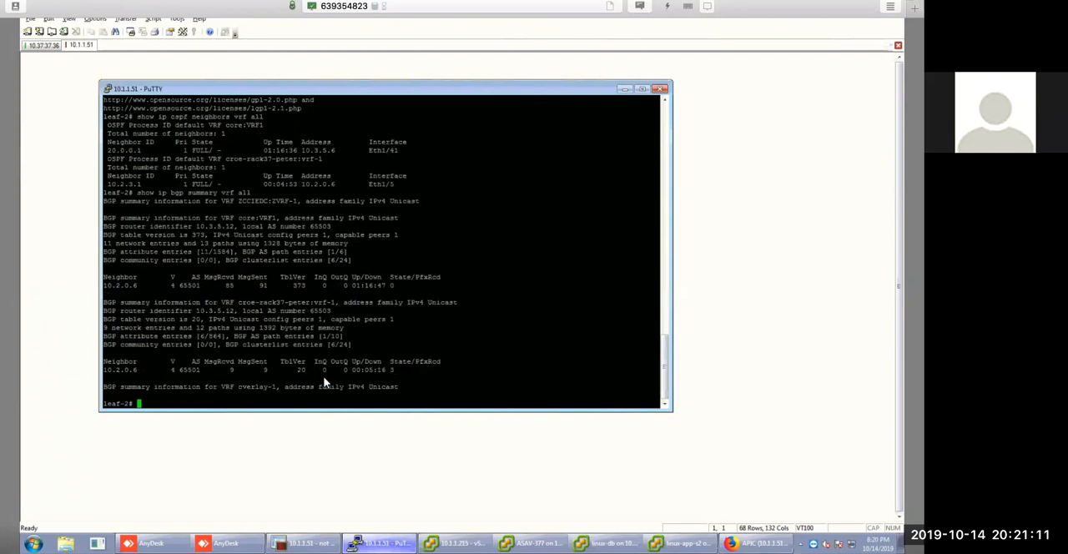
# Switch to the core switch session 10.37.37.36 and run sh ip int b, paging through the whole interface list.
pyautogui.click(48, 51)
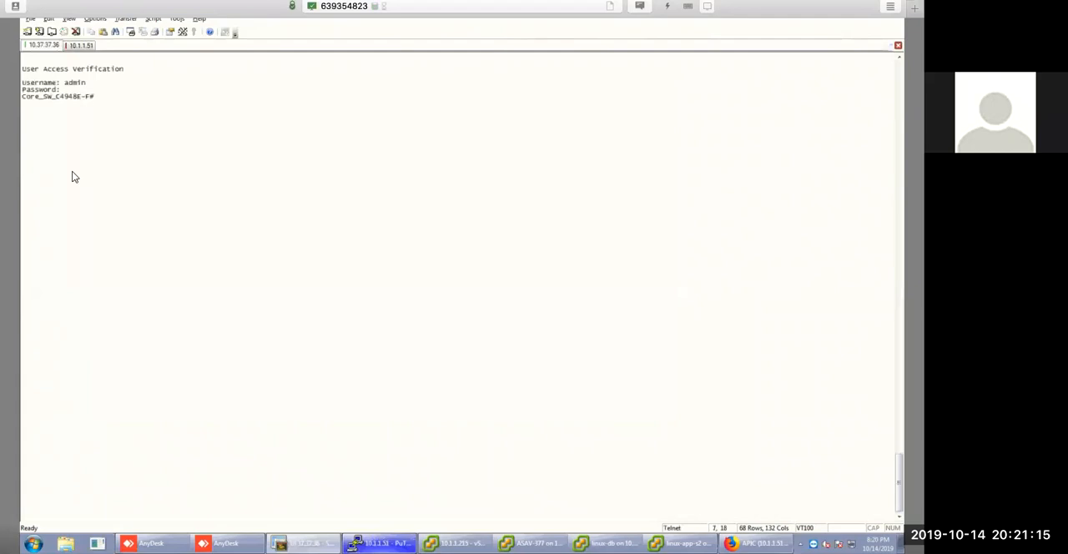
pyautogui.write('sh ip int b')
pyautogui.press('Return')
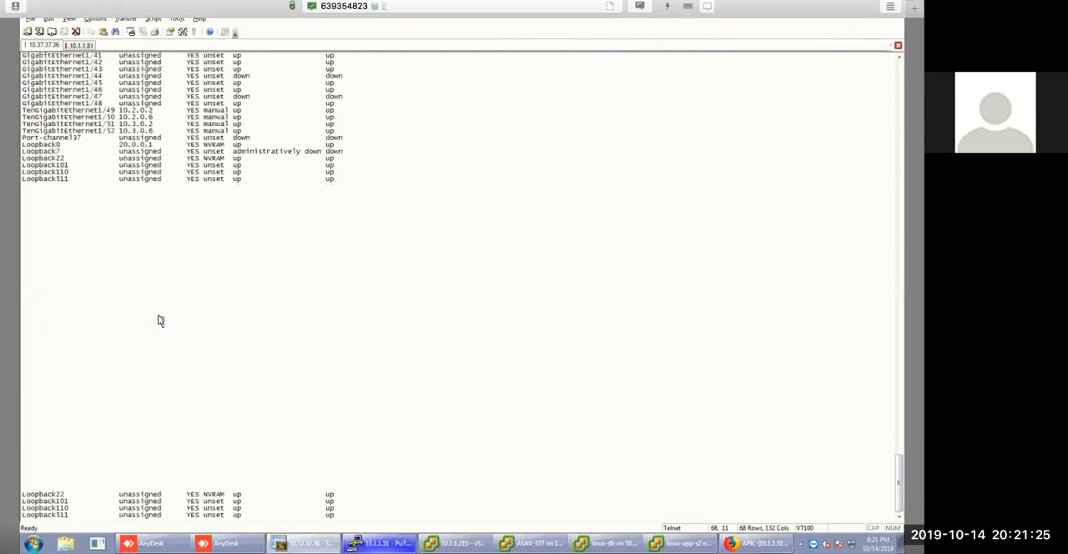
pyautogui.press('space')
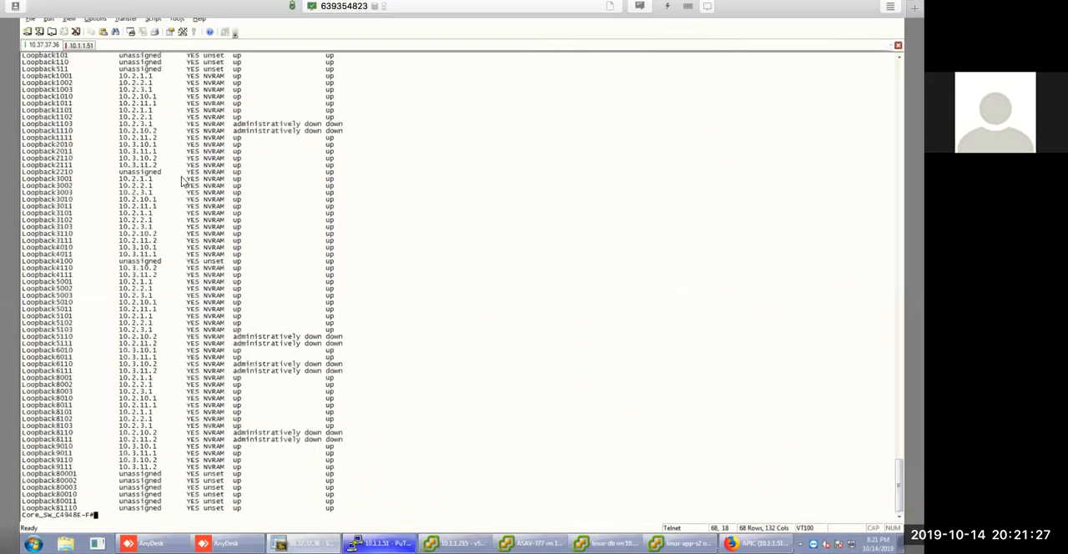
# Highlight the Loopback1103 and Loopback1110 rows in the interface list and compare them with the other interfaces.
pyautogui.moveTo(43, 124); pyautogui.dragTo(120, 125)
pyautogui.click(82, 131)
pyautogui.moveTo(40, 131); pyautogui.dragTo(284, 131)
pyautogui.moveTo(365, 131); pyautogui.dragTo(365, 137)
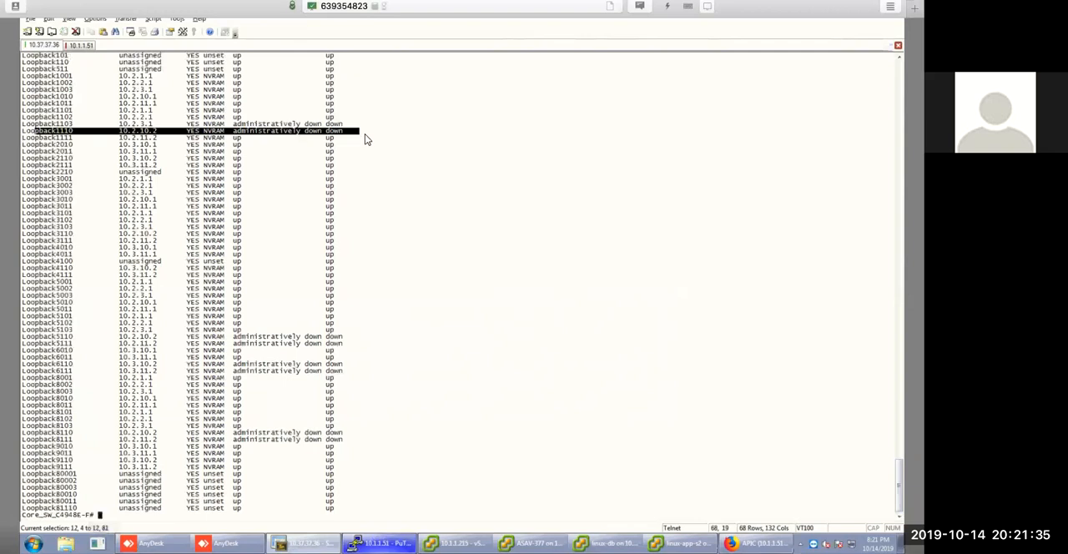
pyautogui.moveTo(33, 125); pyautogui.dragTo(343, 134)
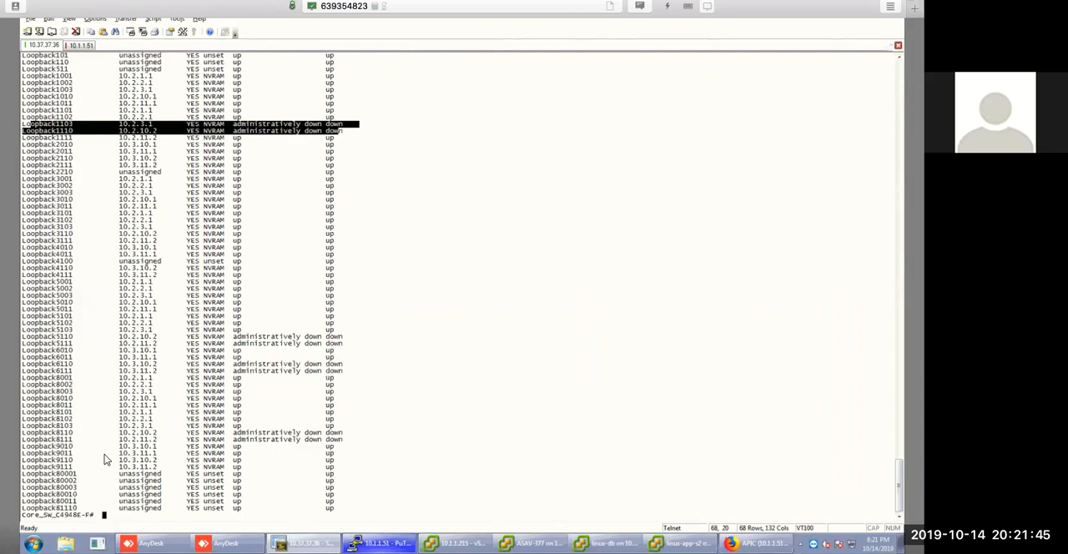
pyautogui.scroll(2, 387, 292)
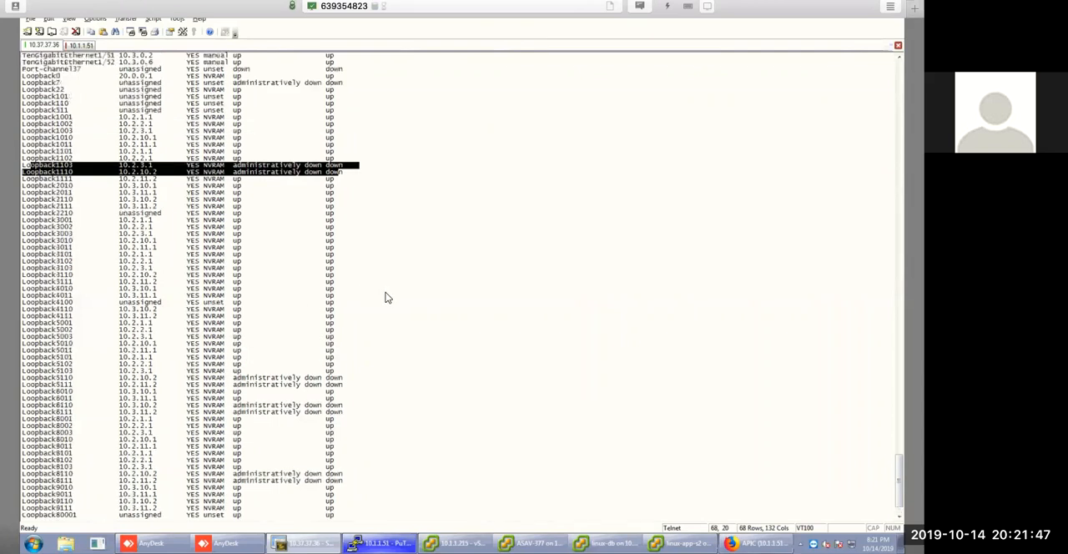
pyautogui.scroll(6, 102, 232)
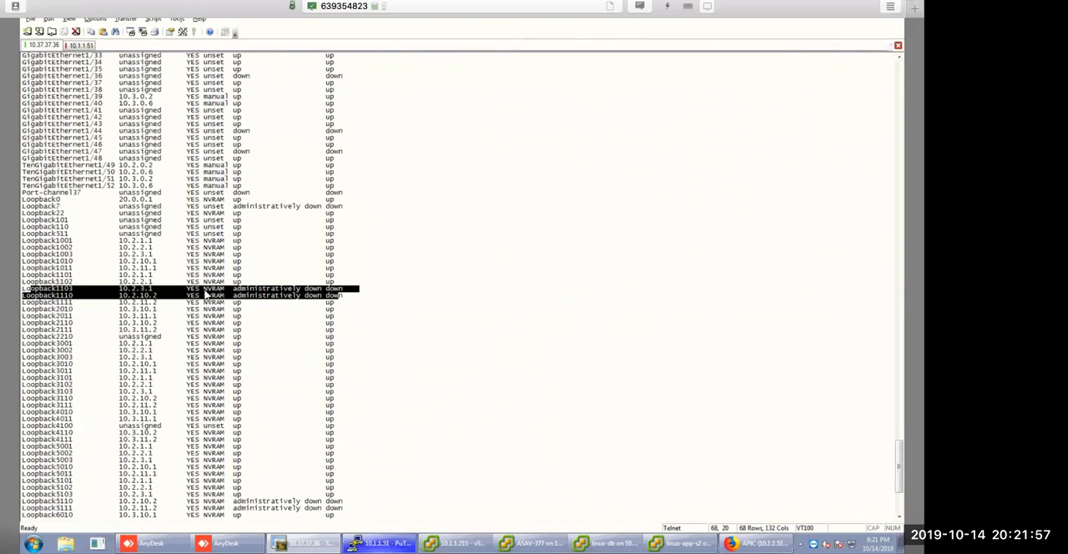
pyautogui.click(79, 290)
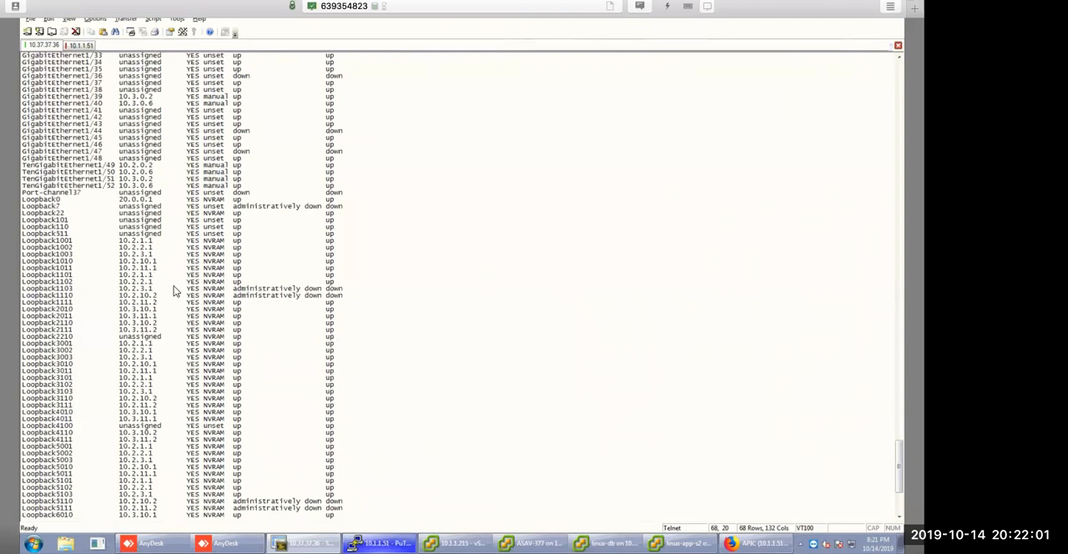
# Enter configuration mode from the terminal on the core switch with conf.
pyautogui.press('Return')
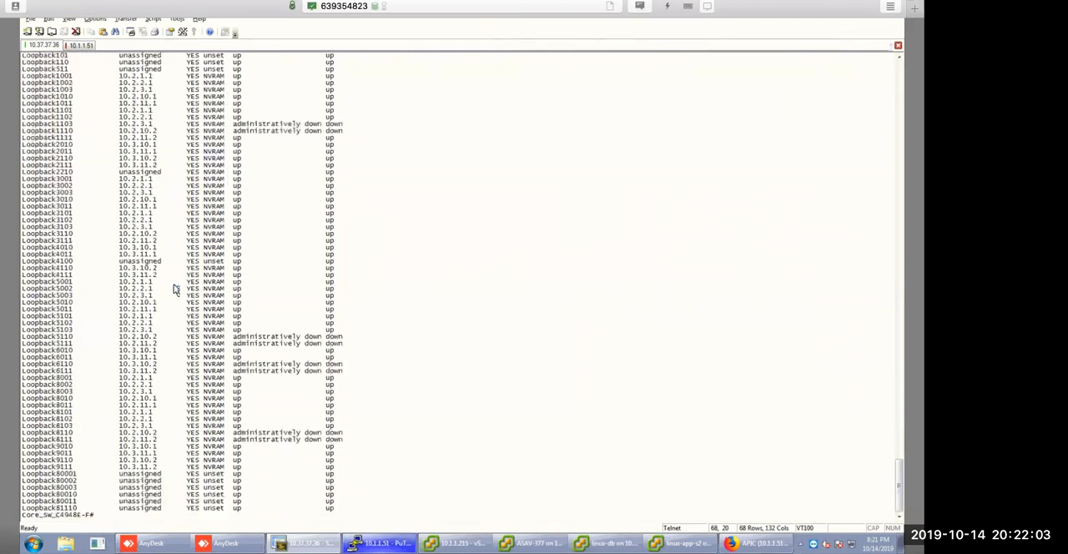
pyautogui.press('Return')
pyautogui.write('corfig')
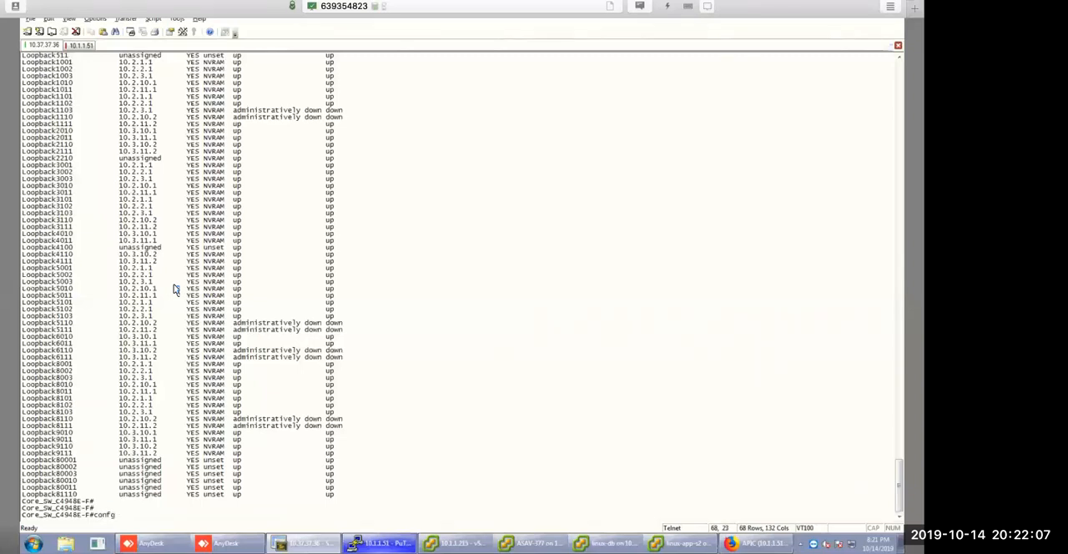
pyautogui.press('BackSpace')
pyautogui.press('BackSpace')
pyautogui.press('BackSpace')
pyautogui.write('conf')
pyautogui.press('Return')
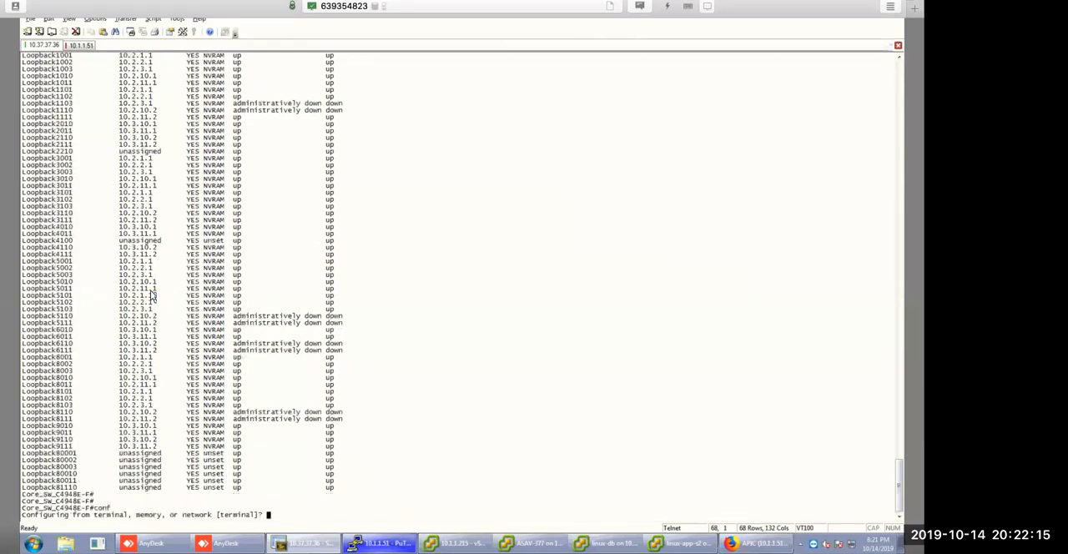
pyautogui.press('Return')
# Recheck the two shut-down loopback rows in the interface list and bring up interface loopback 1103 with no sh.
pyautogui.scroll(2, 182, 297)
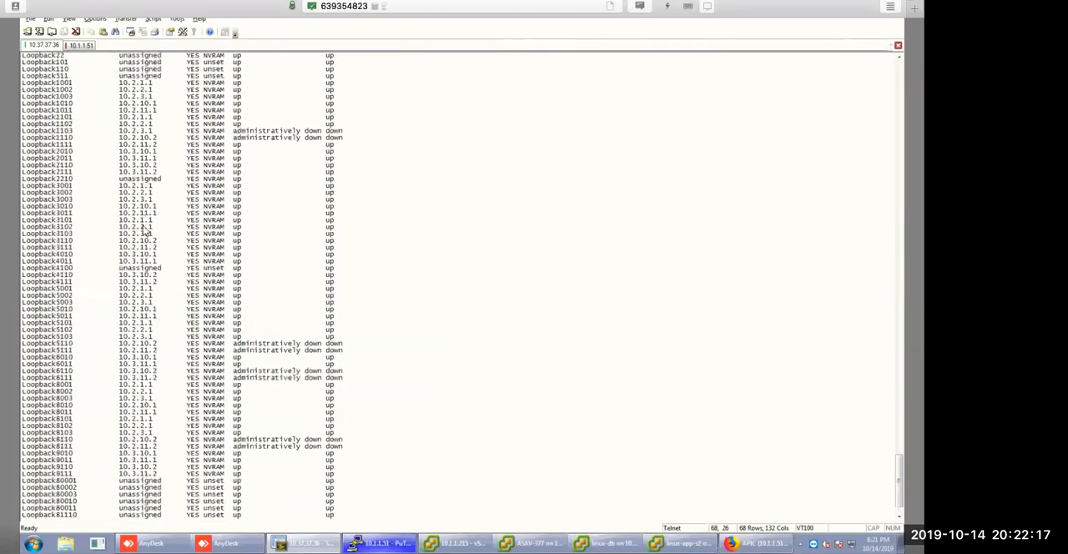
pyautogui.scroll(8, 108, 232)
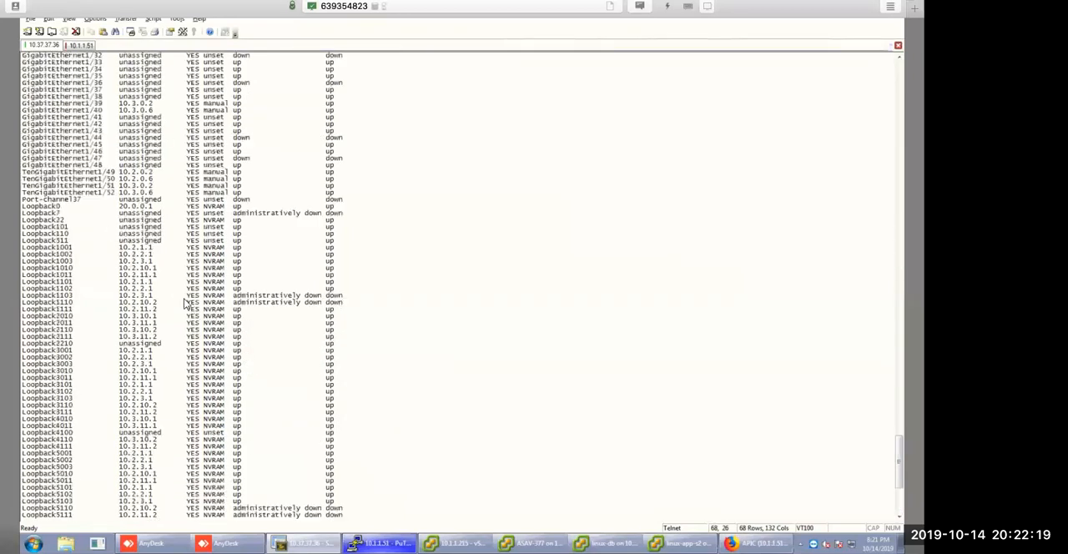
pyautogui.moveTo(49, 297); pyautogui.dragTo(129, 307)
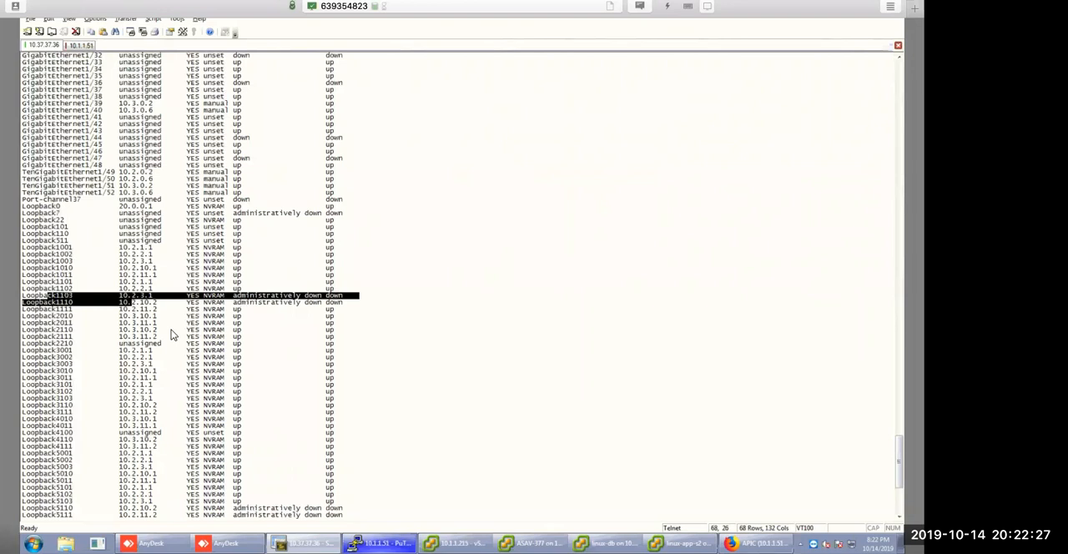
pyautogui.scroll(-2, 171, 329)
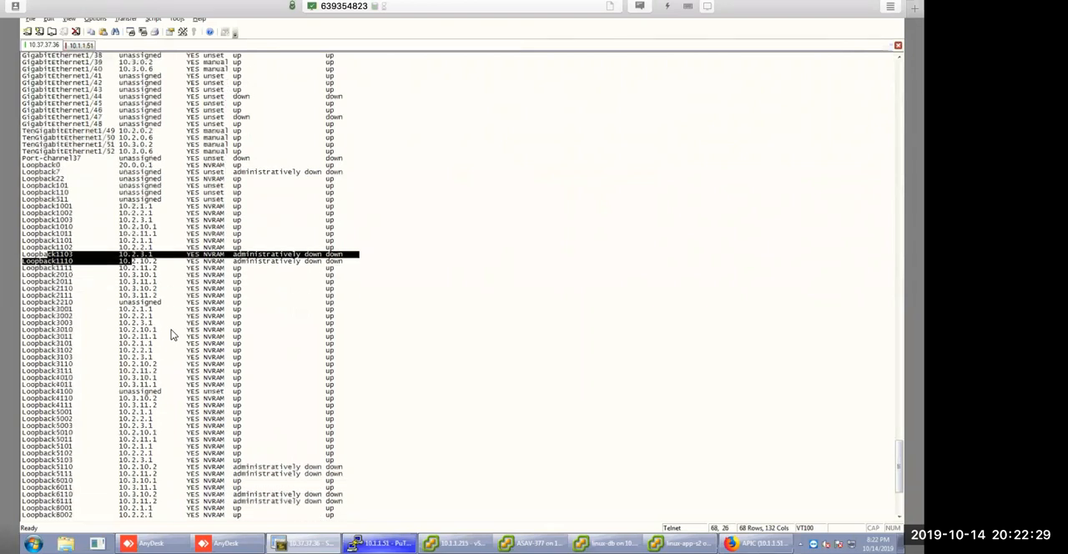
pyautogui.scroll(-3, 172, 329)
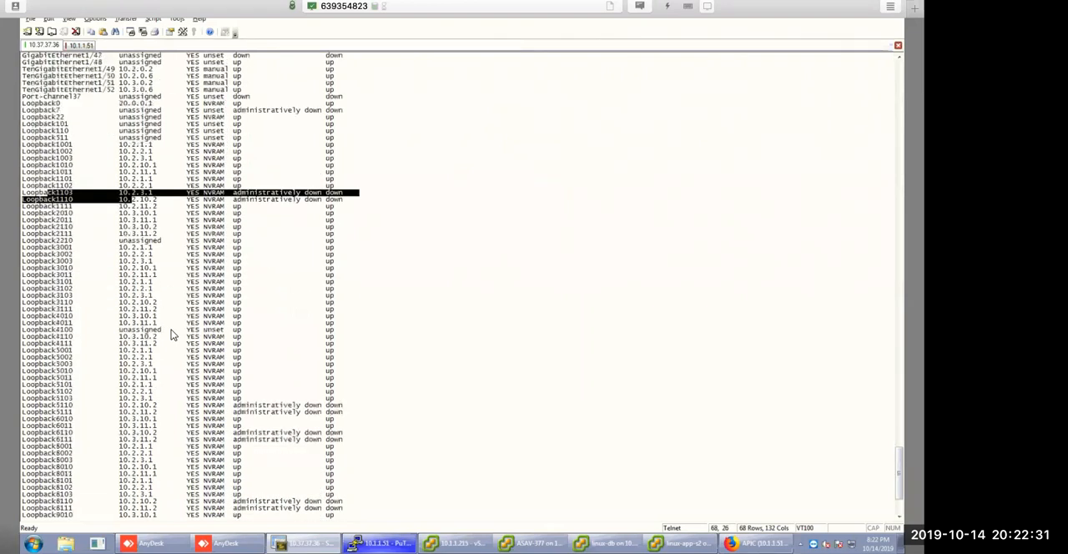
pyautogui.write('int lo')
pyautogui.press('Tab')
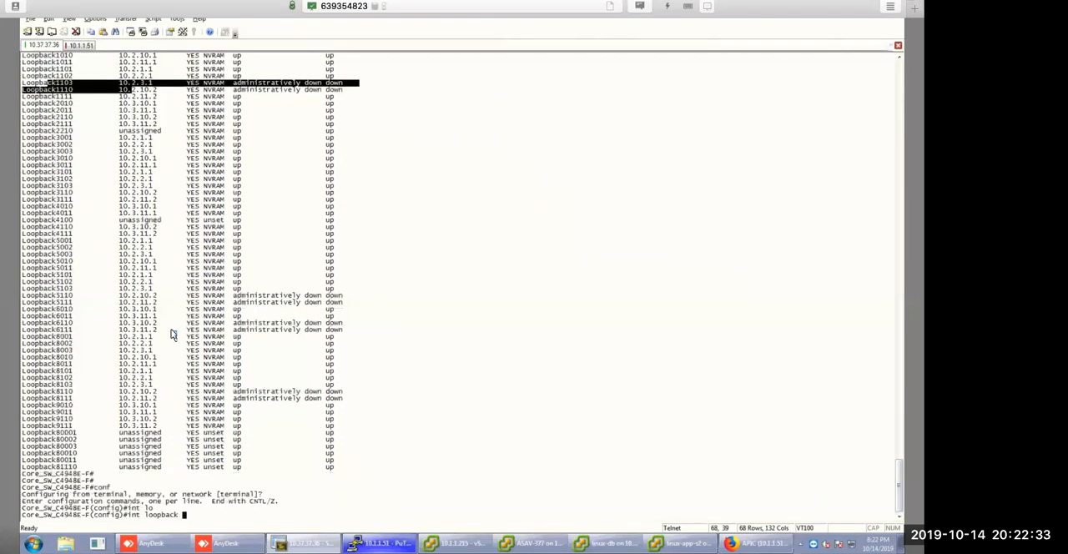
pyautogui.write('1103')
pyautogui.press('Return')
pyautogui.write('no sh')
pyautogui.press('Return')
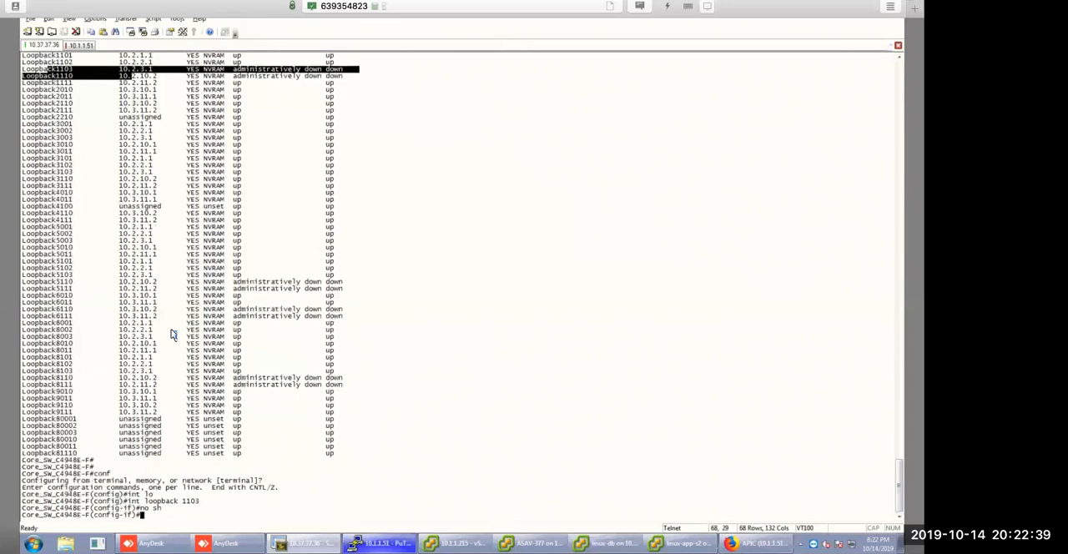
# Bring up interface loopback 1110 with no sh.
pyautogui.press('Up')
pyautogui.press('Up')
pyautogui.press('BackSpace')
pyautogui.press('BackSpace')
pyautogui.write('10')
pyautogui.press('Return')
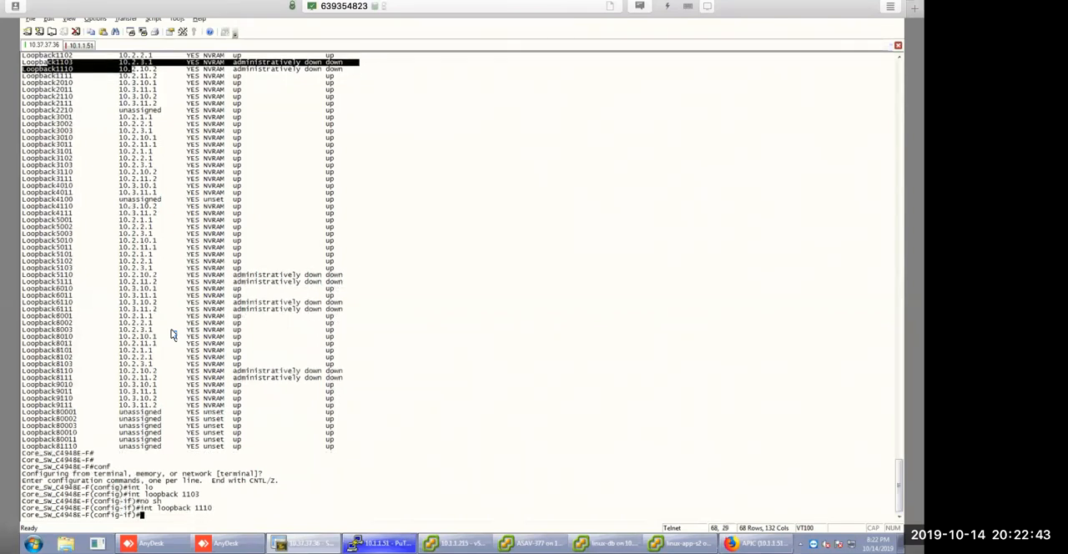
pyautogui.write('no sh')
pyautogui.press('Return')
# Exit interface configuration and end the configuration session on the core switch.
pyautogui.write('exit')
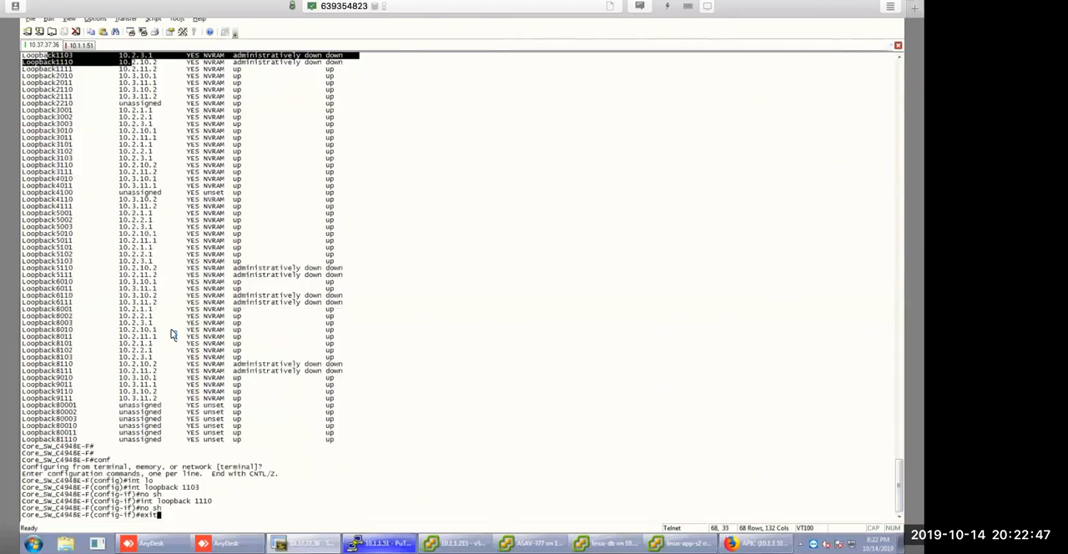
pyautogui.press('Return')
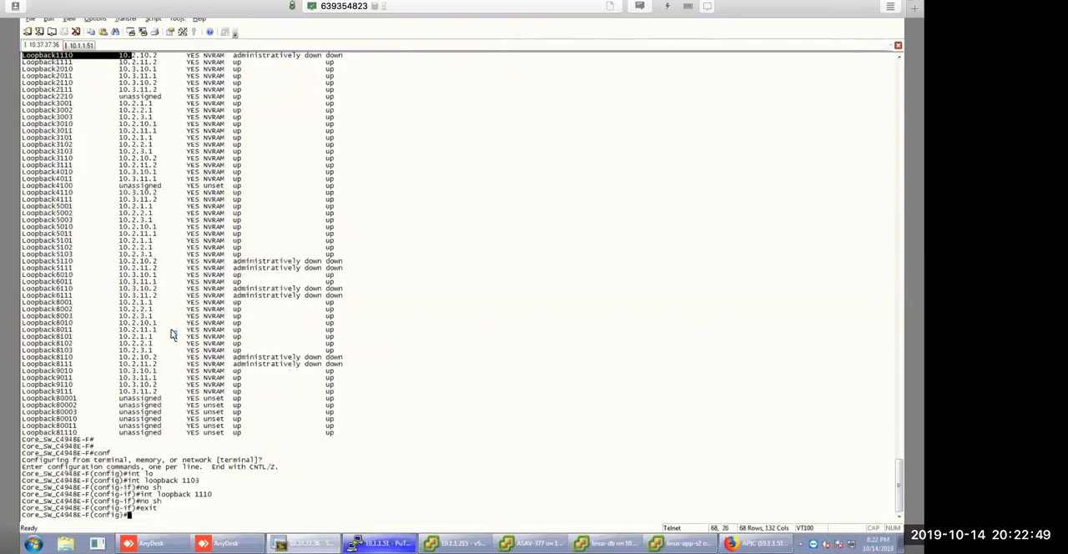
pyautogui.write('sh')
pyautogui.press('BackSpace')
pyautogui.press('BackSpace')
pyautogui.write('end')
pyautogui.press('Return')
# Run sh ip int b again on the core switch and check the status of Loopback1103 and Loopback1110.
pyautogui.write('sh ')
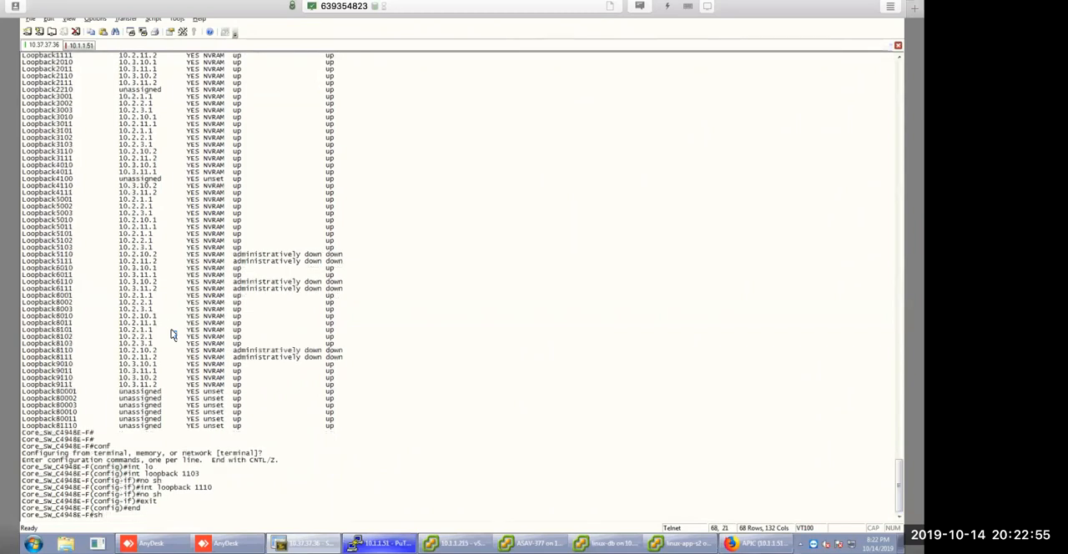
pyautogui.write('ip int b')
pyautogui.press('Return')
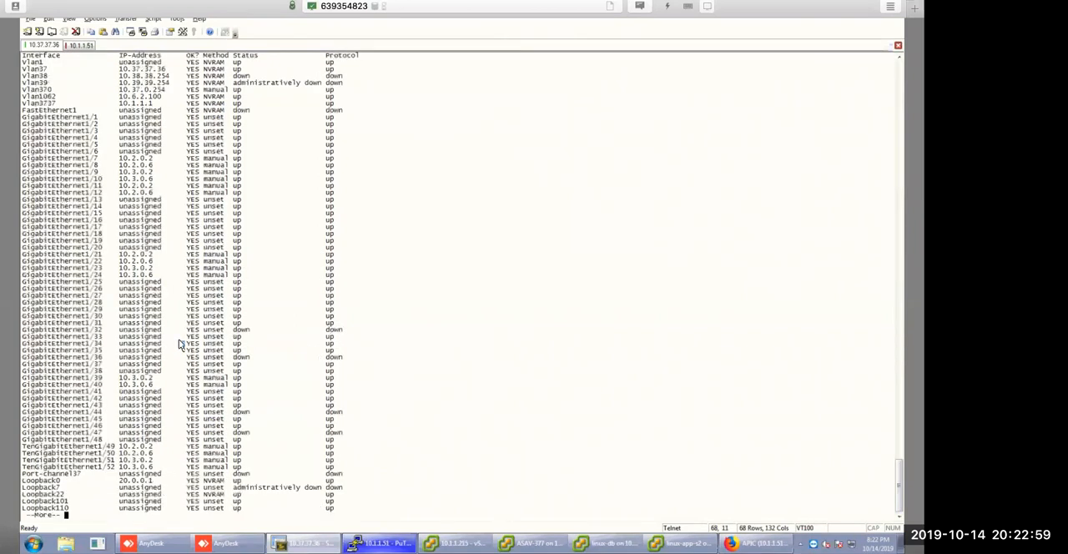
pyautogui.press('space')
pyautogui.scroll(18, 193, 334)
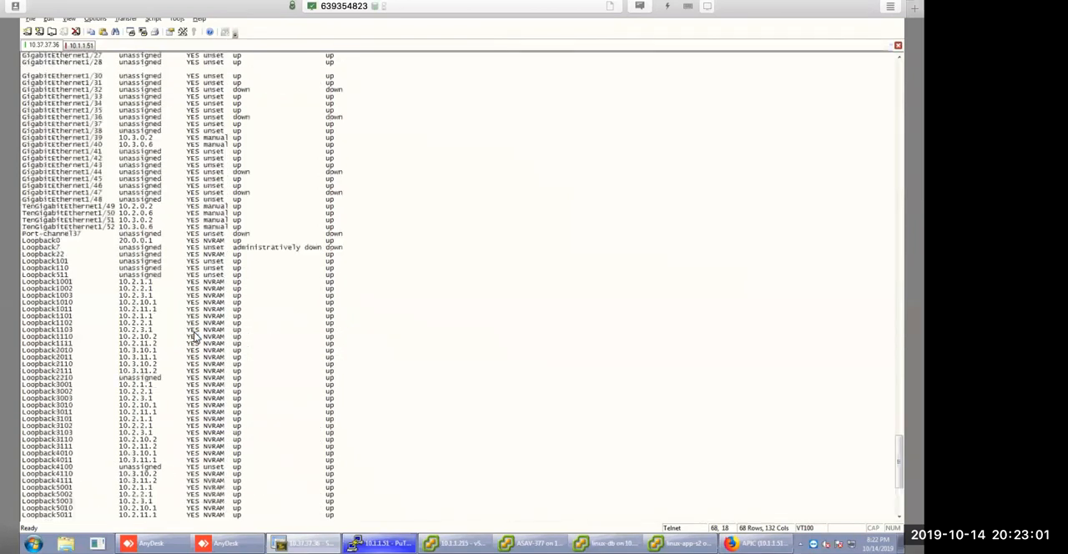
pyautogui.scroll(-6, 19, 154)
pyautogui.scroll(-9, 18, 155)
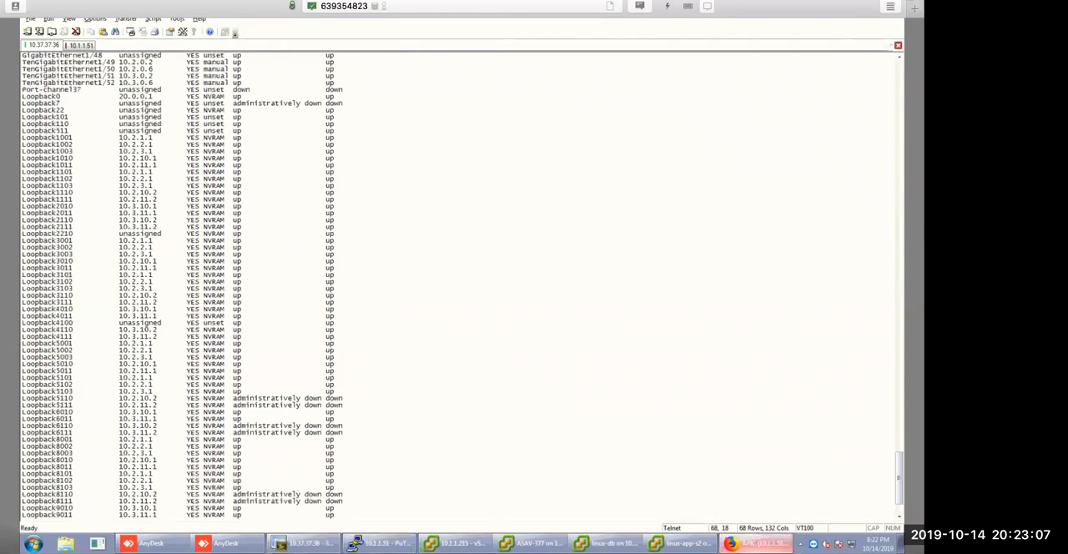
# Return to the leaf-2 session in PuTTY and rerun show ip bgp summary vrf all.
pyautogui.click(756, 543)
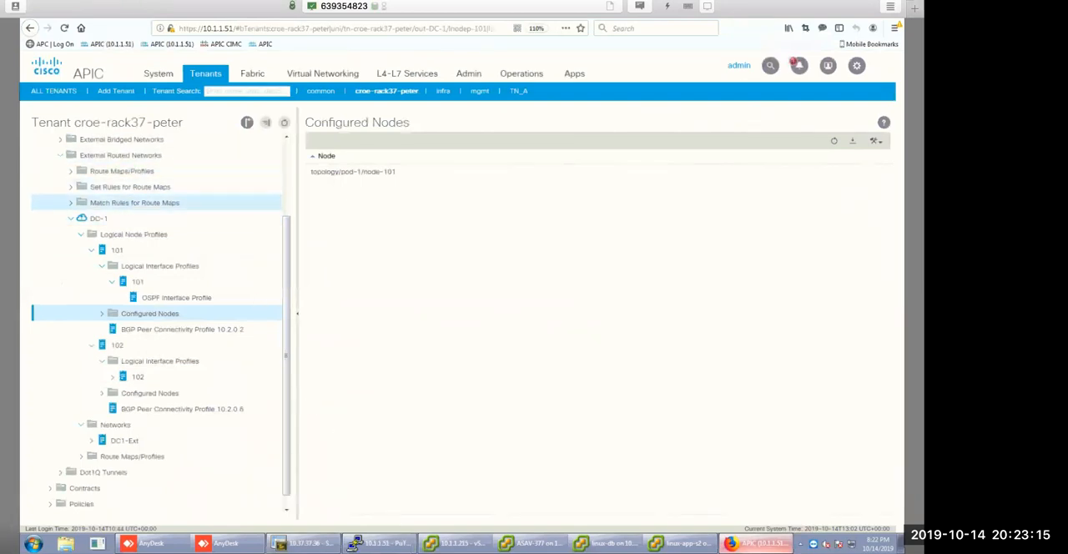
pyautogui.click(380, 543)
pyautogui.press('Up')
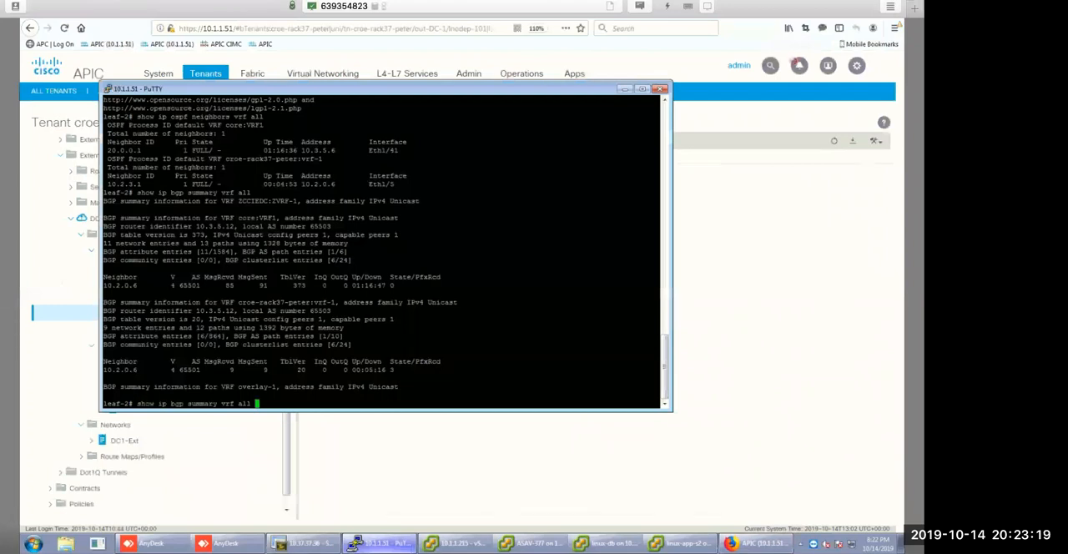
pyautogui.press('Return')
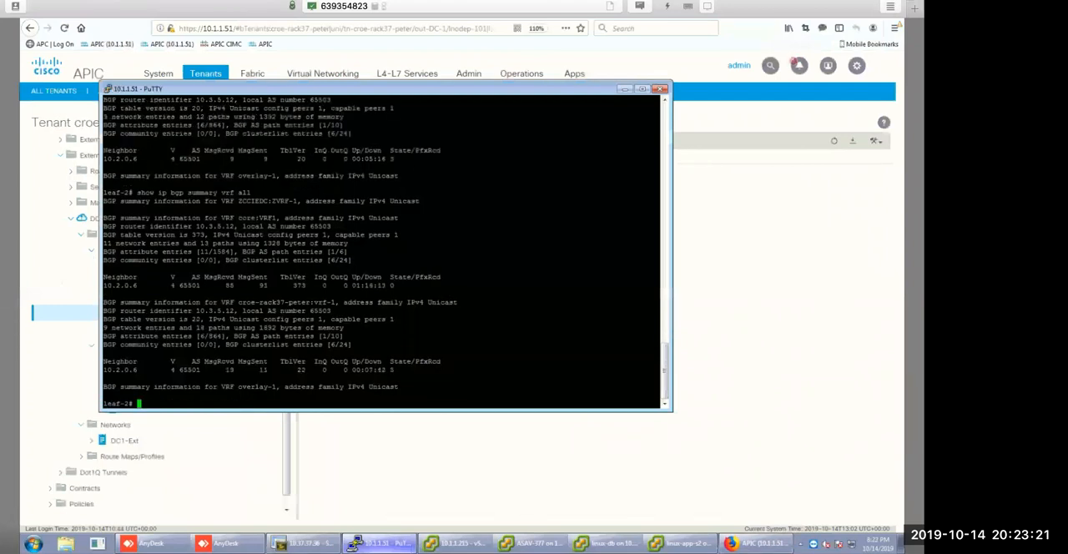
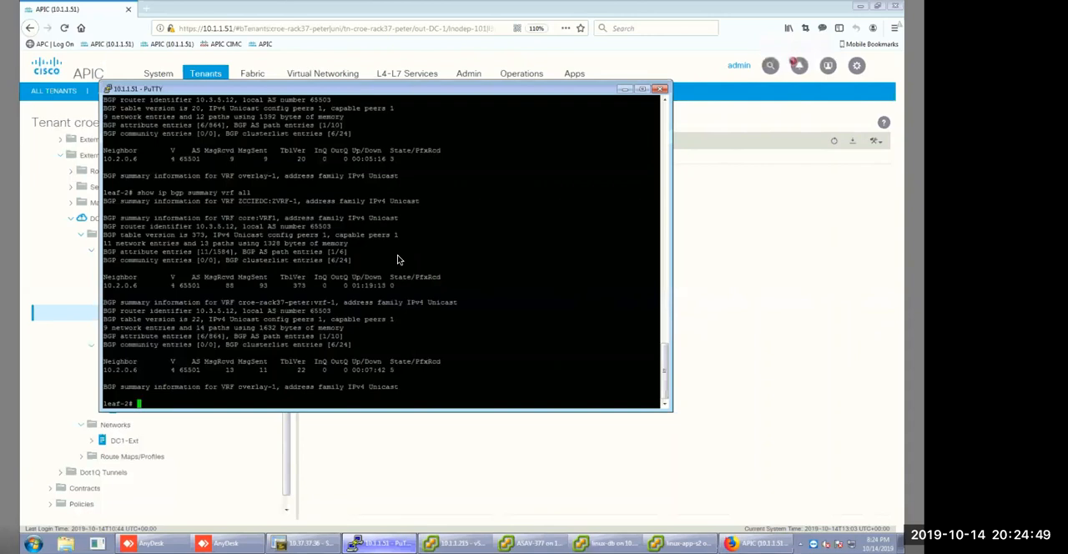
# Run show ip route vrf on leaf-2 for the tenant's vrf-1 and examine its route table.
pyautogui.write('show ip route vrf')
pyautogui.moveTo(339, 304); pyautogui.dragTo(236, 304)
pyautogui.click(276, 307)
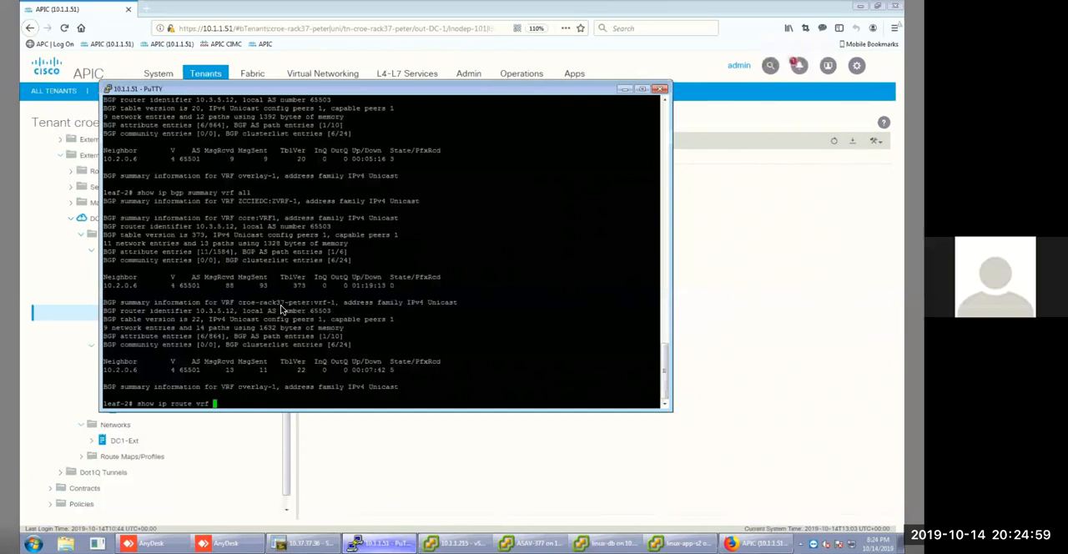
pyautogui.rightClick(249, 409)
pyautogui.press('BackSpace')
pyautogui.press('Return')
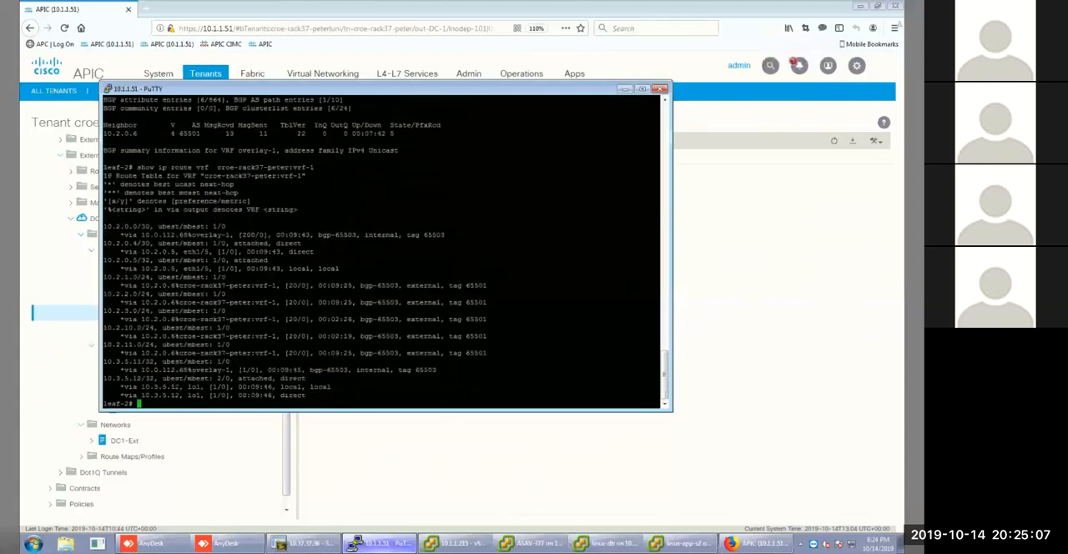
# Switch to the APIC browser window and start a new routed outside named DC-2 under External Routed Networks.
pyautogui.click(315, 453)
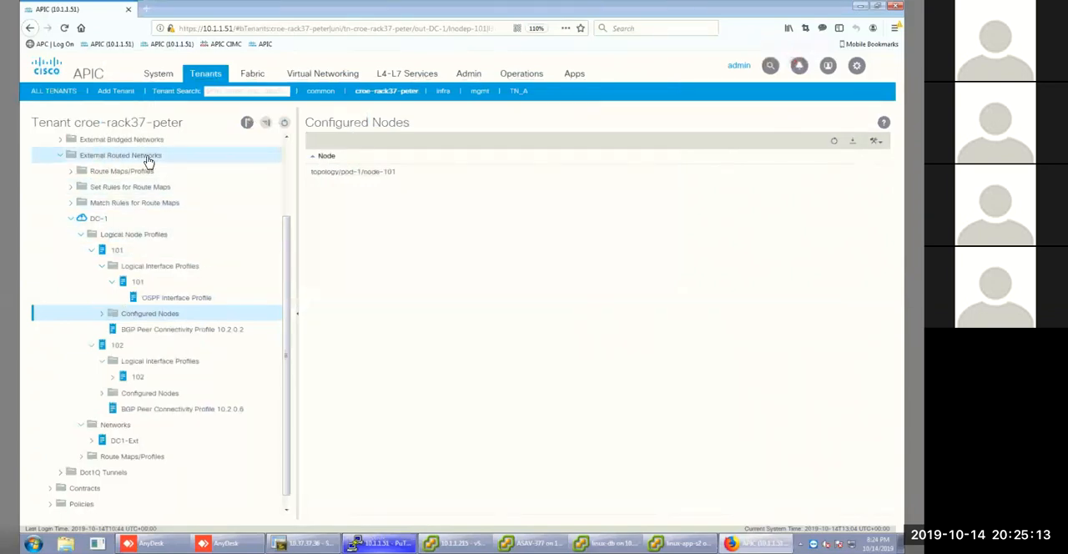
pyautogui.click(148, 159)
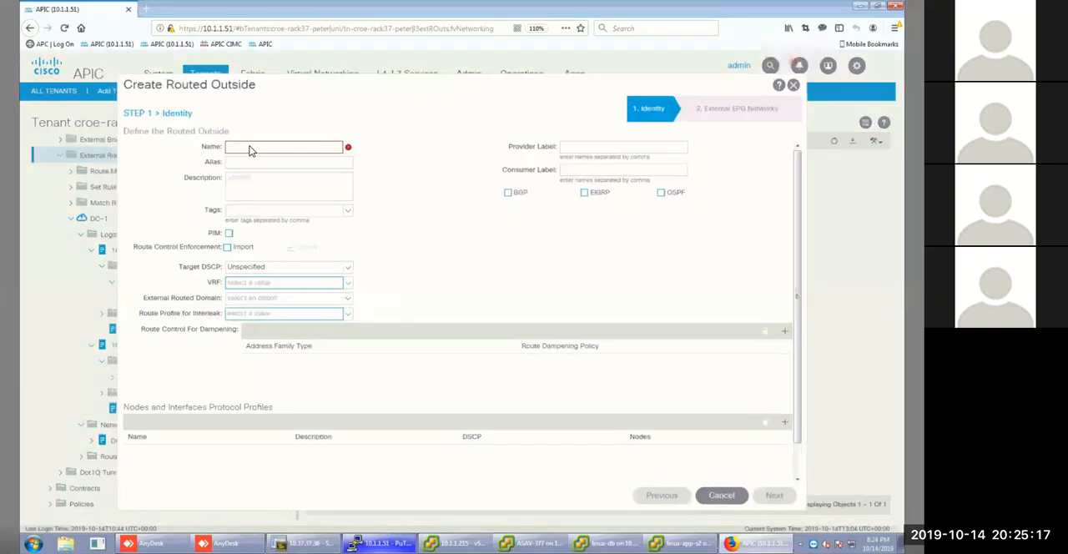
pyautogui.write('DC')
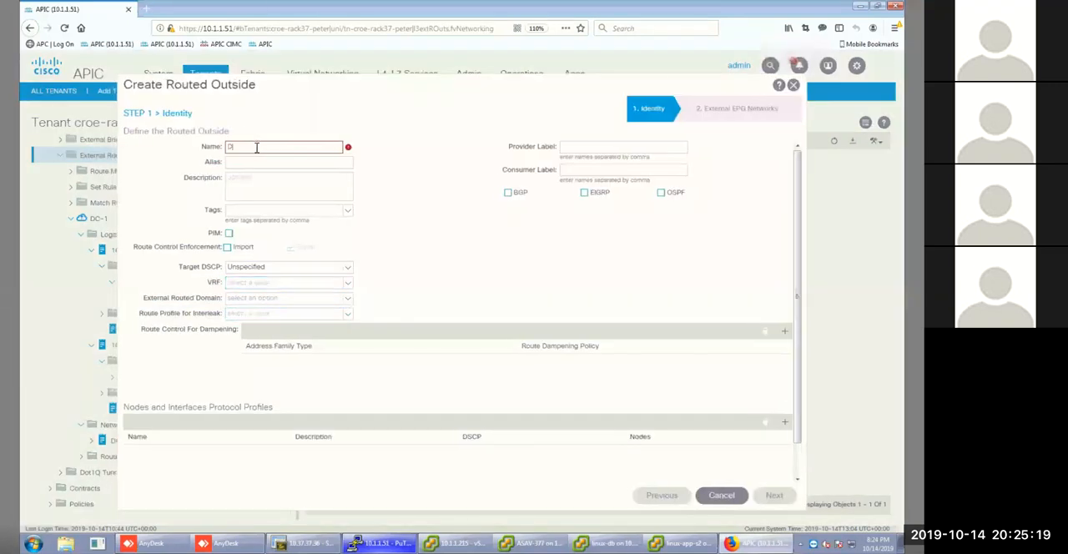
pyautogui.write('-2')
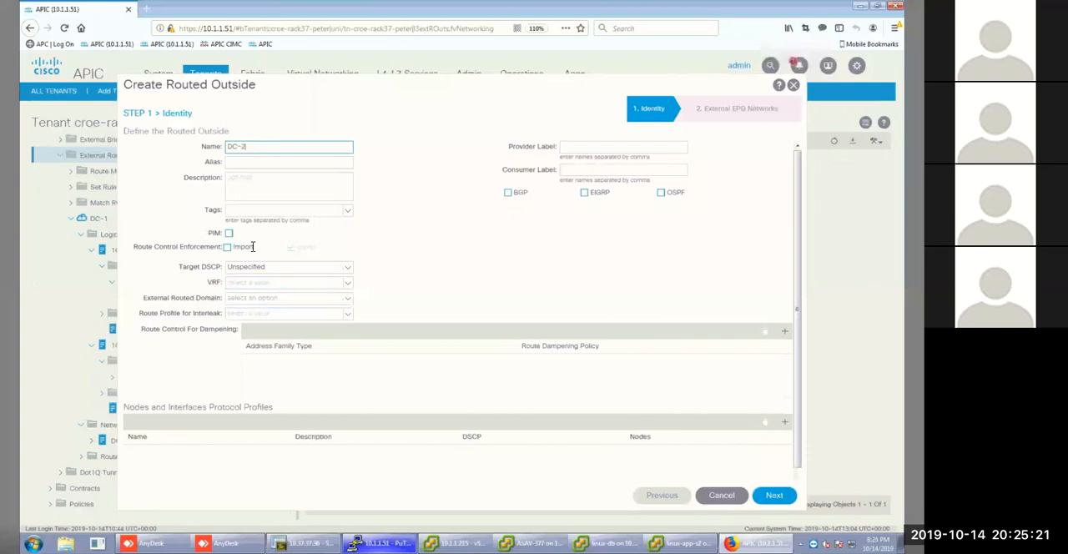
# Enable import route control enforcement for DC-2 and assign VRF vrf-1 and external routed domain L3Out.
pyautogui.click(227, 247)
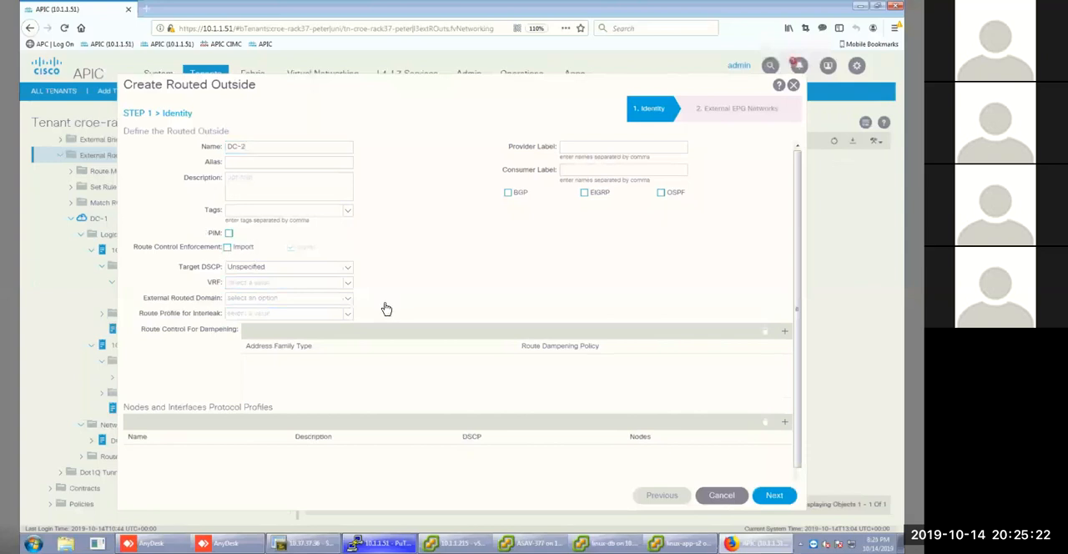
pyautogui.click(344, 286)
pyautogui.click(272, 348)
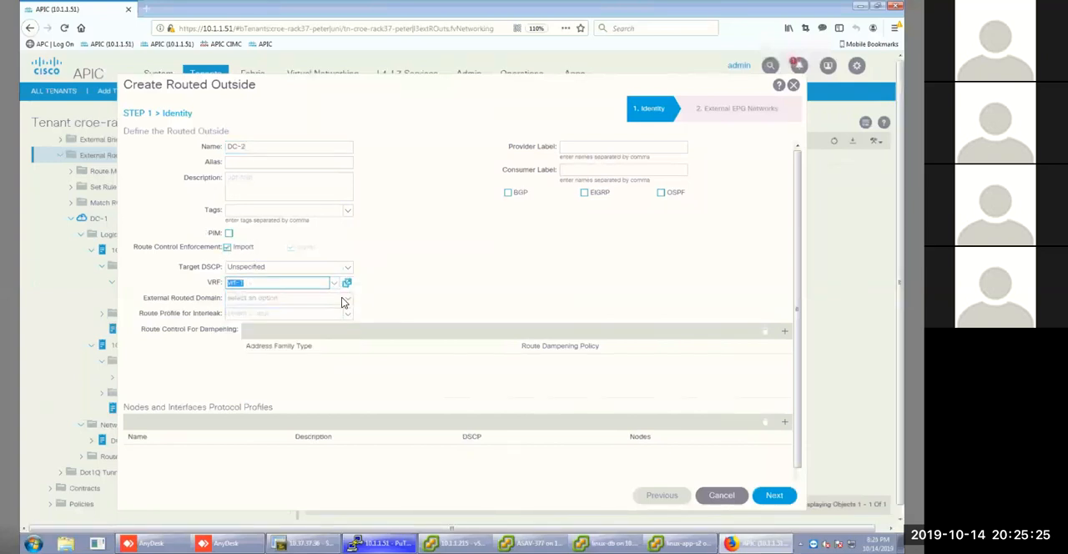
pyautogui.click(344, 298)
pyautogui.click(253, 313)
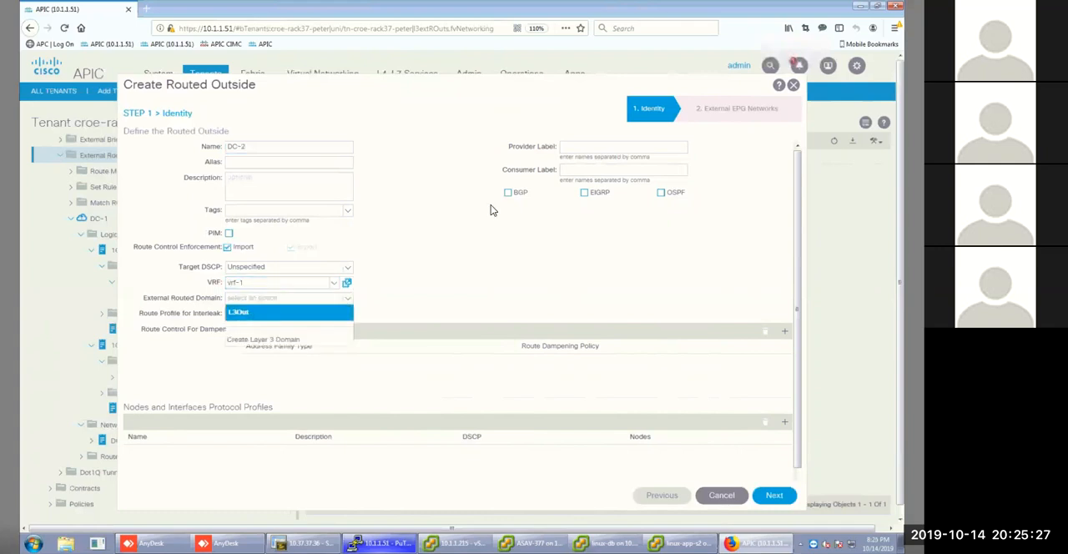
# Enable BGP and OSPF for DC-2, with OSPF area ID 2 as a regular area.
pyautogui.click(508, 194)
pyautogui.click(661, 194)
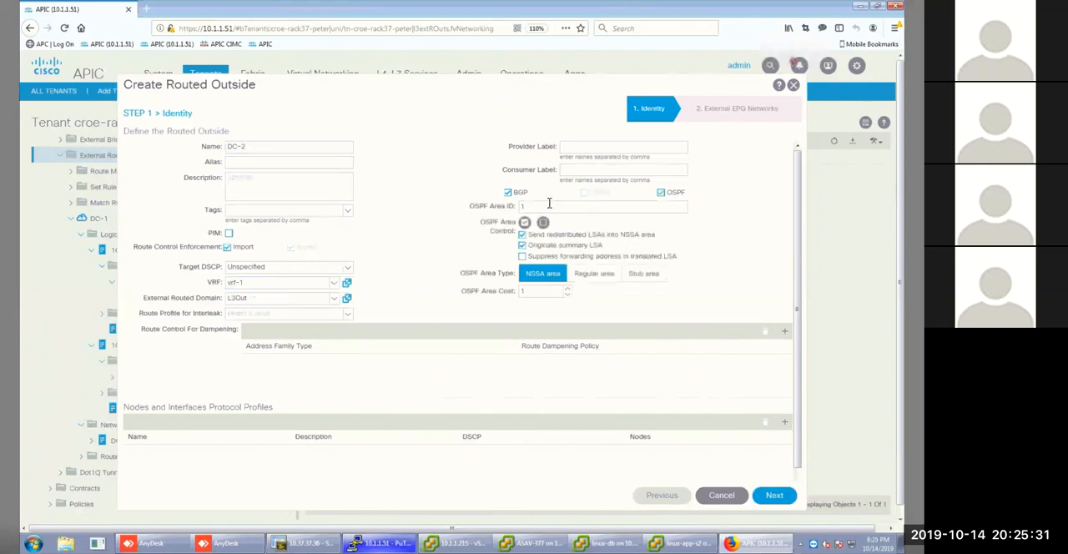
pyautogui.doubleClick(524, 207)
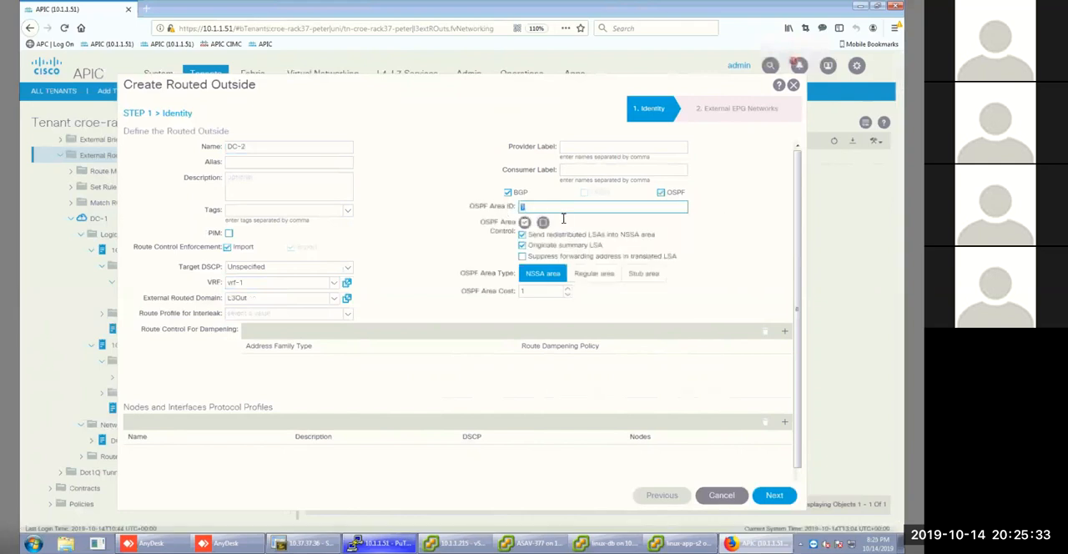
pyautogui.write('2')
pyautogui.click(591, 275)
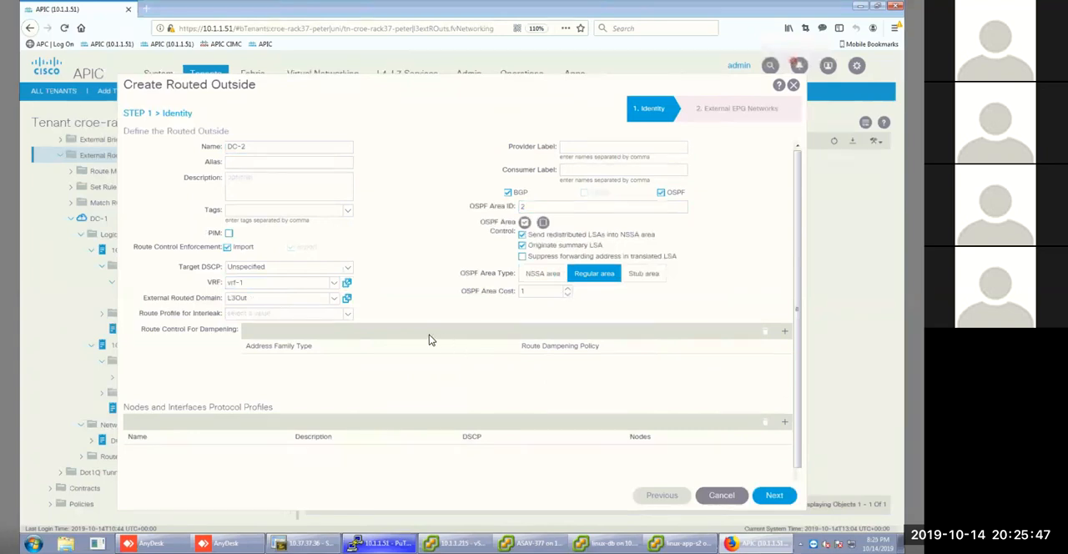
# Start a new node profile named 103 for the DC-2 routed outside.
pyautogui.scroll(-1, 429, 335)
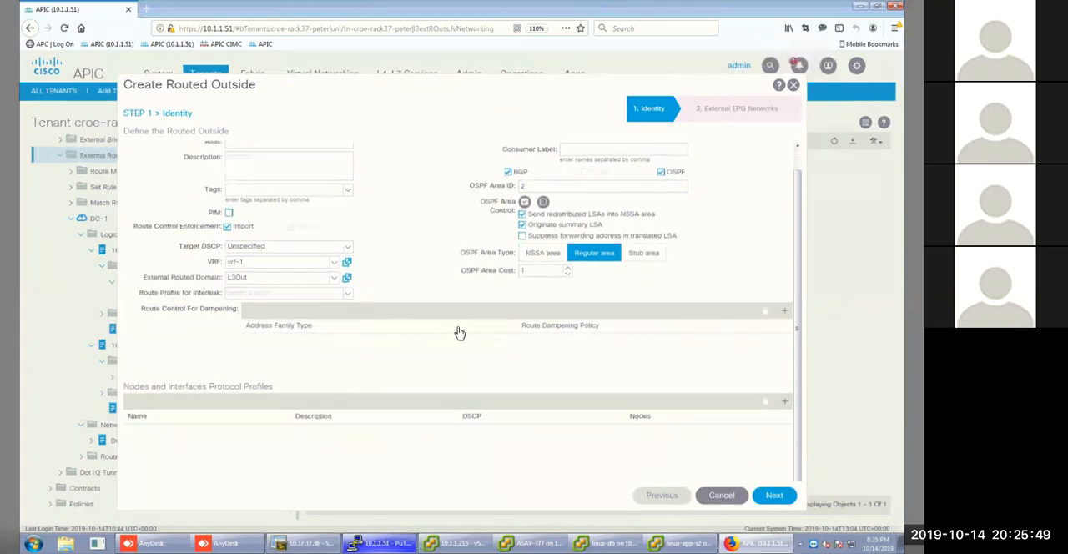
pyautogui.click(785, 402)
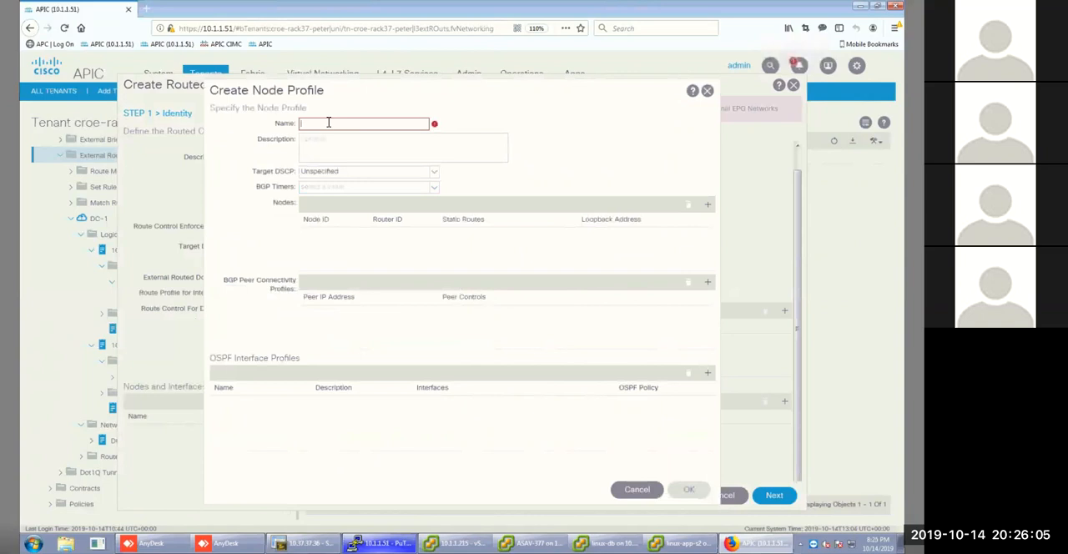
pyautogui.write('103')
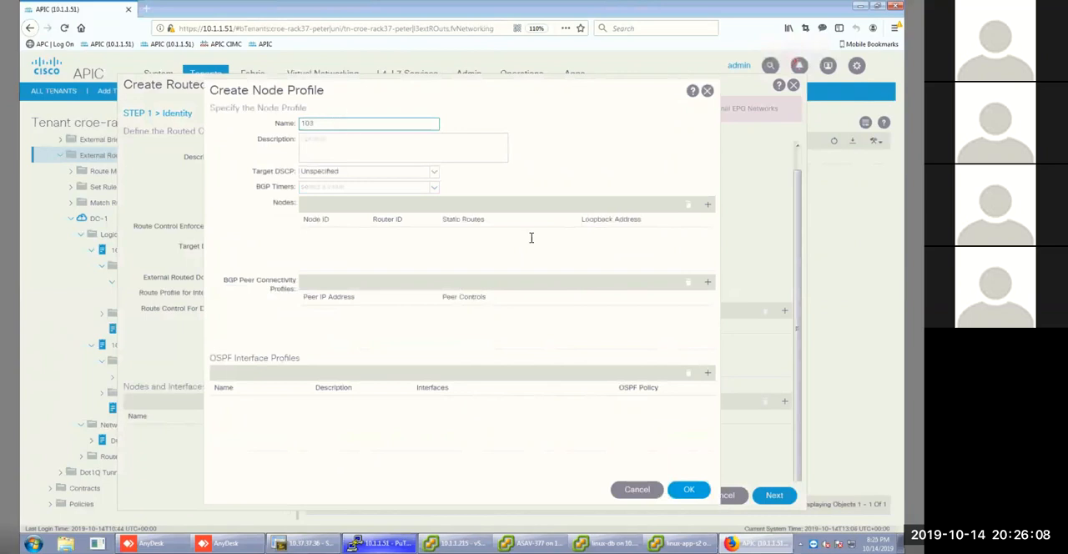
# Add node leaf-3 (Node-103) to the profile with router ID 10.3.7.13, keeping the router ID as loopback address.
pyautogui.click(708, 205)
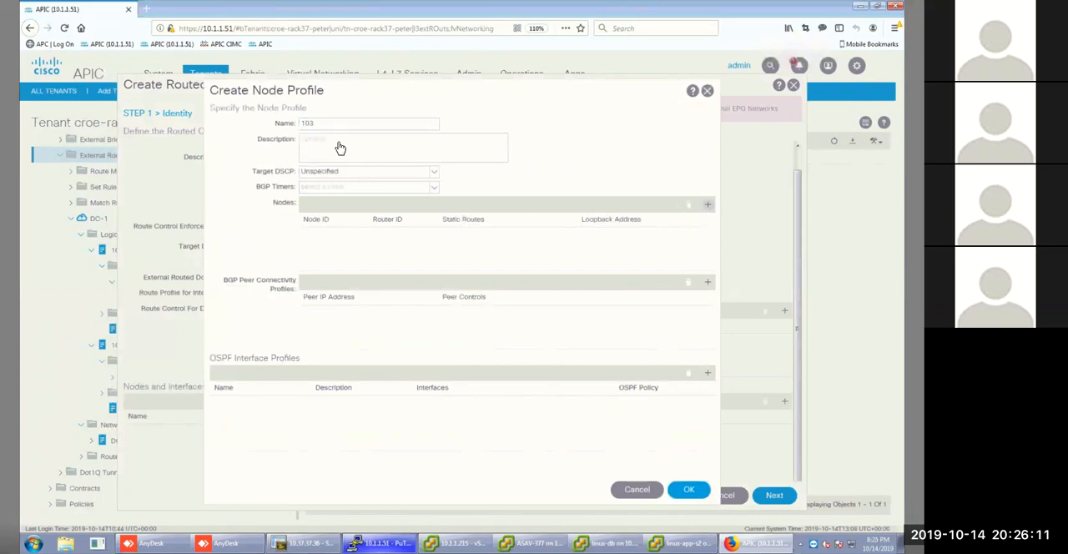
pyautogui.click(402, 157)
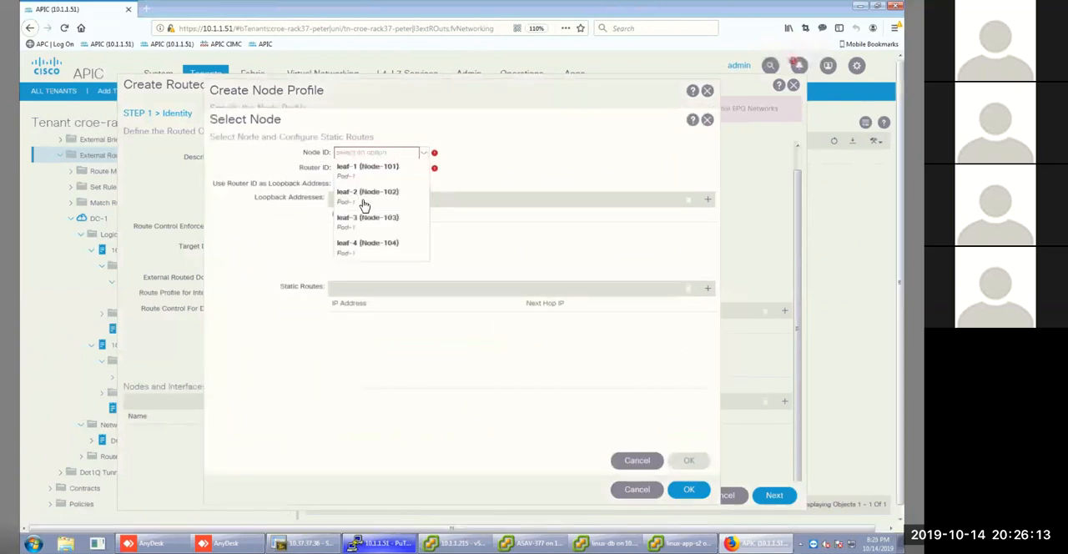
pyautogui.click(367, 221)
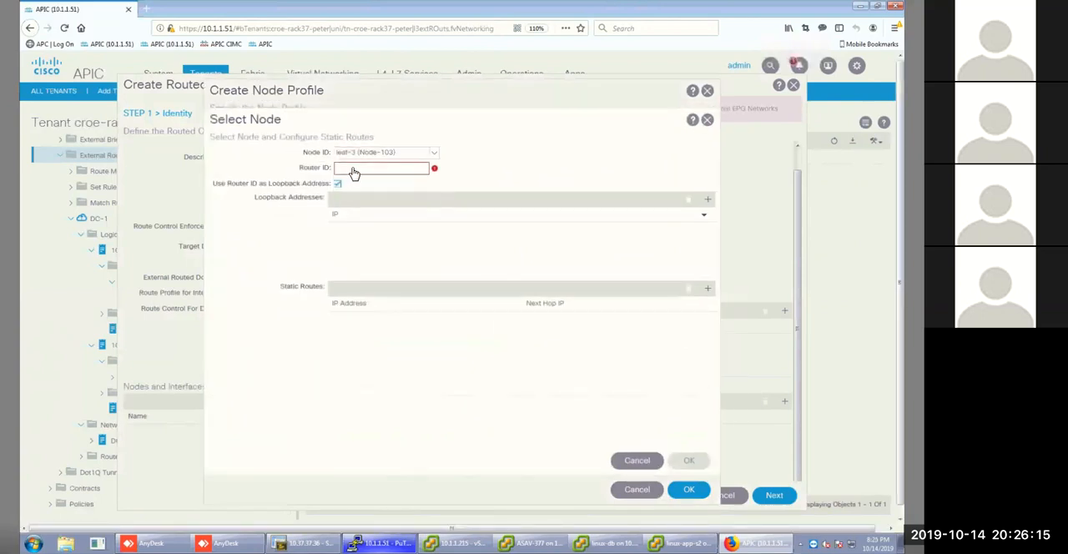
pyautogui.click(354, 167)
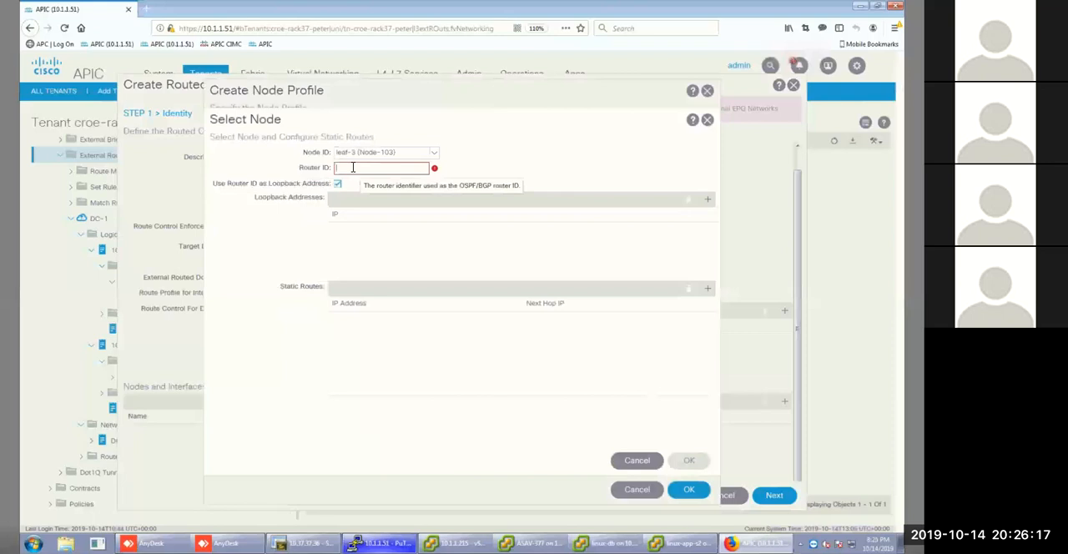
pyautogui.write('10.2')
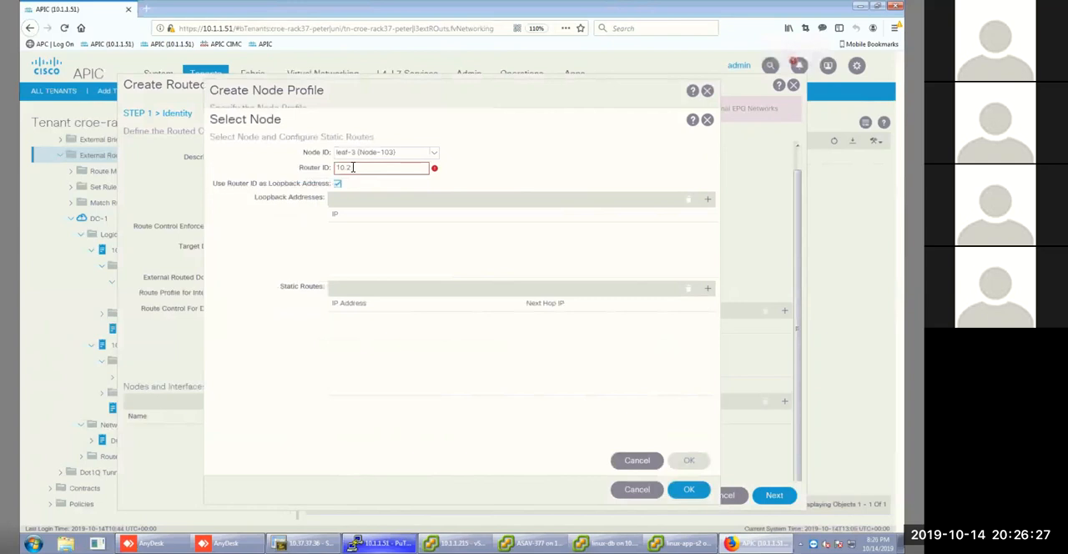
pyautogui.press('BackSpace')
pyautogui.write('3.7.13')
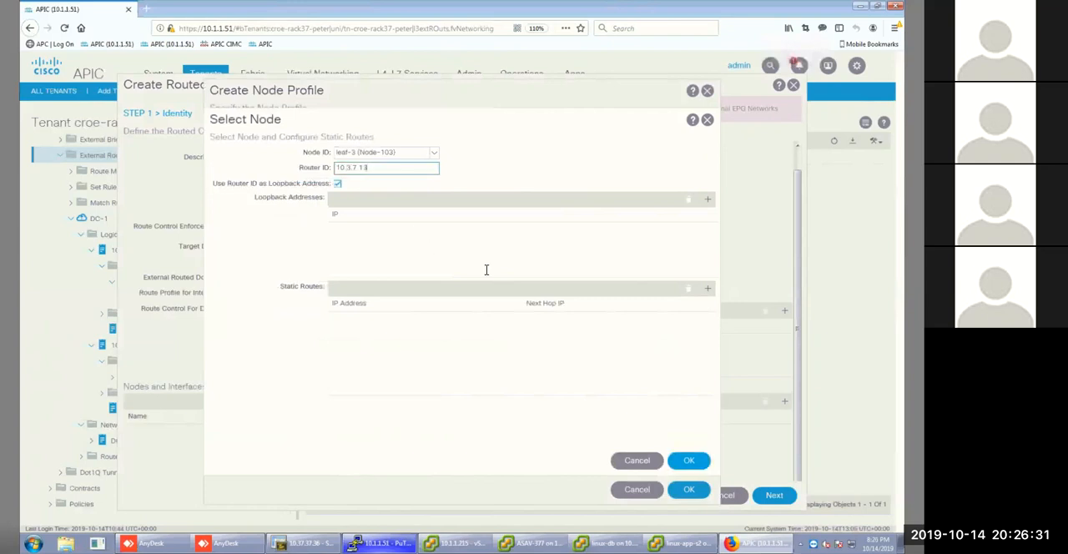
pyautogui.click(708, 197)
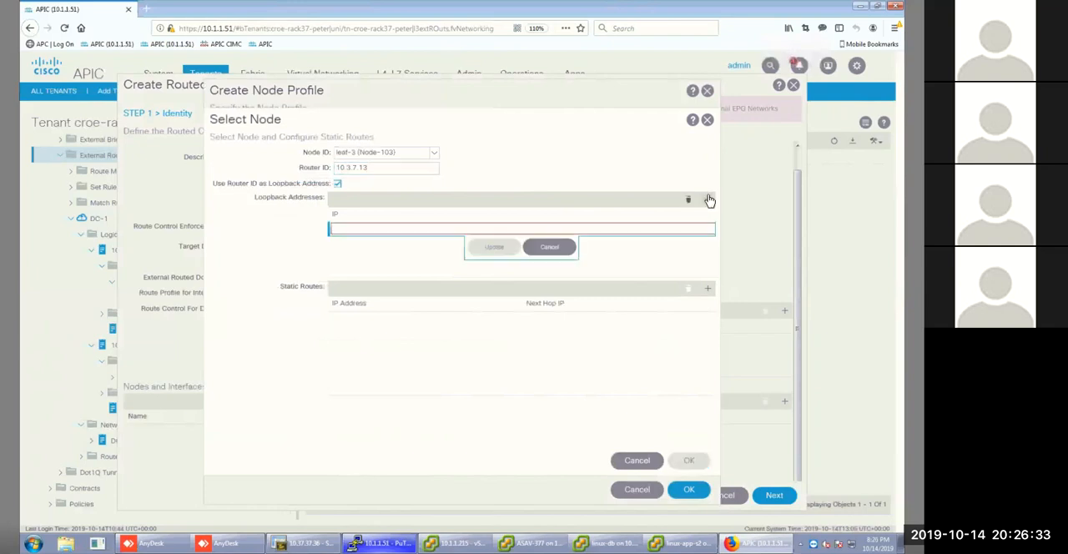
pyautogui.click(551, 252)
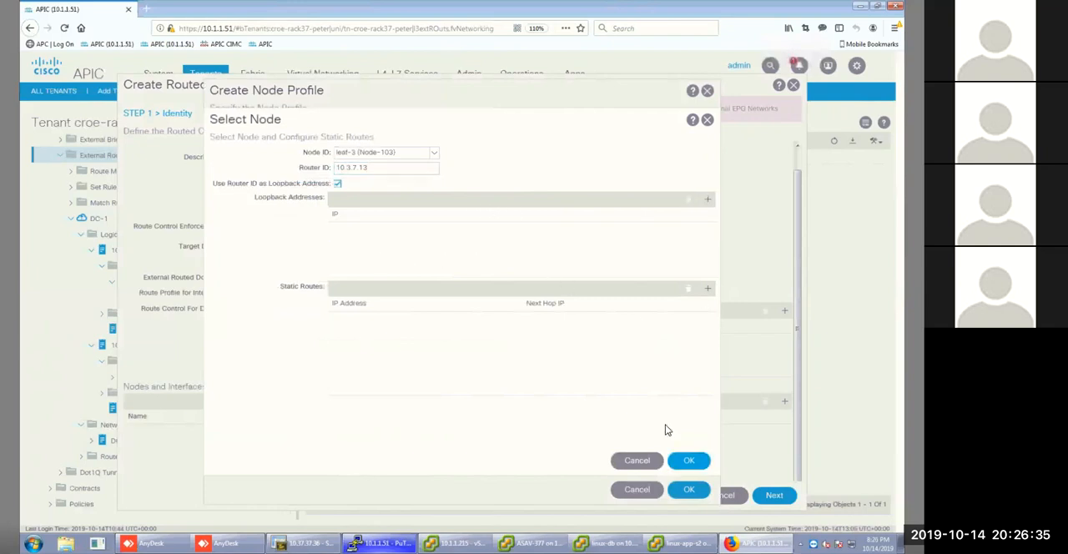
pyautogui.click(706, 466)
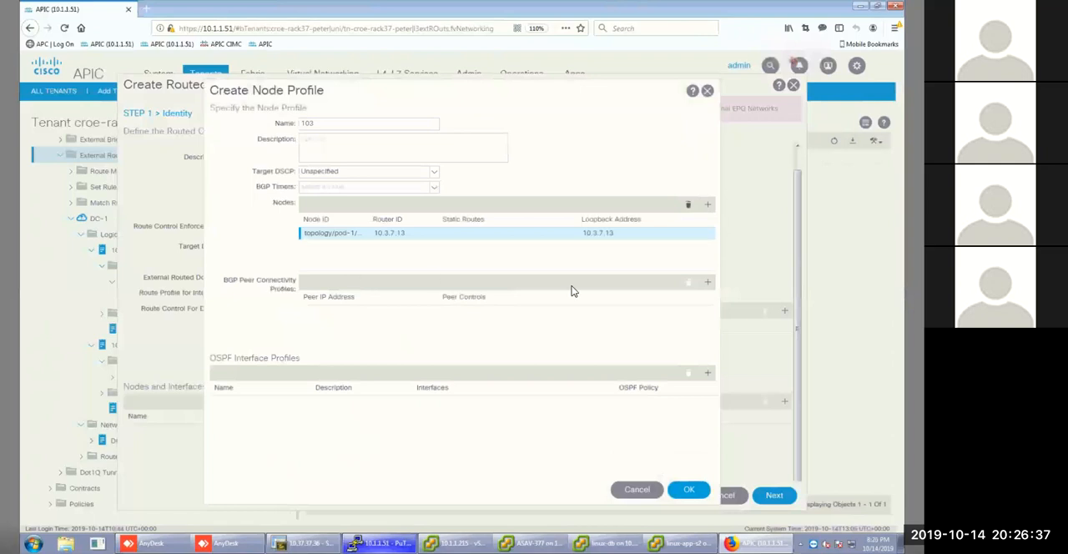
# Add a BGP peer connectivity profile for peer 10.3.0.6 with EBGP multihop TTL 10 and remote AS number 65502.
pyautogui.click(707, 284)
pyautogui.write('10.3')
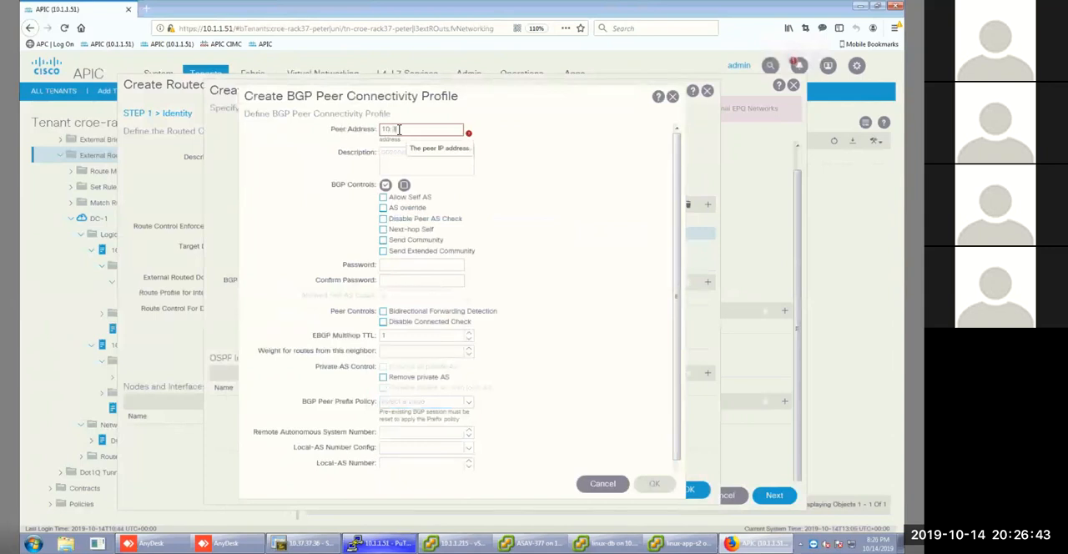
pyautogui.write('.0.6')
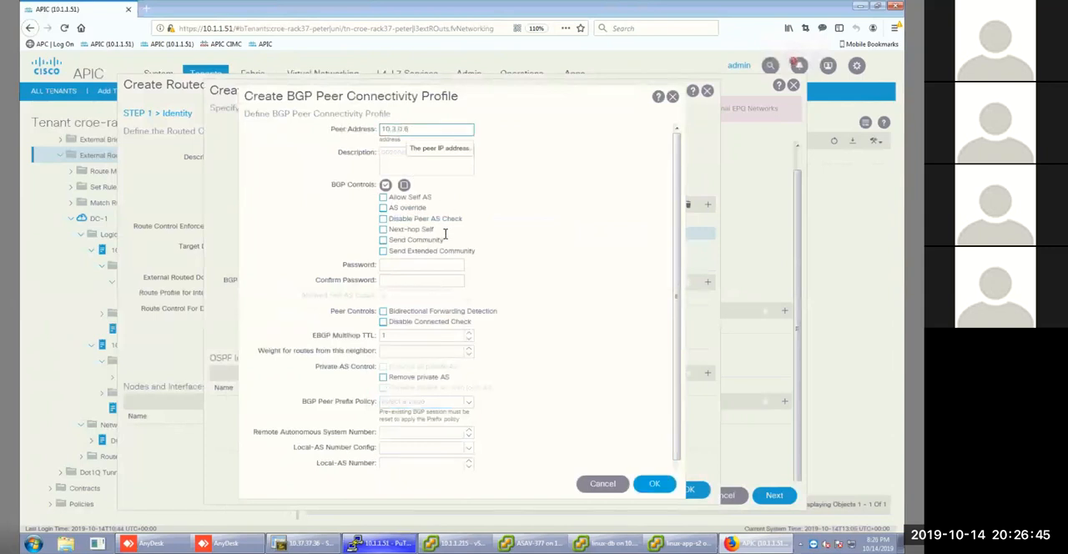
pyautogui.click(399, 337)
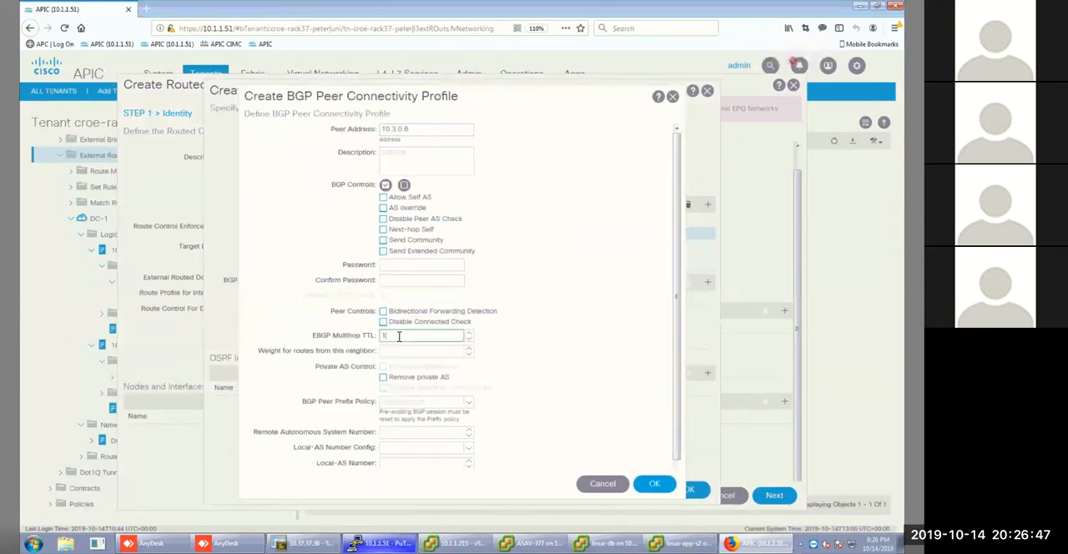
pyautogui.write('0')
pyautogui.click(401, 433)
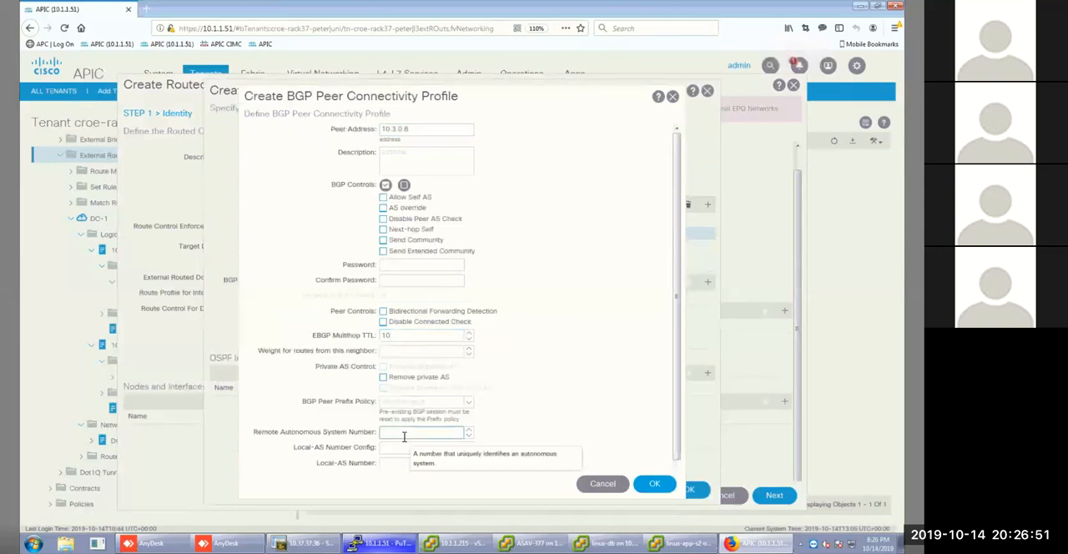
pyautogui.write('65500')
pyautogui.press('BackSpace')
pyautogui.write('2')
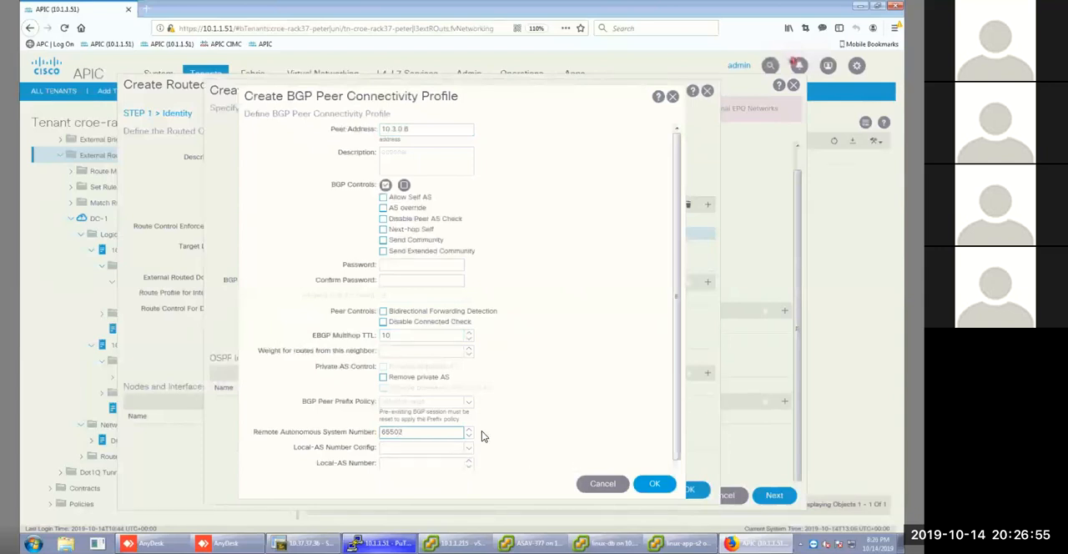
pyautogui.click(655, 484)
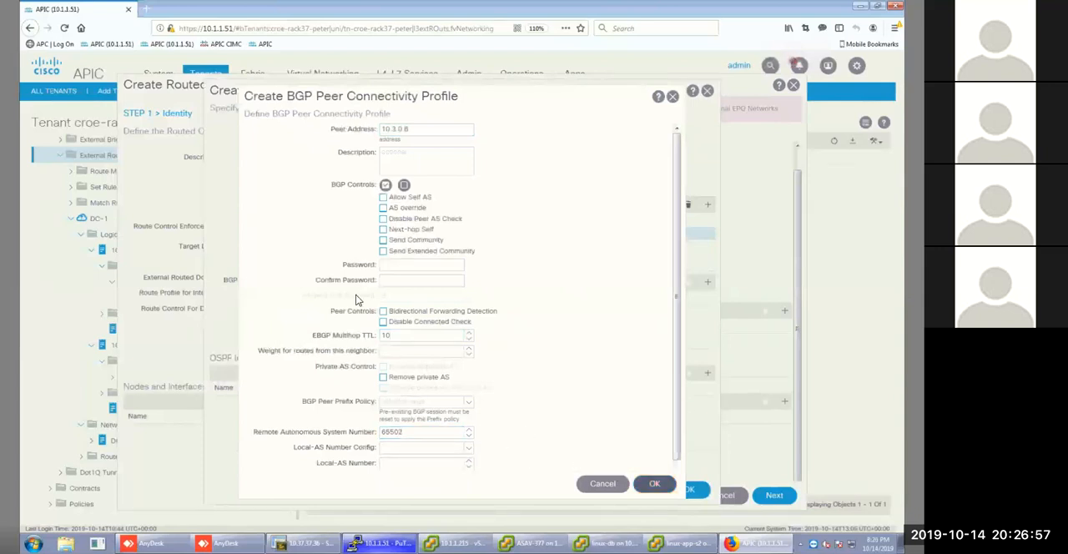
# Create an OSPF interface profile named 103 and continue to its protocol profiles.
pyautogui.click(708, 375)
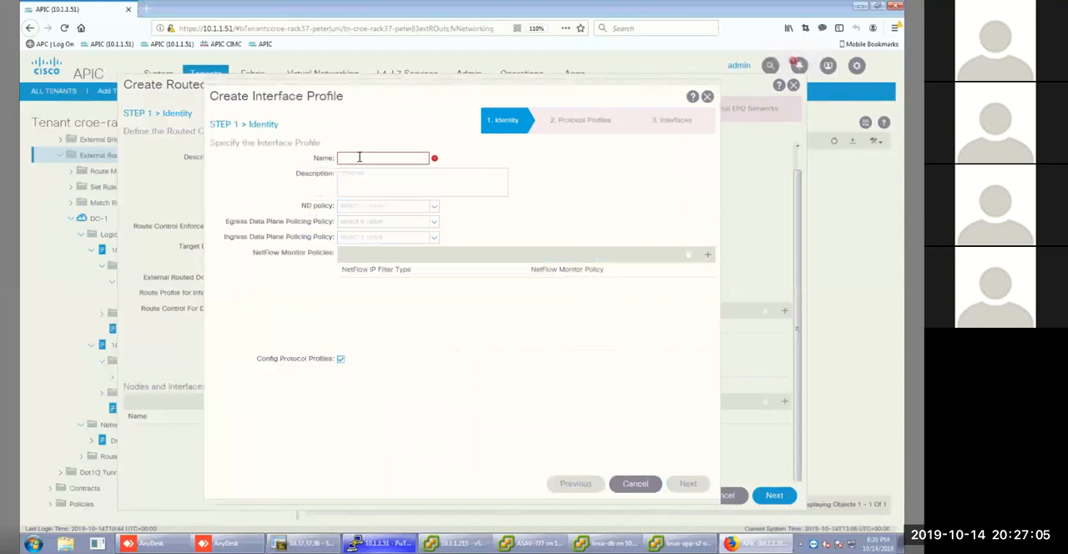
pyautogui.write('10')
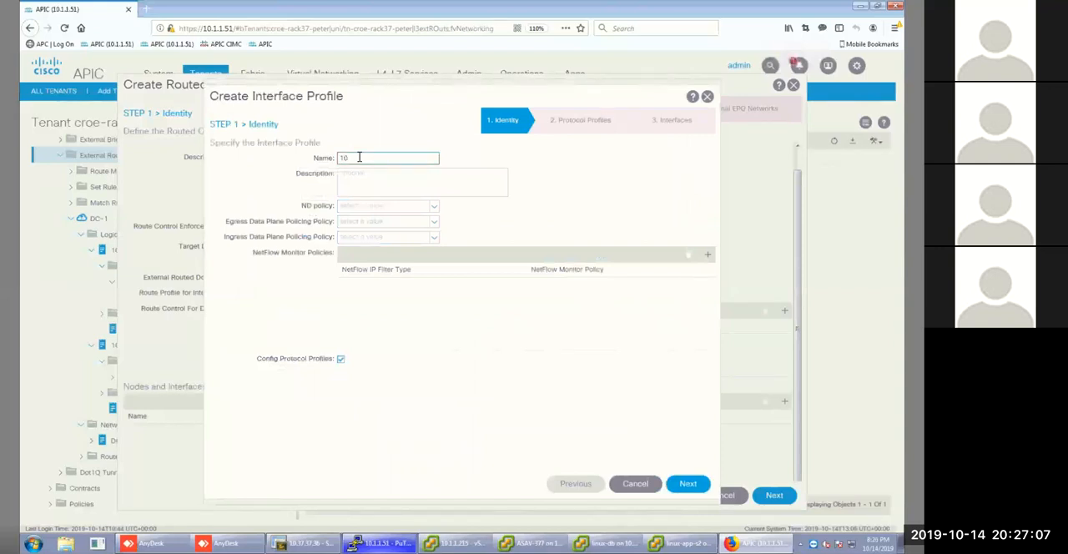
pyautogui.press('BackSpace')
pyautogui.press('BackSpace')
pyautogui.write('103')
pyautogui.click(687, 484)
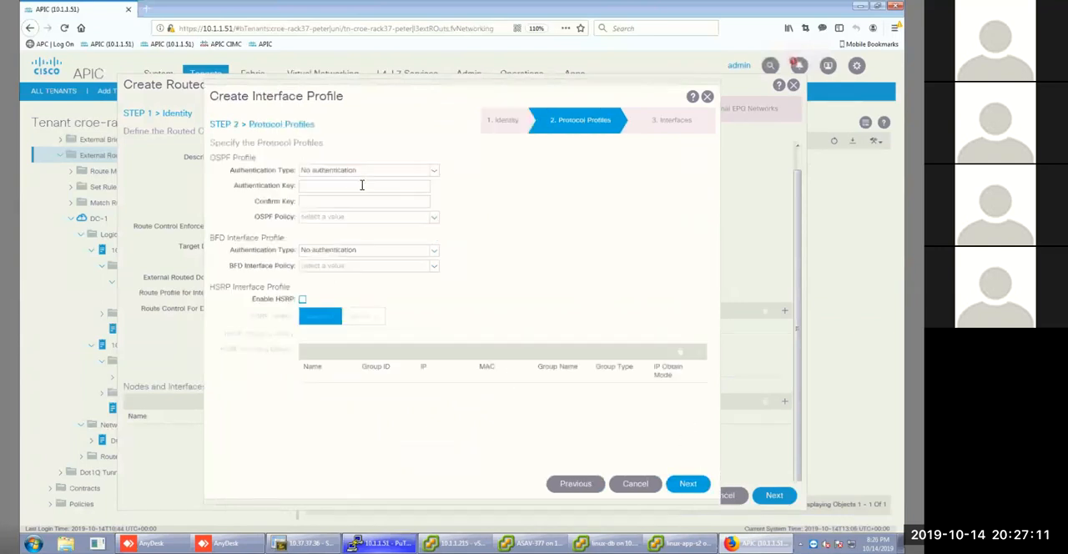
# Assign the p2p OSPF policy to interface profile 103 and continue to the interface definitions.
pyautogui.click(434, 217)
pyautogui.click(357, 259)
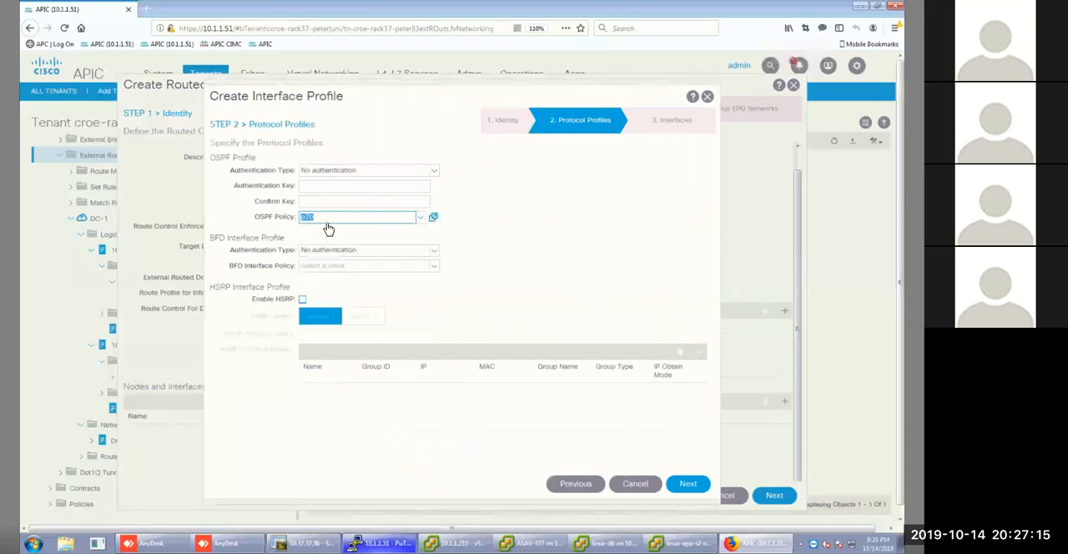
pyautogui.click(690, 485)
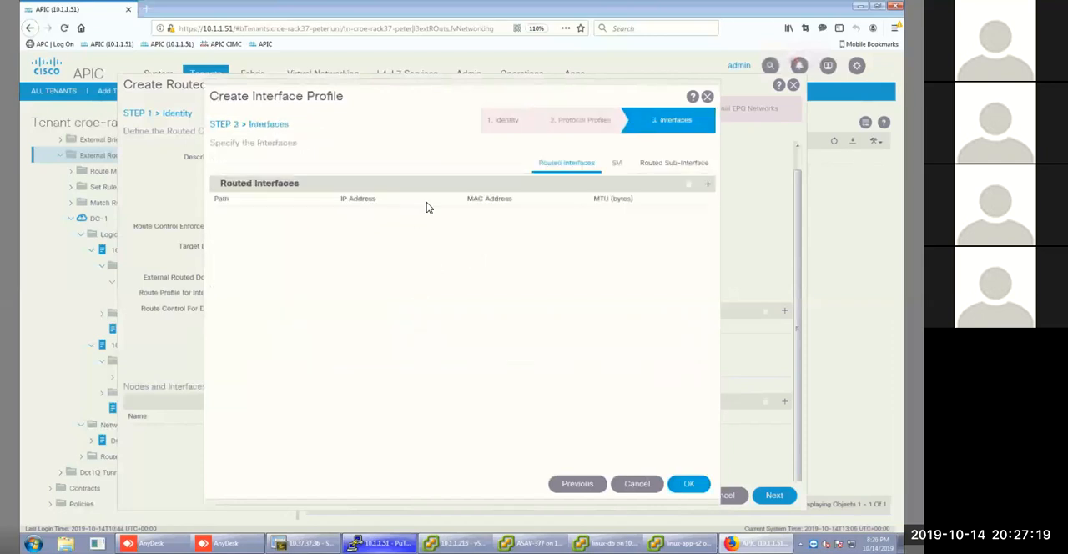
# Add a routed interface to interface profile 103, selecting node leaf-3 (Node-103) and path eth1/5.
pyautogui.click(709, 185)
pyautogui.click(469, 151)
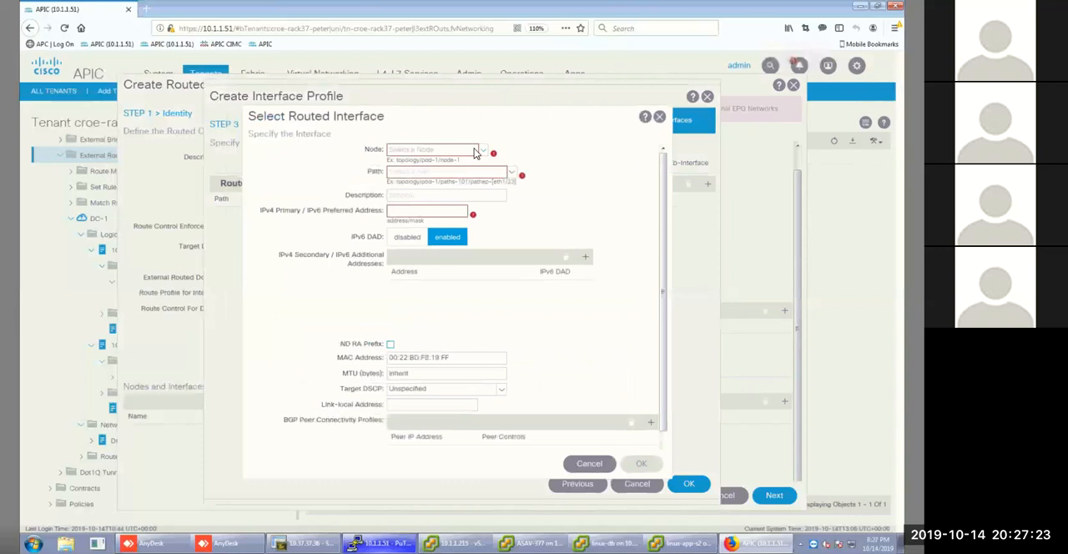
pyautogui.click(484, 150)
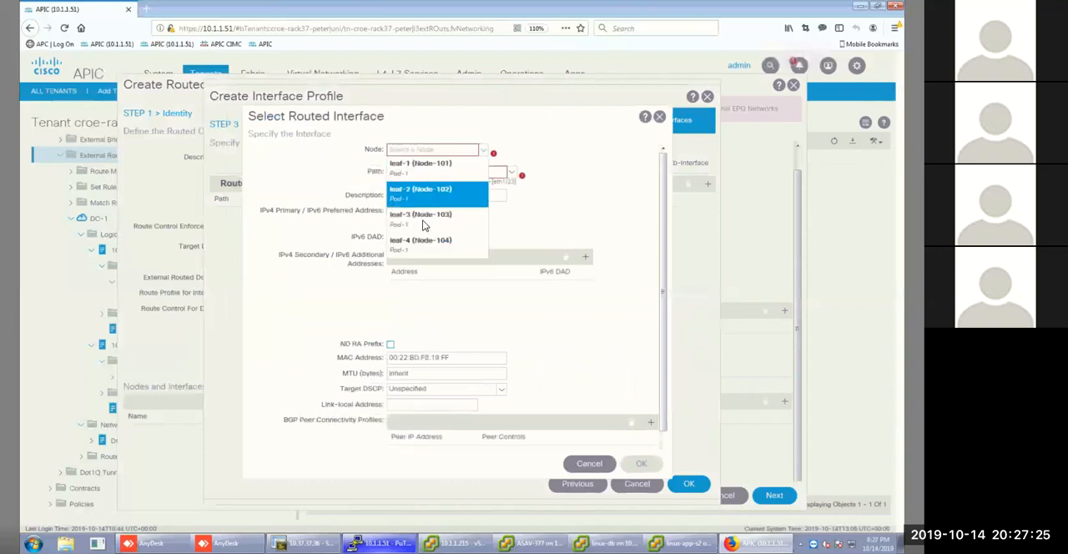
pyautogui.click(458, 210)
pyautogui.click(509, 174)
pyautogui.click(507, 173)
pyautogui.click(511, 173)
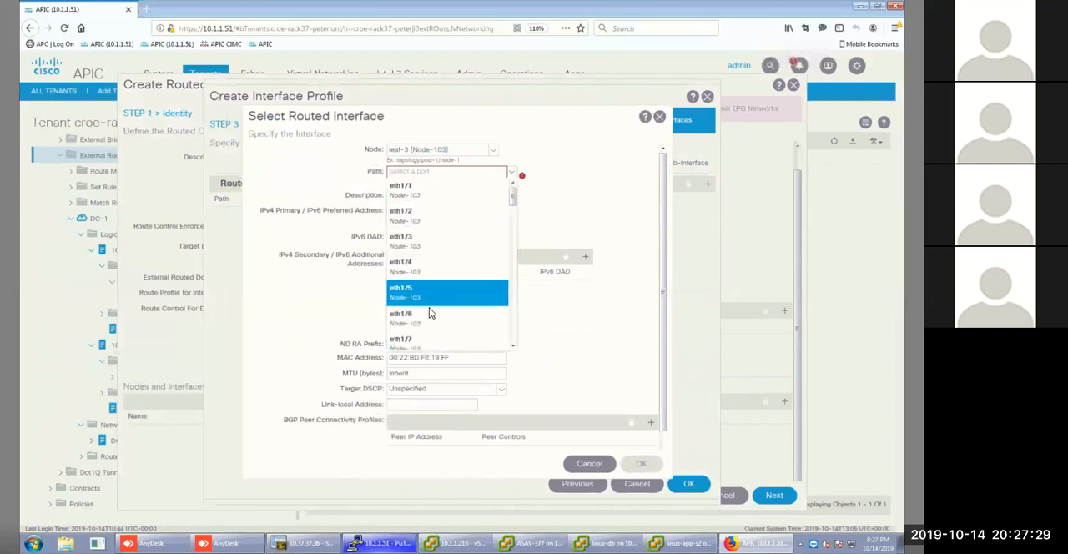
pyautogui.click(423, 298)
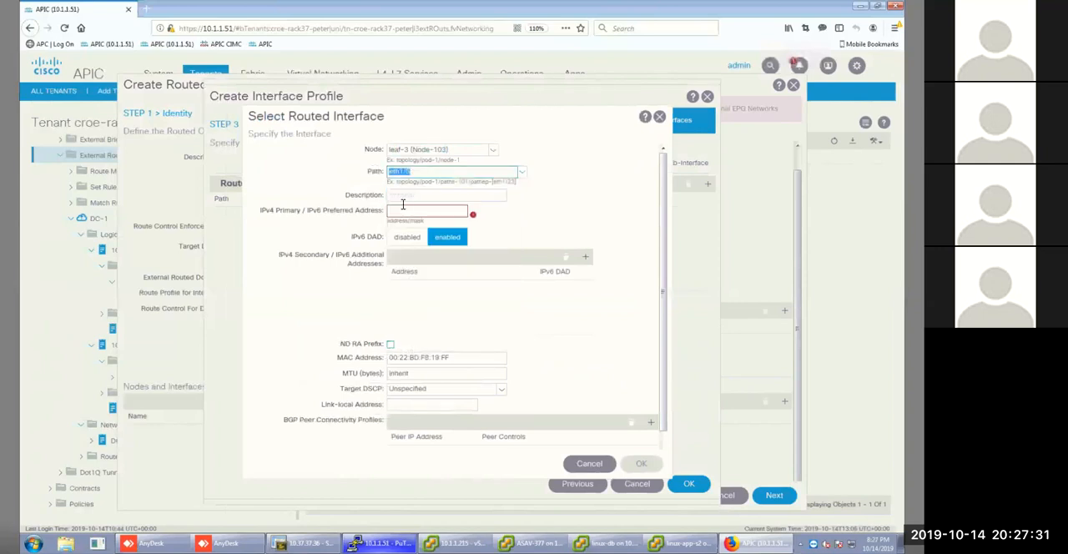
# Set the routed interface's IPv4 primary address to 10.3.0.5/30 and save interface profile 103 with its node profile.
pyautogui.click(409, 210)
pyautogui.write('10')
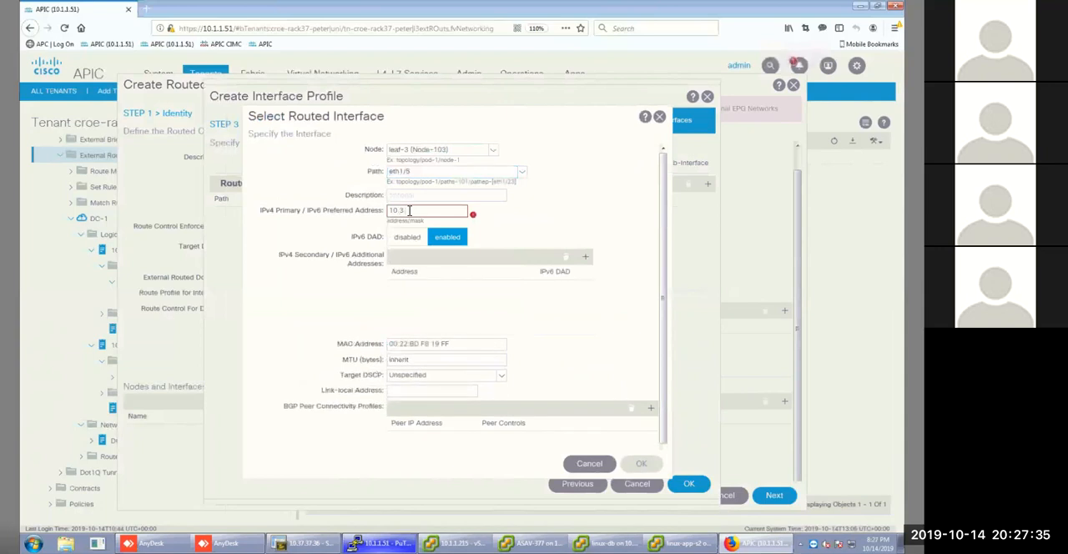
pyautogui.write('.3.0.5/30')
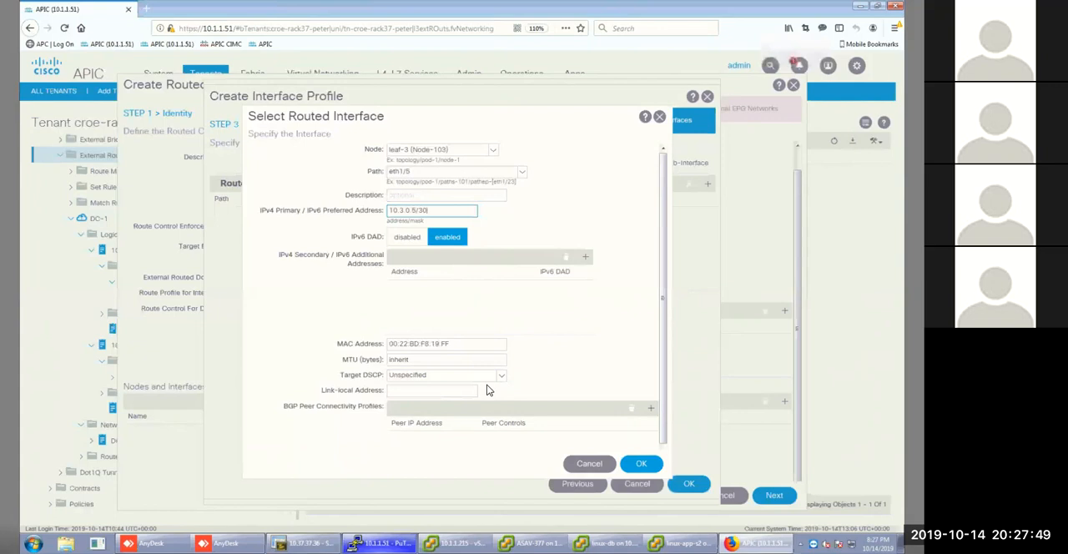
pyautogui.click(634, 464)
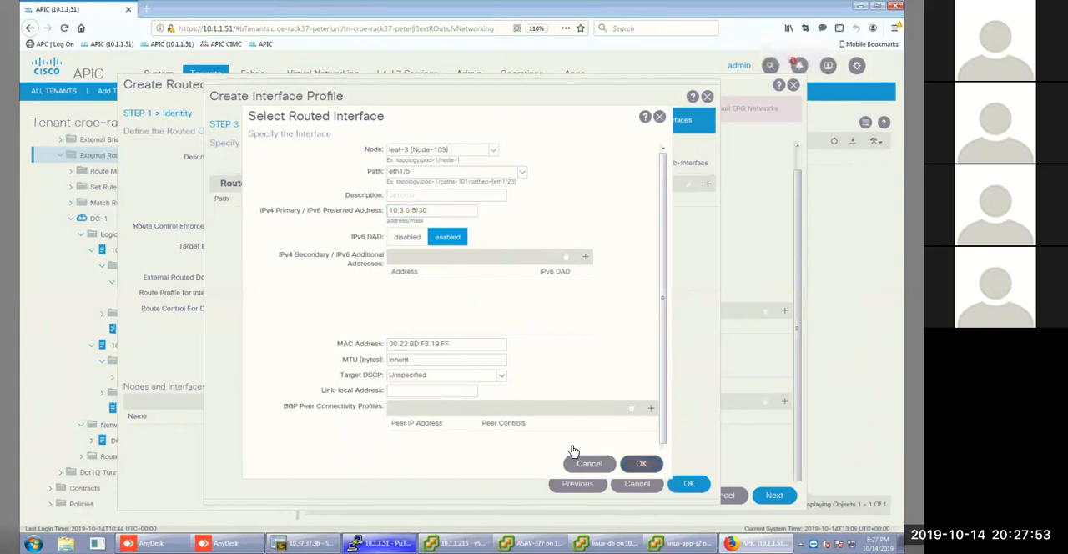
pyautogui.click(688, 483)
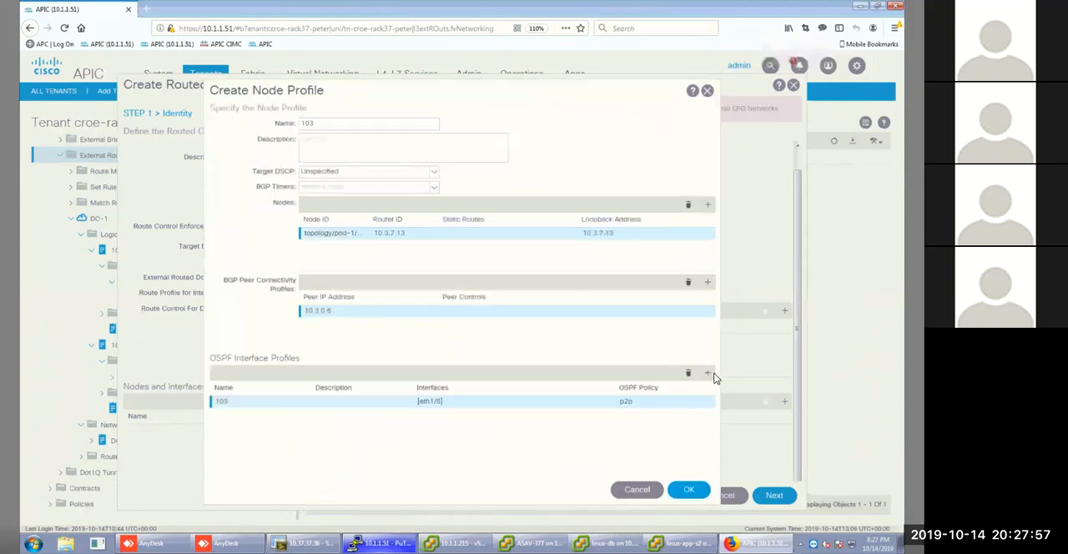
pyautogui.click(692, 490)
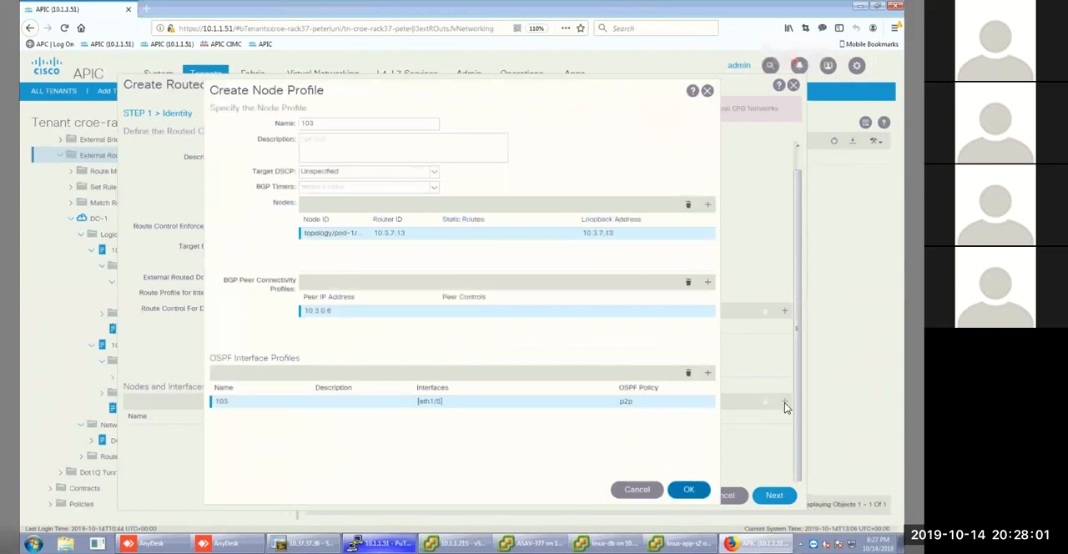
# Start a node profile named 104 and add leaf-4 (Node-104) with router ID 10.3.7.14, keeping the router ID as loopback address.
pyautogui.click(785, 405)
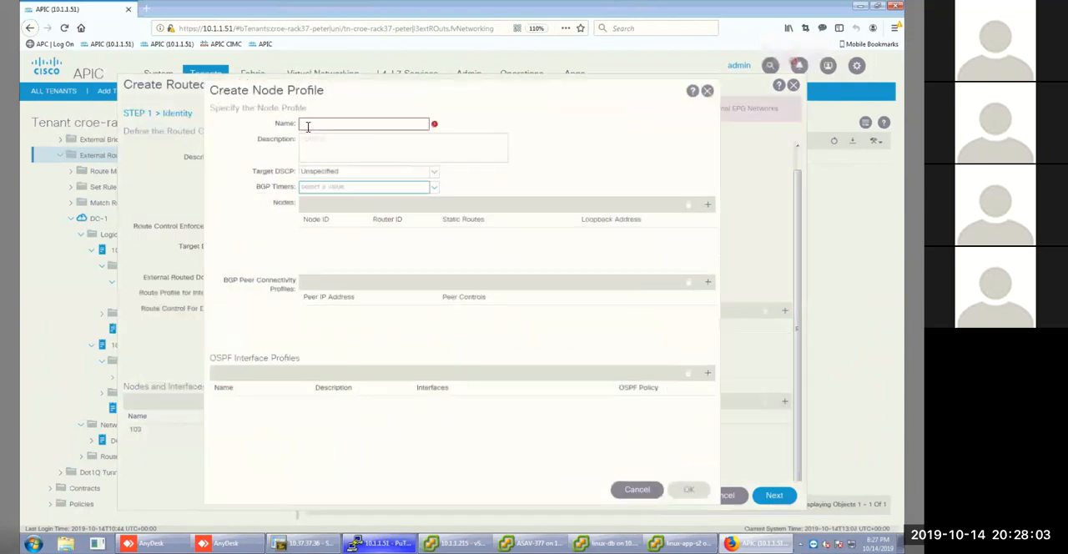
pyautogui.write('104')
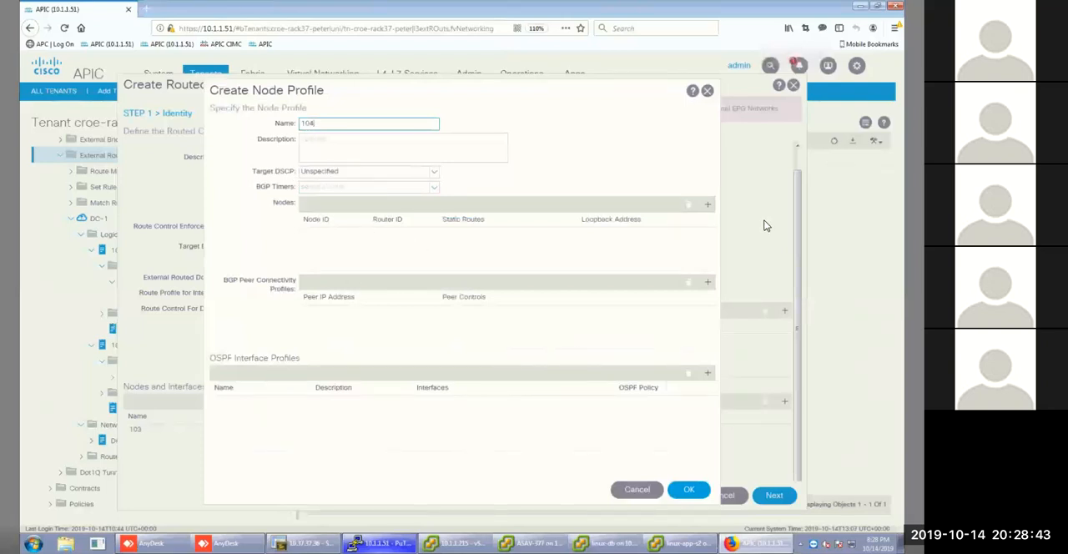
pyautogui.click(708, 205)
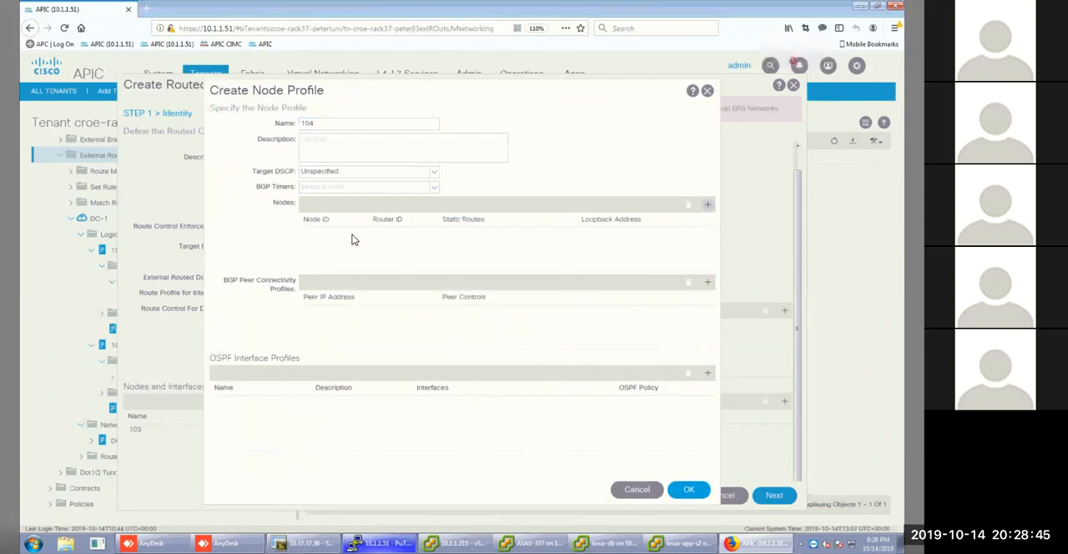
pyautogui.click(384, 153)
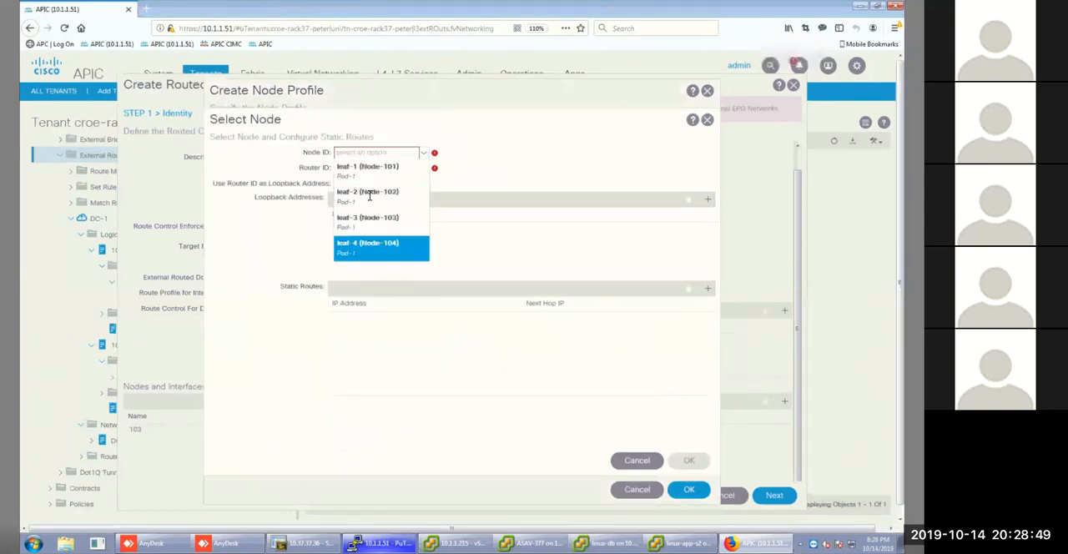
pyautogui.click(369, 244)
pyautogui.click(359, 167)
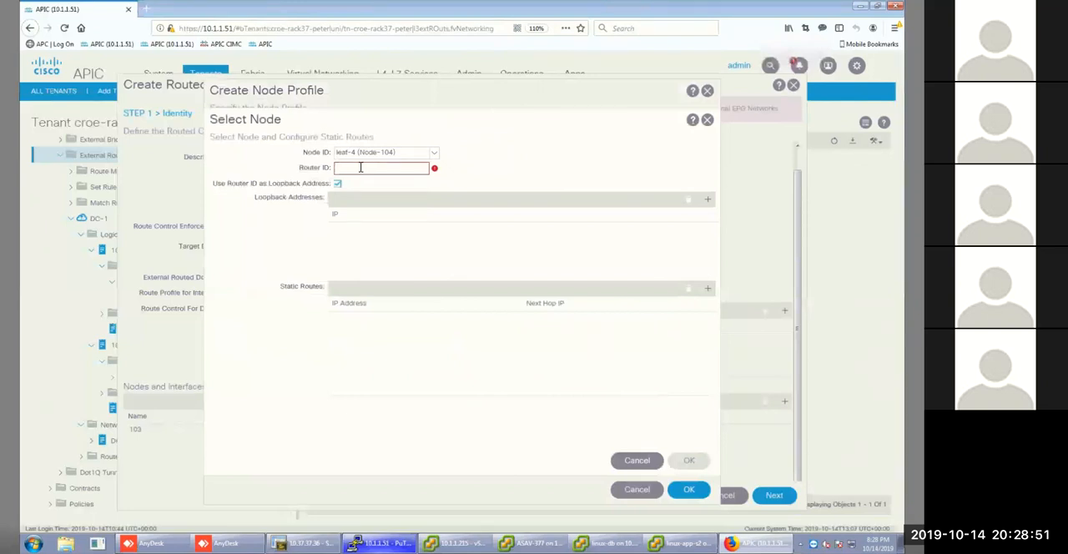
pyautogui.write('10.3.7')
pyautogui.write('.14')
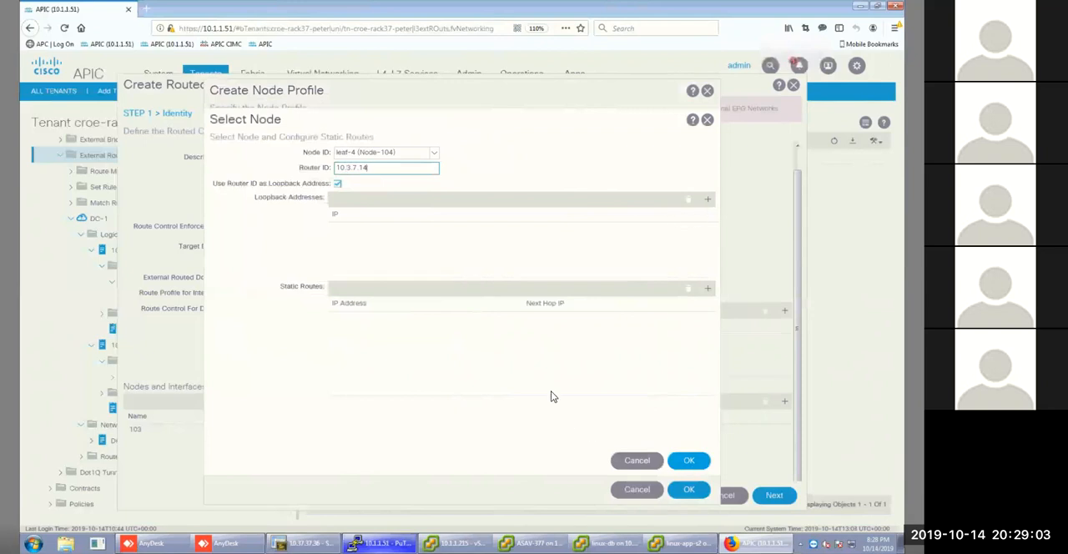
pyautogui.press('Return')
# Add a BGP peer connectivity profile for peer 10.3.0.2 with EBGP multihop TTL 10 and remote AS number 65502.
pyautogui.click(708, 281)
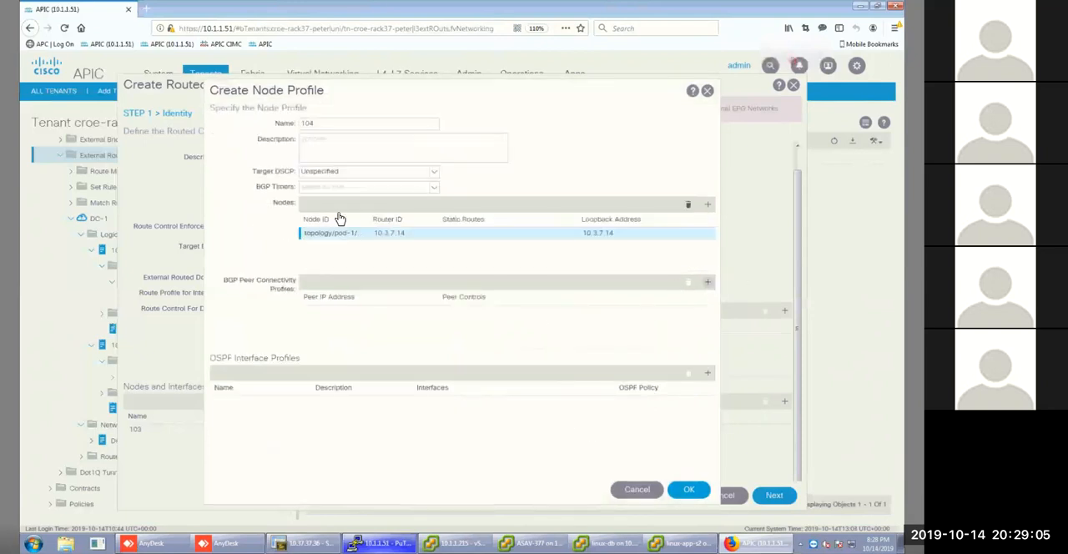
pyautogui.click(391, 130)
pyautogui.write('10.3.0')
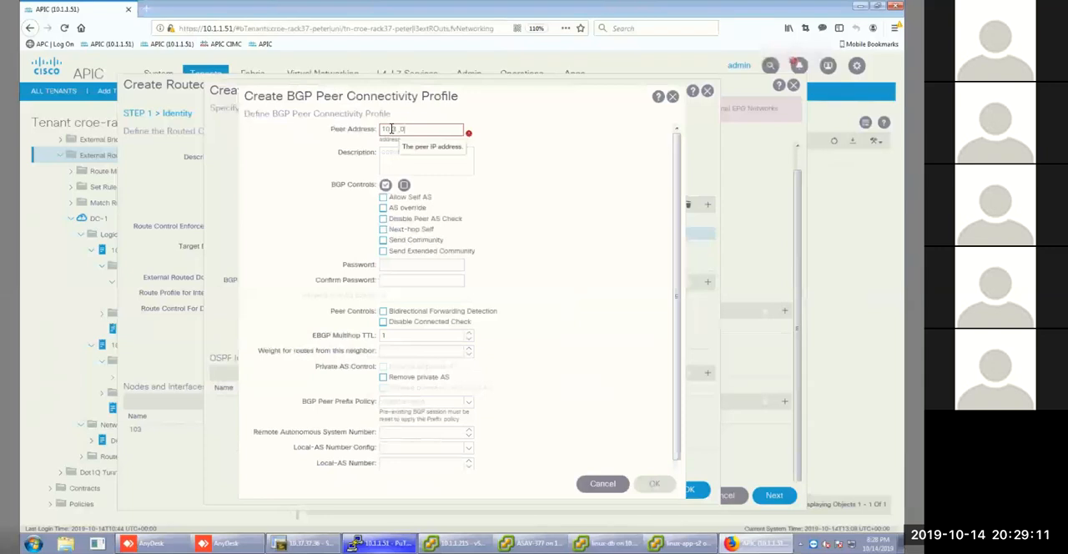
pyautogui.write('.2')
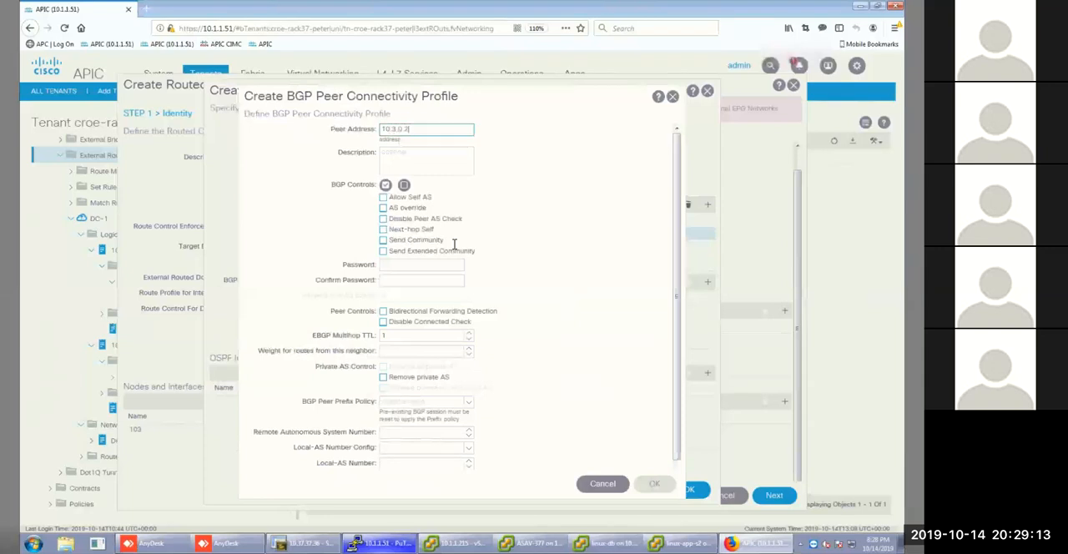
pyautogui.click(402, 335)
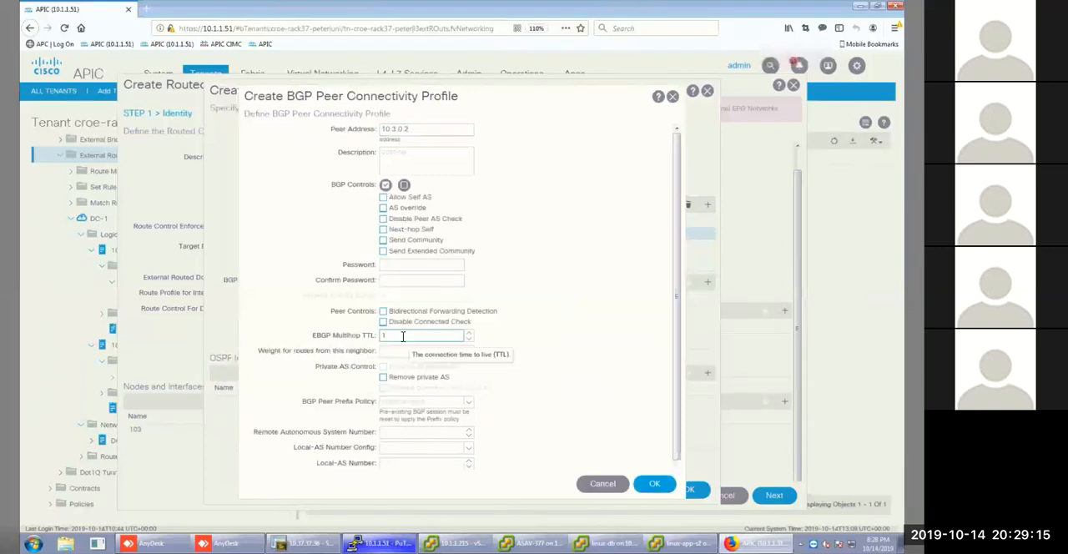
pyautogui.click(401, 431)
pyautogui.write('6550')
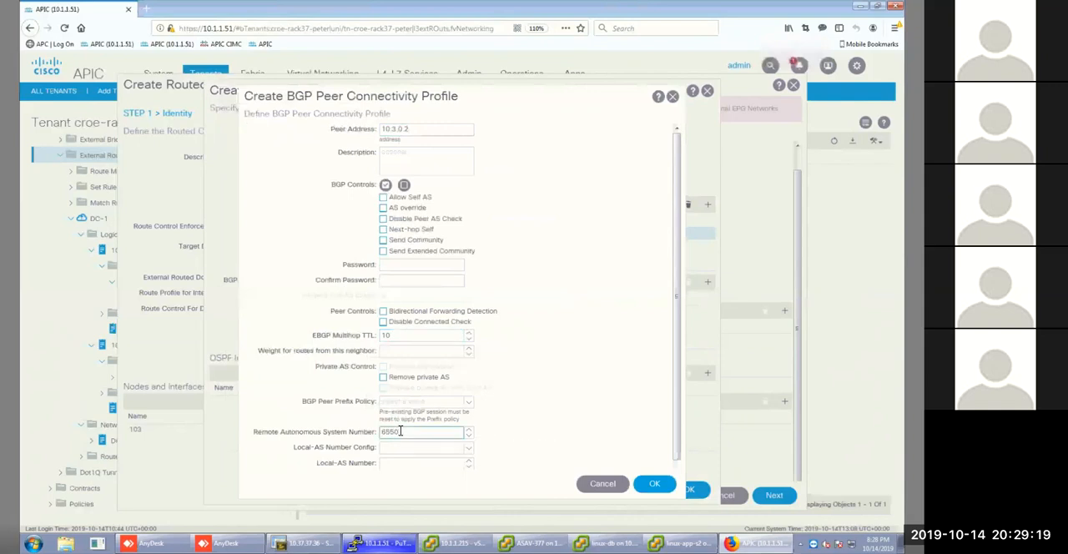
pyautogui.write('2')
pyautogui.scroll(-2, 679, 435)
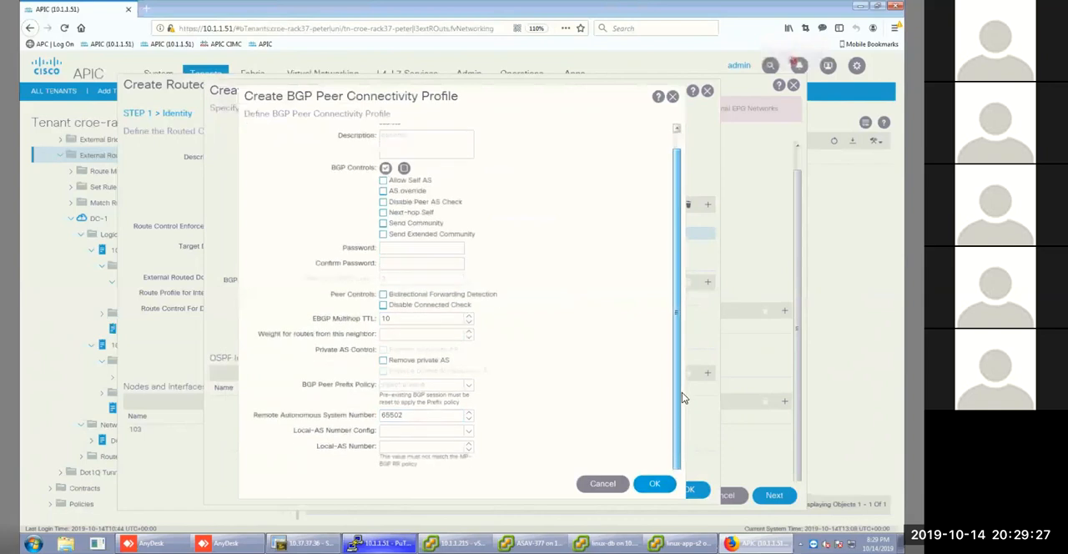
pyautogui.scroll(2, 616, 391)
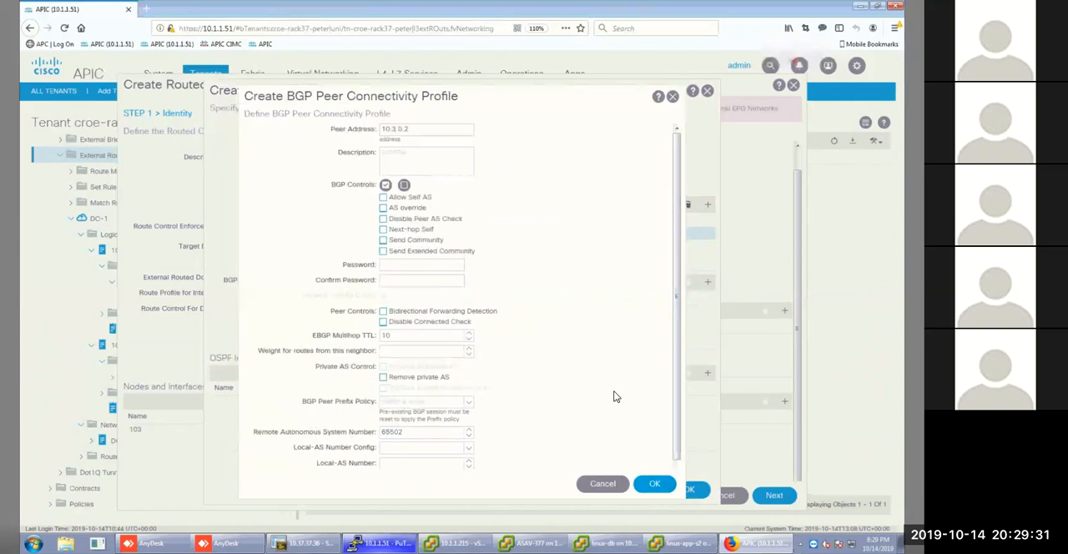
pyautogui.click(656, 489)
pyautogui.click(656, 488)
# Create an OSPF interface profile named 104 and continue to its protocol profiles.
pyautogui.click(708, 372)
pyautogui.click(364, 158)
pyautogui.write('104')
pyautogui.press('Return')
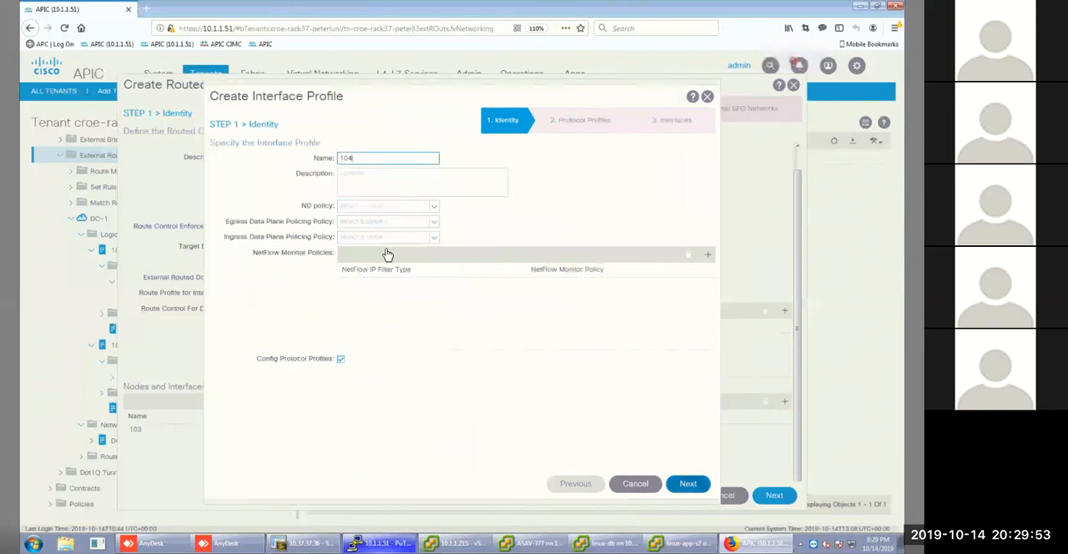
# Assign the p2p OSPF policy to interface profile 104 and continue to the interface definitions.
pyautogui.click(434, 222)
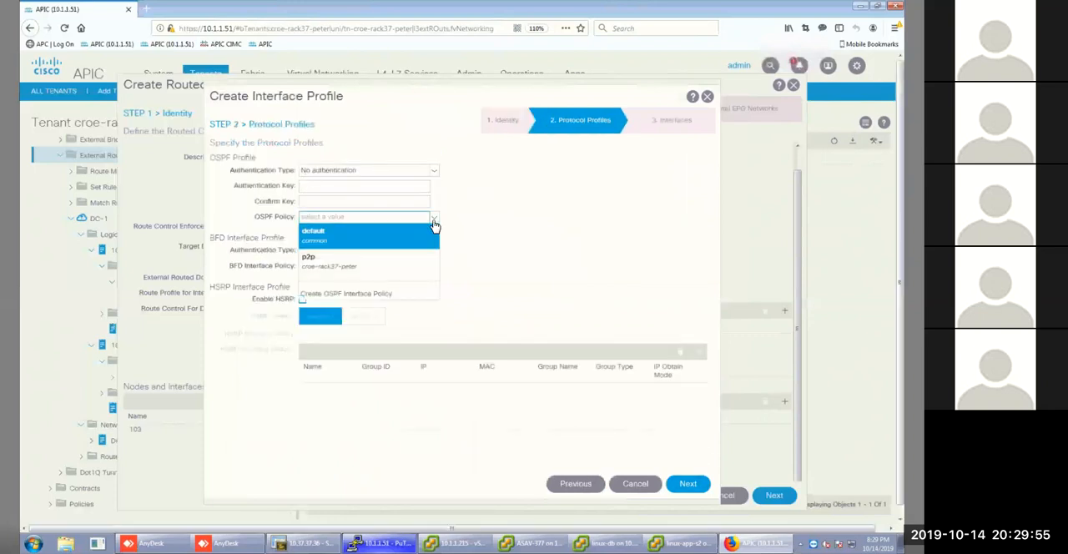
pyautogui.click(398, 262)
pyautogui.click(434, 219)
pyautogui.click(342, 264)
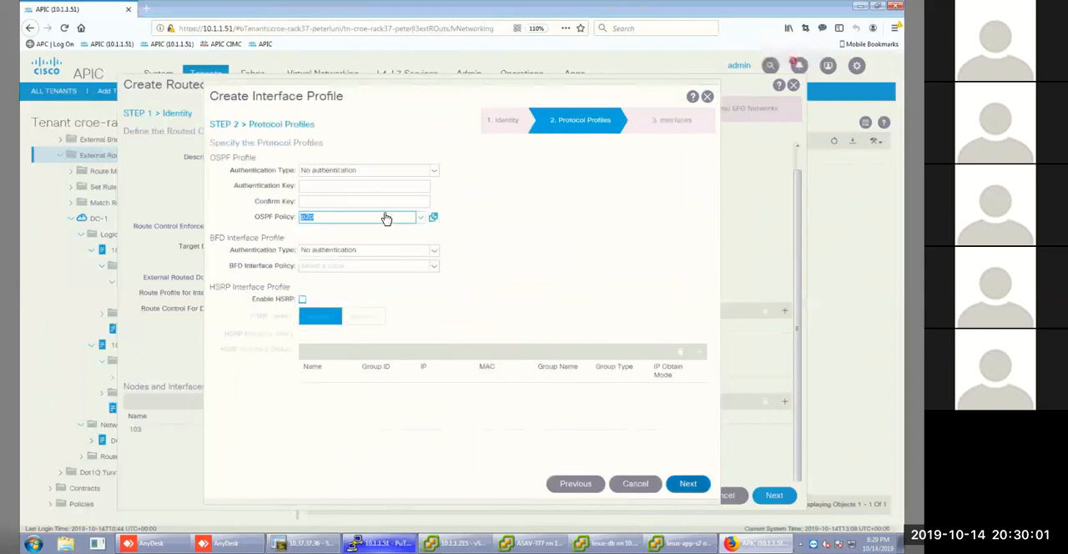
pyautogui.click(692, 483)
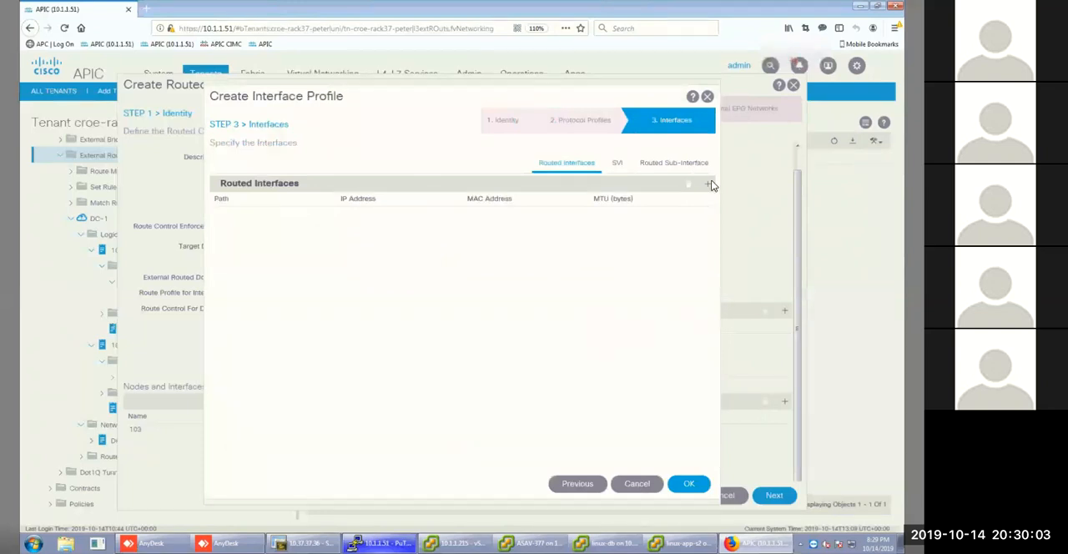
# Add a routed interface to interface profile 104, selecting node leaf-4 (Node-104) and path eth1/5.
pyautogui.click(556, 169)
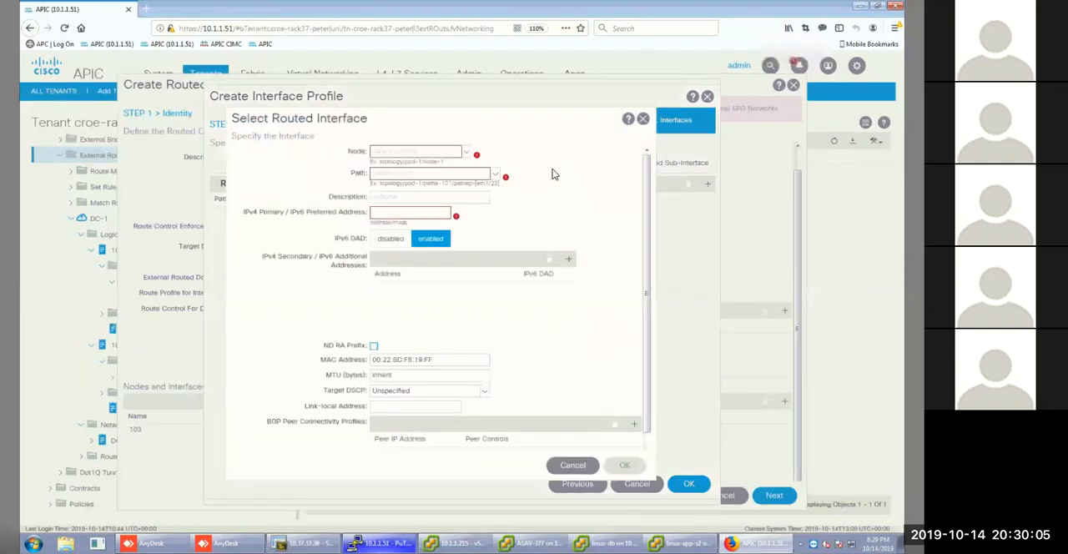
pyautogui.click(468, 165)
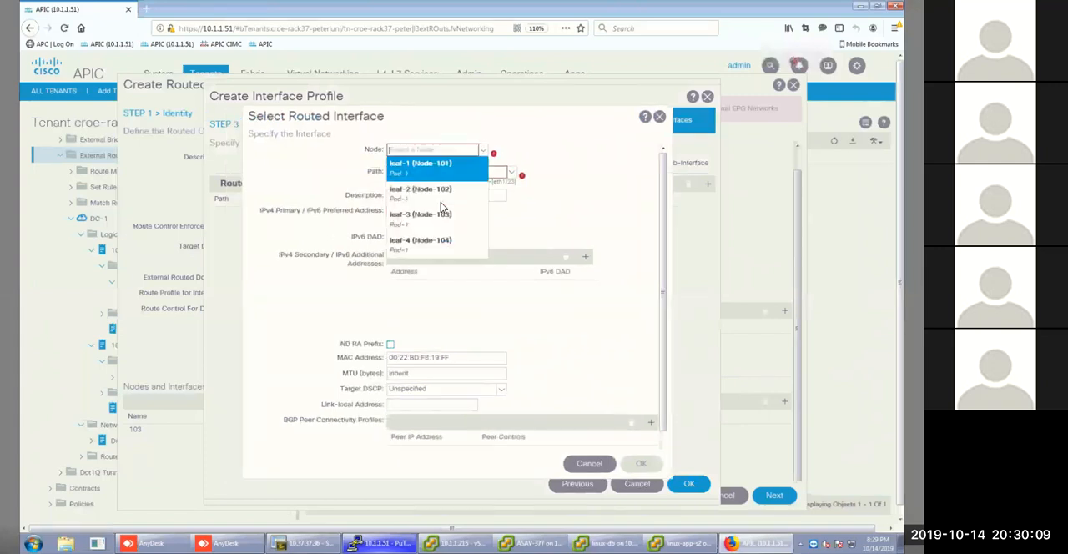
pyautogui.click(430, 243)
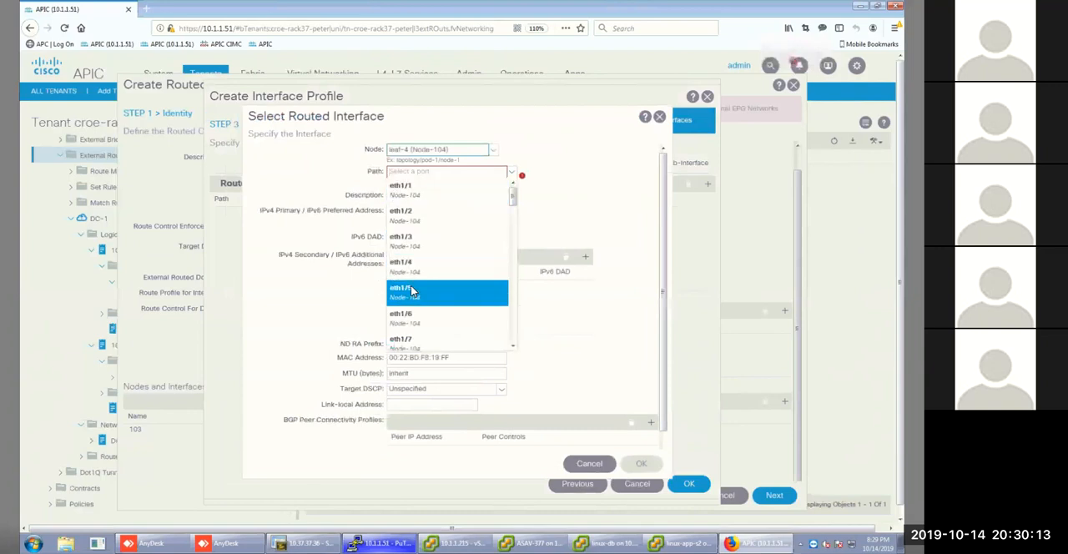
pyautogui.click(410, 203)
# Set the routed interface's IPv4 primary address to 10.3.0.1/30 and save interface profile 104.
pyautogui.click(404, 211)
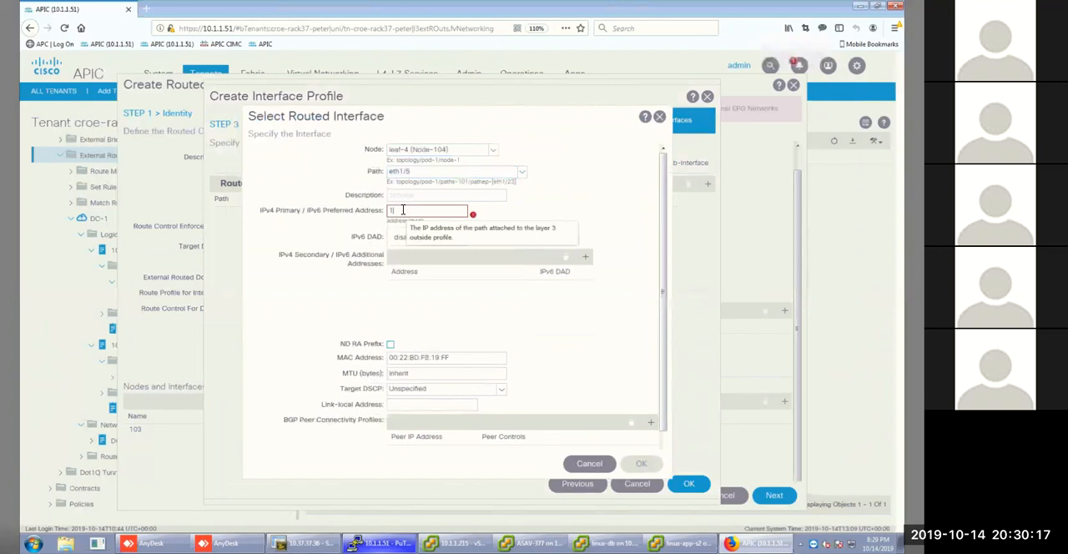
pyautogui.write('10')
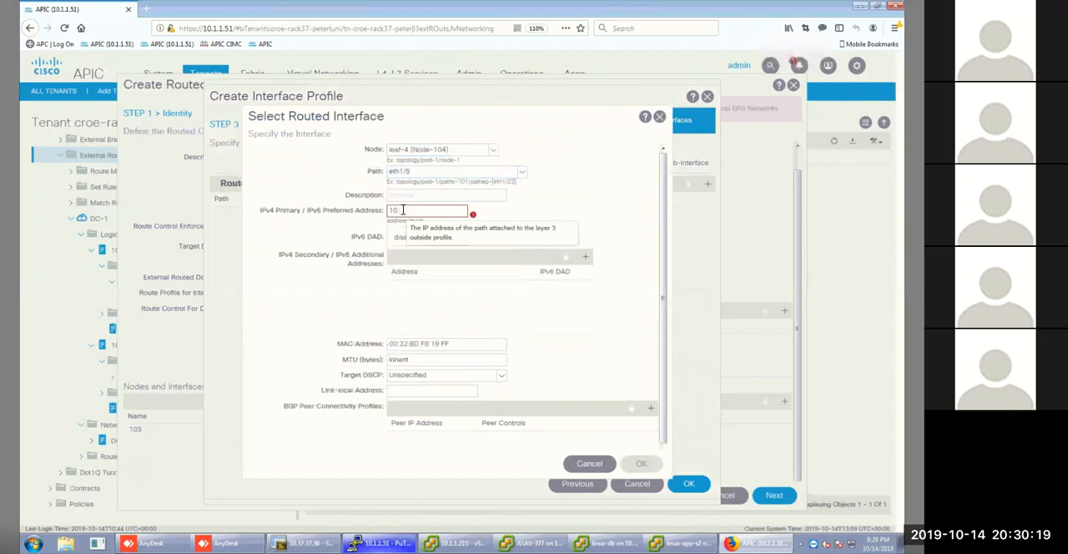
pyautogui.write('.3.9')
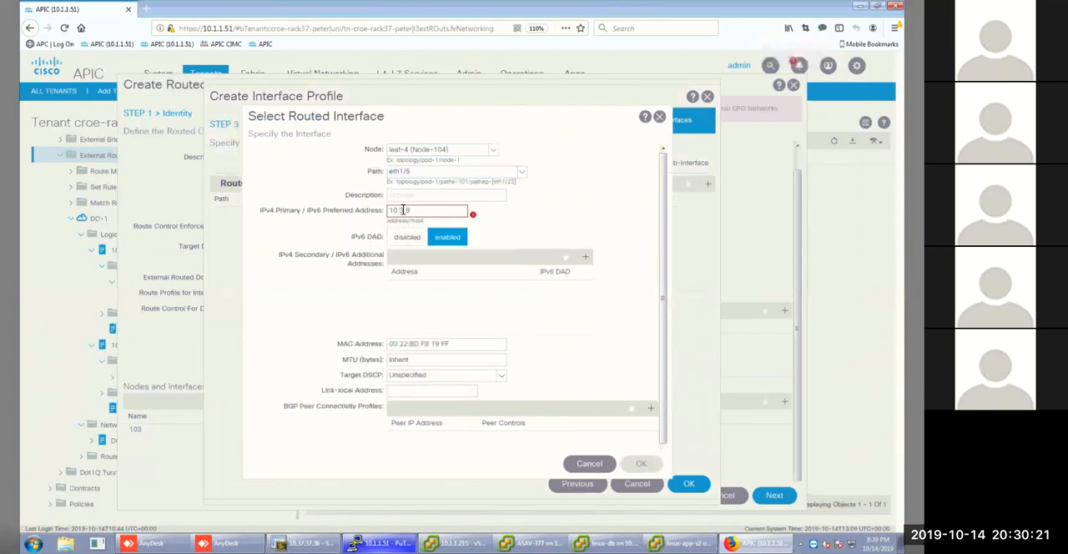
pyautogui.write('0.1/30')
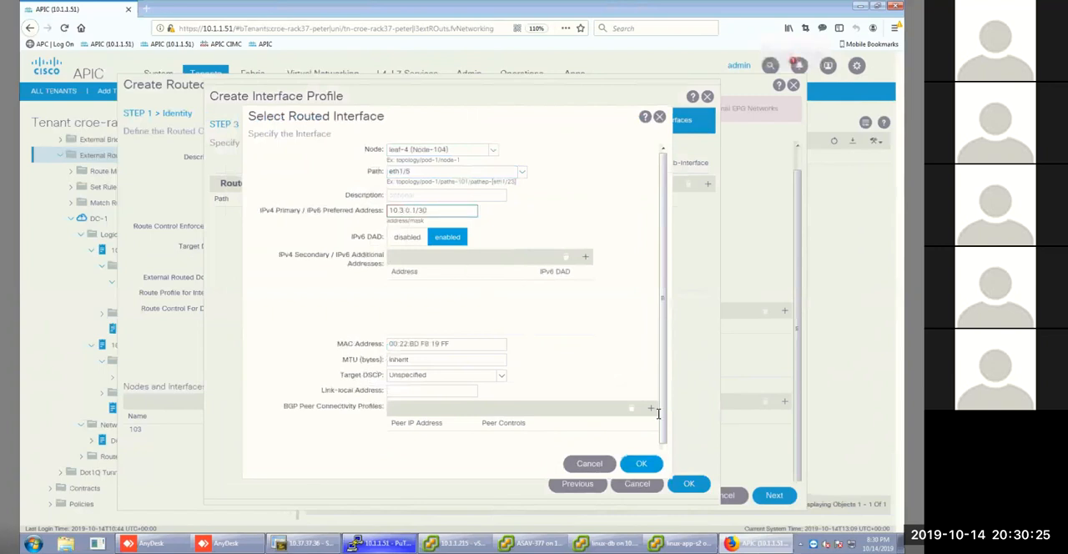
pyautogui.click(643, 465)
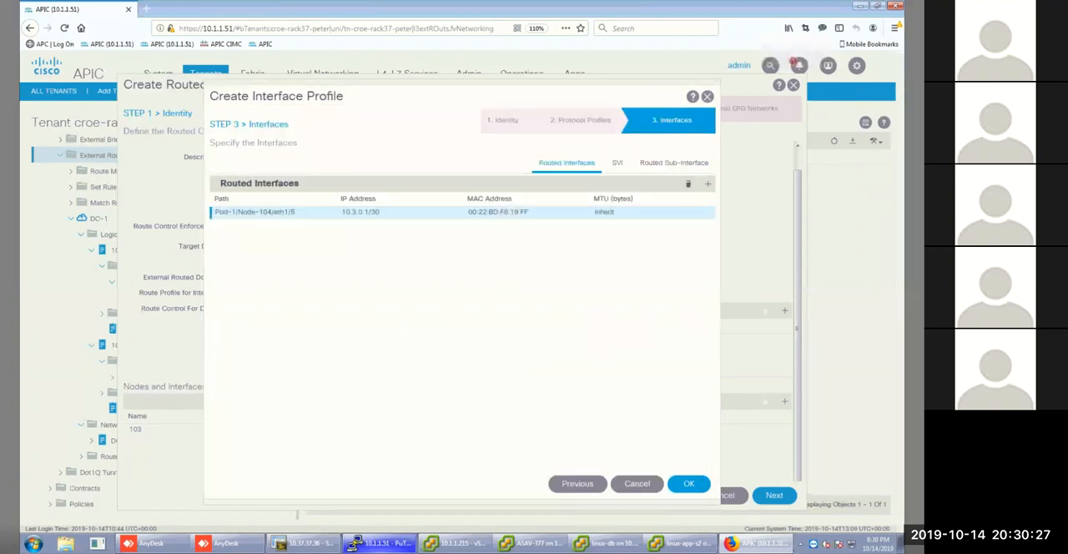
pyautogui.click(689, 491)
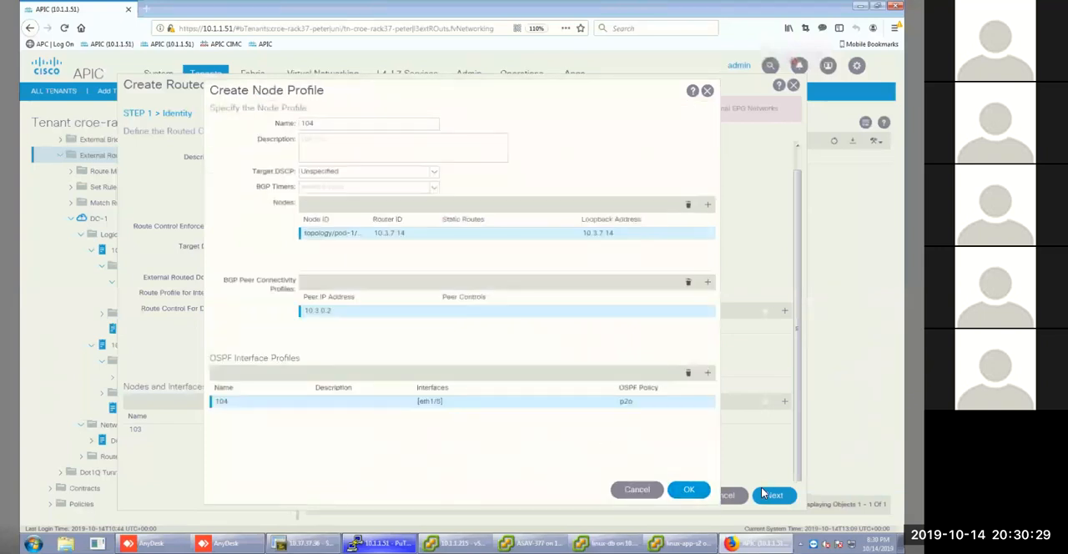
# Save node profile 104, continue to the external EPG networks, and create an external network named DC2-Ext.
pyautogui.click(685, 491)
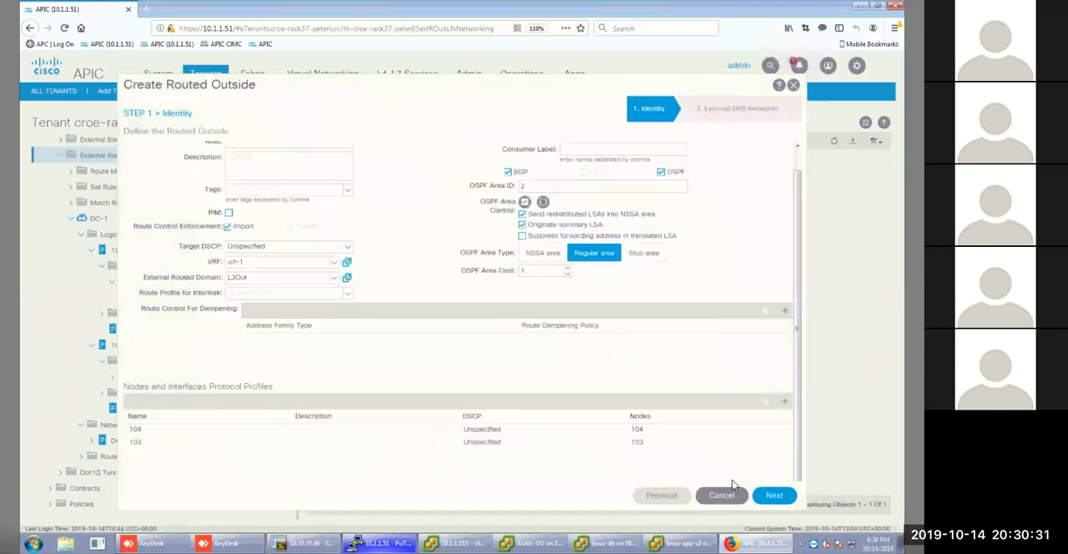
pyautogui.click(775, 496)
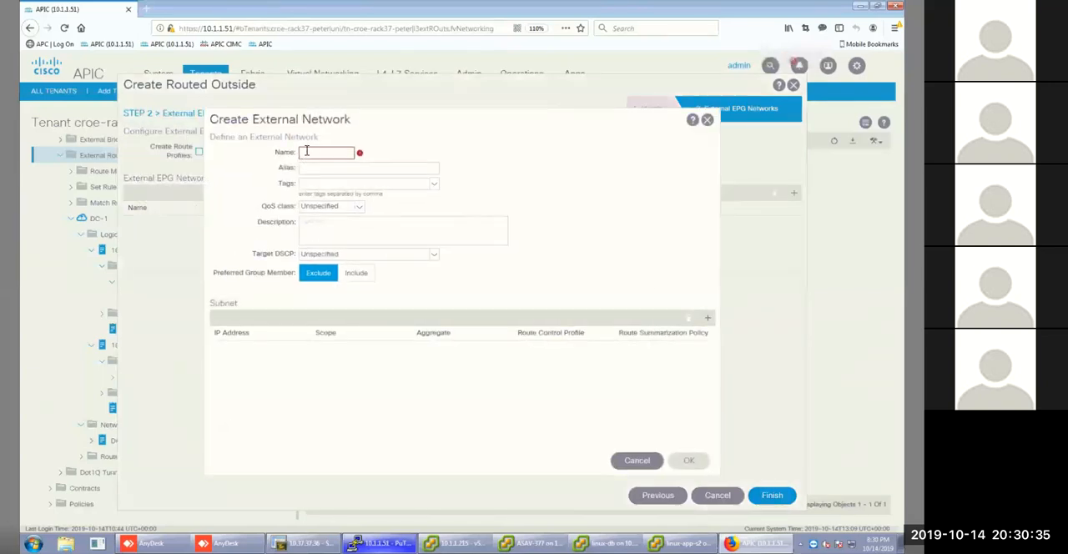
pyautogui.click(307, 152)
pyautogui.write('DC2-Ext')
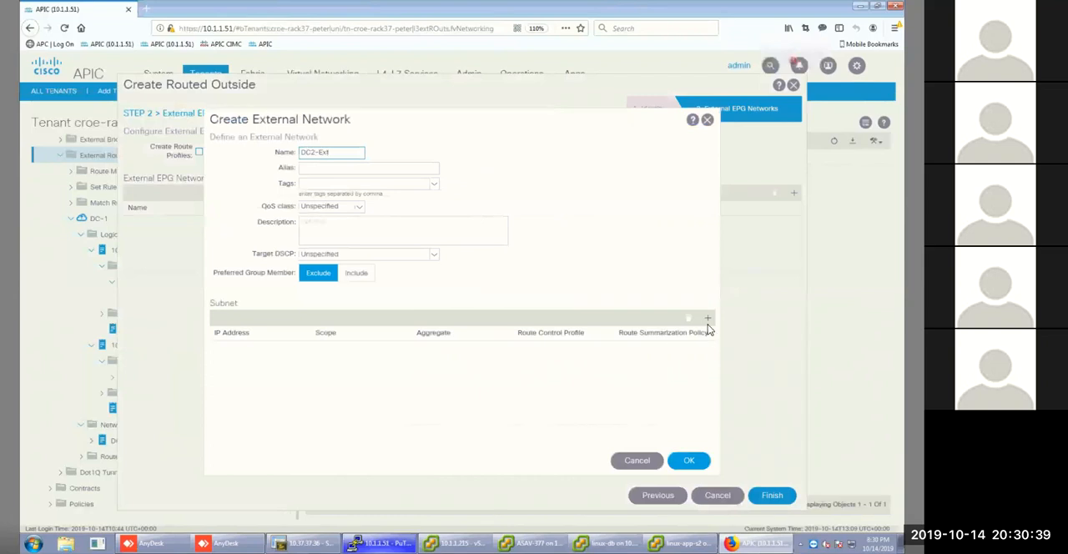
# Add subnet 10.3.10.0/24 to the DC2-Ext network with the Import Route Control Subnet scope also enabled.
pyautogui.click(708, 321)
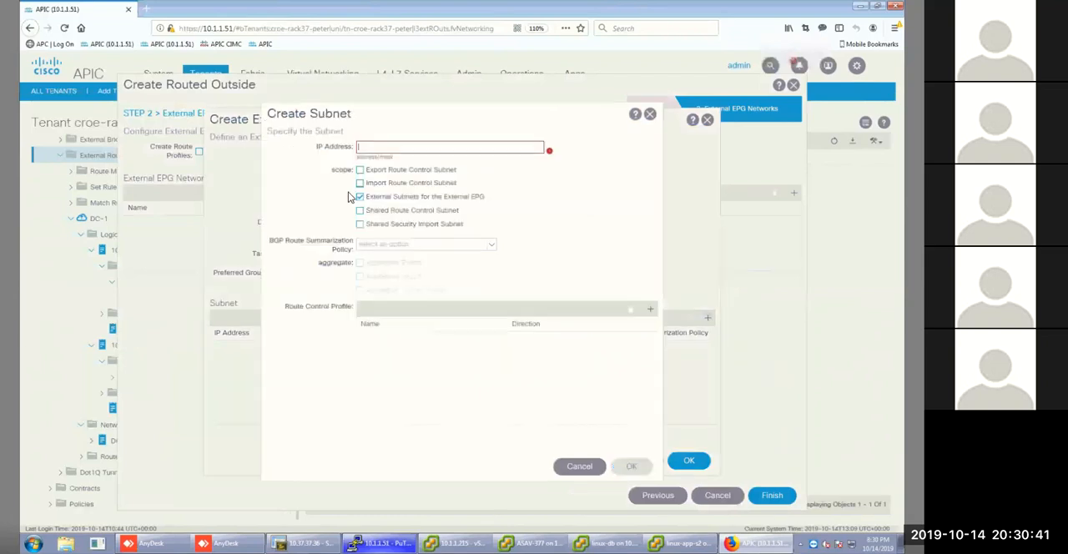
pyautogui.click(360, 184)
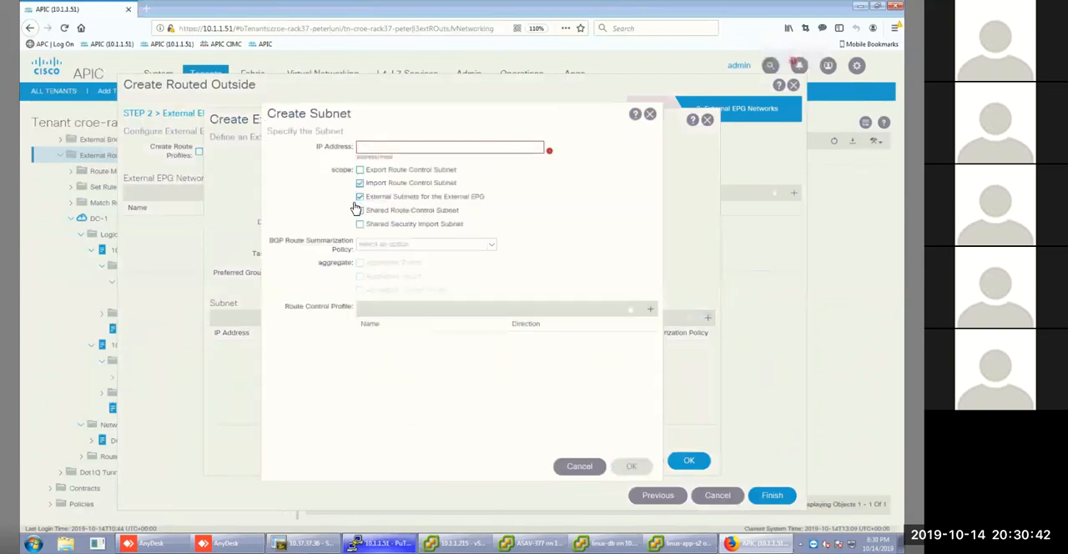
pyautogui.click(387, 147)
pyautogui.write('10.3.0')
pyautogui.press('BackSpace')
pyautogui.write('10/')
pyautogui.write('.0/24')
pyautogui.click(615, 469)
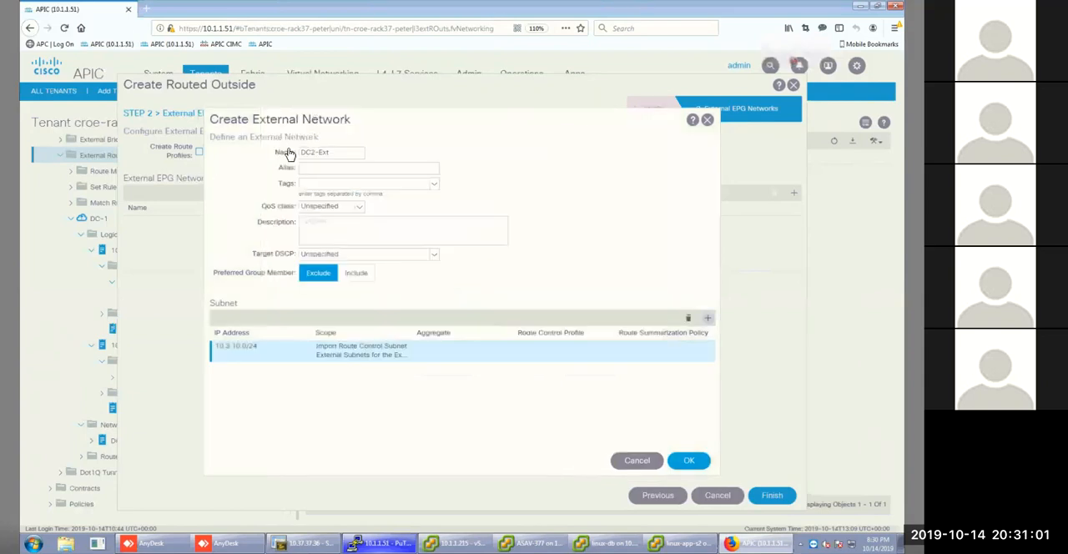
# Add subnet 10.3.11.0/24 to DC2-Ext with Import Route Control Subnet also enabled, then save the network and finish the routed outside.
pyautogui.click(360, 182)
pyautogui.click(373, 148)
pyautogui.write('10.3.11.0/')
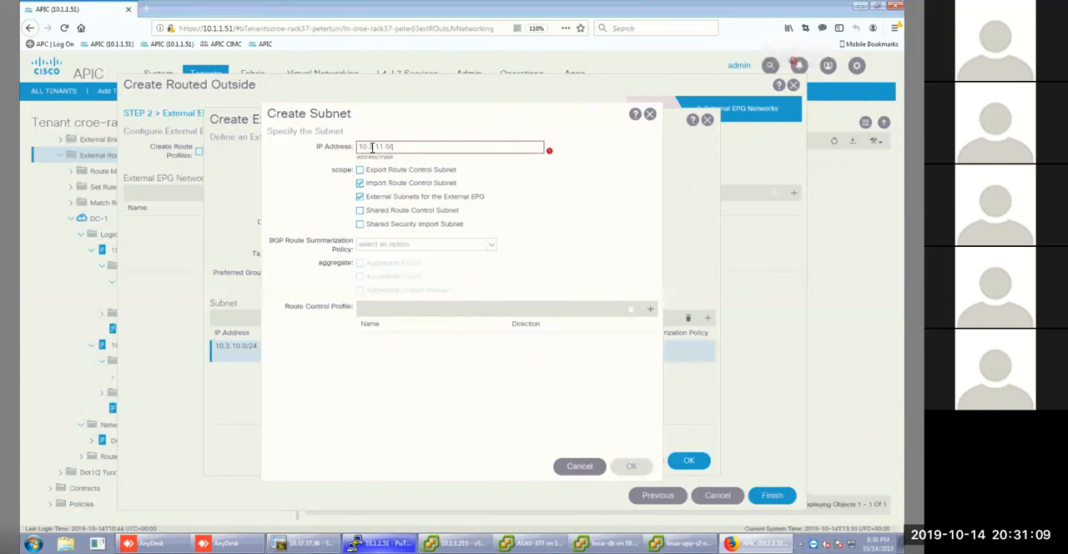
pyautogui.write('25')
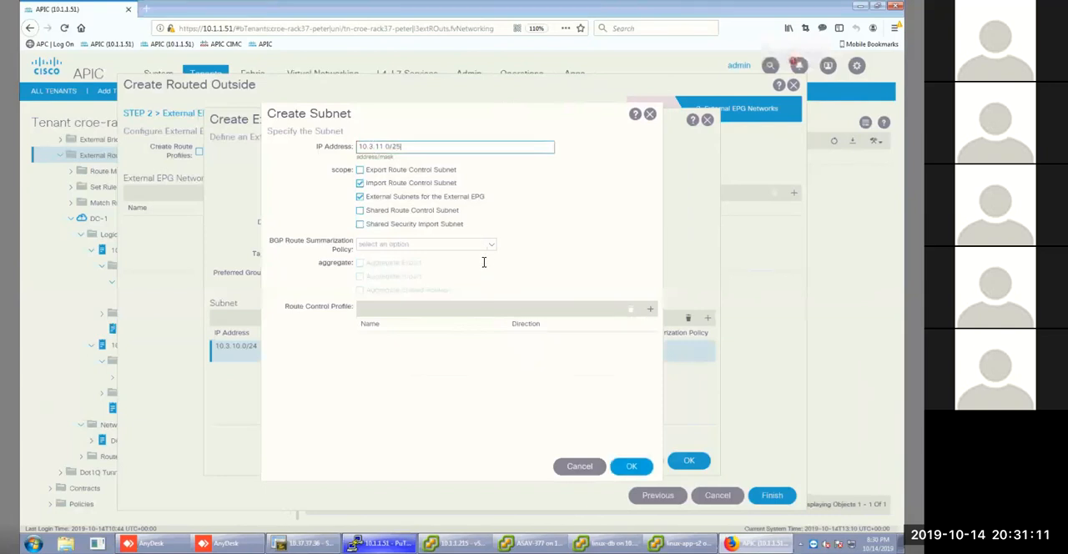
pyautogui.write('4')
pyautogui.click(633, 465)
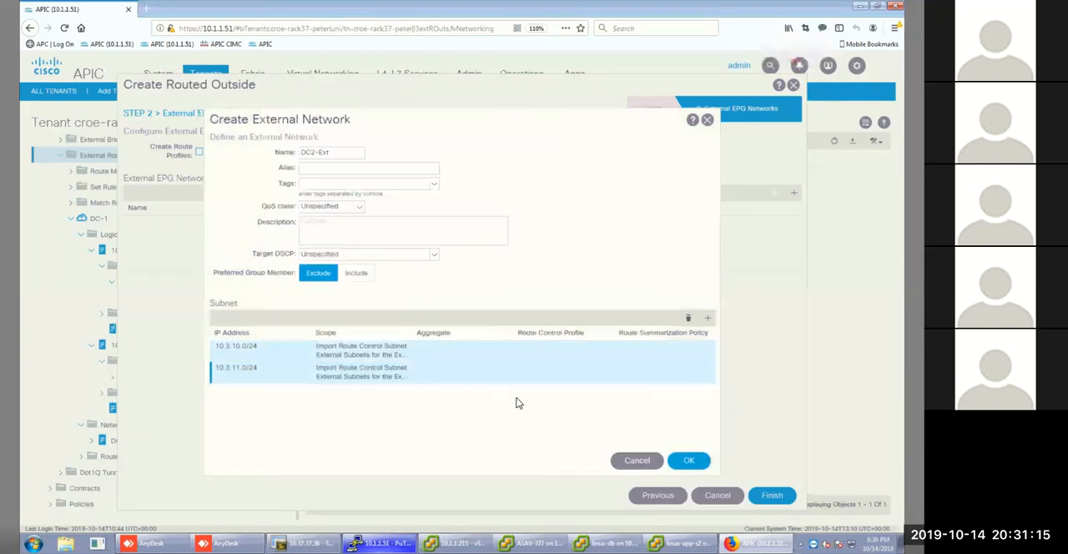
pyautogui.click(695, 468)
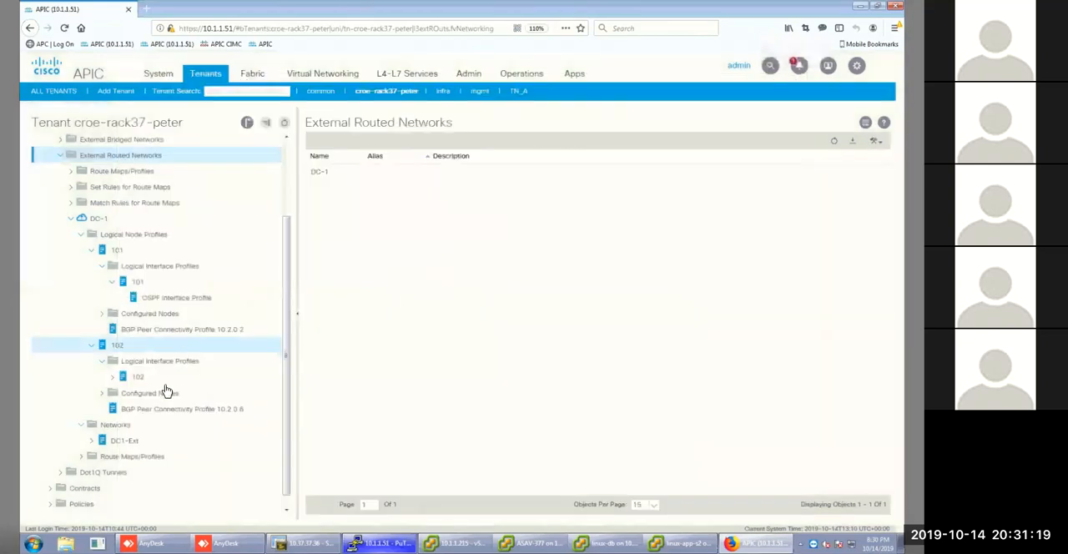
# Expand the DC-2 routed outside down to the interface profile under logical node profile 103.
pyautogui.scroll(2, 167, 389)
pyautogui.scroll(-4, 100, 405)
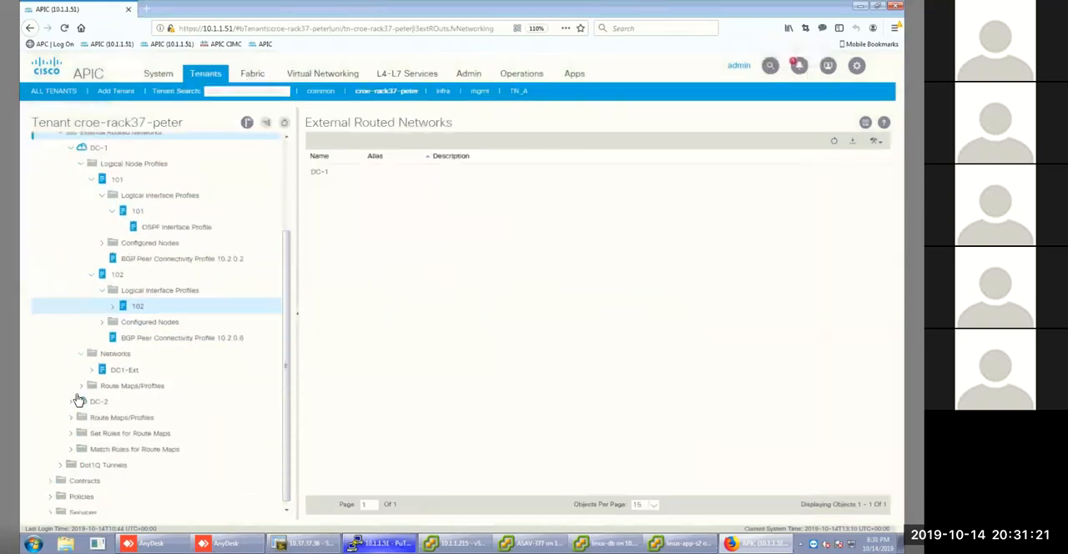
pyautogui.click(72, 401)
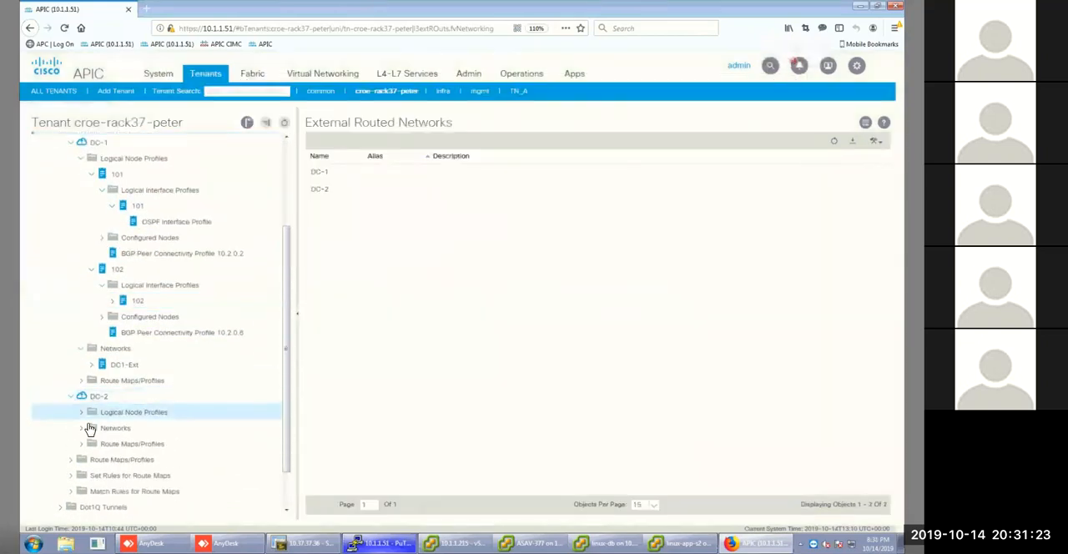
pyautogui.scroll(-1, 83, 422)
pyautogui.scroll(-1, 81, 419)
pyautogui.click(80, 411)
pyautogui.click(81, 371)
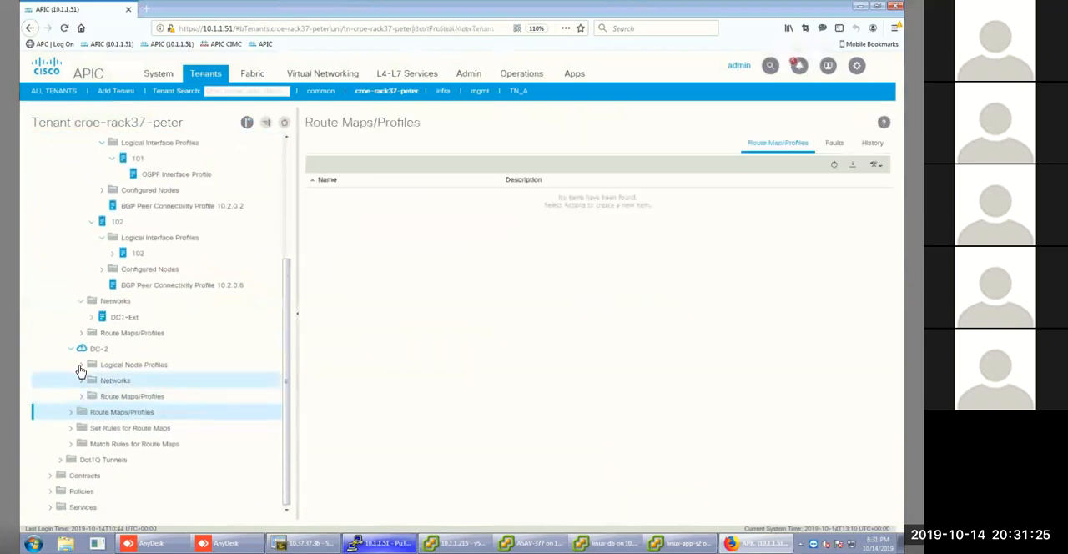
pyautogui.click(90, 380)
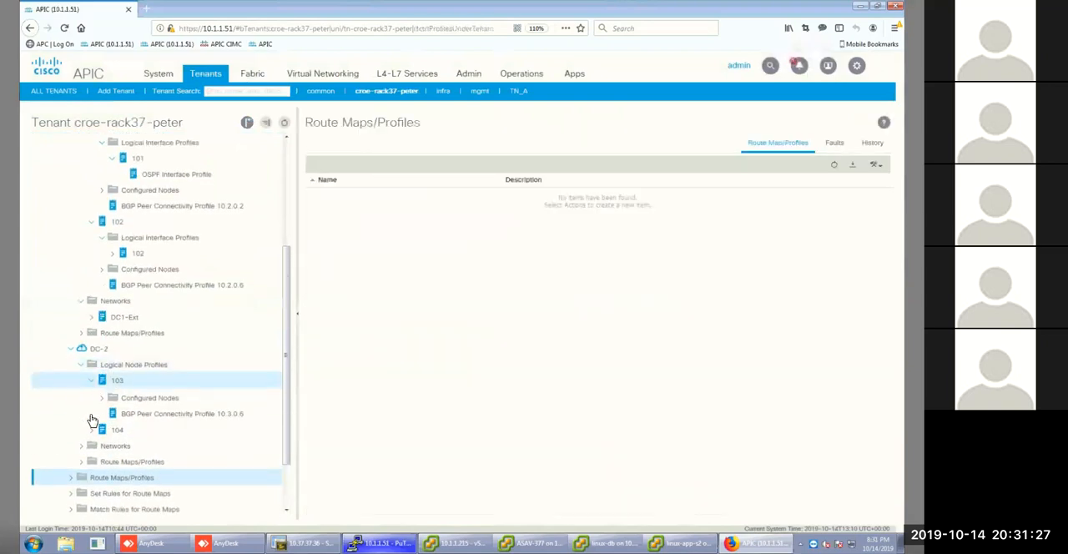
pyautogui.click(101, 398)
pyautogui.click(112, 415)
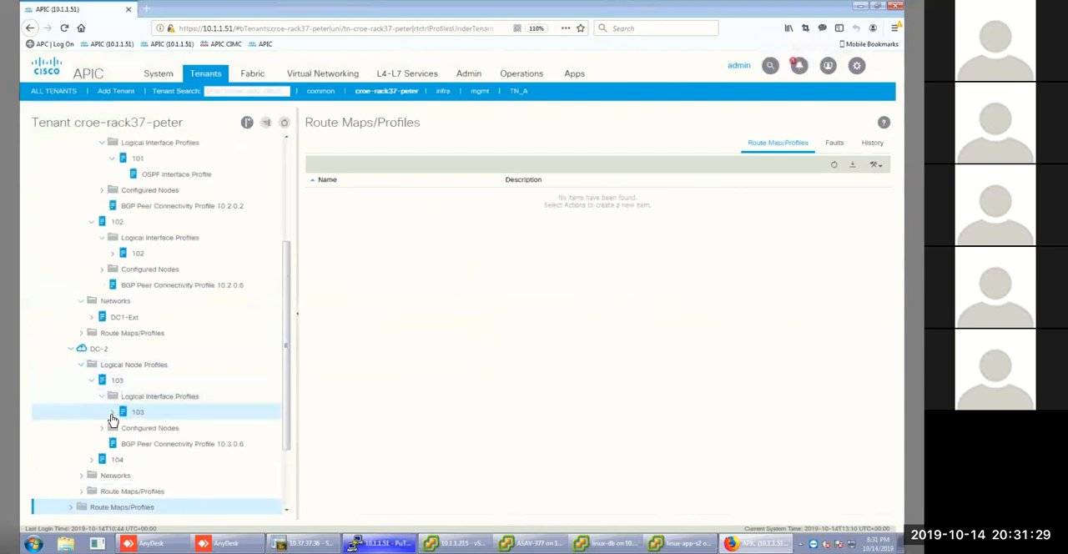
pyautogui.click(148, 428)
# Expand DC-2's node profile 104, view its logical interface profile, and expand configured node-104 to its protocol entries.
pyautogui.click(92, 475)
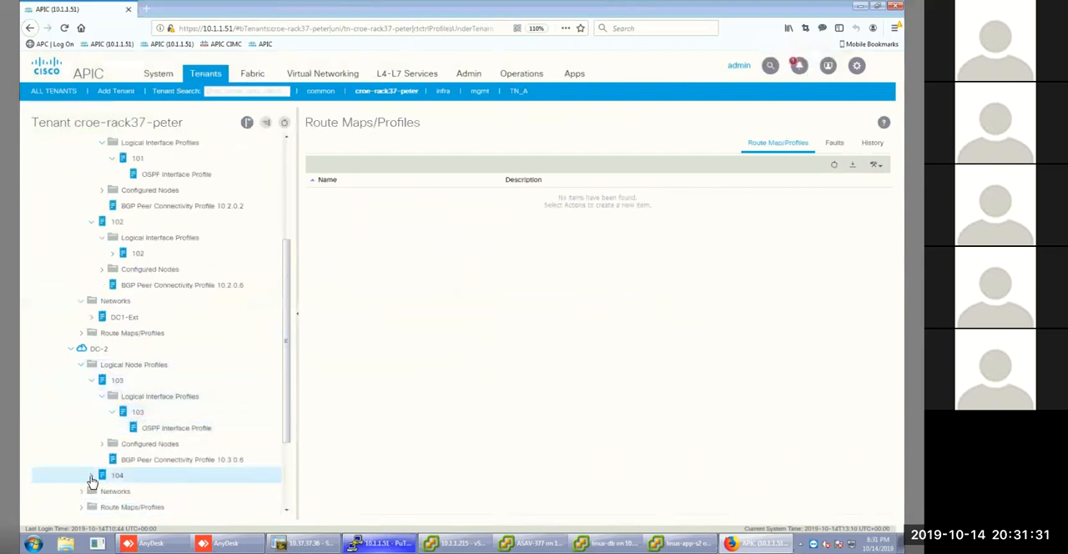
pyautogui.scroll(-3, 121, 442)
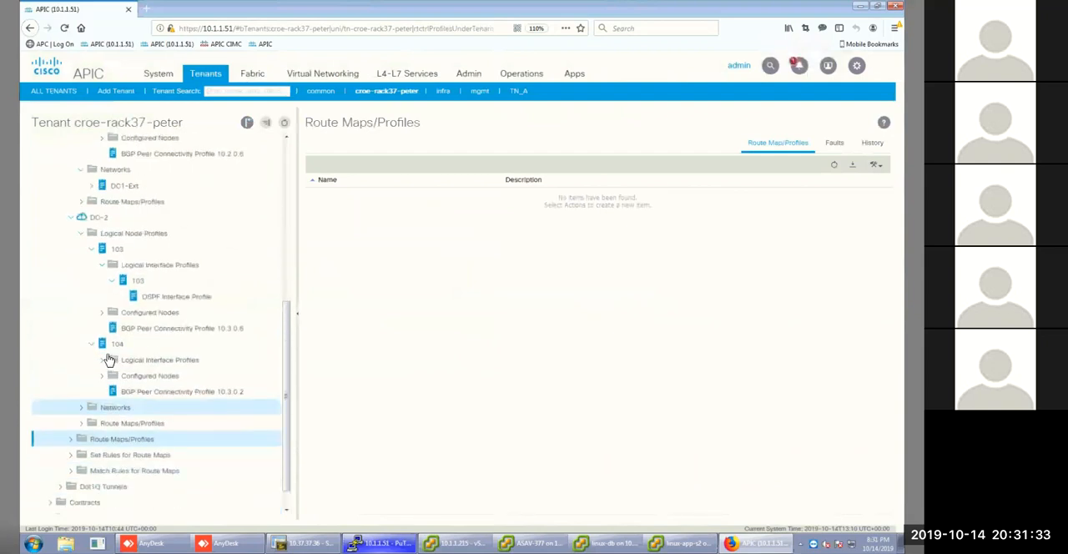
pyautogui.click(101, 333)
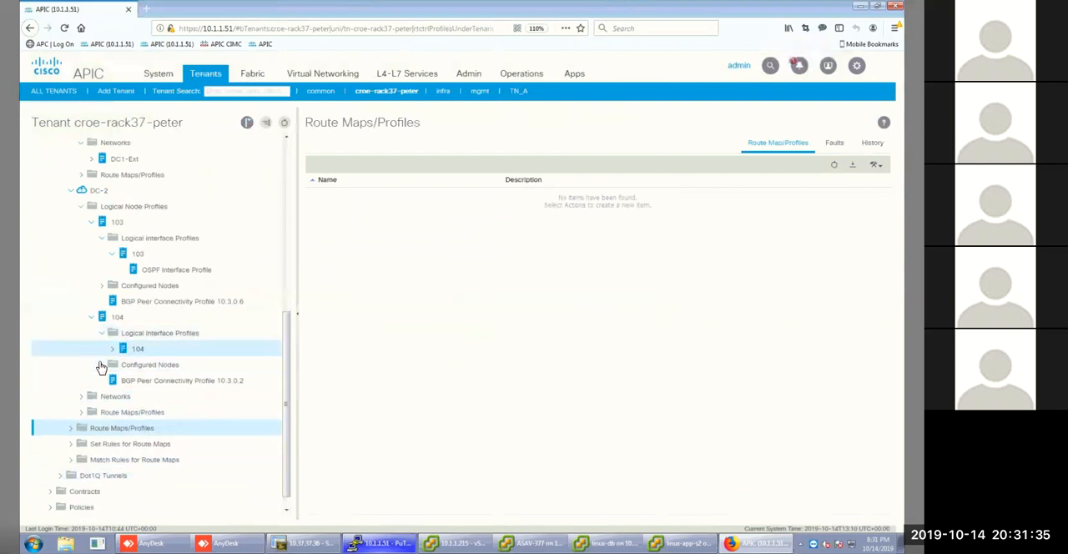
pyautogui.click(102, 364)
pyautogui.click(137, 349)
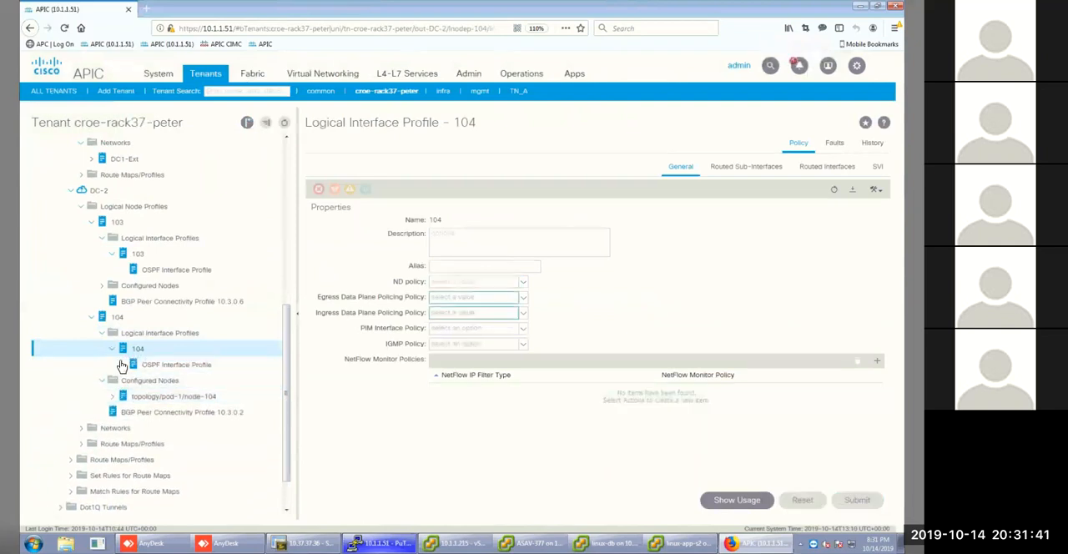
pyautogui.click(114, 402)
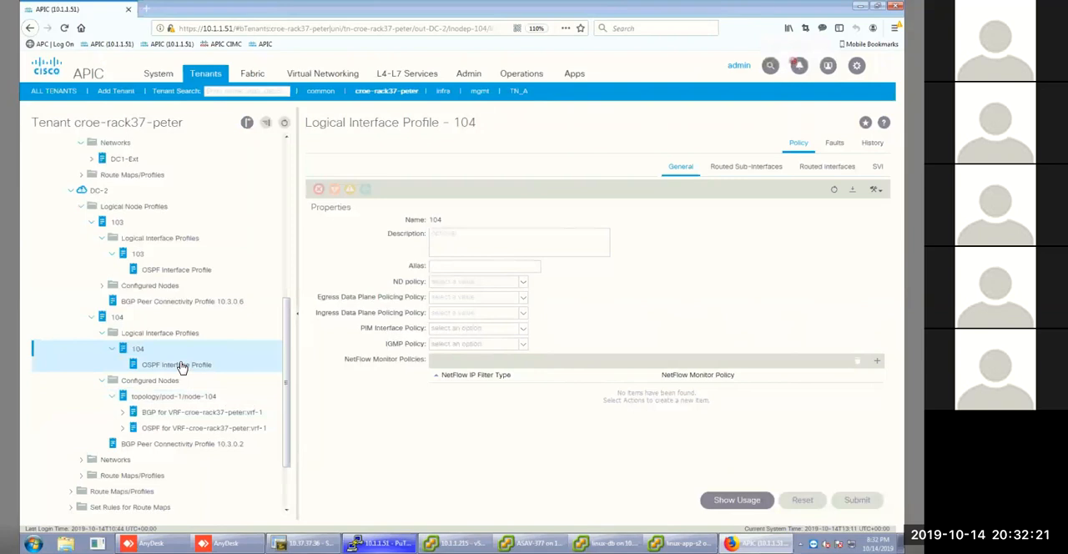
# Review the OSPF interface profile, node profile, logical interface profile and configured nodes for 103 under DC-2.
pyautogui.click(163, 272)
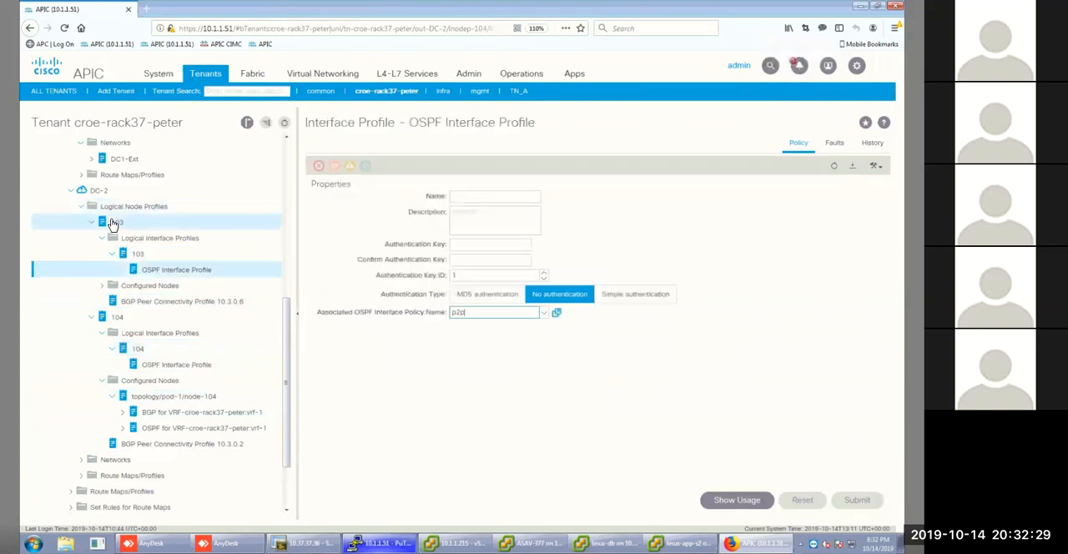
pyautogui.click(113, 223)
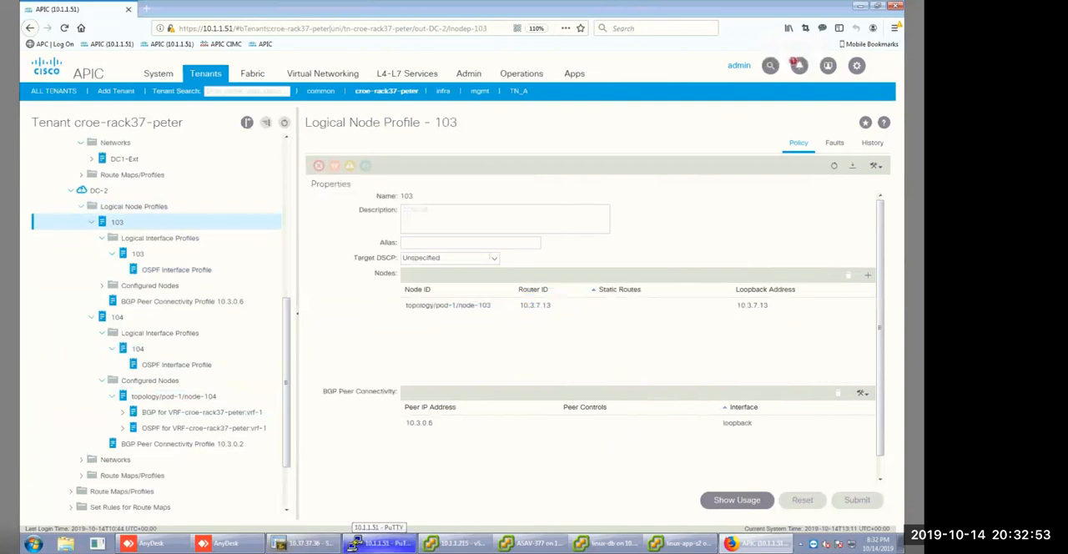
pyautogui.scroll(1, 138, 267)
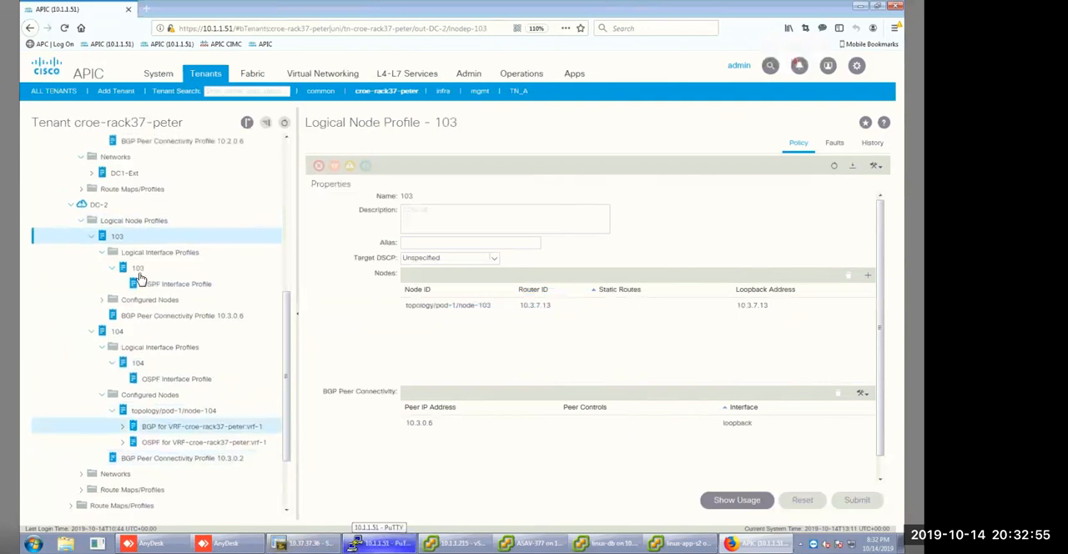
pyautogui.click(137, 272)
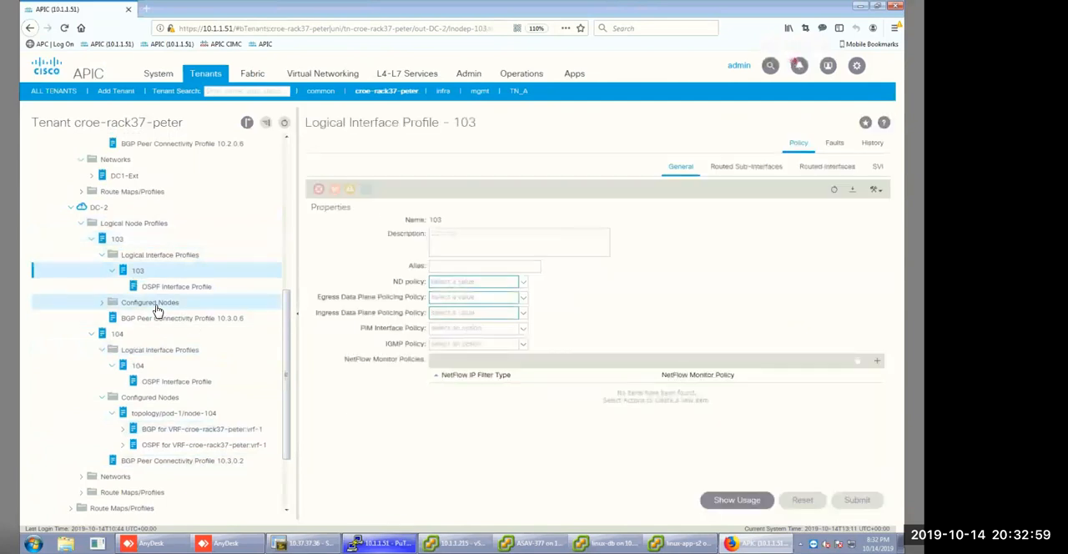
pyautogui.click(152, 303)
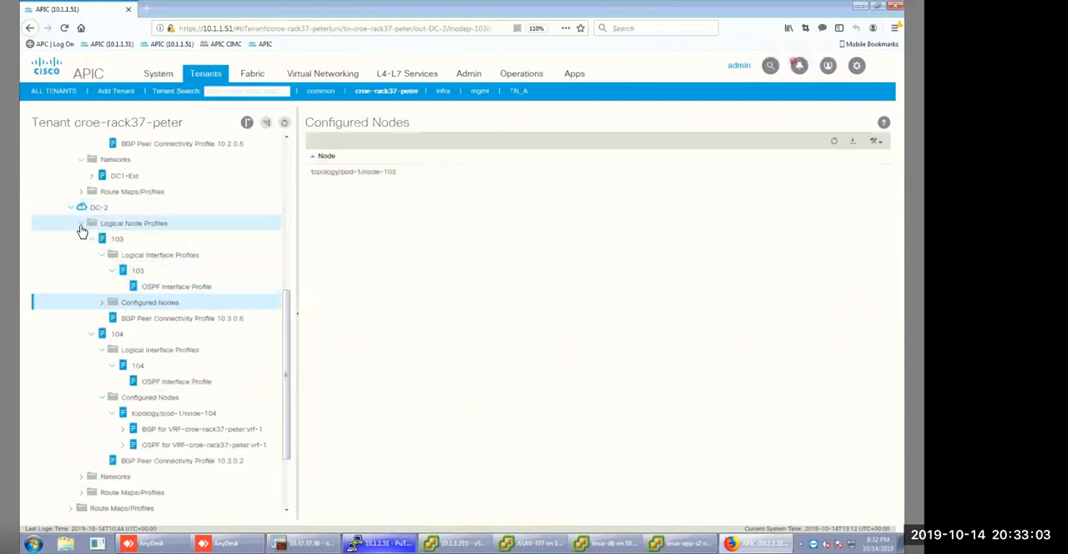
# Return to logical node profile 103 under DC-2 to examine its nodes and BGP peer connectivity.
pyautogui.click(82, 226)
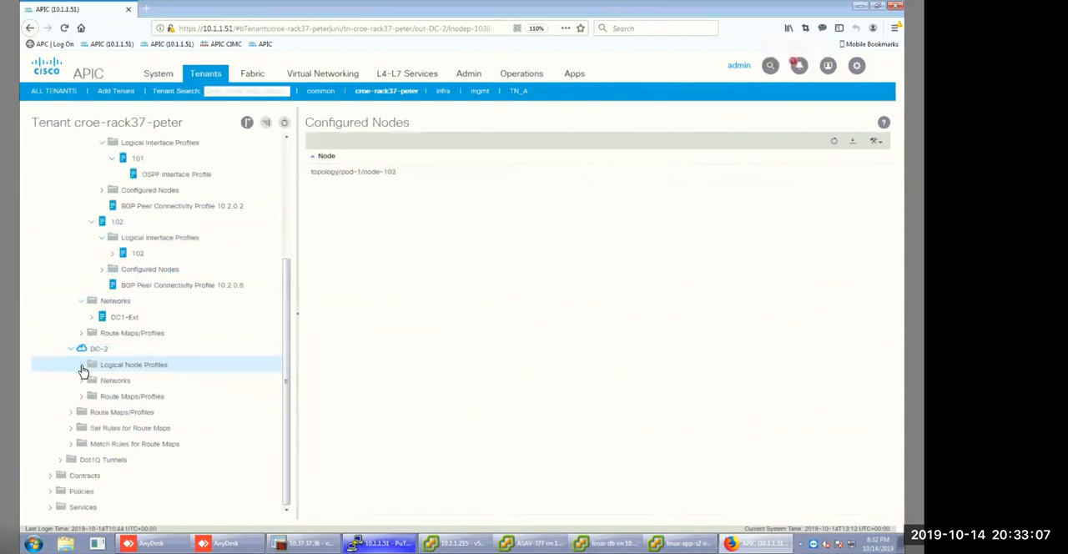
pyautogui.click(81, 366)
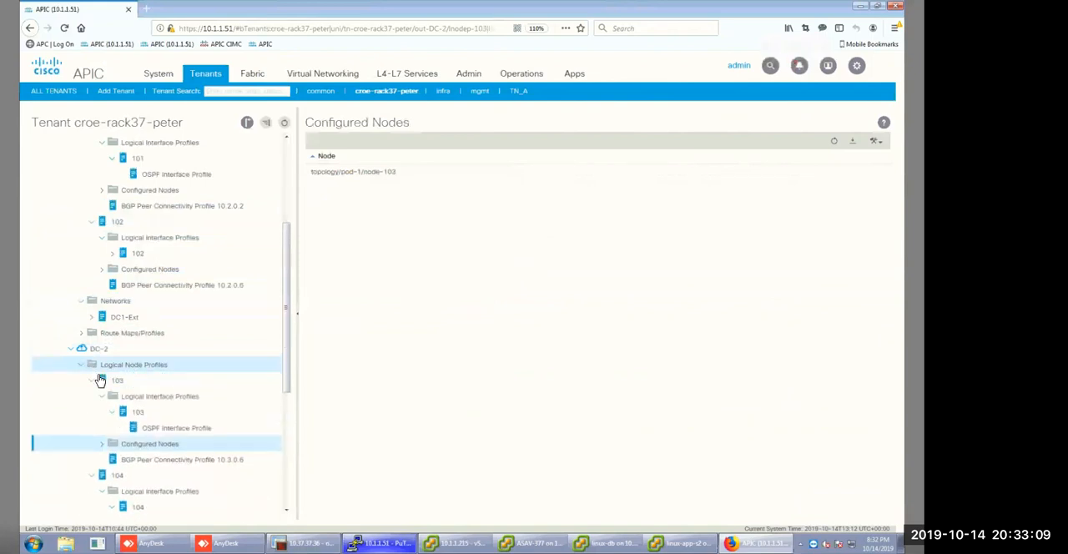
pyautogui.rightClick(131, 452)
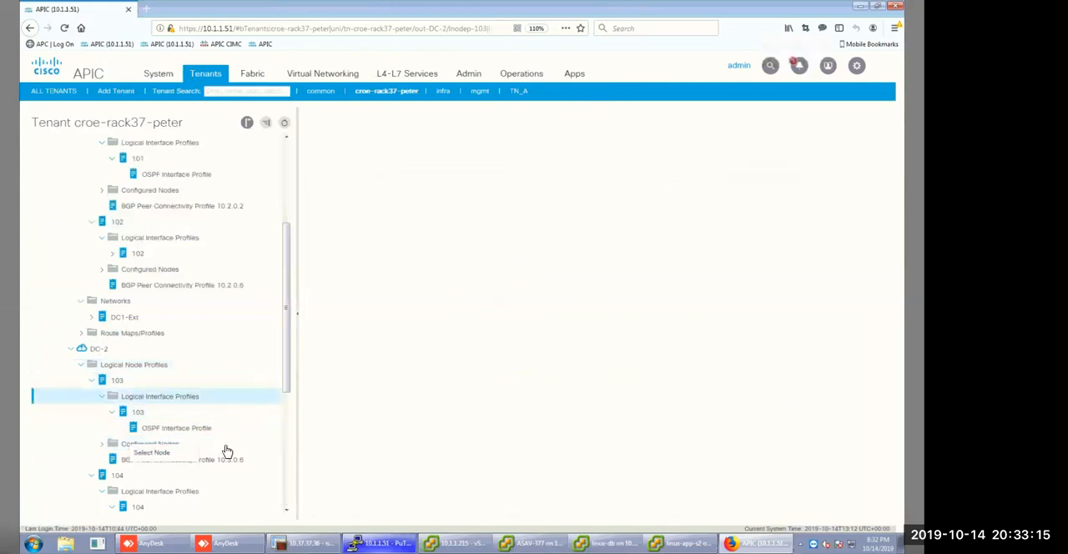
pyautogui.click(146, 397)
pyautogui.click(118, 382)
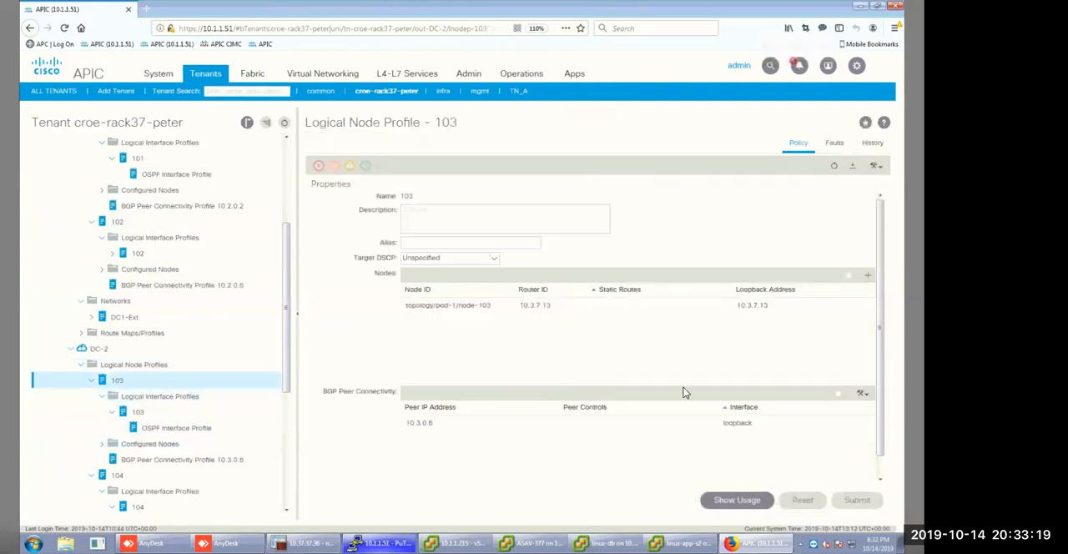
pyautogui.click(863, 393)
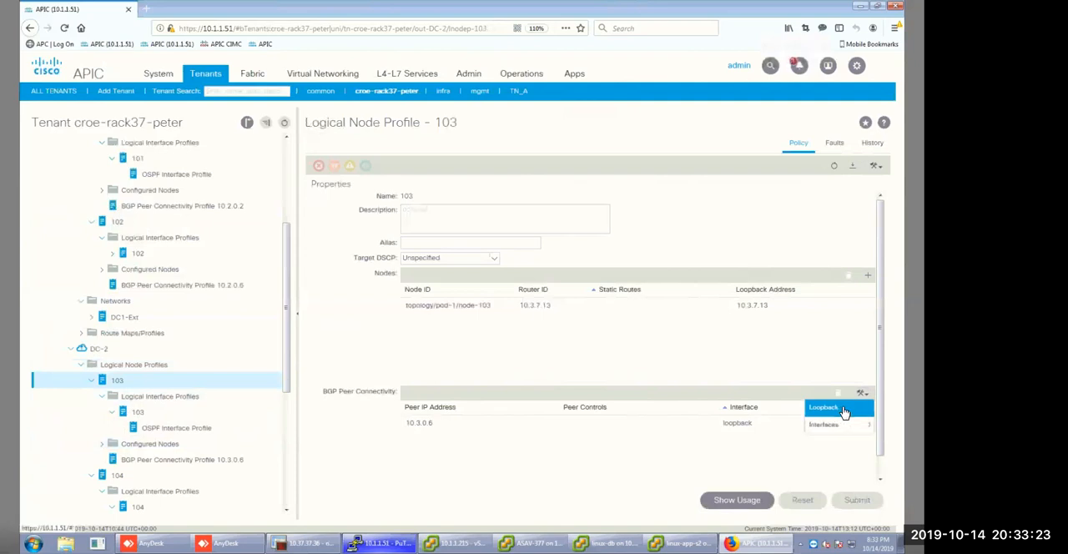
pyautogui.click(833, 411)
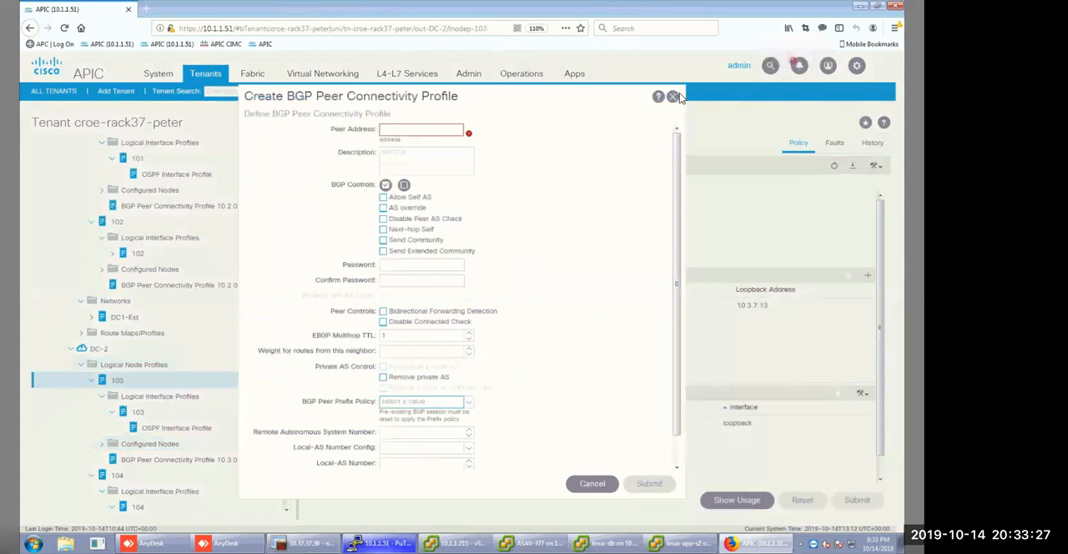
pyautogui.press('Escape')
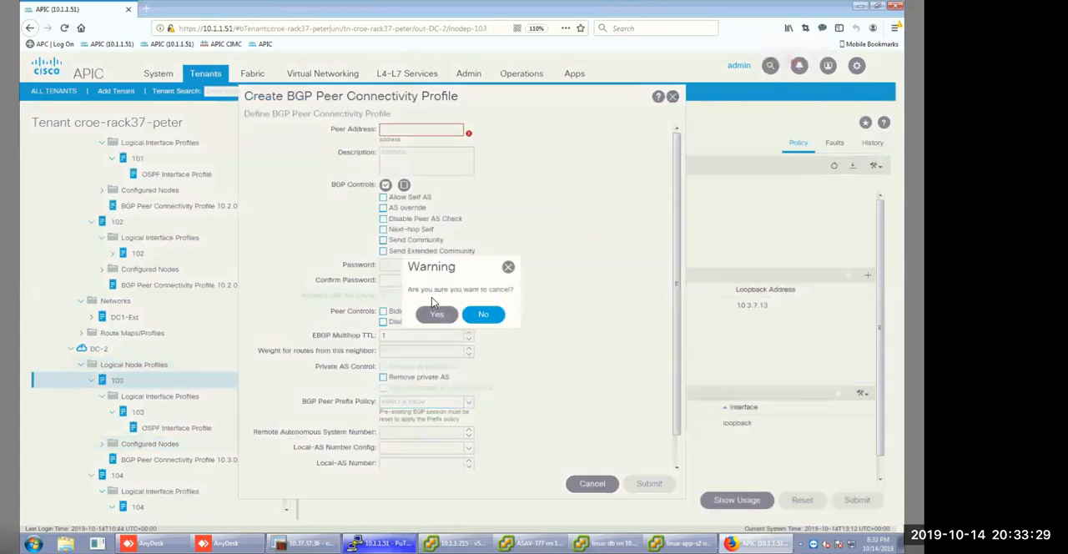
pyautogui.click(436, 314)
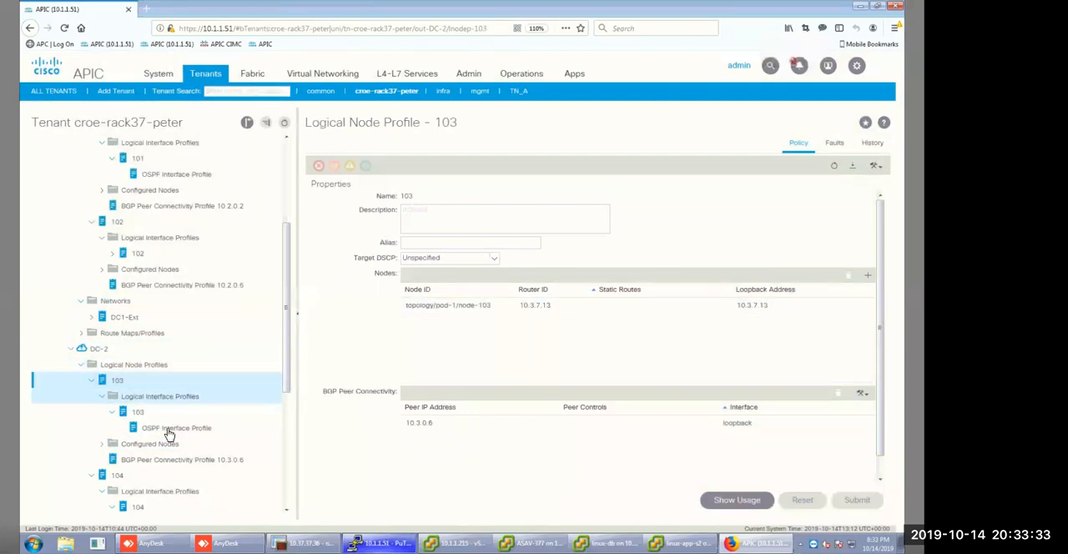
# Open the existing BGP peer connectivity profile 10.3.0.6 of node profile 103 to examine its settings.
pyautogui.click(558, 426)
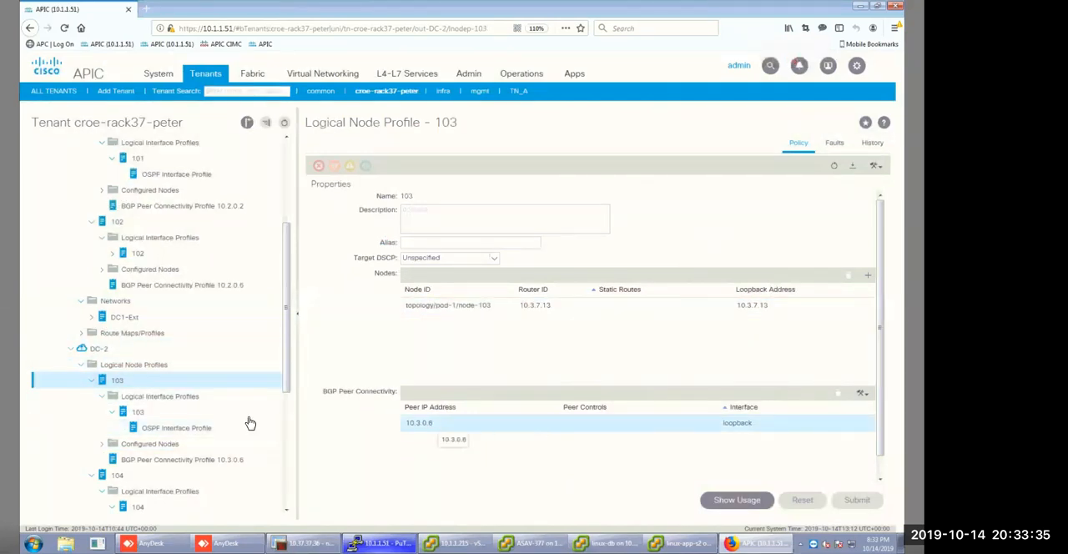
pyautogui.scroll(-4, 209, 284)
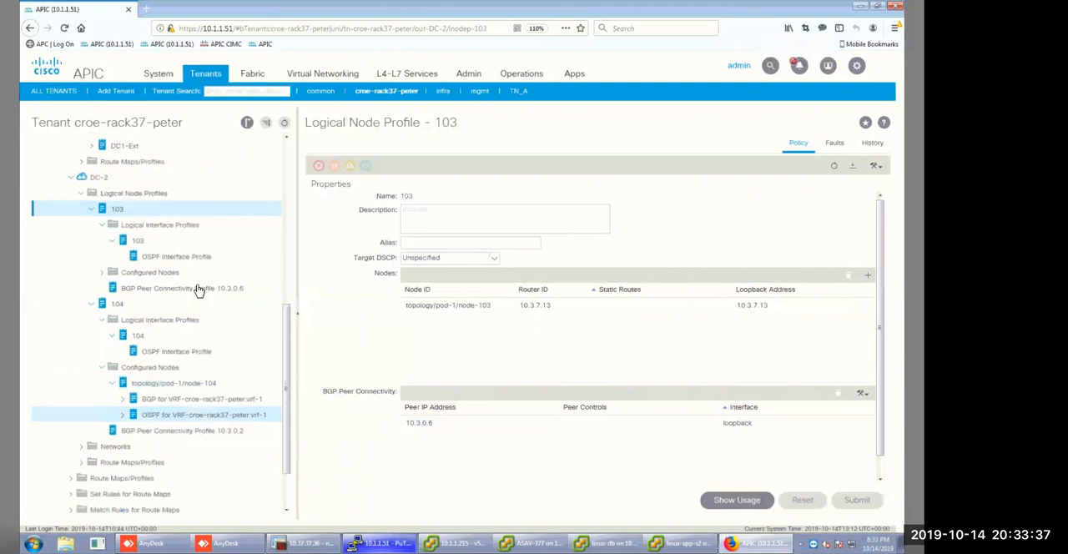
pyautogui.click(198, 289)
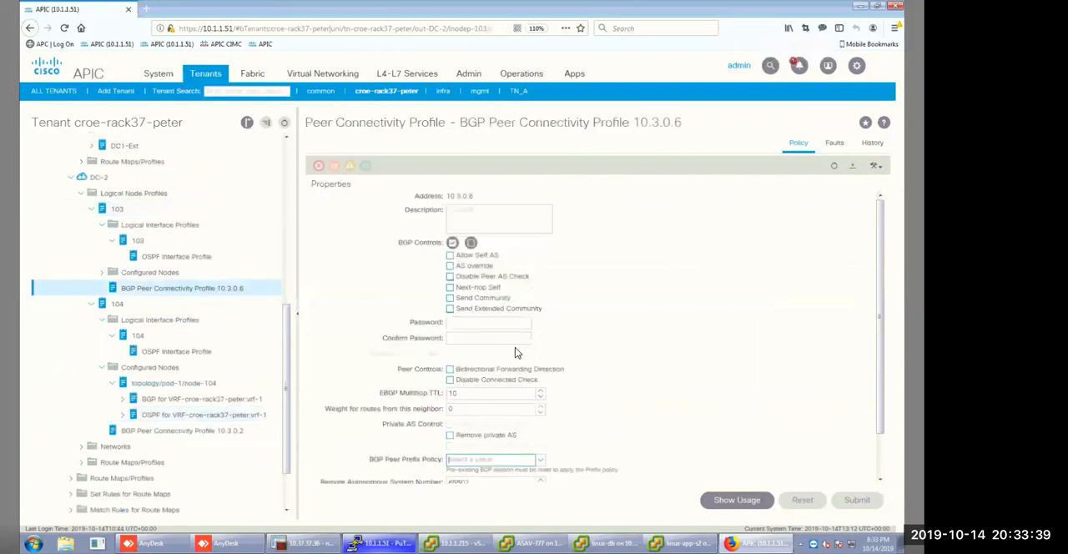
# Switch to the PuTTY session, exit leaf-2, attach to leaf-3 and enter the account password.
pyautogui.scroll(-1, 572, 406)
pyautogui.click(380, 544)
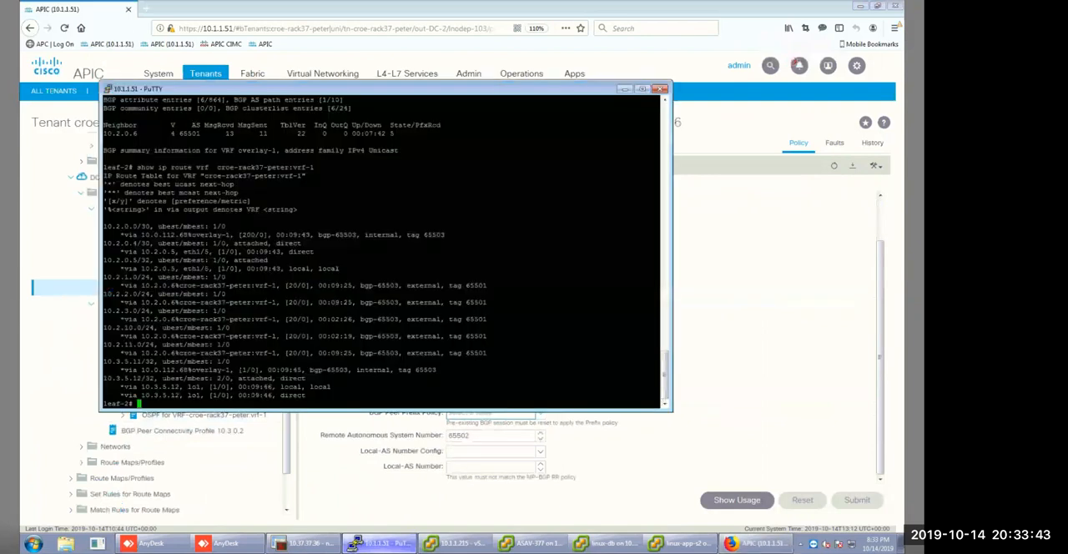
pyautogui.write('exit')
pyautogui.press('Return')
pyautogui.write('attach leaf-2')
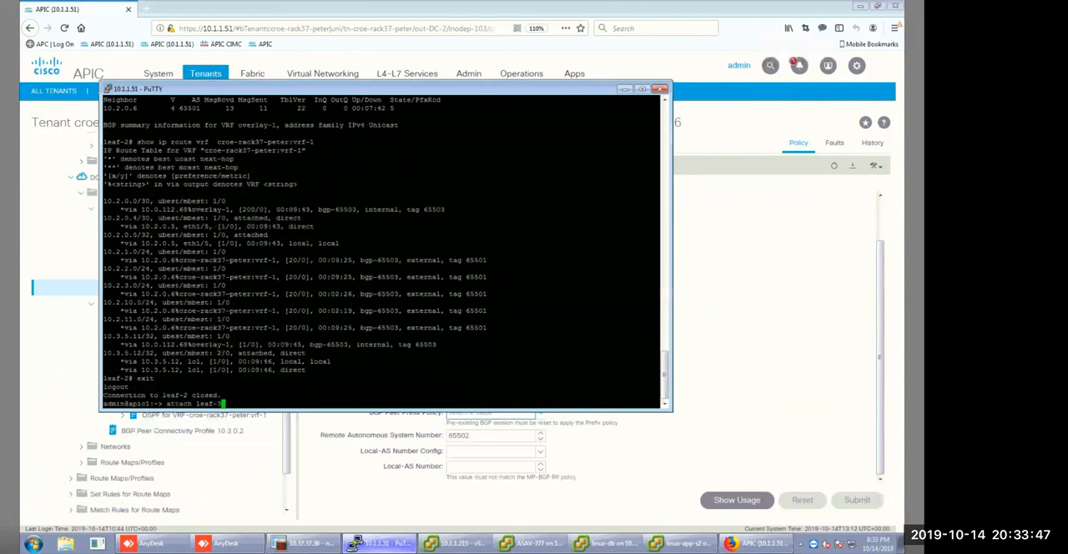
pyautogui.press('Return')
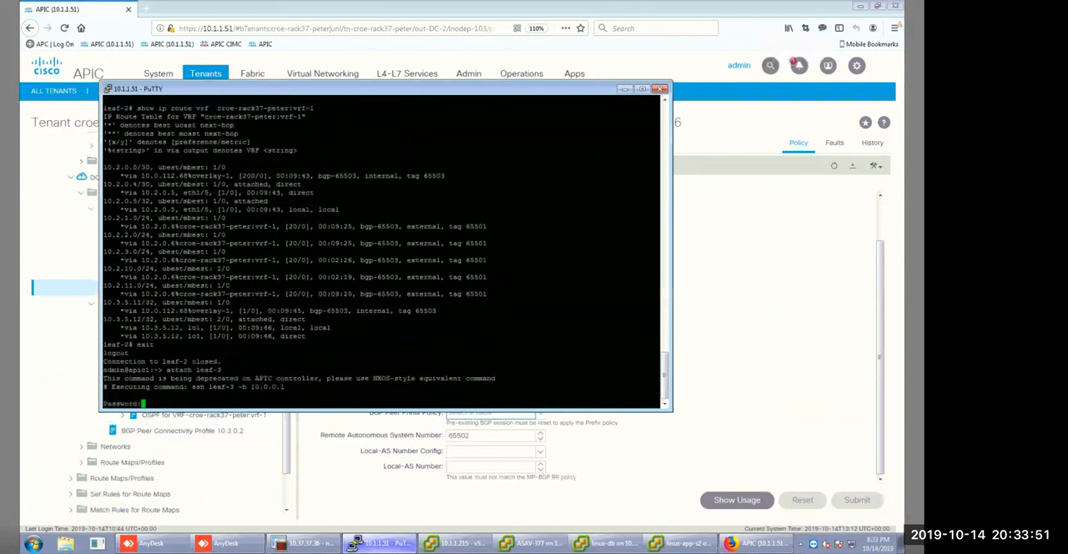
pyautogui.press('Return')
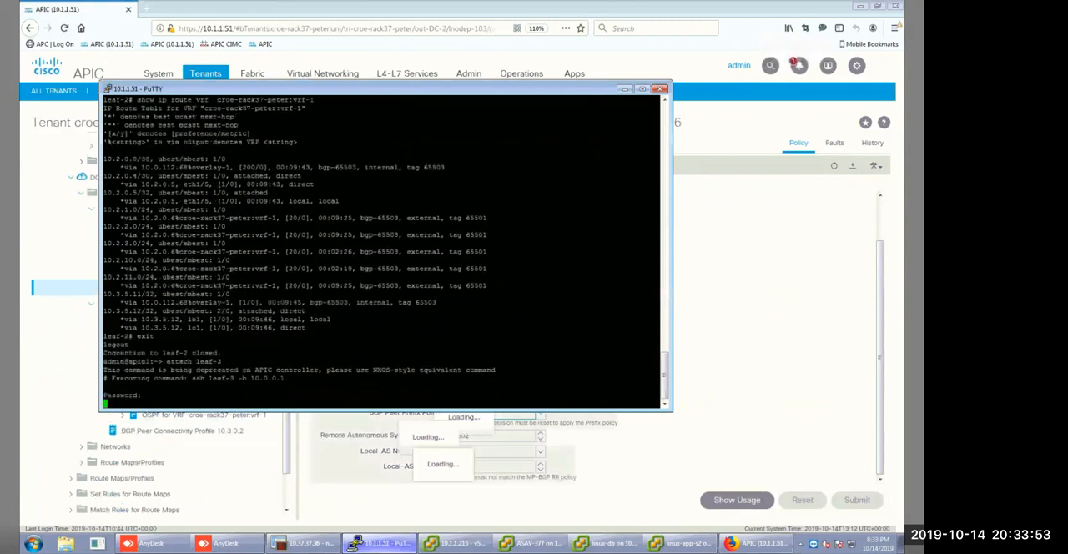
# List the OSPF neighbors of leaf-3 for all VRFs with show ip ospf neighbors vrf all.
pyautogui.write('show ip')
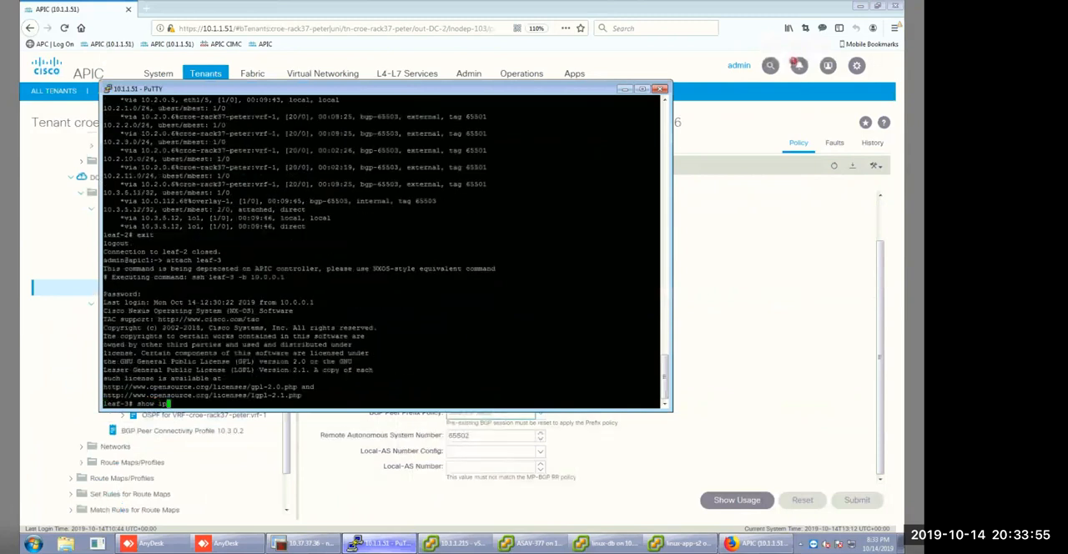
pyautogui.write(' ro')
pyautogui.press('BackSpace')
pyautogui.press('BackSpace')
pyautogui.write('ospf neighbors')
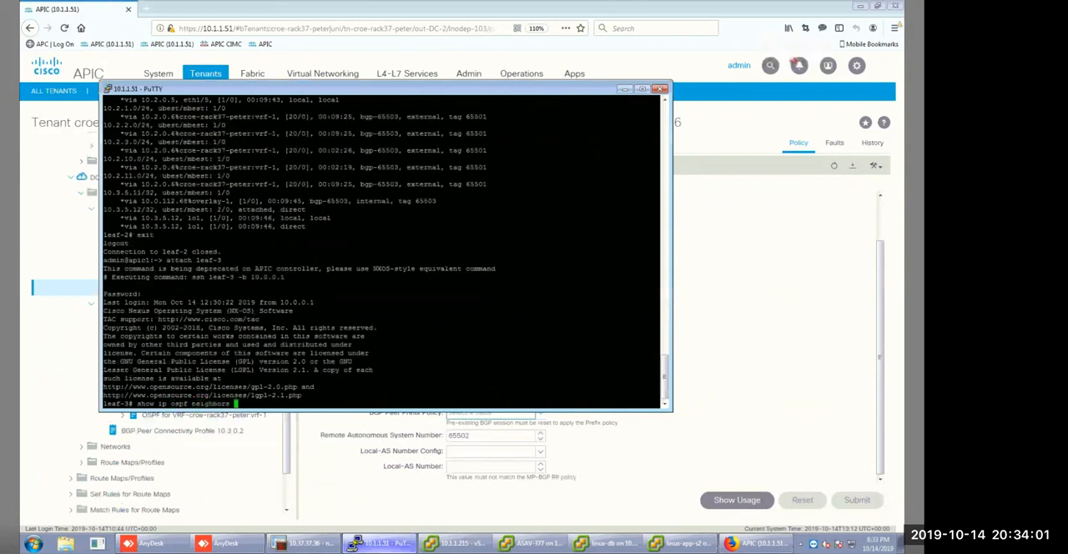
pyautogui.press('Return')
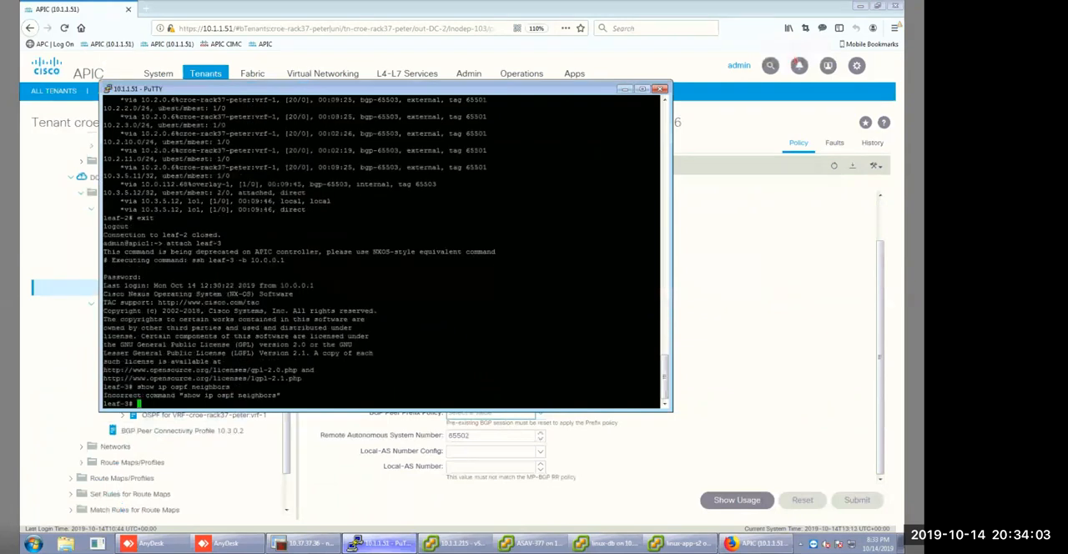
pyautogui.press('Up')
pyautogui.write('vrf all')
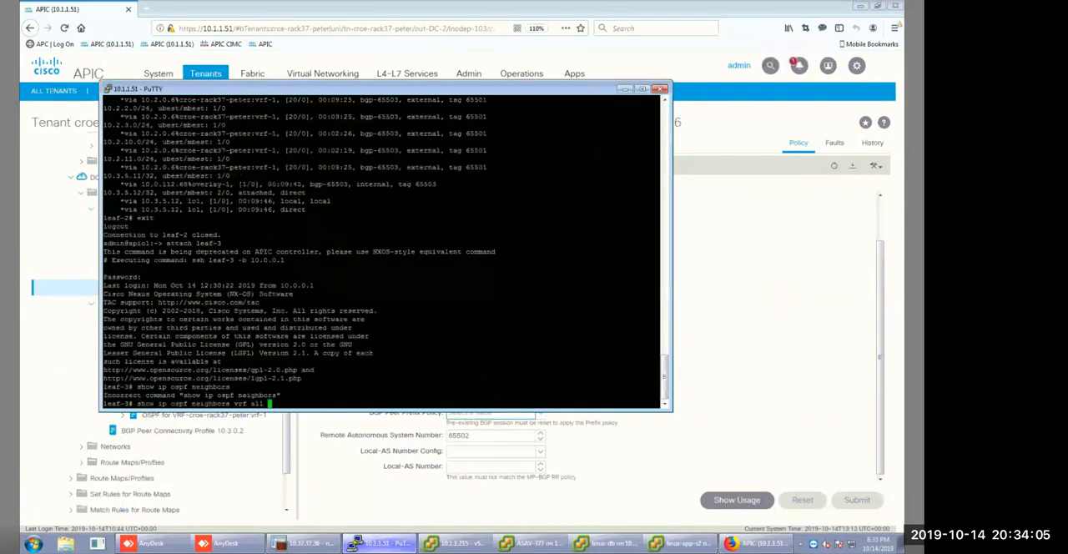
pyautogui.press('Return')
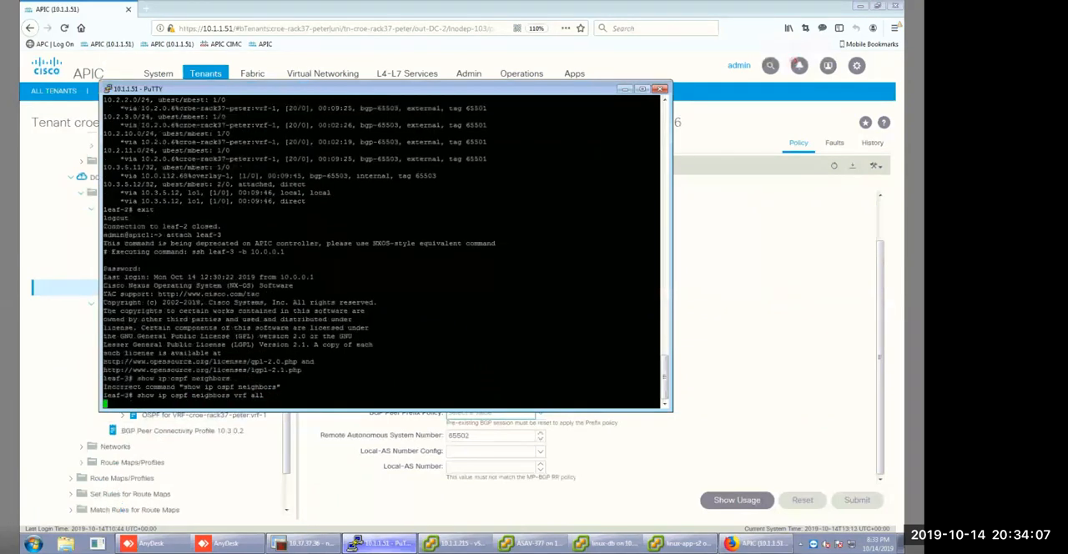
# Display the BGP summary of leaf-3 for all VRFs with show ip bgp summary vrf all.
pyautogui.press('Up')
pyautogui.press('BackSpace')
pyautogui.press('BackSpace')
pyautogui.press('BackSpace')
pyautogui.press('BackSpace')
pyautogui.press('BackSpace')
pyautogui.press('BackSpace')
pyautogui.press('BackSpace')
pyautogui.press('BackSpace')
pyautogui.press('BackSpace')
pyautogui.press('BackSpace')
pyautogui.press('BackSpace')
pyautogui.press('BackSpace')
pyautogui.press('BackSpace')
pyautogui.press('BackSpace')
pyautogui.press('BackSpace')
pyautogui.press('BackSpace')
pyautogui.press('BackSpace')
pyautogui.press('BackSpace')
pyautogui.press('BackSpace')
pyautogui.press('BackSpace')
pyautogui.press('BackSpace')
pyautogui.press('BackSpace')
pyautogui.press('BackSpace')
pyautogui.press('BackSpace')
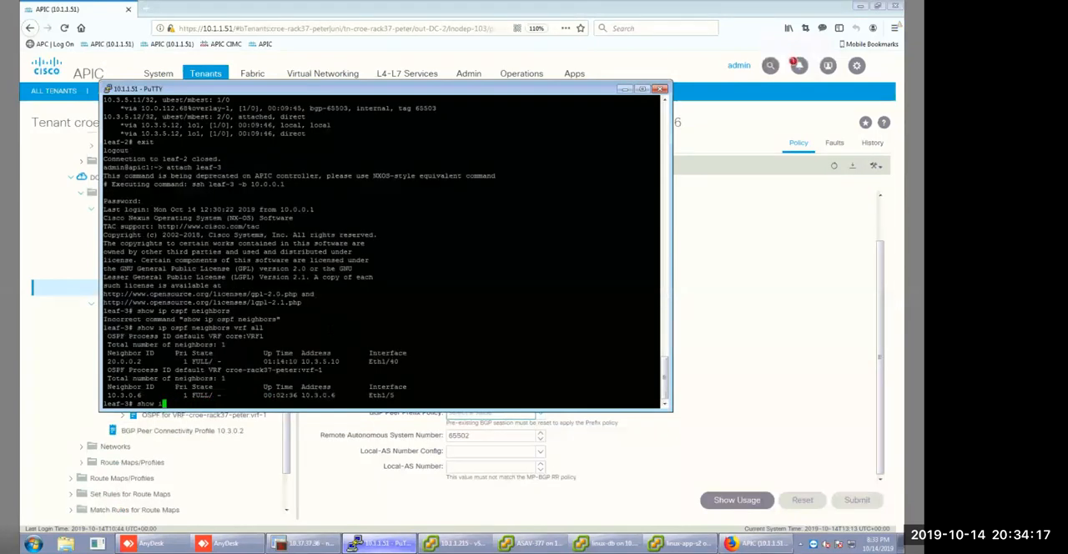
pyautogui.write('p bgp s')
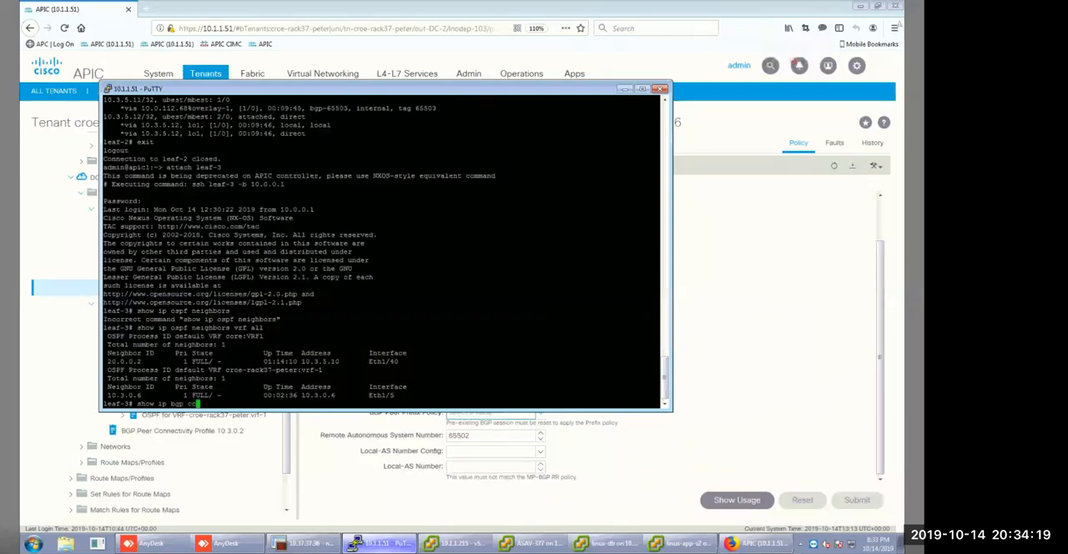
pyautogui.press('BackSpace')
pyautogui.write('vrf all')
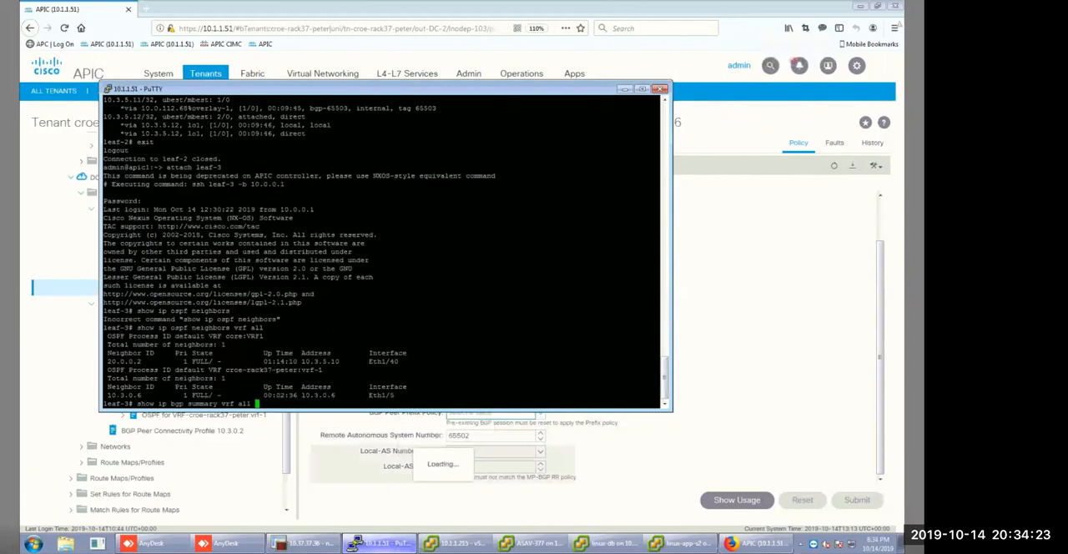
pyautogui.press('Return')
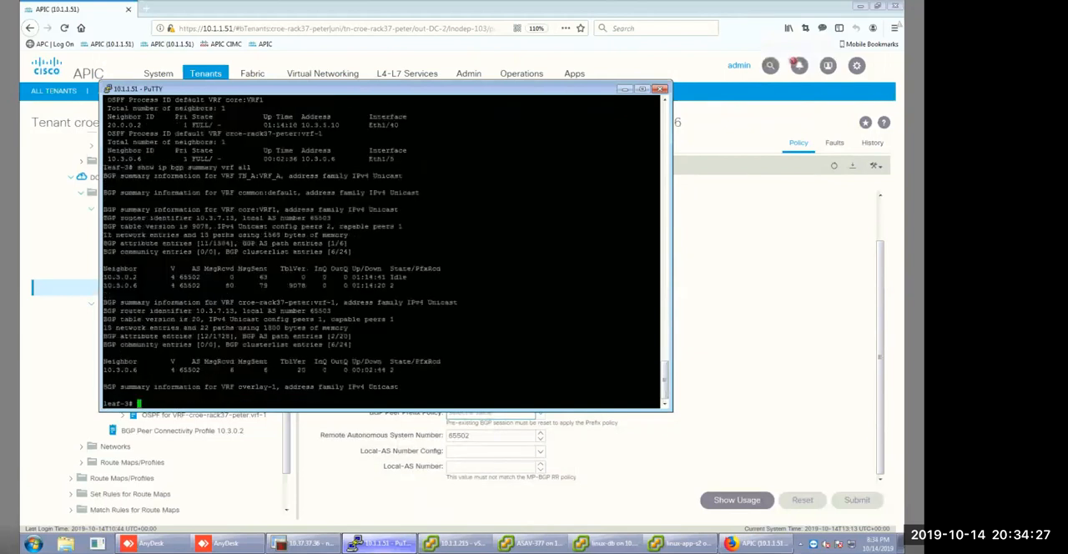
# Display leaf-3's IP routes for the tenant's vrf-1 with show ip route vrf and examine the 10.3.10.0/24 and 10.3.11.0/24 entries.
pyautogui.write('show ip route vrf')
pyautogui.moveTo(240, 303); pyautogui.dragTo(333, 302)
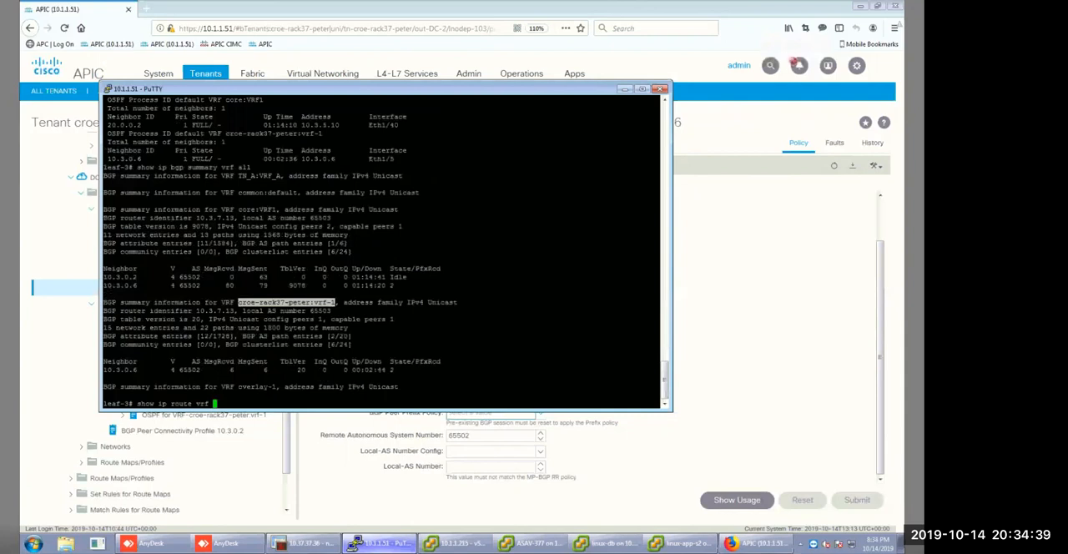
pyautogui.rightClick(334, 302)
pyautogui.press('Return')
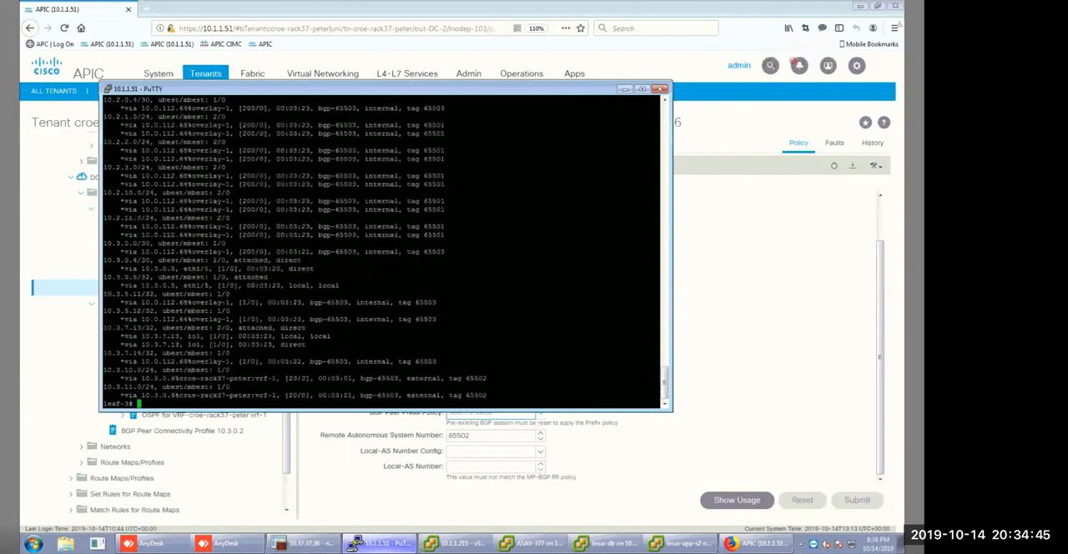
pyautogui.moveTo(104, 370); pyautogui.dragTo(528, 397)
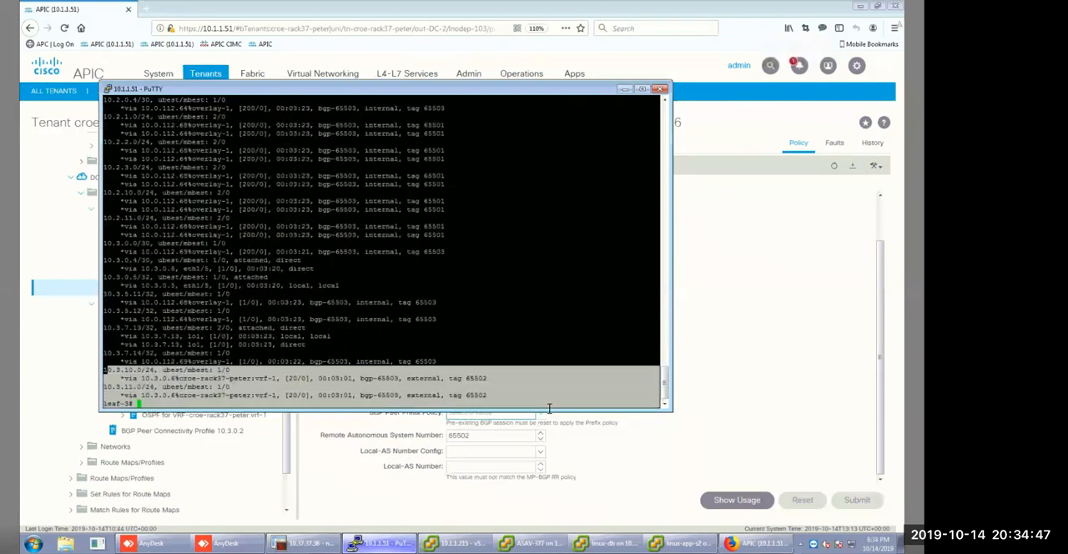
pyautogui.click(163, 402)
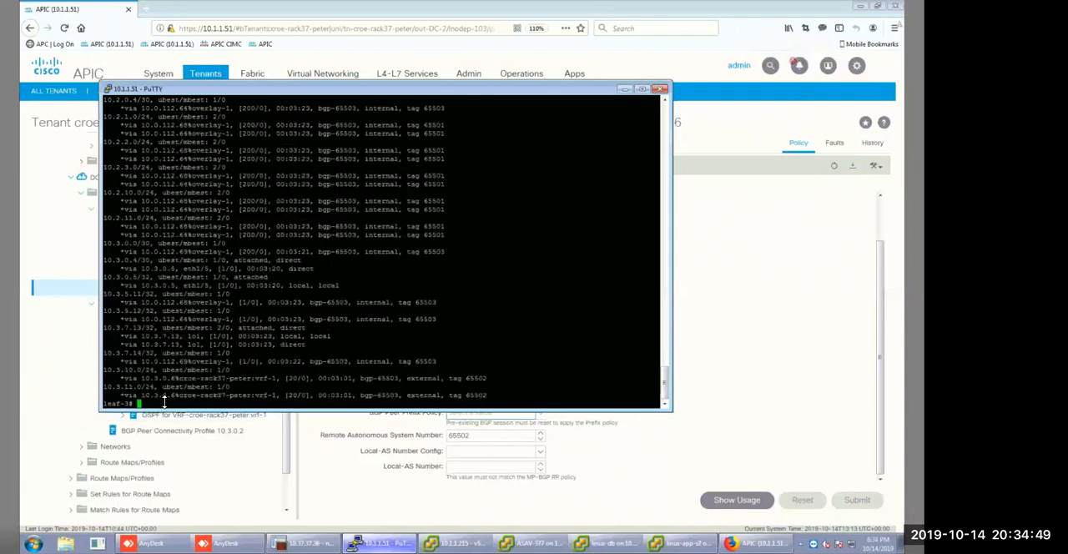
# Exit leaf-3, attach to leaf-4 and enter the account password.
pyautogui.write('exit')
pyautogui.press('Return')
pyautogui.press('Up')
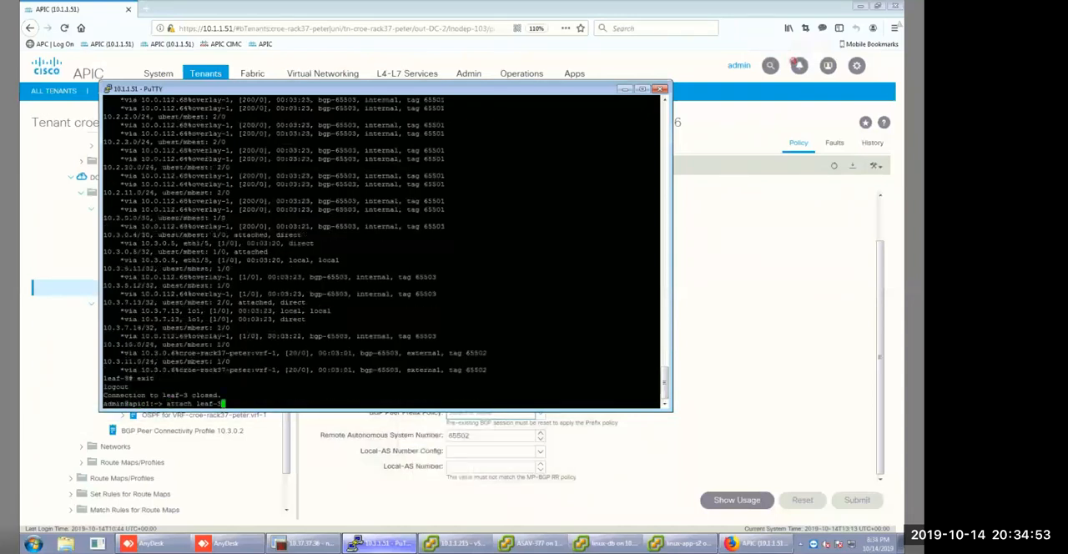
pyautogui.press('BackSpace')
pyautogui.write('4')
pyautogui.press('Return')
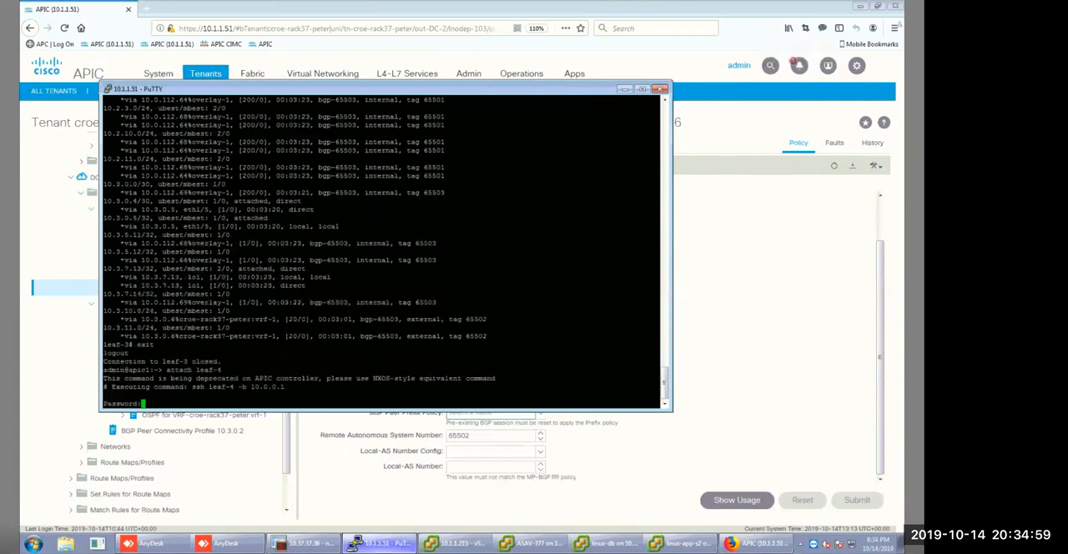
pyautogui.press('Return')
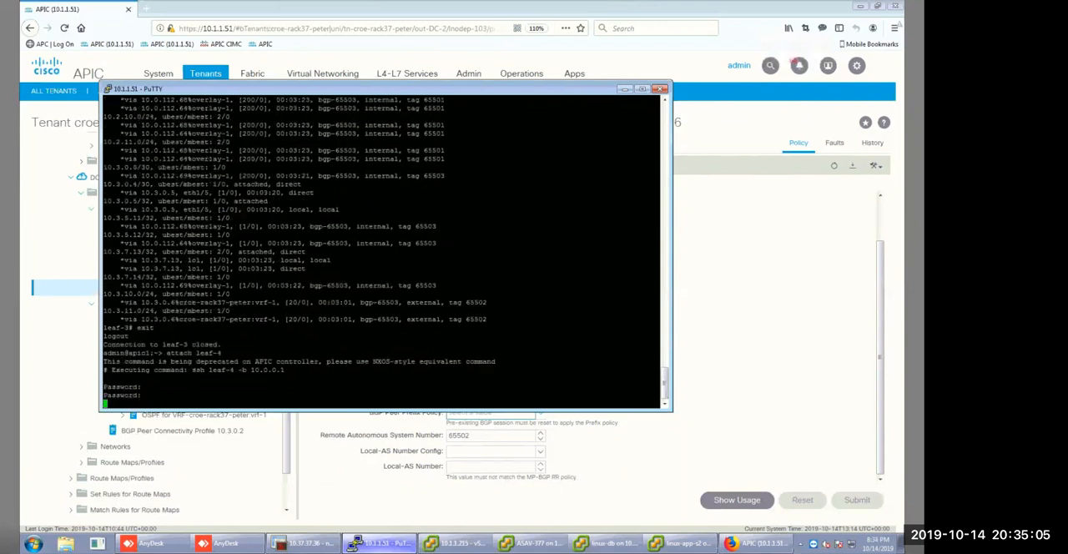
pyautogui.press('Return')
# List the OSPF neighbors of leaf-4 for all VRFs with show ip ospf neighbors vrf all.
pyautogui.write('show ip bgp')
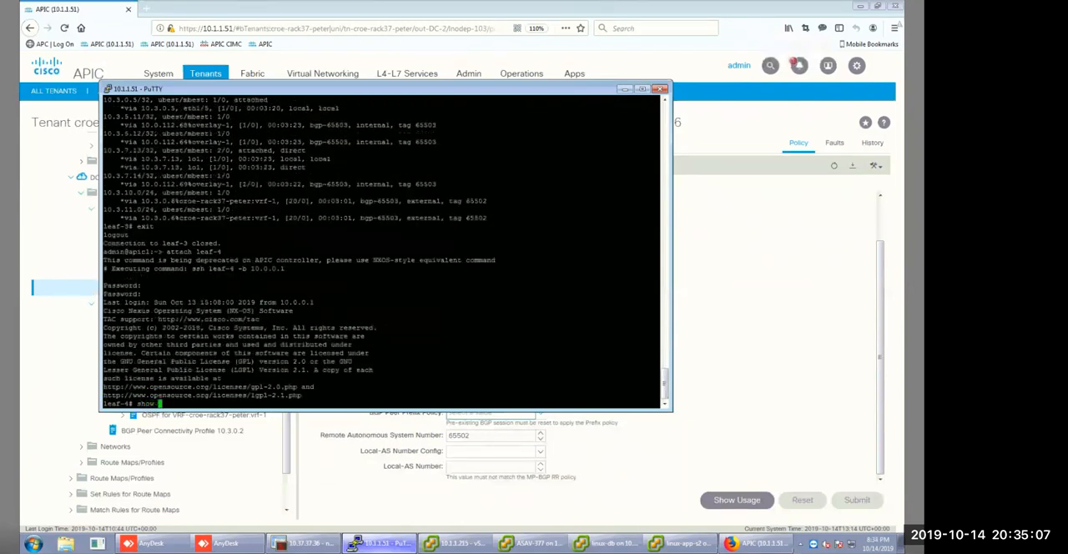
pyautogui.press('BackSpace')
pyautogui.press('BackSpace')
pyautogui.press('BackSpace')
pyautogui.press('BackSpace')
pyautogui.press('BackSpace')
pyautogui.write('ospf neighbors ')
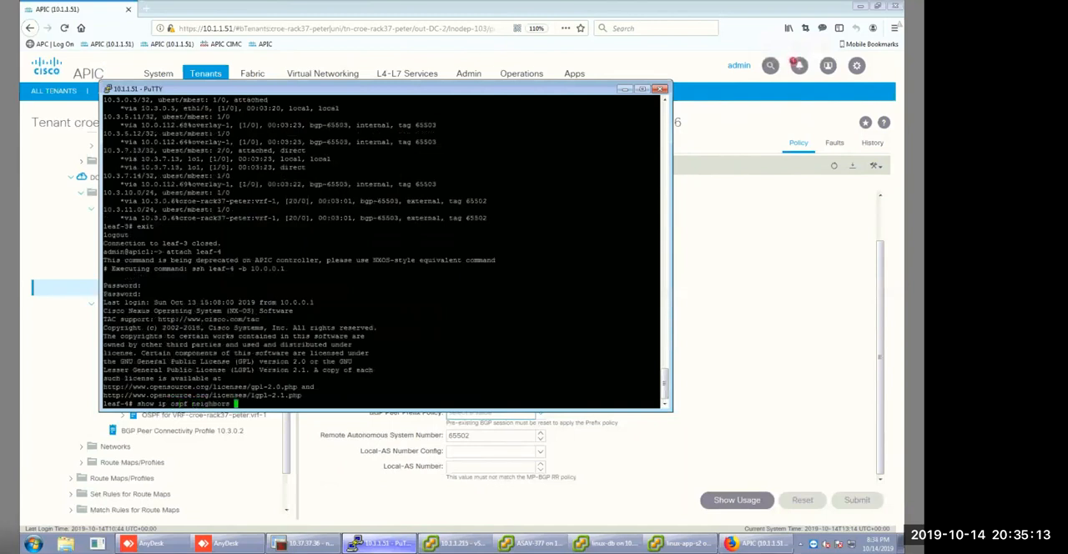
pyautogui.write('vrf all')
pyautogui.press('Return')
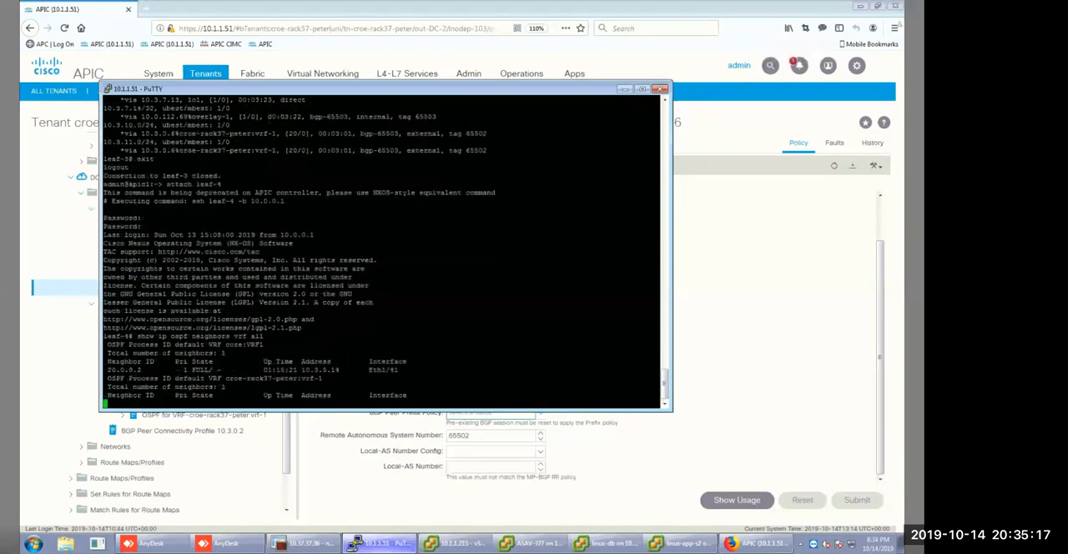
# Run show ip bgp summary vrf all on leaf-4 and examine the neighbor entry for the tenant's vrf-1.
pyautogui.write('show')
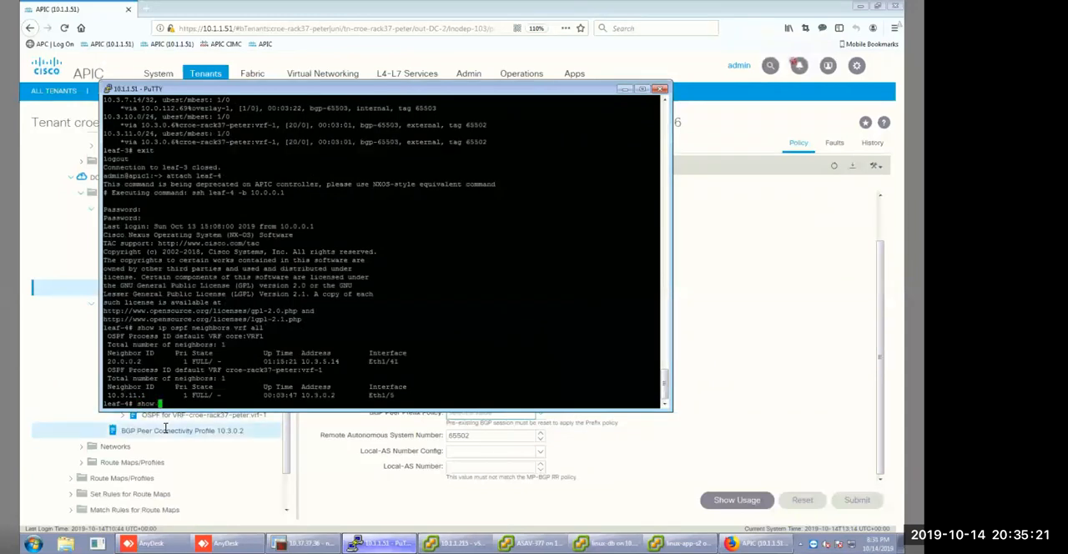
pyautogui.write(' ip bgp summary vrf ')
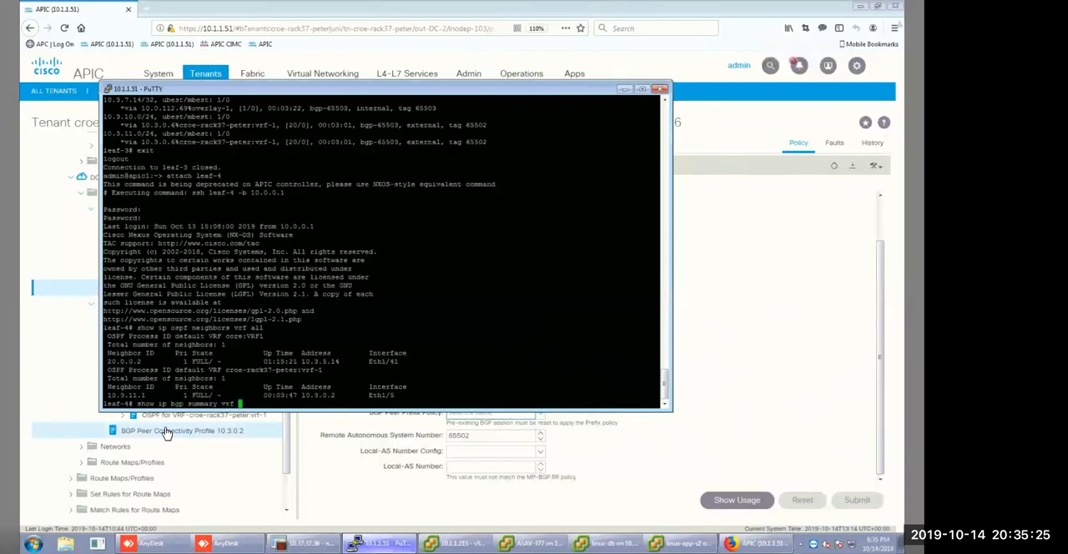
pyautogui.write('a')
pyautogui.write('ll')
pyautogui.press('Return')
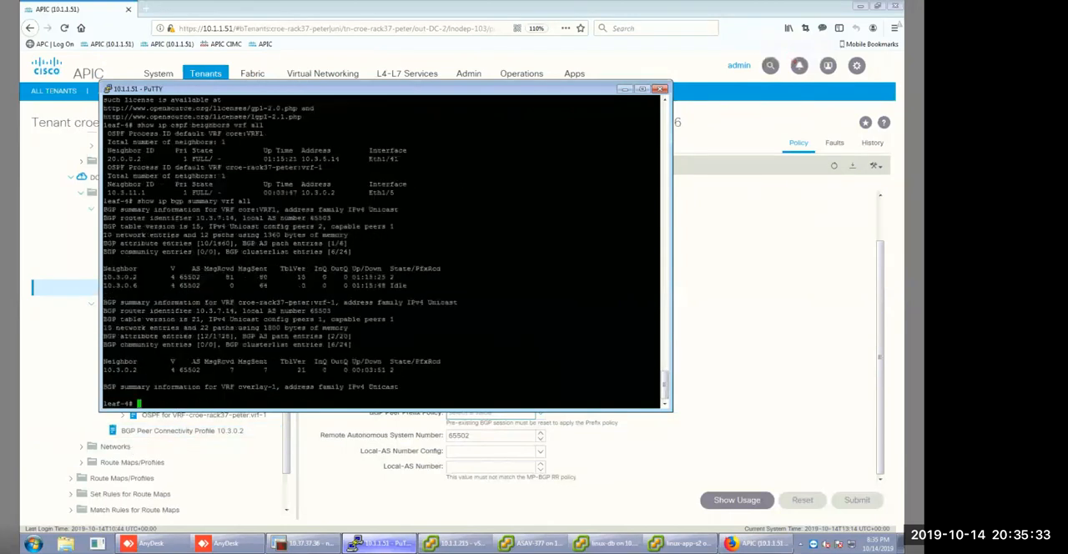
pyautogui.moveTo(172, 370); pyautogui.dragTo(392, 363)
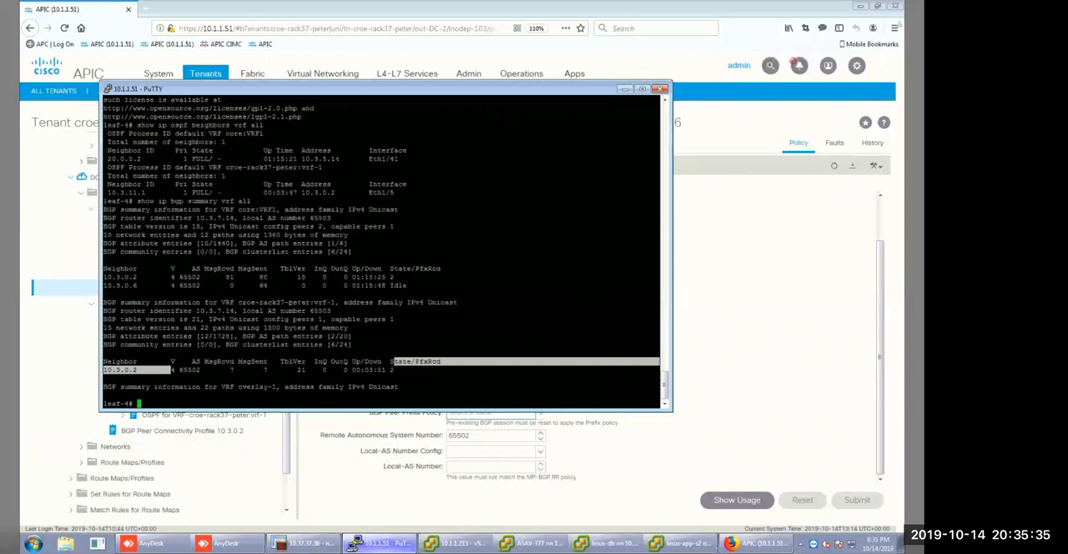
pyautogui.click(391, 363)
pyautogui.moveTo(267, 310); pyautogui.dragTo(400, 395)
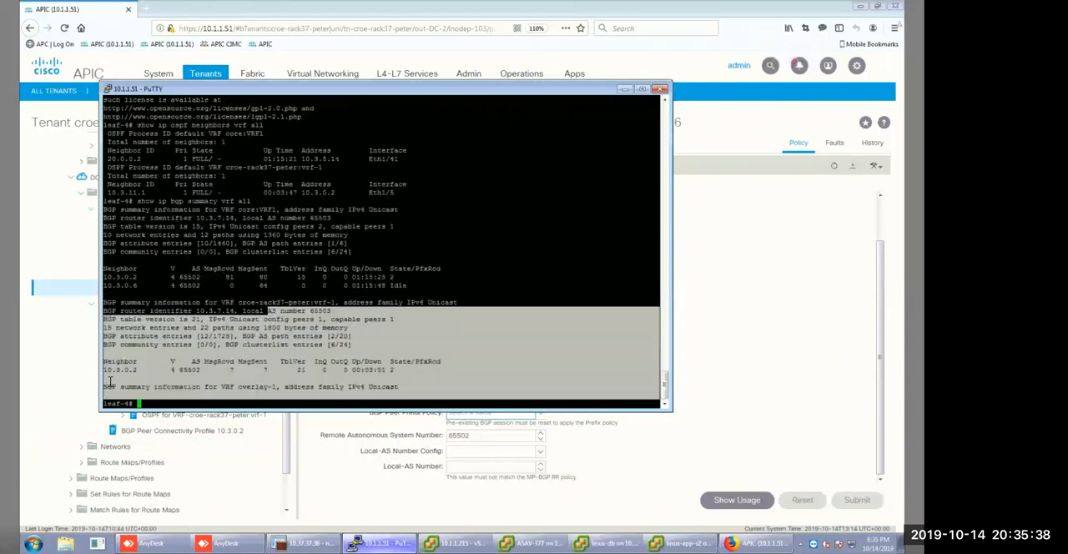
pyautogui.click(154, 397)
# Display leaf-4's IP routes for the tenant's vrf-1 with show ip route vrf and examine the last entries.
pyautogui.write('show ')
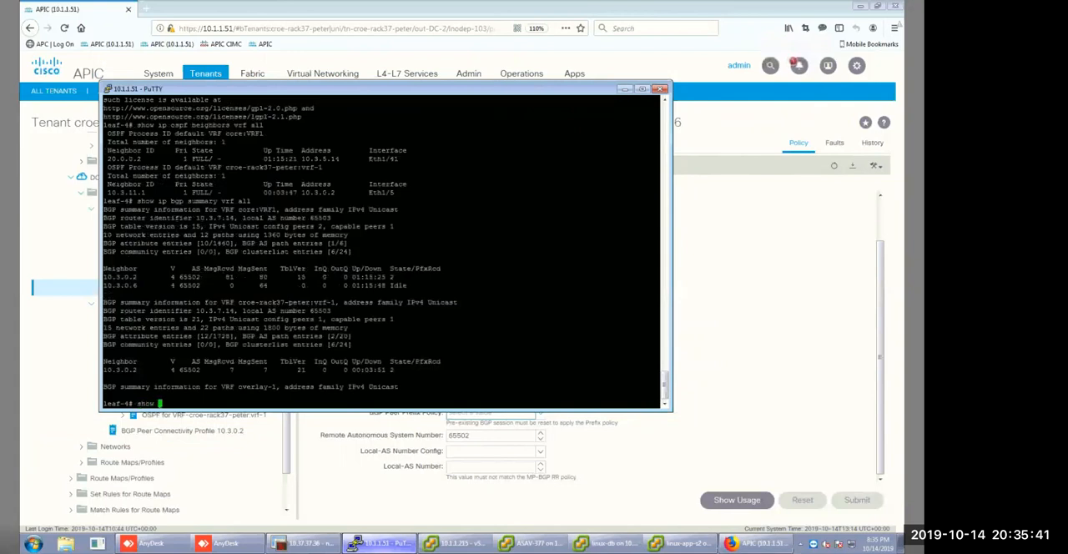
pyautogui.write('ip route vrf')
pyautogui.moveTo(236, 302); pyautogui.dragTo(335, 302)
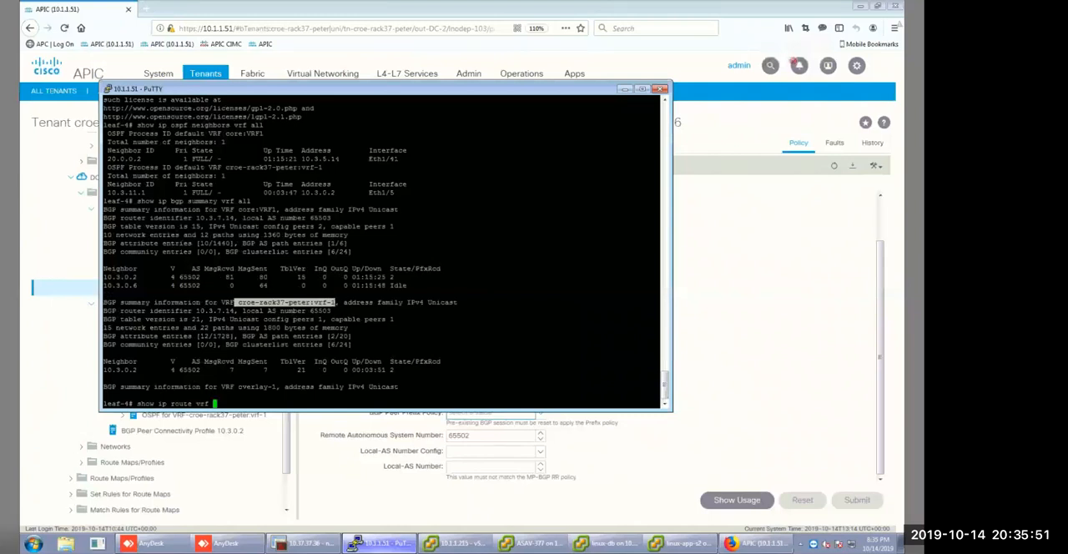
pyautogui.rightClick(335, 302)
pyautogui.press('Return')
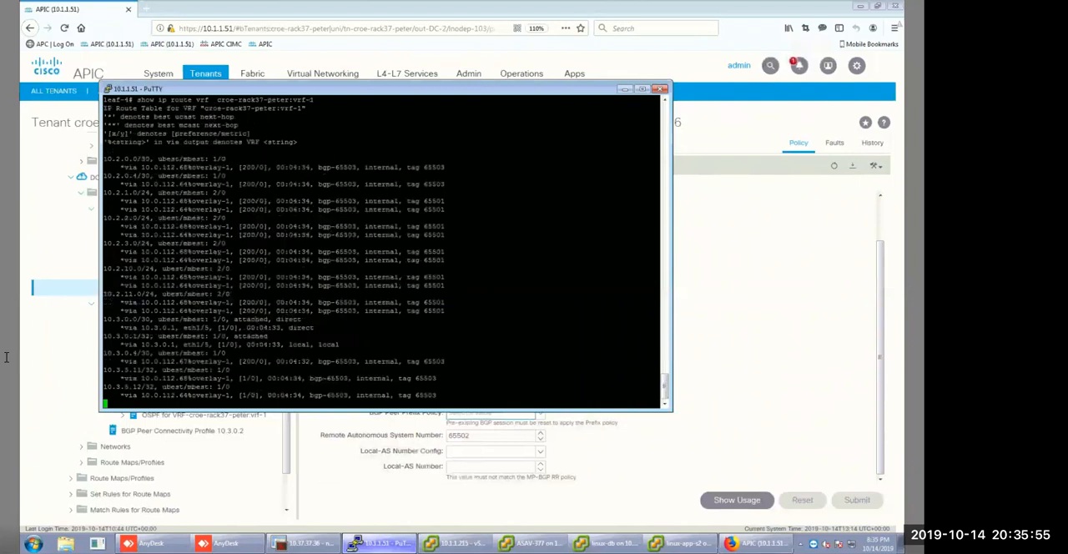
pyautogui.moveTo(104, 370); pyautogui.dragTo(502, 410)
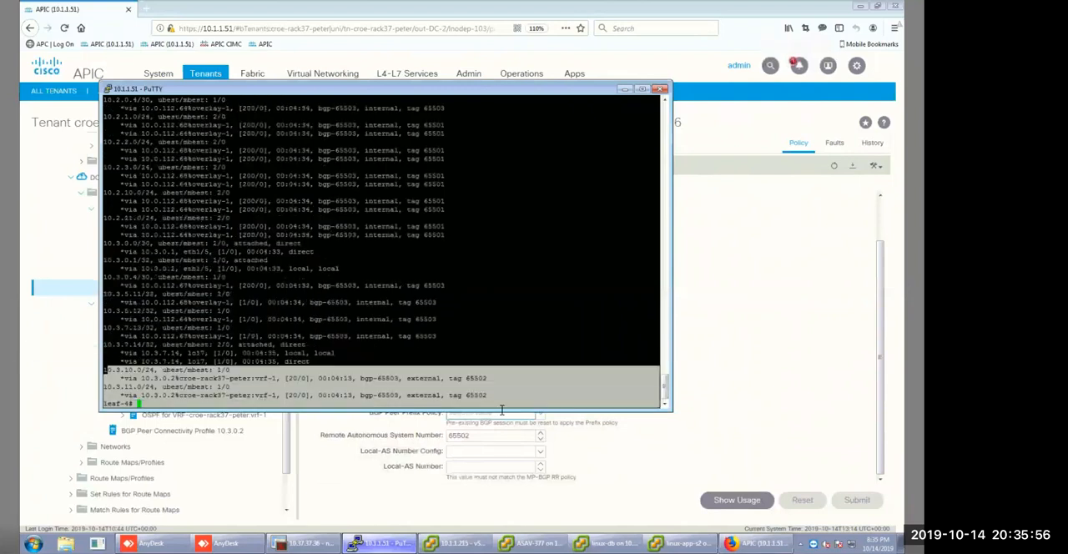
# Switch back to APIC and revisit the contents of logical node profile 103 under DC-2.
pyautogui.click(709, 396)
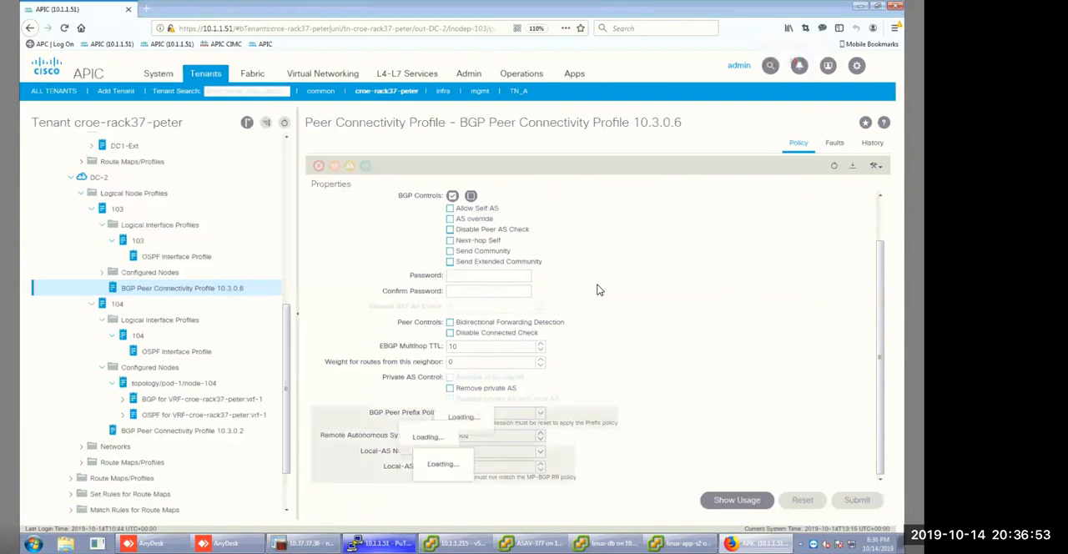
pyautogui.click(93, 210)
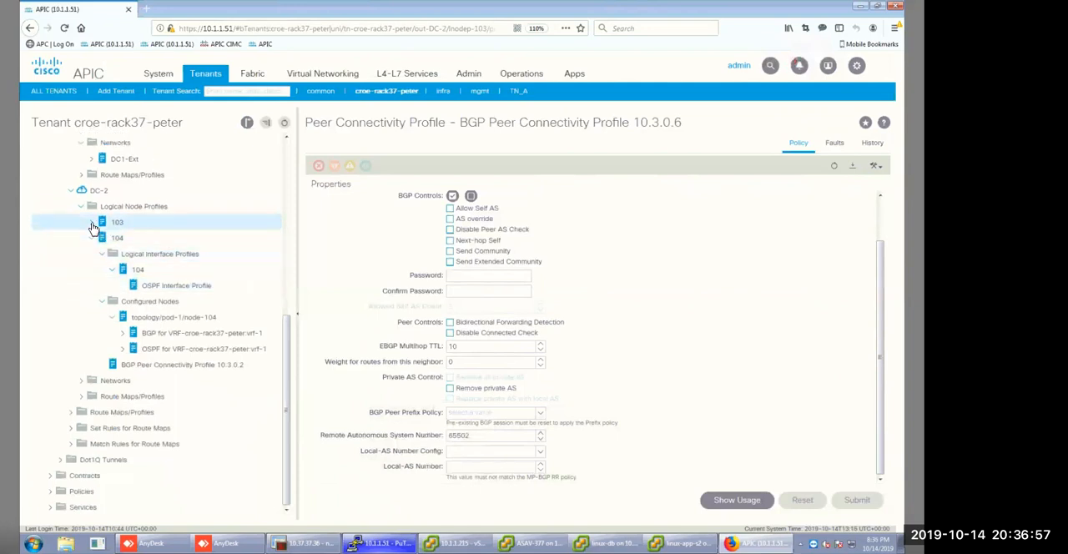
pyautogui.click(93, 222)
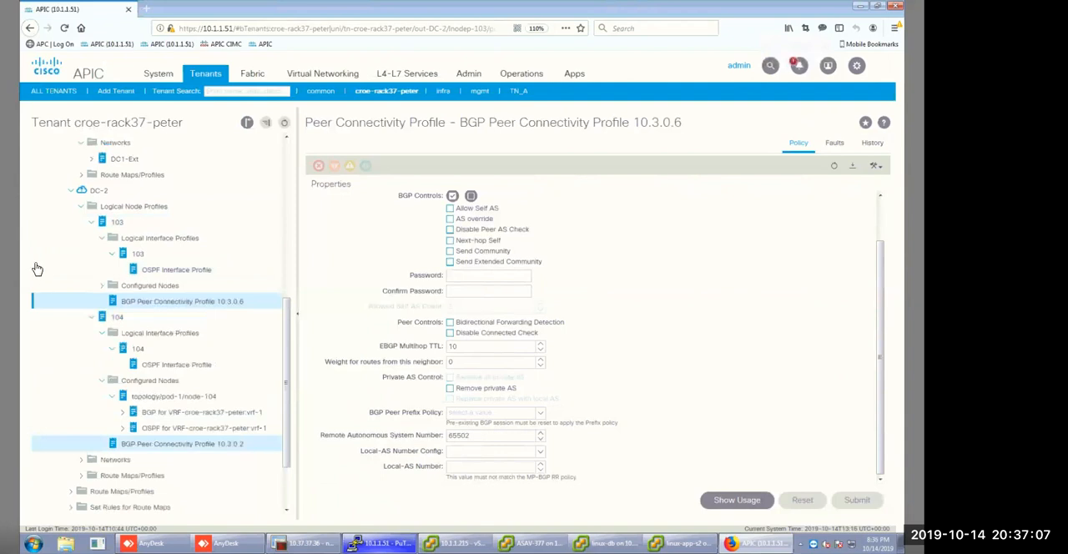
# Expand the configured nodes of logical node profile 103 under DC-2 and review its BGP and OSPF entries.
pyautogui.click(100, 292)
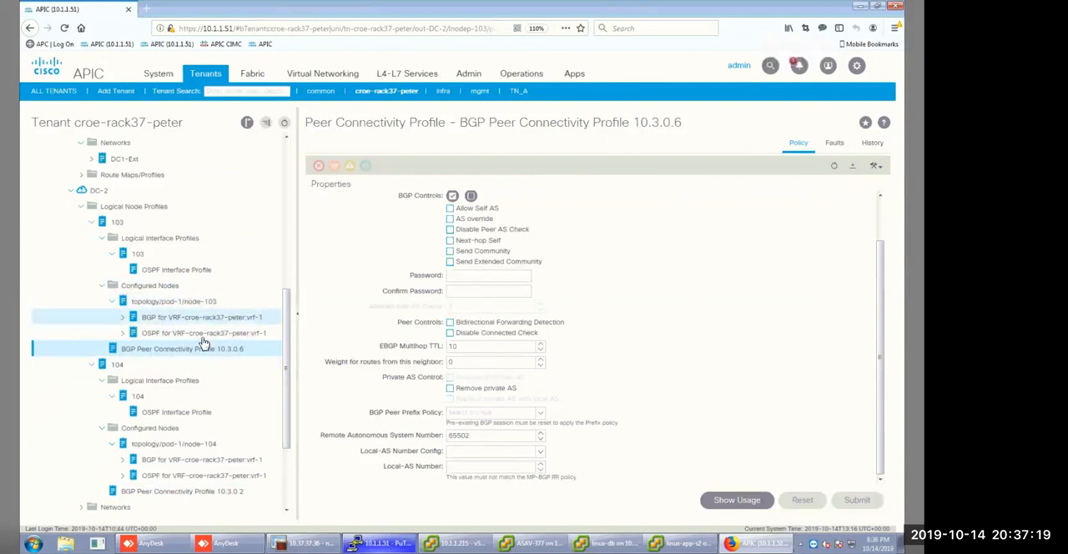
pyautogui.scroll(2, 204, 344)
pyautogui.scroll(7, 204, 344)
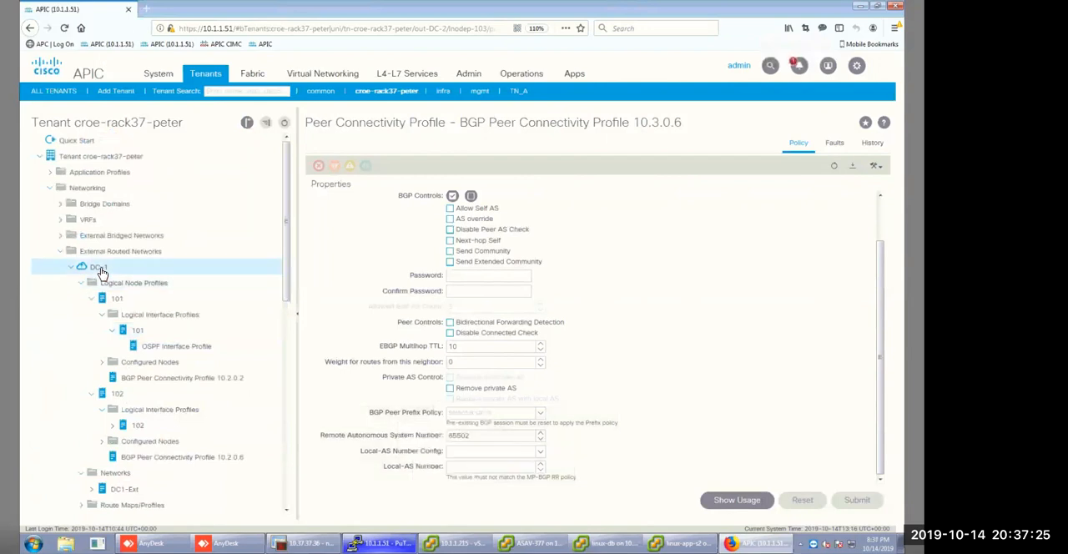
# Examine the p2p OSPF interface policy and the routed interfaces of logical interface profile 101 under DC-1.
pyautogui.click(120, 273)
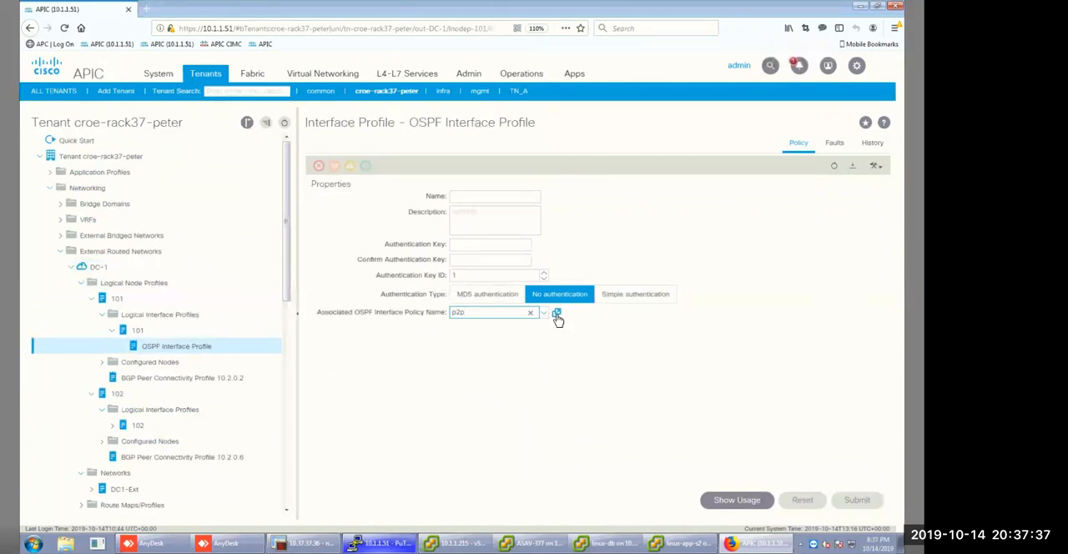
pyautogui.click(557, 315)
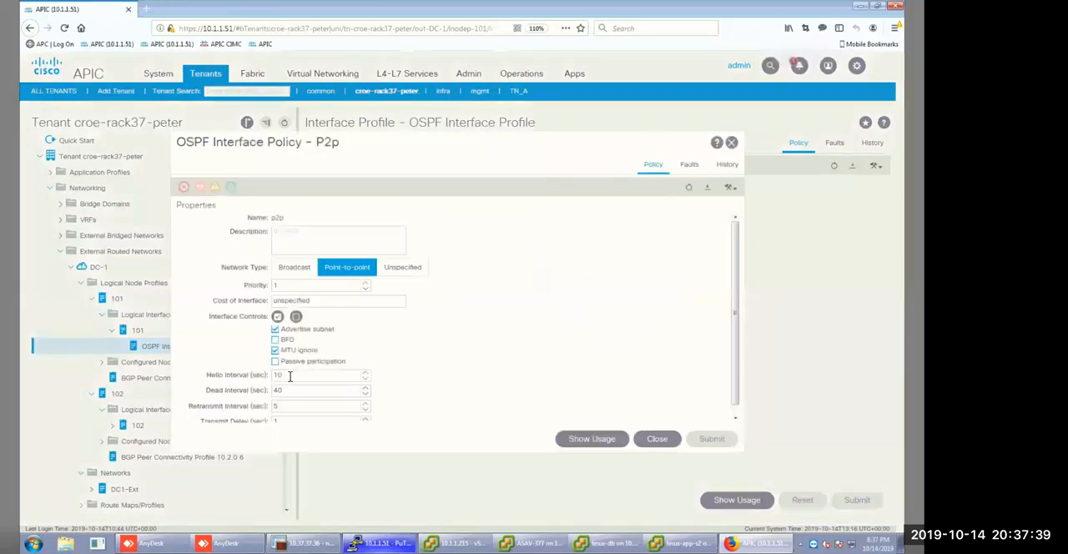
pyautogui.click(263, 377)
pyautogui.click(732, 143)
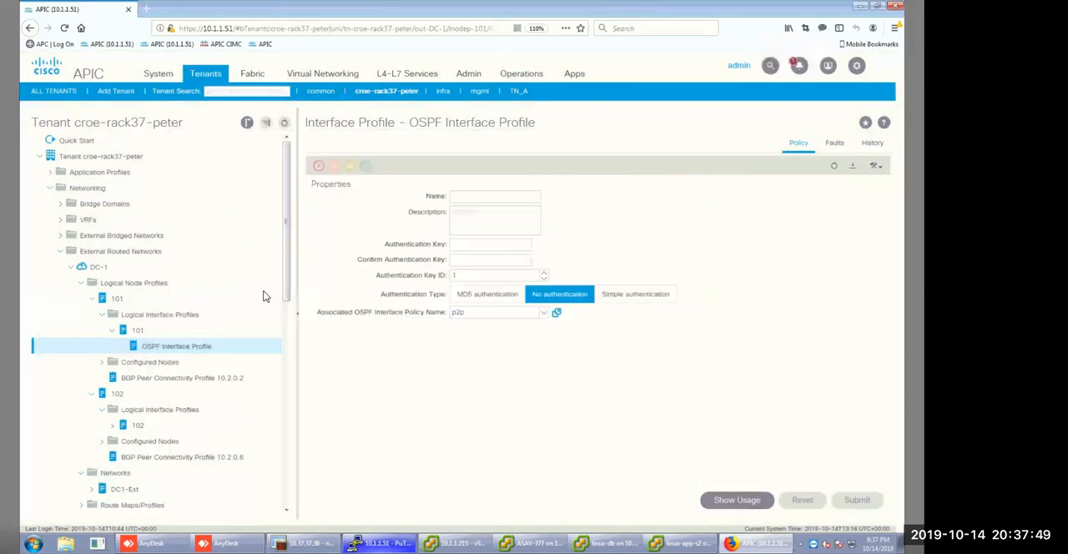
pyautogui.click(118, 332)
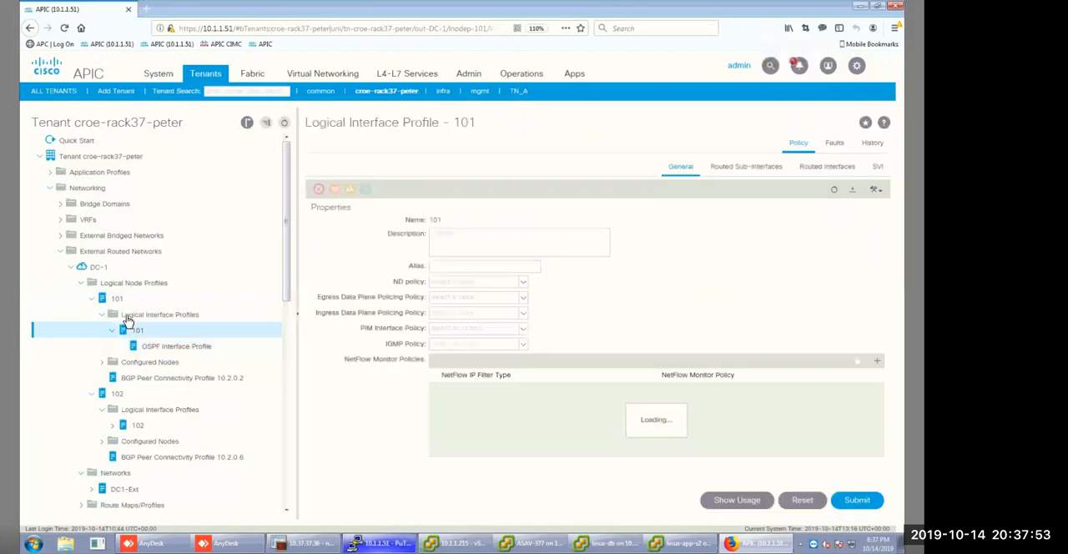
pyautogui.click(822, 167)
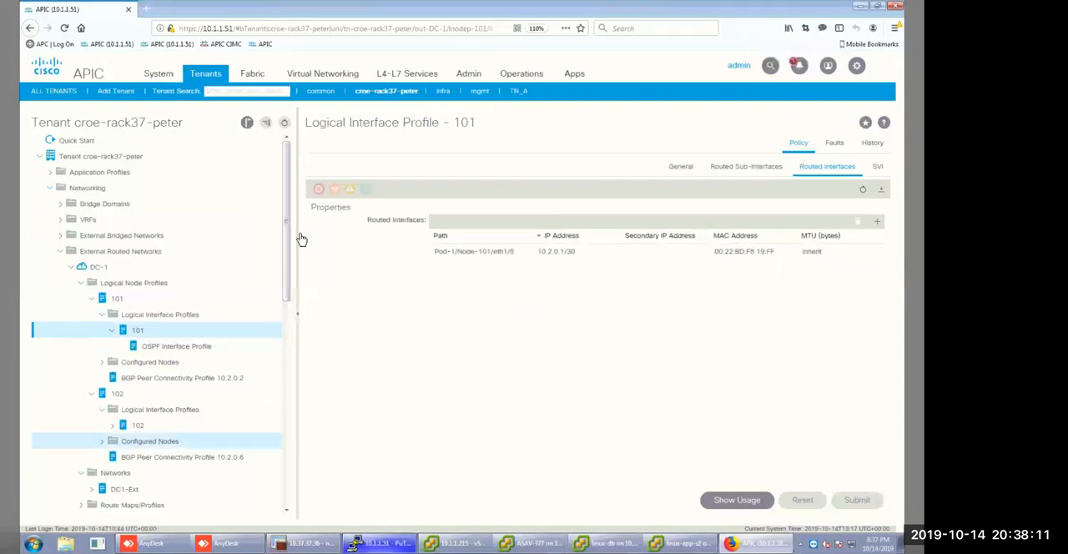
# Start a new standard contract in the tenant and name it DC1-DC2.
pyautogui.moveTo(286, 240); pyautogui.dragTo(283, 466)
pyautogui.scroll(-2, 80, 401)
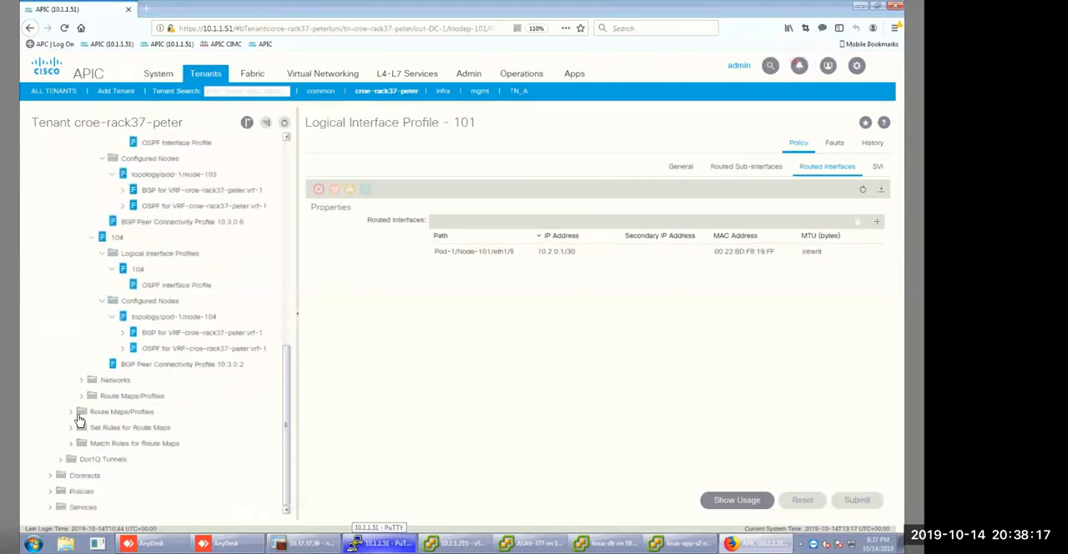
pyautogui.click(51, 475)
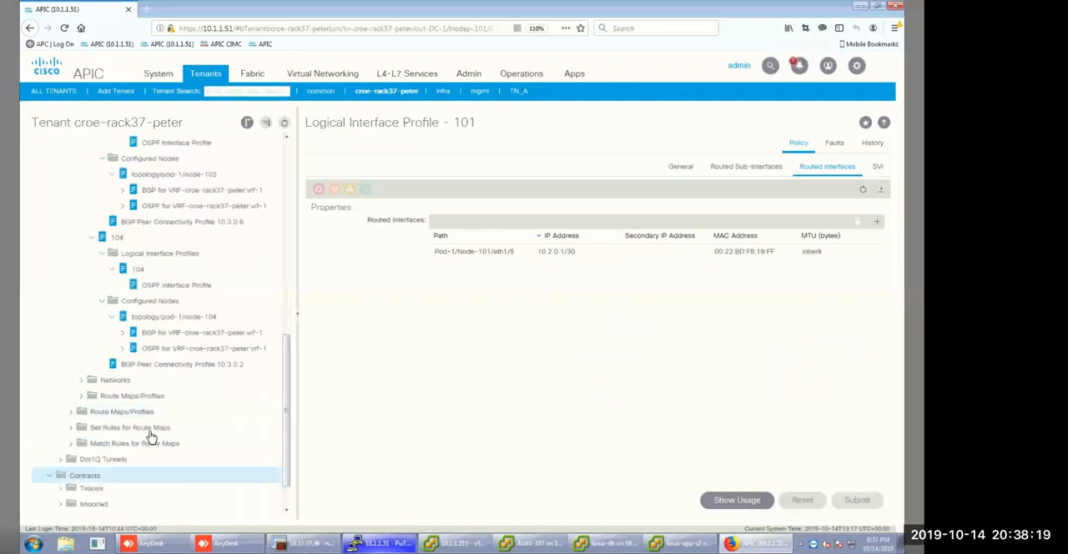
pyautogui.scroll(-2, 129, 451)
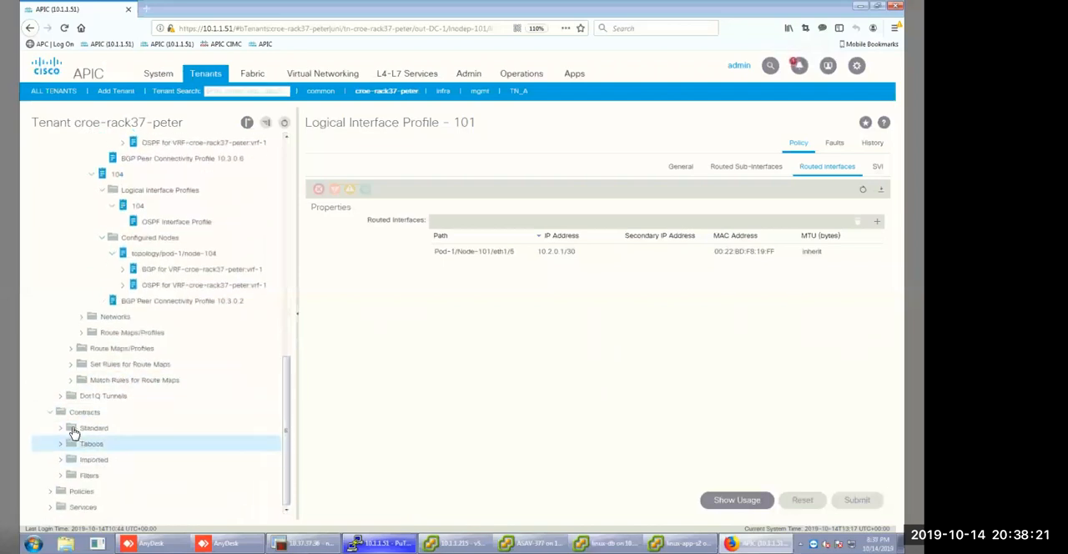
pyautogui.click(73, 429)
pyautogui.rightClick(89, 429)
pyautogui.click(117, 435)
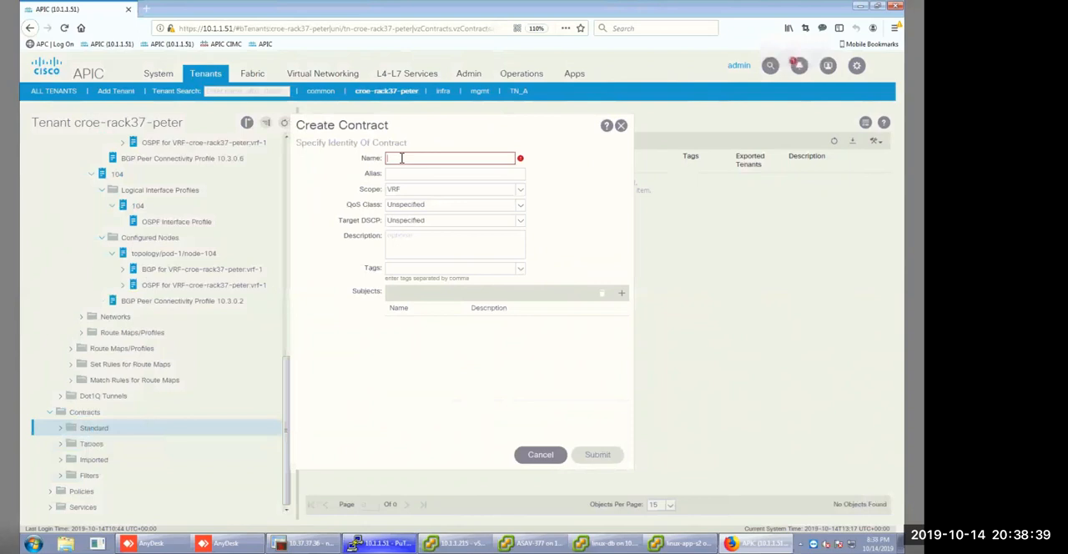
pyautogui.write('DC1')
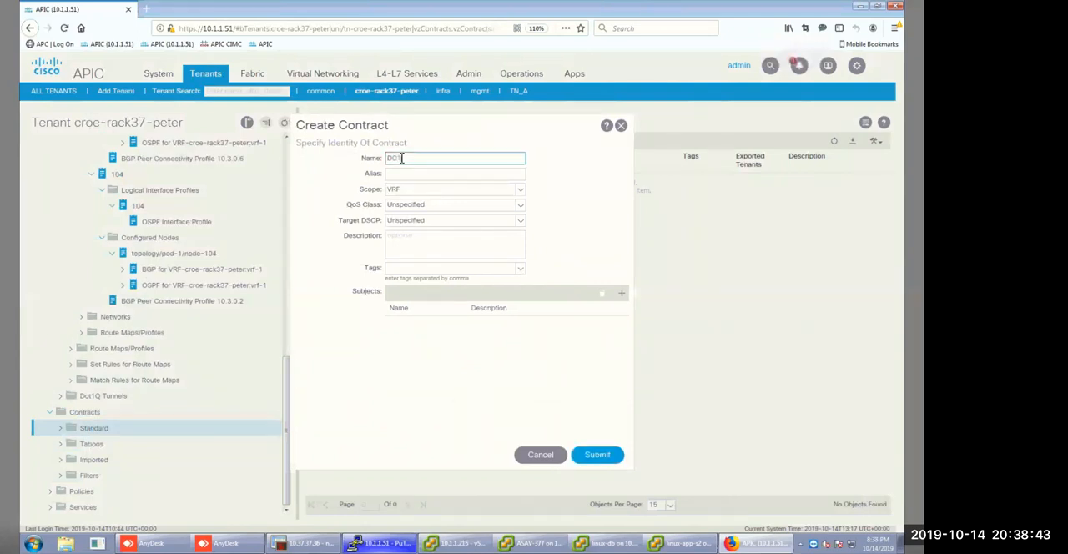
pyautogui.write(' DC 2')
pyautogui.press('BackSpace')
pyautogui.press('BackSpace')
pyautogui.write('2')
# Add a subject named SBJ4 to the contract and start a new filter named FLT4 in its filter chain.
pyautogui.click(622, 294)
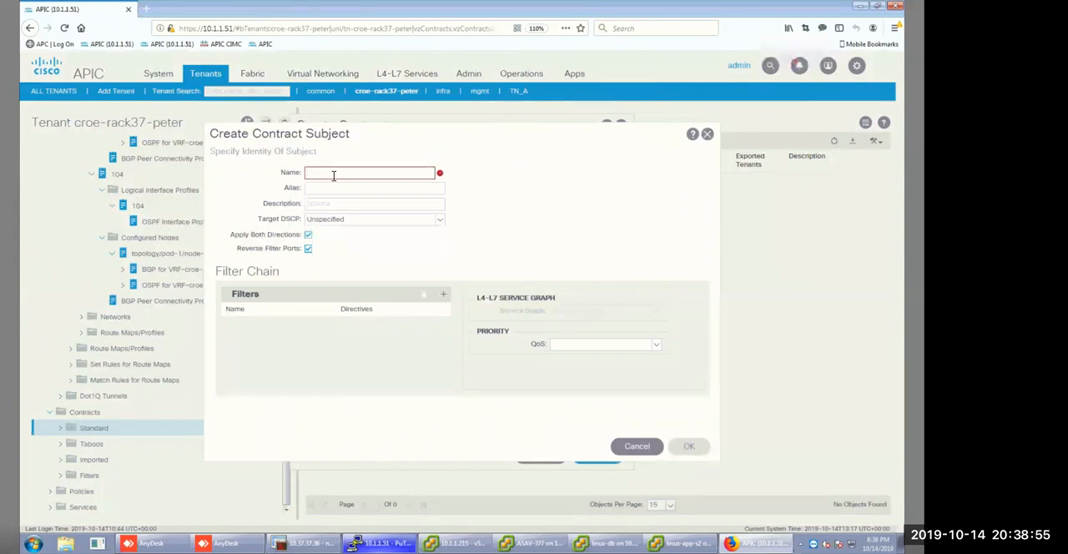
pyautogui.write('SB14')
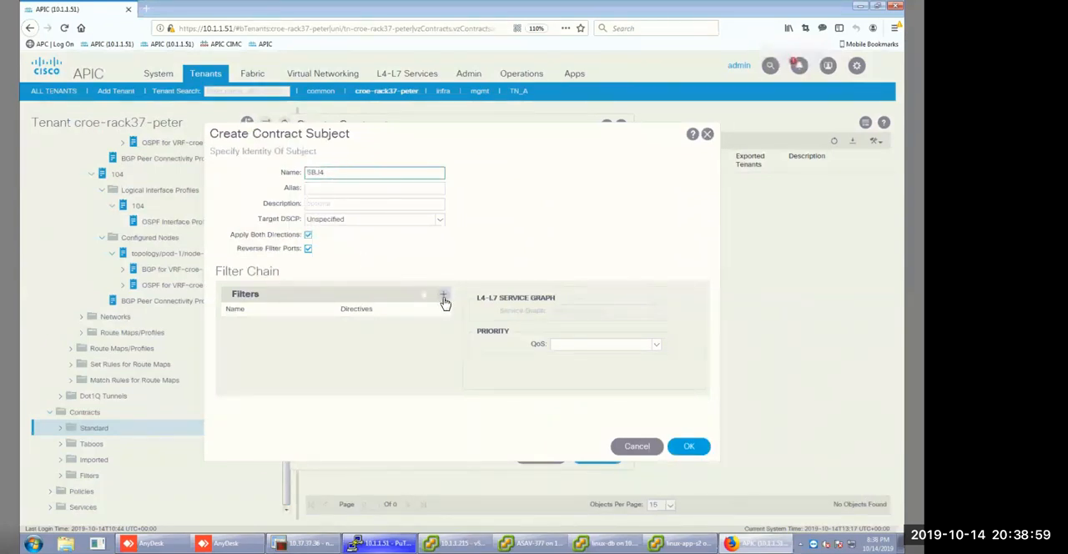
pyautogui.click(443, 294)
pyautogui.click(333, 325)
pyautogui.click(330, 336)
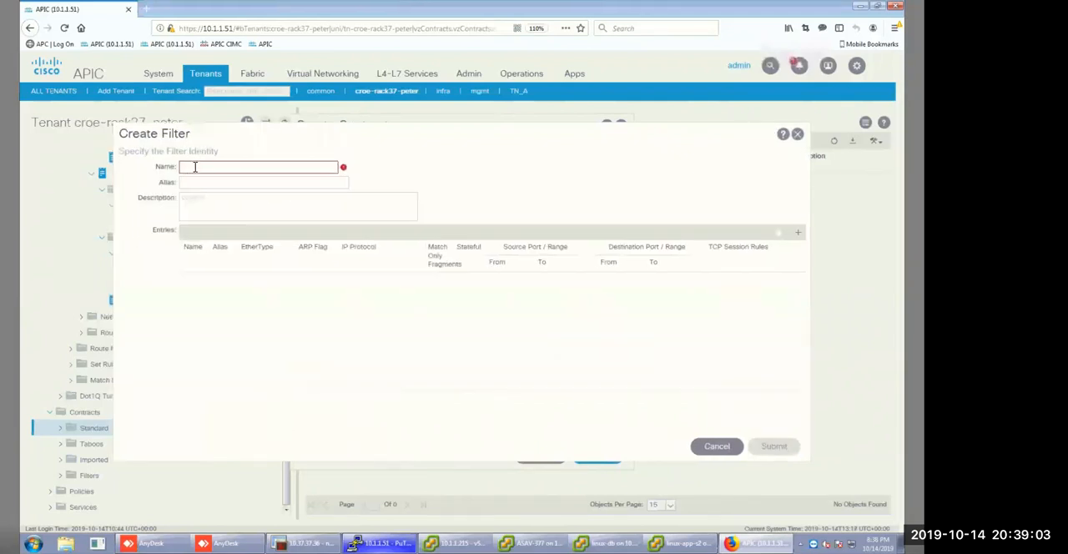
pyautogui.click(195, 167)
pyautogui.write('FLR')
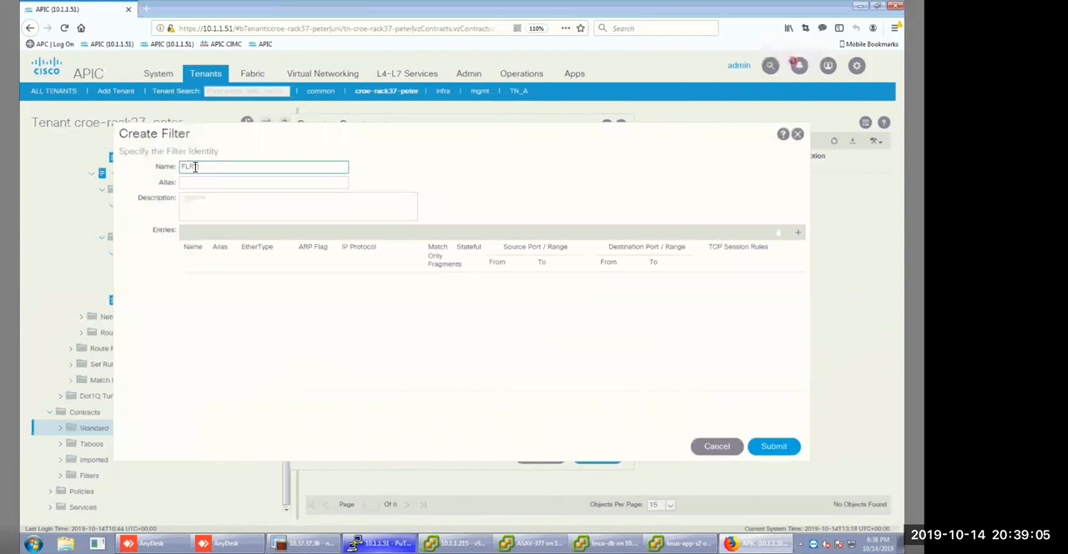
pyautogui.press('Left')
pyautogui.press('Left')
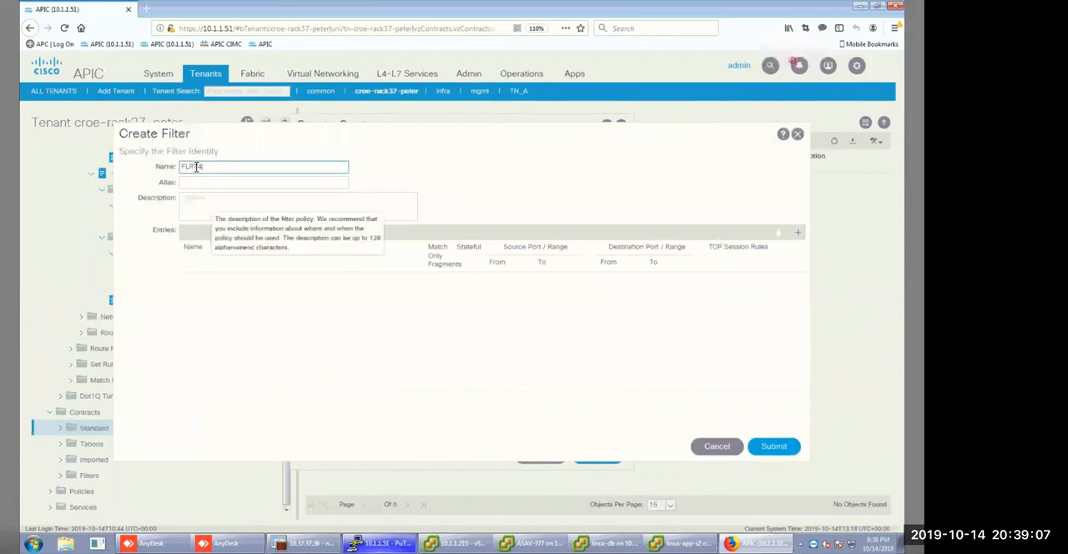
pyautogui.press('BackSpace')
# Add a filter entry named ANY with EtherType IP and the IP protocol left unspecified.
pyautogui.click(798, 234)
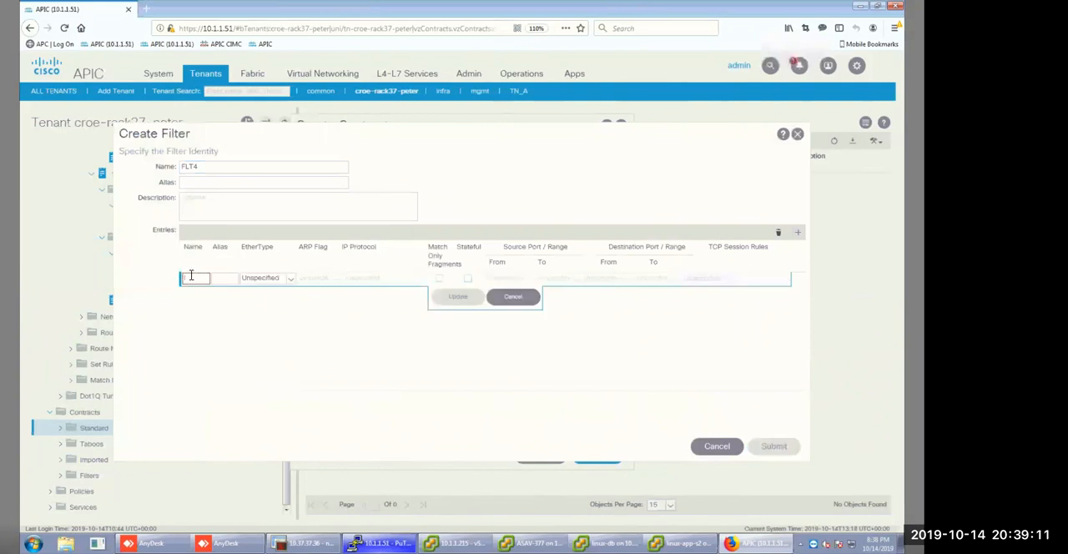
pyautogui.write('ANY')
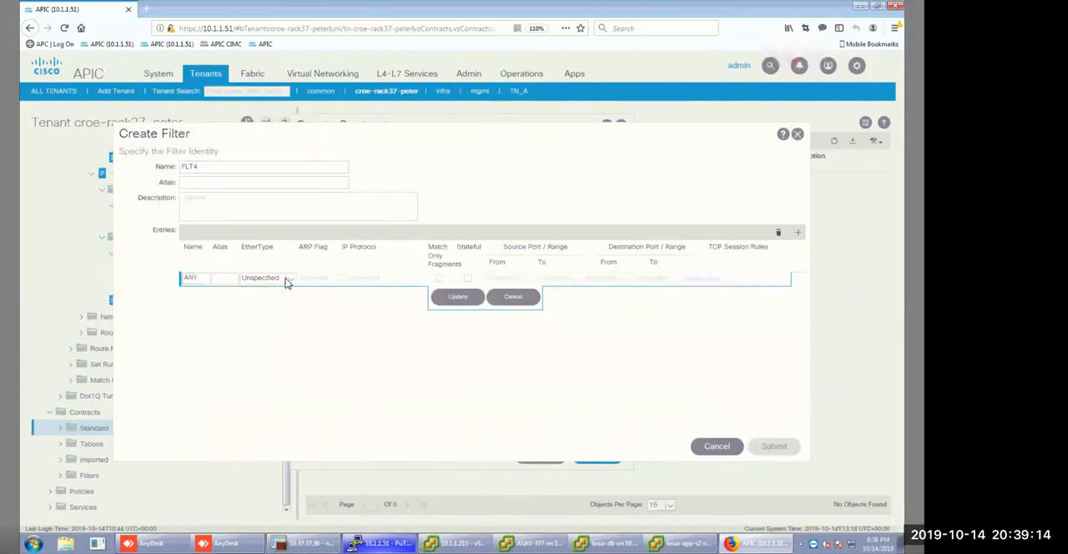
pyautogui.click(287, 279)
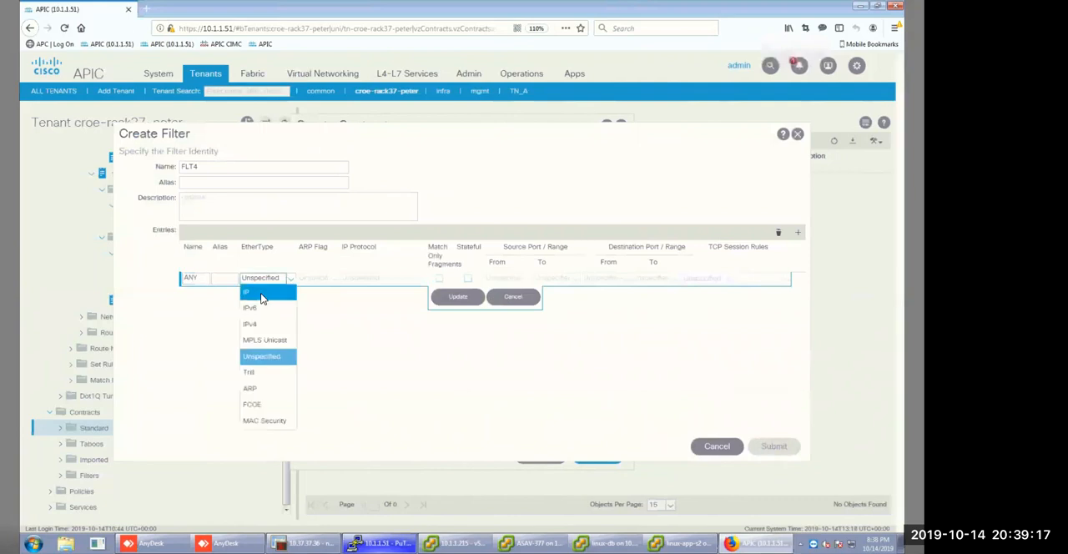
pyautogui.click(262, 294)
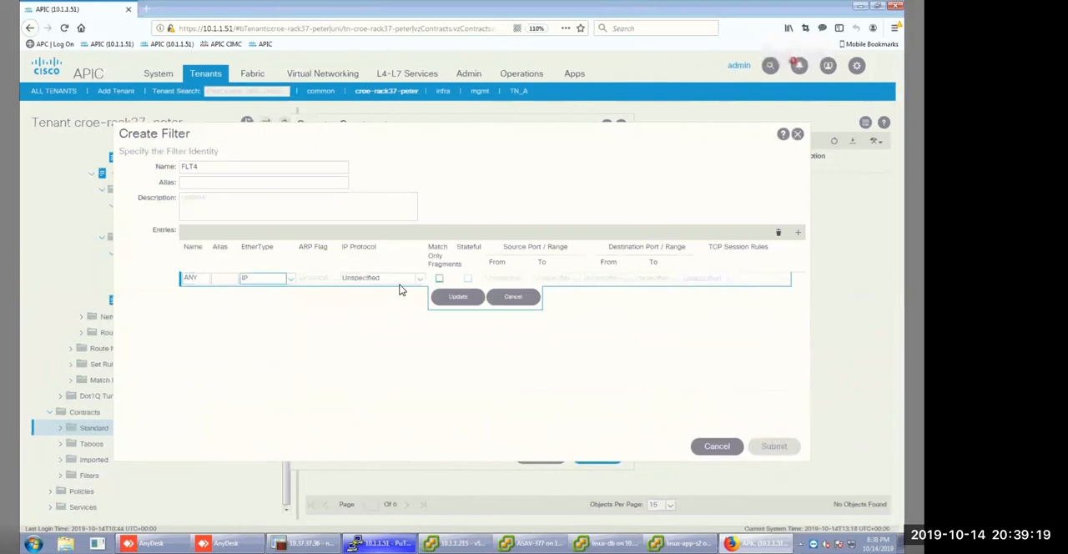
pyautogui.click(419, 280)
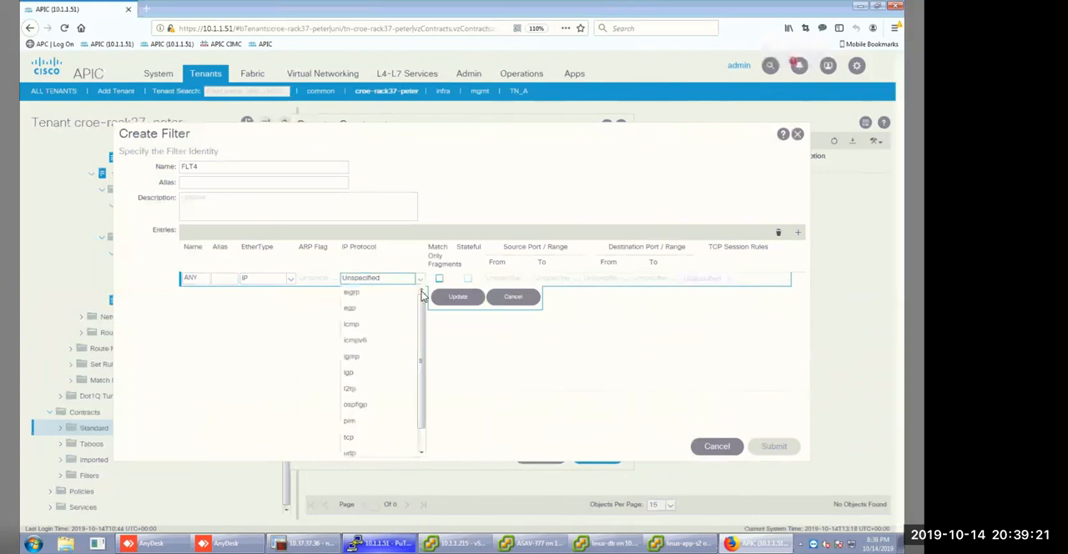
pyautogui.click(567, 360)
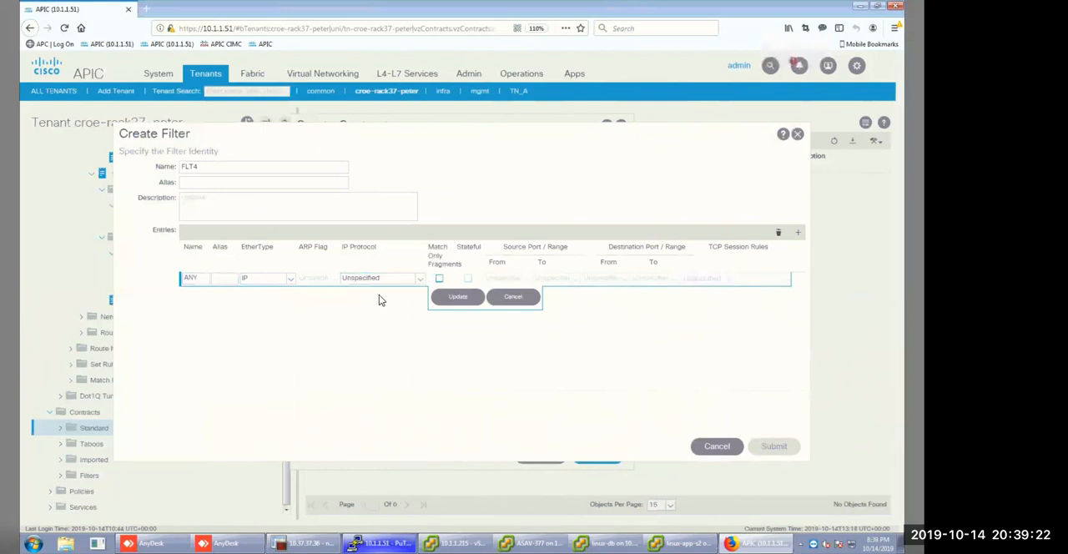
pyautogui.click(458, 299)
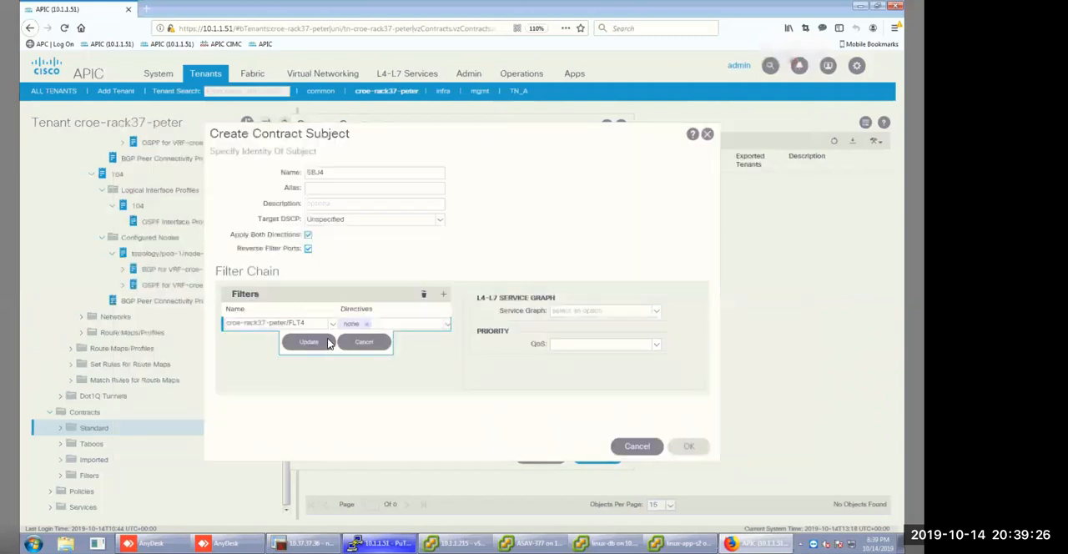
# Submit the filter, attach it to the contract subject, and submit the DC1-DC2 contract.
pyautogui.click(325, 342)
pyautogui.click(691, 448)
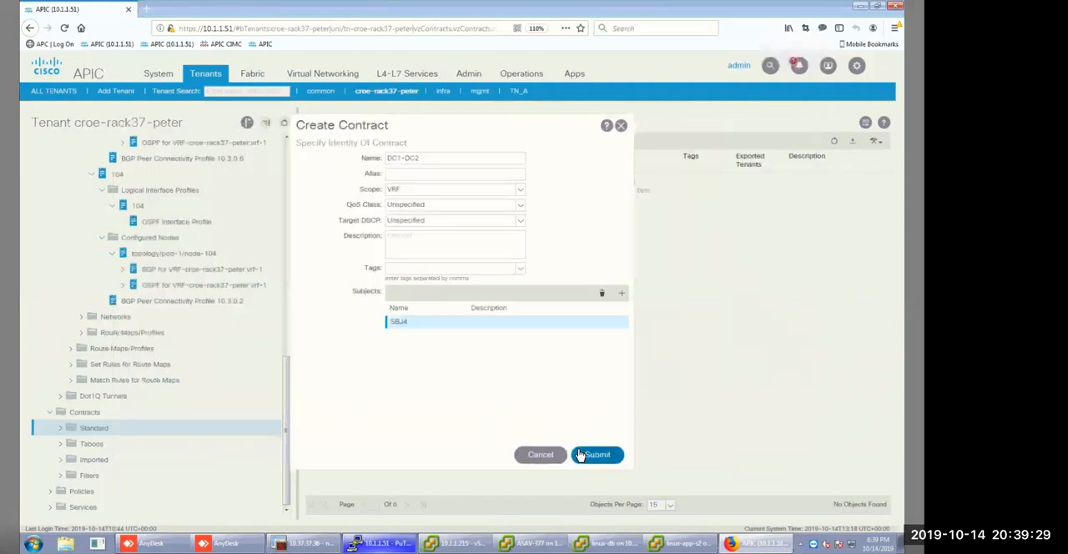
pyautogui.click(580, 454)
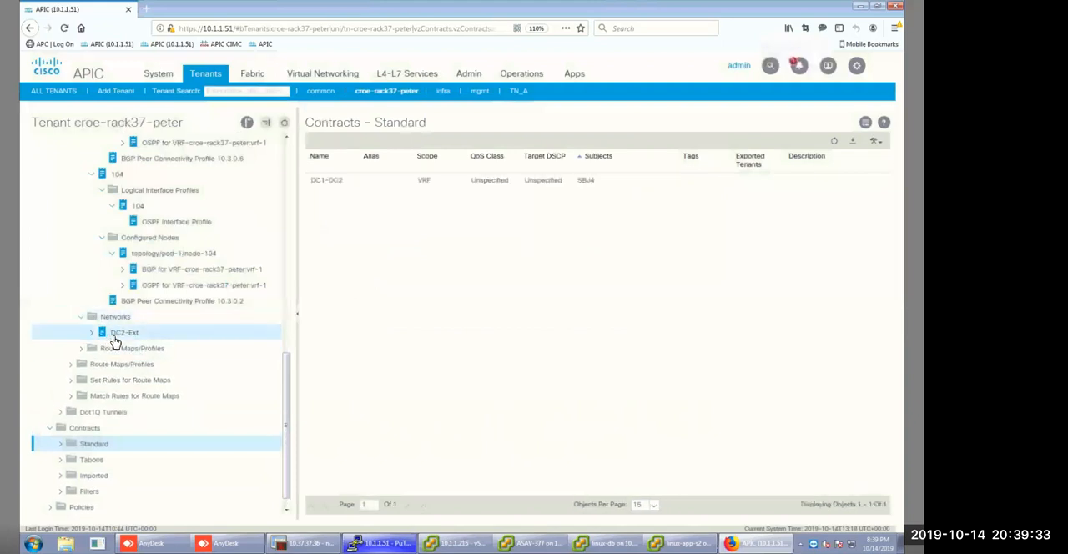
# Add DC1-DC2 as a provided contract on the DC2-Ext external network of DC-2.
pyautogui.click(118, 334)
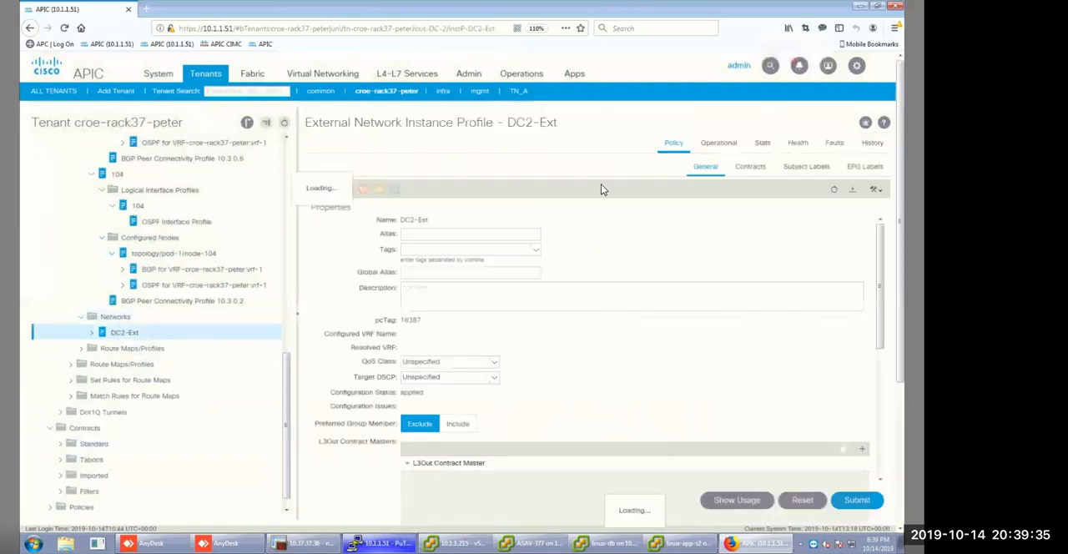
pyautogui.click(752, 167)
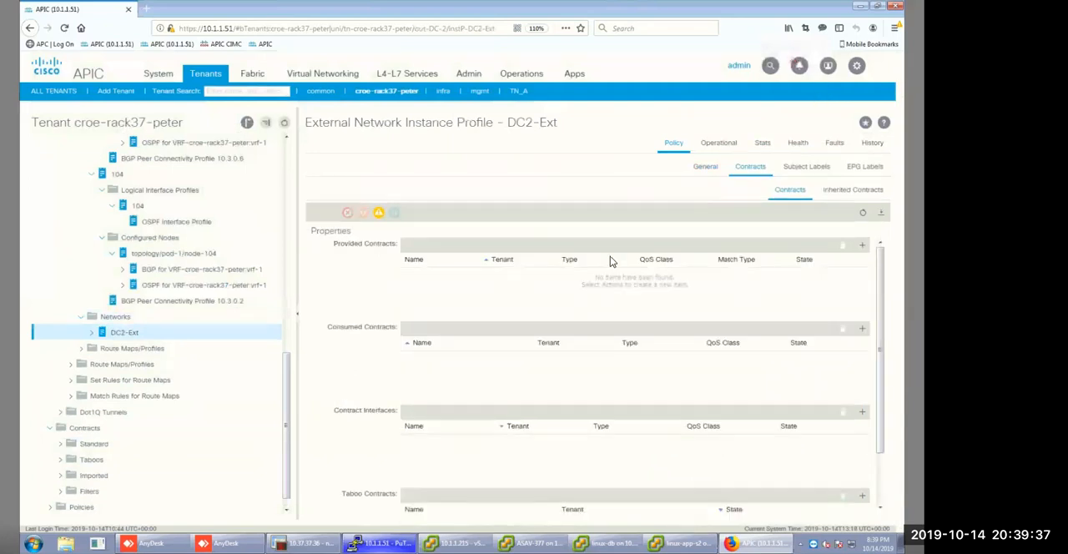
pyautogui.click(863, 245)
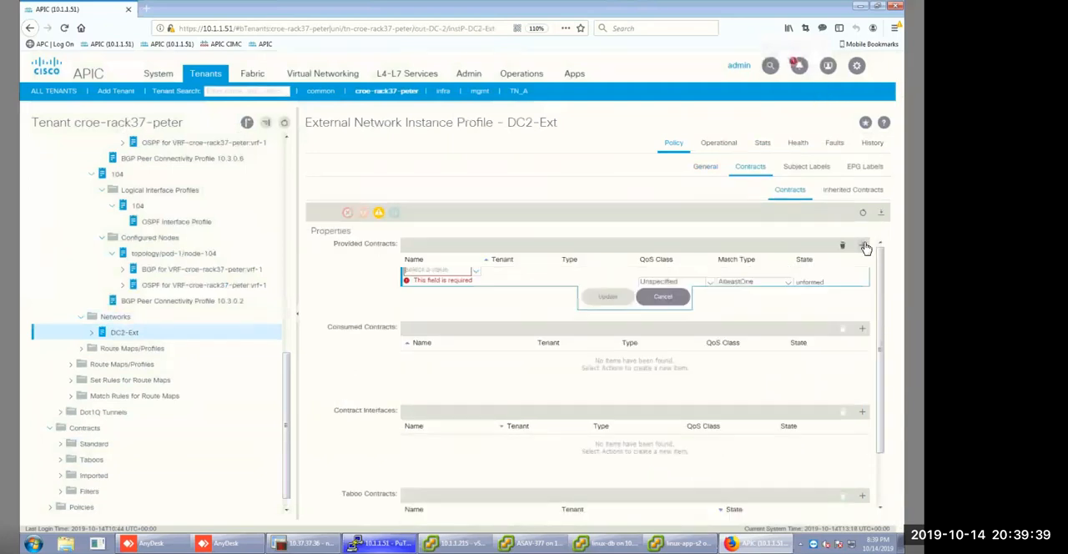
pyautogui.click(477, 274)
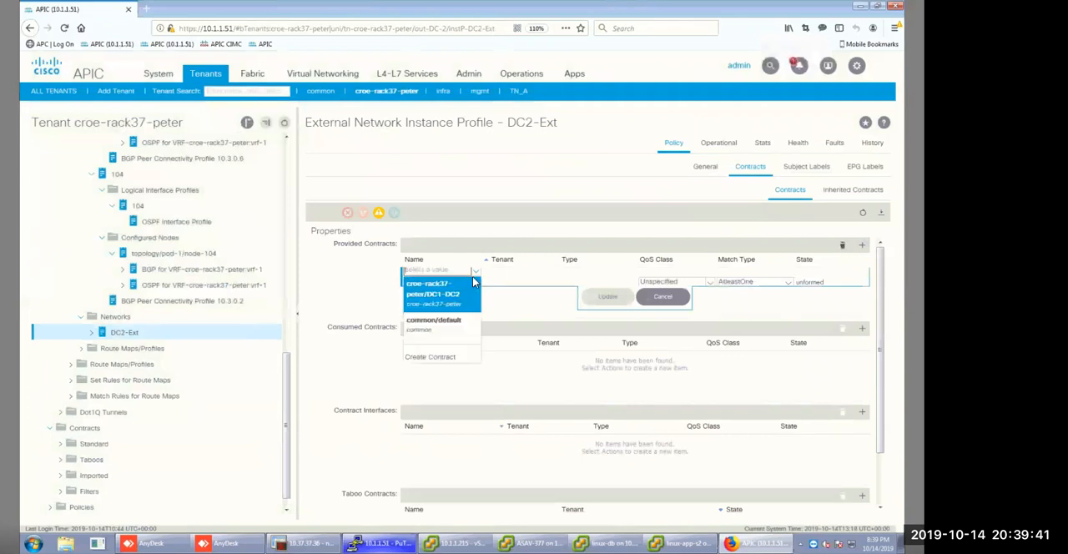
pyautogui.click(444, 294)
pyautogui.click(597, 298)
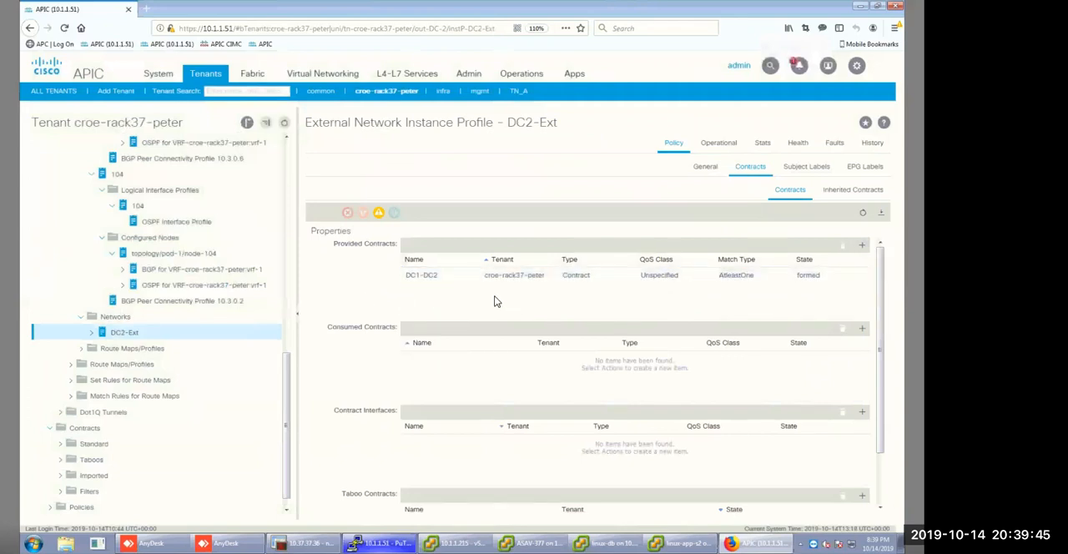
# Add subnet 10.2.10.0/24 to DC2-Ext with only the Export Route Control Subnet scope enabled.
pyautogui.click(91, 335)
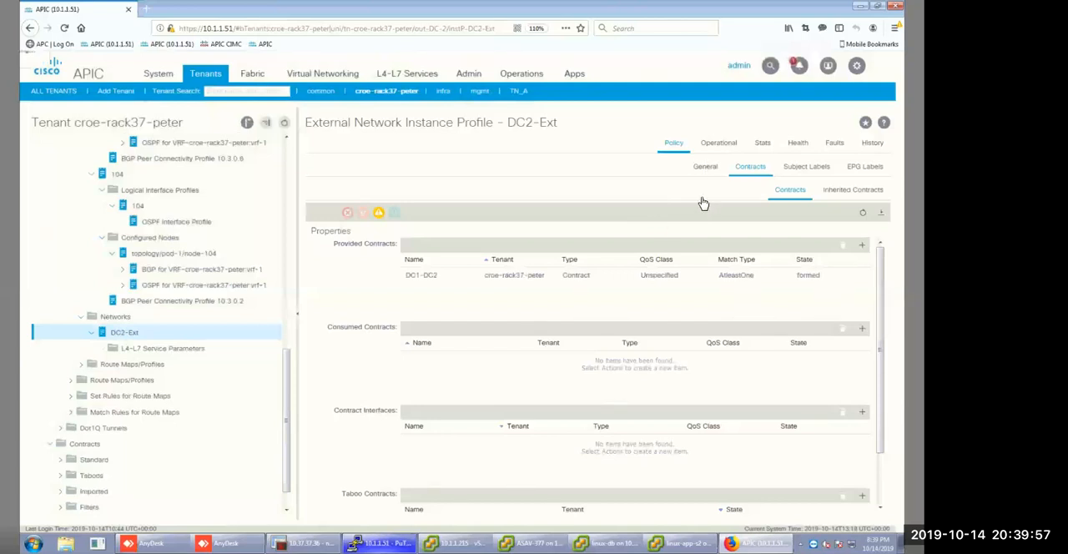
pyautogui.click(705, 167)
pyautogui.scroll(-5, 642, 334)
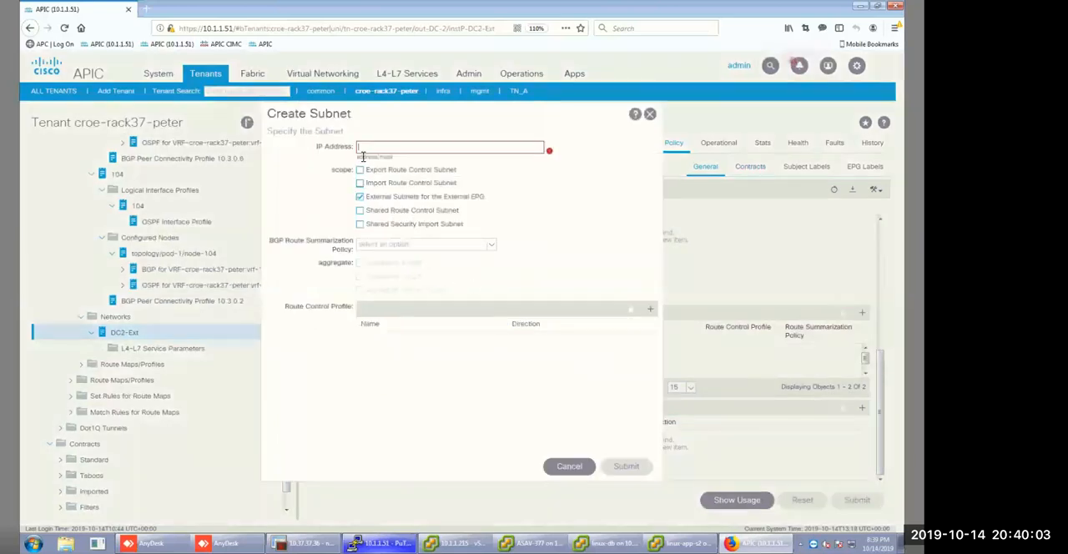
pyautogui.click(360, 170)
pyautogui.click(371, 146)
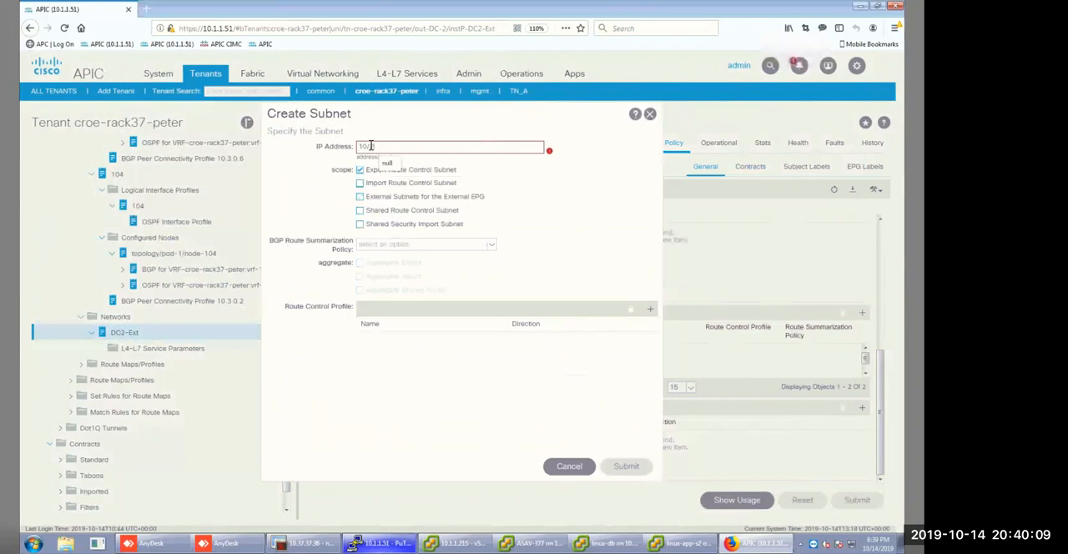
pyautogui.write('10/3')
pyautogui.press('BackSpace')
pyautogui.press('BackSpace')
pyautogui.write('.2.10.0/24')
pyautogui.click(632, 467)
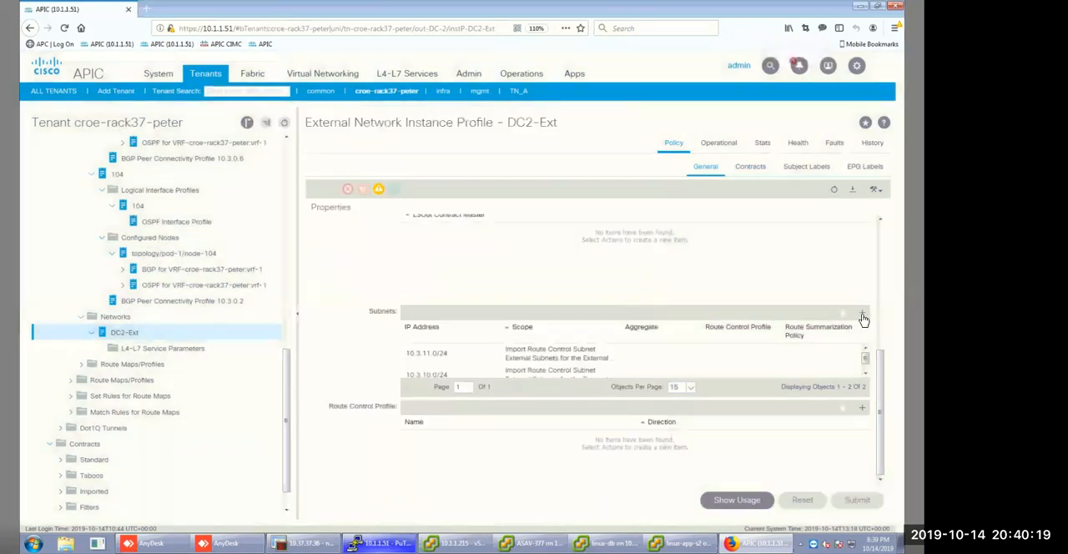
# Add subnet 10.2.11.0/24 to DC2-Ext with only the Export Route Control Subnet scope enabled.
pyautogui.click(861, 315)
pyautogui.click(359, 169)
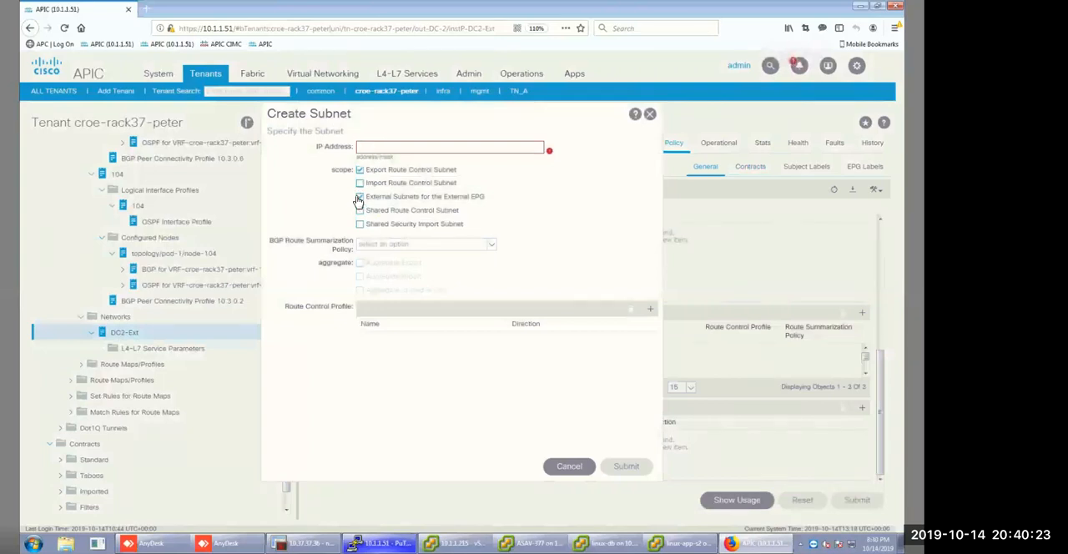
pyautogui.click(377, 147)
pyautogui.write('10.2.11.0/24')
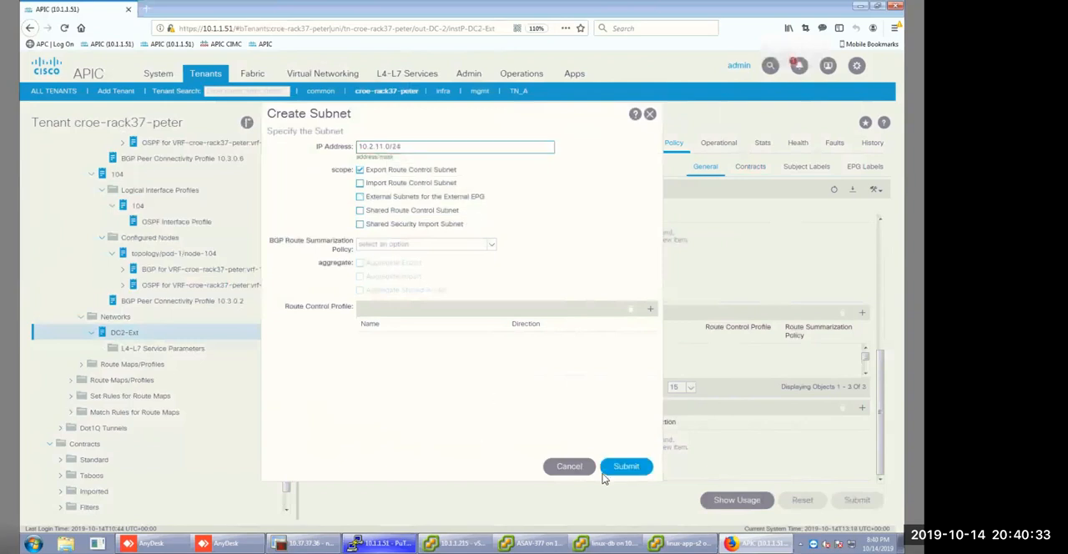
pyautogui.click(625, 469)
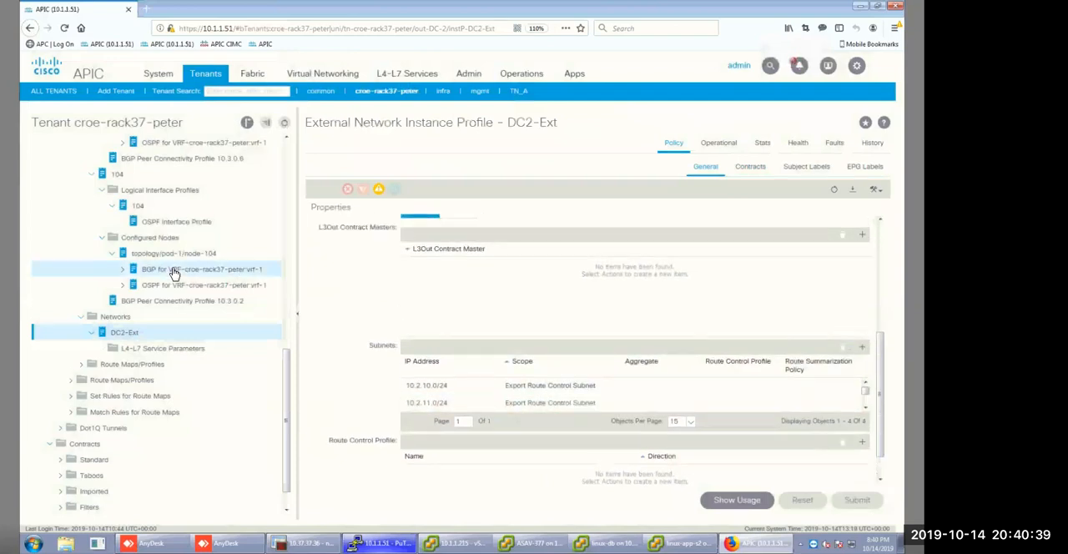
# Add DC1-DC2 as a consumed contract on the DC1-Ext external network of DC-1.
pyautogui.scroll(2, 174, 273)
pyautogui.scroll(5, 174, 274)
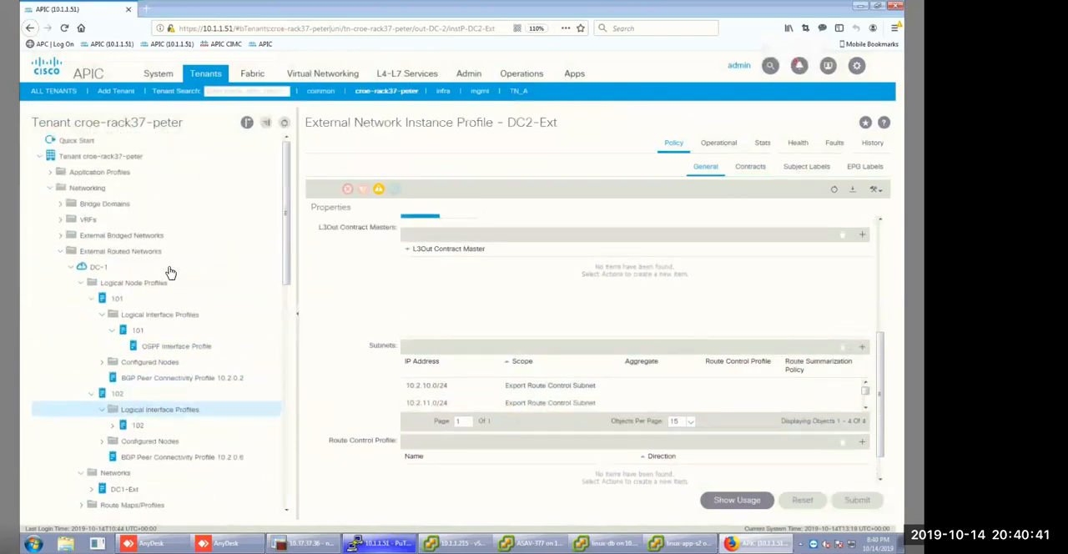
pyautogui.scroll(-6, 134, 260)
pyautogui.scroll(7, 137, 274)
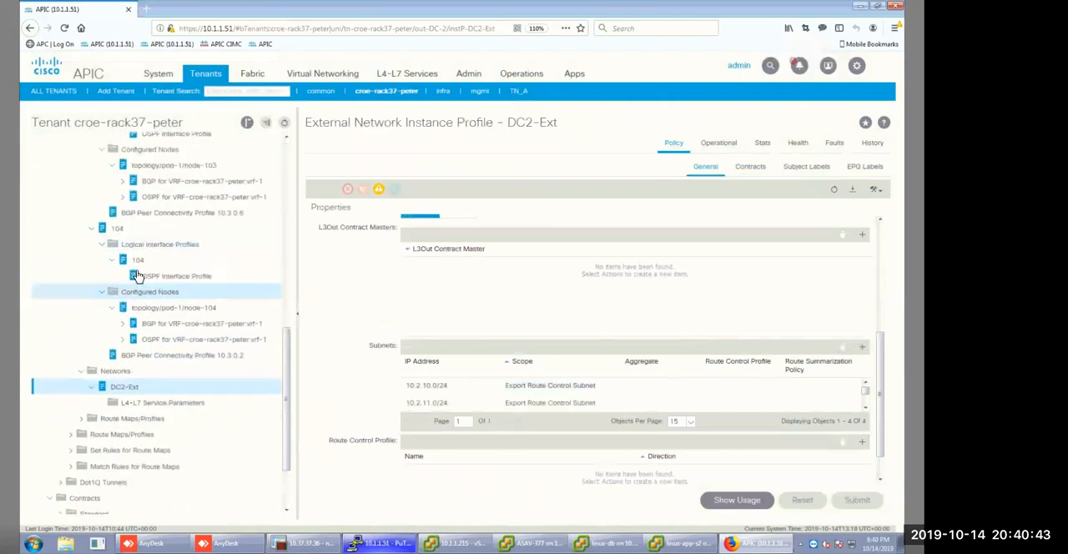
pyautogui.scroll(5, 139, 301)
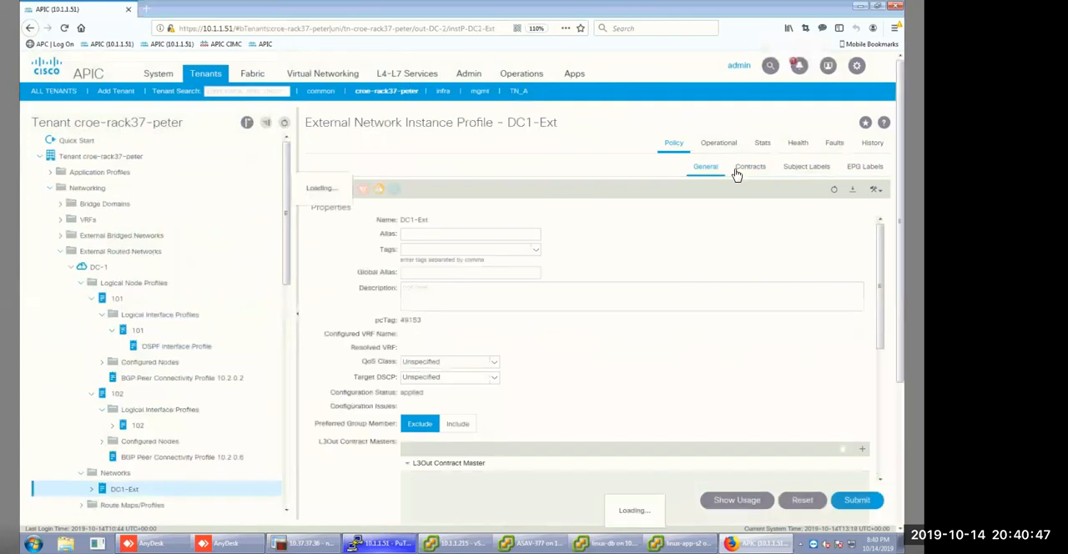
pyautogui.click(745, 169)
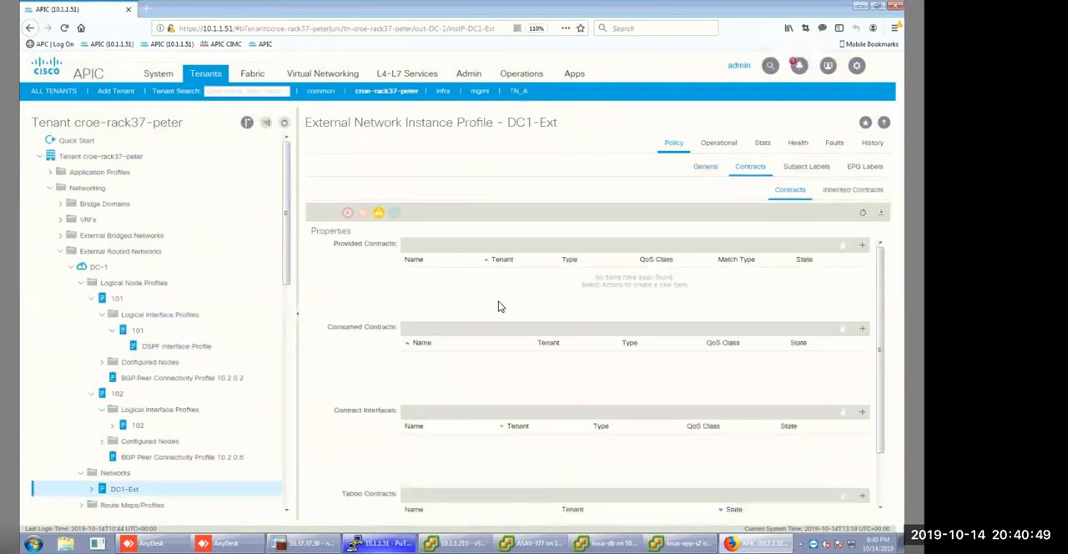
pyautogui.click(862, 329)
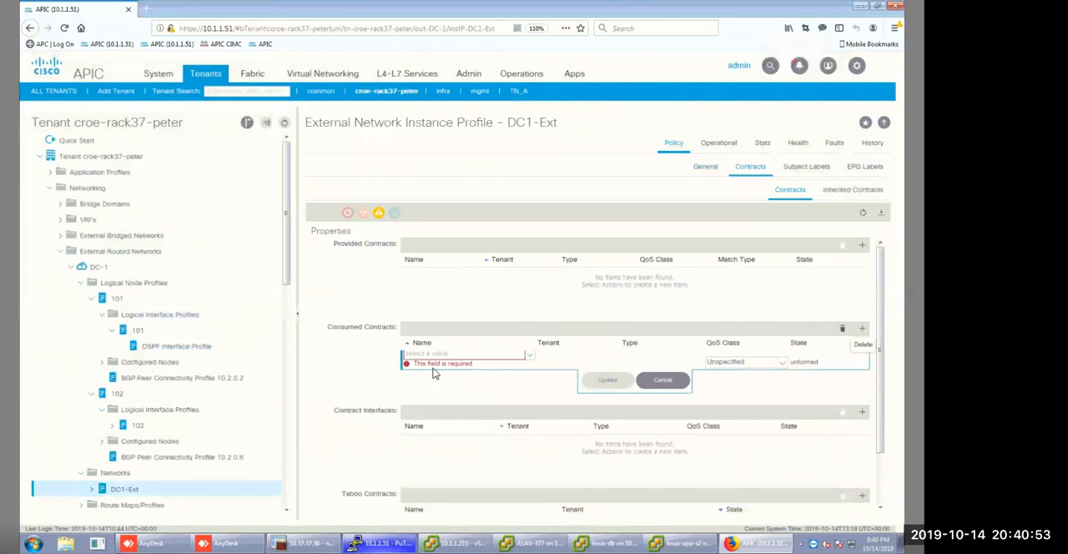
pyautogui.click(526, 356)
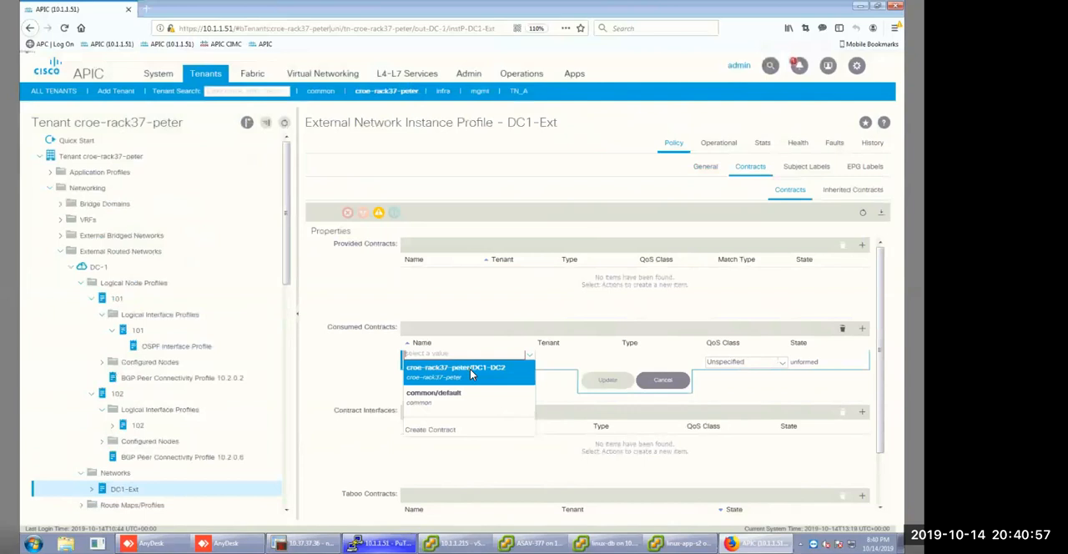
pyautogui.click(471, 370)
pyautogui.click(494, 368)
pyautogui.click(478, 371)
pyautogui.click(607, 381)
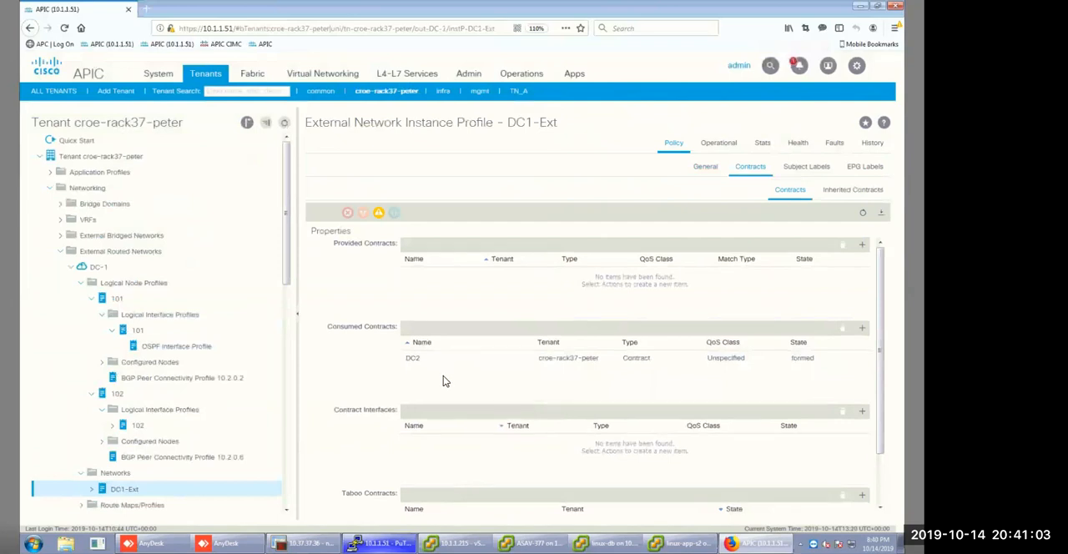
pyautogui.scroll(-1, 443, 375)
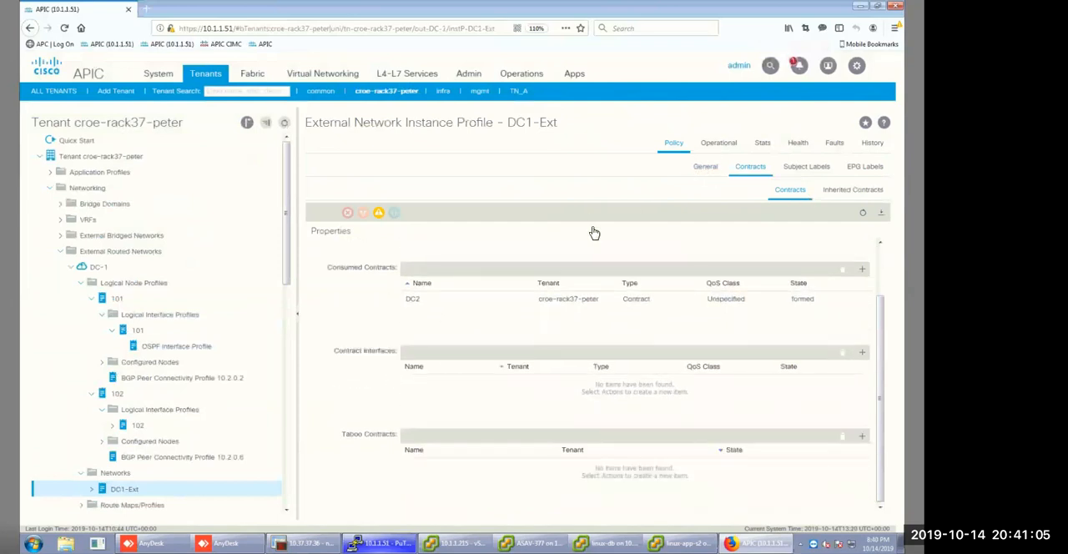
# Try to add subnet 10.3.10.0/24 to DC1-Ext with only the Export Route Control Subnet scope enabled.
pyautogui.click(705, 166)
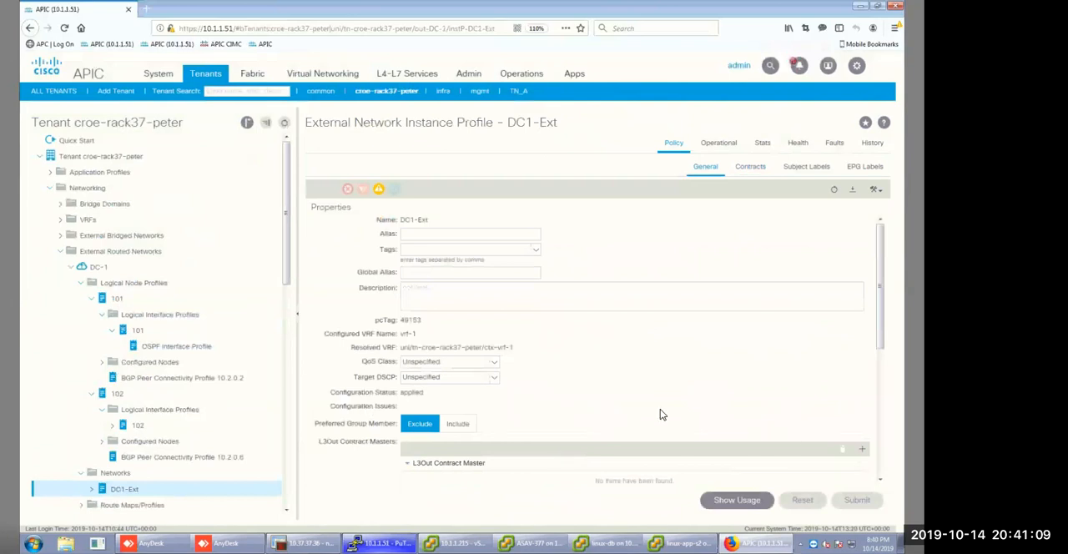
pyautogui.scroll(-4, 660, 415)
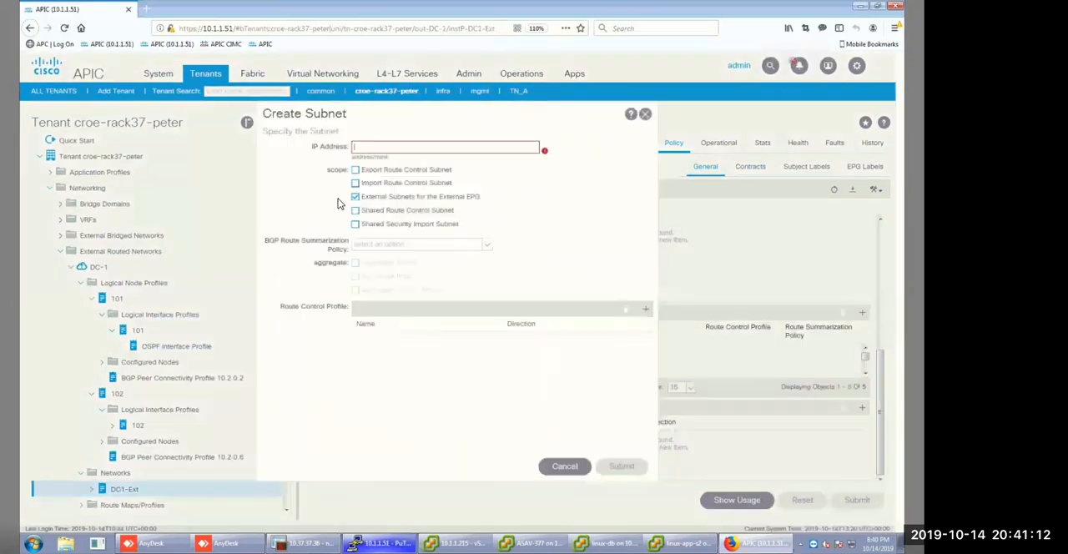
pyautogui.click(356, 170)
pyautogui.click(363, 146)
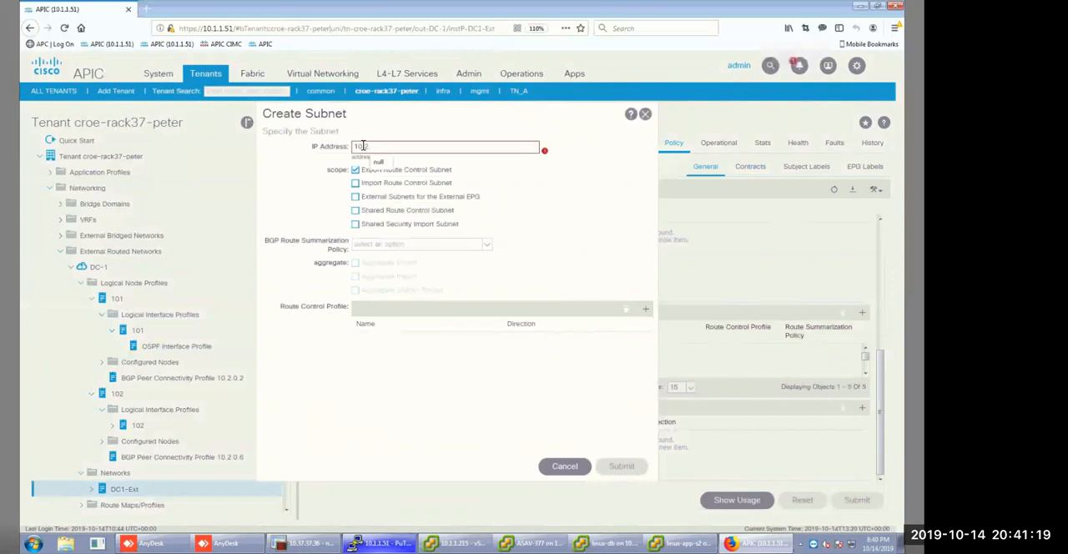
pyautogui.press('BackSpace')
pyautogui.press('BackSpace')
pyautogui.write('11')
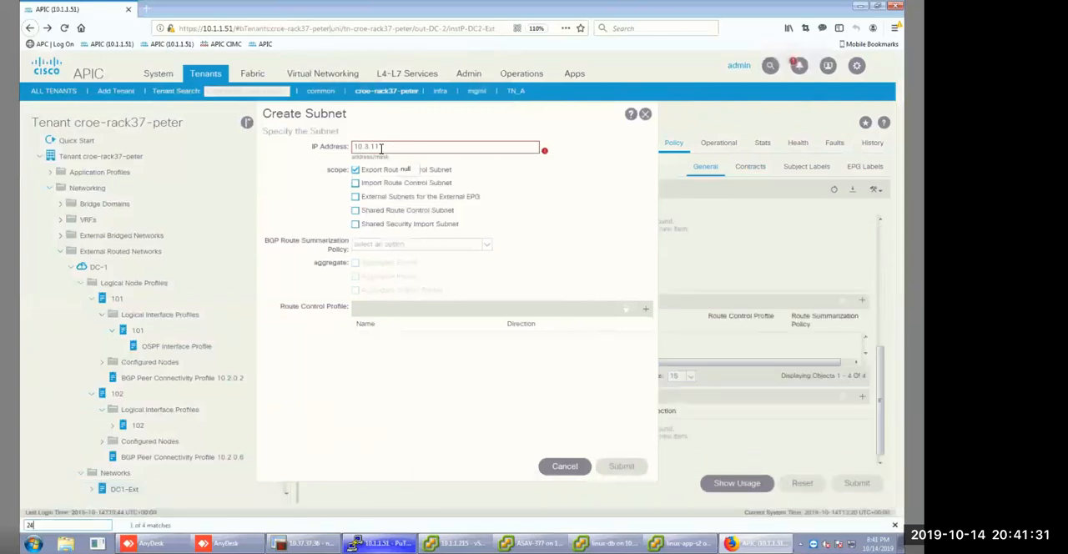
pyautogui.press('BackSpace')
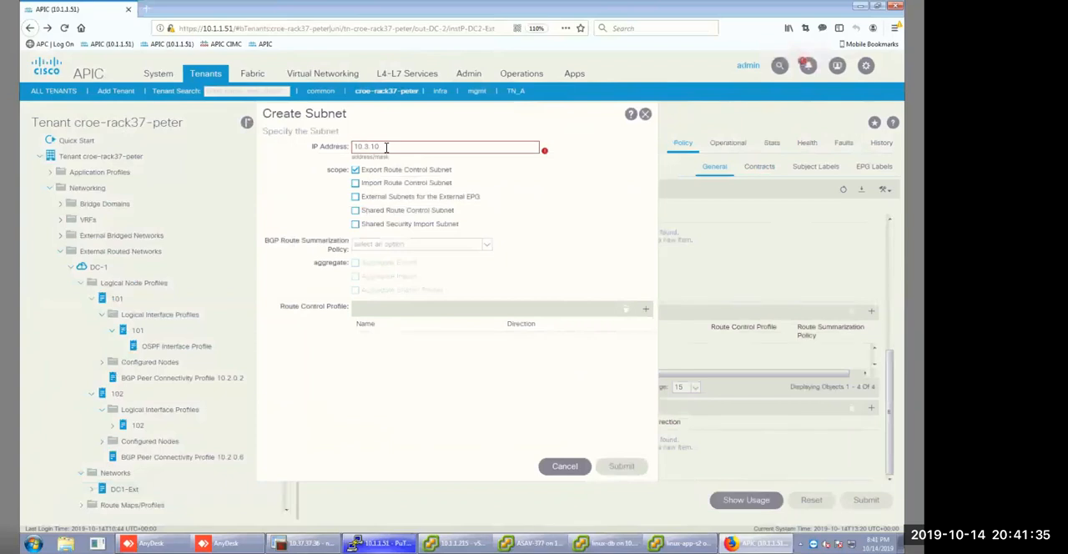
pyautogui.write('/24')
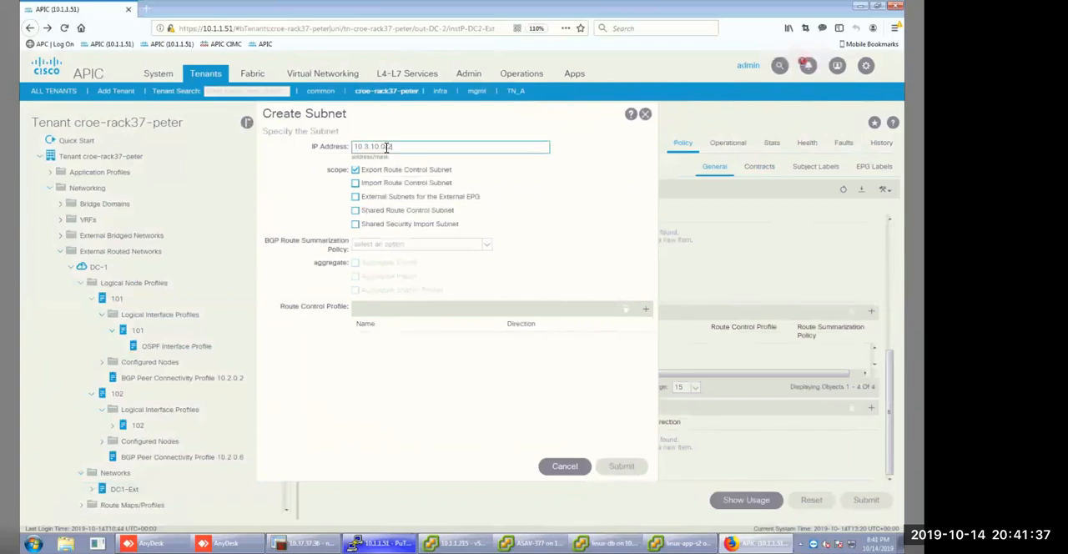
pyautogui.click(622, 466)
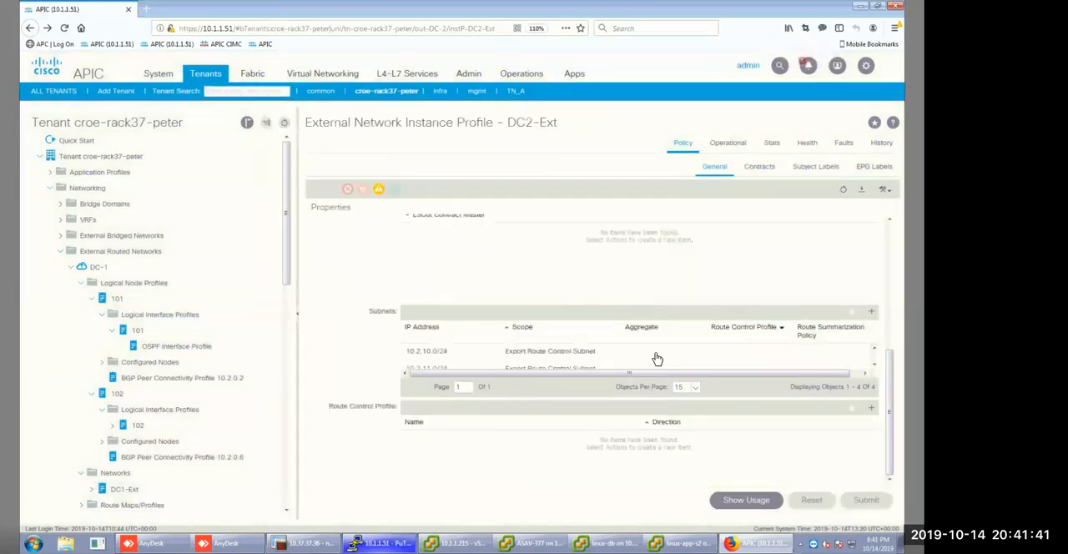
# Check the subnet entries and their scopes on the DC2-Ext and DC1-Ext external networks.
pyautogui.scroll(-3, 634, 355)
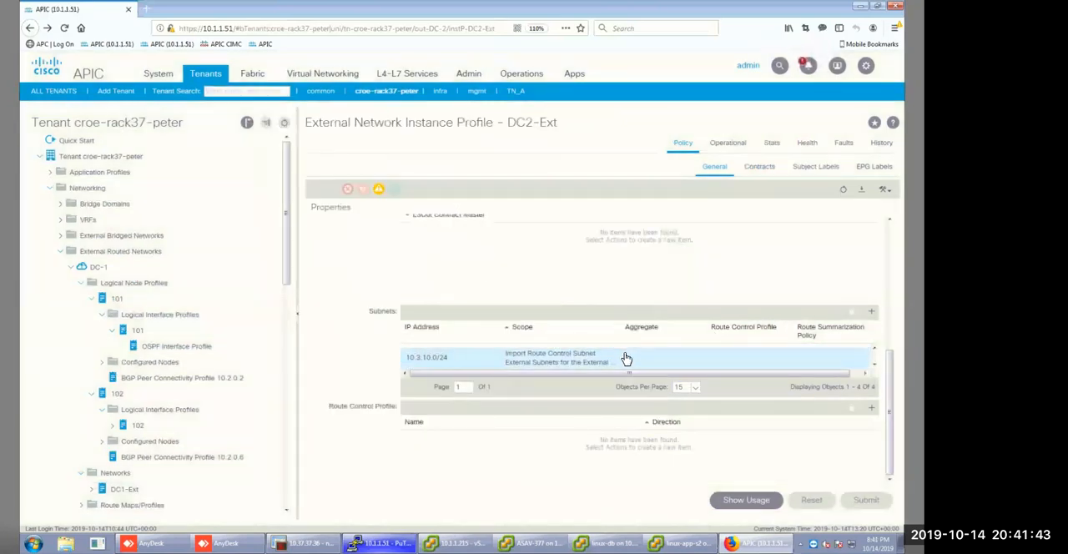
pyautogui.scroll(3, 626, 358)
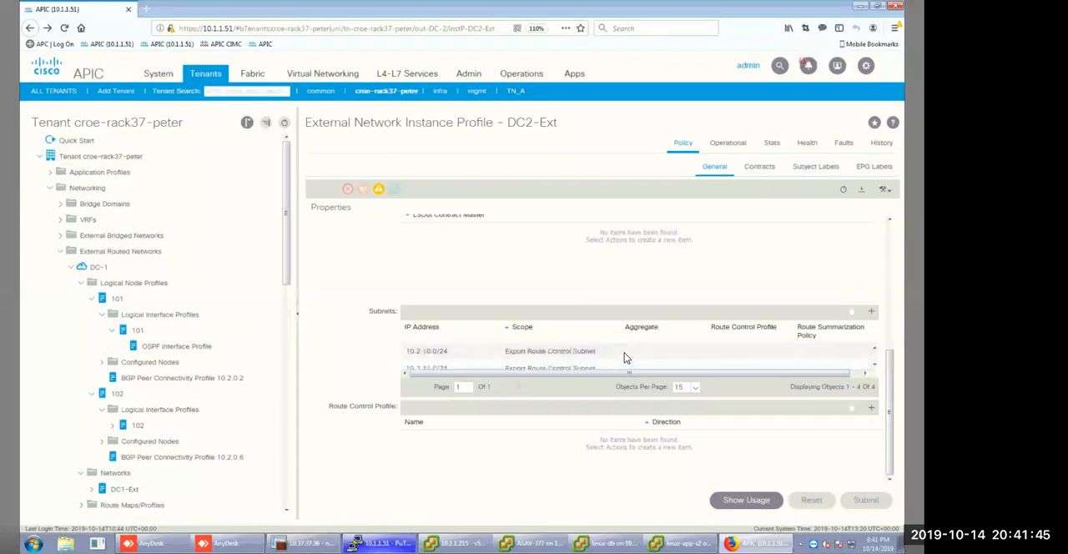
pyautogui.scroll(3, 626, 358)
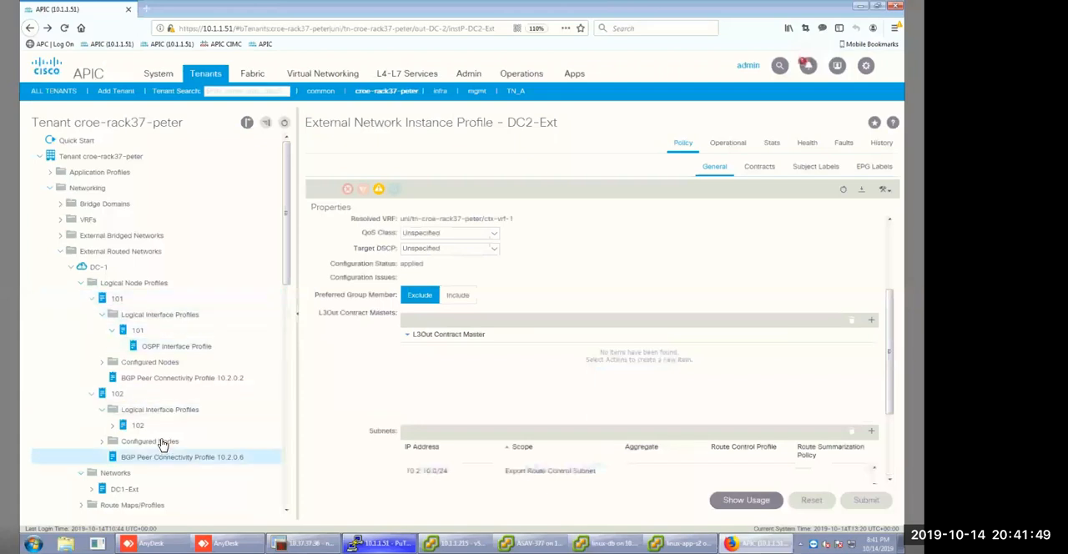
pyautogui.click(134, 489)
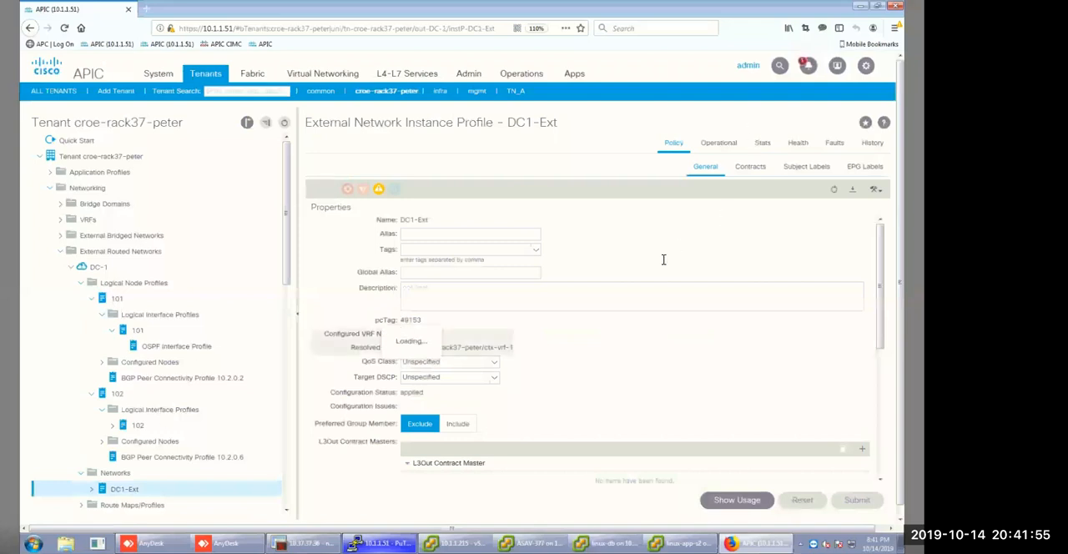
pyautogui.scroll(-1, 638, 327)
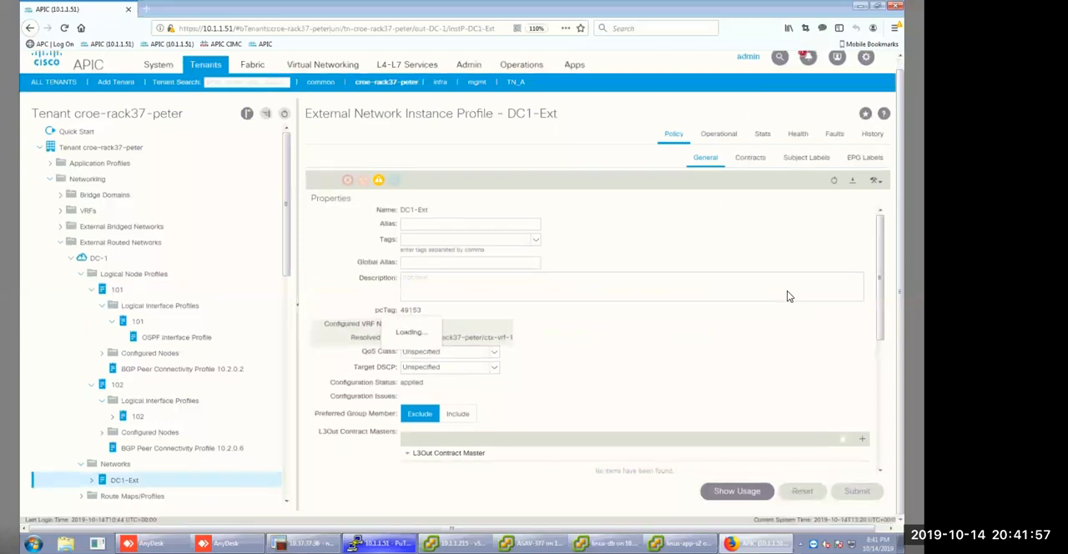
pyautogui.scroll(-5, 753, 314)
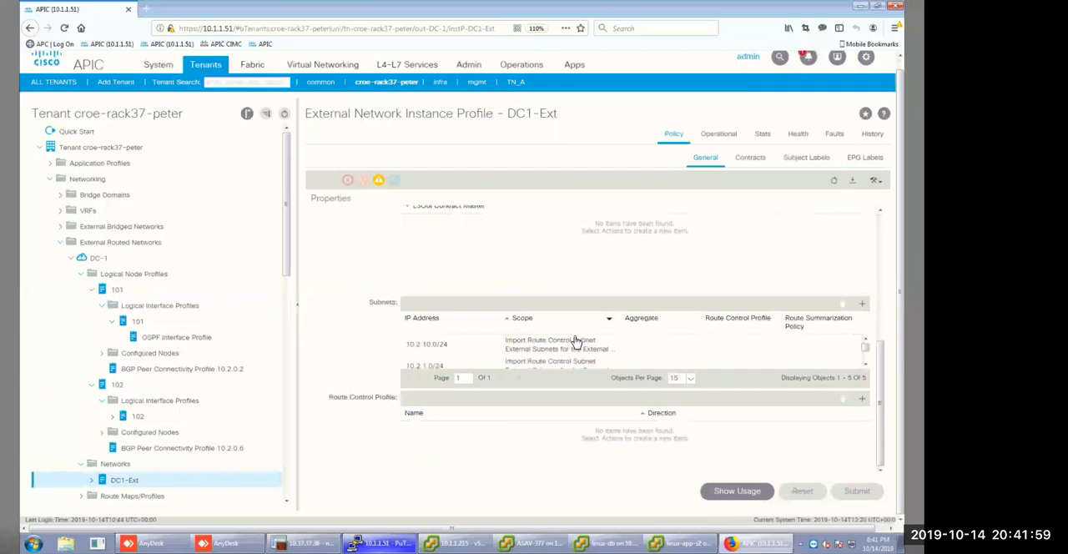
pyautogui.scroll(-1, 578, 344)
pyautogui.scroll(6, 572, 350)
pyautogui.scroll(1, 795, 367)
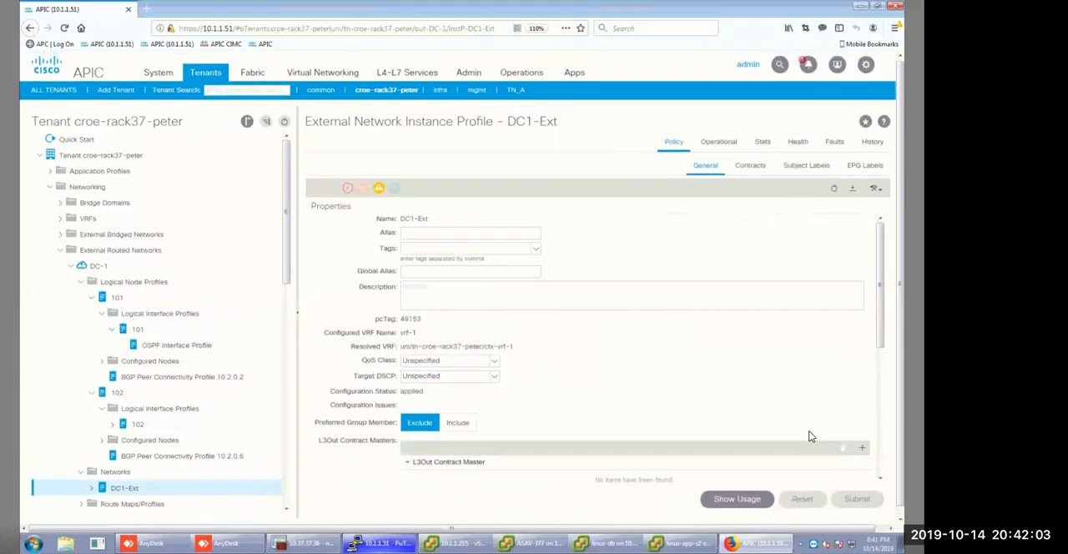
# Add subnet 10.3.10.0/24 to DC1-Ext, enabling Export Route Control Subnet and disabling External Subnets for the External EPG.
pyautogui.scroll(-3, 818, 387)
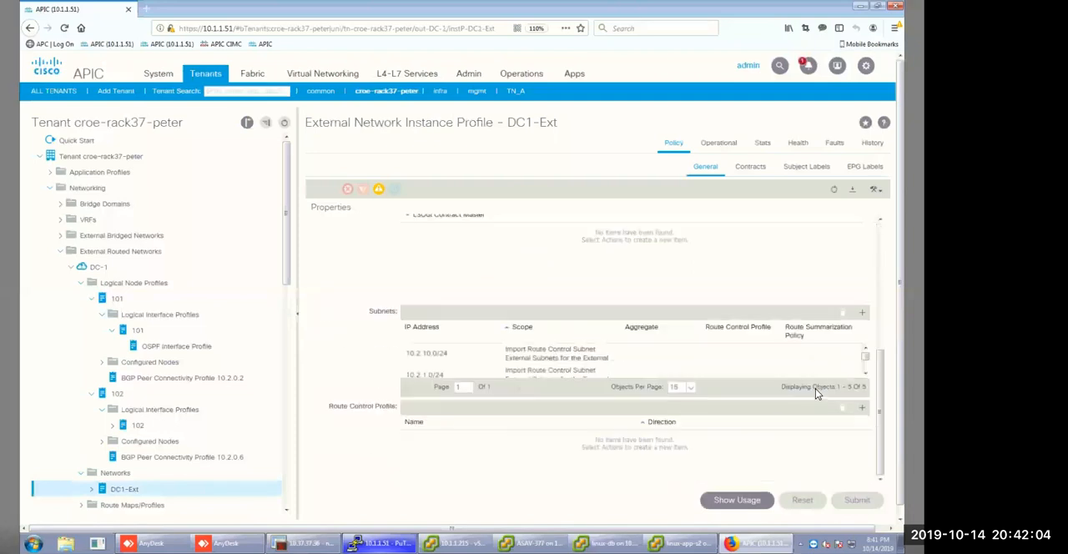
pyautogui.click(862, 313)
pyautogui.click(356, 169)
pyautogui.click(357, 197)
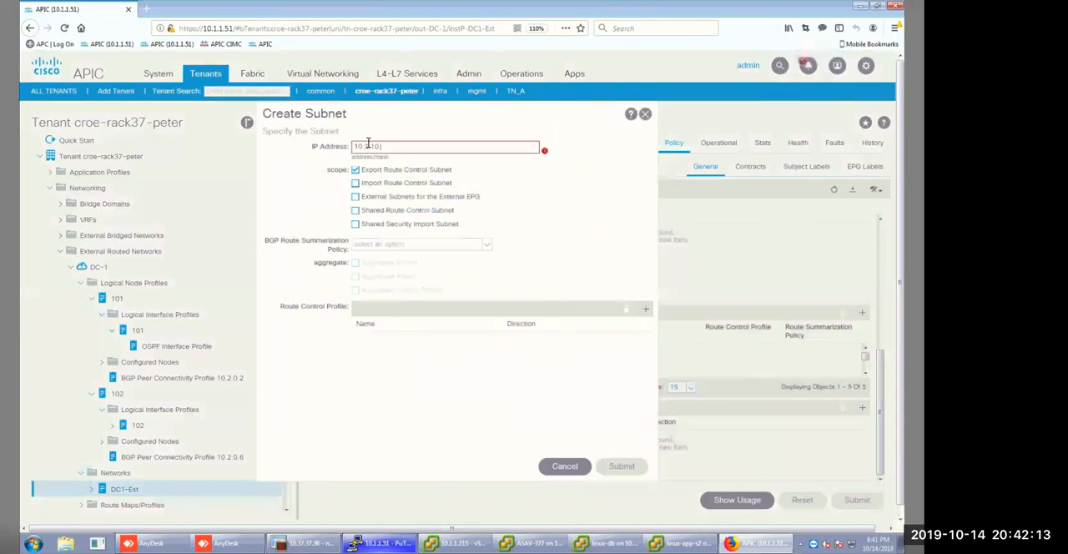
pyautogui.click(368, 143)
pyautogui.write('10.3.10.0/')
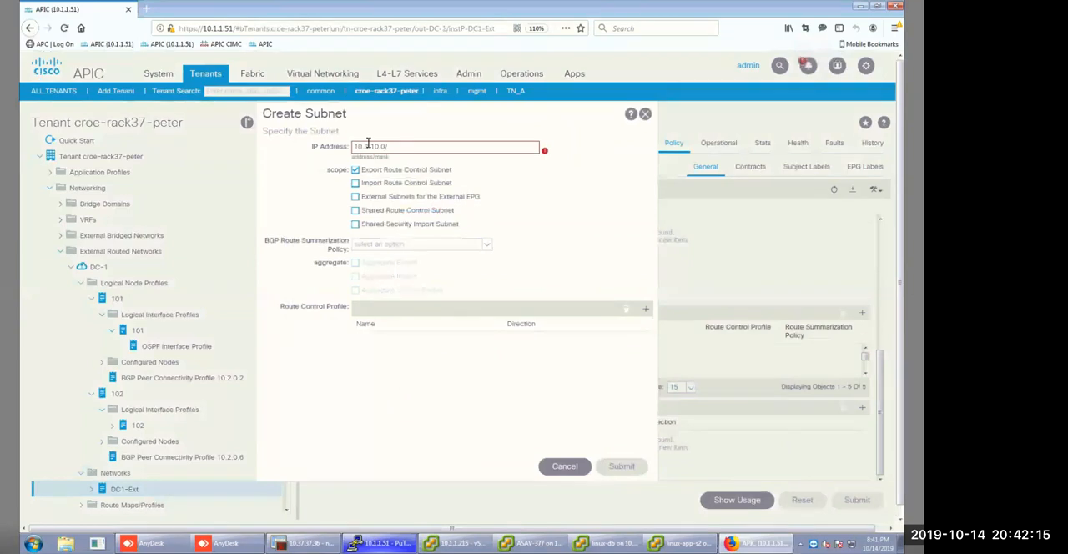
pyautogui.write('24')
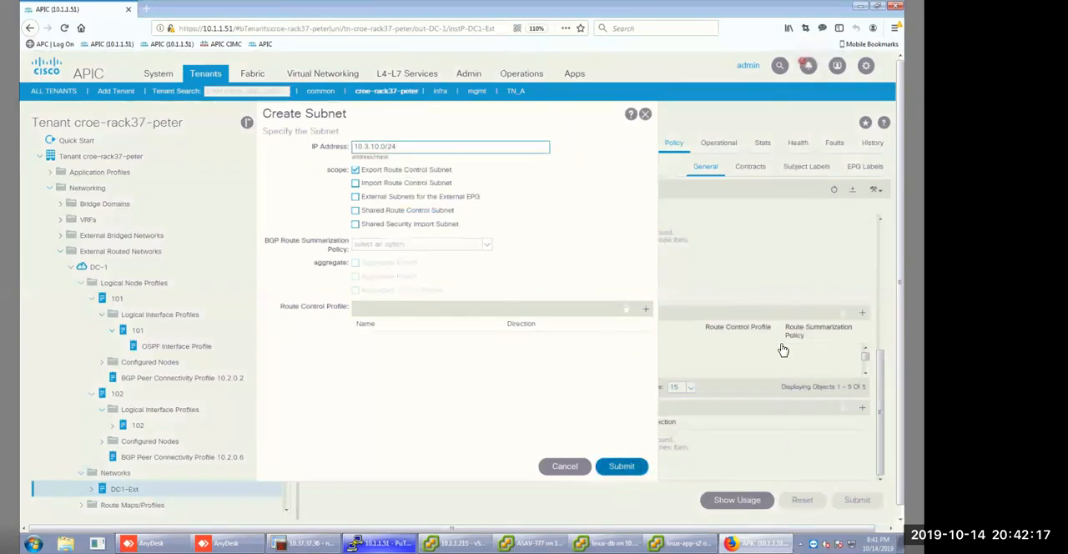
pyautogui.press('Return')
# Add subnet 10.3.11.0/24 to DC1-Ext with Export Route Control Subnet enabled and External Subnets for the External EPG disabled.
pyautogui.click(862, 314)
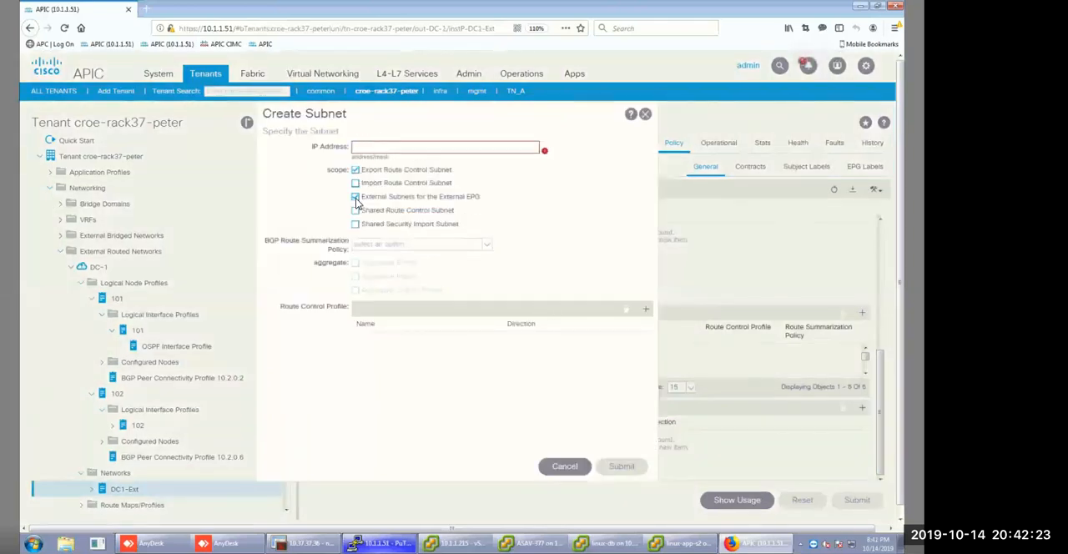
pyautogui.click(356, 198)
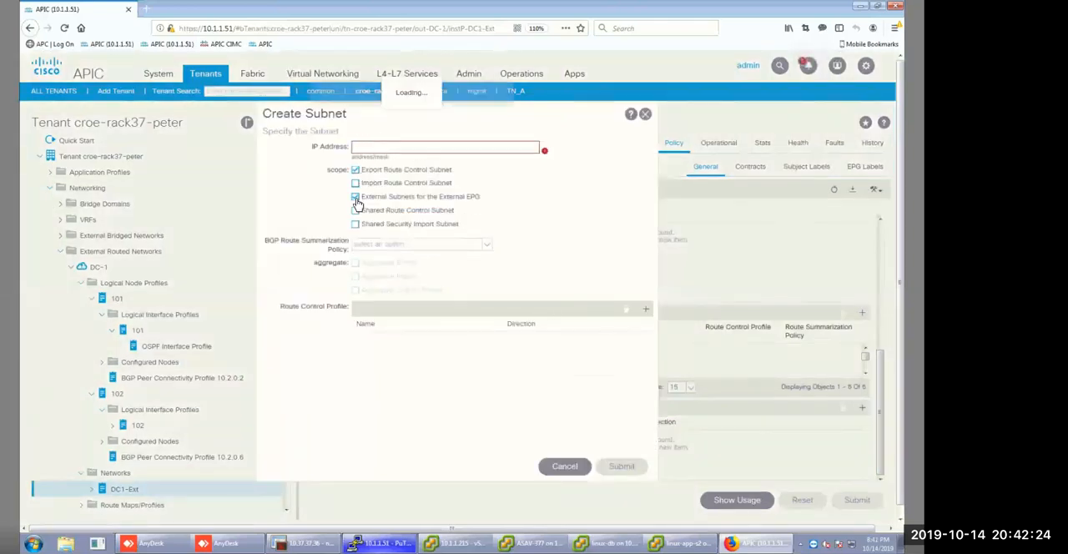
pyautogui.click(375, 146)
pyautogui.write('10')
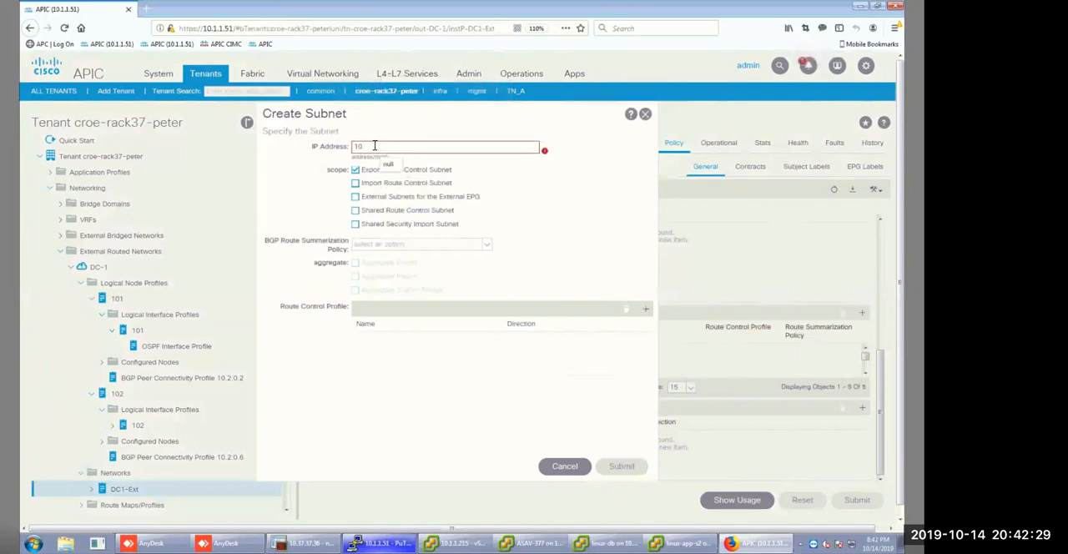
pyautogui.write('.2')
pyautogui.write('24')
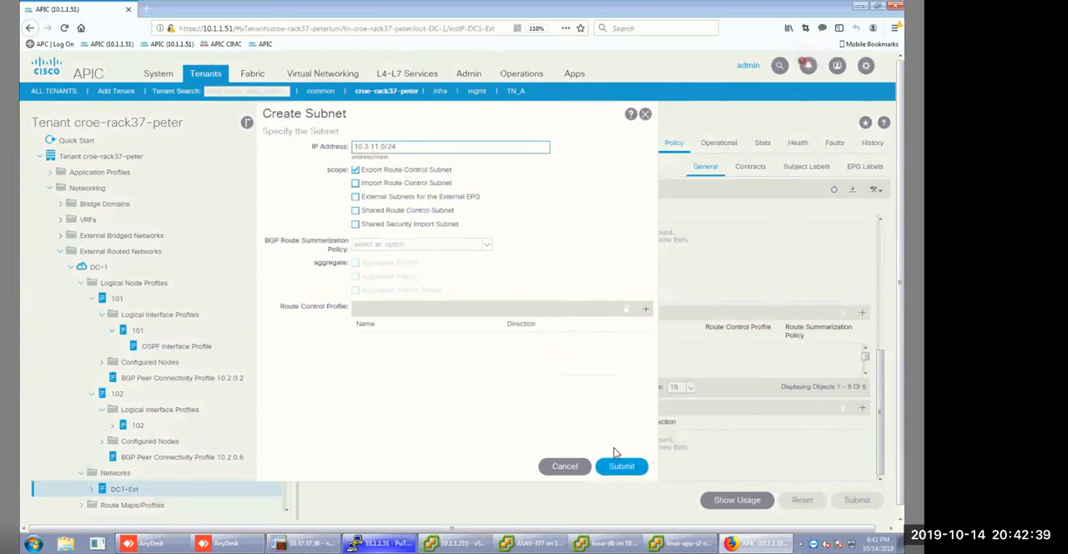
pyautogui.click(624, 467)
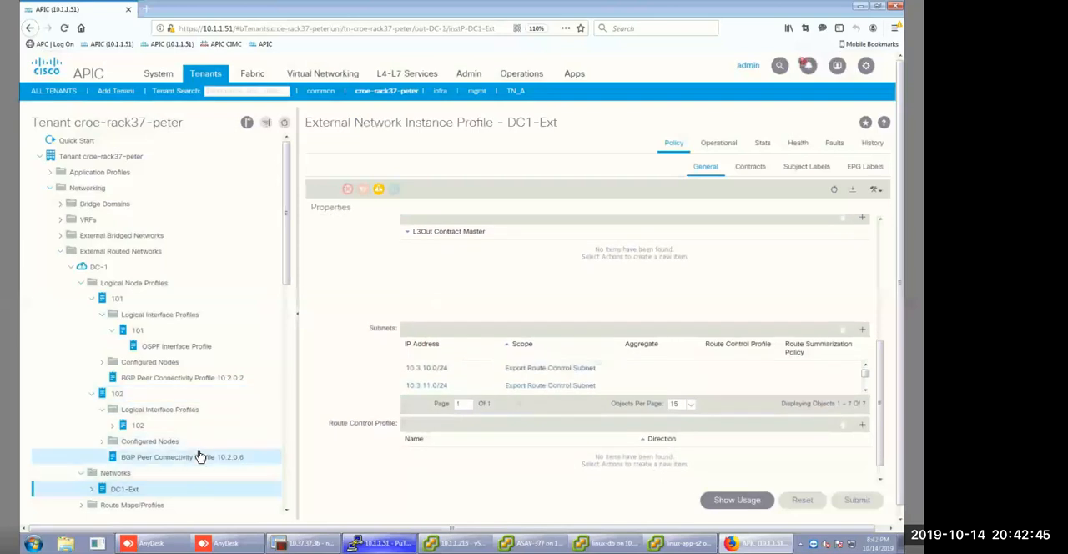
# Review the subnet entries and their scopes on the DC2-Ext external network of DC-2.
pyautogui.scroll(-5, 192, 447)
pyautogui.scroll(-10, 168, 445)
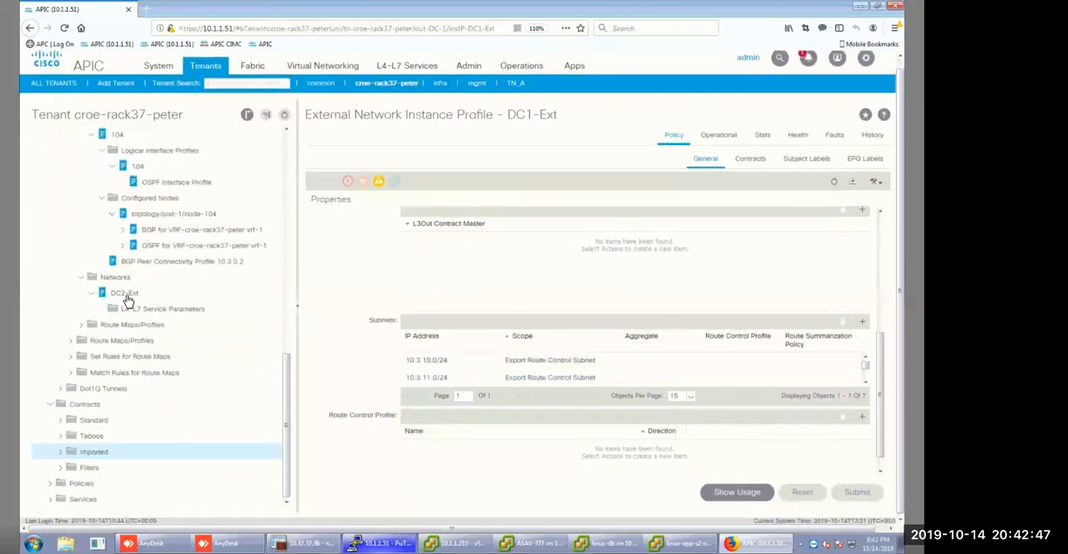
pyautogui.click(117, 294)
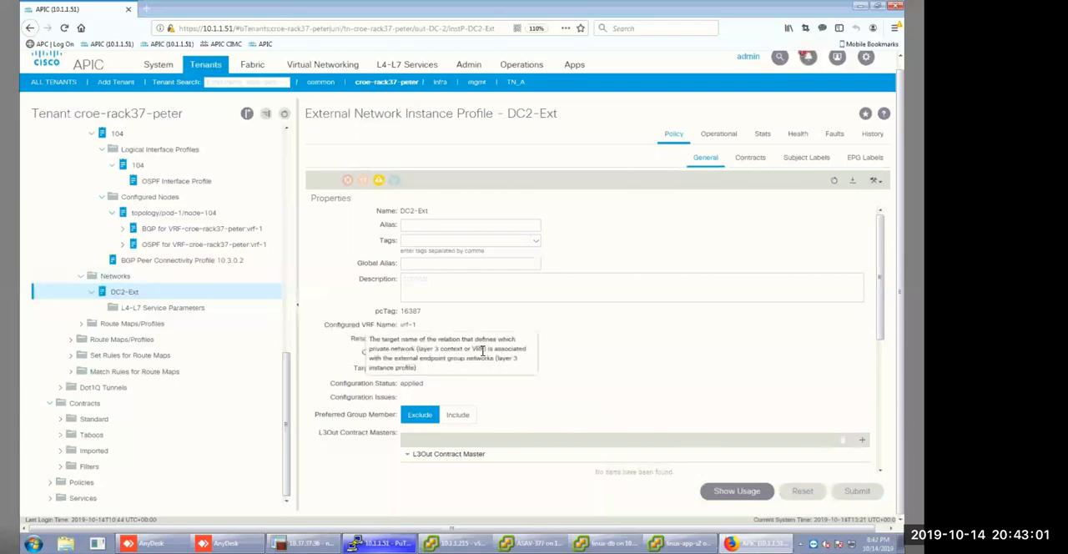
pyautogui.scroll(-3, 481, 356)
pyautogui.scroll(-5, 472, 352)
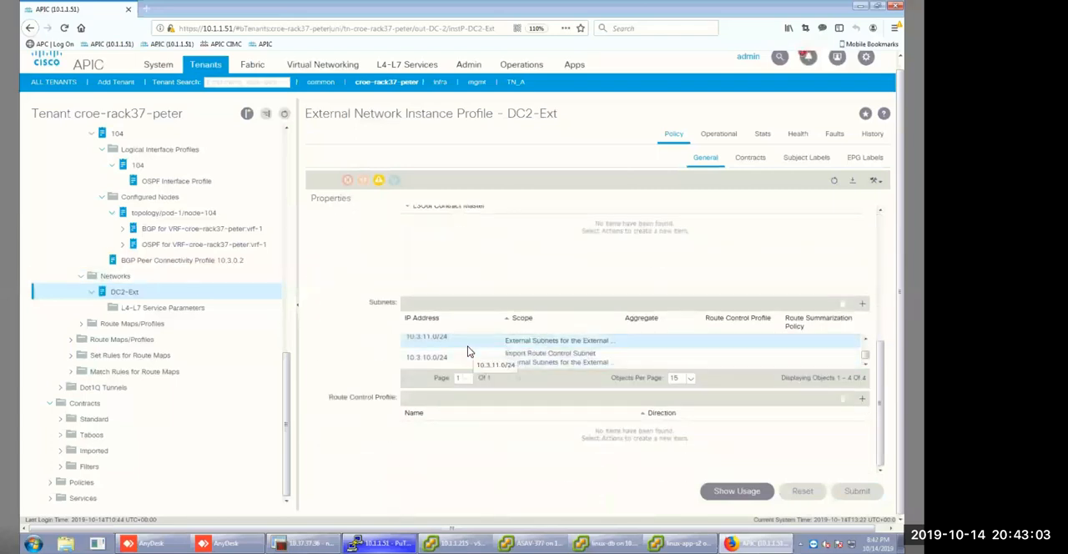
pyautogui.scroll(8, 471, 352)
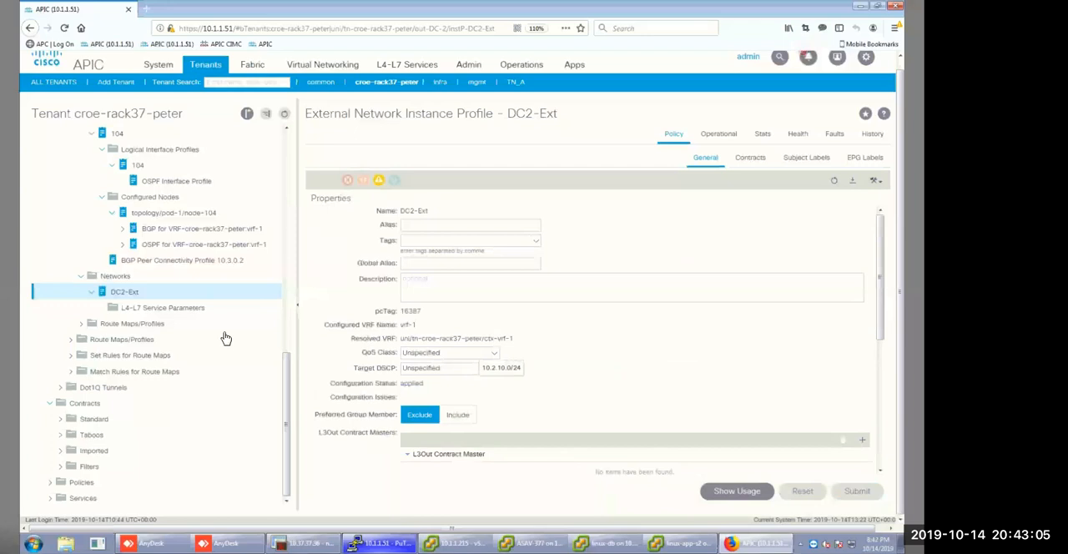
pyautogui.scroll(1, 157, 317)
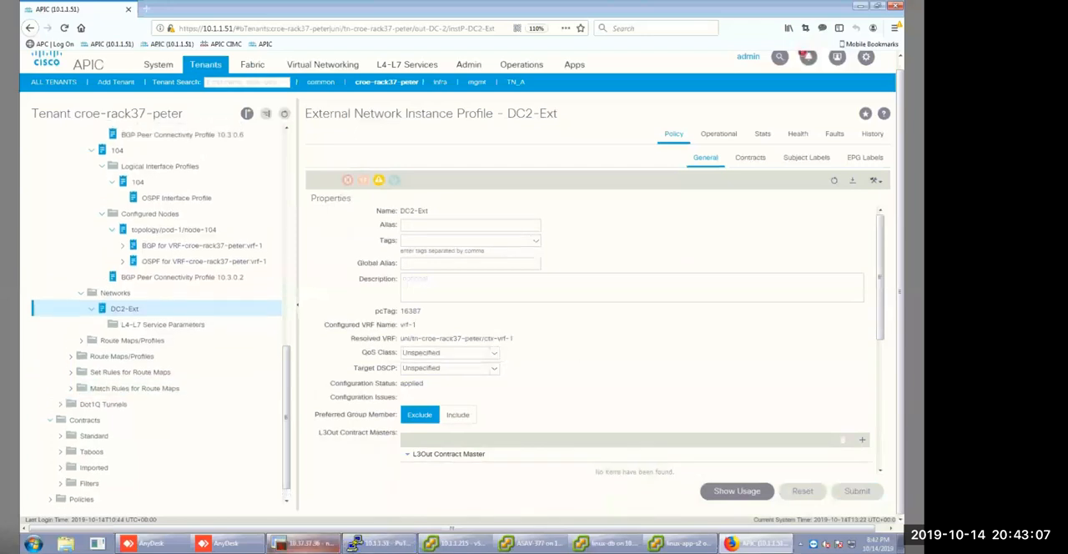
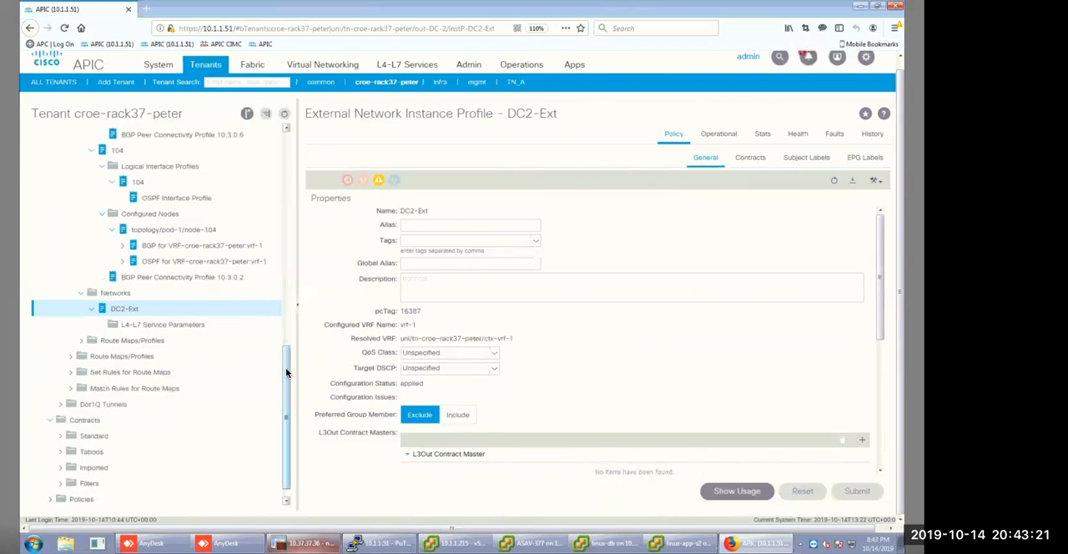
# Examine BGP for vrf-1 on DC-2's node-104, including neighbor 10.3.0.2, its message statistics, its IPv4 unicast address family and the BGP health.
pyautogui.click(193, 252)
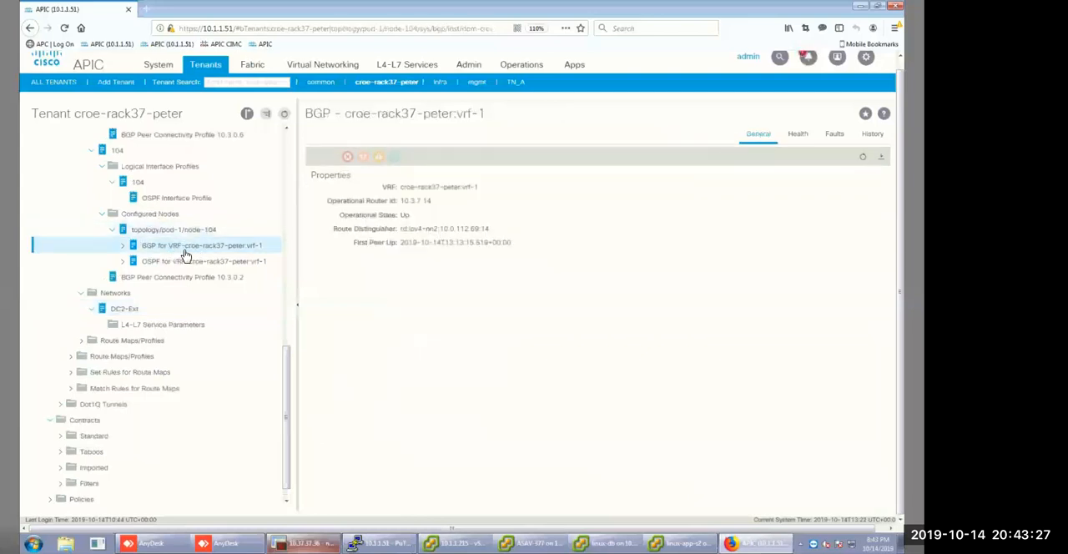
pyautogui.click(123, 245)
pyautogui.click(167, 261)
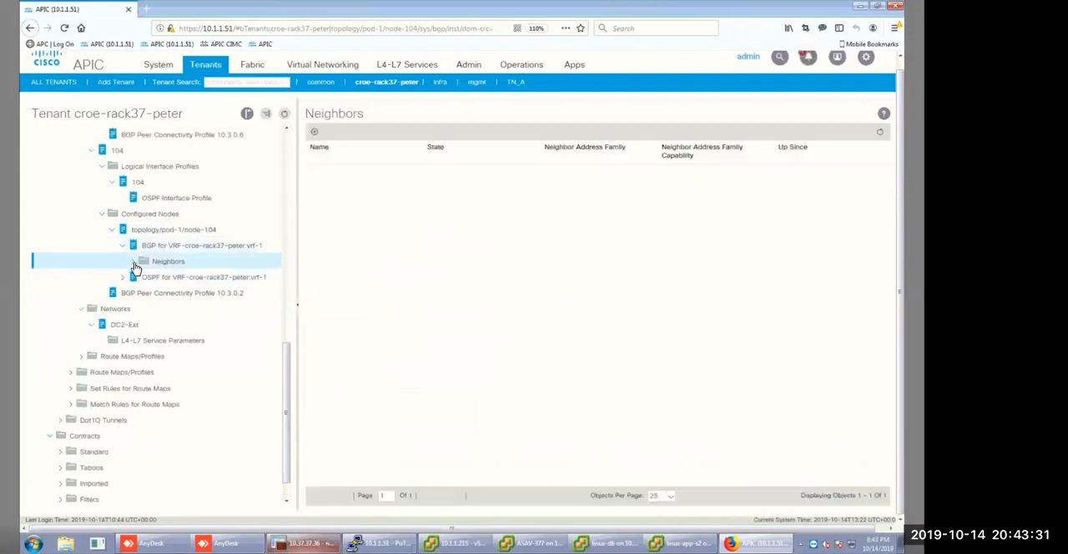
pyautogui.click(132, 262)
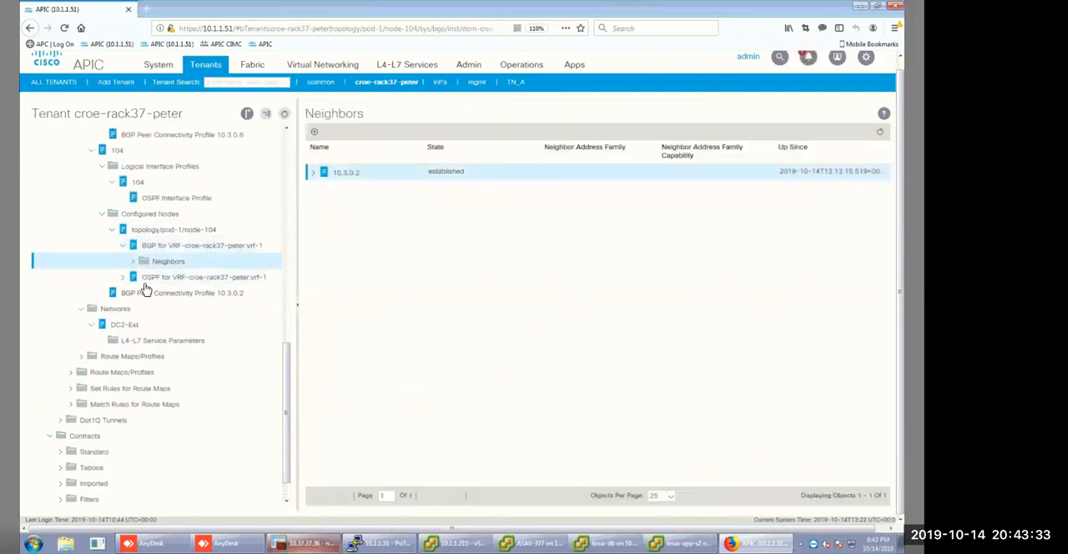
pyautogui.click(175, 277)
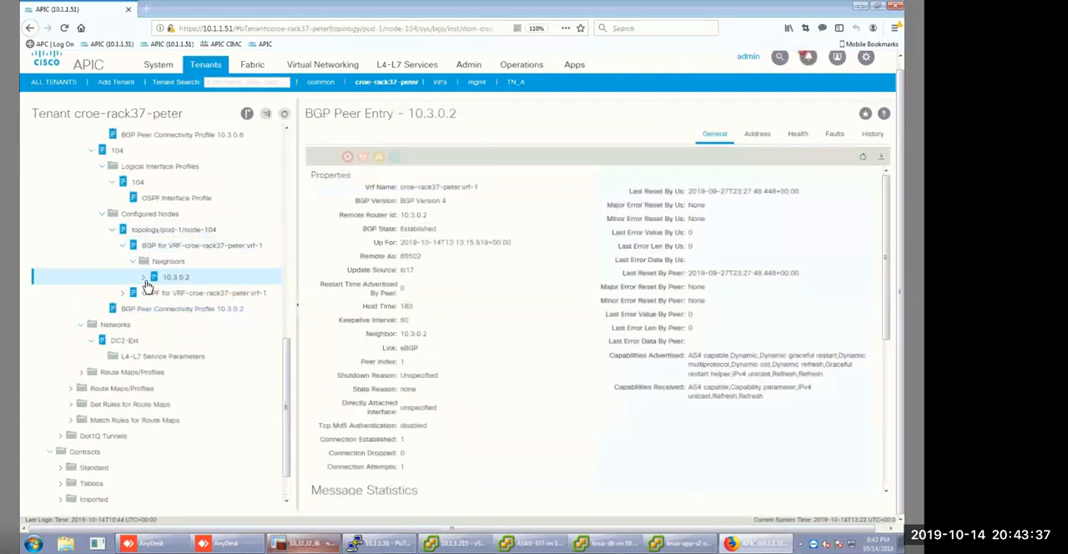
pyautogui.click(143, 277)
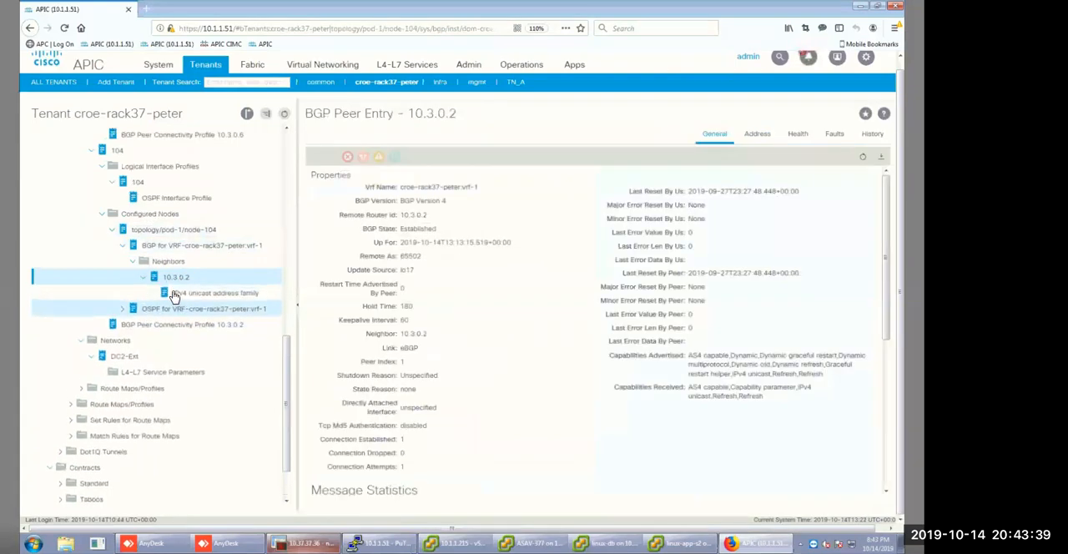
pyautogui.press('Down')
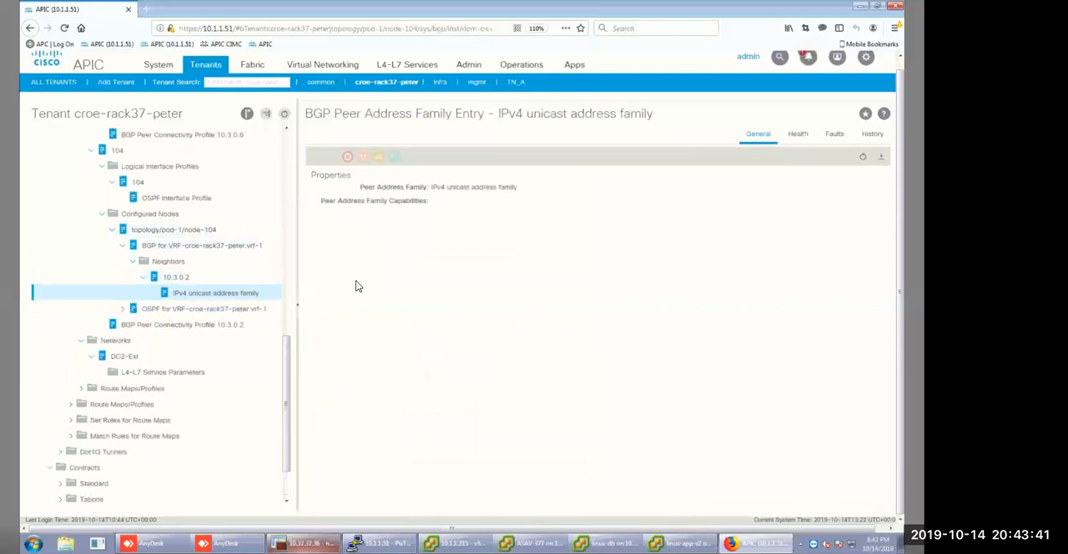
pyautogui.click(187, 280)
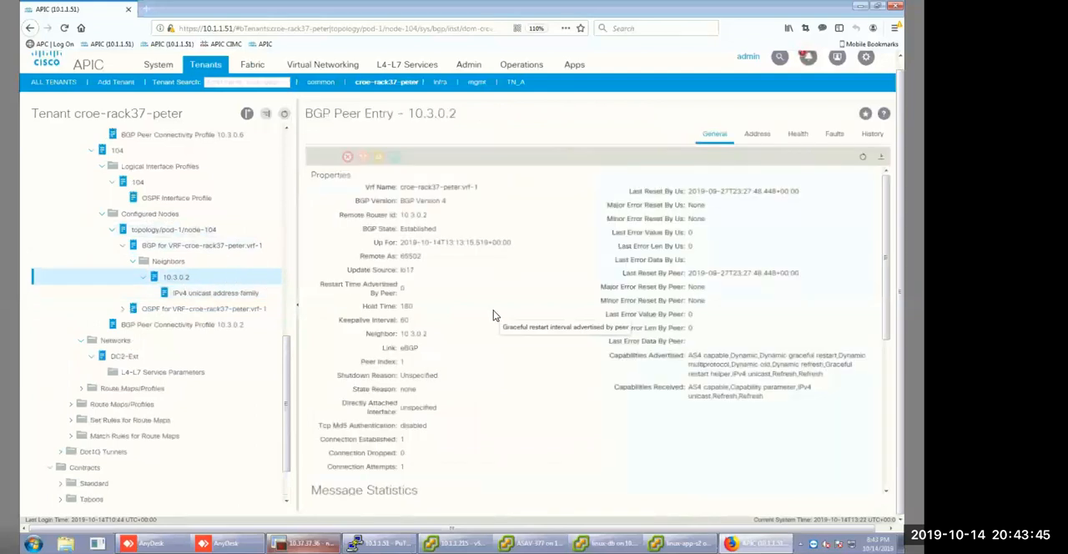
pyautogui.scroll(-5, 493, 311)
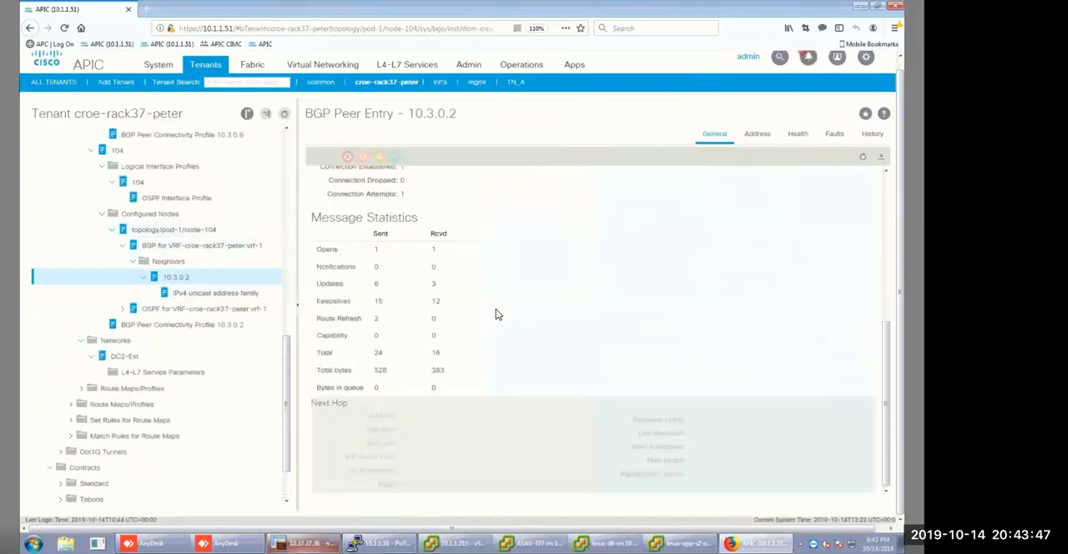
pyautogui.scroll(5, 496, 313)
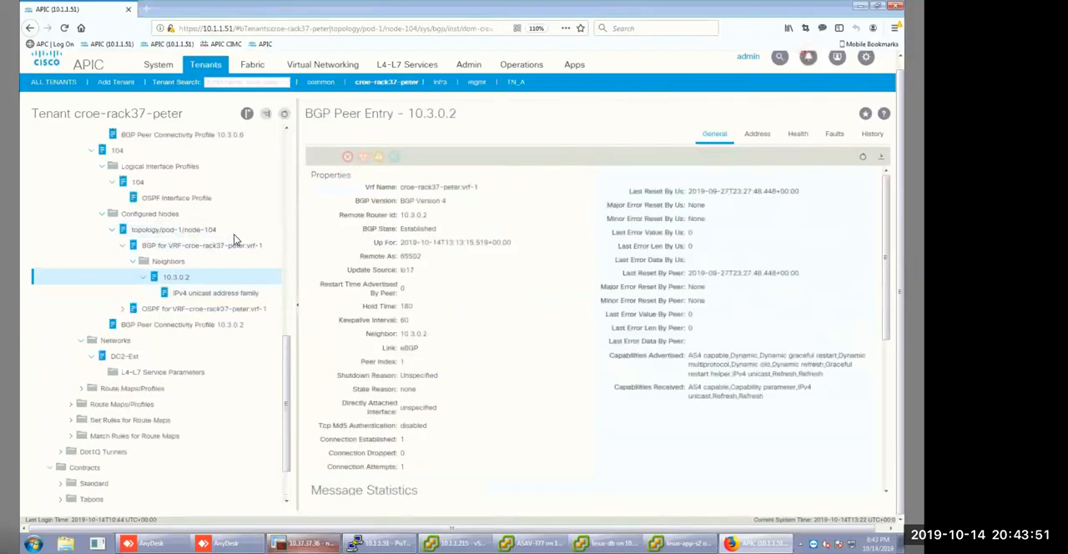
pyautogui.click(190, 247)
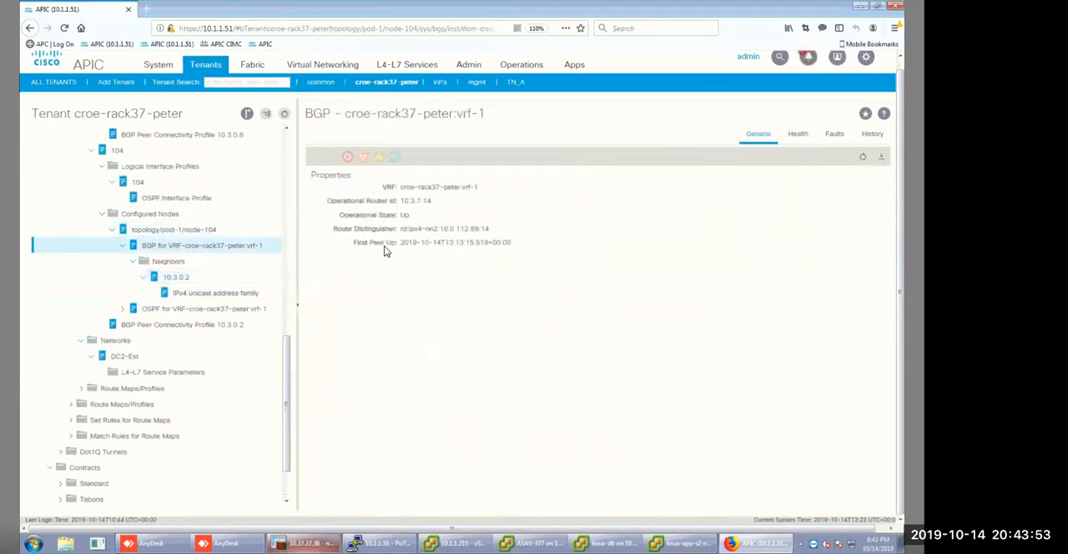
pyautogui.click(798, 135)
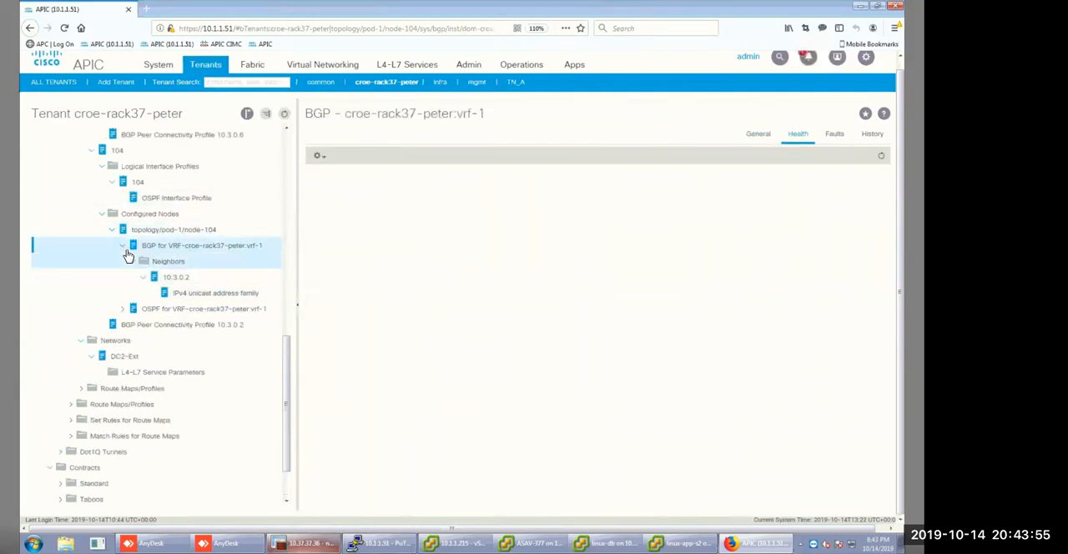
# Examine OSPF for vrf-1 on node-104, covering its routes and the information for Area 0.0.0.2.
pyautogui.click(121, 311)
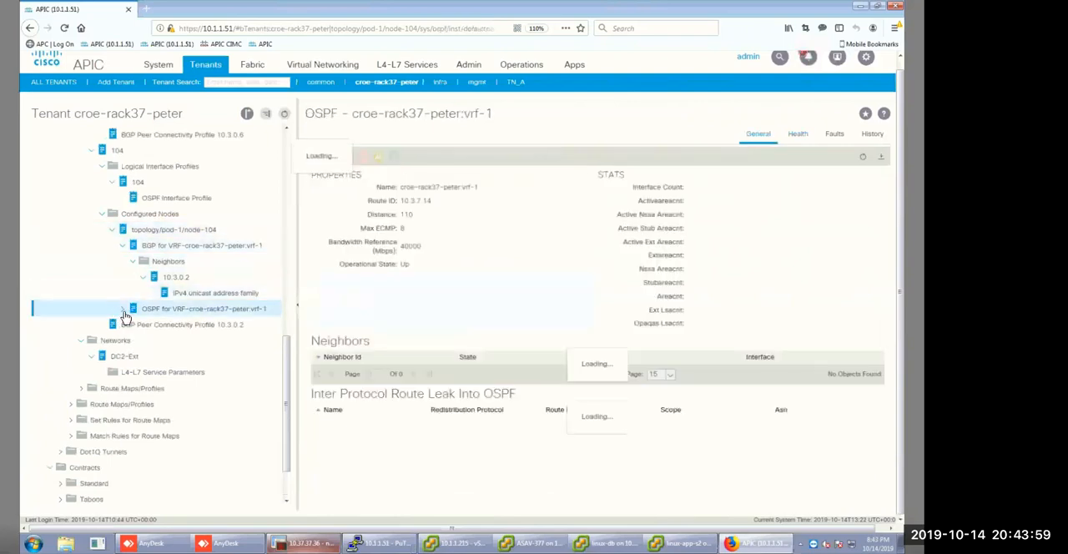
pyautogui.click(123, 310)
pyautogui.click(122, 311)
pyautogui.click(123, 310)
pyautogui.click(202, 358)
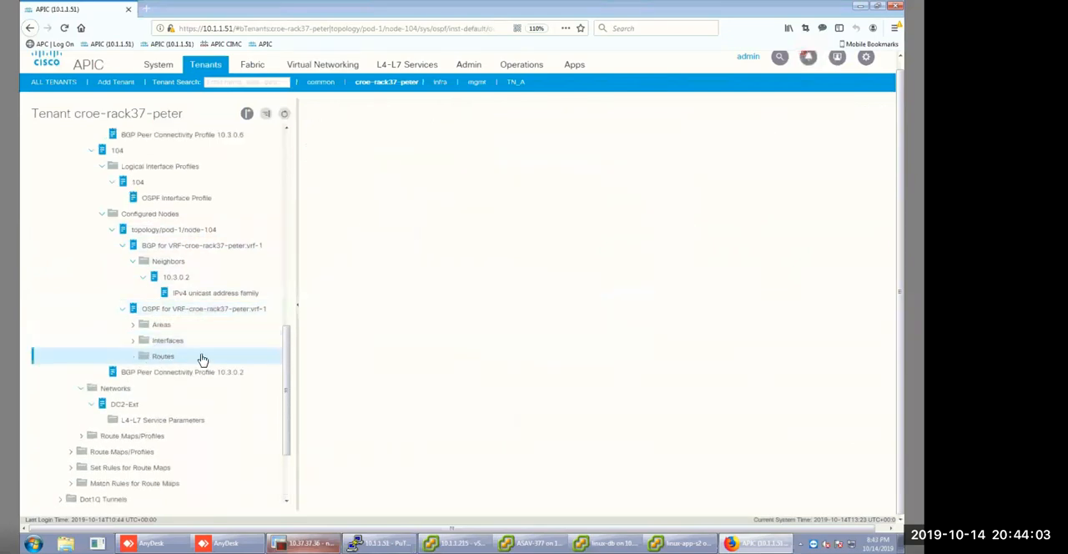
pyautogui.click(132, 325)
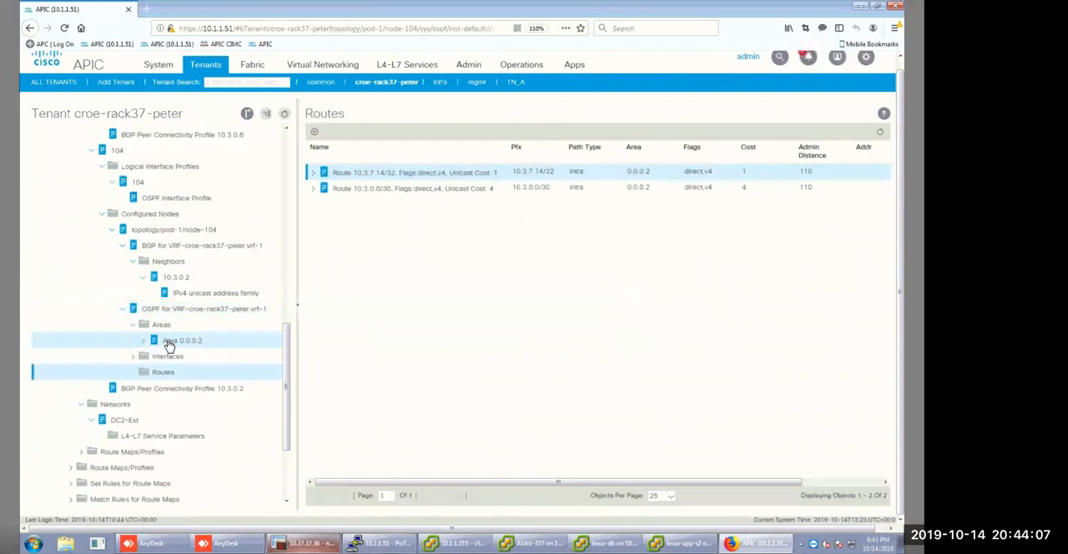
pyautogui.click(147, 344)
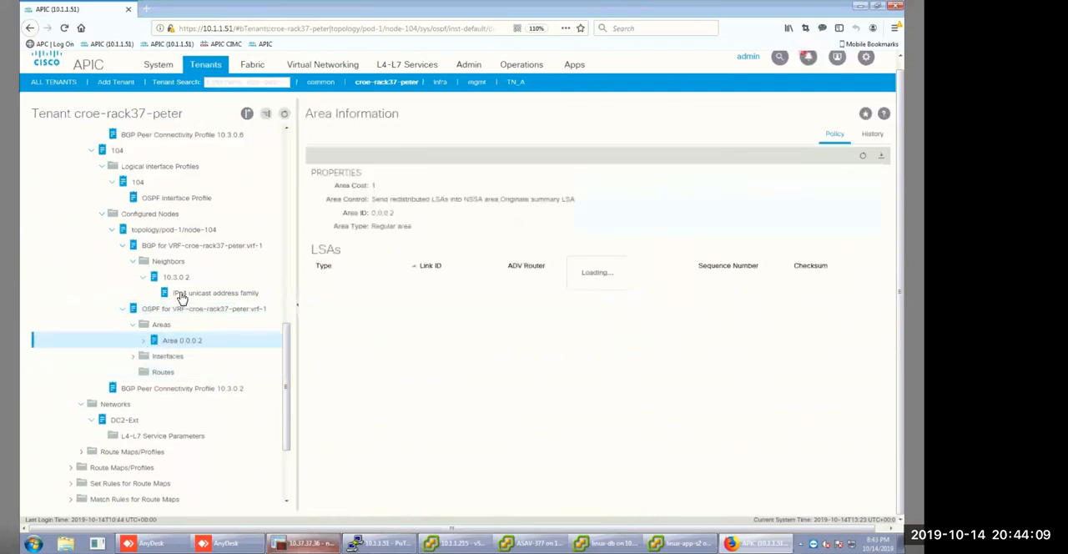
# Recheck the BGP peer entry 10.3.0.2, its message statistics and address family, along with OSPF Area 0.0.0.2 on node-104.
pyautogui.click(182, 297)
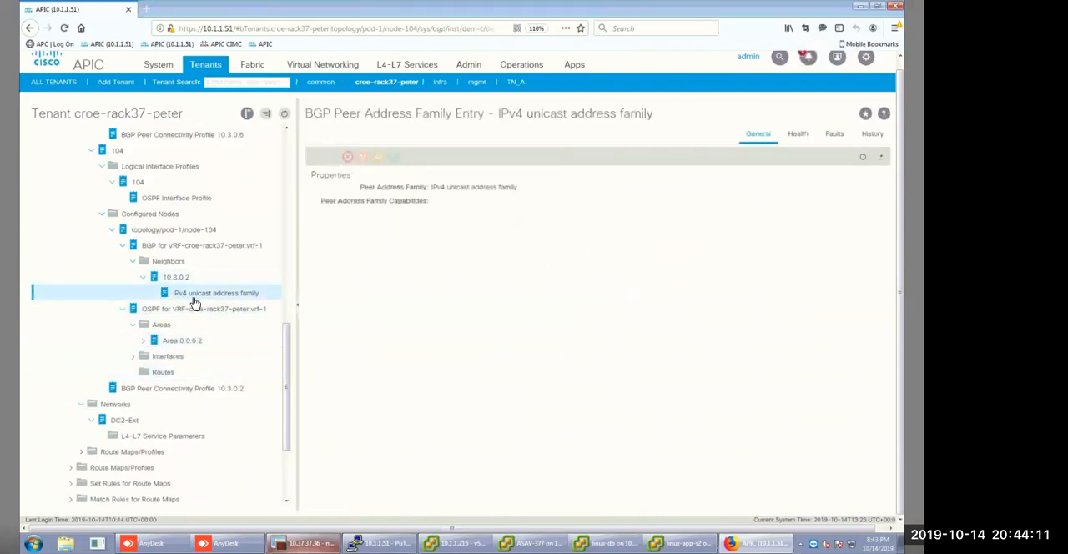
pyautogui.click(170, 278)
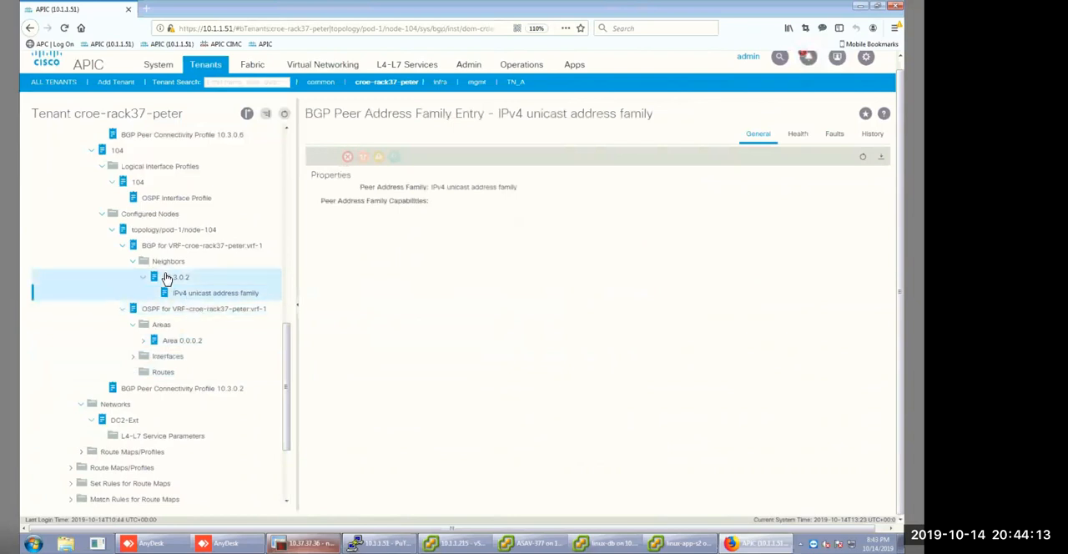
pyautogui.click(171, 344)
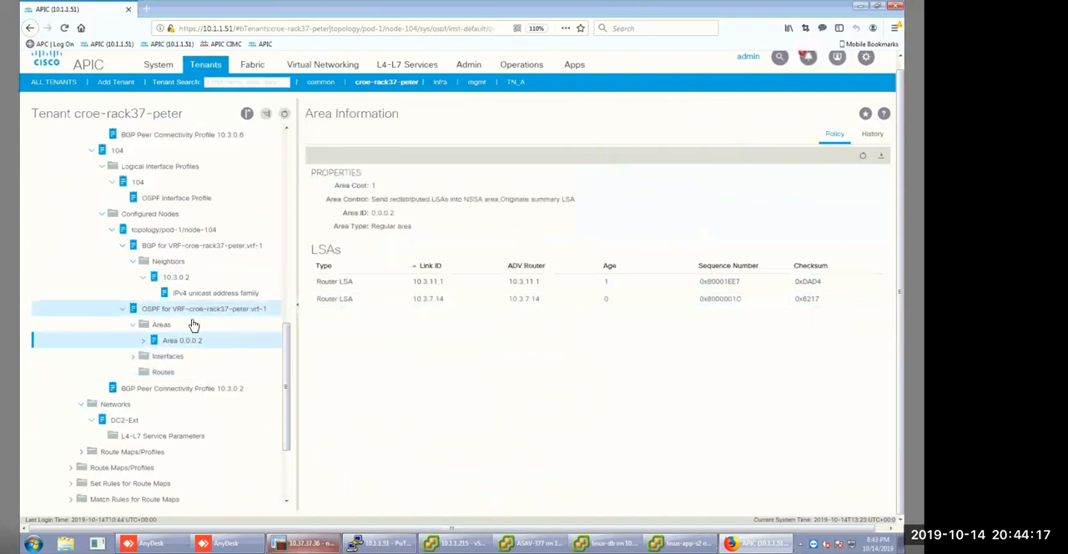
pyautogui.click(143, 342)
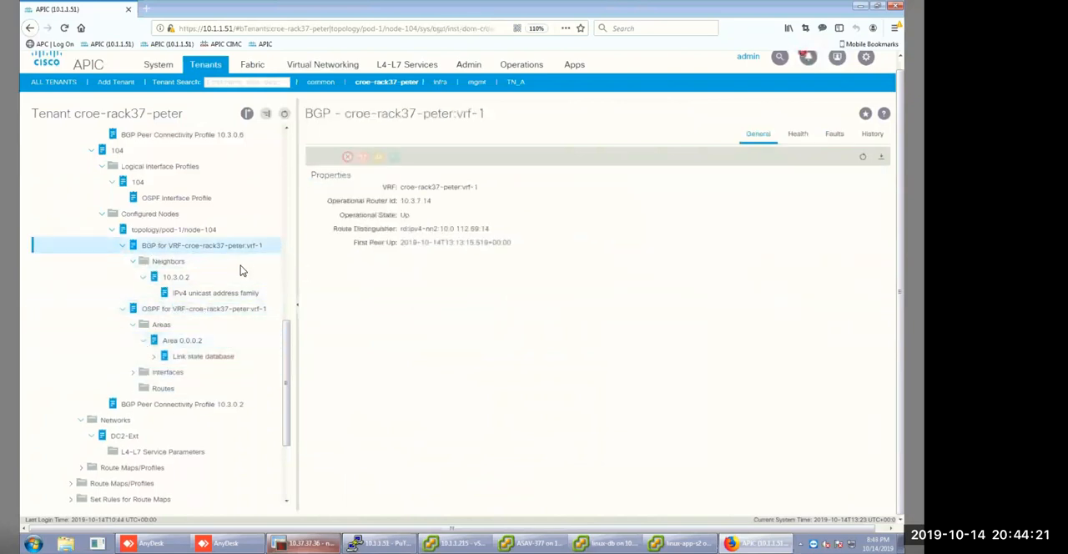
pyautogui.click(198, 283)
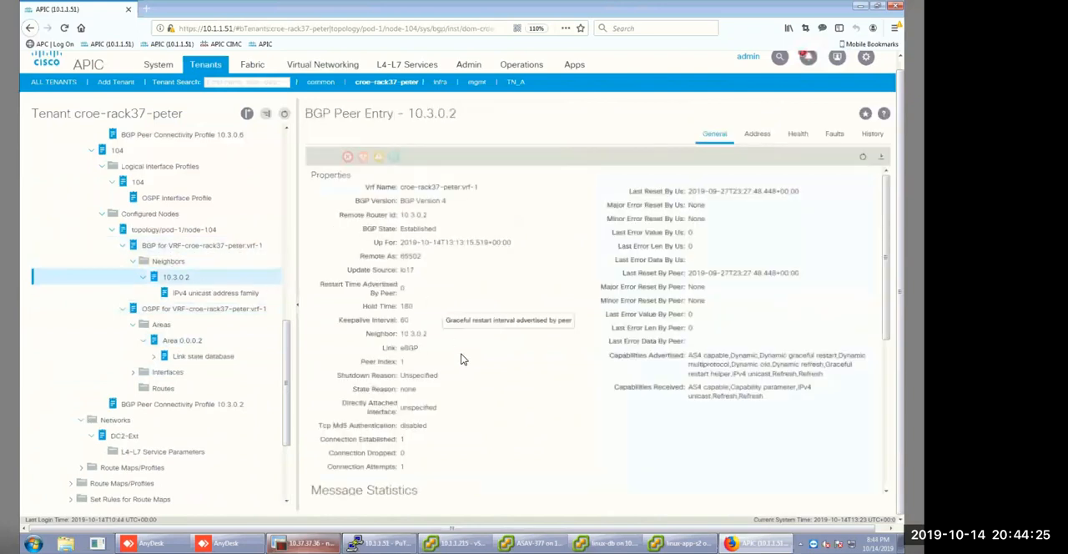
pyautogui.scroll(-4, 459, 350)
pyautogui.scroll(-2, 464, 360)
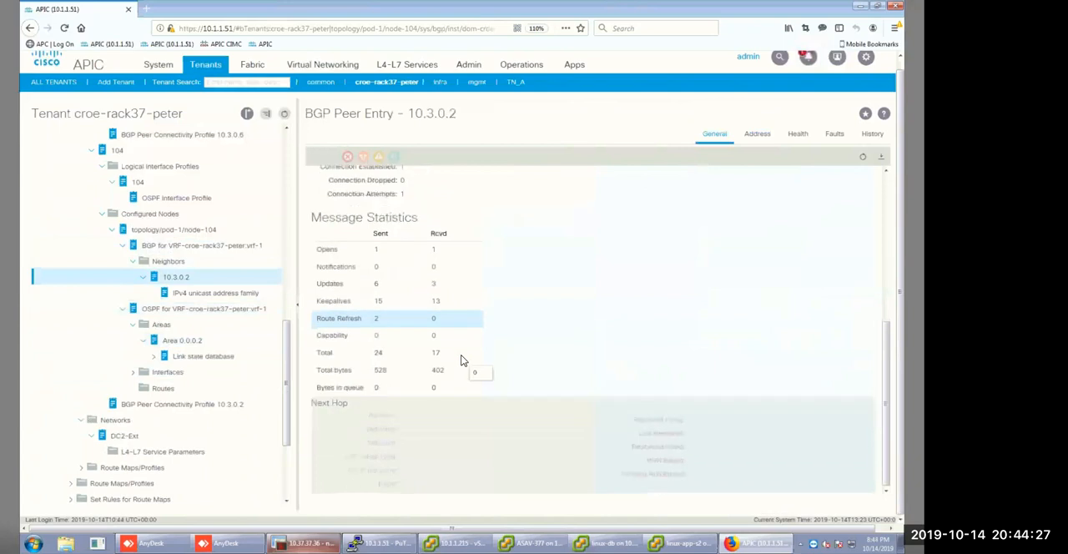
pyautogui.scroll(-2, 213, 301)
pyautogui.scroll(-2, 200, 297)
pyautogui.click(198, 292)
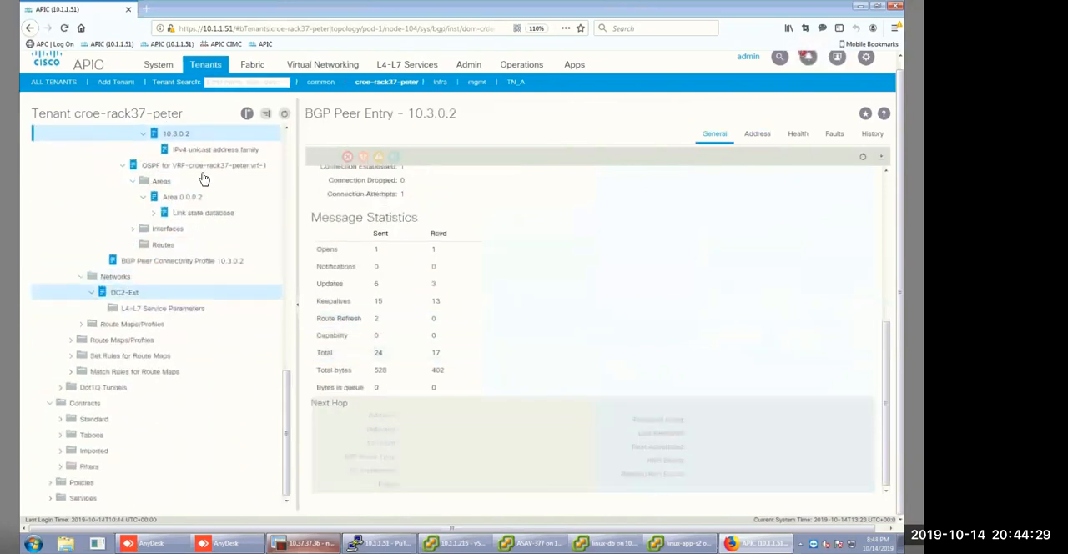
pyautogui.click(208, 153)
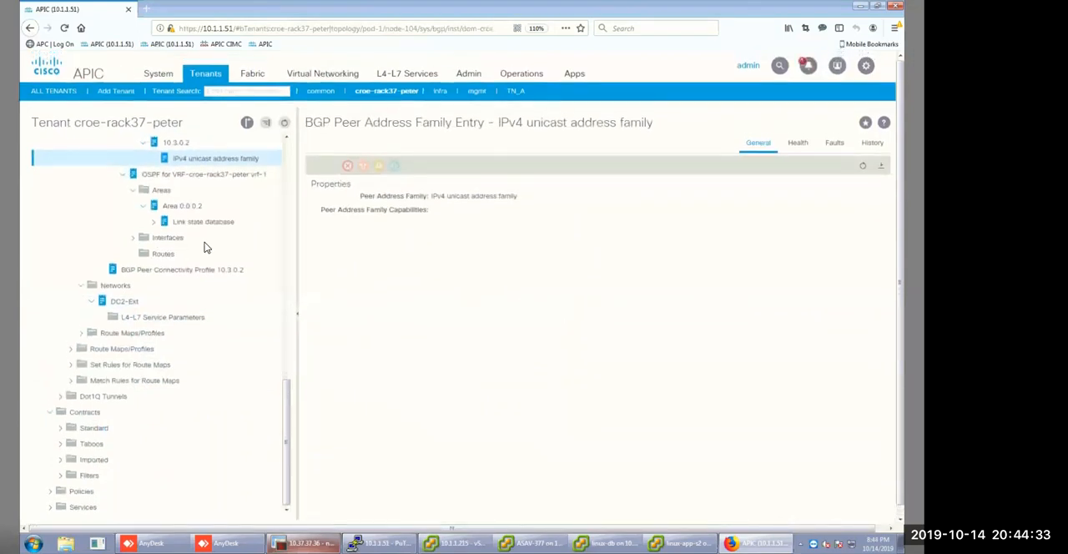
# View the BGP properties for vrf-1 on the configured node-102 of DC-1.
pyautogui.scroll(6, 251, 293)
pyautogui.scroll(5, 211, 332)
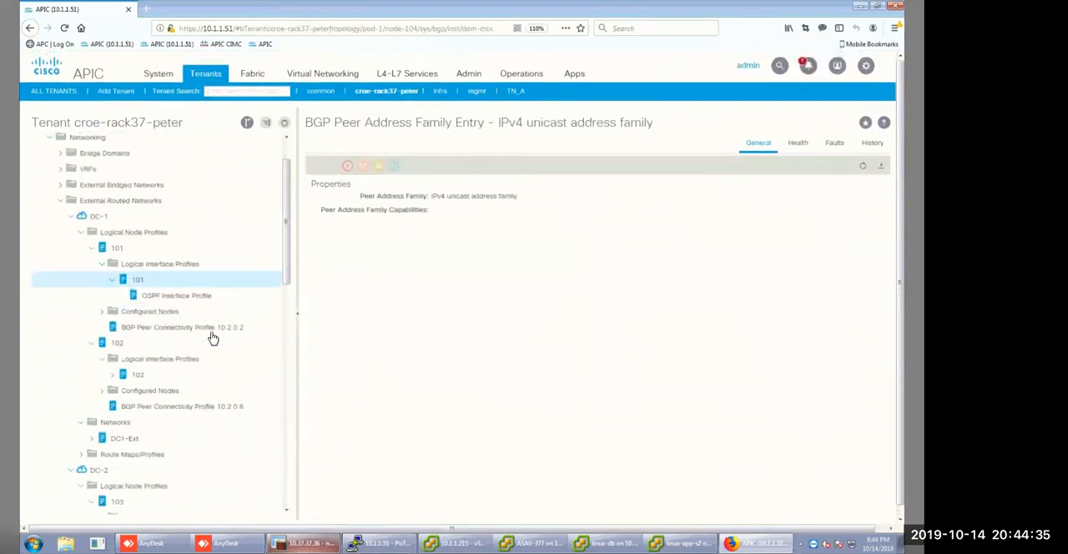
pyautogui.scroll(-1, 118, 255)
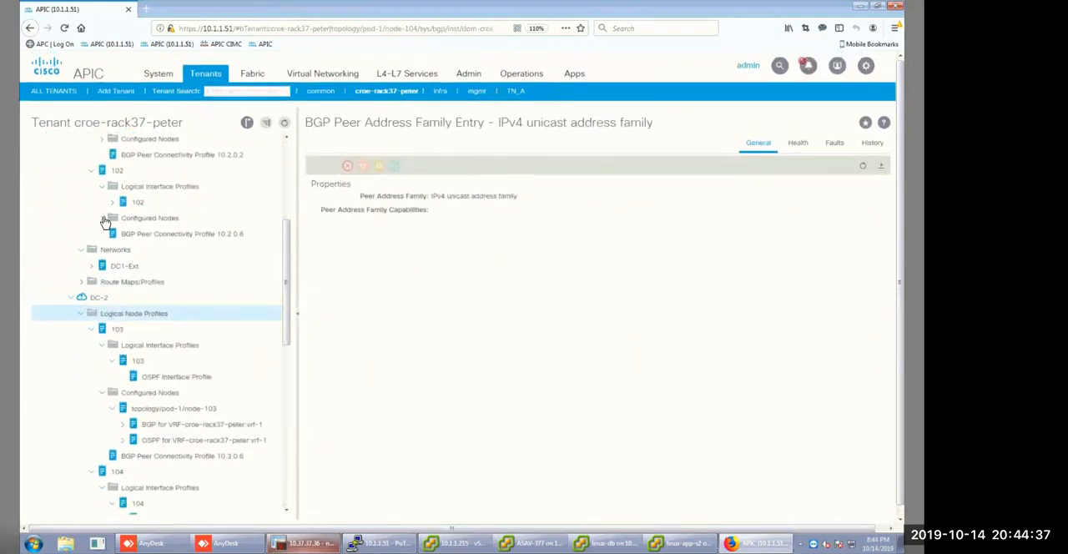
pyautogui.click(102, 219)
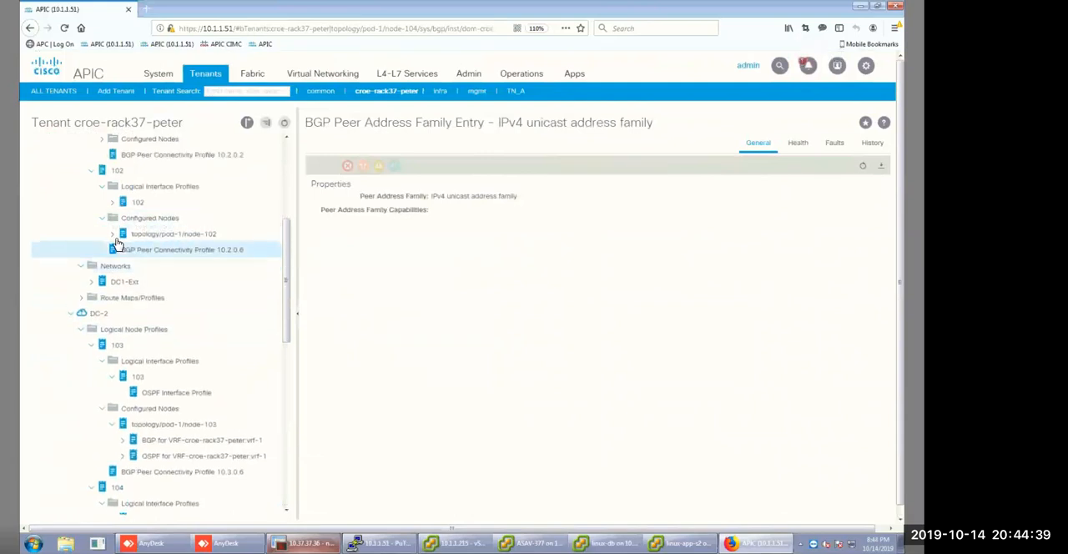
pyautogui.click(112, 233)
pyautogui.click(158, 266)
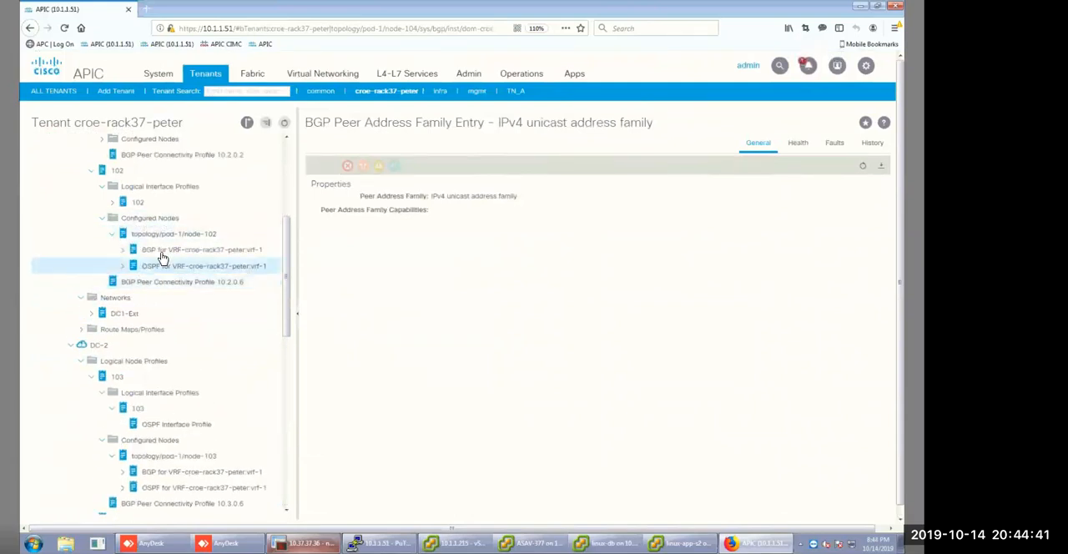
pyautogui.click(166, 250)
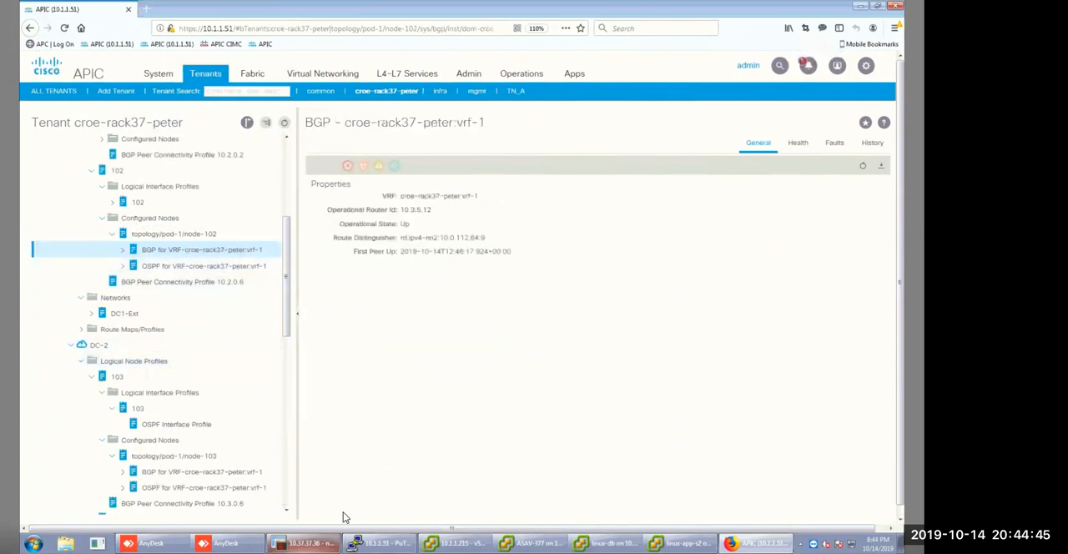
# Switch to the SecureCRT session 10.37.37.36, reconnect to the core switch and log in as admin with the account password.
pyautogui.click(371, 543)
pyautogui.click(304, 544)
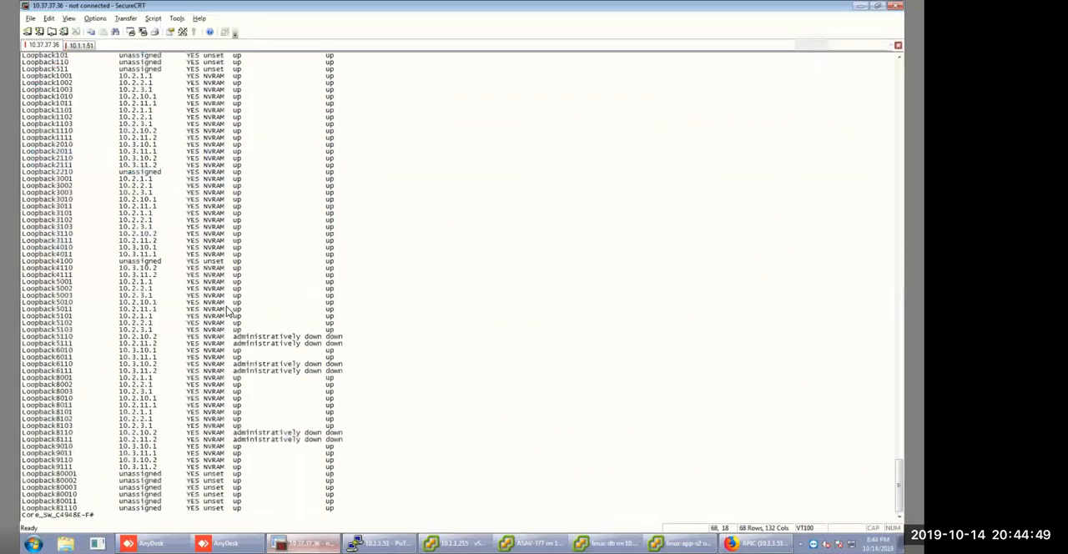
pyautogui.press('Return')
pyautogui.write('admin')
pyautogui.press('Return')
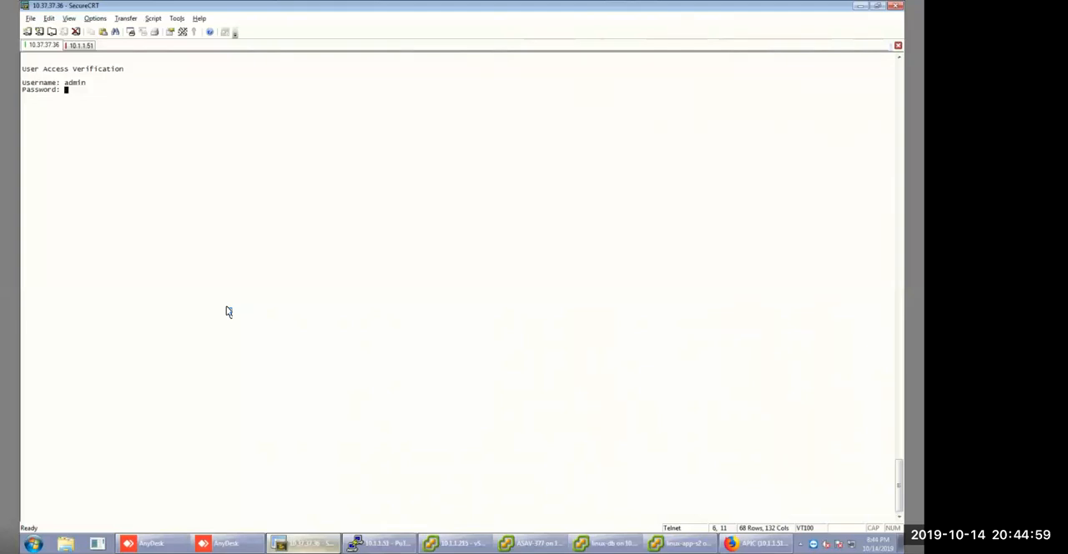
pyautogui.press('Return')
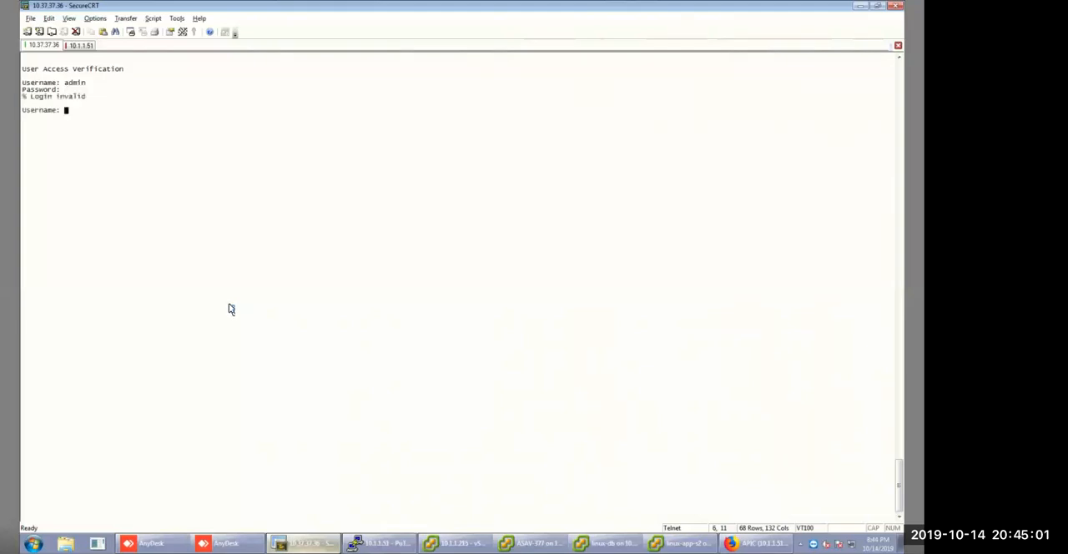
pyautogui.write('admin')
pyautogui.press('Return')
pyautogui.press('Return')
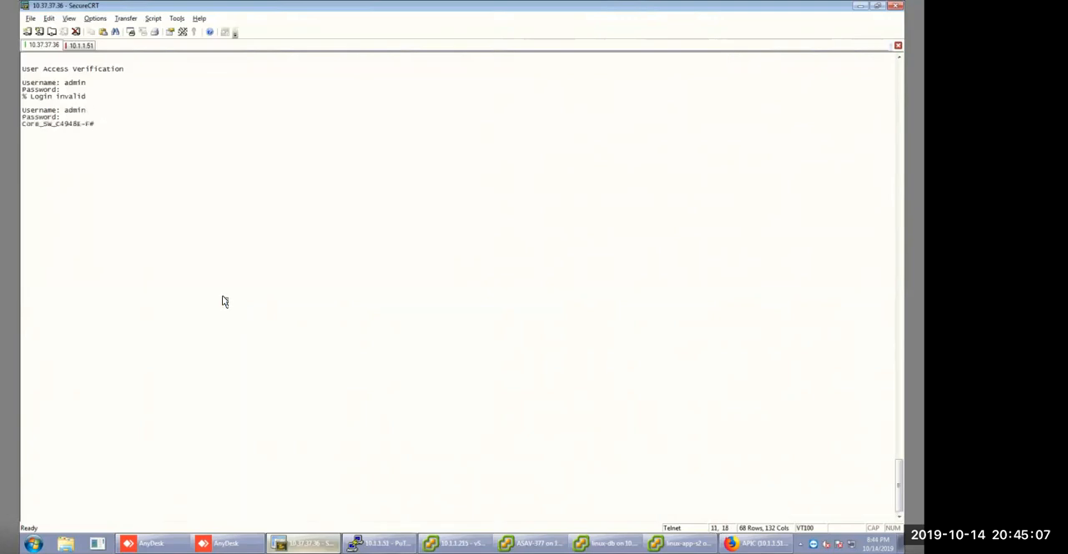
# Run show ip route vrf DC-1A on the core switch and inspect the BGP routes for 10.3.10.0/24 and 10.3.11.0/24.
pyautogui.write('show ip ro')
pyautogui.press('Tab')
pyautogui.write('vr')
pyautogui.press('Tab')
pyautogui.write('DC-1A')
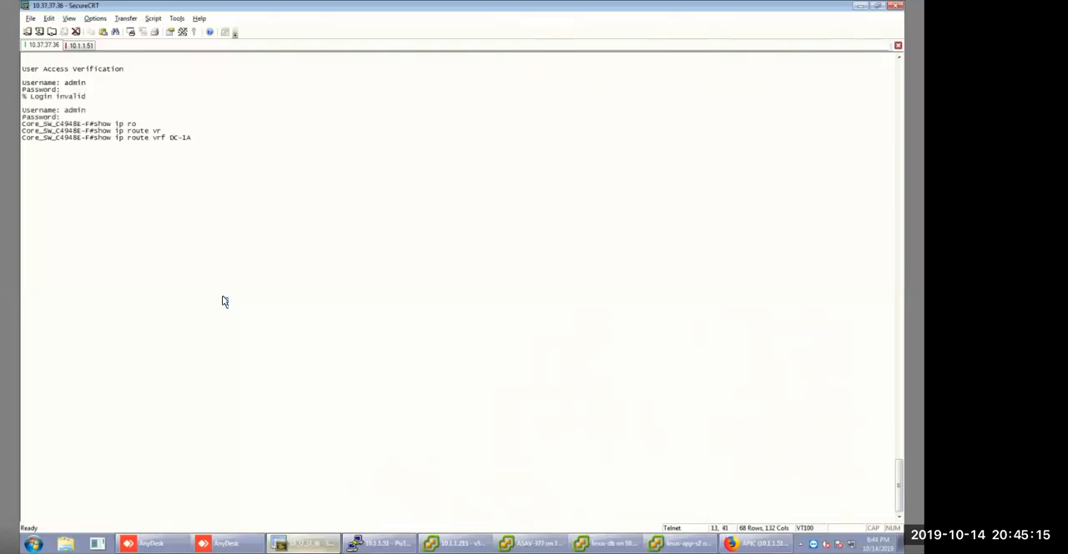
pyautogui.press('Return')
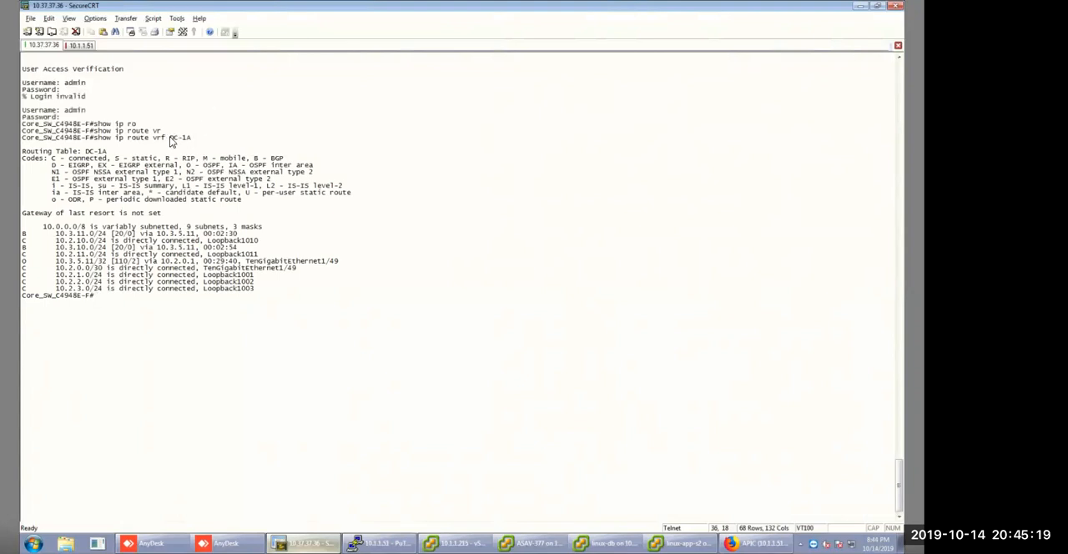
pyautogui.moveTo(54, 236); pyautogui.dragTo(115, 253)
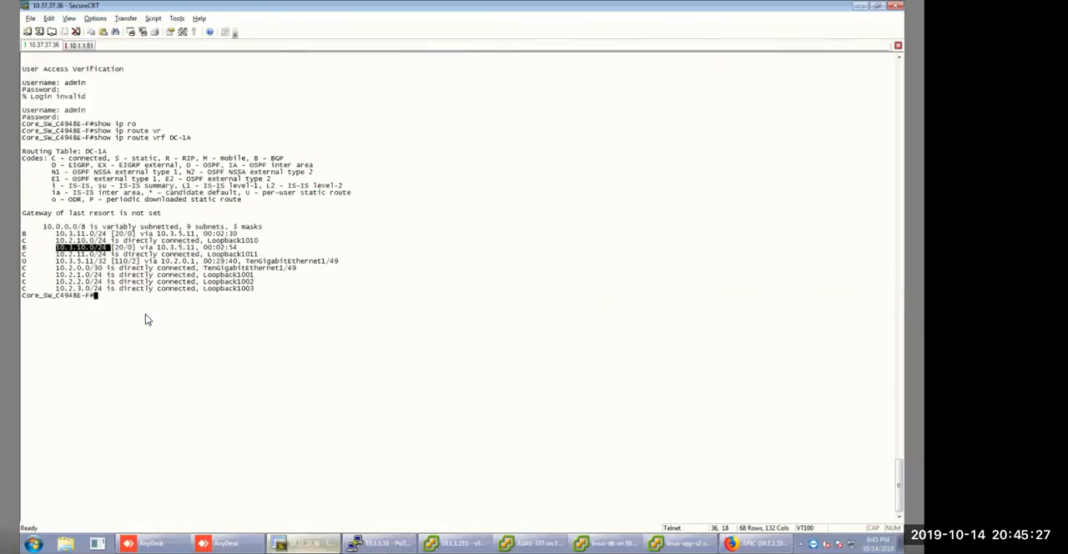
# Run show ip route vrf DC-1B and inspect its BGP routes for 10.3.11.0/24 and 10.3.10.0/24.
pyautogui.press('Up')
pyautogui.press('BackSpace')
pyautogui.write('B')
pyautogui.press('Return')
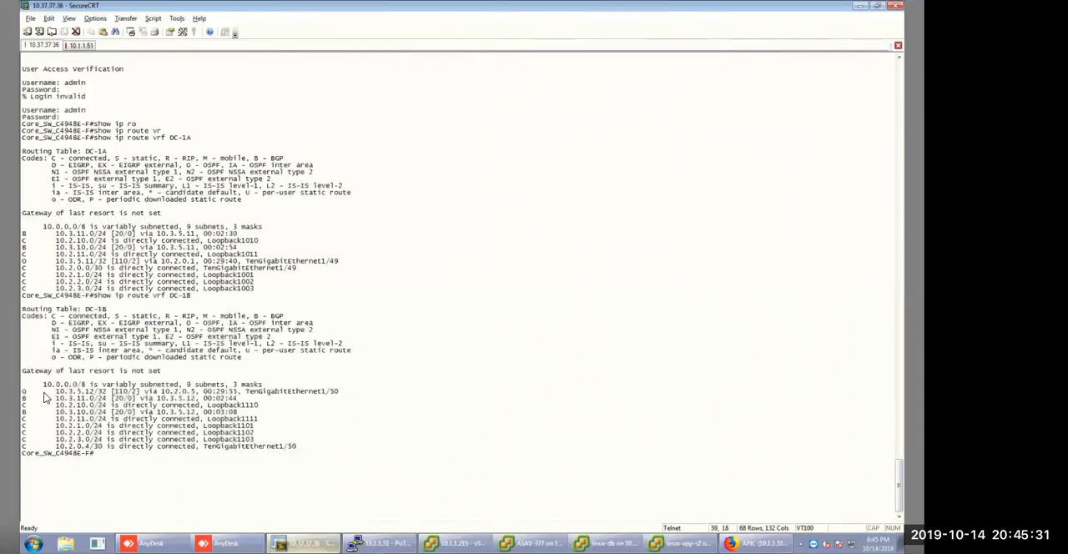
pyautogui.moveTo(54, 399); pyautogui.dragTo(132, 412)
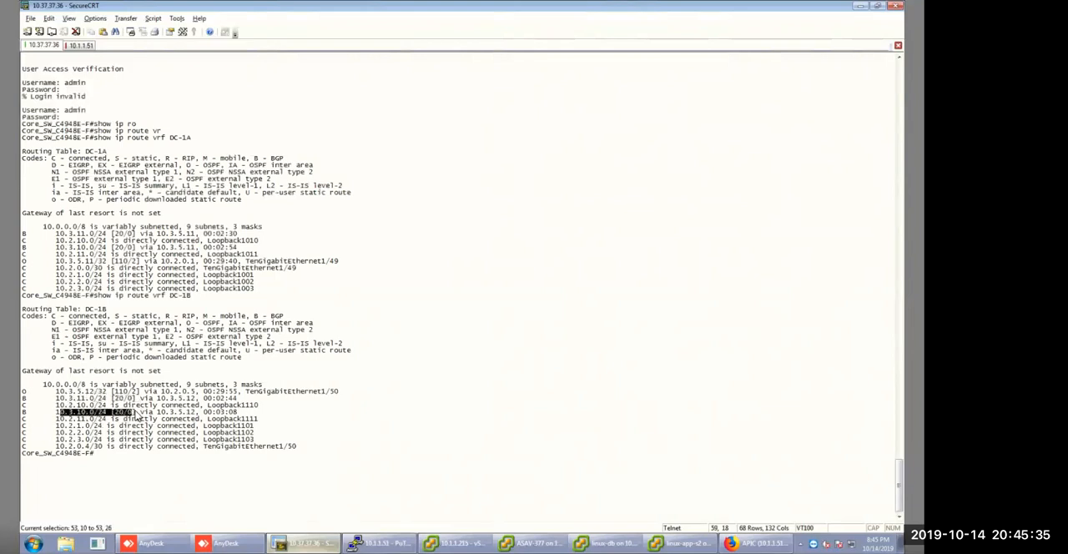
pyautogui.click(117, 455)
# Run show ip route vrf DC-2A on the core switch.
pyautogui.press('Up')
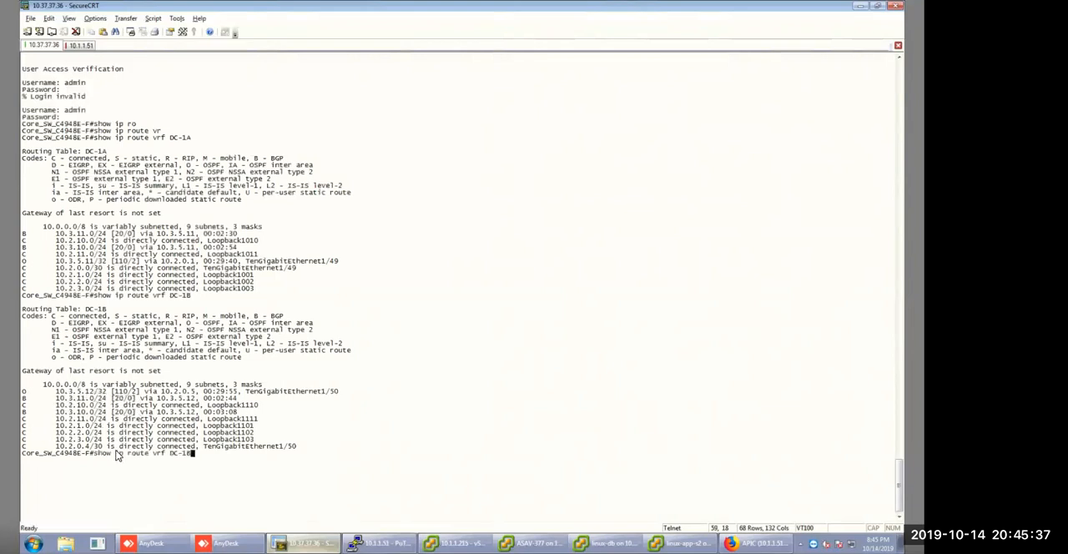
pyautogui.press('BackSpace')
pyautogui.press('BackSpace')
pyautogui.write('2A')
pyautogui.press('Return')
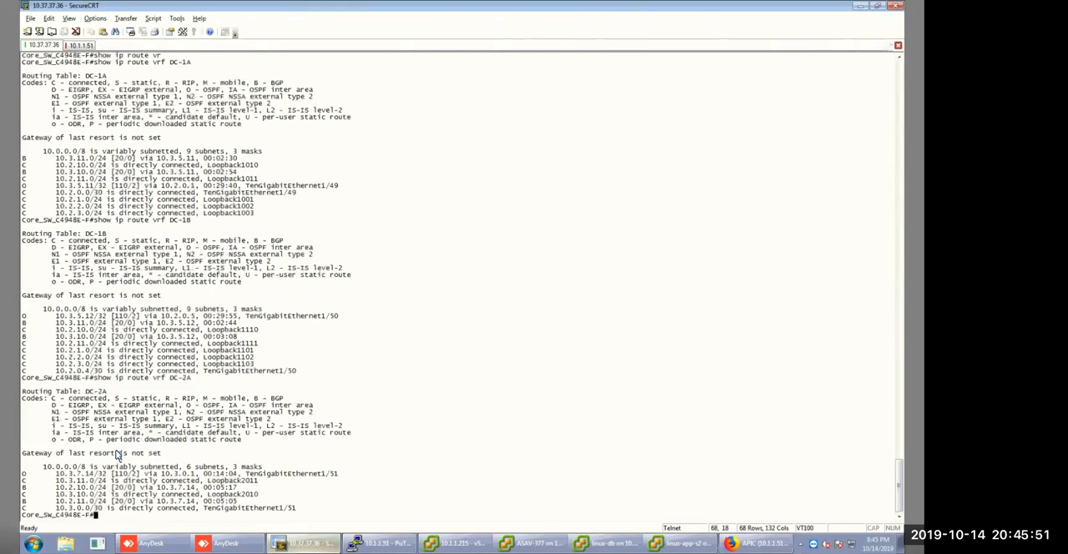
# Inspect the BGP routes of DC-2A, run show ip route vrf DC-2B, and examine its routes for 10.2.11.0/24 and 10.2.10.0/24.
pyautogui.press('Up')
pyautogui.press('BackSpace')
pyautogui.write('B')
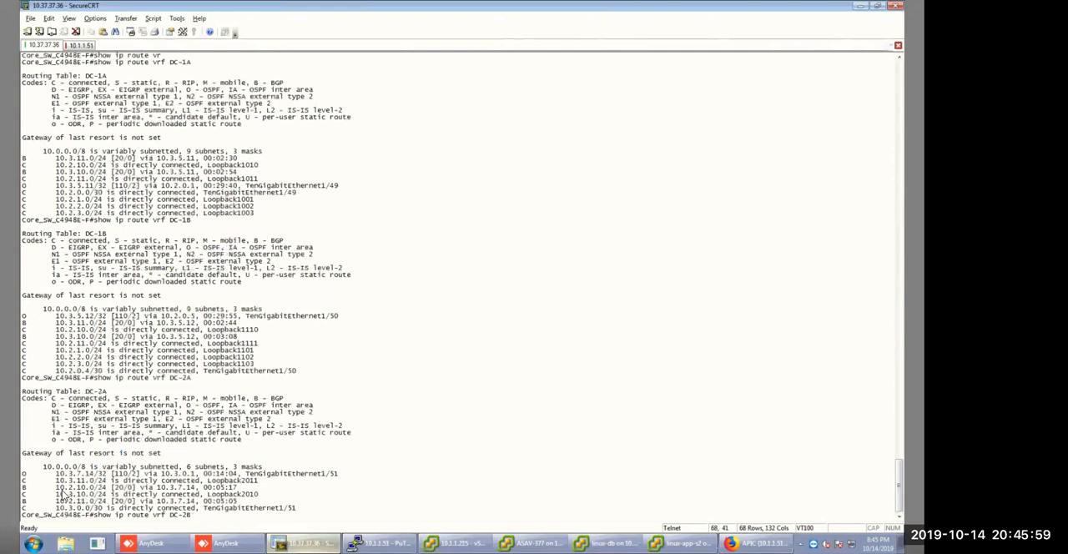
pyautogui.moveTo(60, 490); pyautogui.dragTo(173, 502)
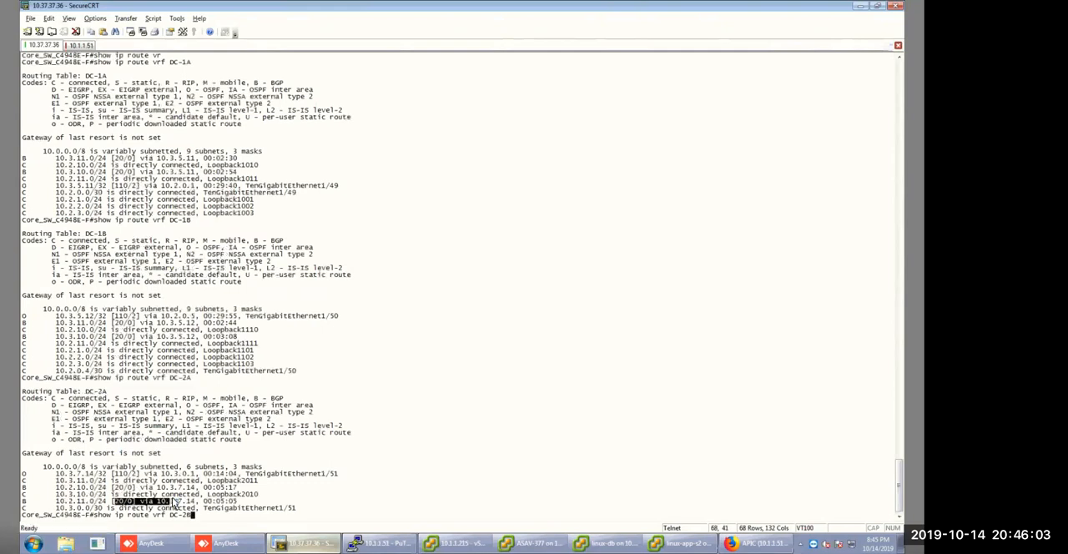
pyautogui.press('Return')
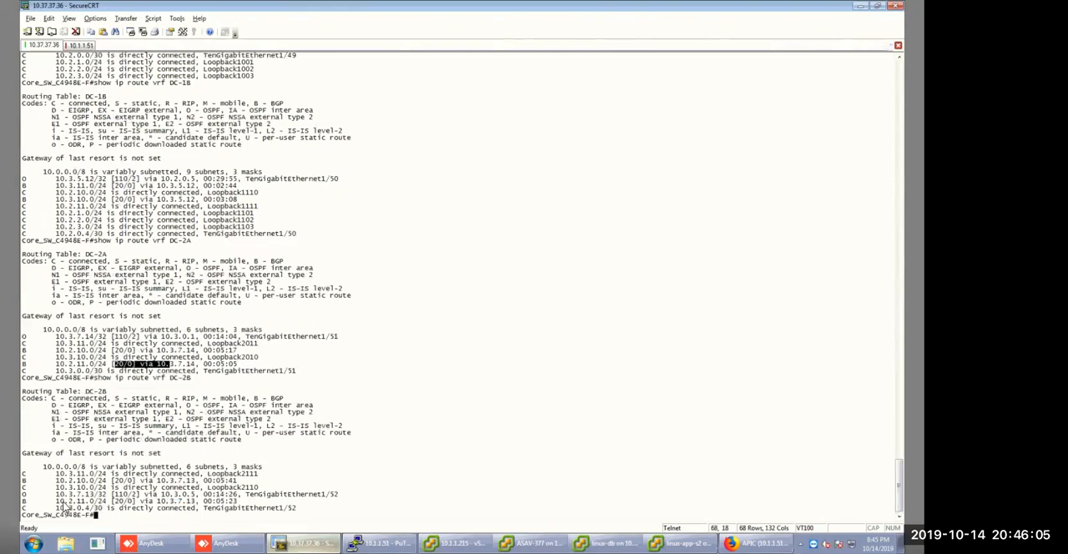
pyautogui.moveTo(66, 501); pyautogui.dragTo(119, 501)
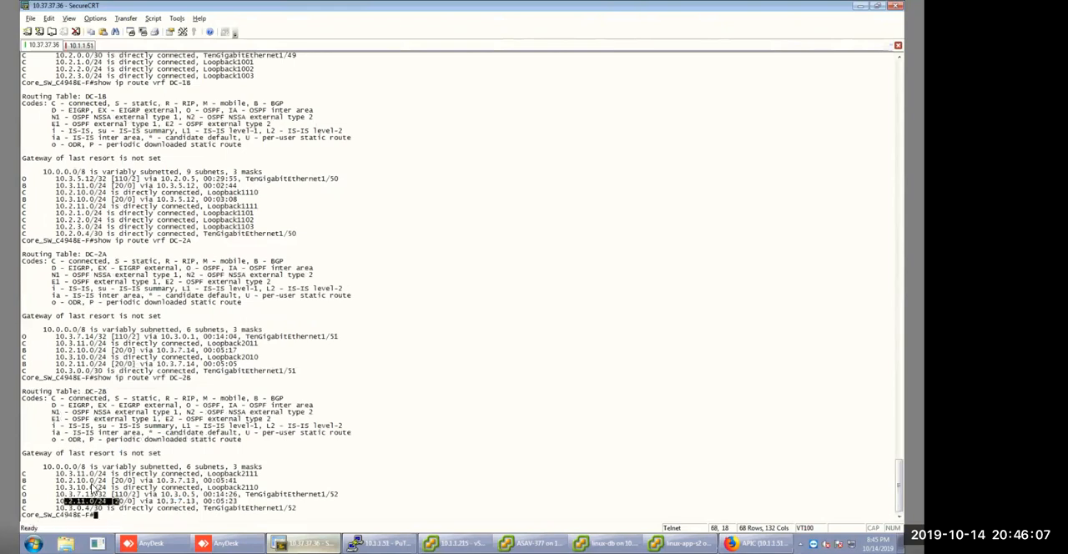
pyautogui.moveTo(60, 482); pyautogui.dragTo(238, 482)
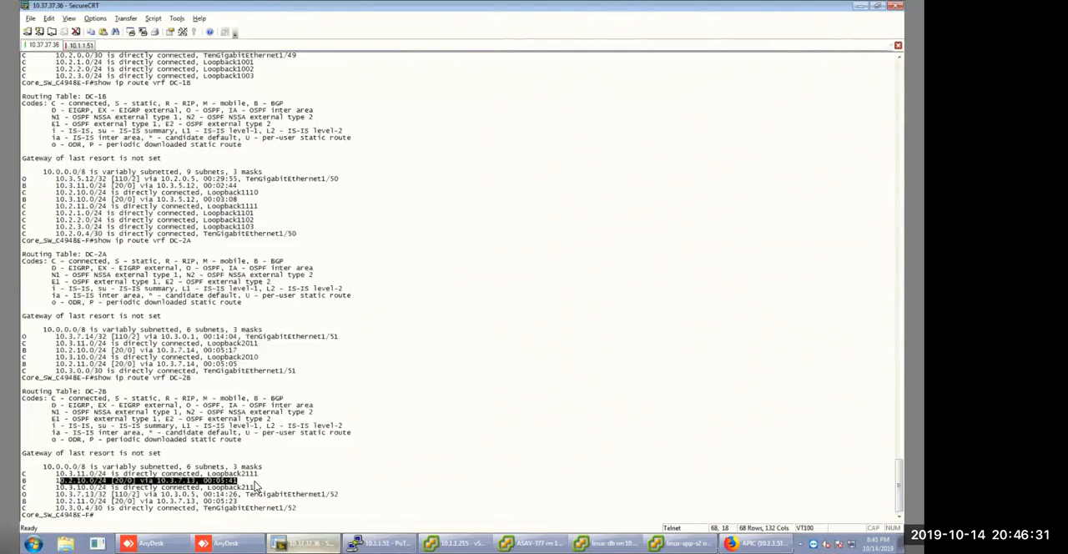
pyautogui.click(380, 543)
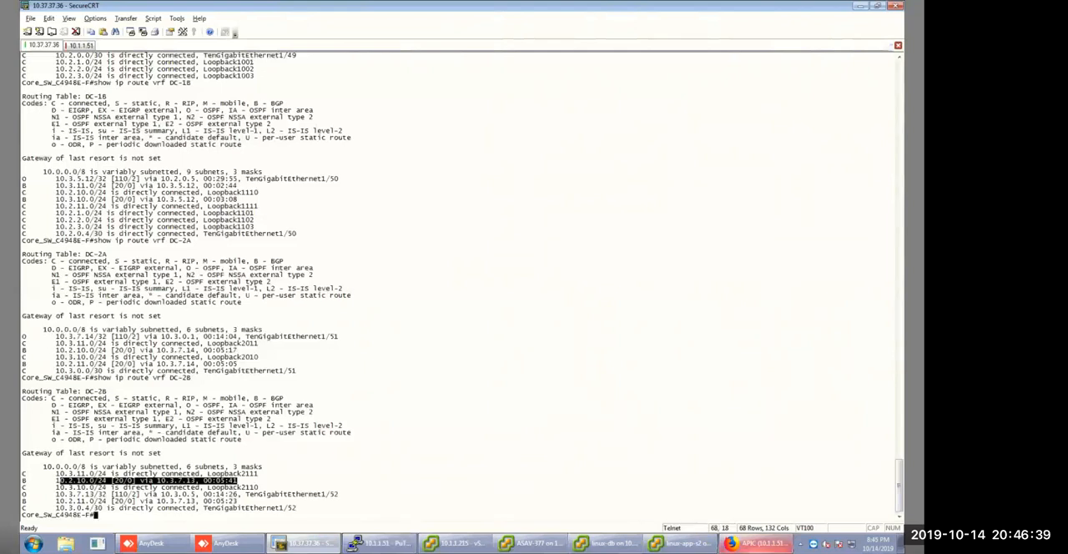
pyautogui.click(756, 543)
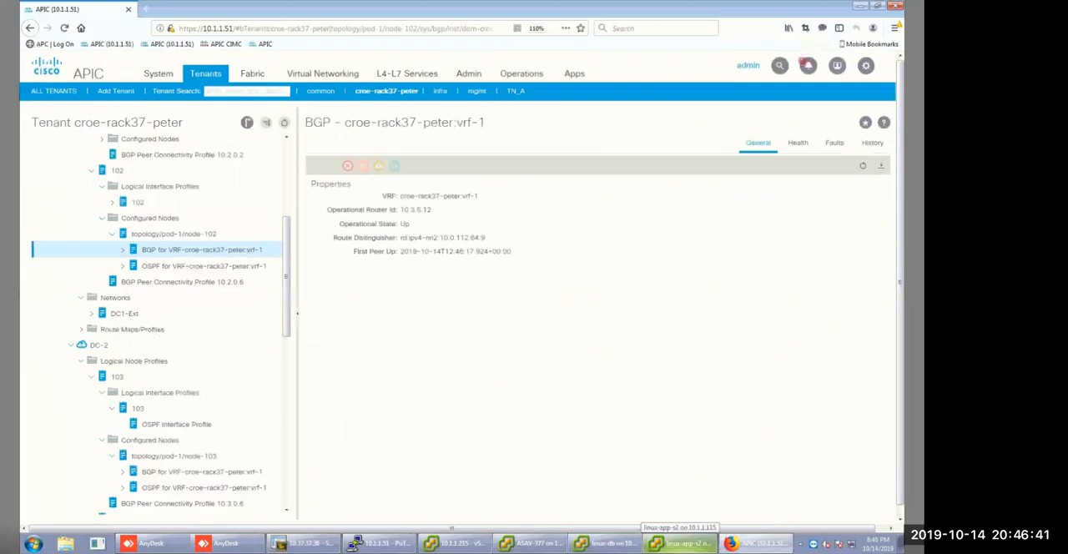
pyautogui.click(304, 543)
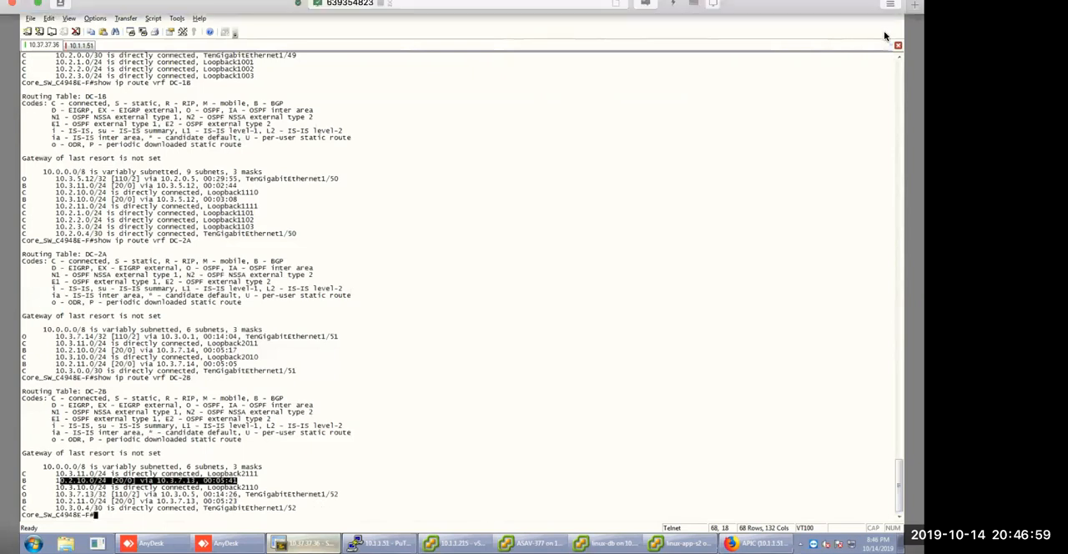
# Enter configuration mode from the terminal on the core switch.
pyautogui.click(173, 507)
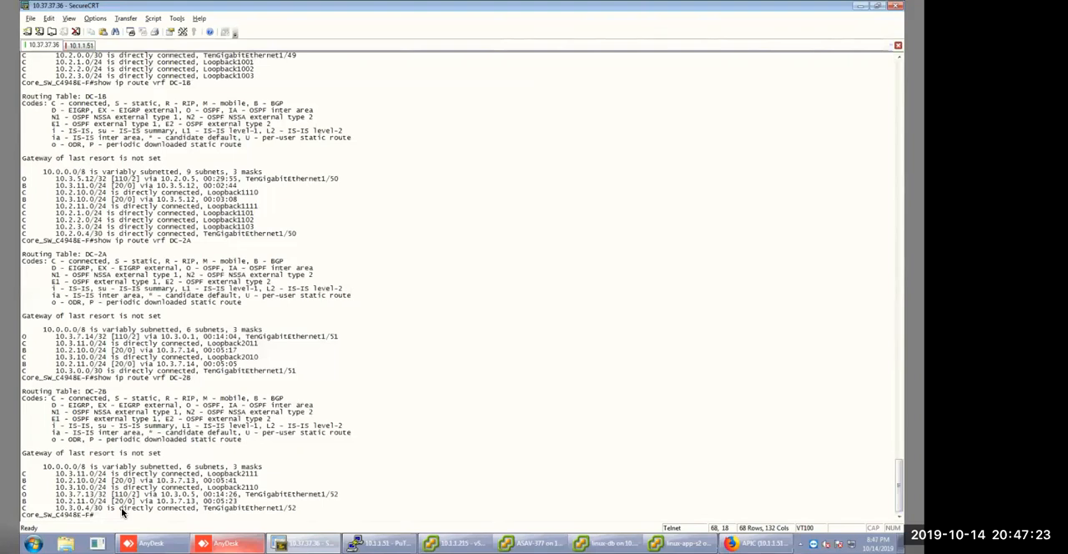
pyautogui.write('f t')
pyautogui.press('Return')
pyautogui.write('conf')
pyautogui.press('Return')
pyautogui.write('int')
pyautogui.press('BackSpace')
pyautogui.press('BackSpace')
pyautogui.press('BackSpace')
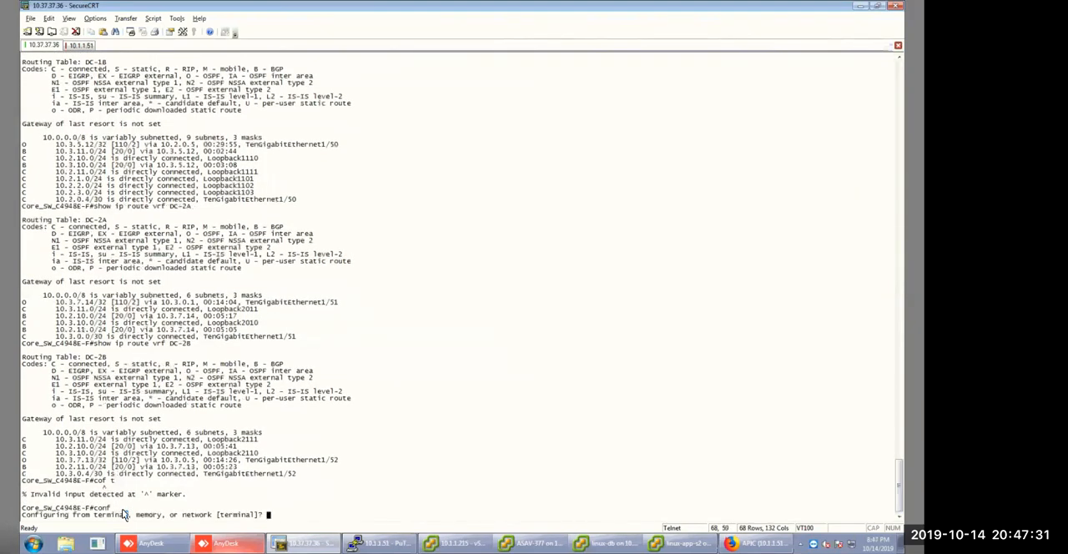
pyautogui.press('Return')
# Shut down interface loopback 1110 and exit its interface configuration.
pyautogui.write('sh')
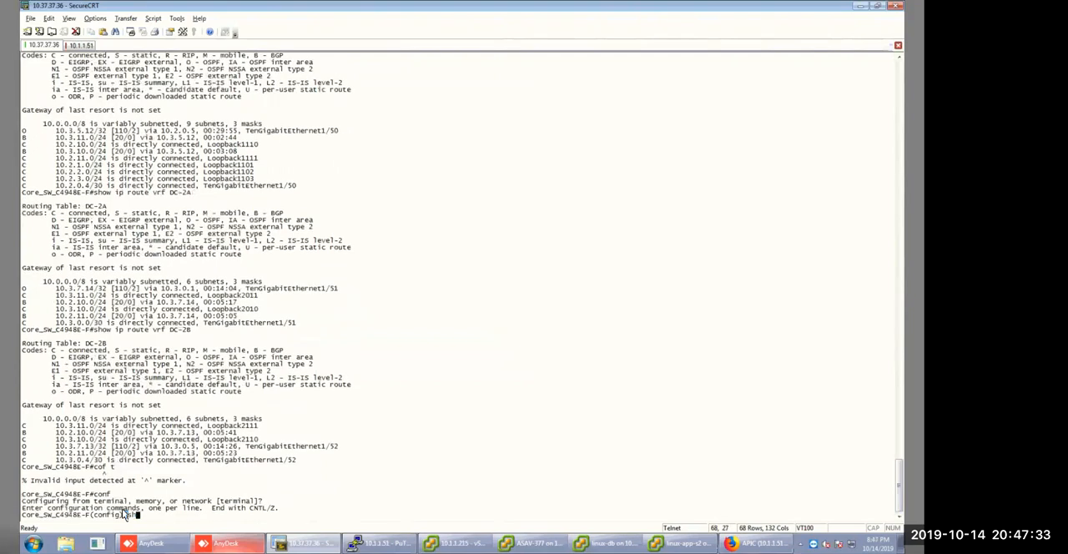
pyautogui.press('BackSpace')
pyautogui.press('BackSpace')
pyautogui.write('int lo')
pyautogui.press('Tab')
pyautogui.write('111')
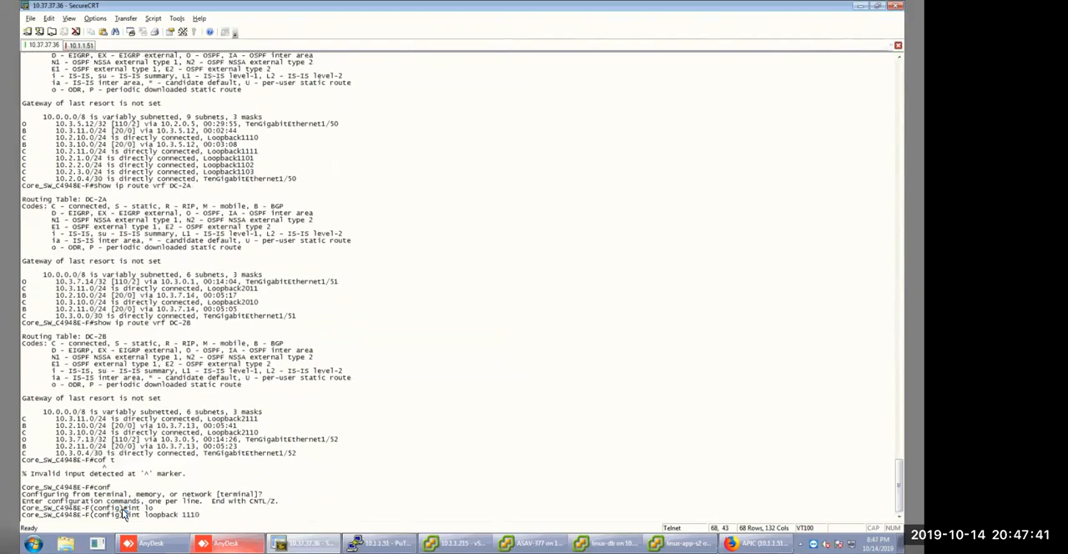
pyautogui.press('Return')
pyautogui.write('sh')
pyautogui.press('Return')
pyautogui.write('exit')
pyautogui.press('Return')
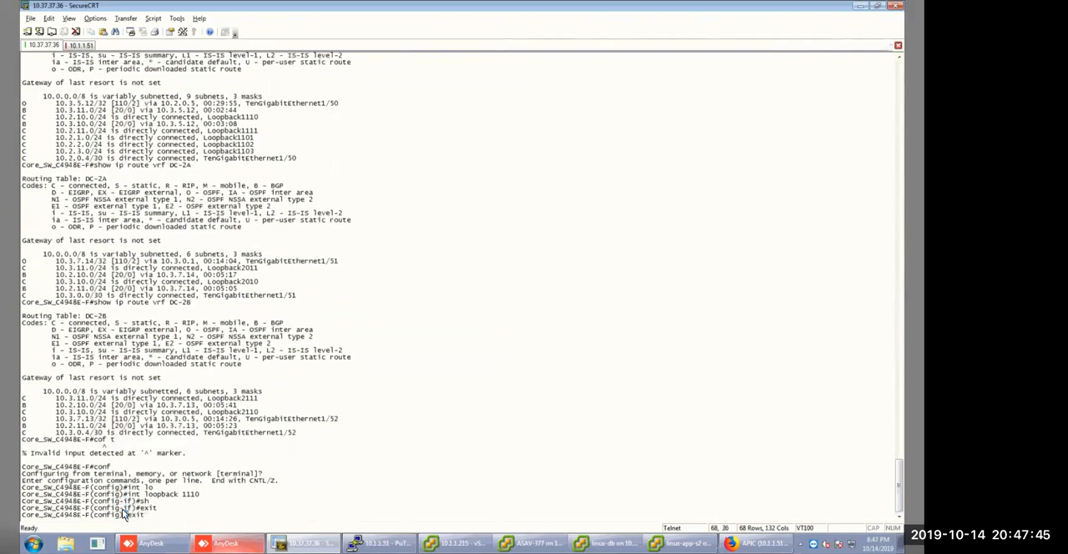
# Shut down interface loopback 1111 and return to global configuration.
pyautogui.write('int loopback 1111')
pyautogui.press('Return')
pyautogui.write('sh')
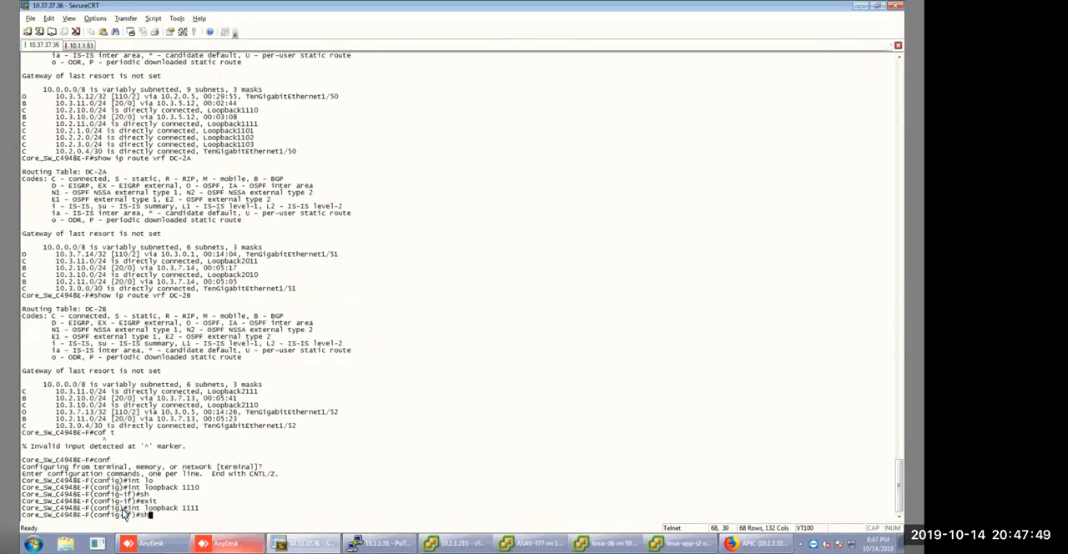
pyautogui.press('Return')
pyautogui.write('exit')
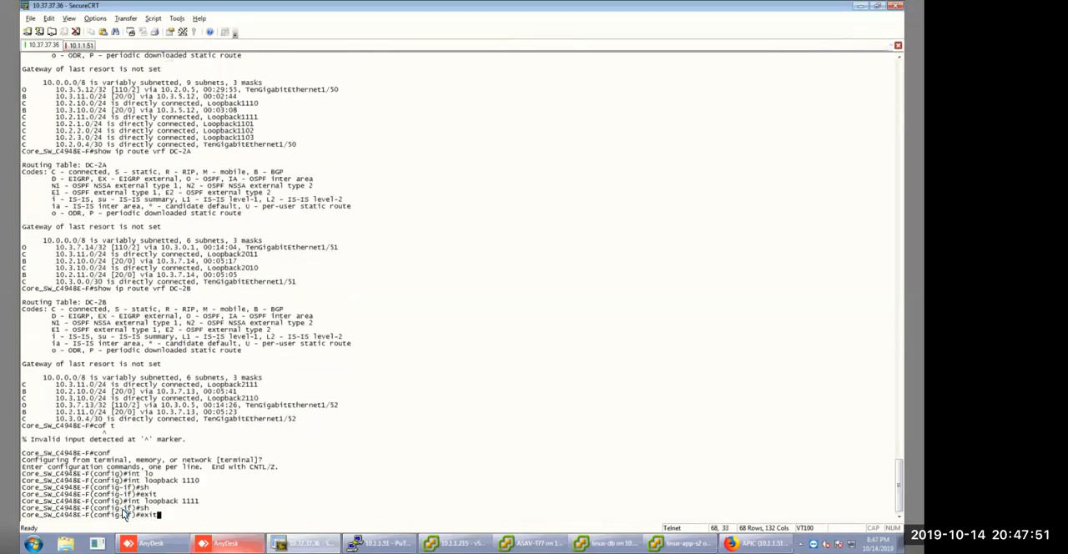
pyautogui.press('Return')
pyautogui.write('exit')
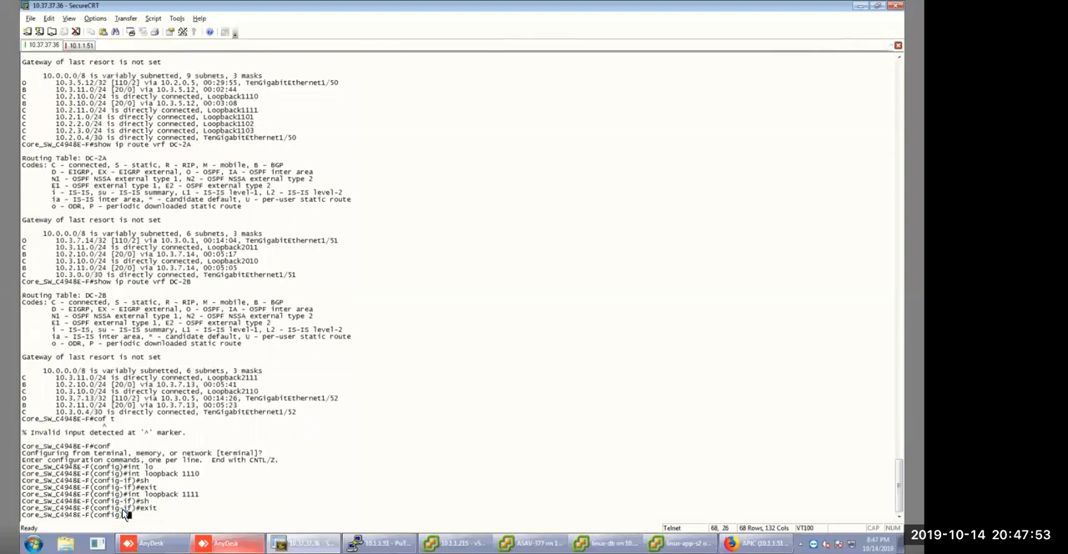
# Shut down interface loopback 2111 and leave its interface configuration.
pyautogui.press('Up')
pyautogui.press('Up')
pyautogui.press('Up')
pyautogui.press('Left')
pyautogui.press('Left')
pyautogui.press('Left')
pyautogui.press('BackSpace')
pyautogui.write('2')
pyautogui.press('Return')
pyautogui.write('sh')
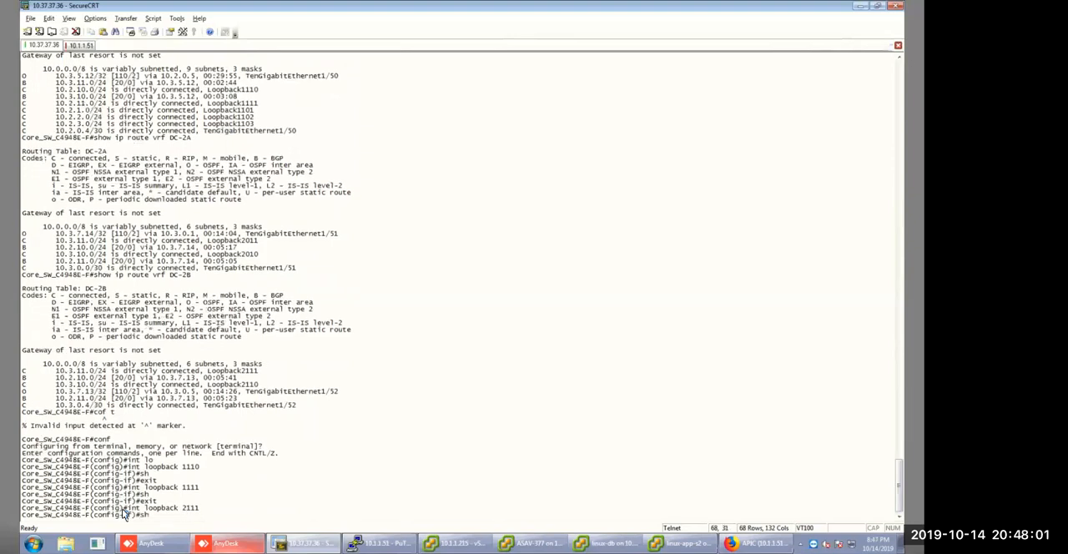
pyautogui.press('Return')
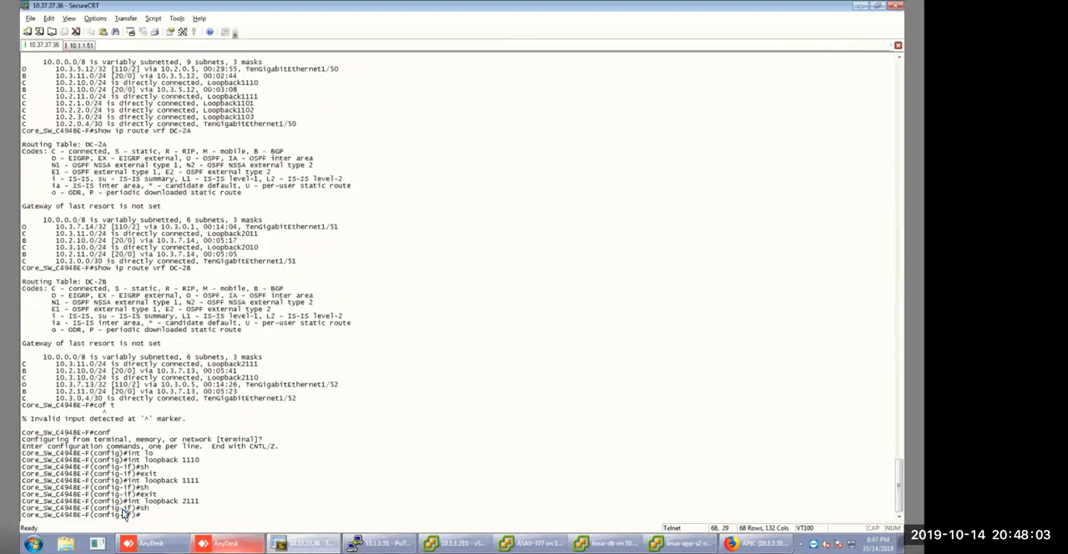
pyautogui.write('exit')
pyautogui.press('Return')
# Shut down interface loopback 2110 and exit back to global configuration.
pyautogui.write('sh')
pyautogui.press('Up')
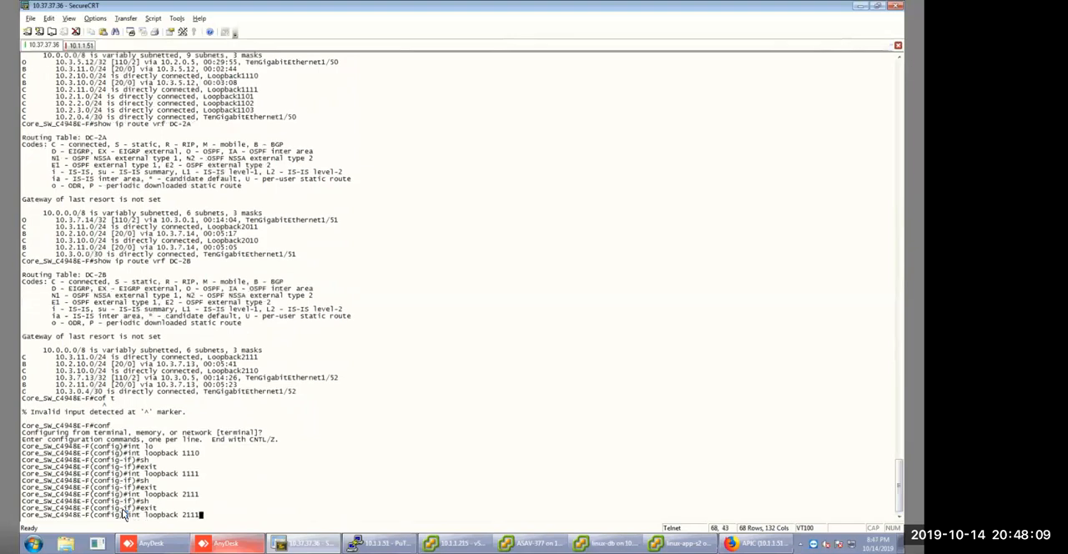
pyautogui.press('BackSpace')
pyautogui.write('0')
pyautogui.press('Return')
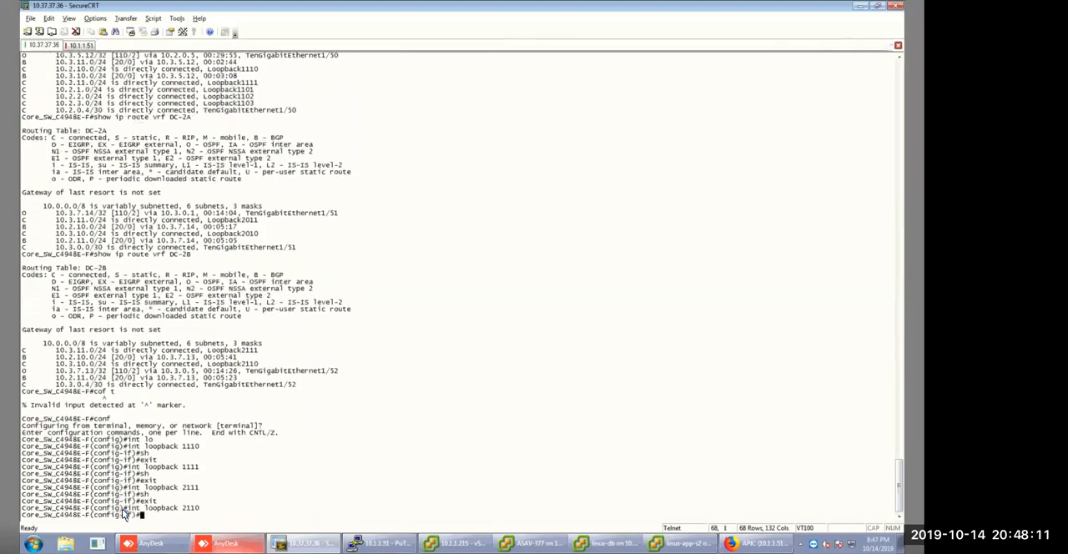
pyautogui.write('sh')
pyautogui.press('Return')
pyautogui.write('exit')
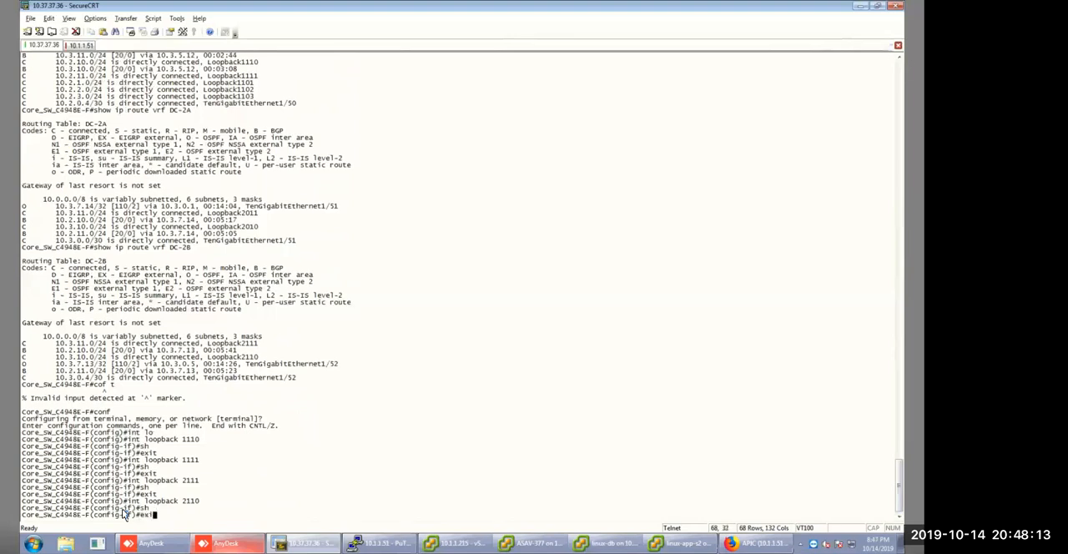
pyautogui.press('Return')
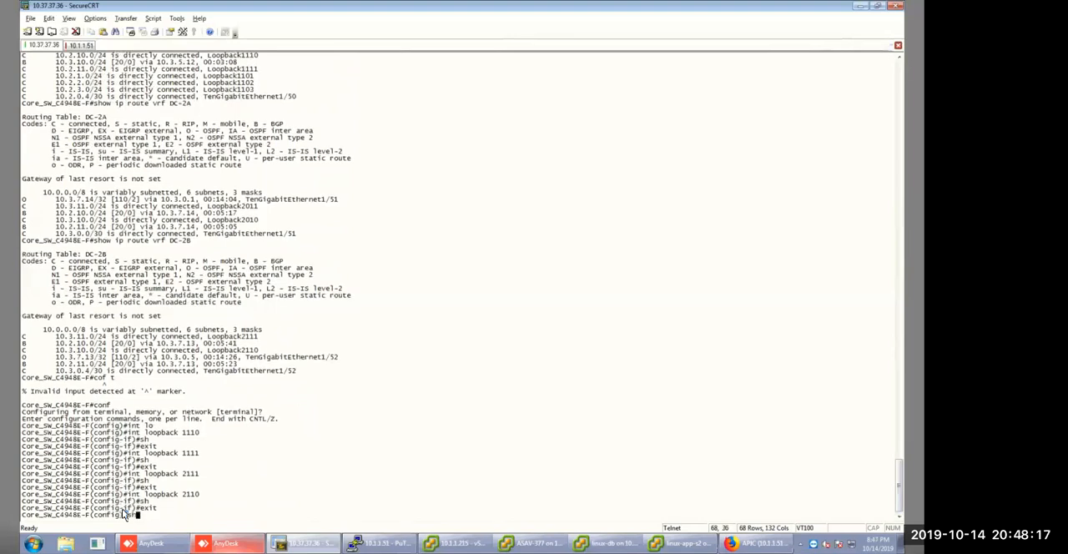
# End configuration mode and return to the privileged prompt.
pyautogui.press('Up')
pyautogui.write('end')
pyautogui.press('Return')
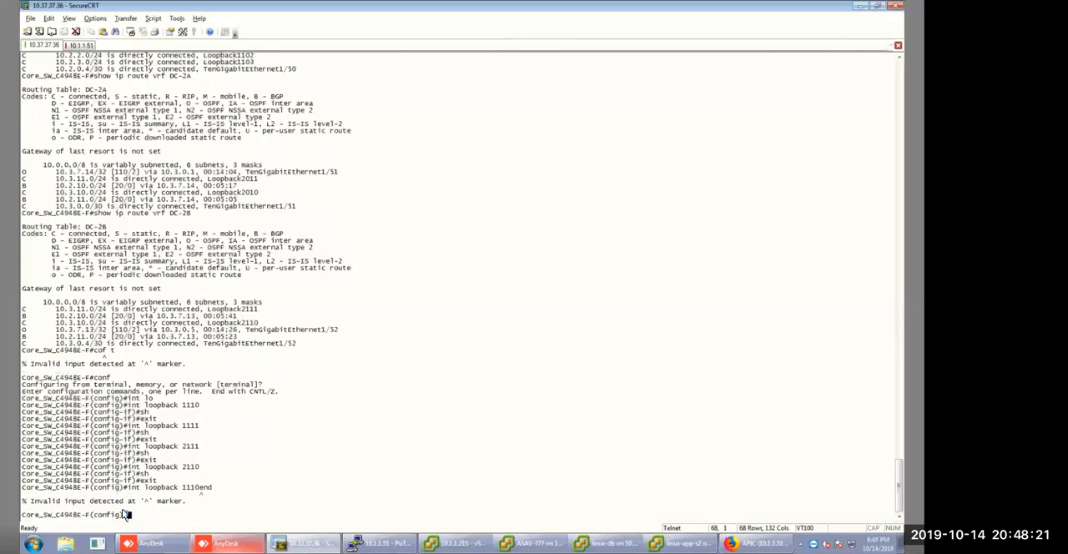
pyautogui.write('end')
pyautogui.press('Return')
# Run show ip route vrf DC-1B again to recheck its routes with the loopbacks shut down.
pyautogui.write('conf')
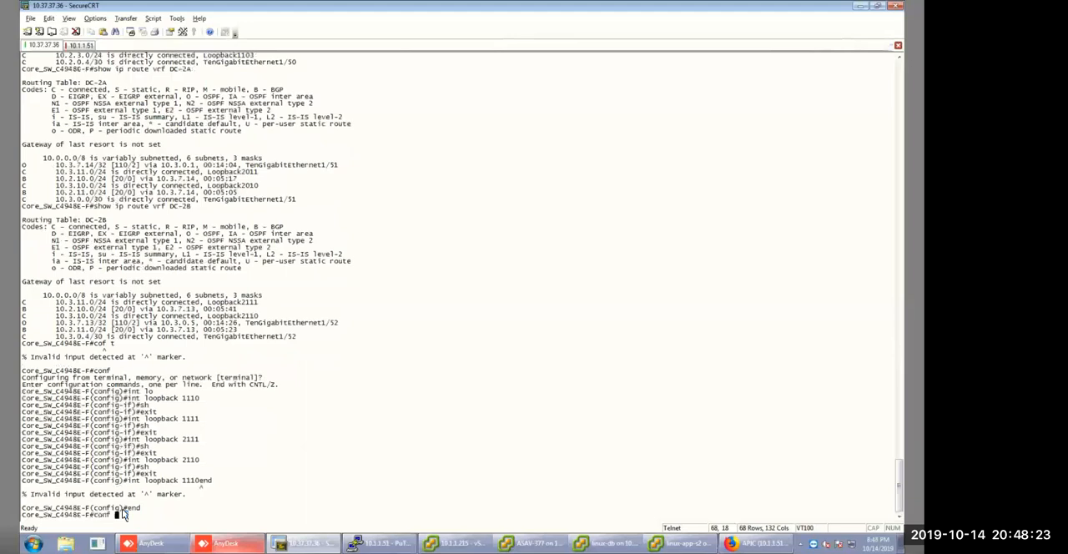
pyautogui.press('Up')
pyautogui.press('Up')
pyautogui.press('Up')
pyautogui.press('Up')
pyautogui.press('Return')
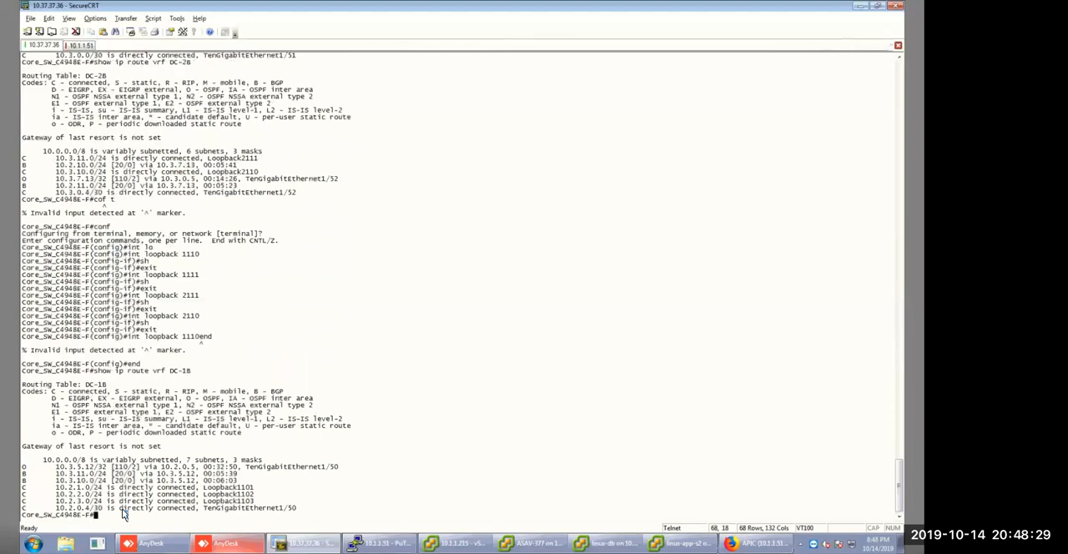
# Start an interactive ping in vrf DC-1A with protocol ip and target address 10.3.10.1.
pyautogui.write('ping vr')
pyautogui.press('Tab')
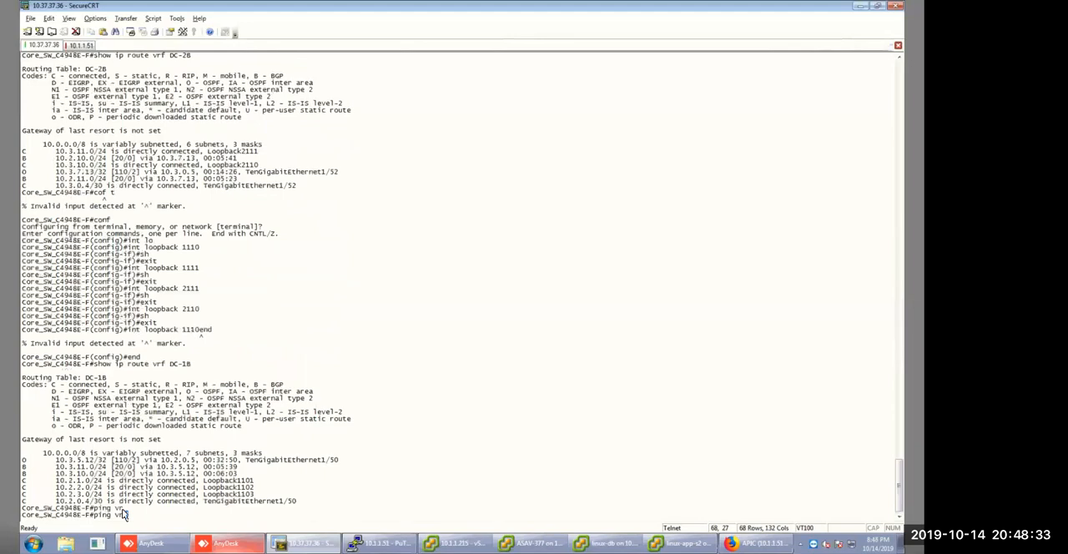
pyautogui.write('DC-1A')
pyautogui.press('Return')
pyautogui.press('Return')
pyautogui.write('10.3.')
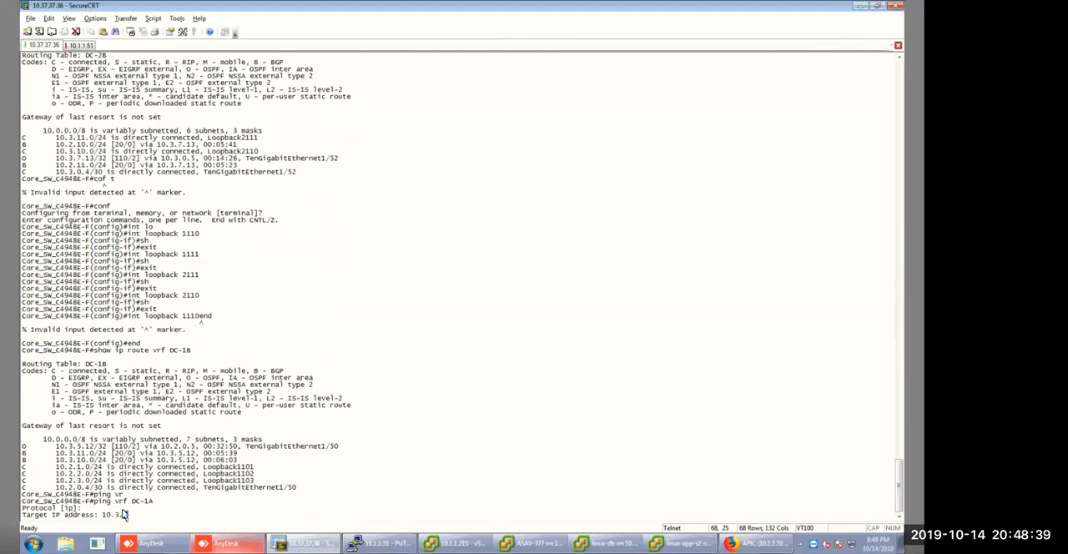
pyautogui.write('10.1')
pyautogui.press('Return')
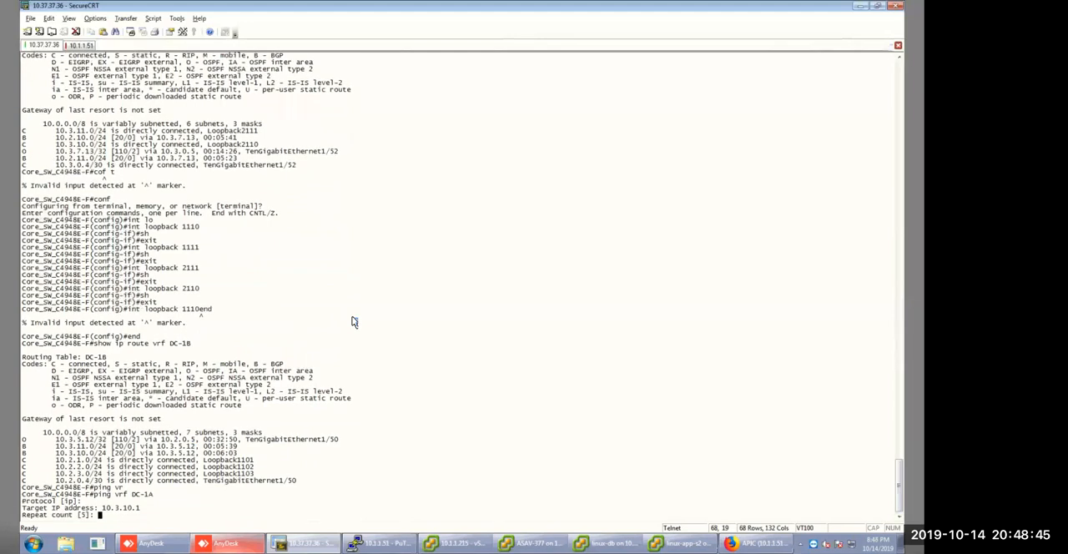
# Keep the default repeat count, datagram size and timeout, enable extended commands, and set the ping source address to 10.2.10.1.
pyautogui.press('Return')
pyautogui.press('Return')
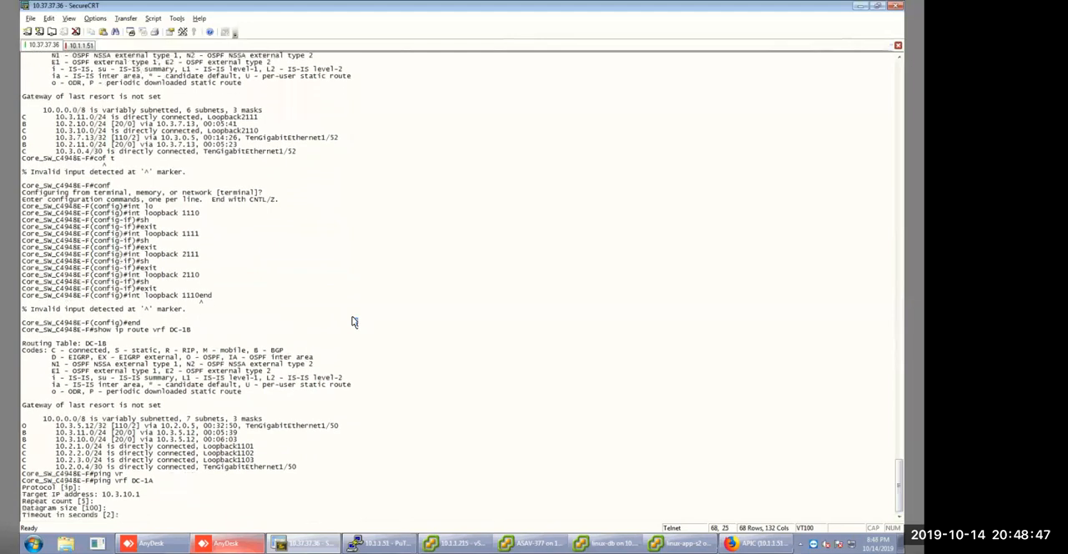
pyautogui.press('Return')
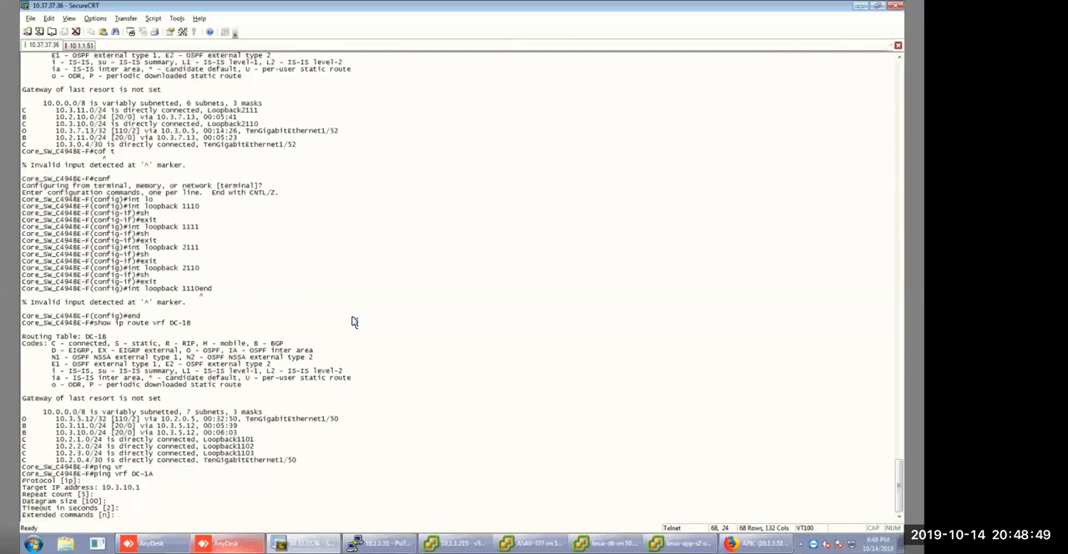
pyautogui.write('y')
pyautogui.press('Return')
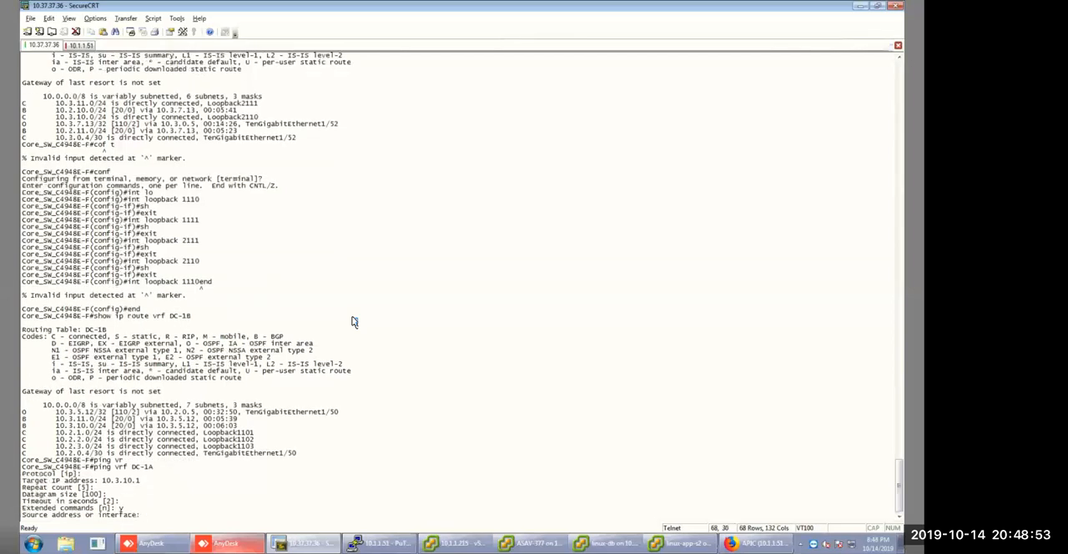
pyautogui.write('10.2.10.1')
pyautogui.press('Return')
# Accept the defaults for the remaining extended options and run the ping from vrf DC-1A.
pyautogui.press('Return')
pyautogui.press('Return')
pyautogui.press('Return')
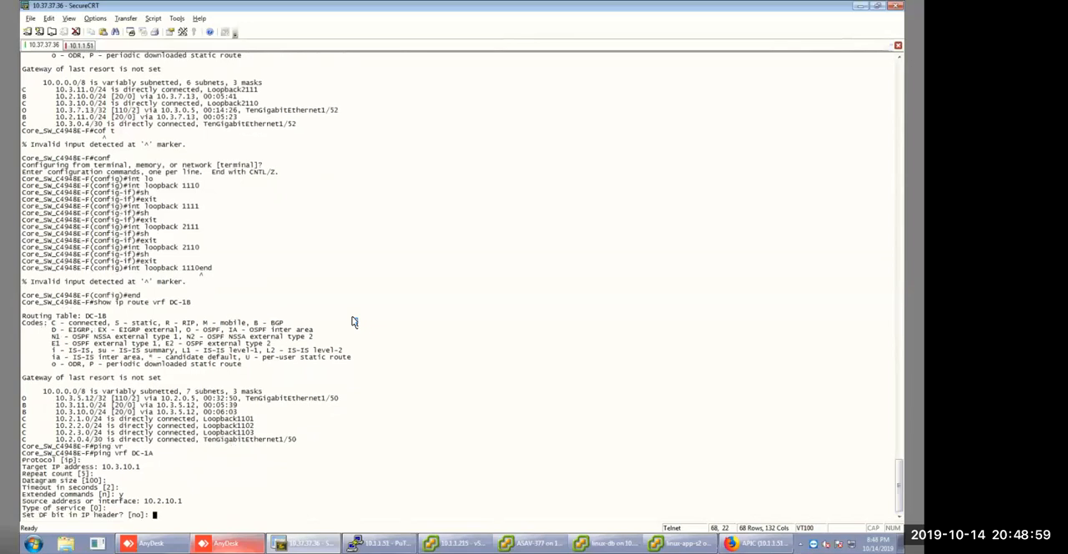
pyautogui.press('Return')
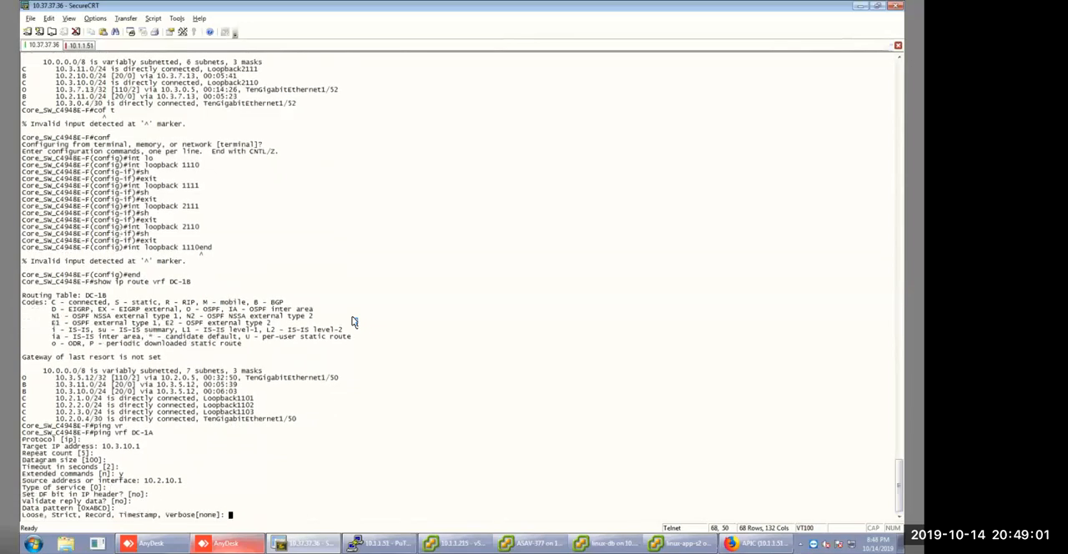
pyautogui.press('Return')
pyautogui.press('Return')
pyautogui.press('Return')
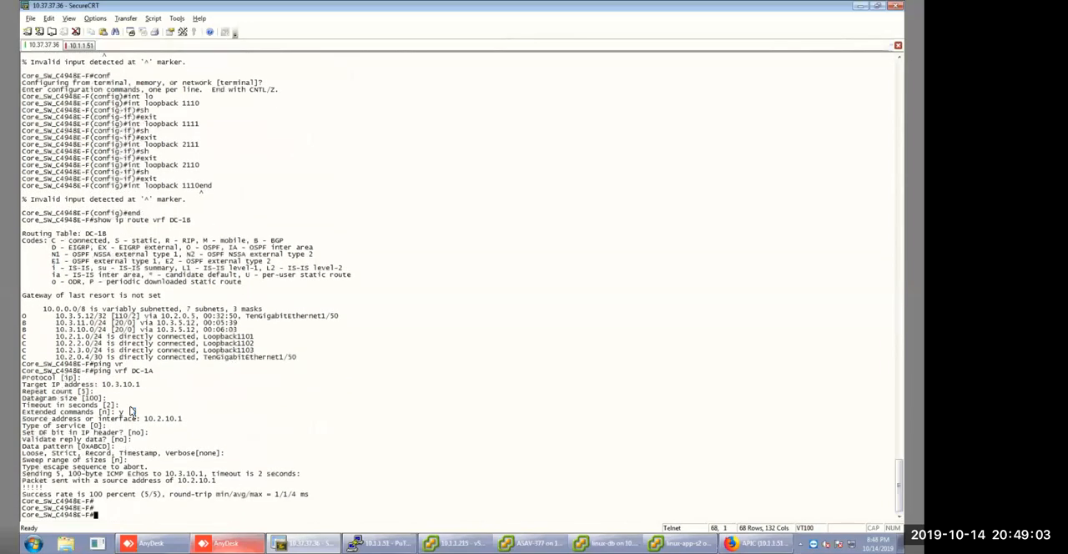
pyautogui.press('Return')
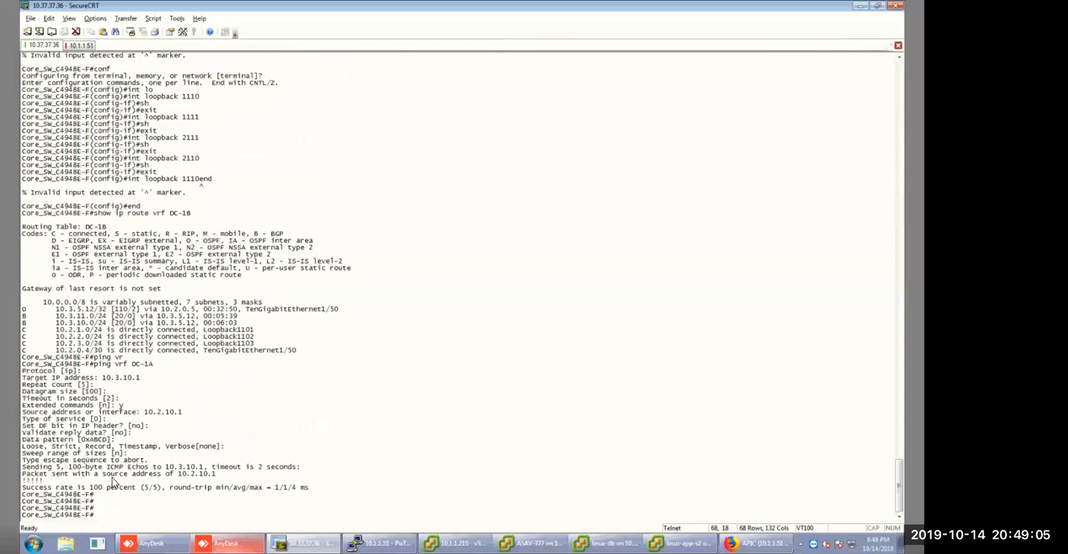
# Highlight the echo target, source address and reply lines in the ping output and review the result.
pyautogui.moveTo(22, 467); pyautogui.dragTo(91, 486)
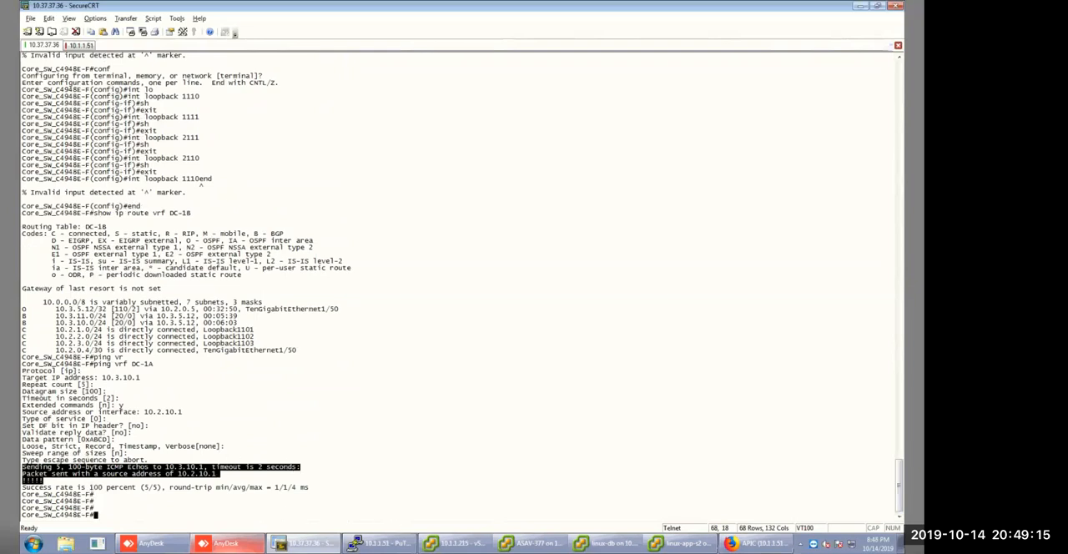
pyautogui.click(756, 543)
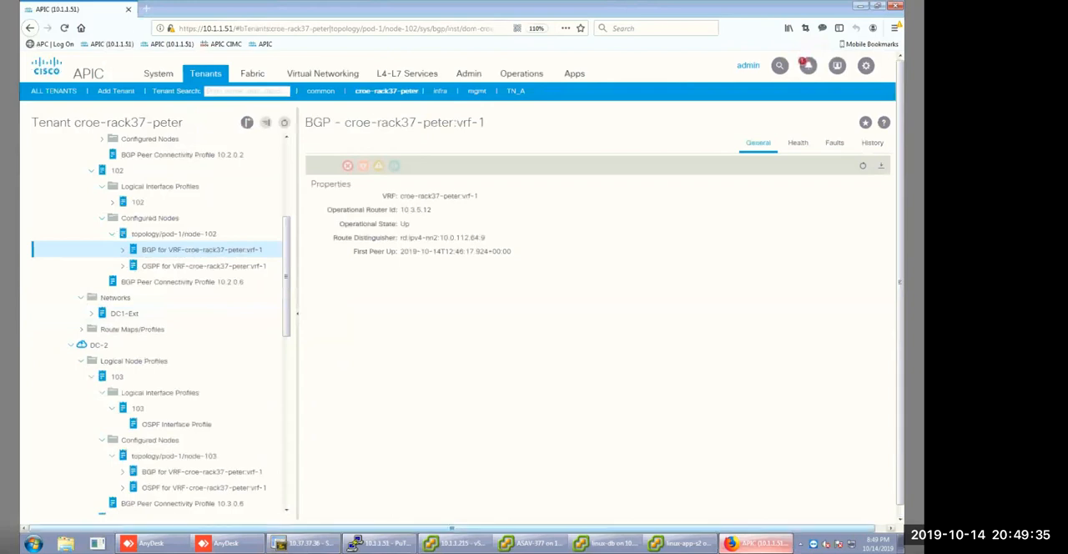
pyautogui.click(305, 544)
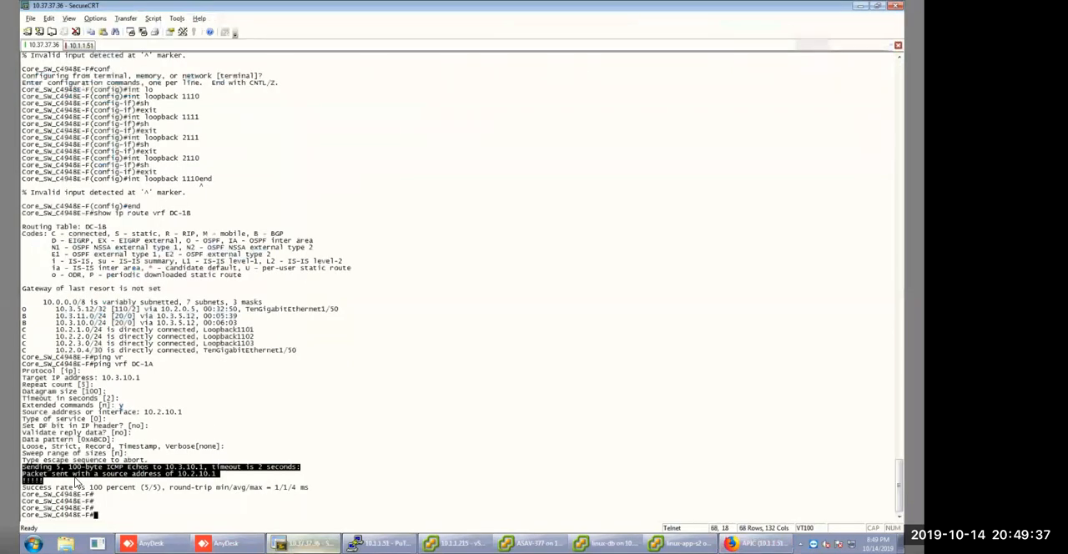
pyautogui.click(77, 482)
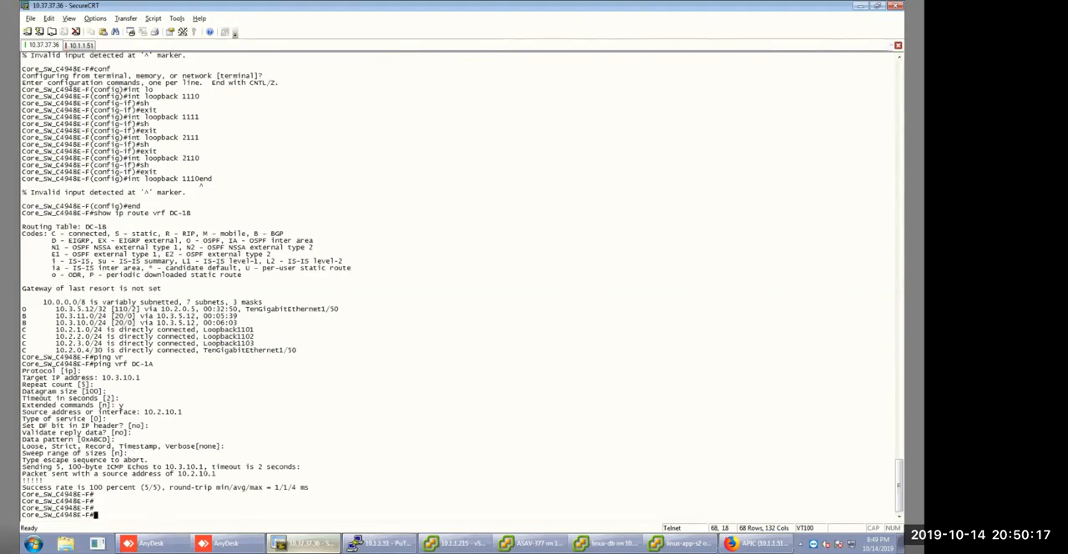
# Switch to the APIC browser and collapse the expanded L3Outs DC-1 and DC-2 under External Routed Networks.
pyautogui.click(758, 543)
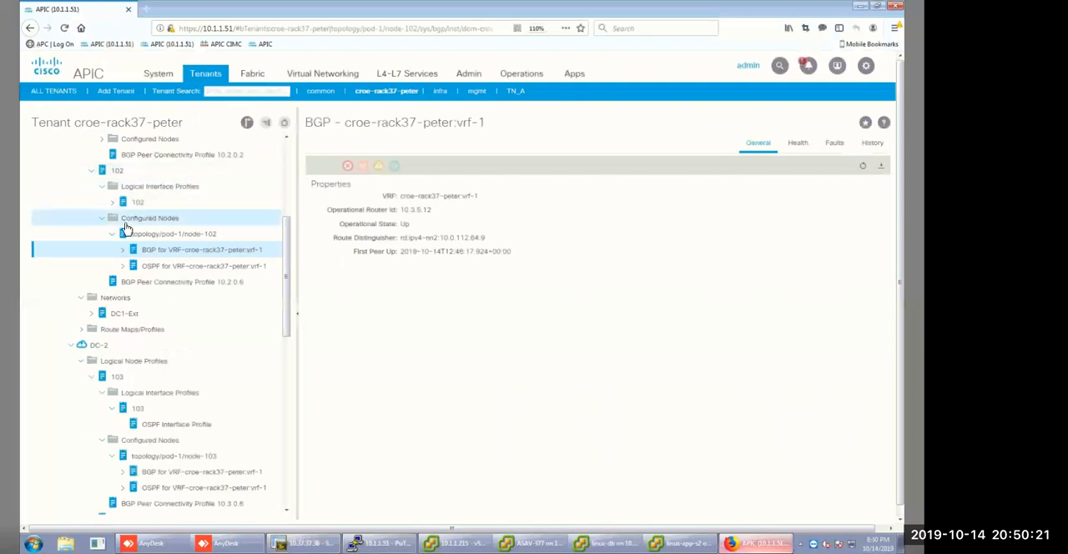
pyautogui.scroll(2, 127, 229)
pyautogui.scroll(3, 127, 229)
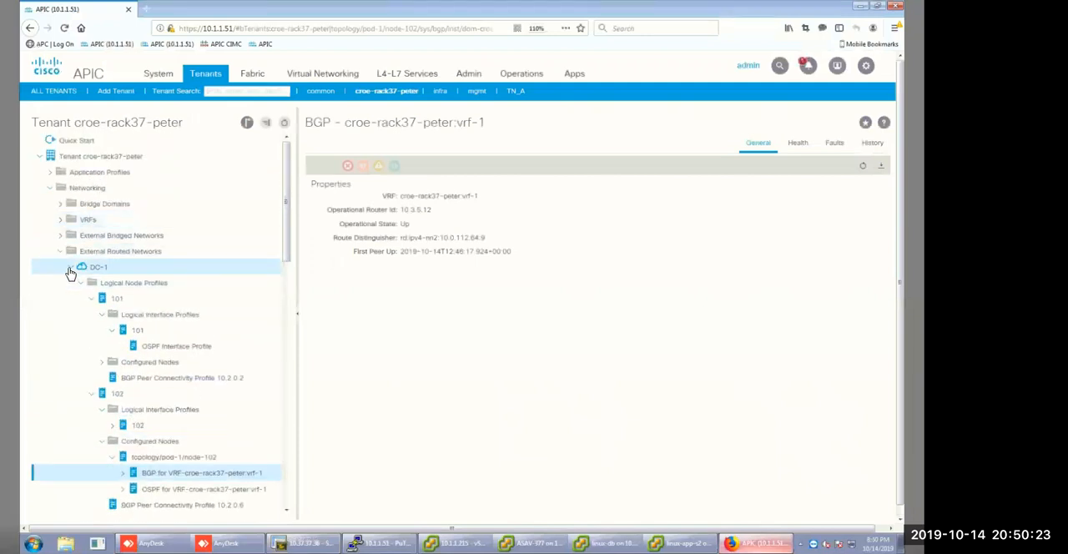
pyautogui.click(70, 269)
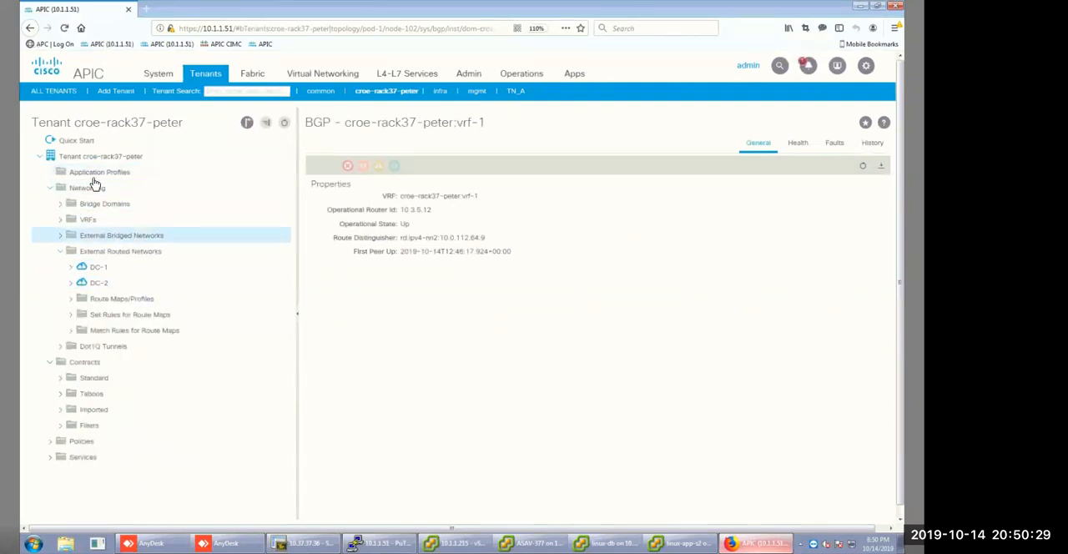
# Start creating a tenant and name it TN_A-rack37- followed by the engineer's first name.
pyautogui.click(119, 93)
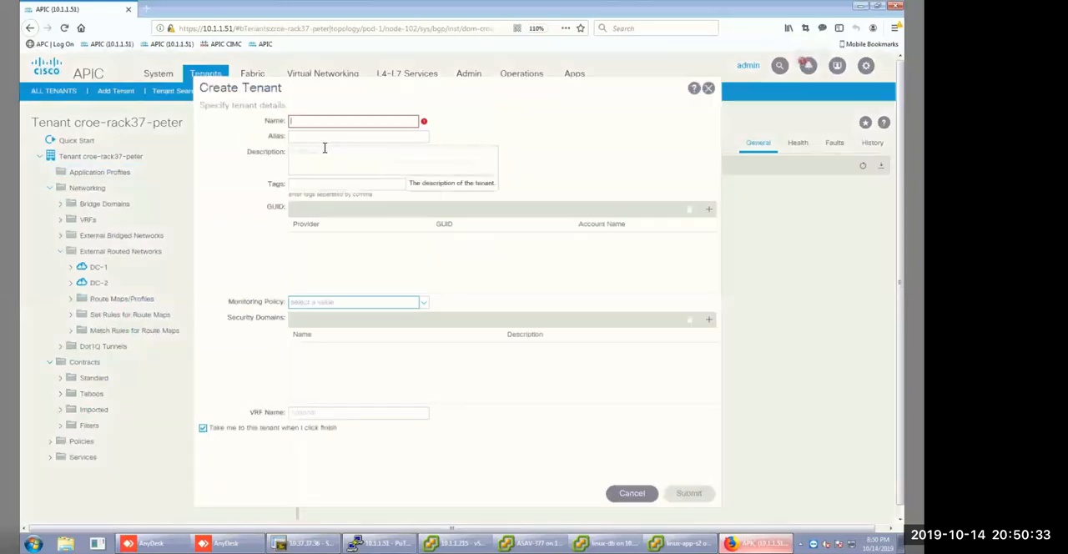
pyautogui.write('TN_A')
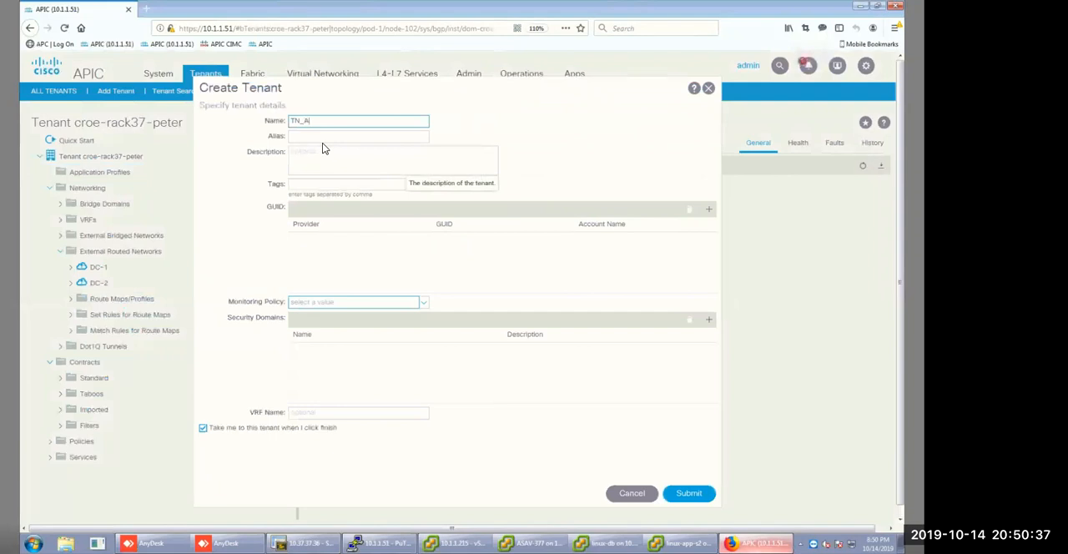
pyautogui.write('-core')
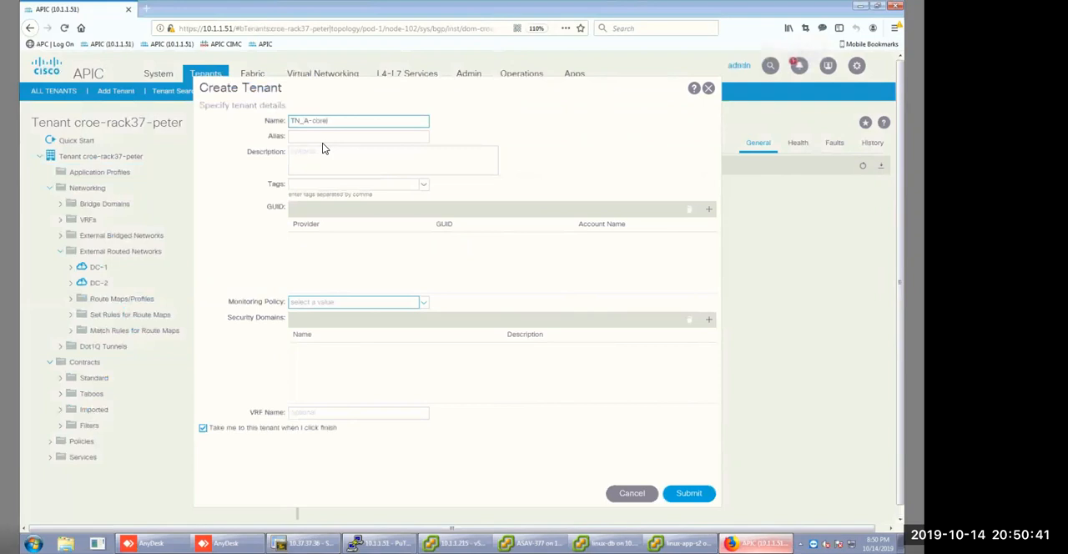
pyautogui.press('BackSpace')
pyautogui.press('BackSpace')
pyautogui.write('rack')
pyautogui.press('BackSpace')
pyautogui.press('BackSpace')
pyautogui.press('BackSpace')
pyautogui.press('BackSpace')
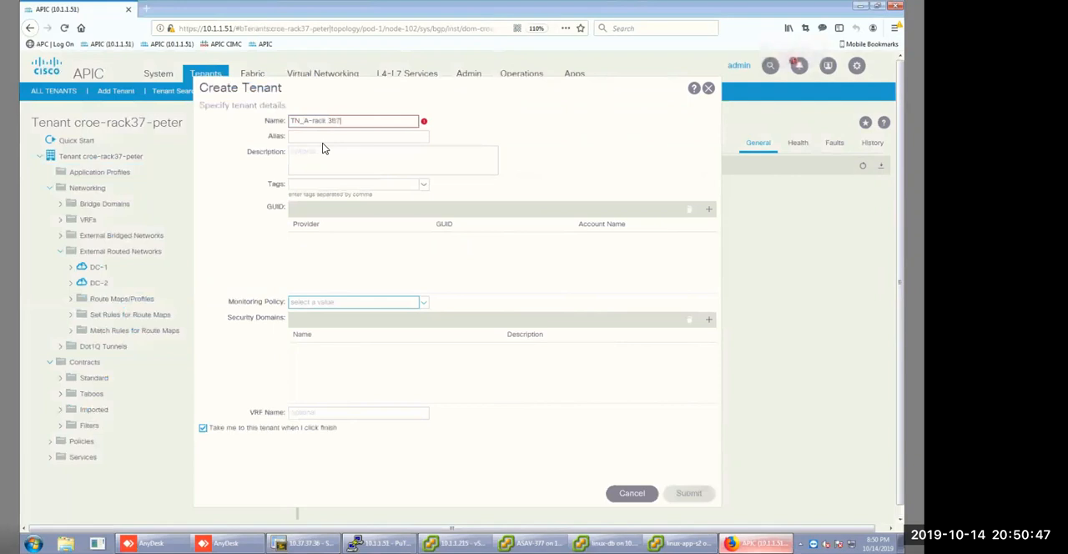
pyautogui.write('k37-peter')
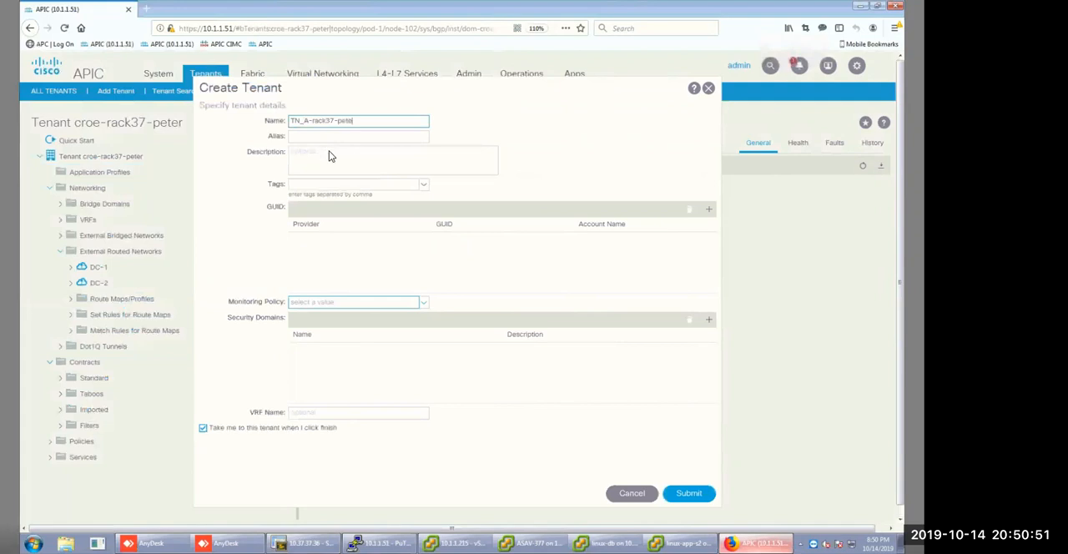
# Set the new tenant's VRF name to vrf-a and submit the tenant.
pyautogui.click(373, 413)
pyautogui.write('vrf-a')
pyautogui.click(690, 493)
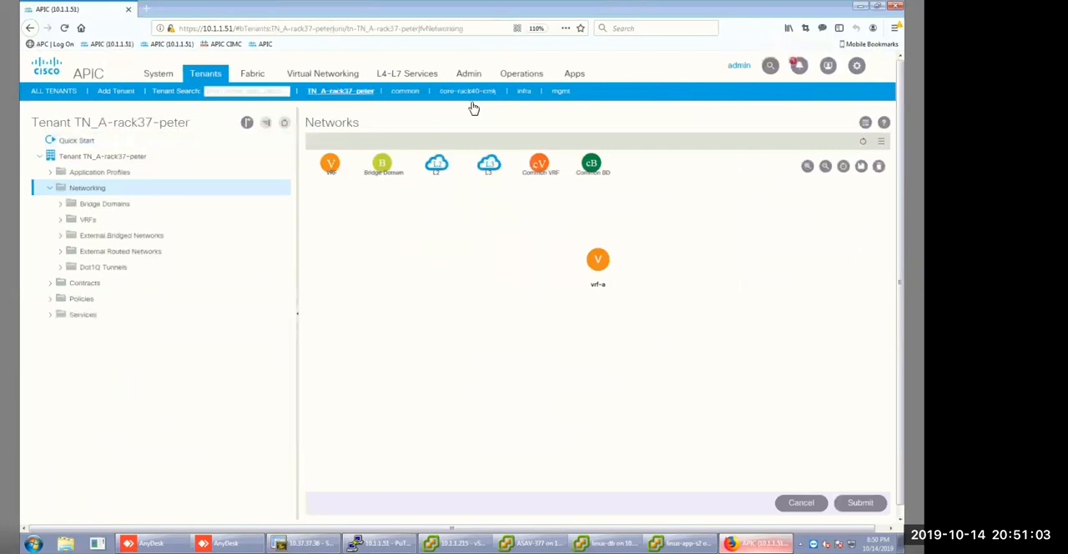
# Open the existing croe-rack37 tenant from the list of all tenants and expand its Networking branch.
pyautogui.click(60, 93)
pyautogui.doubleClick(72, 262)
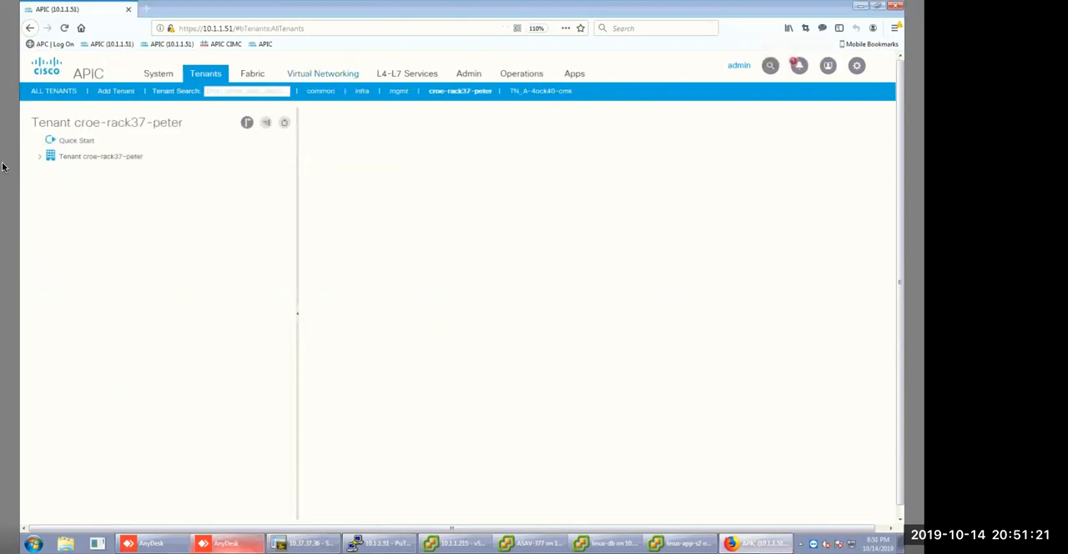
pyautogui.click(39, 157)
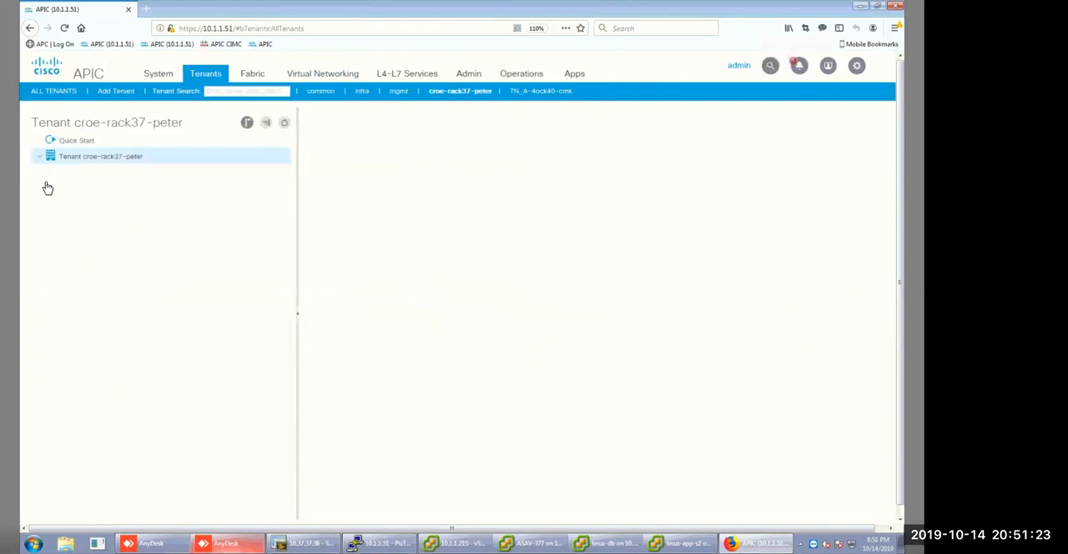
pyautogui.click(51, 172)
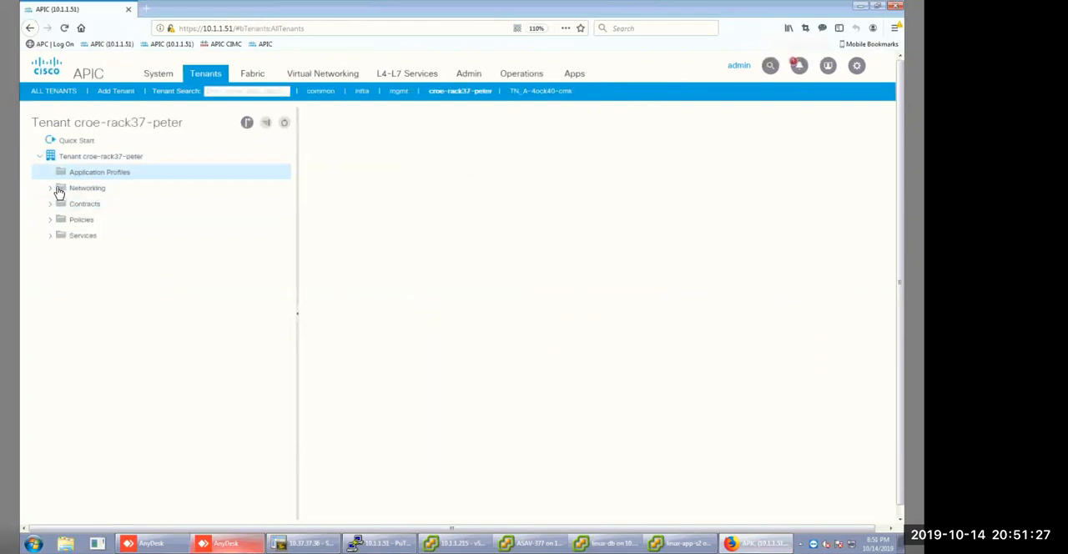
pyautogui.click(51, 191)
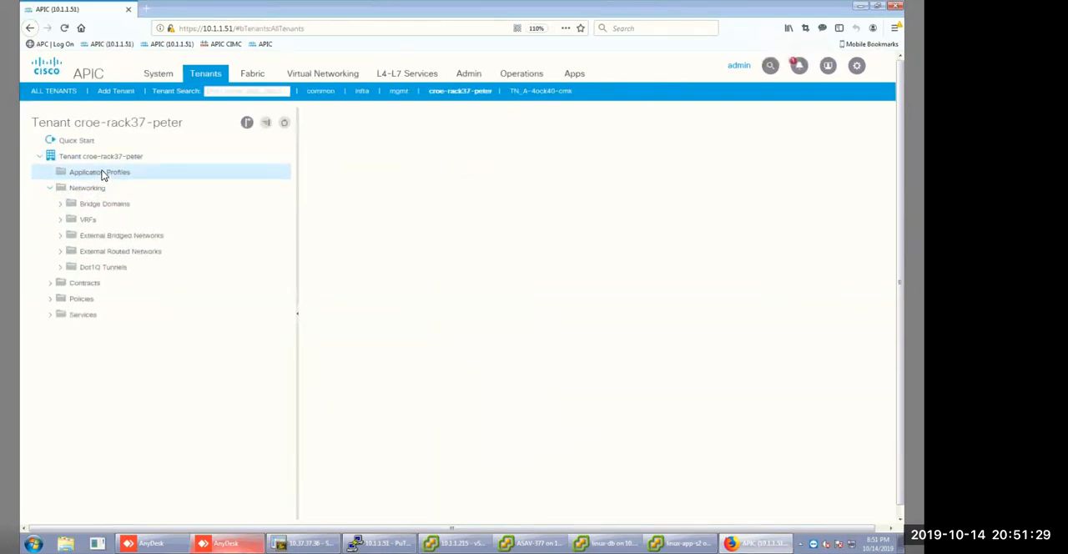
# Start creating an application profile in the croe-rack37 tenant and name it App.
pyautogui.click(99, 174)
pyautogui.click(149, 181)
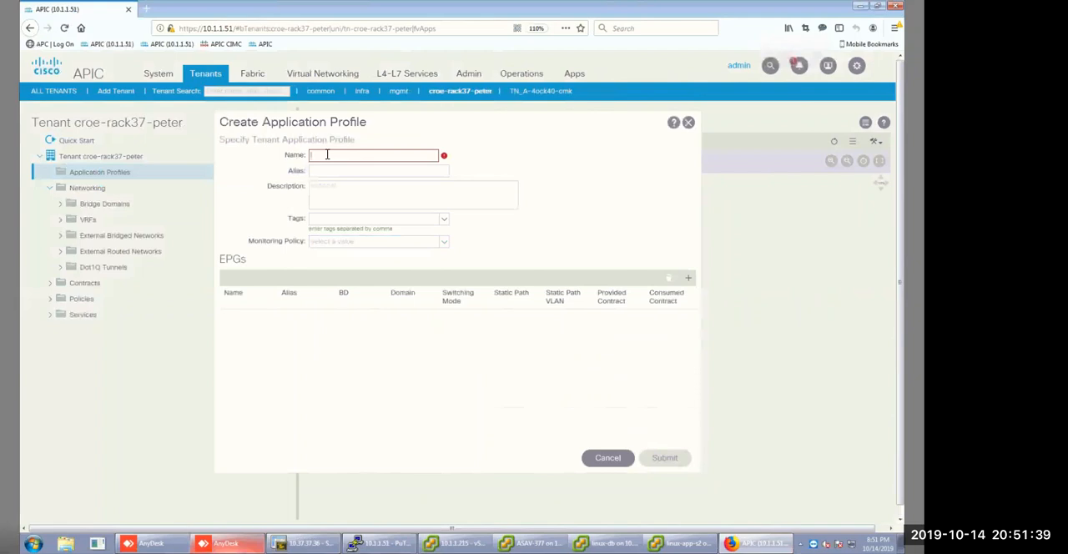
pyautogui.write('APP')
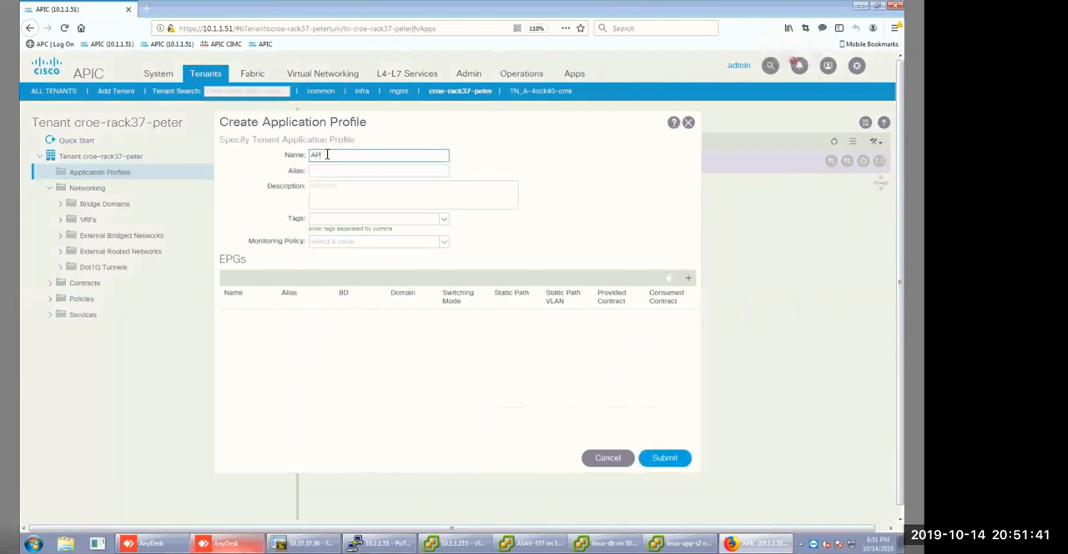
pyautogui.write('pp')
# Add an EPG named backup to the App application profile.
pyautogui.click(689, 282)
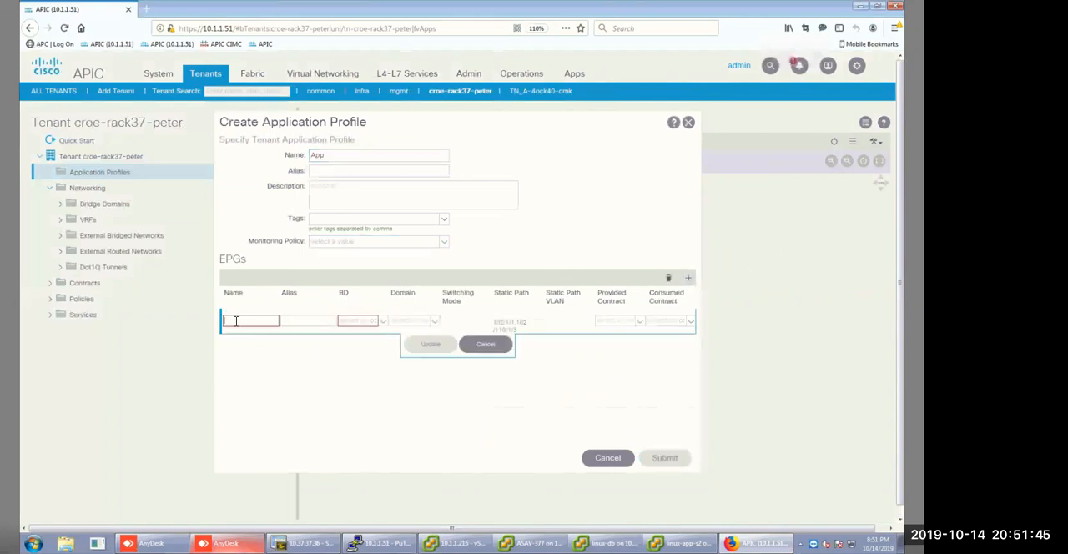
pyautogui.write('EPG')
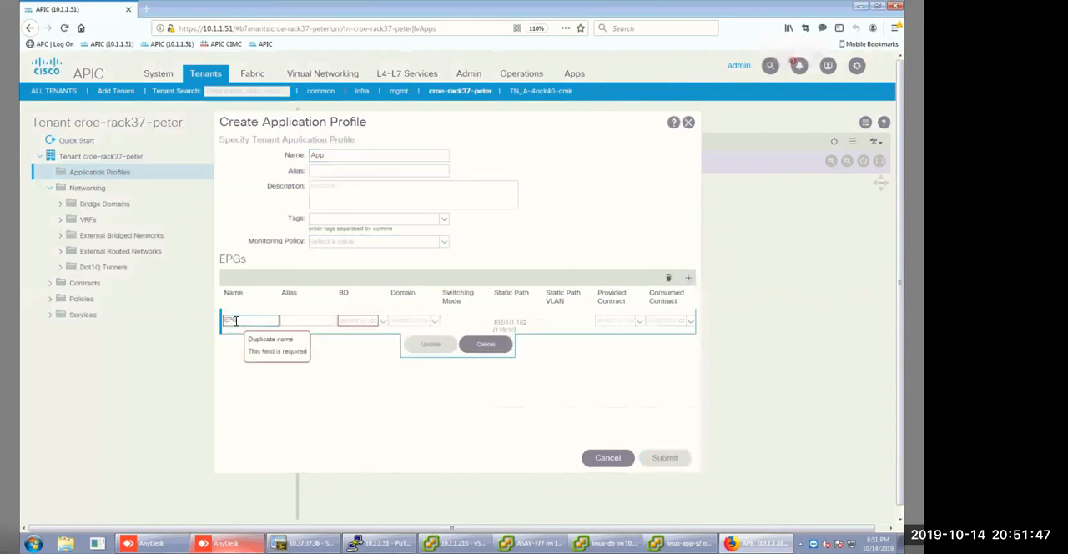
pyautogui.press('BackSpace')
pyautogui.press('BackSpace')
pyautogui.write('Web')
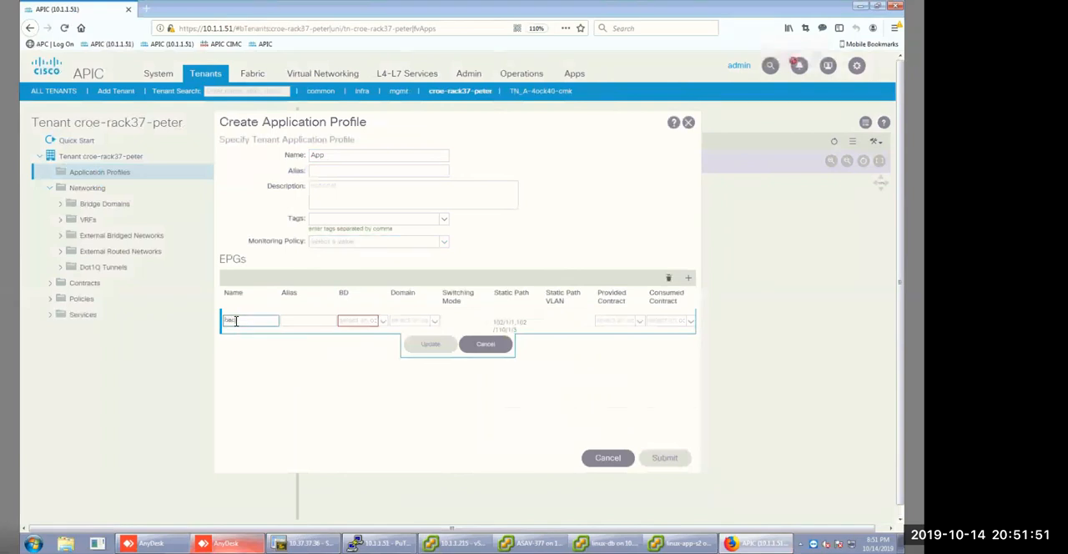
pyautogui.write('kup')
# Start a new bridge domain bd-1 for the backup EPG, assign it to vrf-1 and proceed to its L3 configurations.
pyautogui.click(385, 320)
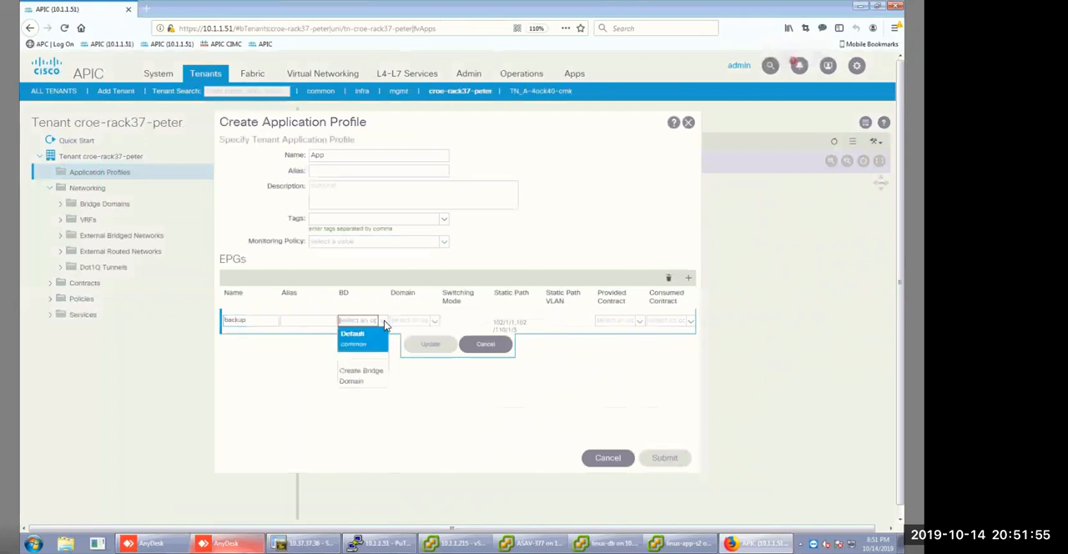
pyautogui.click(317, 159)
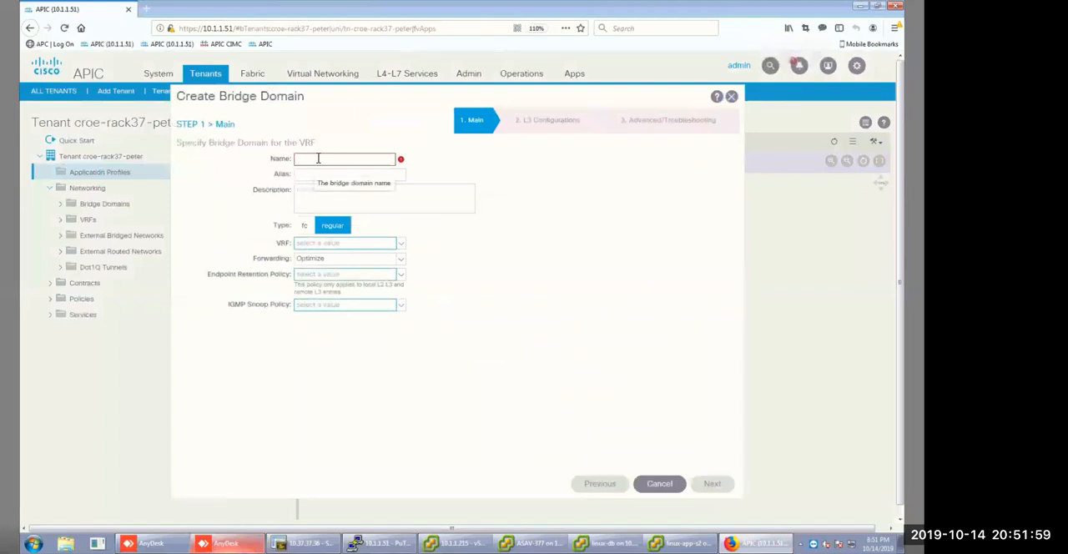
pyautogui.write('bd-1')
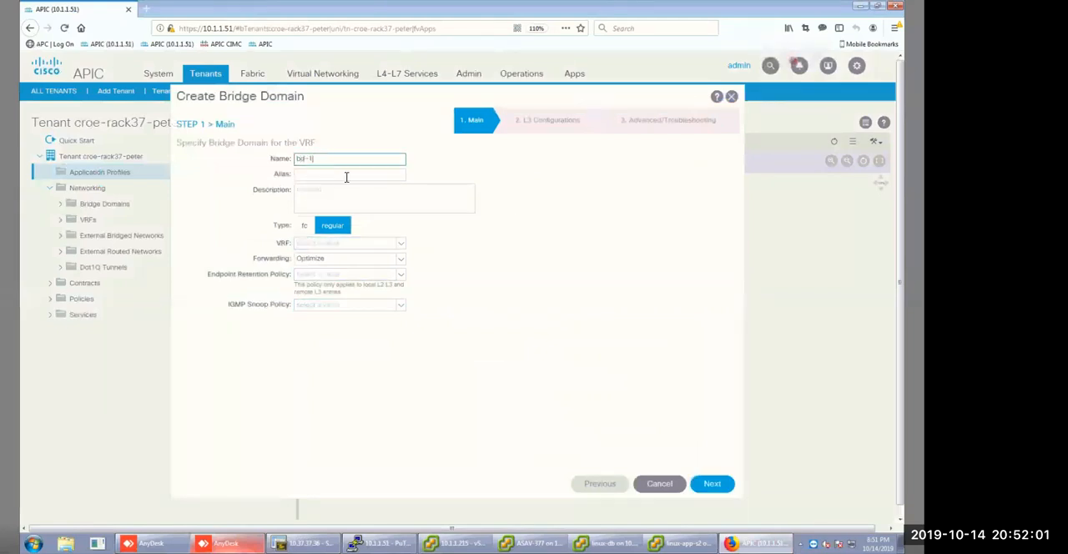
pyautogui.click(400, 245)
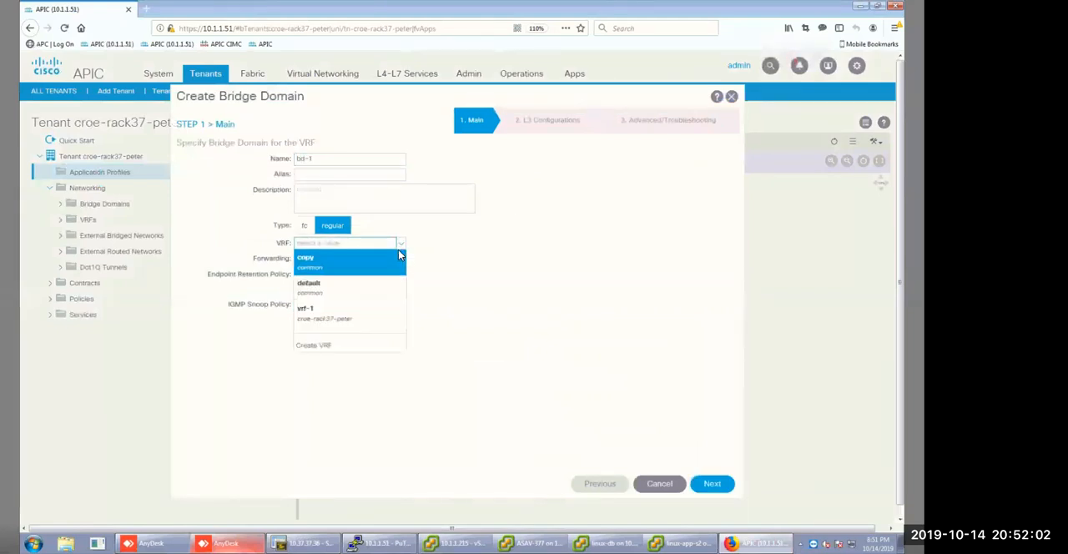
pyautogui.click(330, 312)
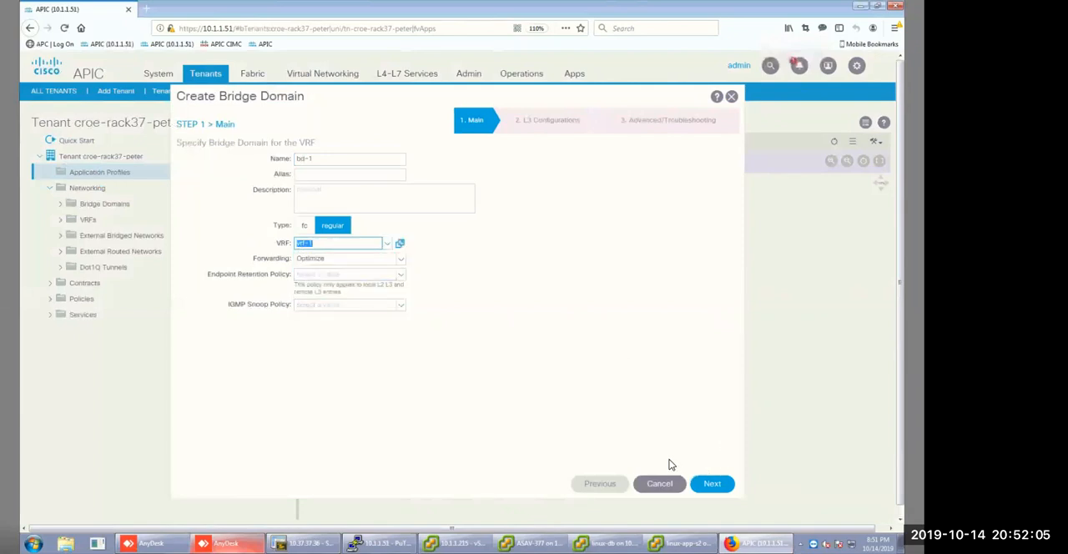
pyautogui.click(711, 486)
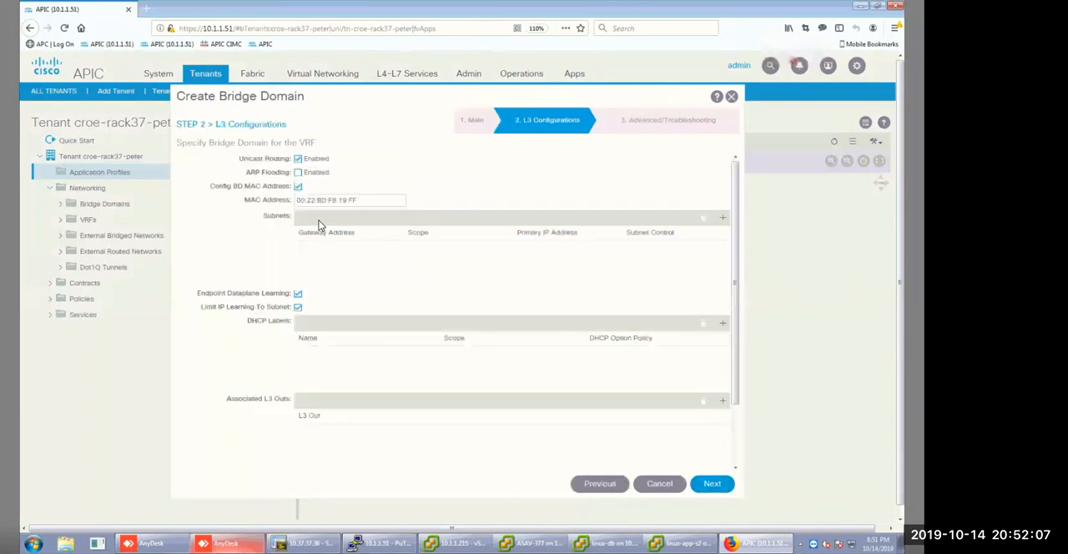
# Add a subnet with gateway IP 172.16.1.1/28 to the bridge domain and finish creating it with default advanced settings.
pyautogui.click(723, 218)
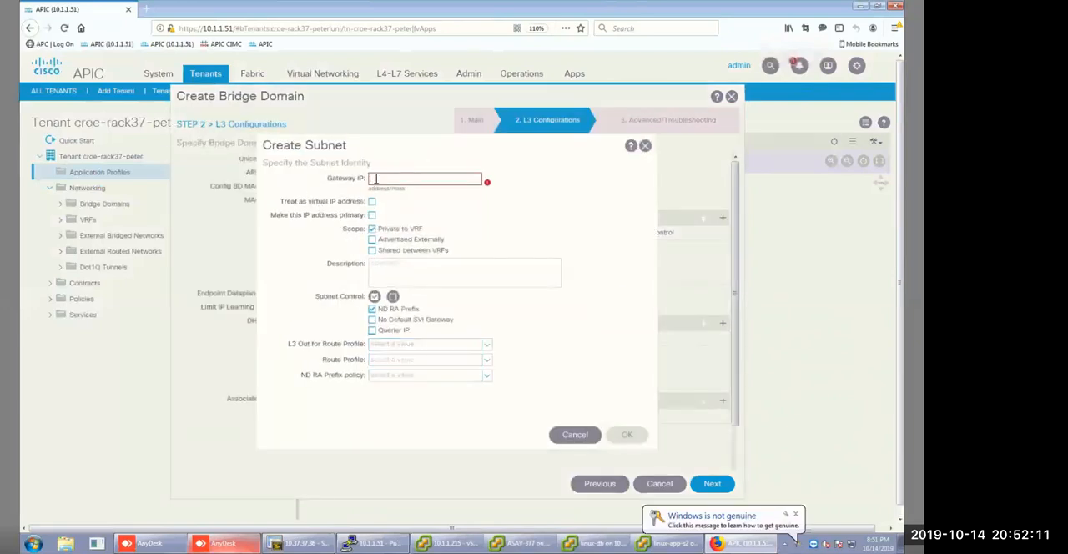
pyautogui.write('172.16')
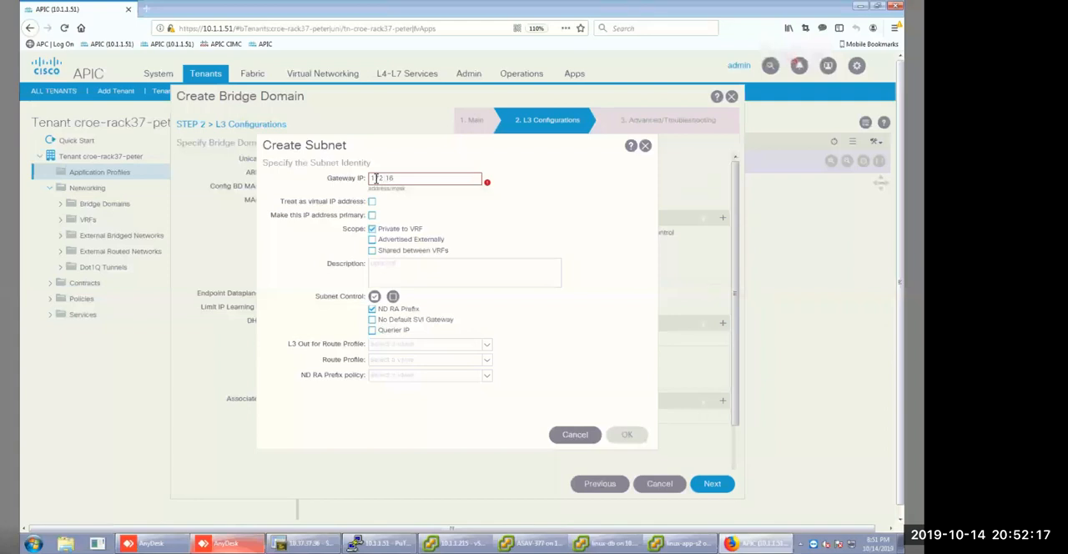
pyautogui.write('.1.1/28')
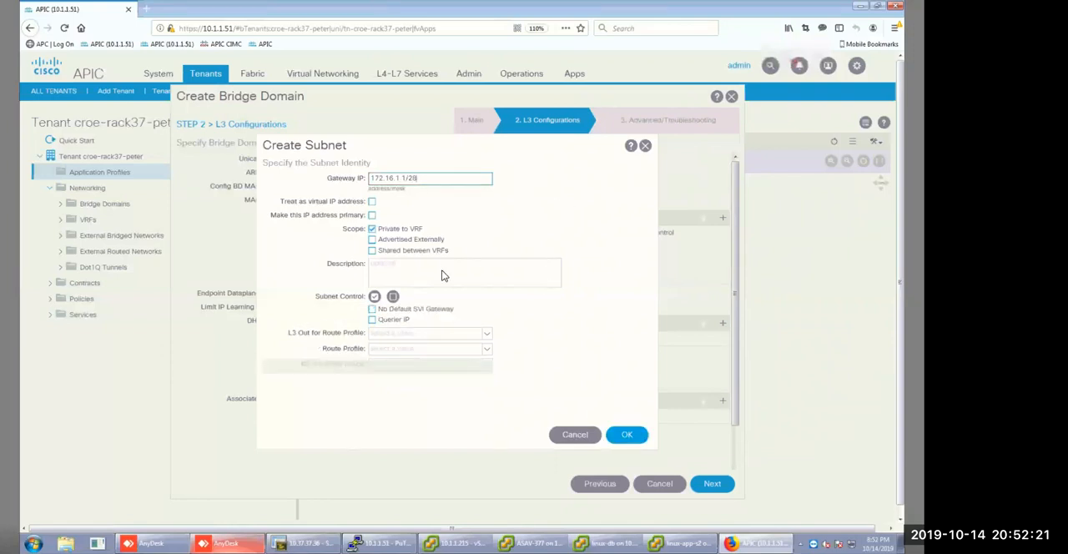
pyautogui.click(628, 436)
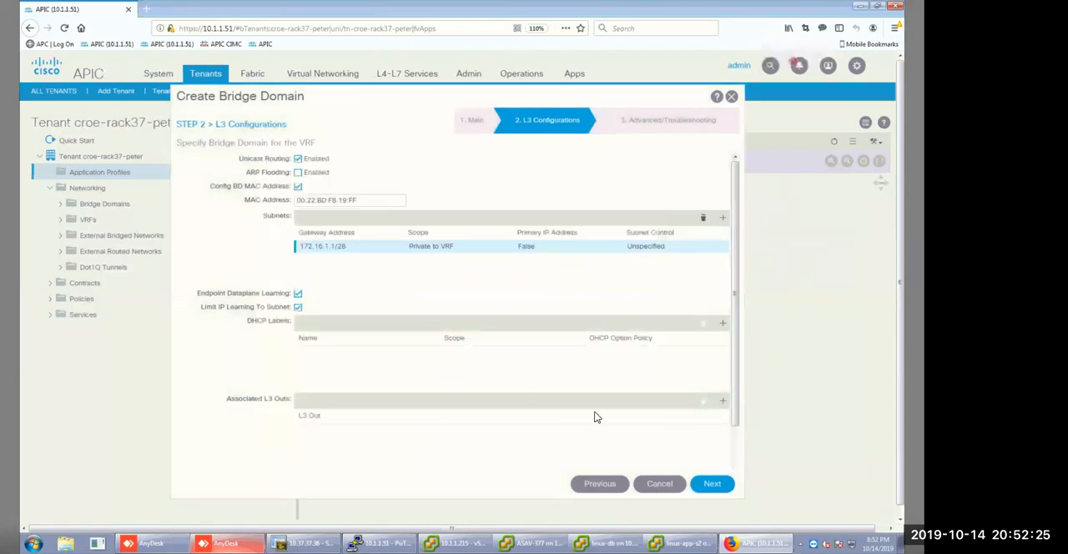
pyautogui.click(715, 486)
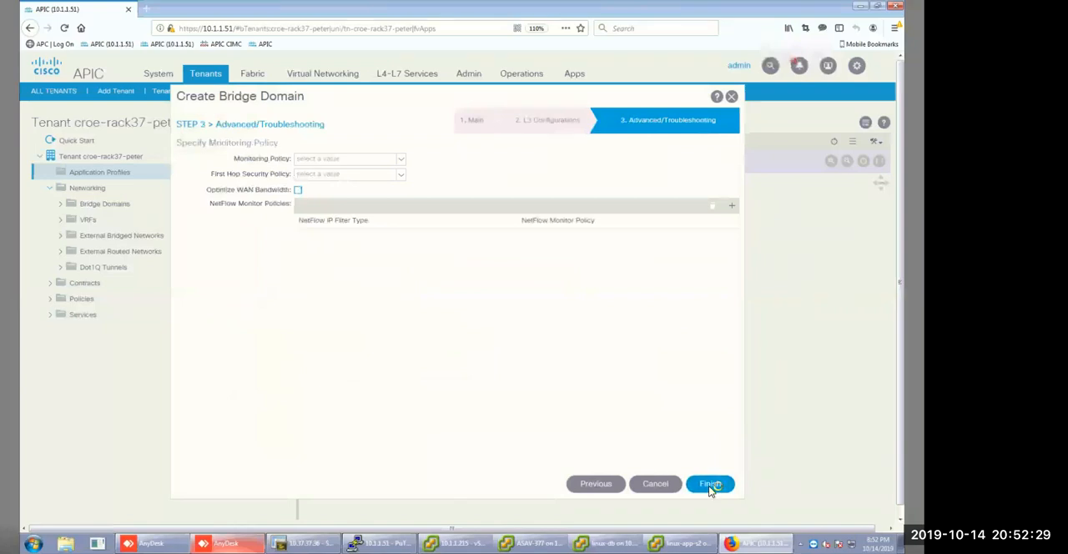
pyautogui.click(709, 489)
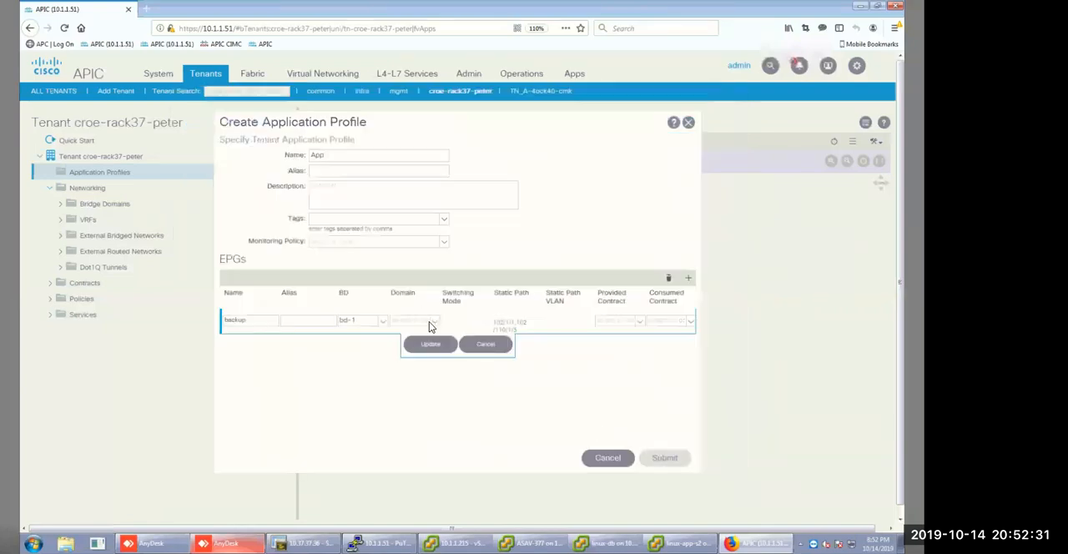
# Associate the backup EPG with the CCIE-DVS VMware domain and submit the App application profile.
pyautogui.click(433, 324)
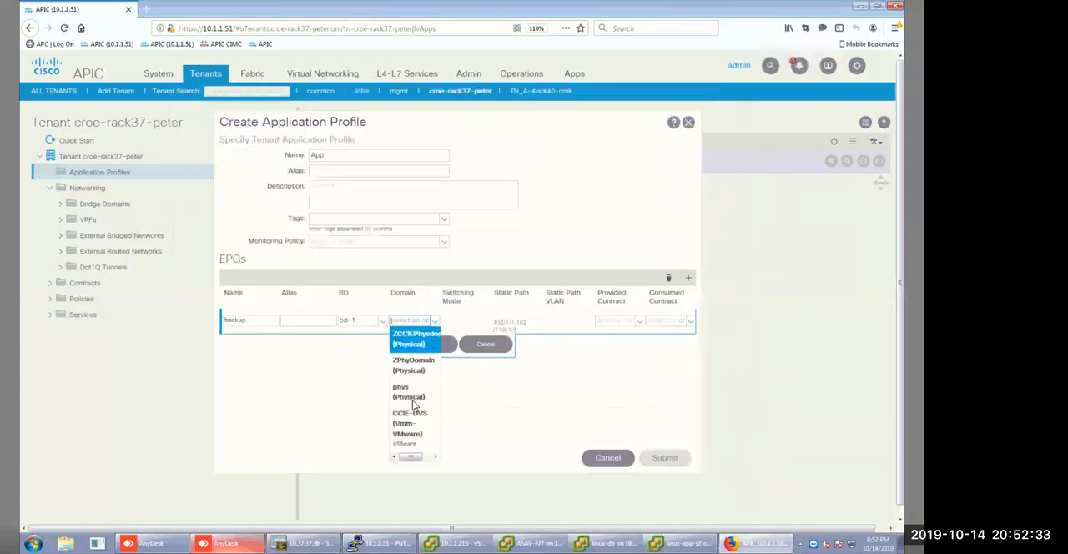
pyautogui.click(412, 426)
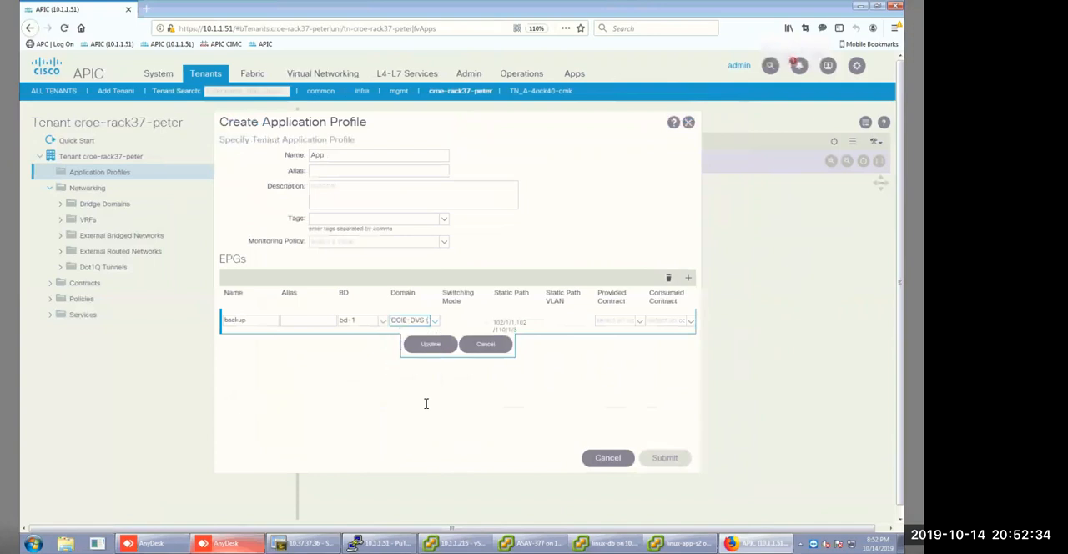
pyautogui.click(431, 346)
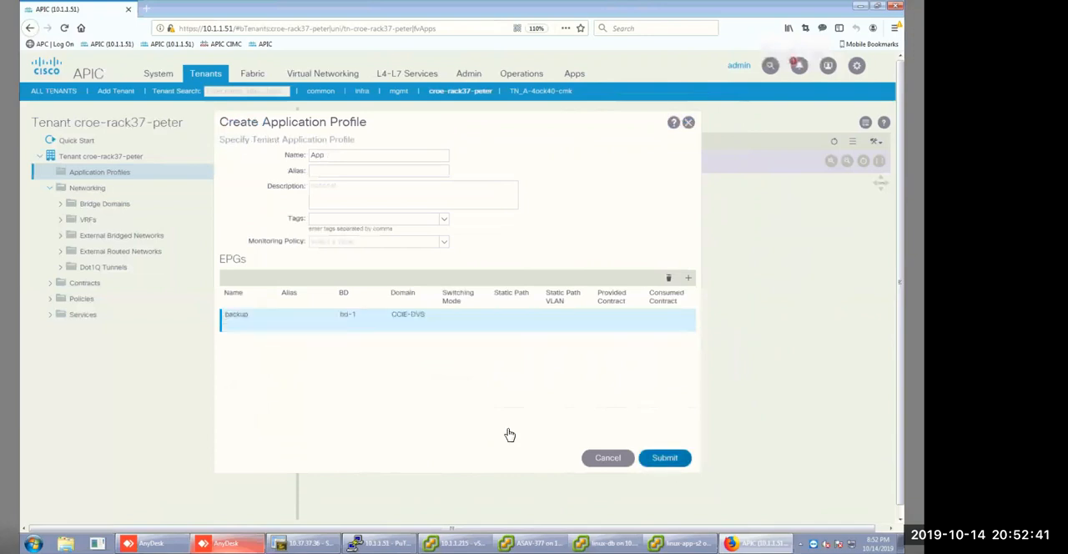
pyautogui.click(664, 458)
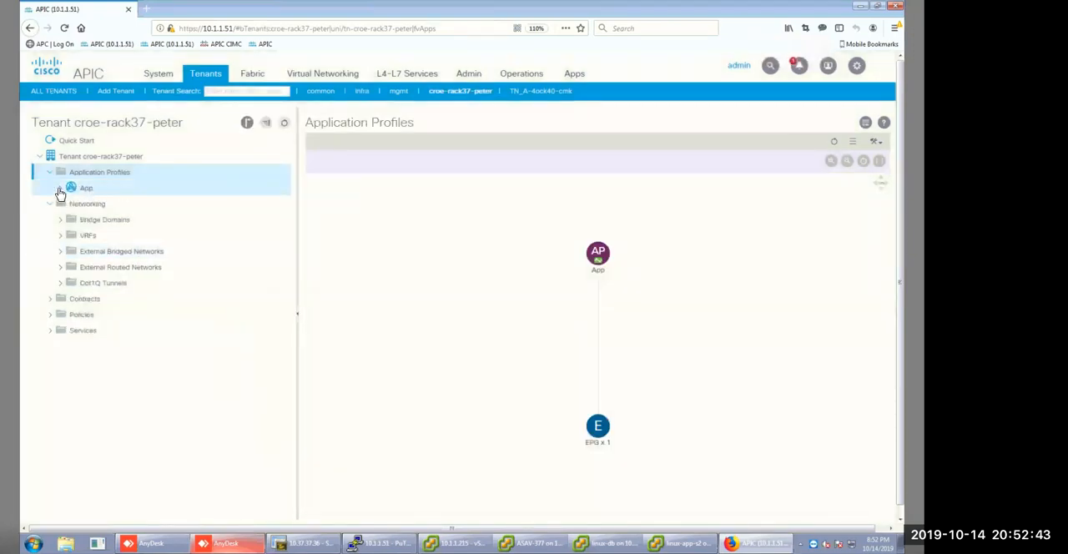
# Open the backup EPG under the App application profile and review its general policy properties.
pyautogui.click(60, 193)
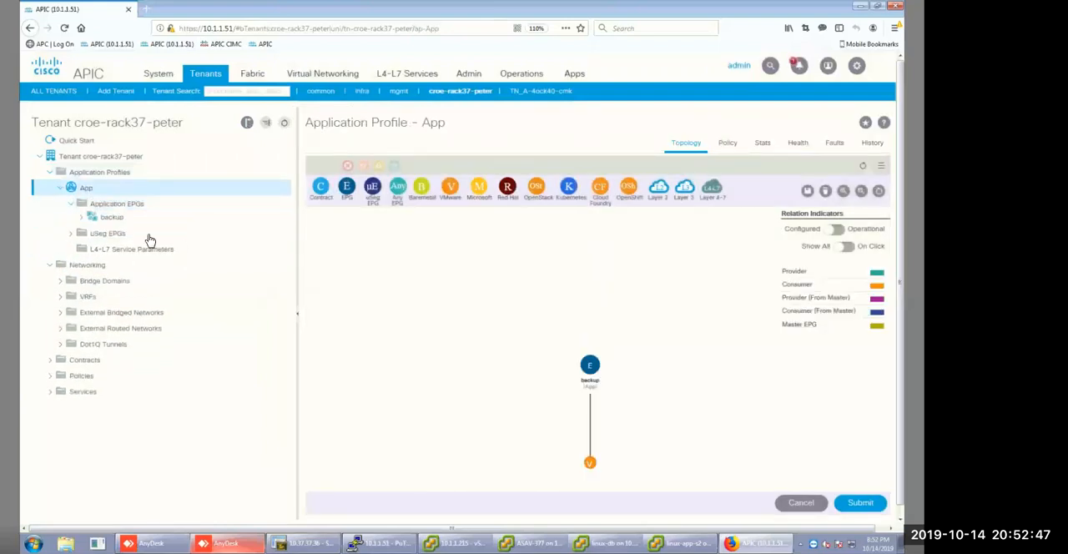
pyautogui.click(112, 221)
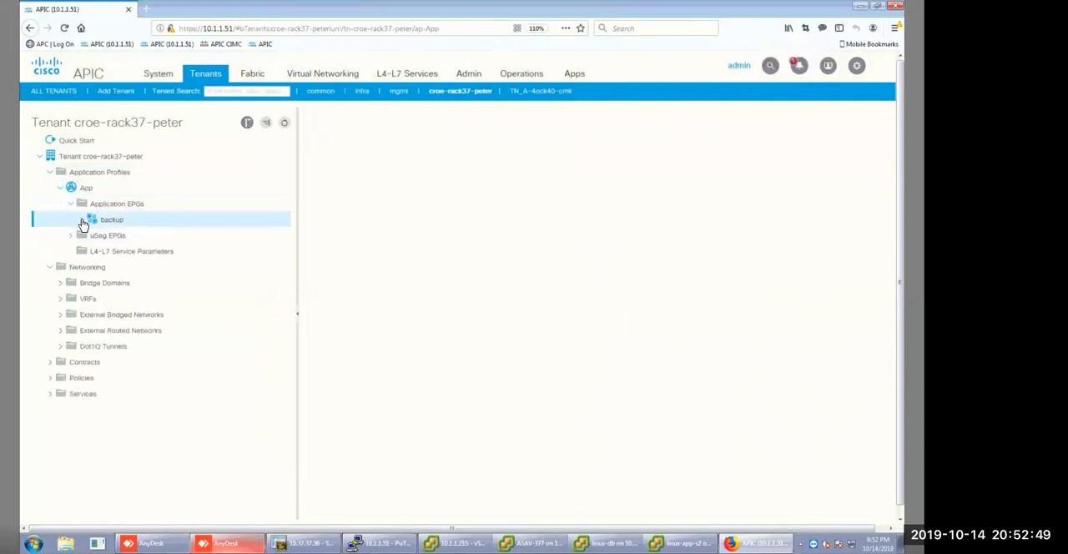
pyautogui.click(749, 169)
pyautogui.scroll(-3, 491, 351)
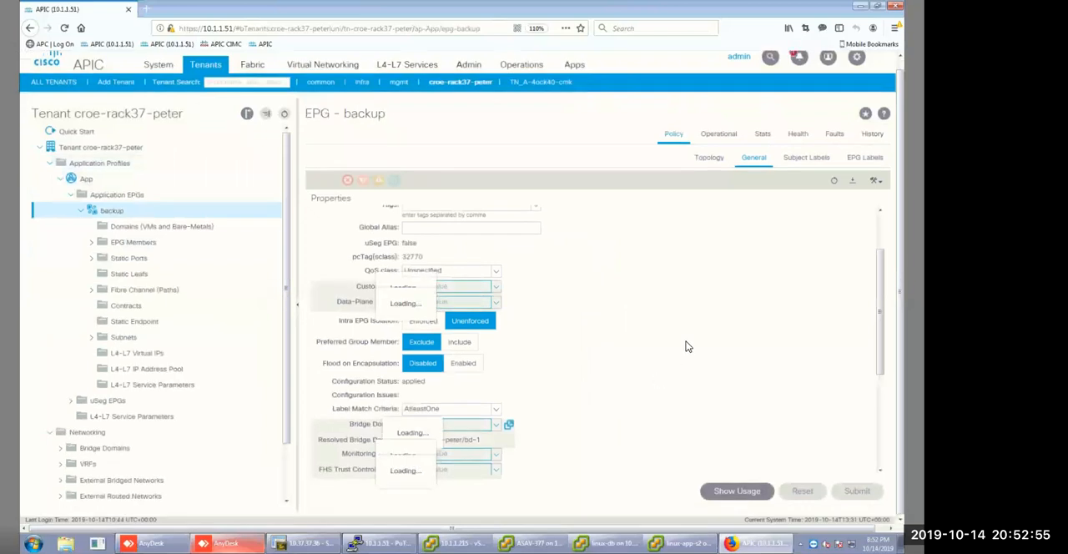
pyautogui.scroll(-5, 656, 334)
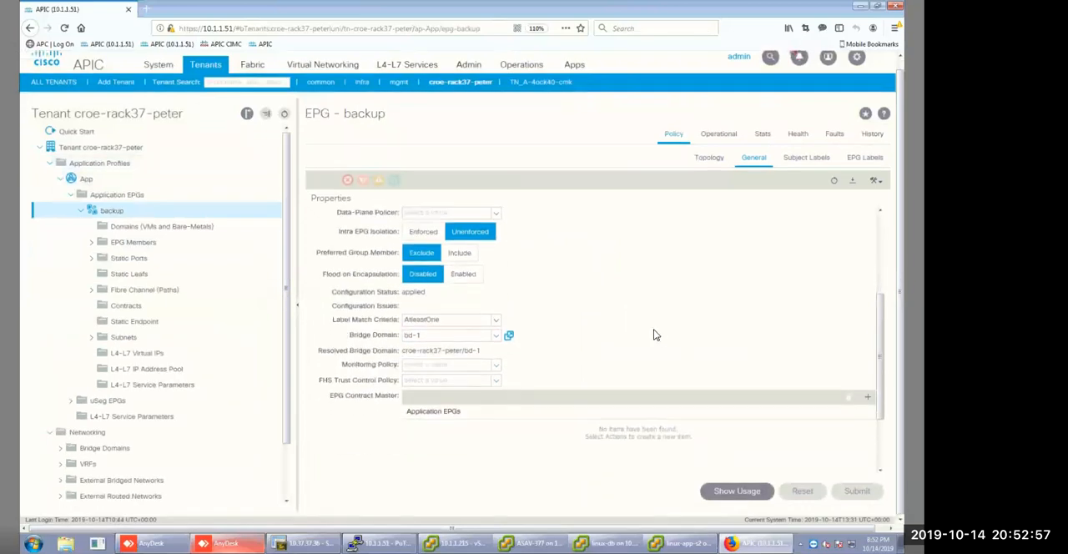
# Set deployment and resolution immediacy to Immediate for the backup EPG's VMware/CCIE-DVS domain and accept the policy change.
pyautogui.click(131, 226)
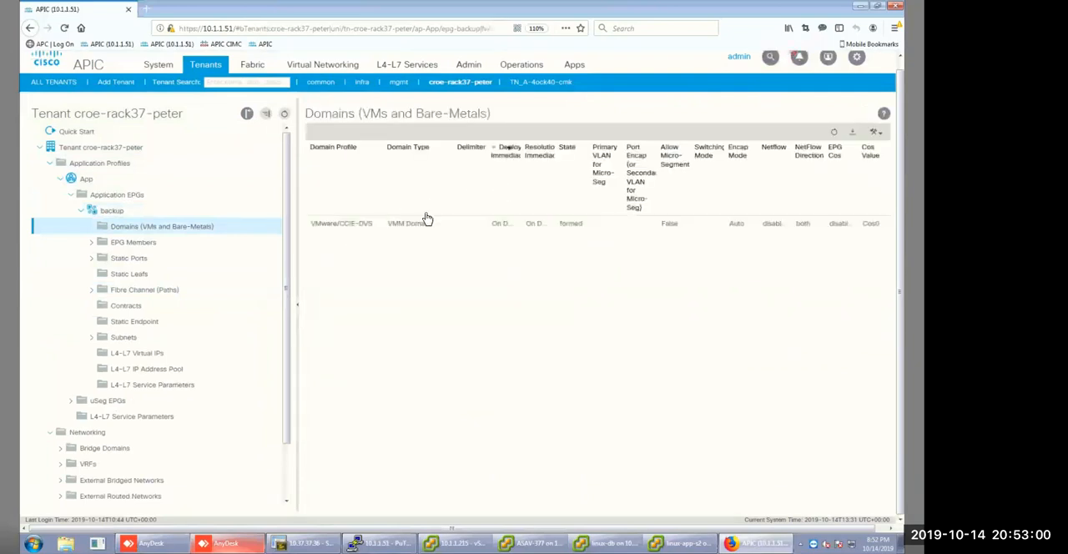
pyautogui.click(518, 225)
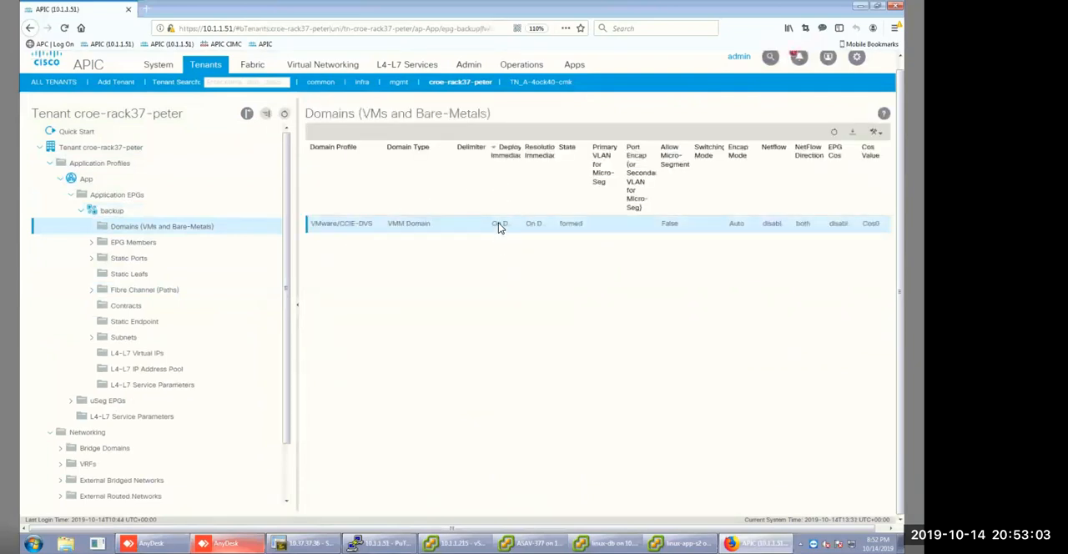
pyautogui.doubleClick(515, 225)
pyautogui.click(516, 225)
pyautogui.click(505, 235)
pyautogui.click(550, 229)
pyautogui.click(548, 238)
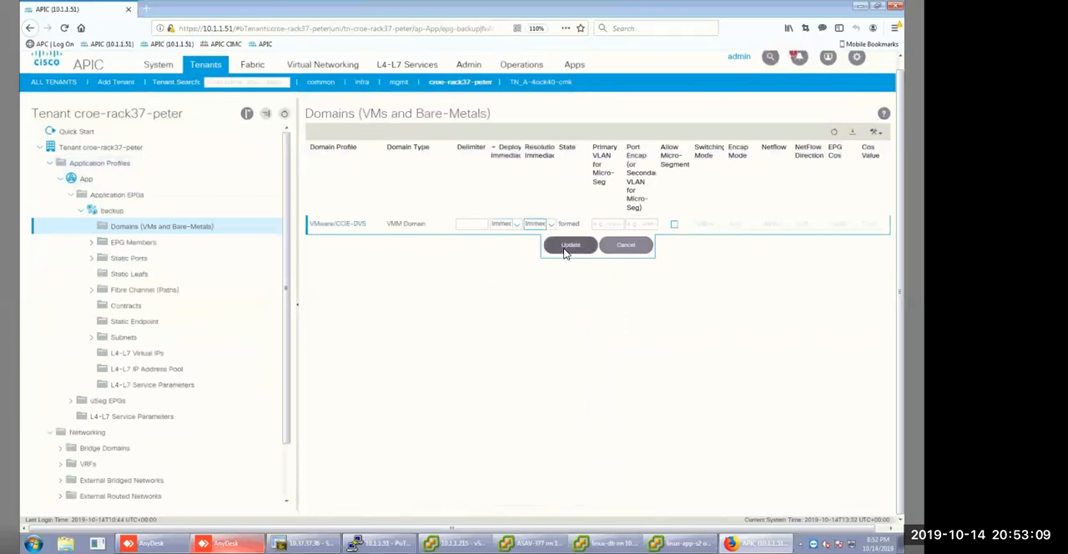
pyautogui.click(571, 246)
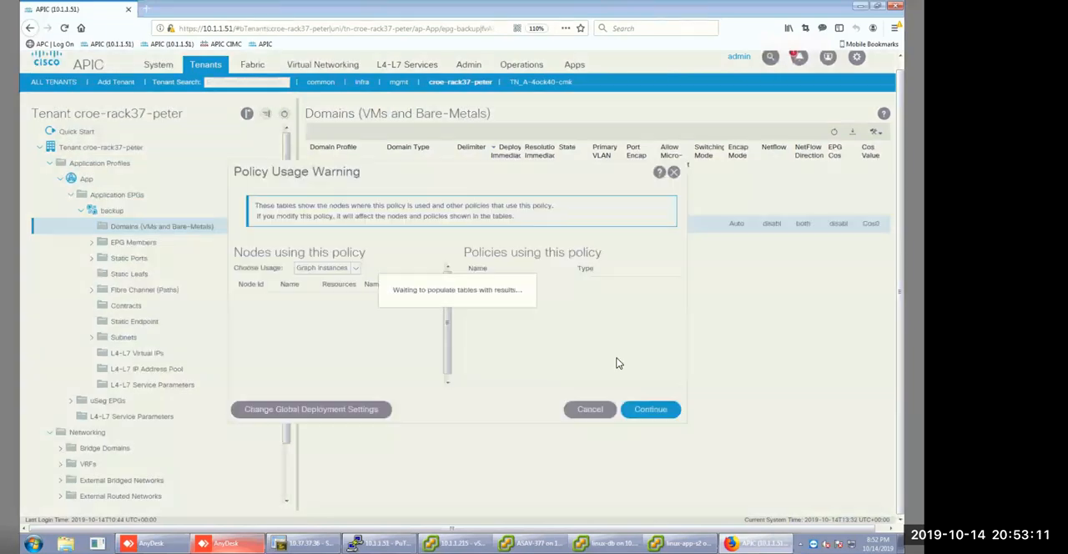
pyautogui.click(647, 406)
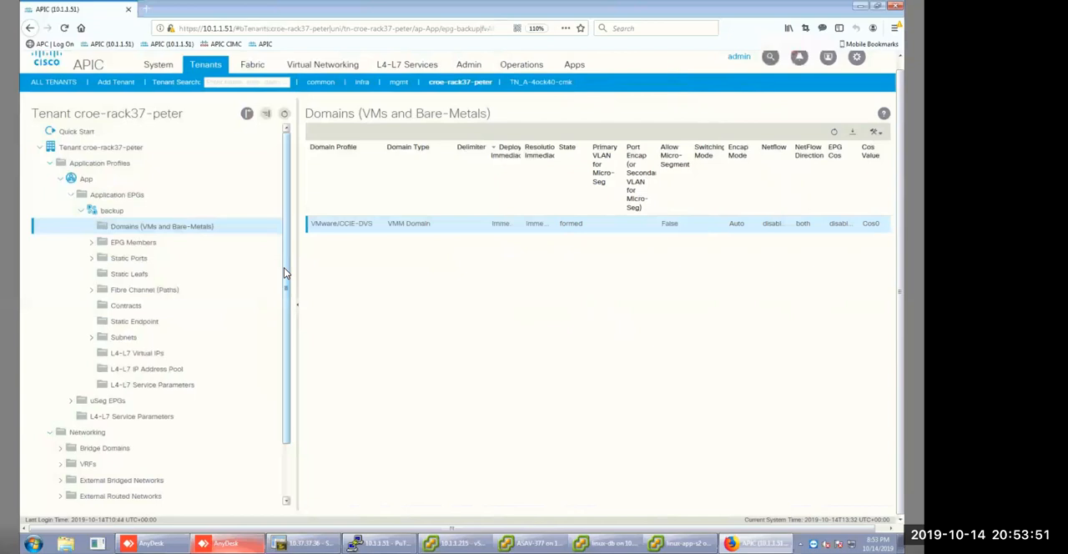
# Start a new standard contract in the tenant with Global scope and name it route_leaking.
pyautogui.rightClick(445, 193)
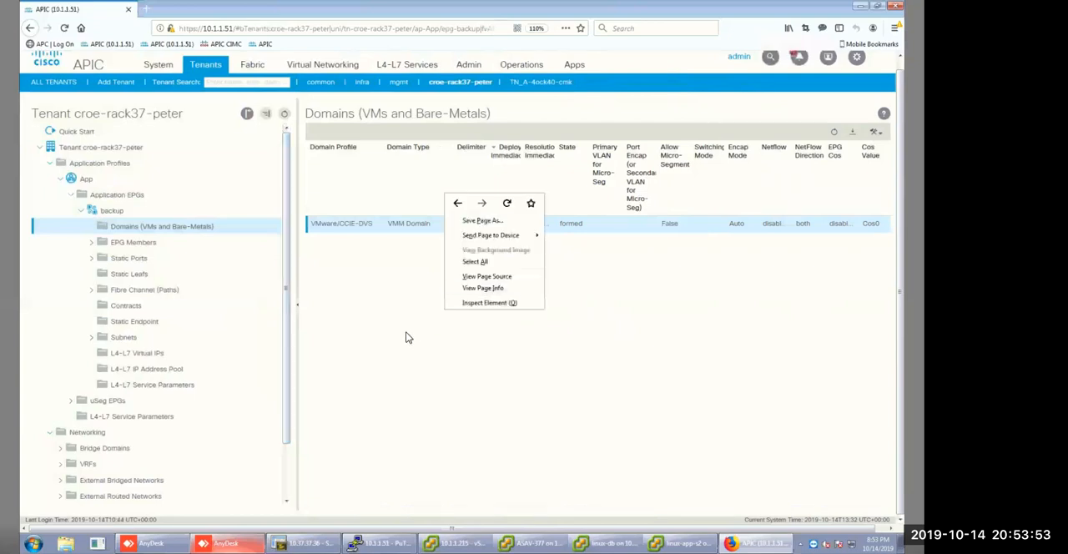
pyautogui.press('Escape')
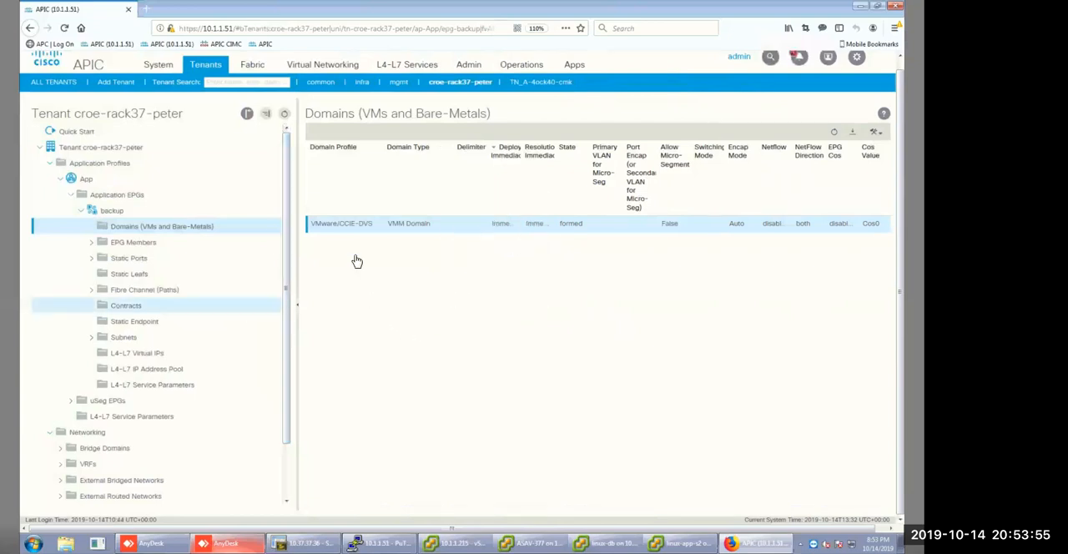
pyautogui.scroll(-3, 201, 476)
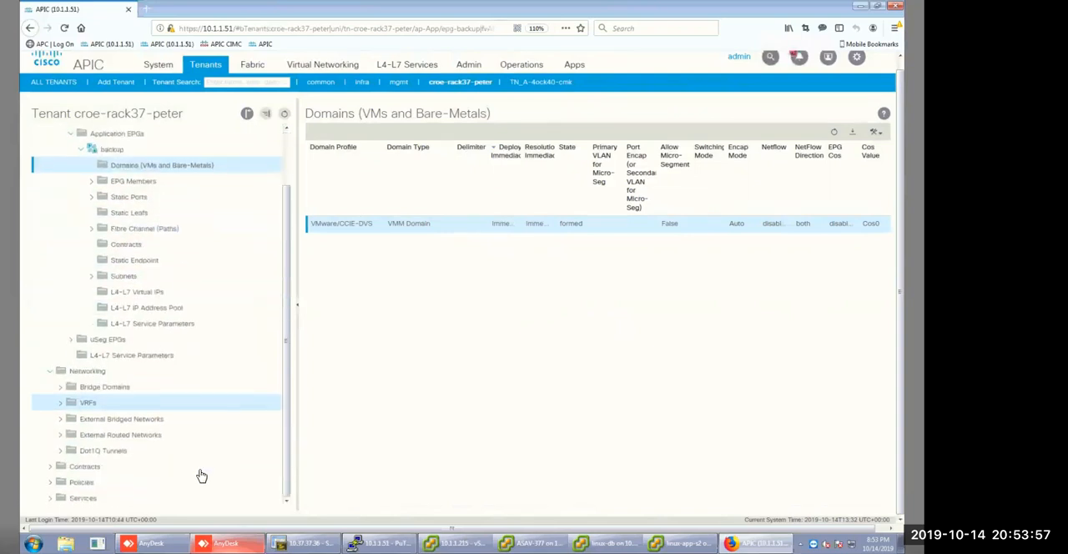
pyautogui.click(51, 468)
pyautogui.scroll(-3, 126, 493)
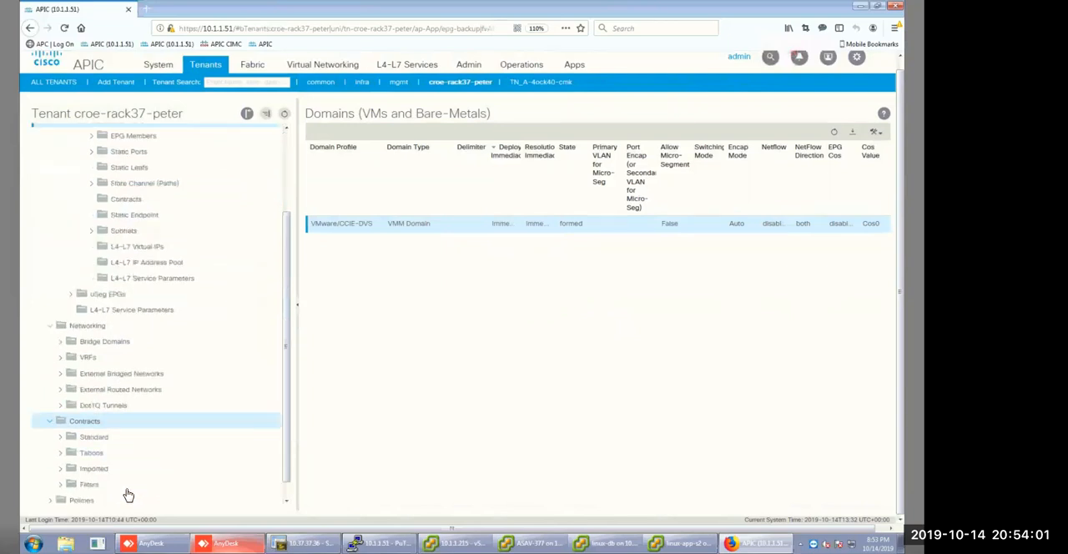
pyautogui.click(94, 420)
pyautogui.rightClick(100, 423)
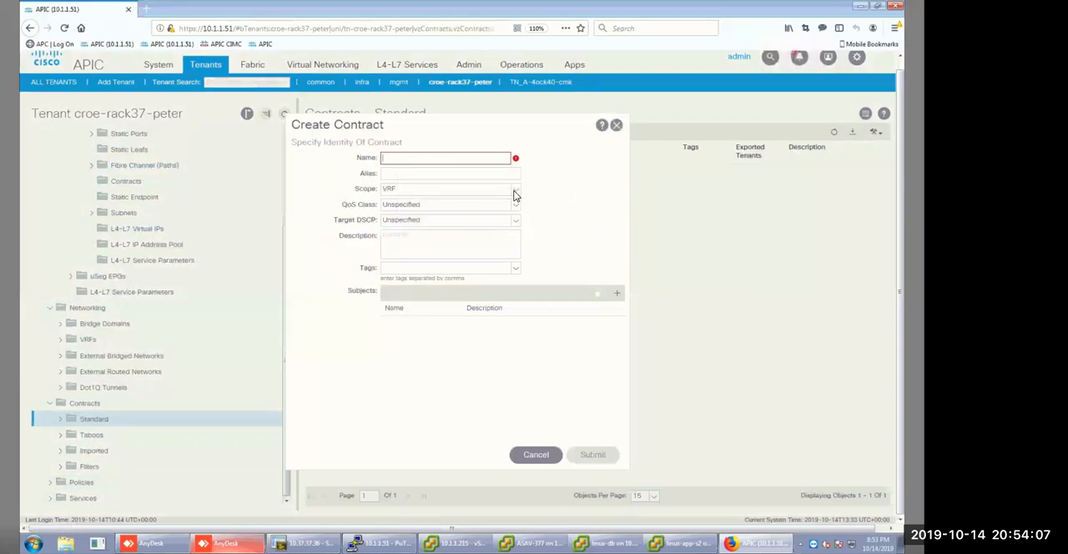
pyautogui.click(516, 191)
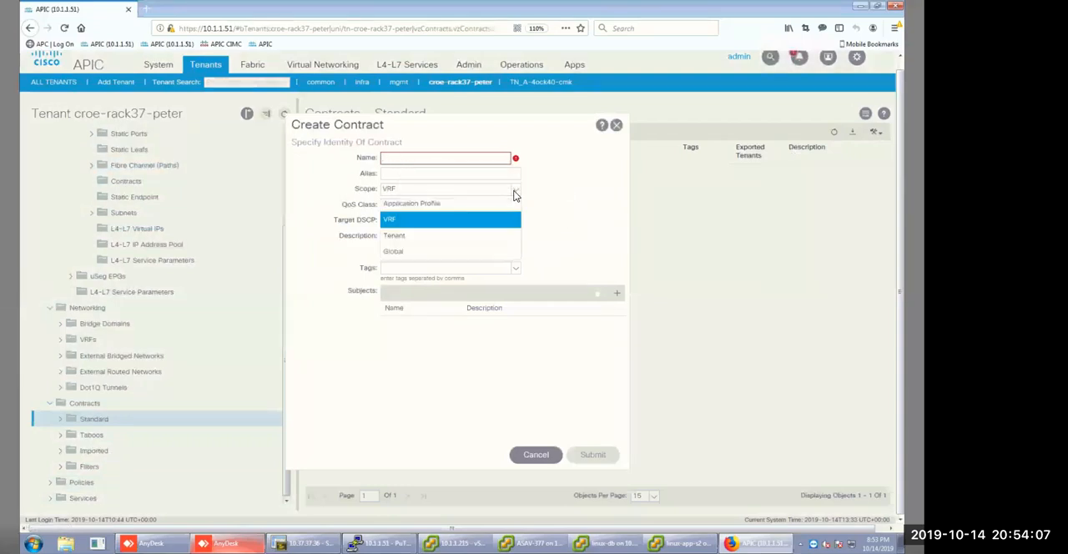
pyautogui.click(462, 252)
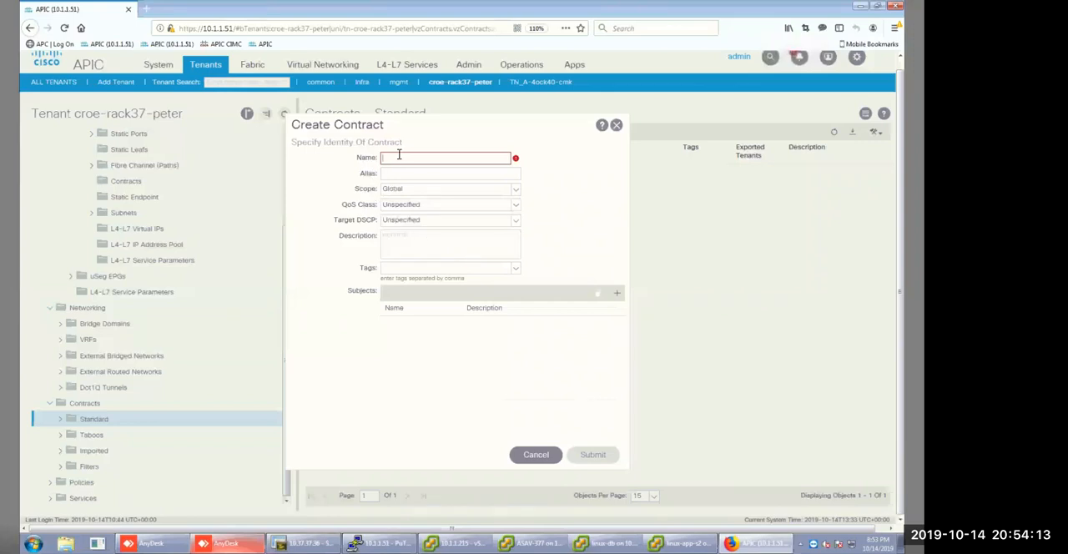
pyautogui.write('rout')
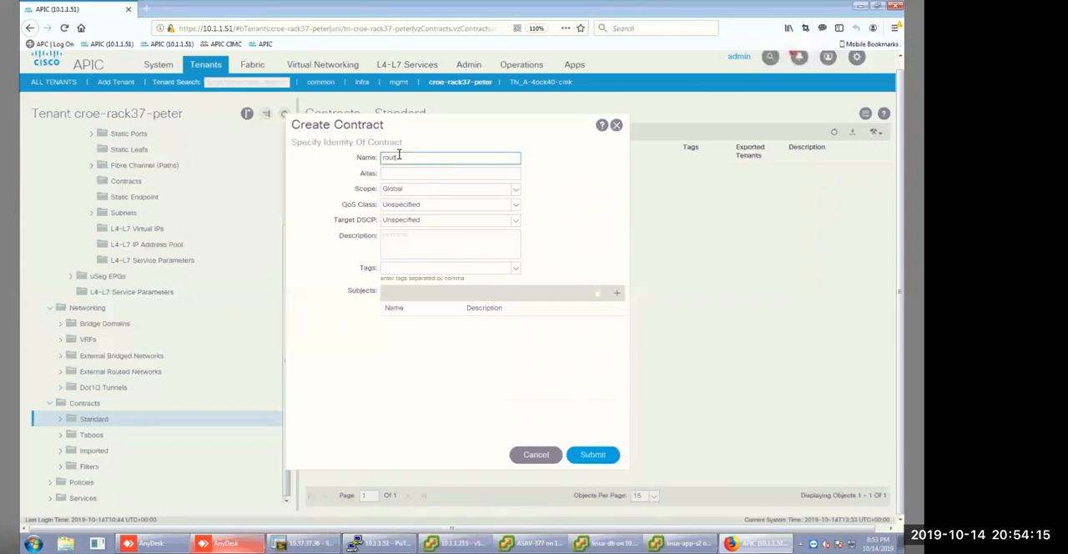
pyautogui.write('e_leaking')
# Add a subject named SBJ1 to the contract and turn off applying it in both directions.
pyautogui.click(619, 295)
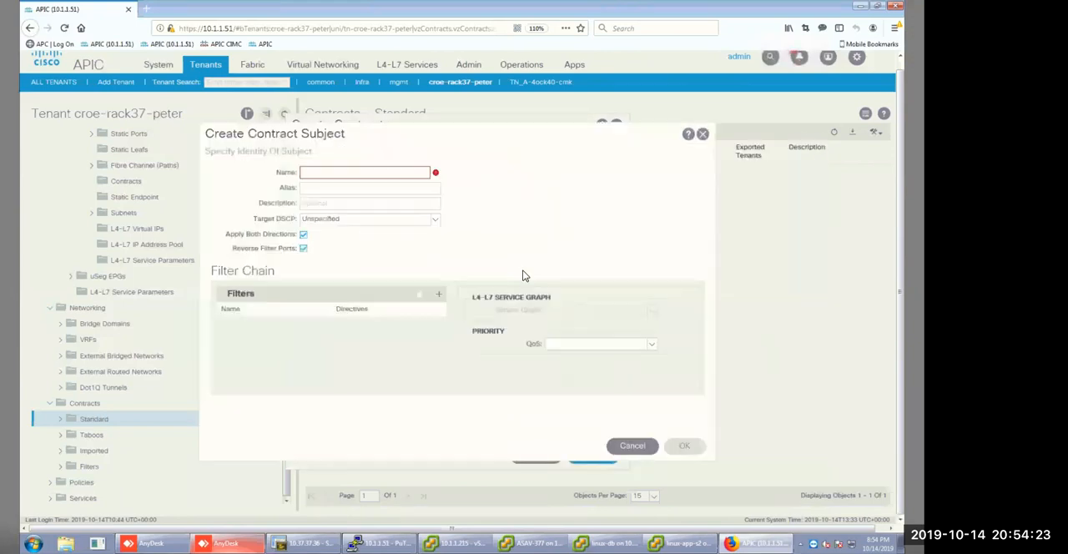
pyautogui.click(302, 236)
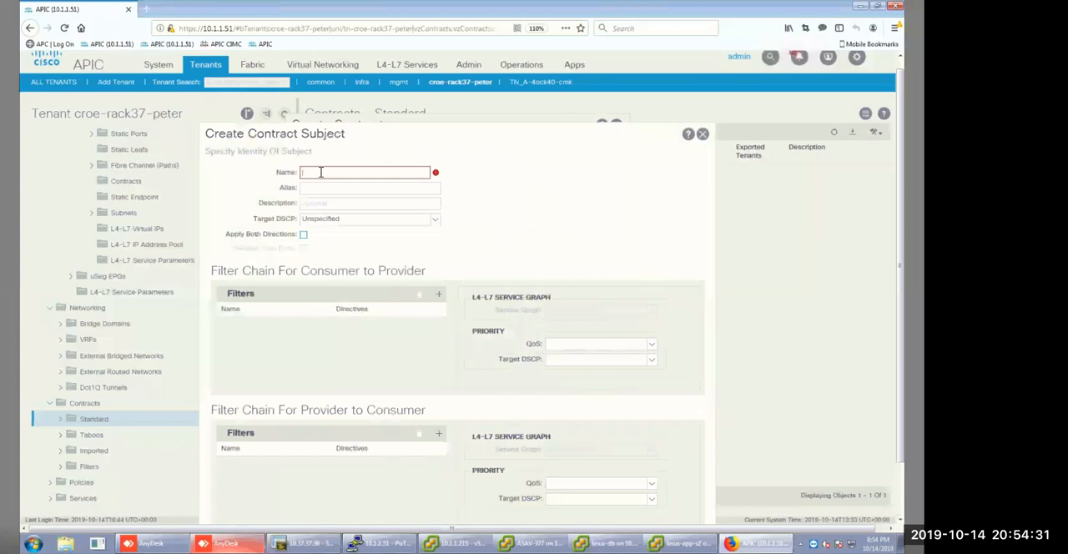
pyautogui.write('SBJ1')
# Add a filter row to SBJ1's consumer-to-provider chain and start creating a new filter for it.
pyautogui.click(439, 297)
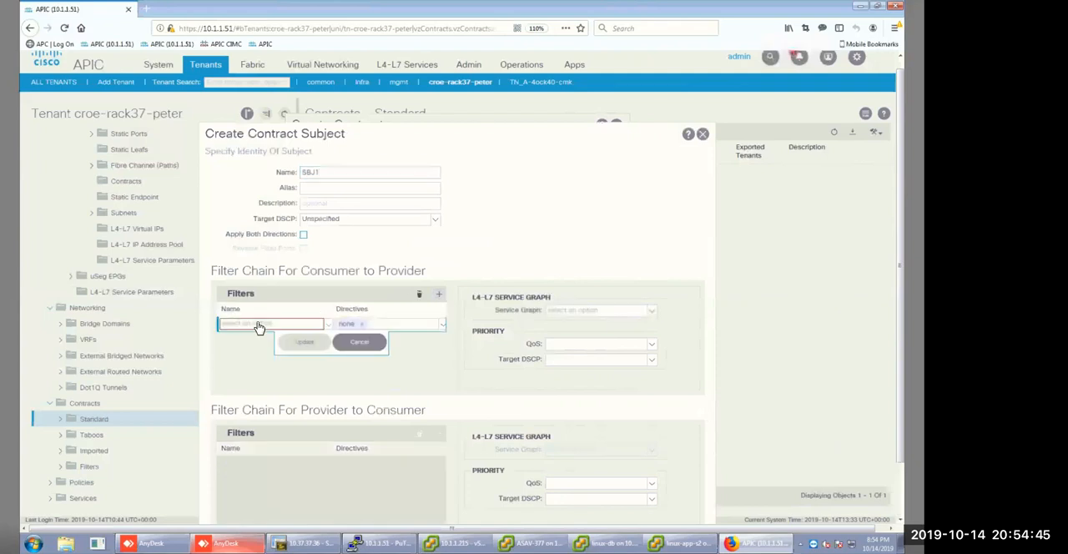
pyautogui.click(324, 319)
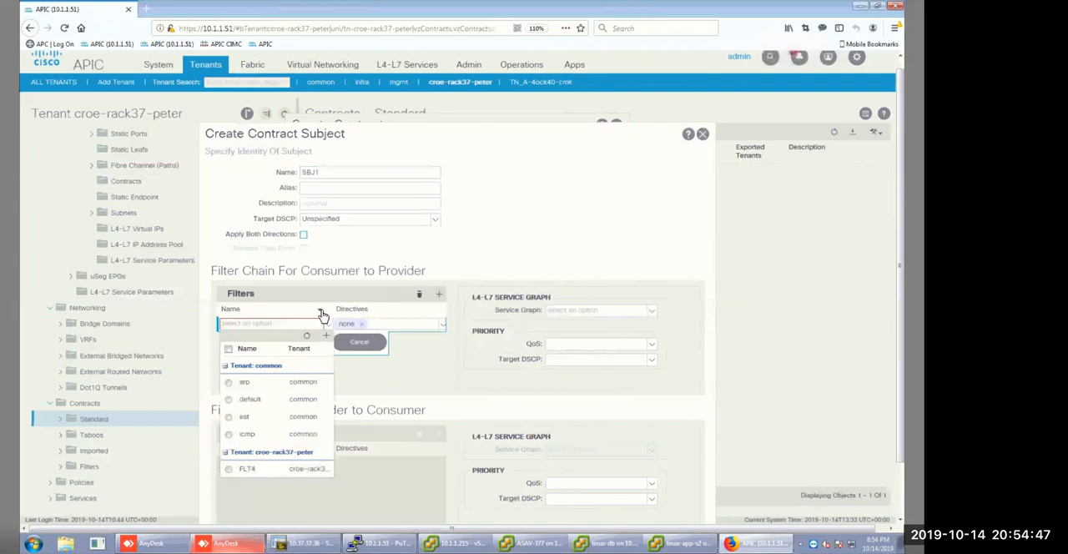
pyautogui.click(321, 316)
pyautogui.click(278, 327)
pyautogui.click(278, 327)
pyautogui.click(279, 327)
pyautogui.click(326, 337)
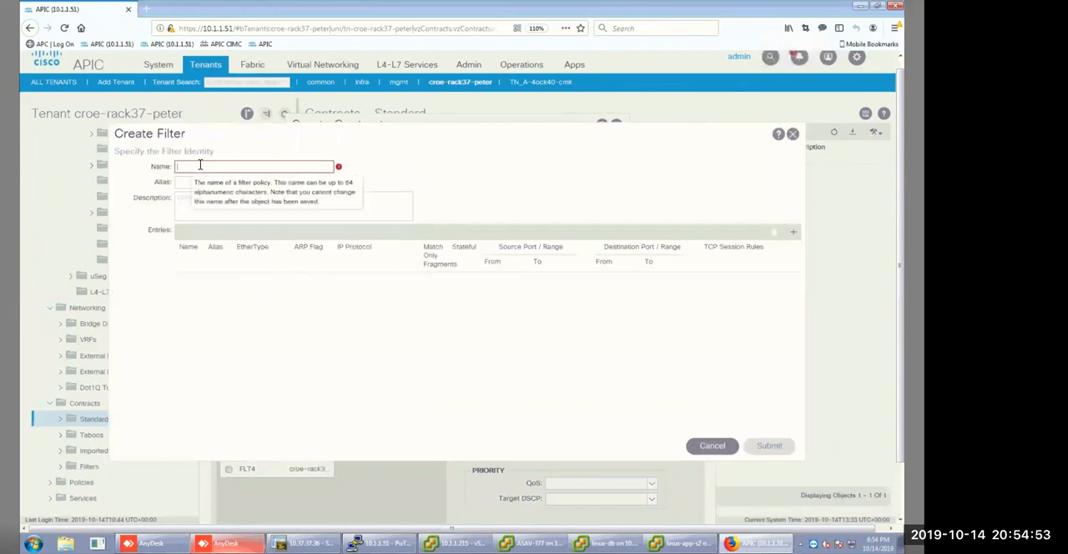
# Name the new filter FLT1.
pyautogui.write('T')
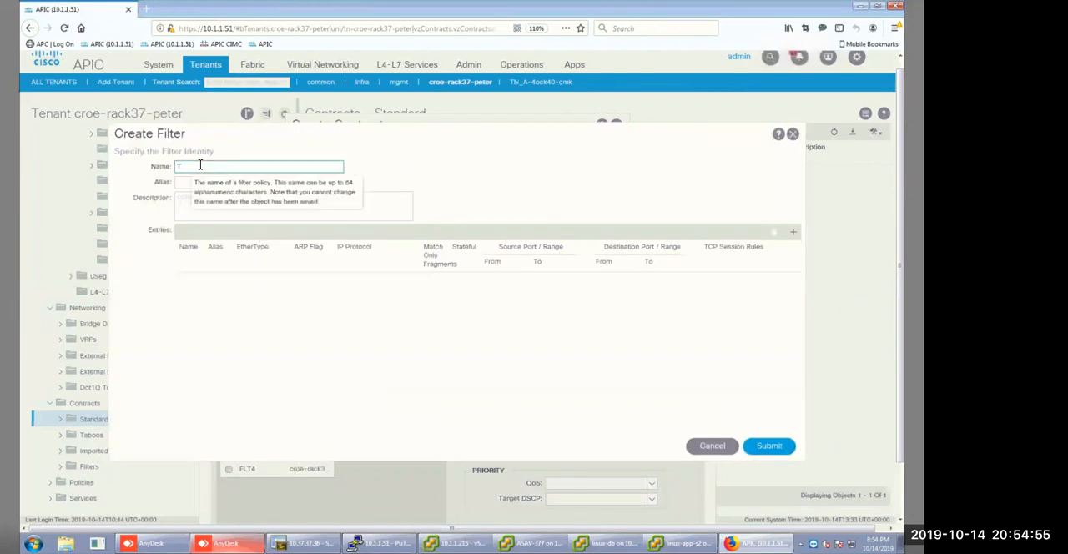
pyautogui.press('BackSpace')
pyautogui.write('FLR')
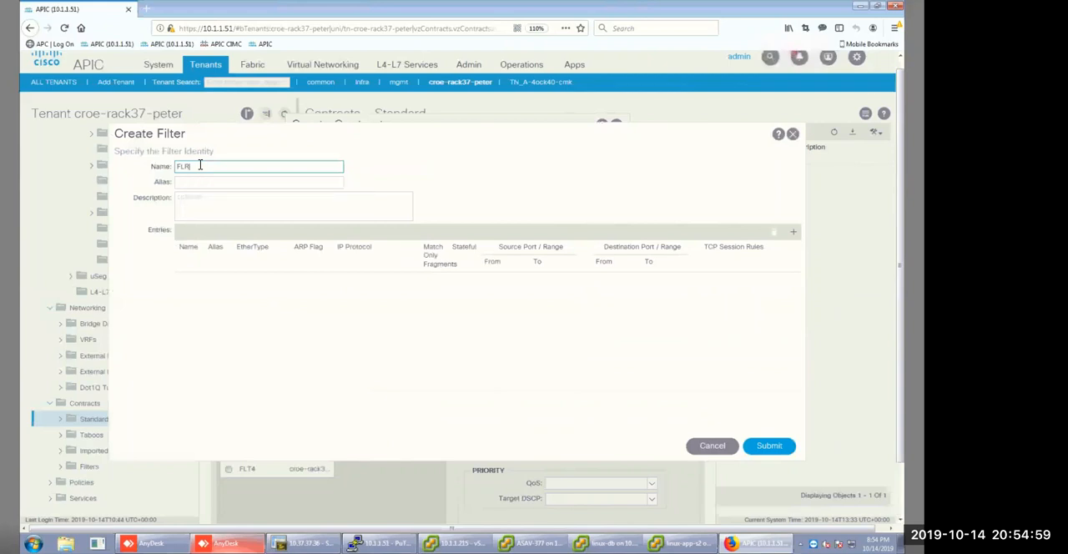
pyautogui.press('BackSpace')
pyautogui.write('LY')
pyautogui.write('1')
# Add an entry named TELNET to filter FLT1 with EtherType IP and IP protocol tcp.
pyautogui.click(794, 231)
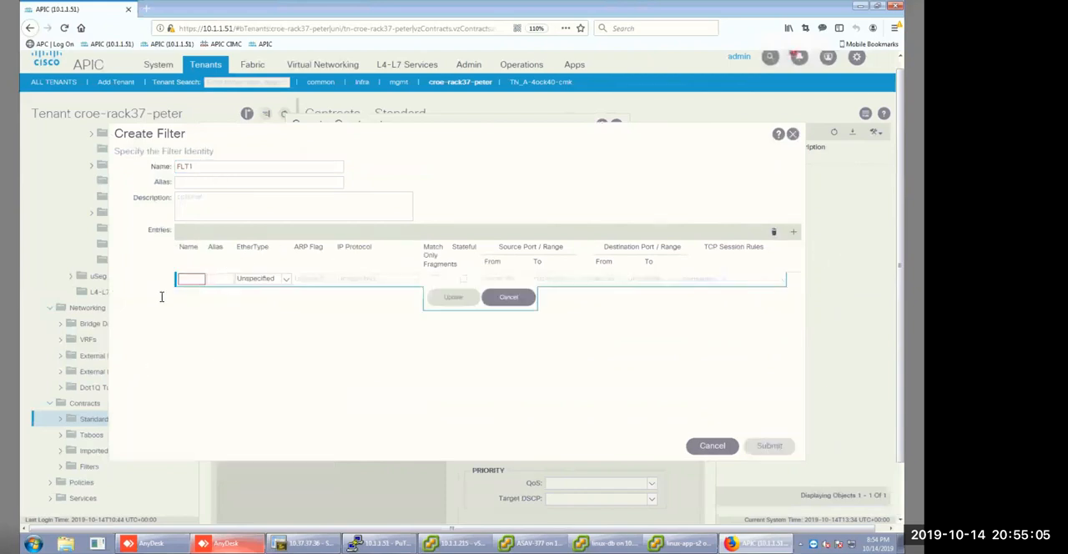
pyautogui.click(190, 278)
pyautogui.write('ic')
pyautogui.write('LNET')
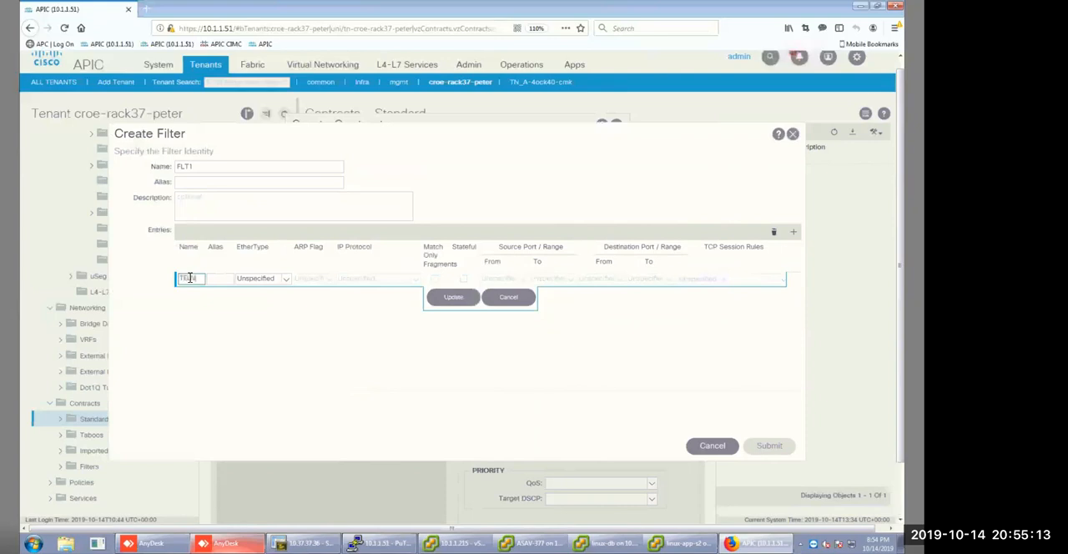
pyautogui.click(283, 283)
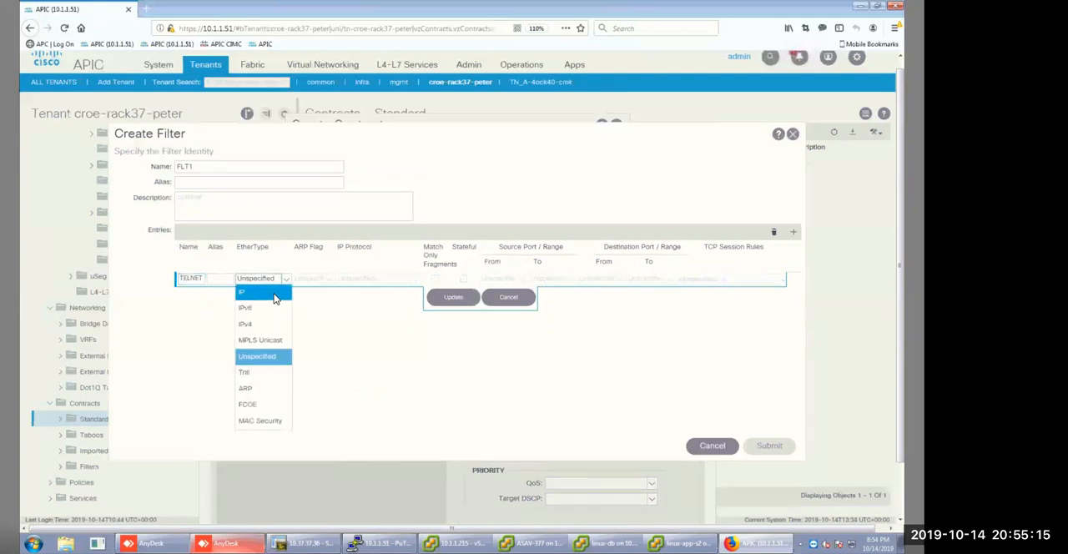
pyautogui.click(265, 292)
pyautogui.click(415, 278)
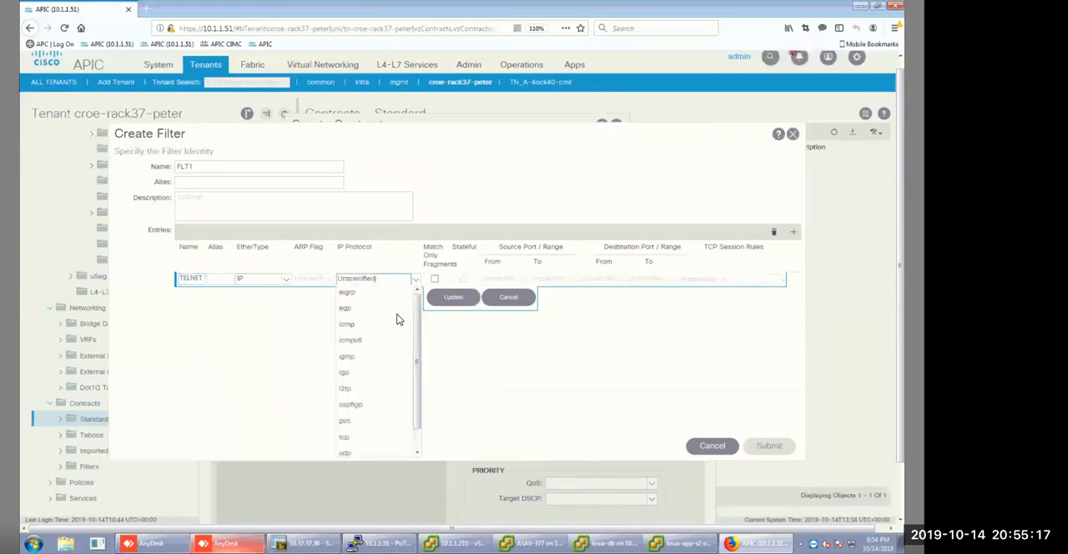
pyautogui.click(346, 439)
# Set the TELNET entry's destination port range from 23 to 23 and save the entry.
pyautogui.click(585, 278)
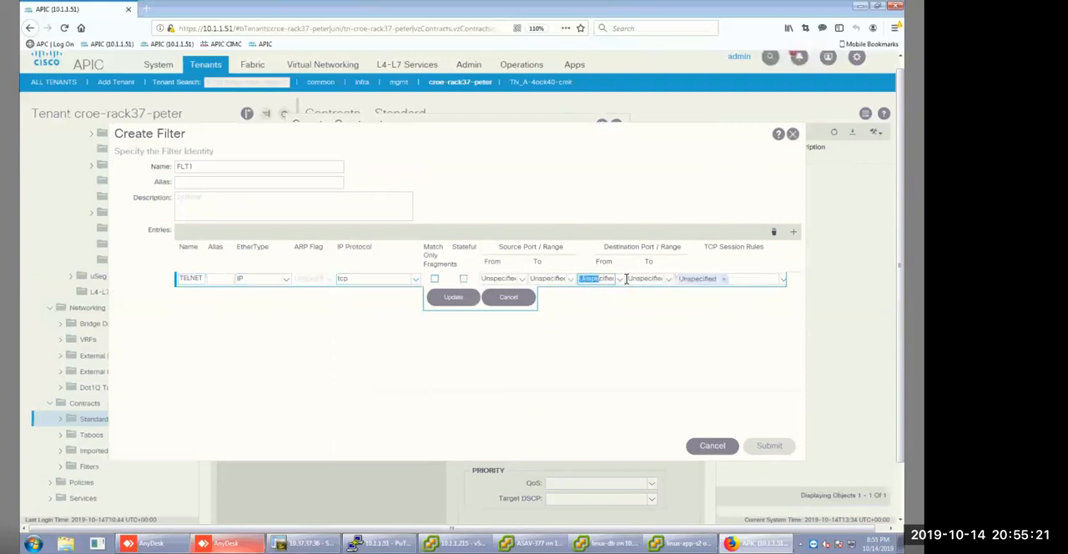
pyautogui.write('20')
pyautogui.press('BackSpace')
pyautogui.write('3')
pyautogui.press('Tab')
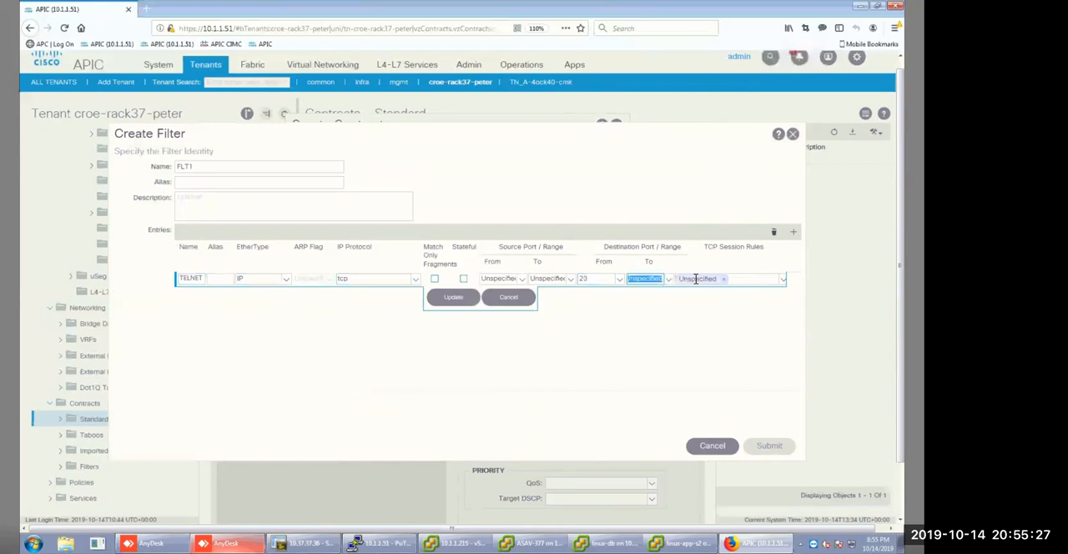
pyautogui.write('23')
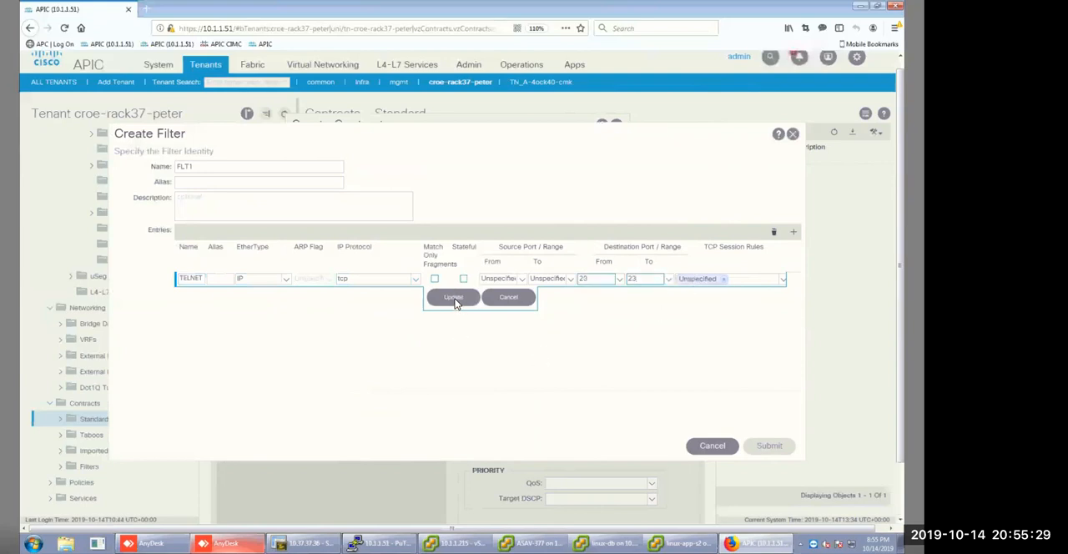
pyautogui.click(454, 298)
# Add an SSH entry to FLT1 with EtherType IP, protocol tcp and destination ports 22 to 22.
pyautogui.click(794, 231)
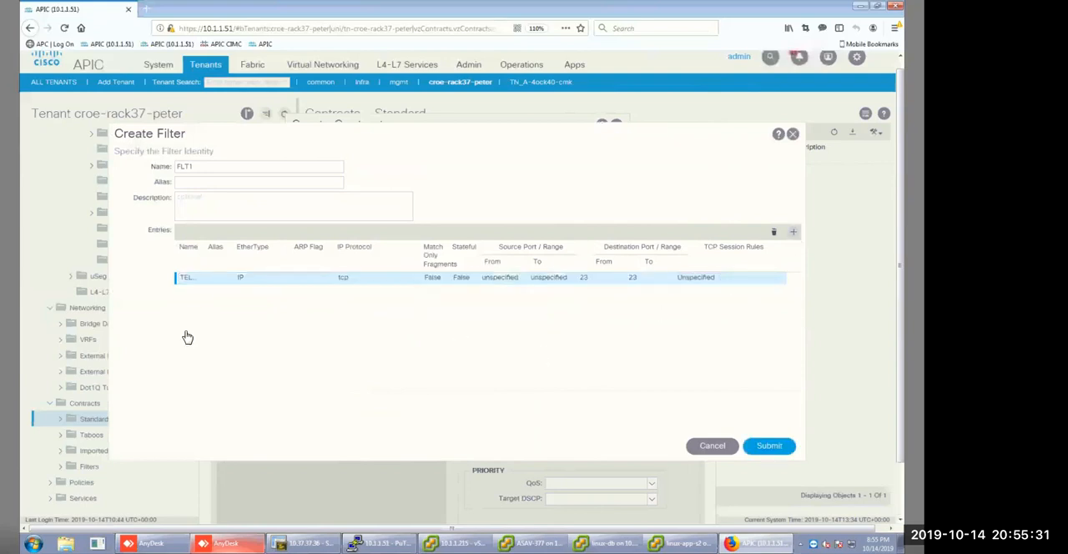
pyautogui.write('SSH')
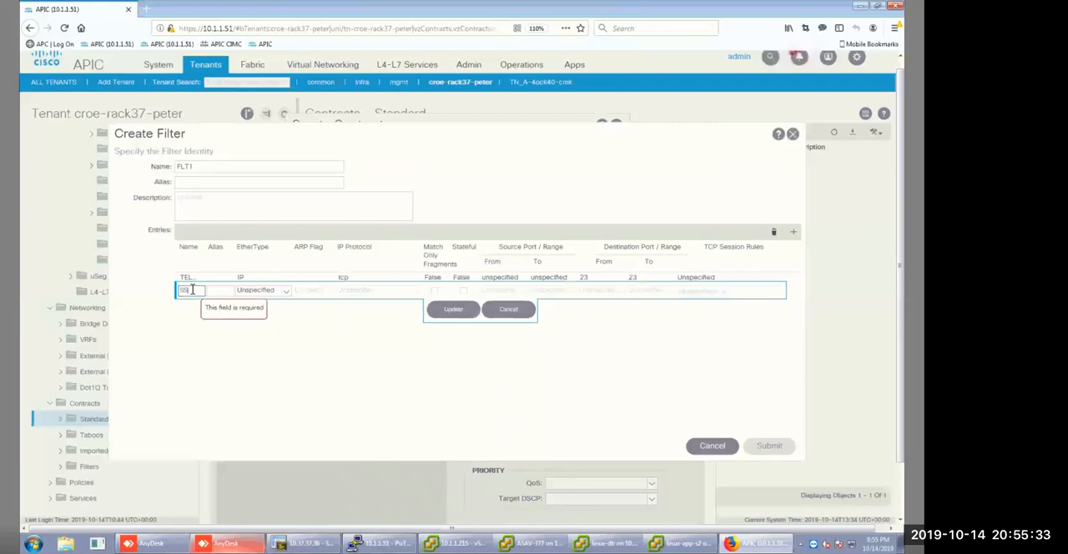
pyautogui.click(284, 291)
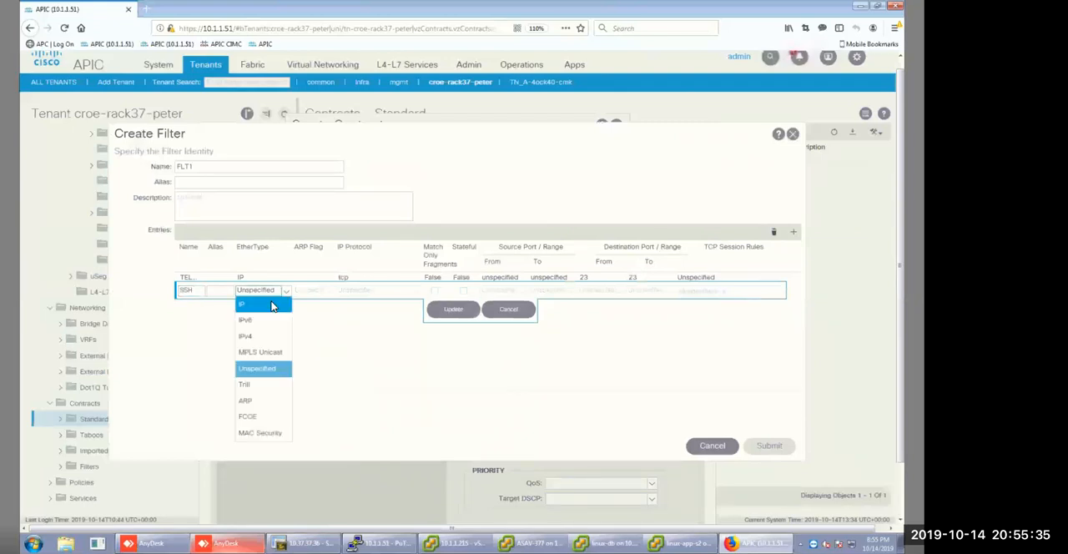
pyautogui.click(276, 304)
pyautogui.click(416, 292)
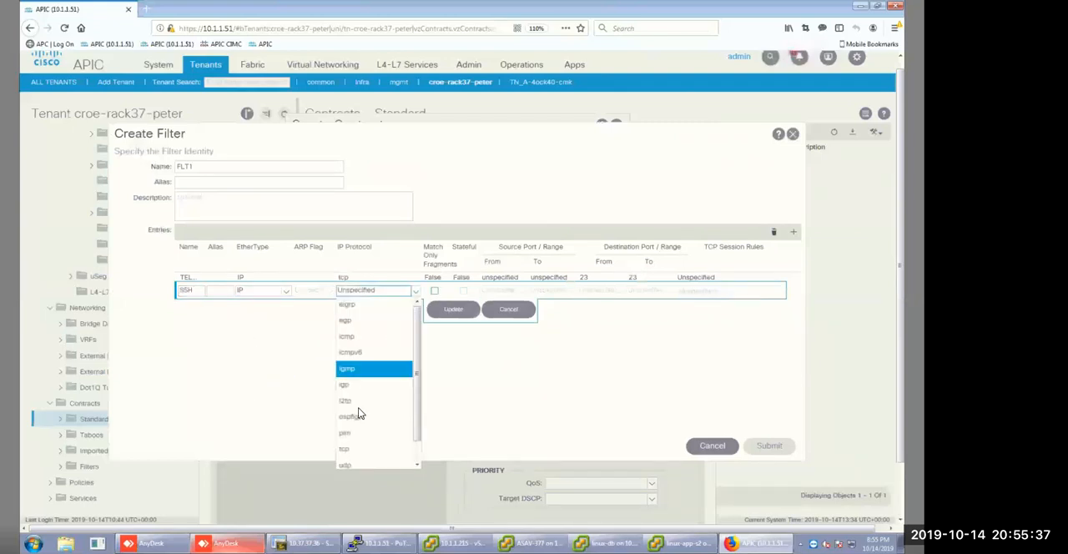
pyautogui.click(584, 292)
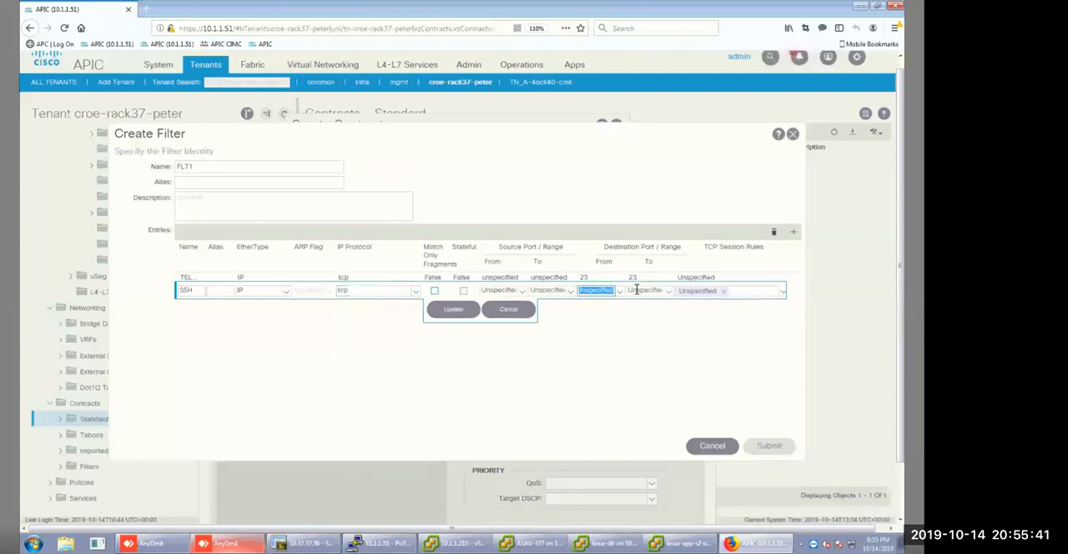
pyautogui.write('22')
pyautogui.click(631, 290)
pyautogui.write('22')
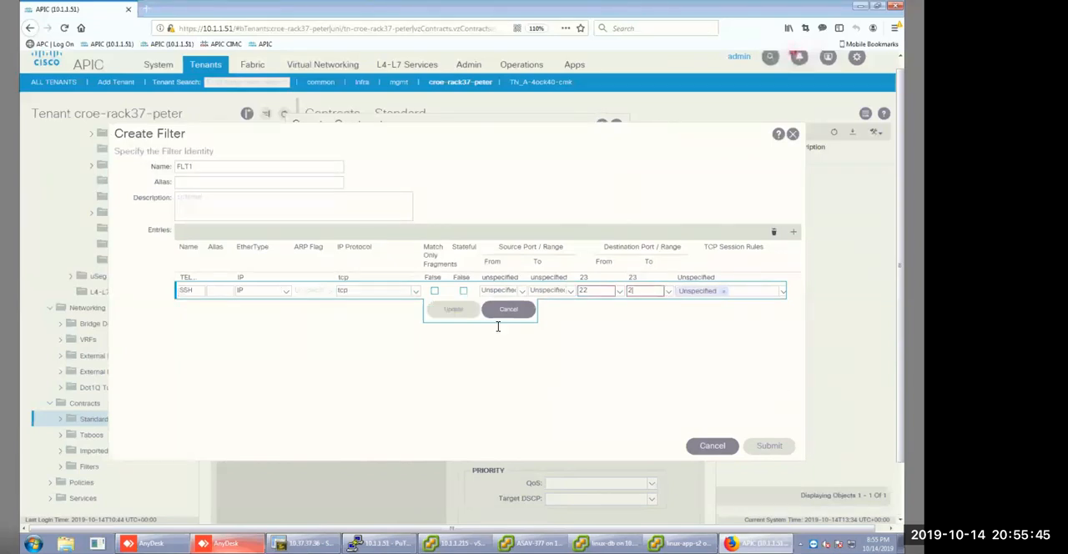
pyautogui.click(453, 311)
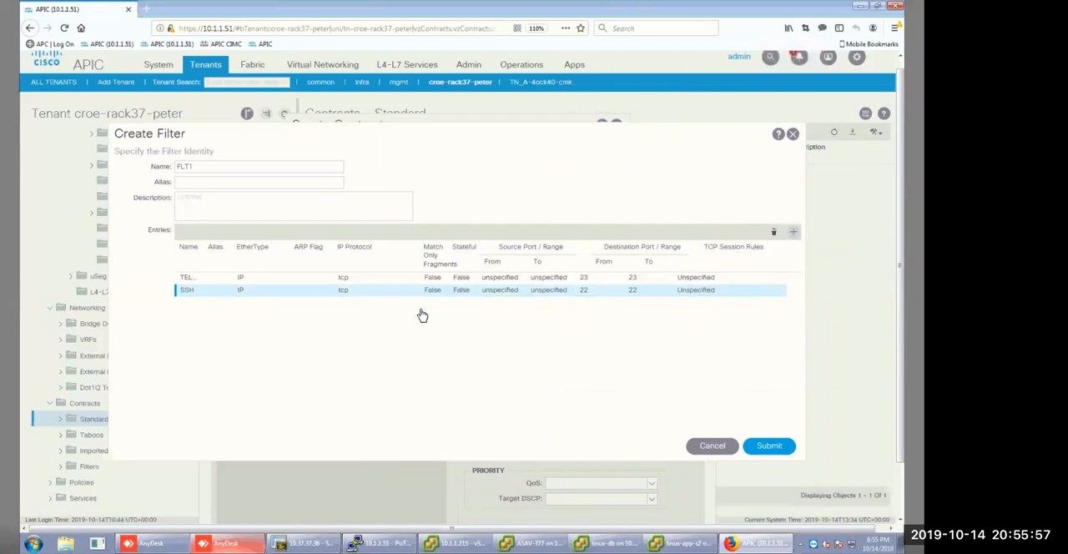
# Add an HTTP entry to FLT1 with EtherType IP, protocol tcp and destination ports 80 to 80.
pyautogui.click(794, 234)
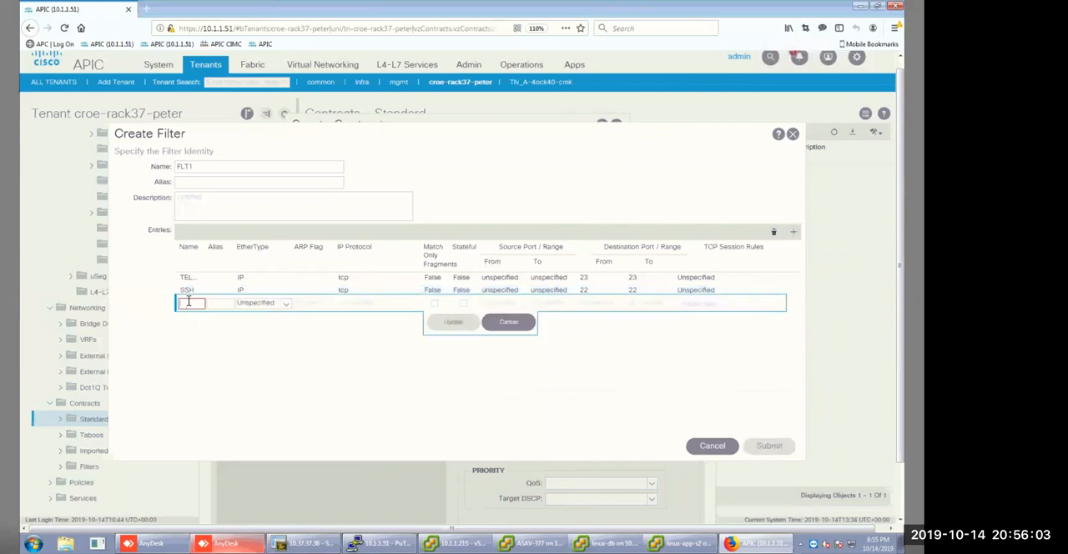
pyautogui.write('HTTP')
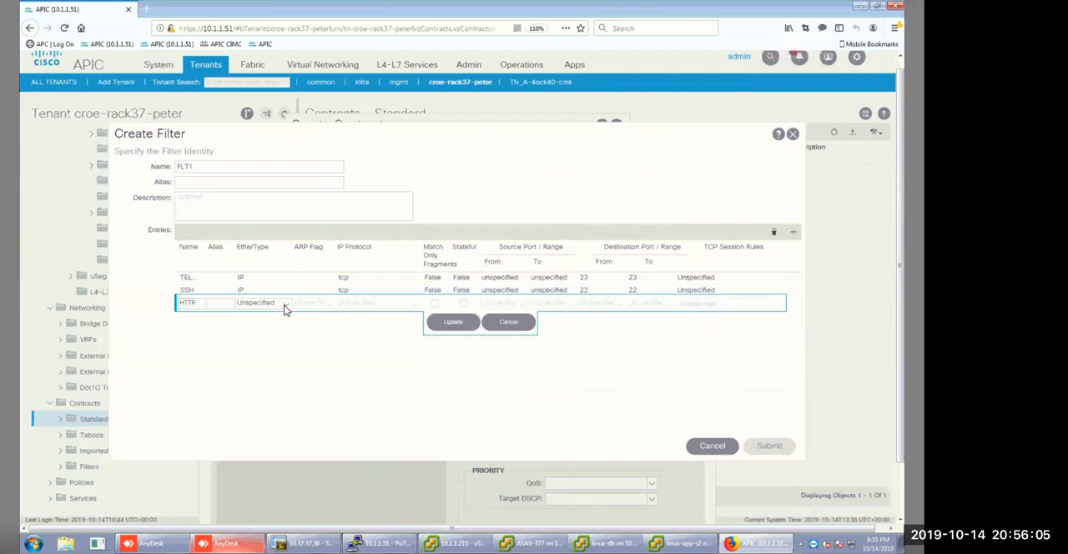
pyautogui.click(286, 304)
pyautogui.click(267, 320)
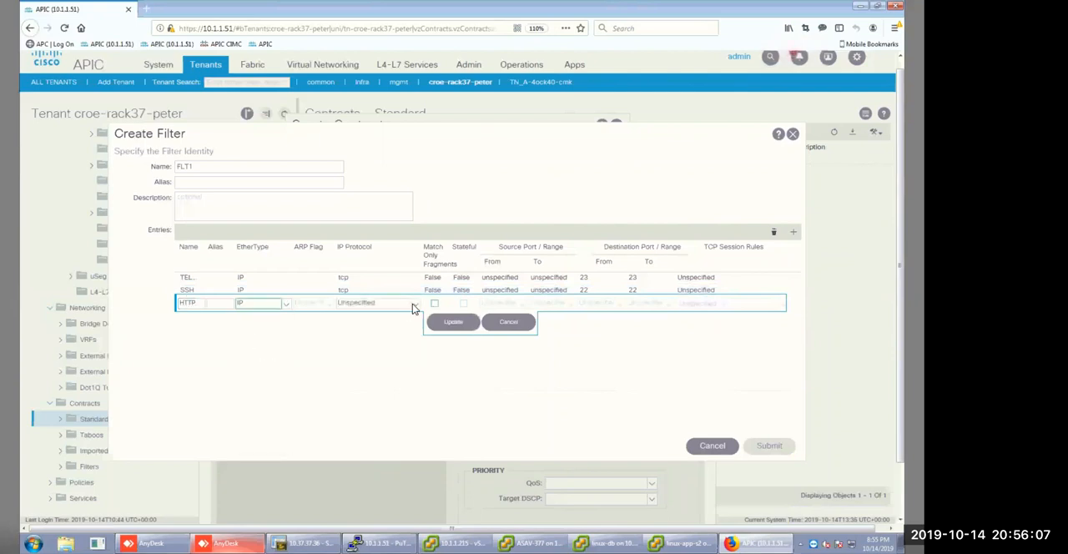
pyautogui.click(413, 303)
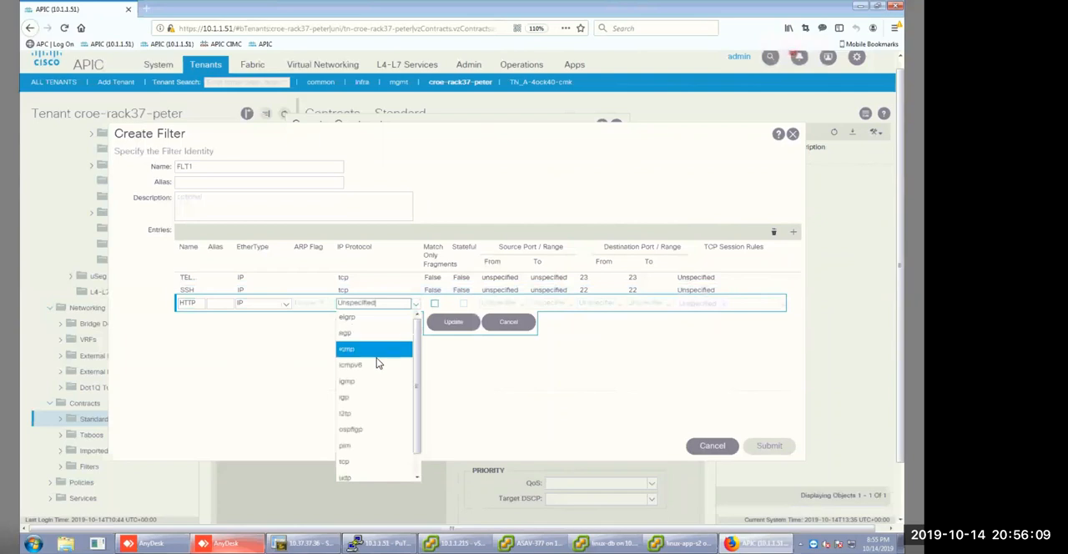
pyautogui.click(359, 464)
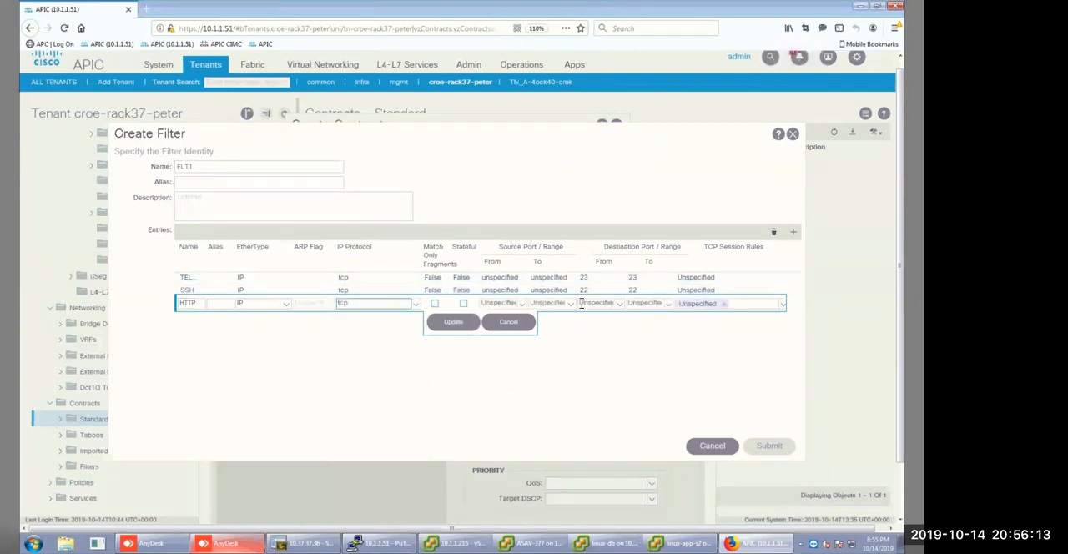
pyautogui.doubleClick(617, 303)
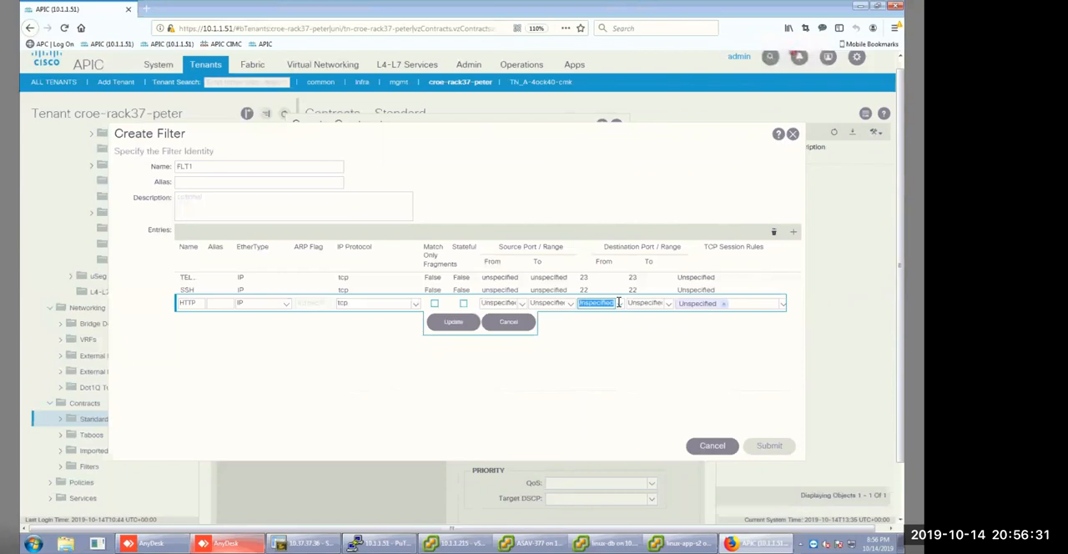
pyautogui.write('80')
pyautogui.click(659, 303)
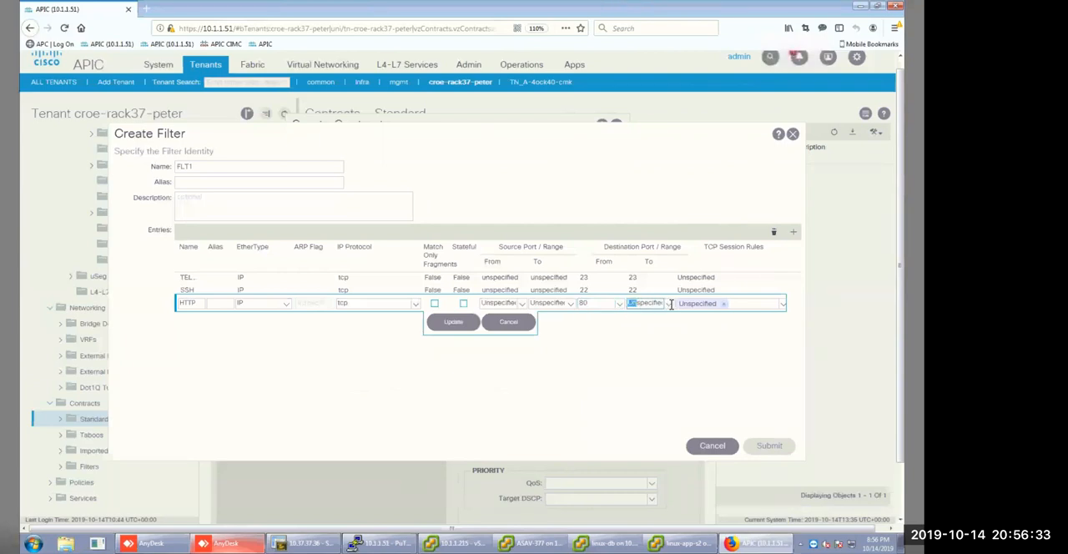
pyautogui.write('80')
pyautogui.click(443, 328)
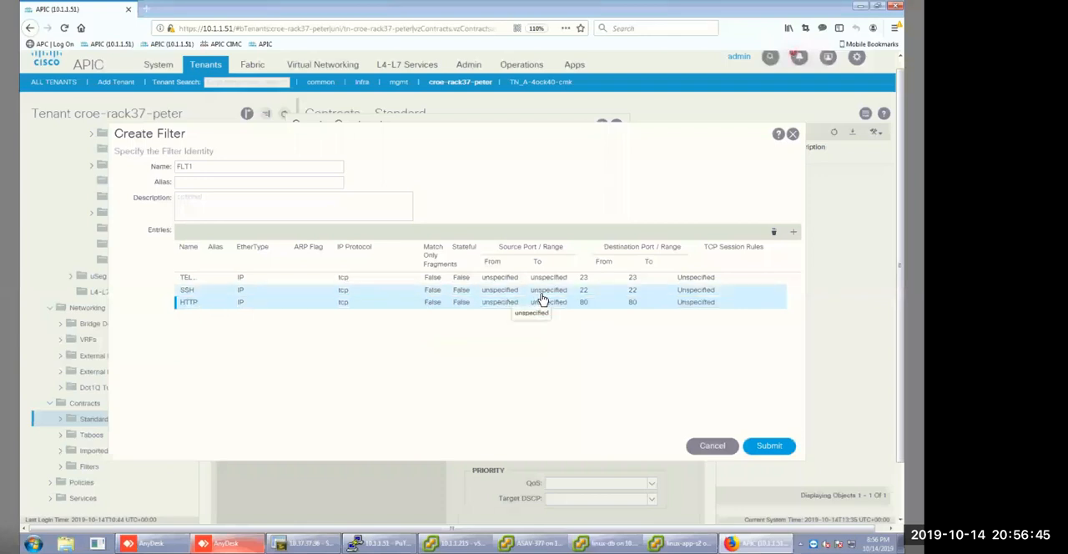
# Submit filter FLT1 and save it in SBJ1's consumer-to-provider chain, completing the subject.
pyautogui.click(768, 448)
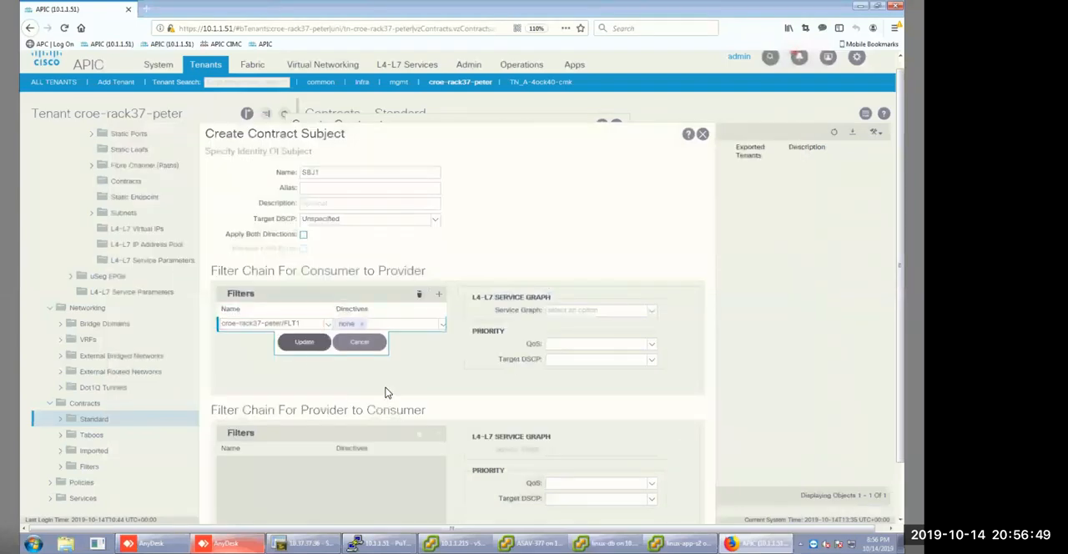
pyautogui.click(304, 342)
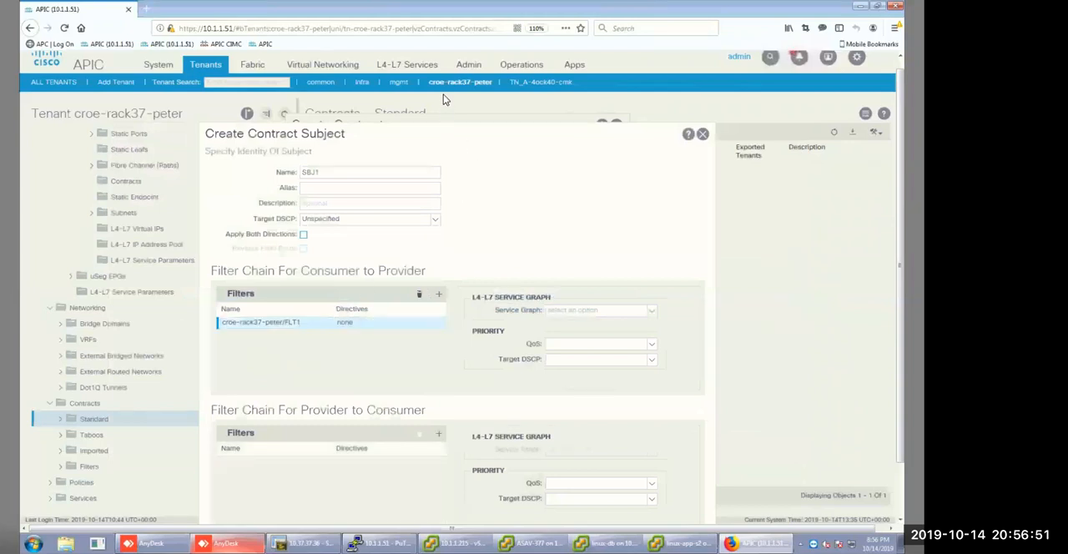
pyautogui.click(682, 515)
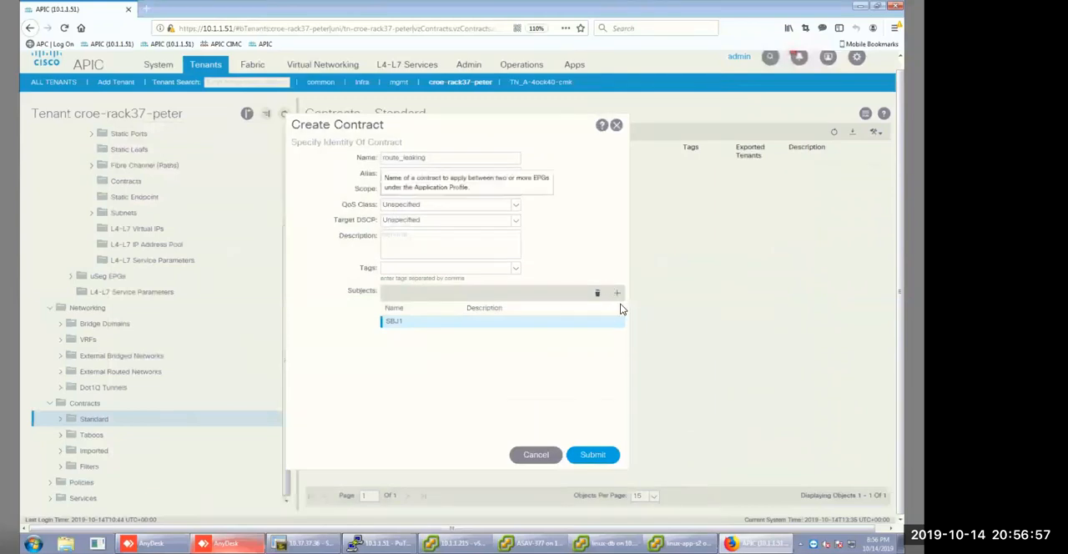
# Add a second subject named SBJ2 to the route_leaking contract with applying in both directions turned off.
pyautogui.click(616, 296)
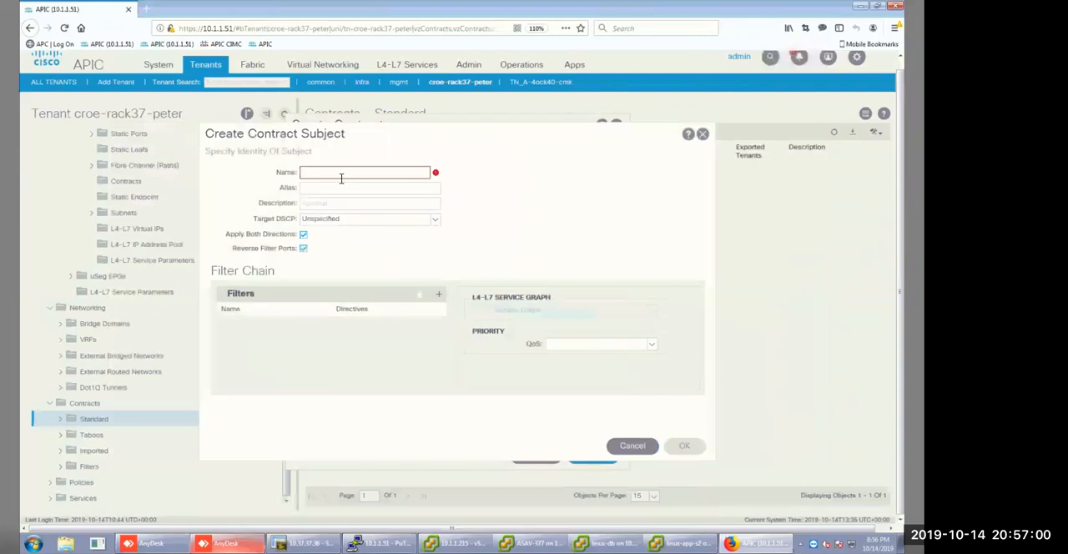
pyautogui.click(303, 237)
pyautogui.click(304, 238)
pyautogui.click(305, 238)
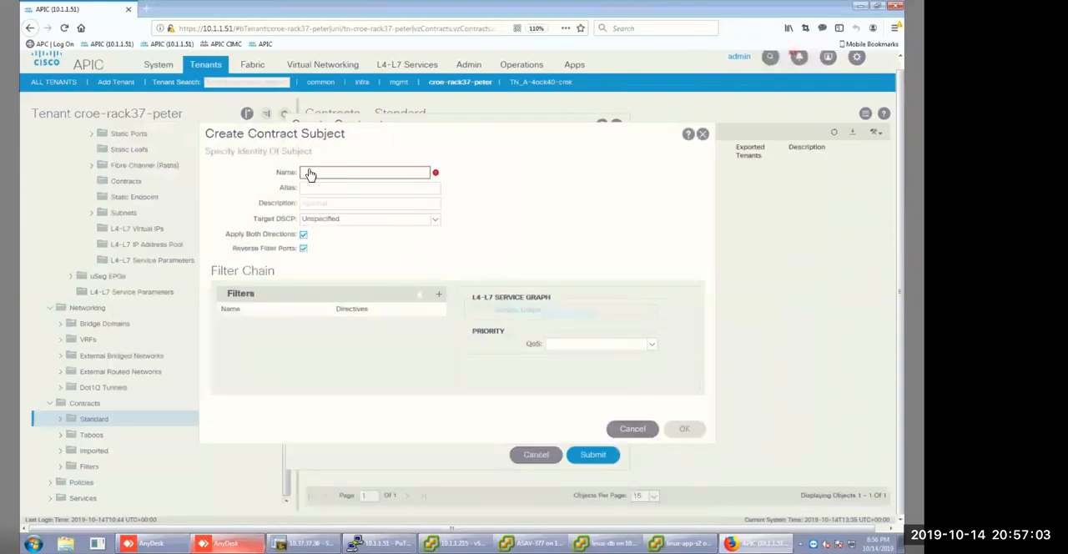
pyautogui.click(315, 171)
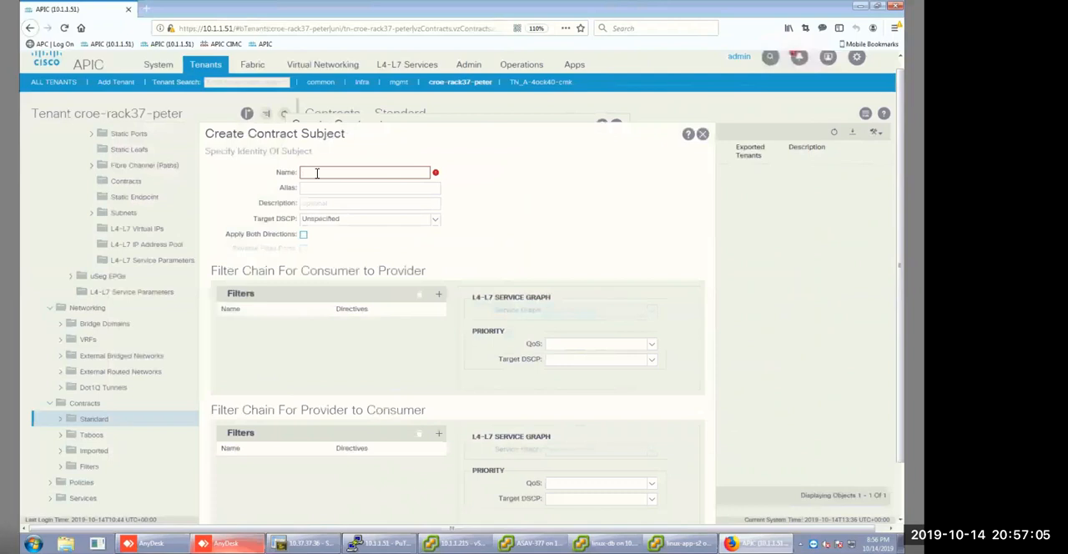
pyautogui.write('SBJ3')
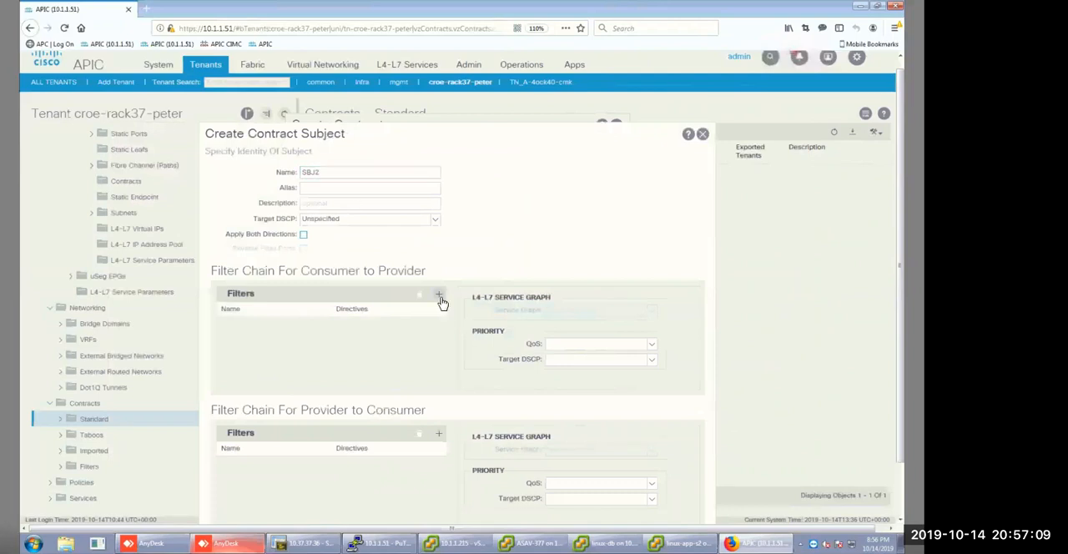
# Start a new filter named FLT2 in SBJ2's provider-to-consumer filter chain.
pyautogui.click(440, 298)
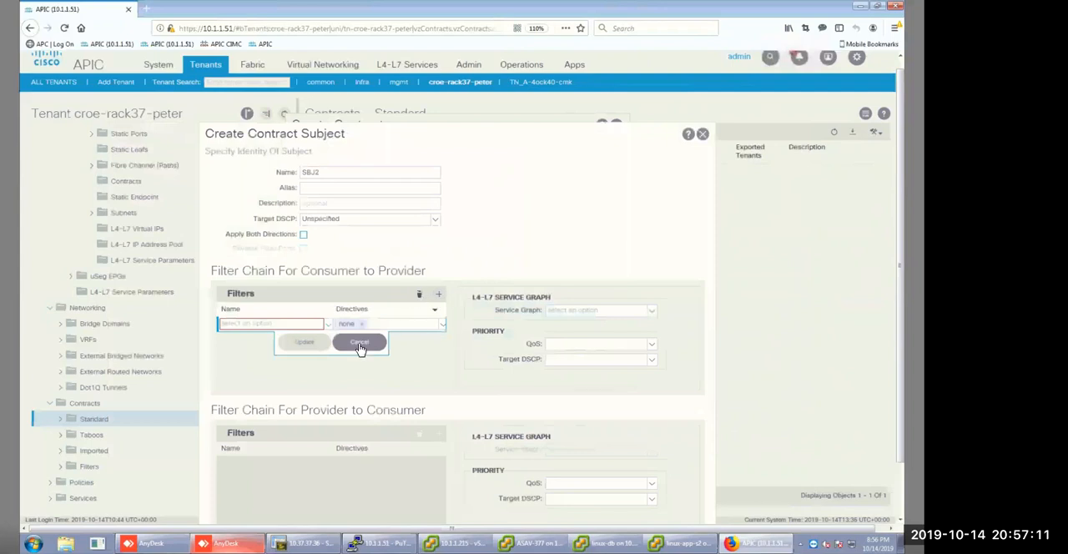
pyautogui.click(359, 342)
pyautogui.click(439, 434)
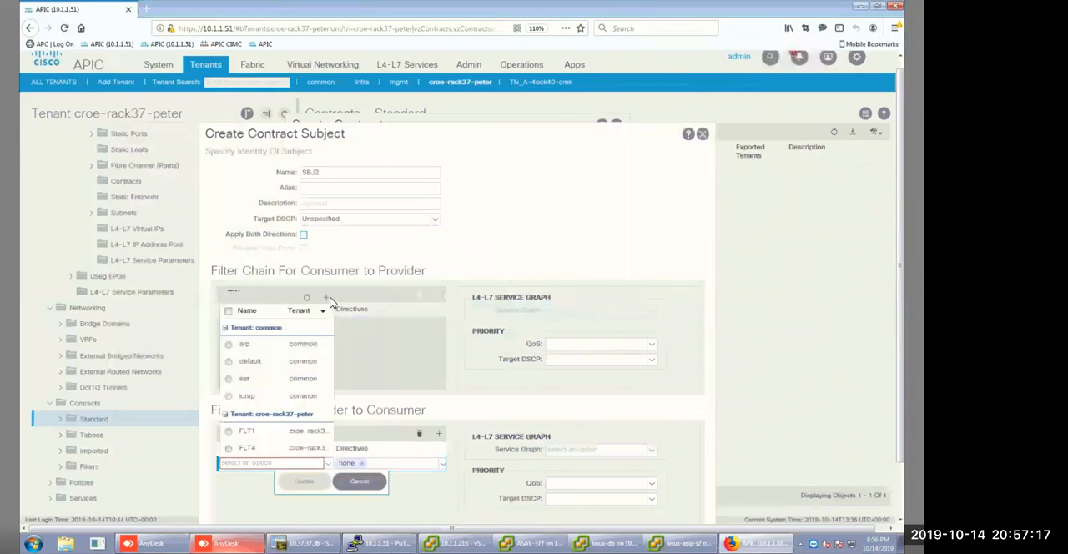
pyautogui.click(324, 300)
pyautogui.click(255, 164)
pyautogui.write('FLT2')
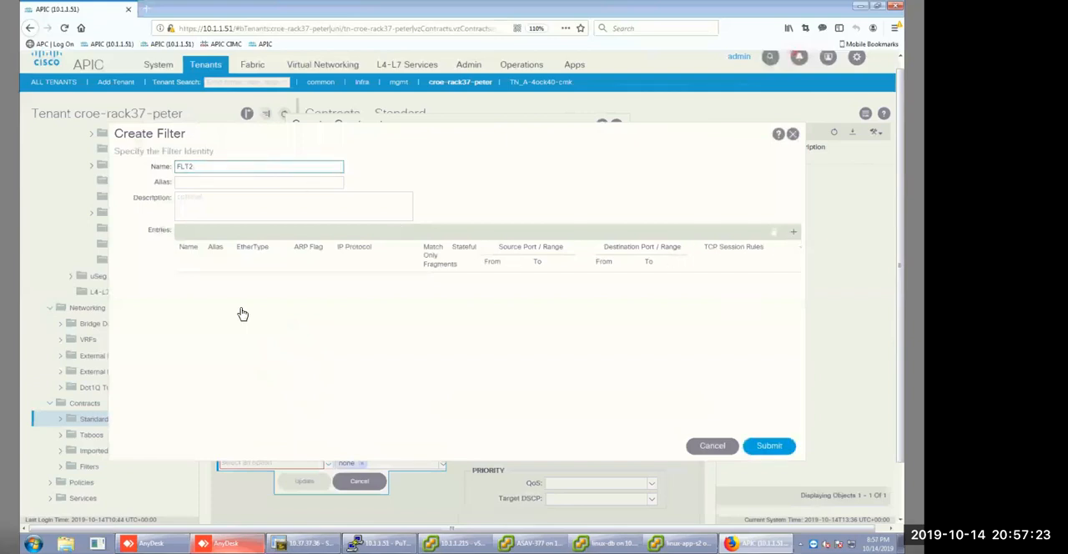
# Add an ACK entry to FLT2 with EtherType IP, protocol tcp and the Acknowledgment TCP session rule.
pyautogui.click(191, 284)
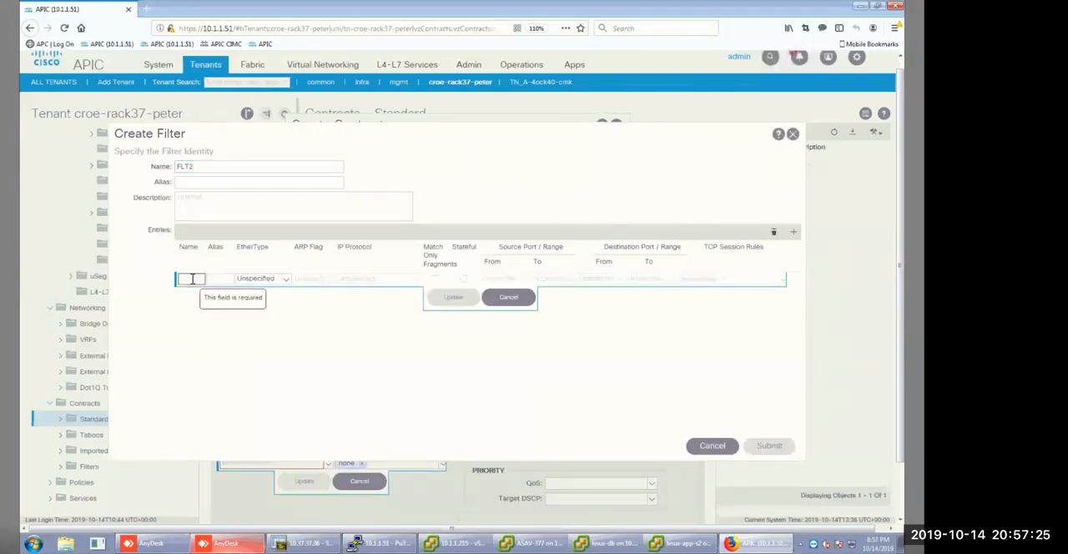
pyautogui.write('ACK')
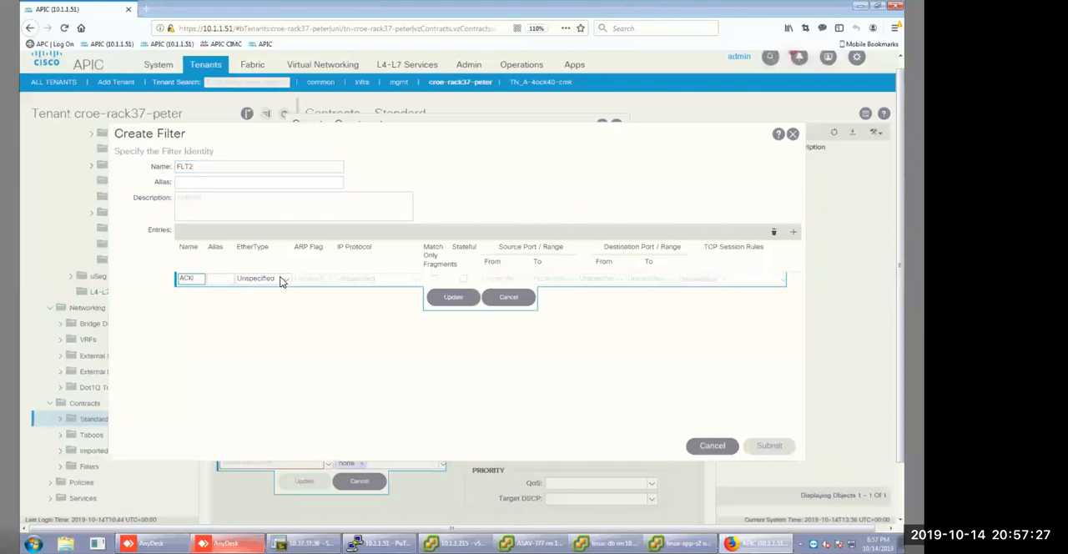
pyautogui.click(284, 282)
pyautogui.press('Return')
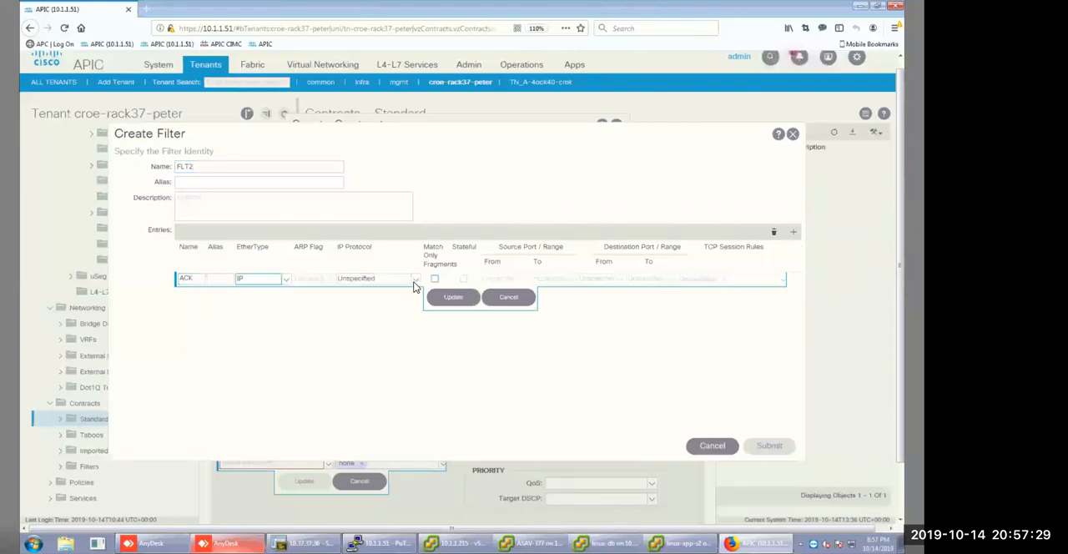
pyautogui.click(415, 283)
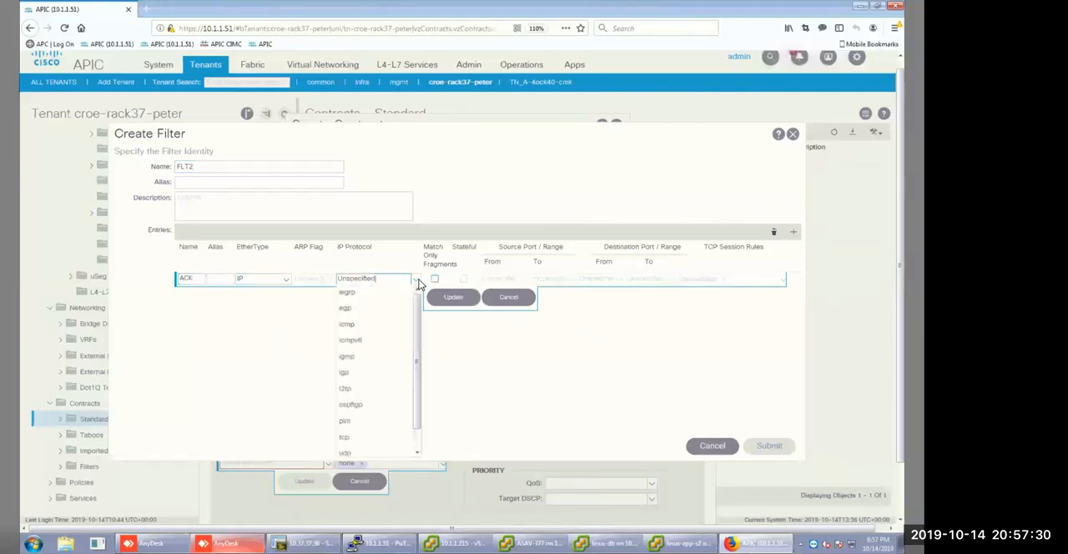
pyautogui.click(349, 438)
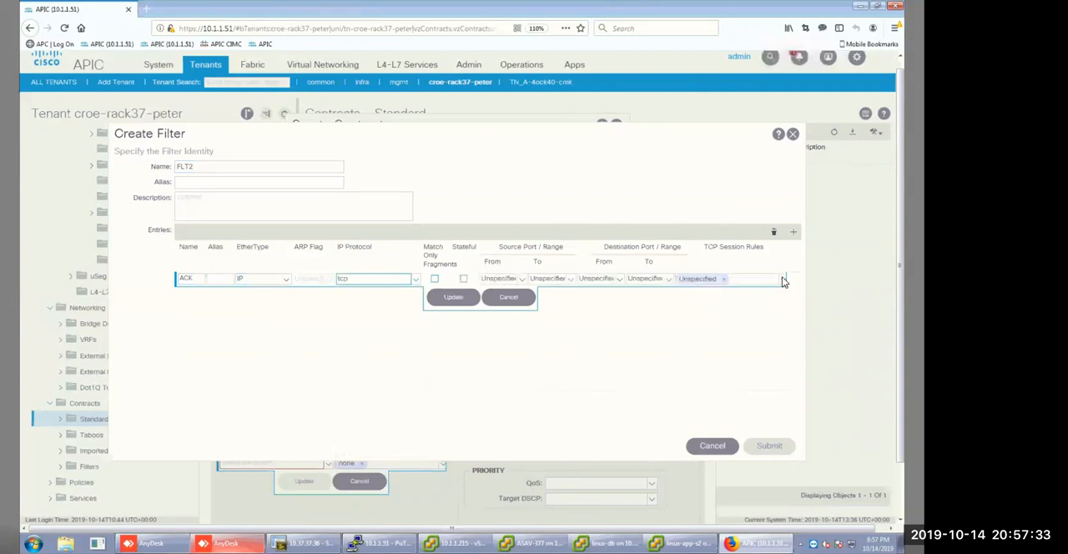
pyautogui.click(726, 279)
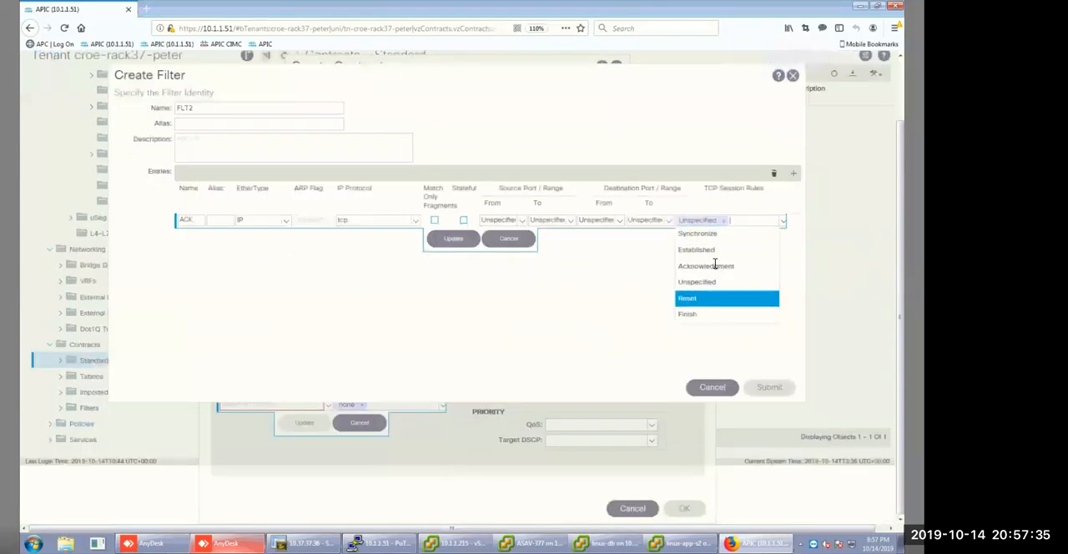
pyautogui.click(714, 265)
pyautogui.click(492, 303)
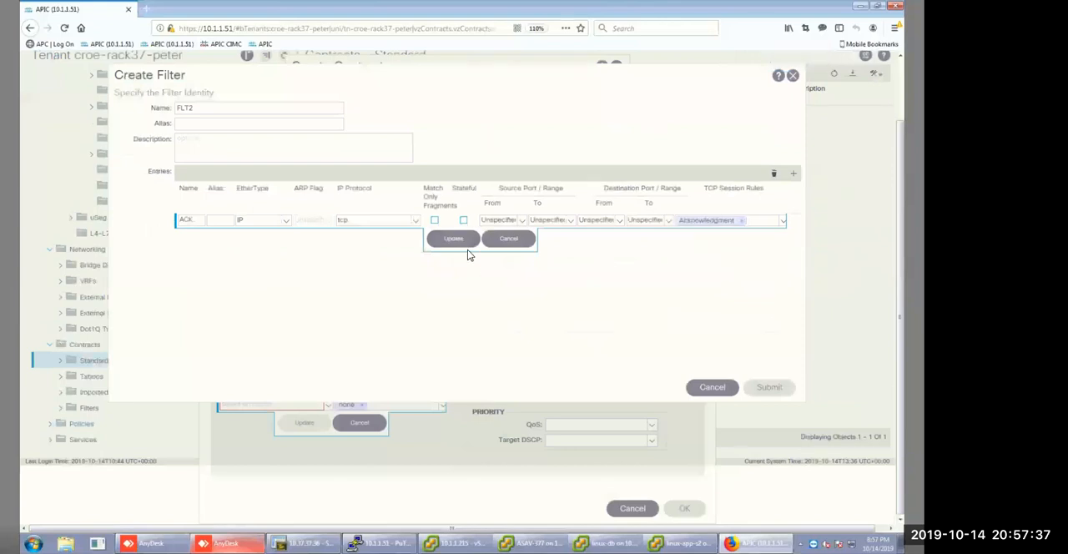
pyautogui.click(453, 238)
# Submit FLT2 into SBJ2's provider-to-consumer chain, then complete the subject and submit the route_leaking contract.
pyautogui.click(769, 387)
pyautogui.click(297, 424)
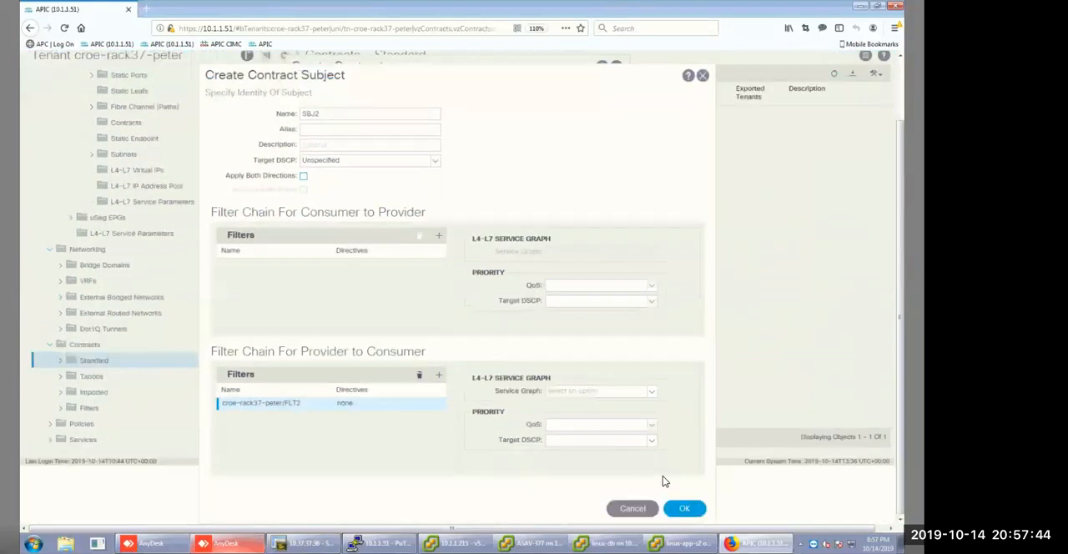
pyautogui.click(685, 508)
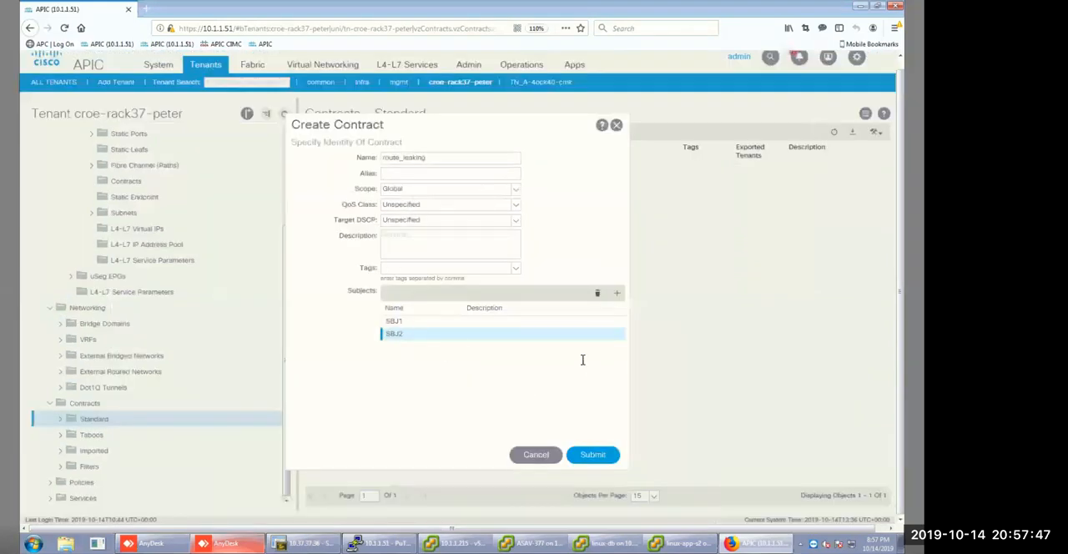
pyautogui.click(595, 456)
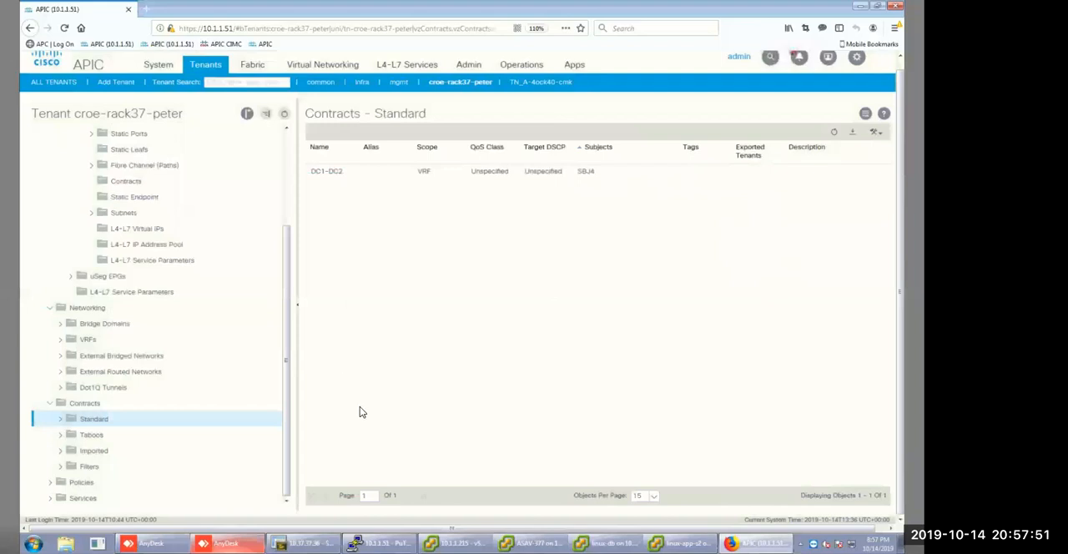
# Switch to the PuTTY session on 10.1.1.51, exit the bash shell and enter configuration mode with configure t.
pyautogui.click(380, 544)
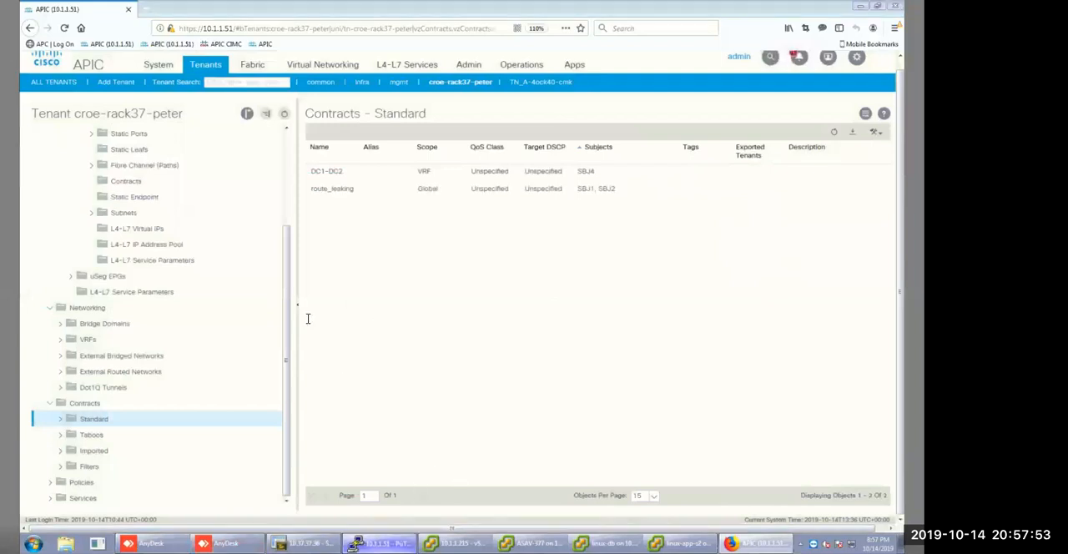
pyautogui.write('exit')
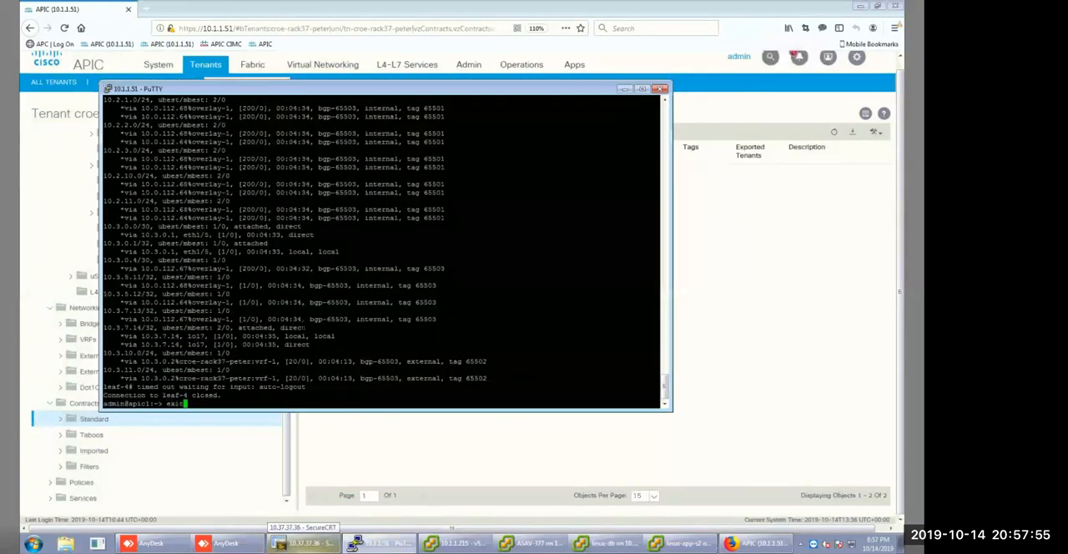
pyautogui.press('Return')
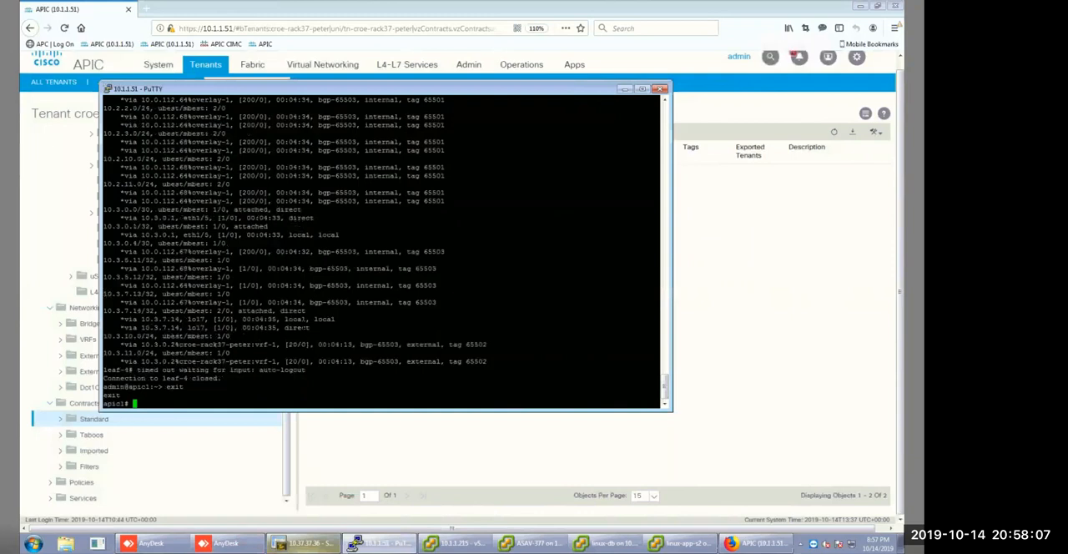
pyautogui.write('configure t')
pyautogui.press('Return')
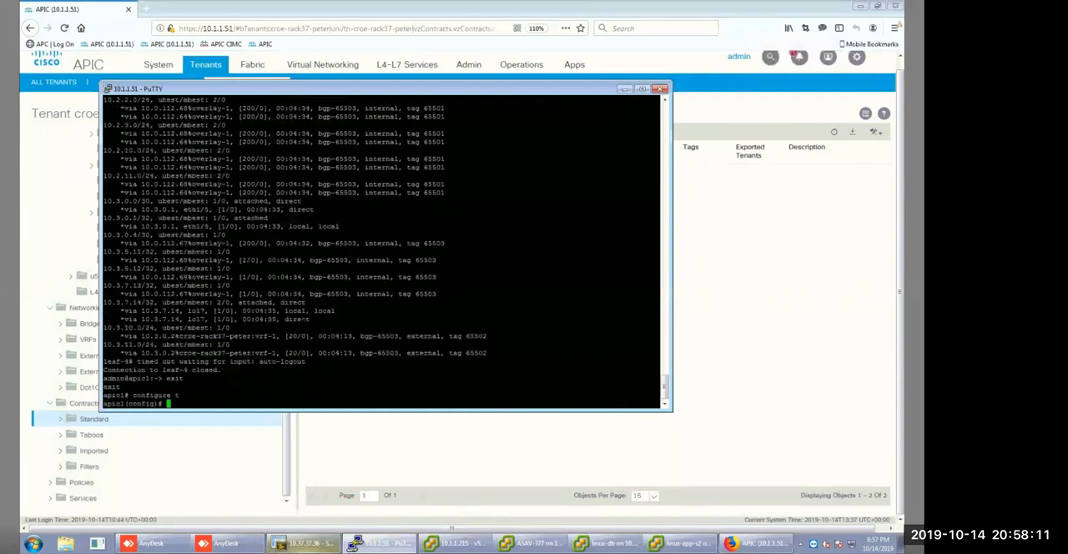
pyautogui.write('tenant cr')
pyautogui.press('Tab')
pyautogui.press('Tab')
pyautogui.write('r')
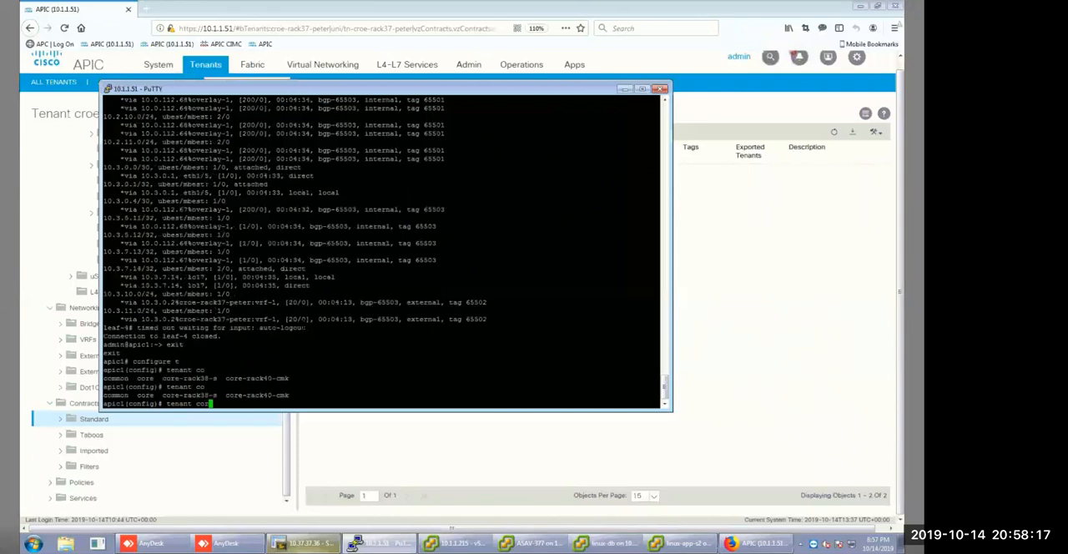
pyautogui.press('Tab')
pyautogui.write('-r')
pyautogui.press('Tab')
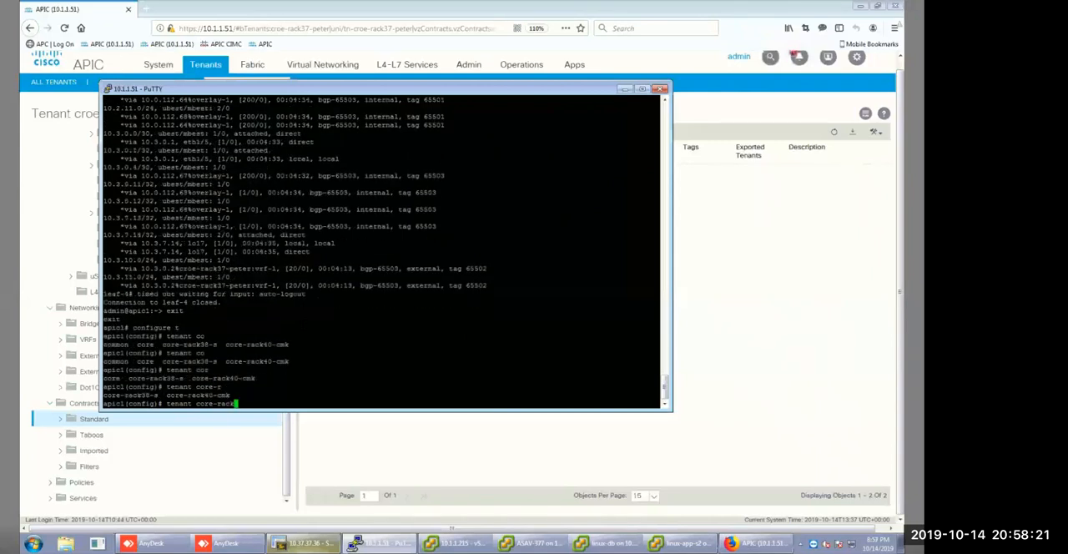
pyautogui.write('3')
pyautogui.press('BackSpace')
pyautogui.write('37')
pyautogui.press('BackSpace')
pyautogui.write('8')
# Check the exact tenant name in APIC's All Tenants list and return to the PuTTY session.
pyautogui.click(625, 88)
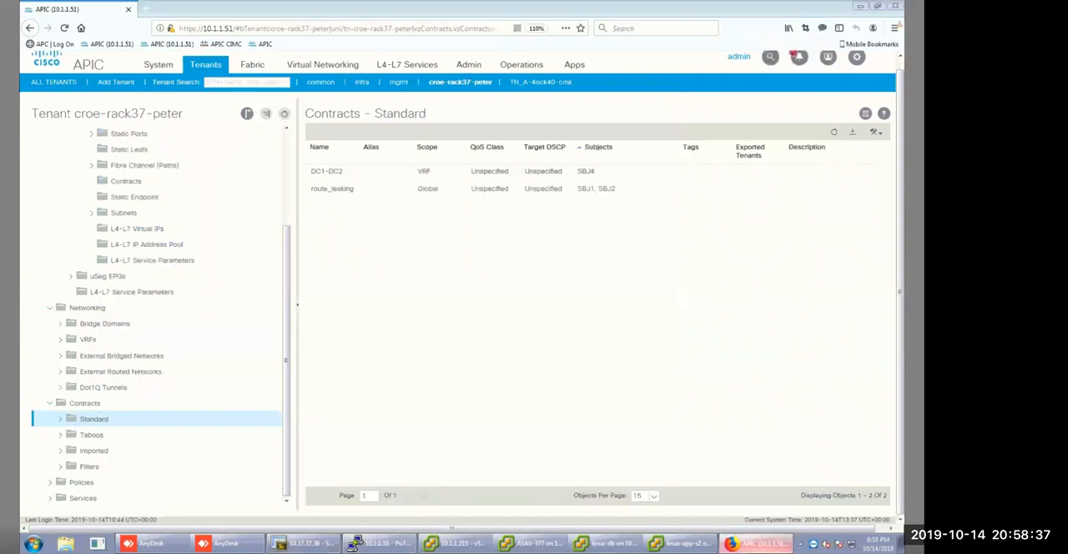
pyautogui.click(302, 544)
pyautogui.hotkey('alt', 'Tab')
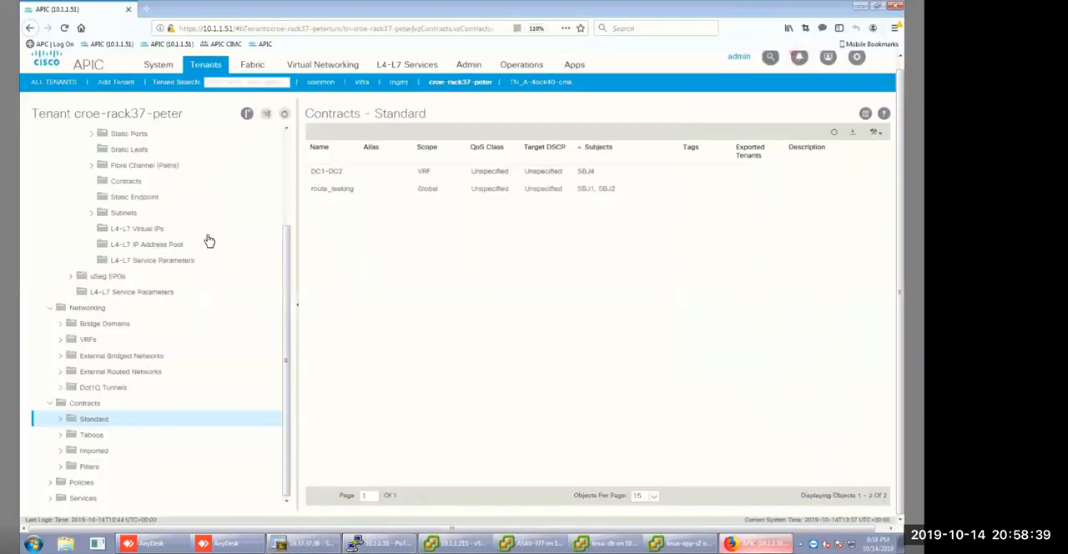
pyautogui.click(55, 81)
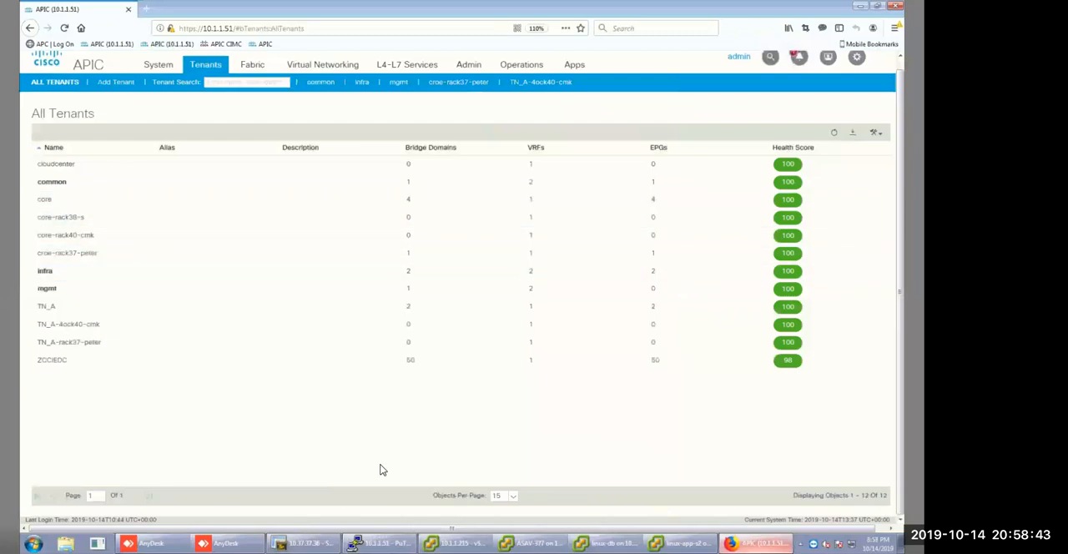
pyautogui.hotkey('alt', 'Tab')
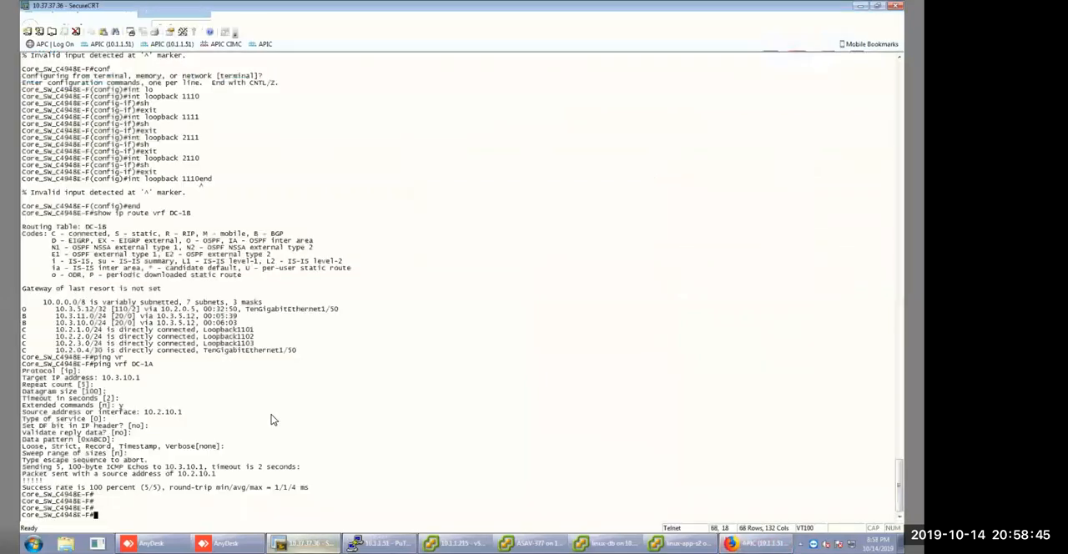
pyautogui.hotkey('alt', 'Tab')
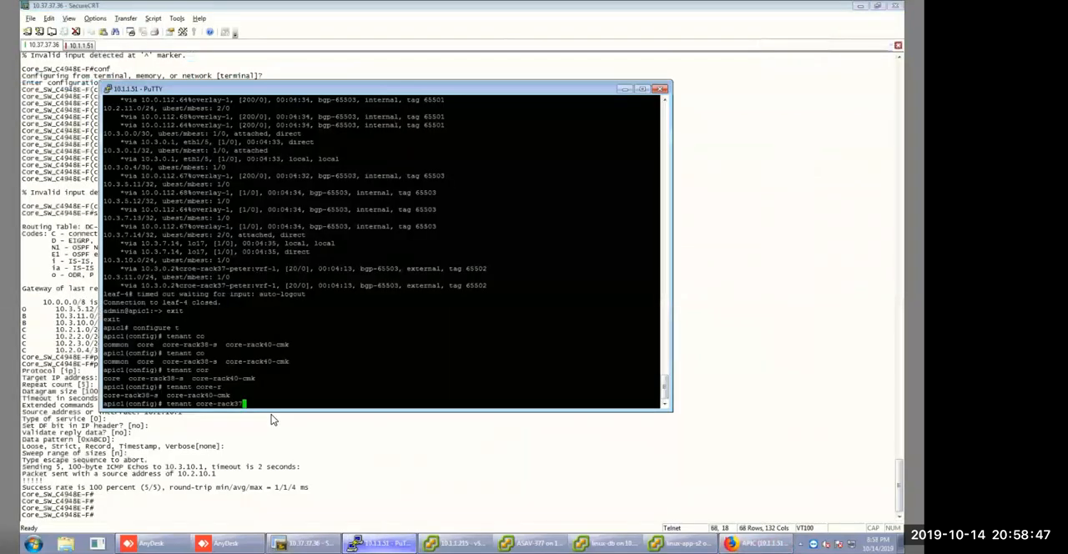
# Clear the wrong tenant name from the command line and list the tenant names available for completion.
pyautogui.press('BackSpace')
pyautogui.press('BackSpace')
pyautogui.press('Tab')
pyautogui.press('BackSpace')
pyautogui.press('BackSpace')
pyautogui.press('BackSpace')
pyautogui.press('BackSpace')
pyautogui.press('BackSpace')
pyautogui.press('BackSpace')
pyautogui.press('BackSpace')
pyautogui.press('BackSpace')
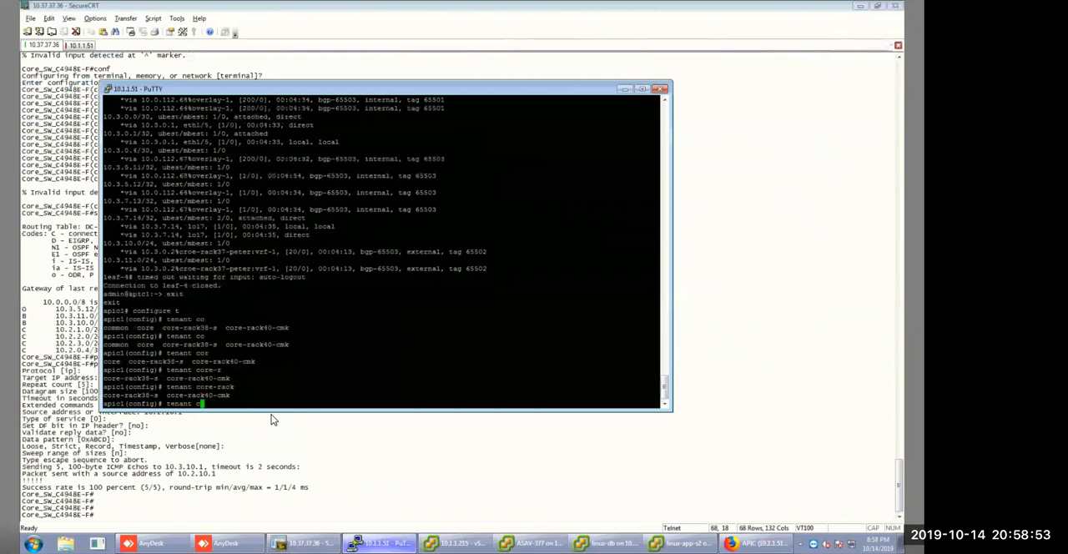
pyautogui.press('BackSpace')
pyautogui.press('Tab')
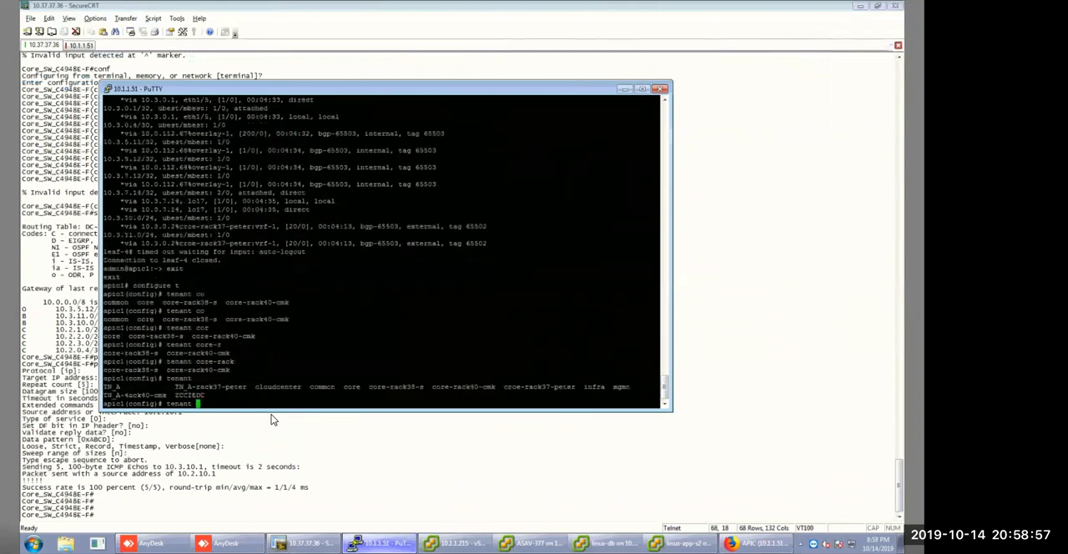
# Enter tenant configuration mode for the croe-rack37 tenant, completing its full name.
pyautogui.write('co')
pyautogui.press('Tab')
pyautogui.press('BackSpace')
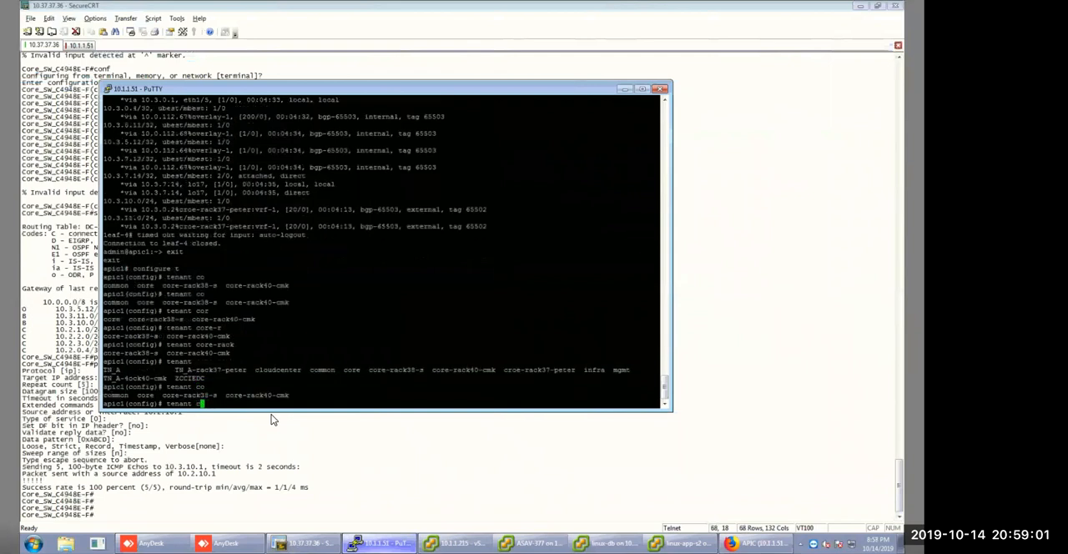
pyautogui.press('Tab')
pyautogui.write('r')
pyautogui.press('Tab')
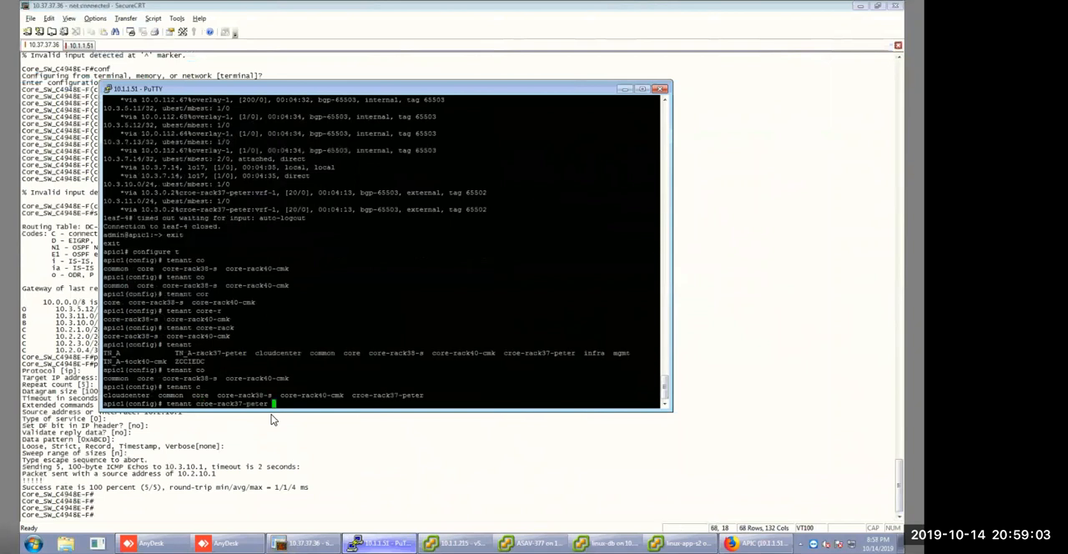
pyautogui.press('Return')
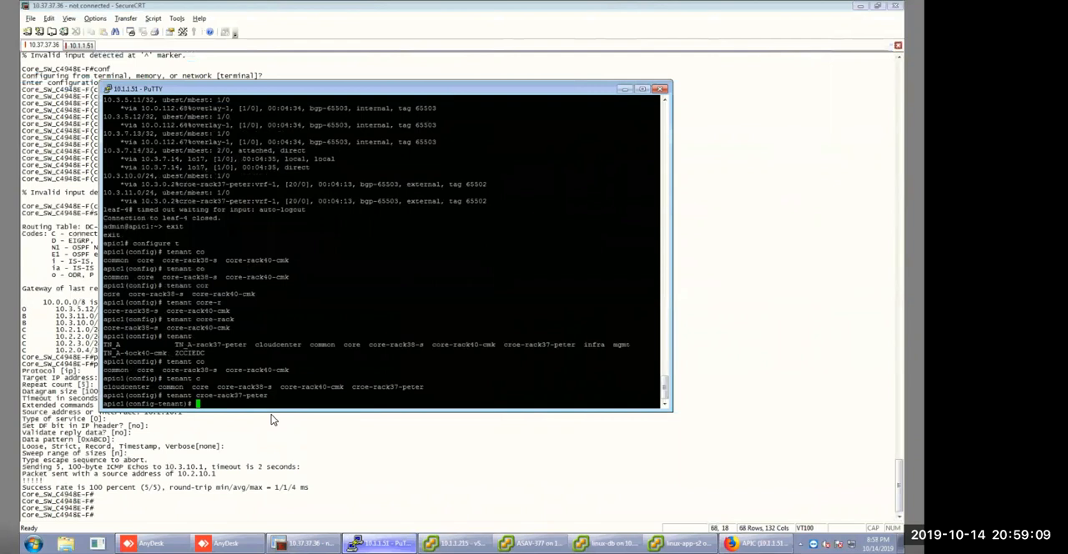
# Under contract route_leaking, apply reverse-port to subject SBJ1 and exit the subject.
pyautogui.write('contract route_leaking')
pyautogui.press('Return')
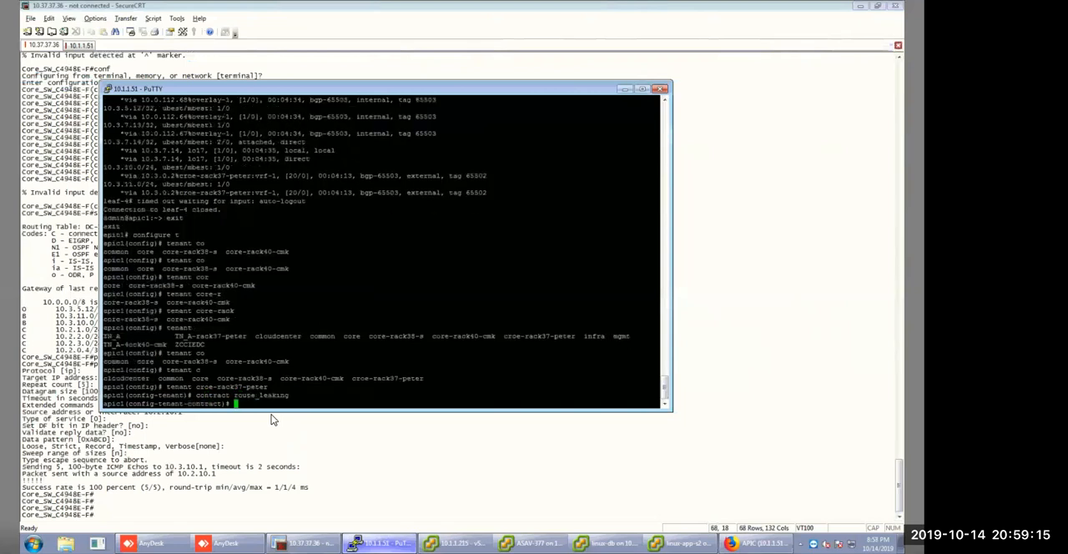
pyautogui.write('subject SBJ1')
pyautogui.press('Return')
pyautogui.write('reverse-port')
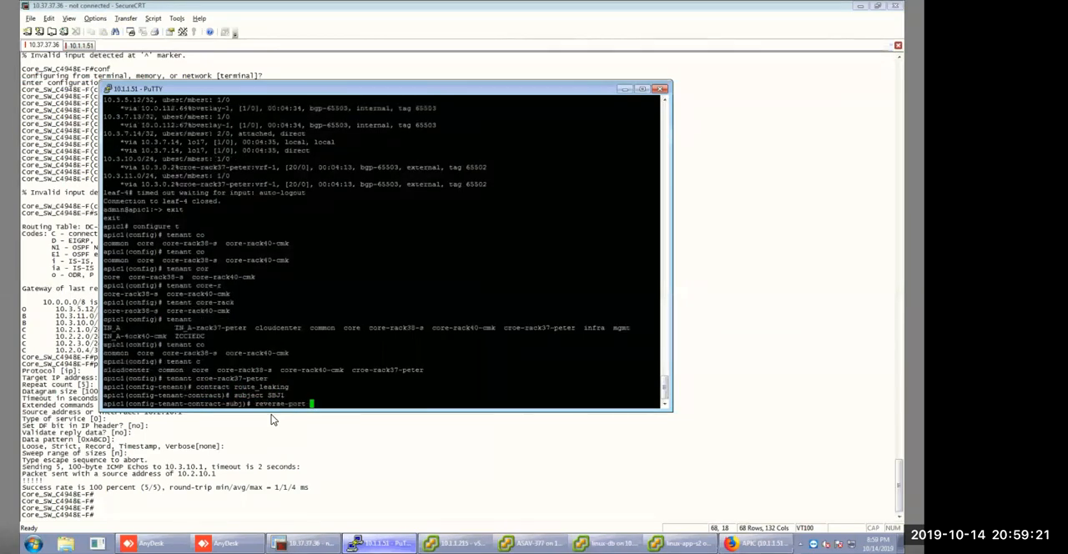
pyautogui.press('Return')
pyautogui.write('exit')
pyautogui.press('Return')
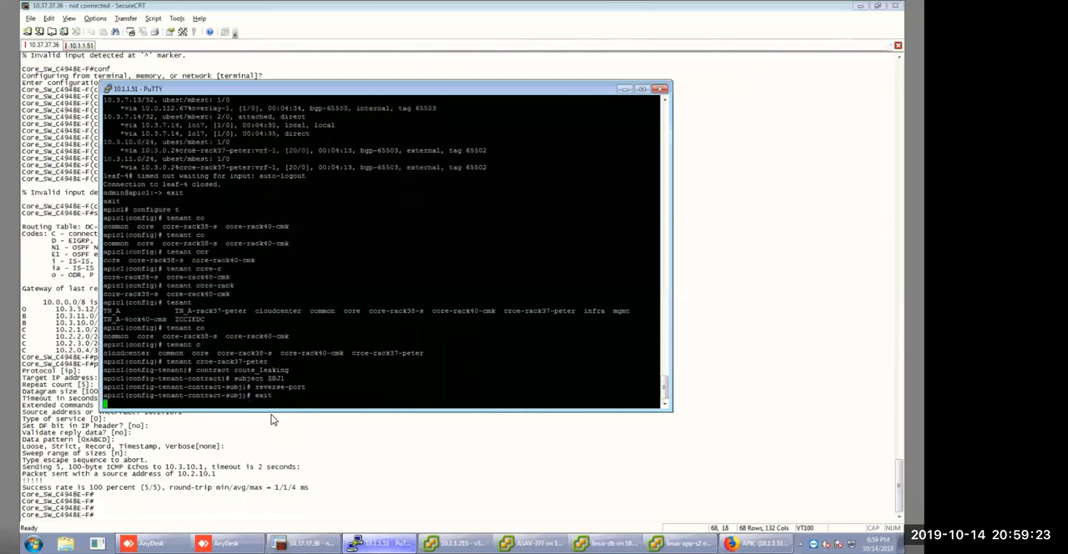
# Open subject SBJ2 of the route_leaking contract and apply reverse-port to it.
pyautogui.write('sh')
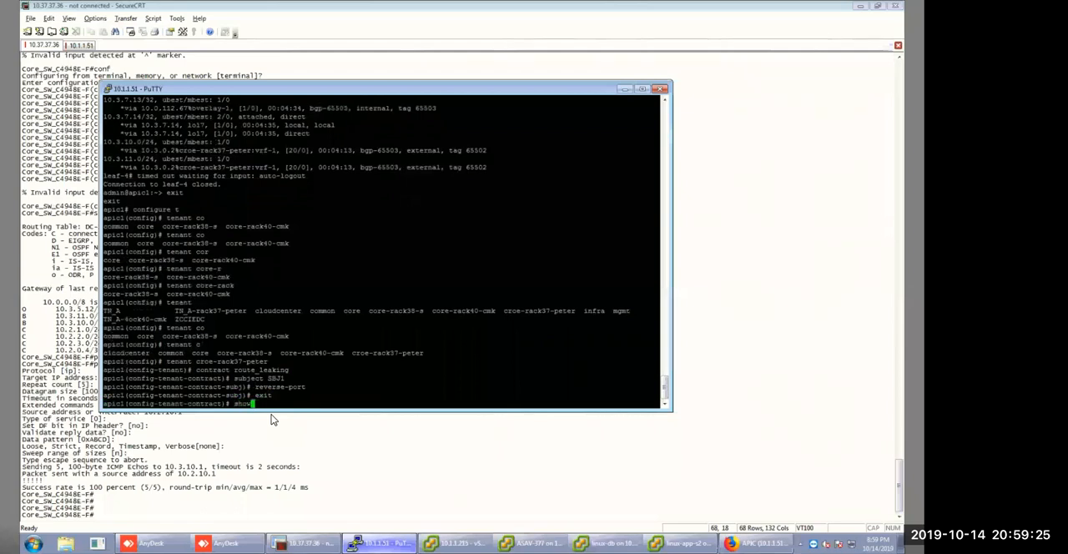
pyautogui.press('BackSpace')
pyautogui.write('ubject SBJ2')
pyautogui.press('Return')
pyautogui.write('reverse-port')
pyautogui.press('Return')
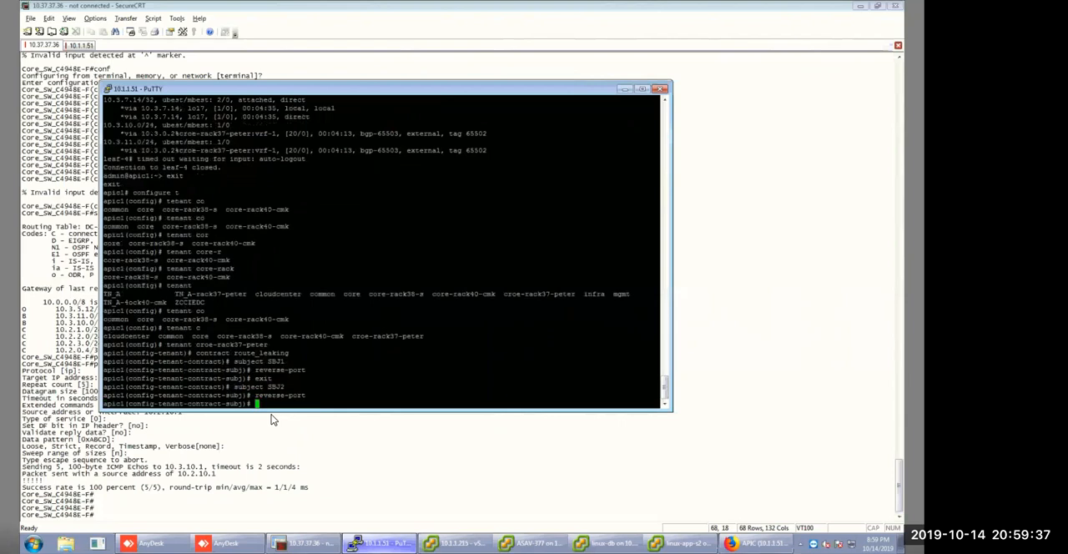
pyautogui.click(276, 447)
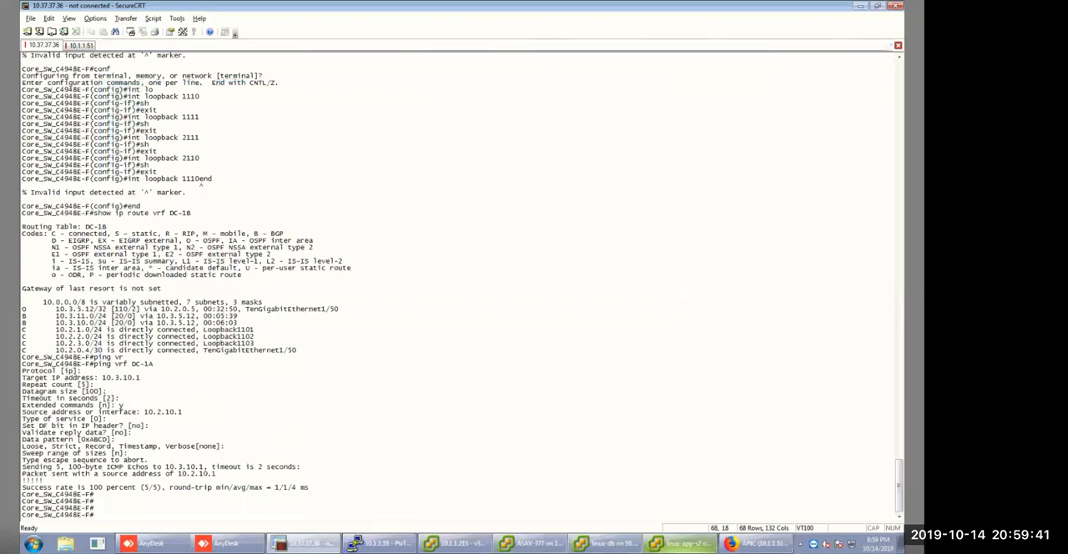
# Switch to the APIC web interface, open the croe-rack37 tenant and expand its App application profile.
pyautogui.click(756, 544)
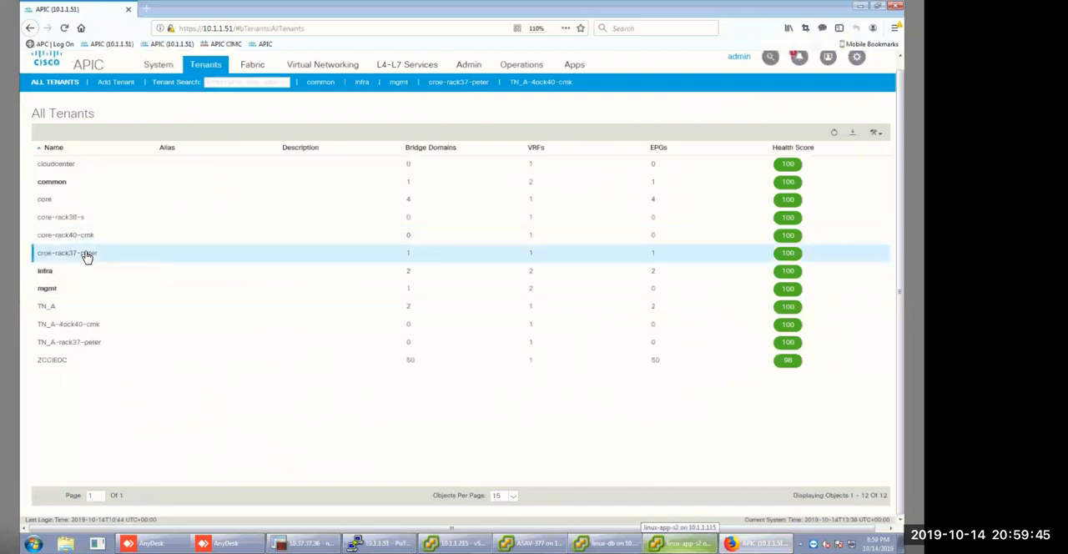
pyautogui.doubleClick(87, 256)
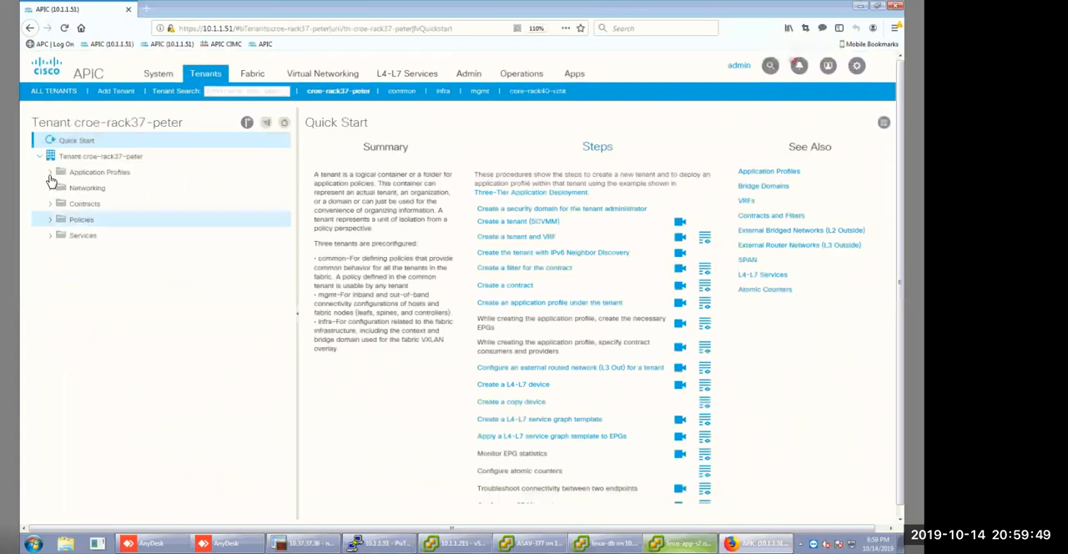
pyautogui.click(51, 176)
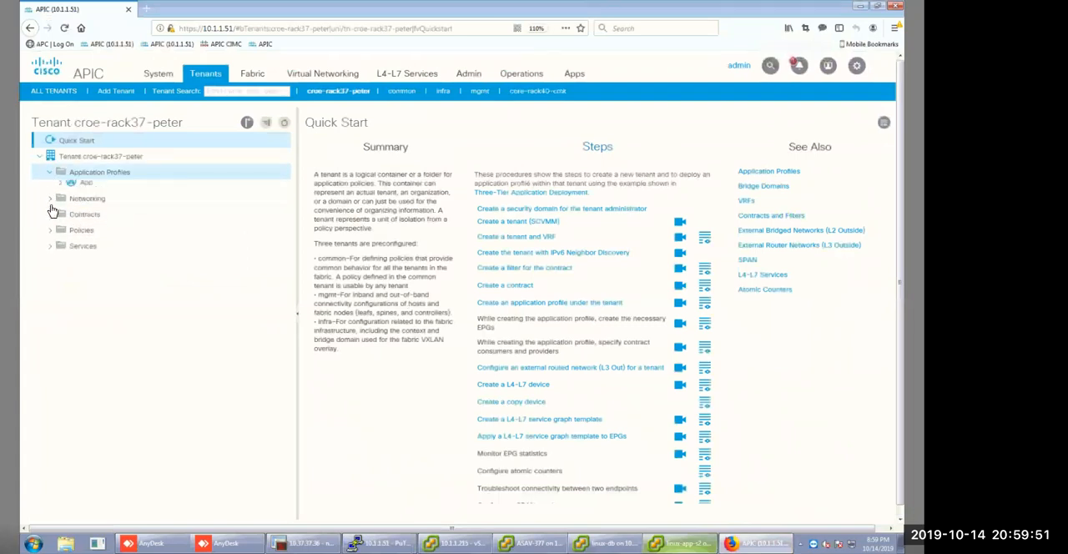
pyautogui.click(59, 192)
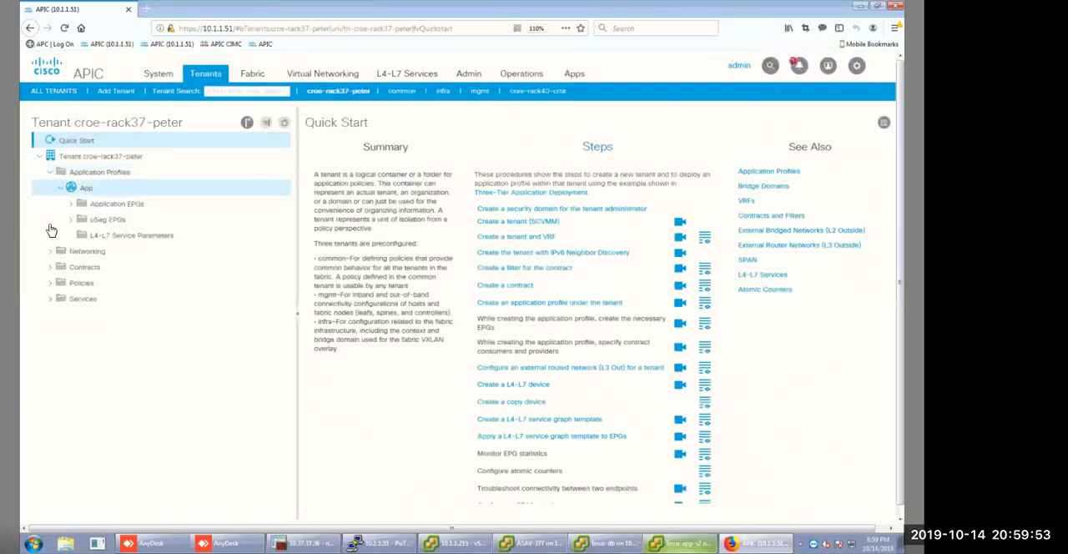
# Open subject SBJ1 of the standard contract route_leaking and check its Reverse Filter Ports setting.
pyautogui.click(49, 268)
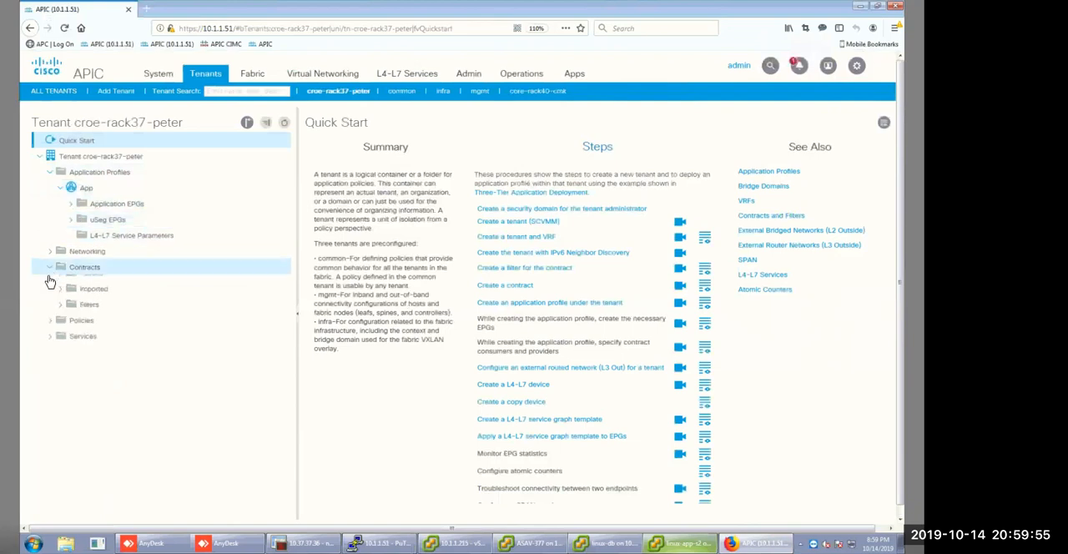
pyautogui.click(61, 284)
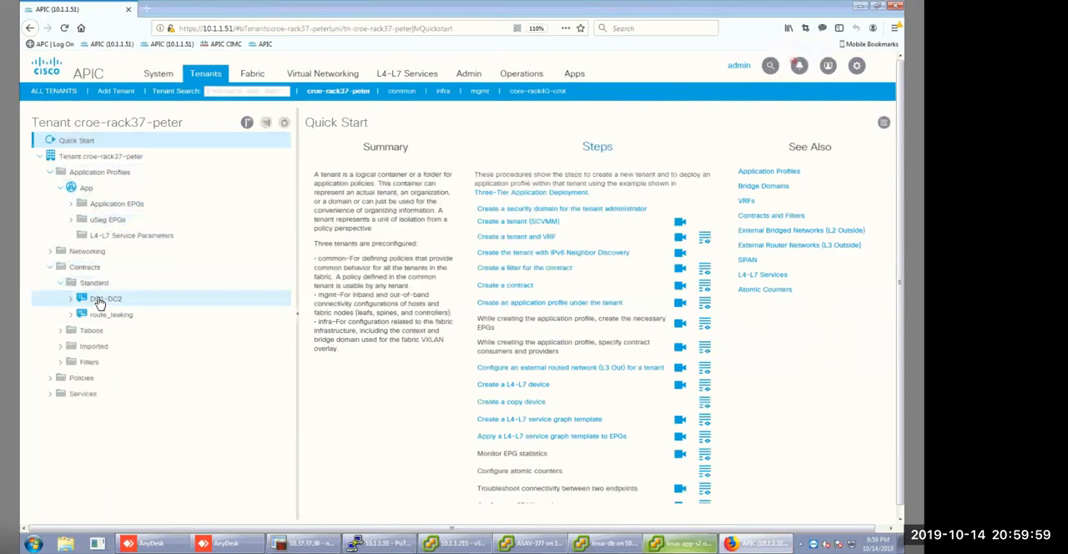
pyautogui.click(71, 318)
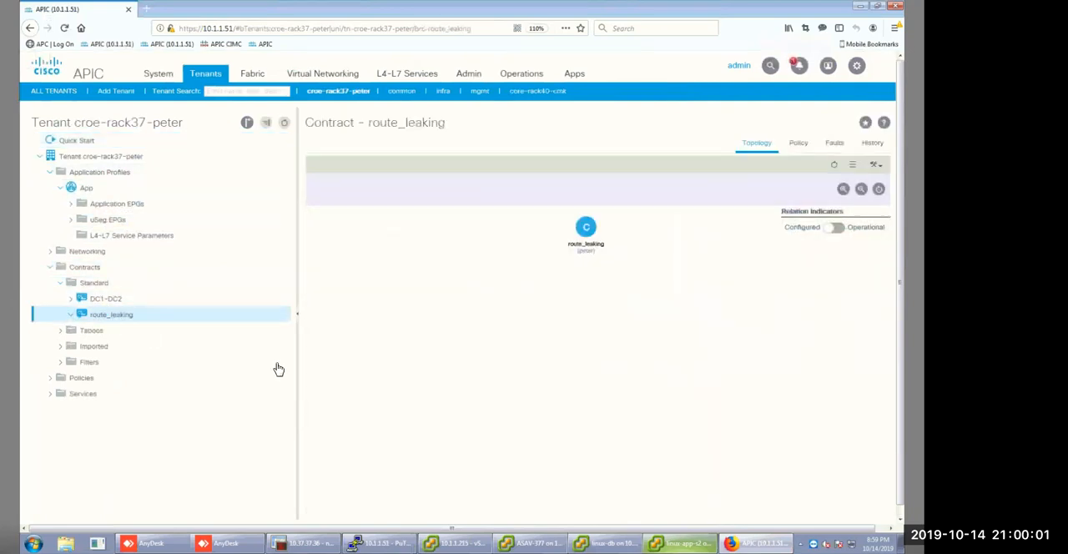
pyautogui.click(115, 335)
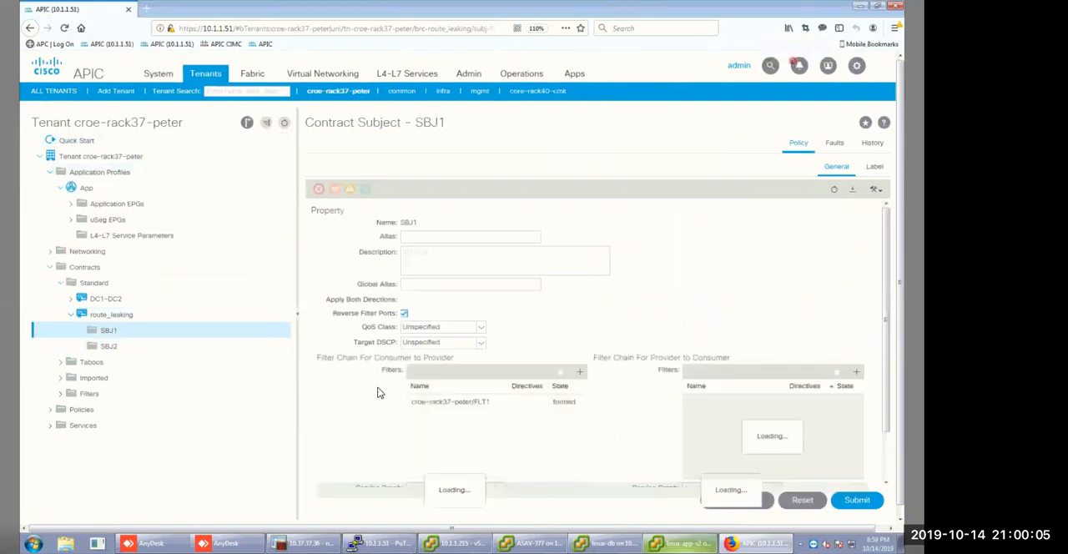
pyautogui.moveTo(375, 314)
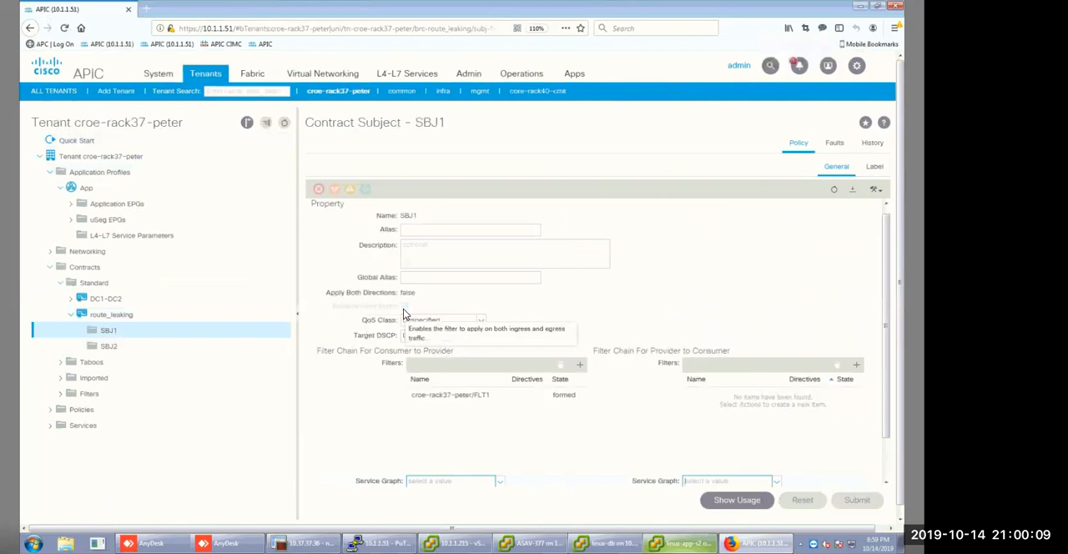
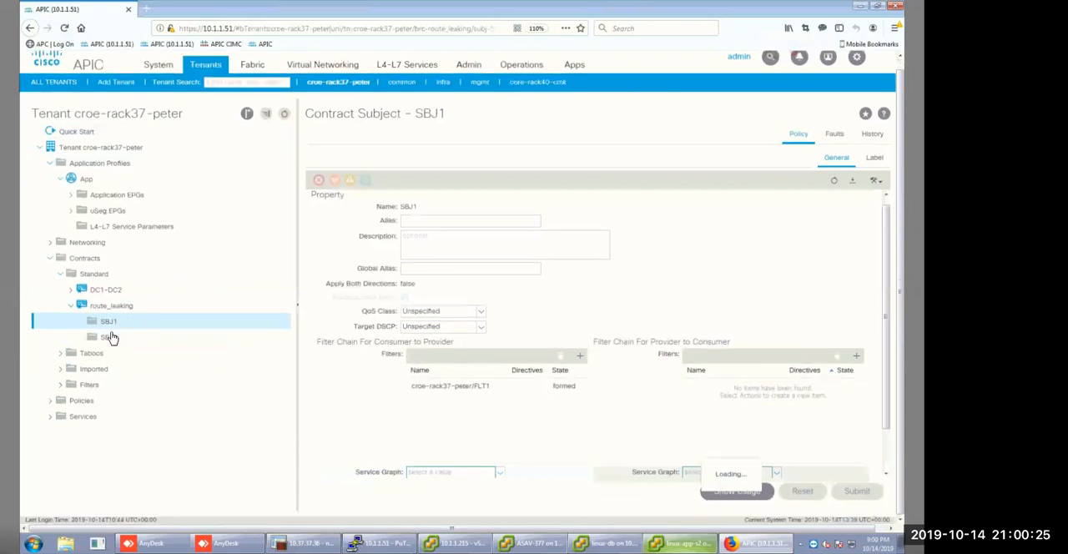
# Check the settings of subject SBJ2 in route_leaking, and view the domains of the backup EPG under the App profile.
pyautogui.click(108, 337)
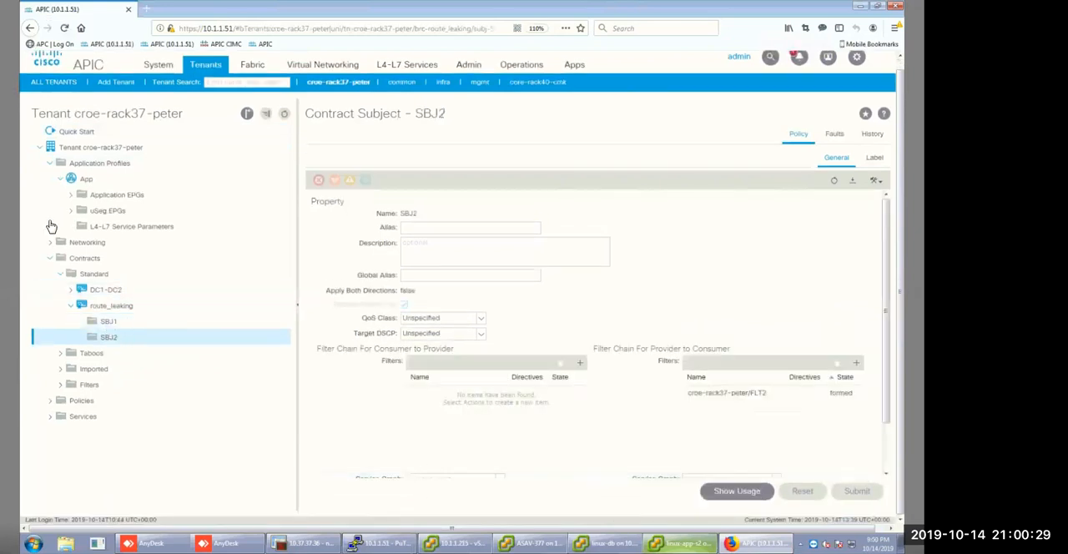
pyautogui.click(71, 197)
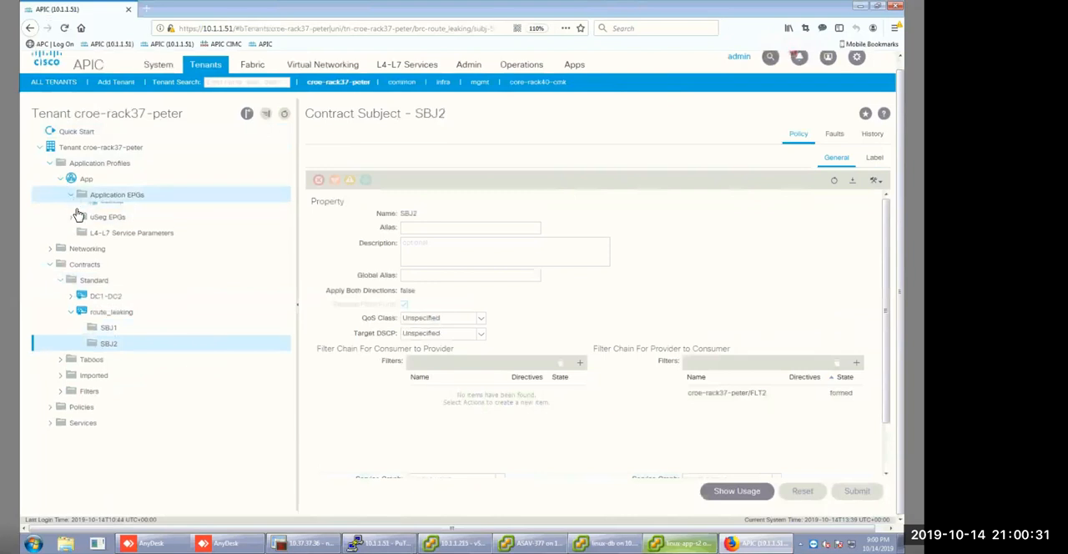
pyautogui.click(81, 210)
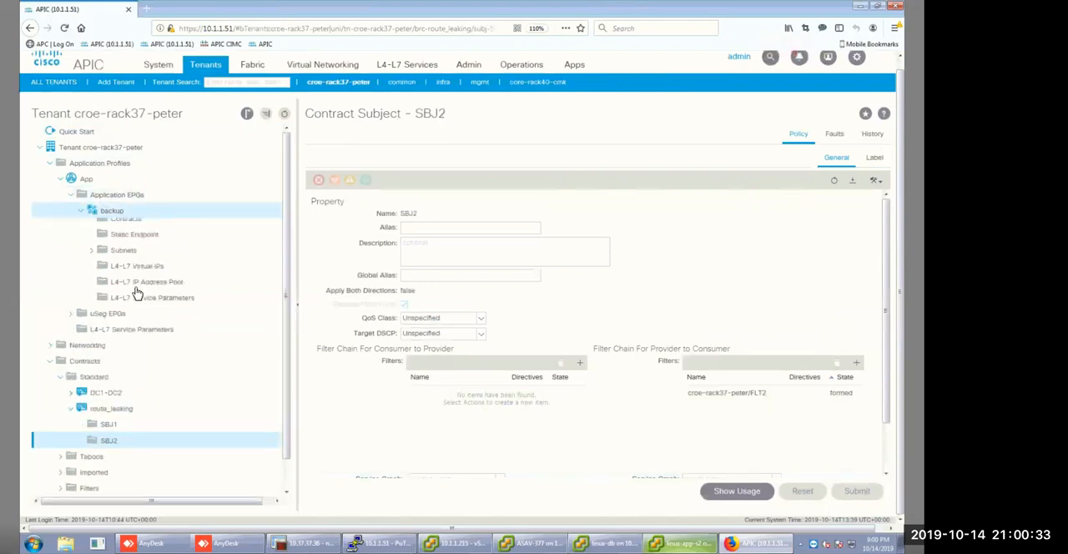
pyautogui.click(127, 234)
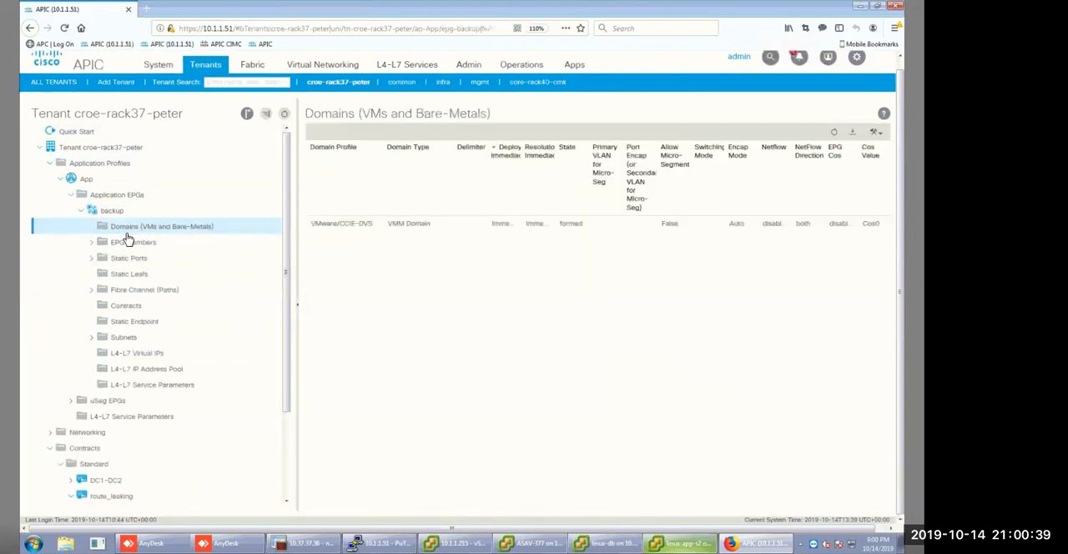
pyautogui.scroll(-2, 125, 240)
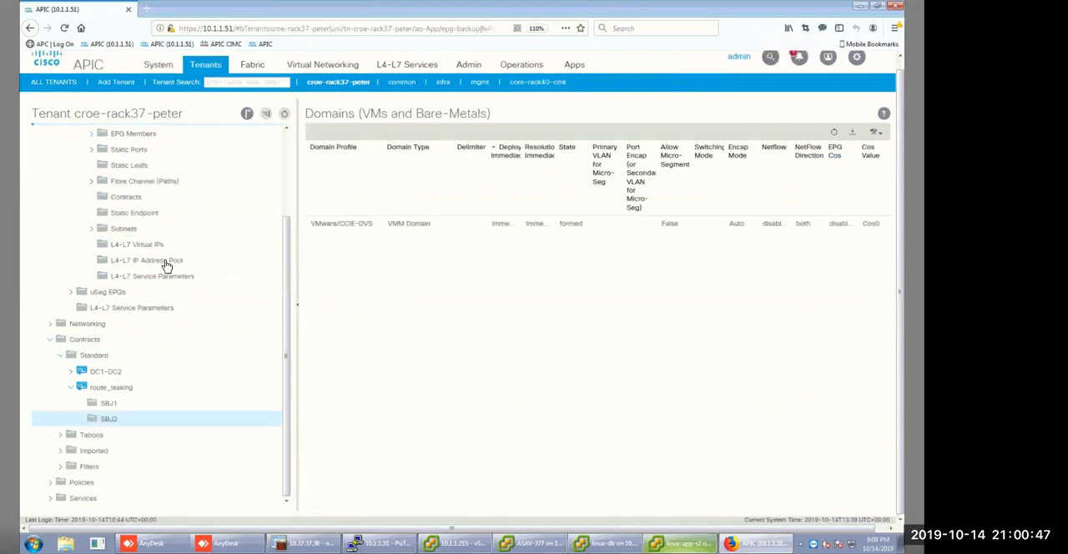
pyautogui.scroll(1, 167, 265)
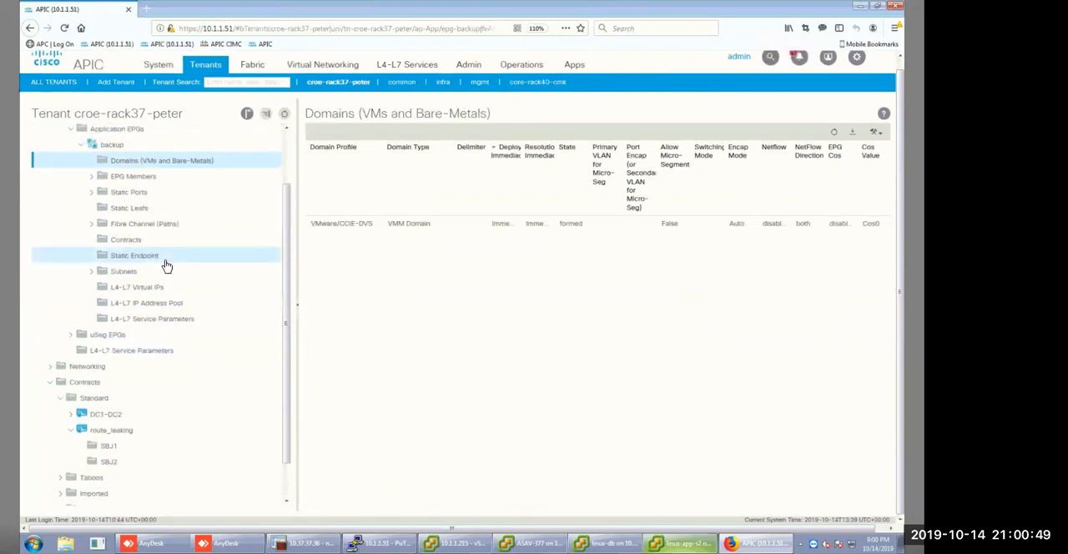
# Start a contract export from the tenant's standard contracts and name the exported contract route_leaking_A.
pyautogui.click(121, 436)
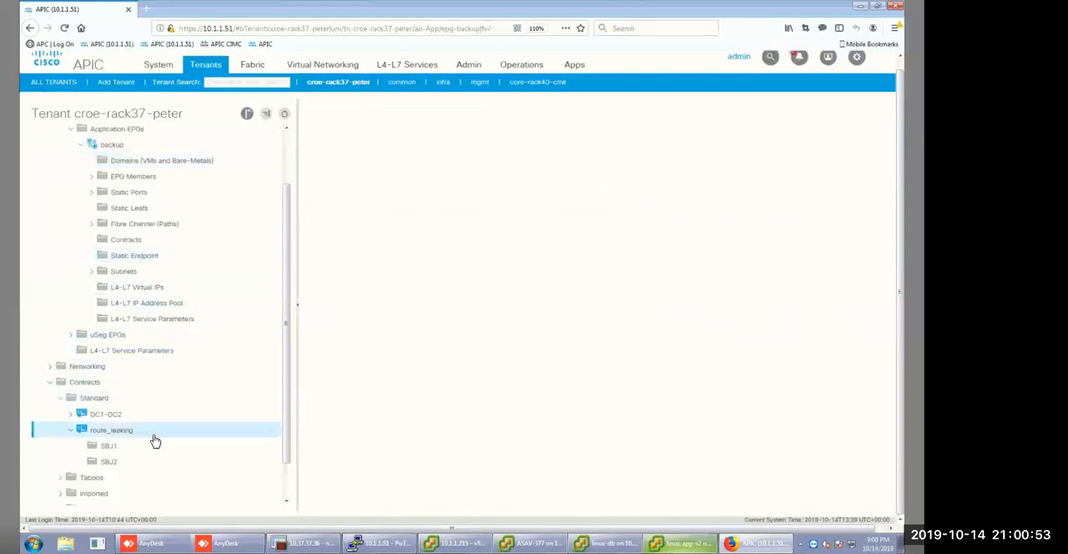
pyautogui.rightClick(109, 415)
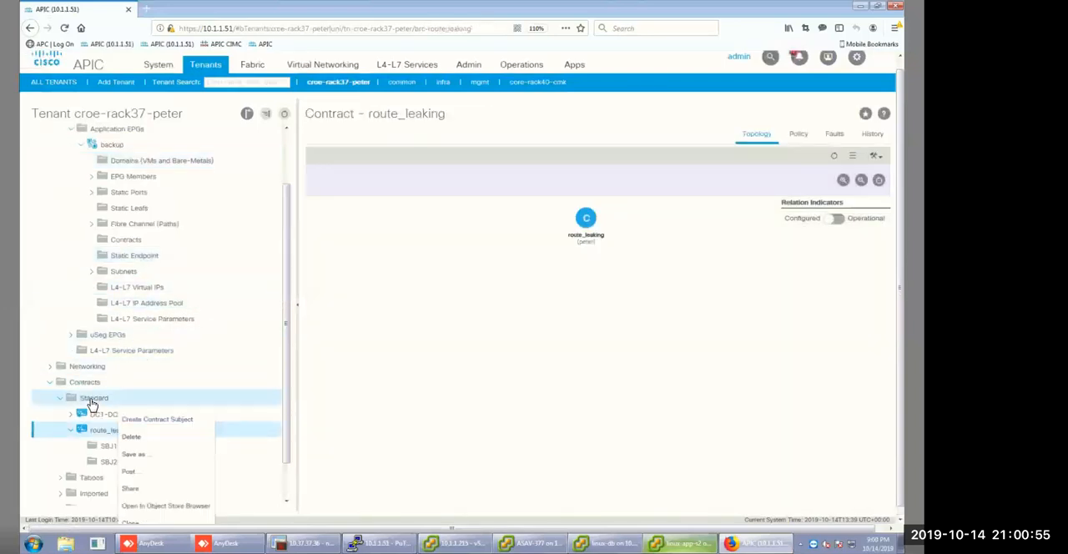
pyautogui.click(92, 399)
pyautogui.rightClick(92, 399)
pyautogui.click(125, 425)
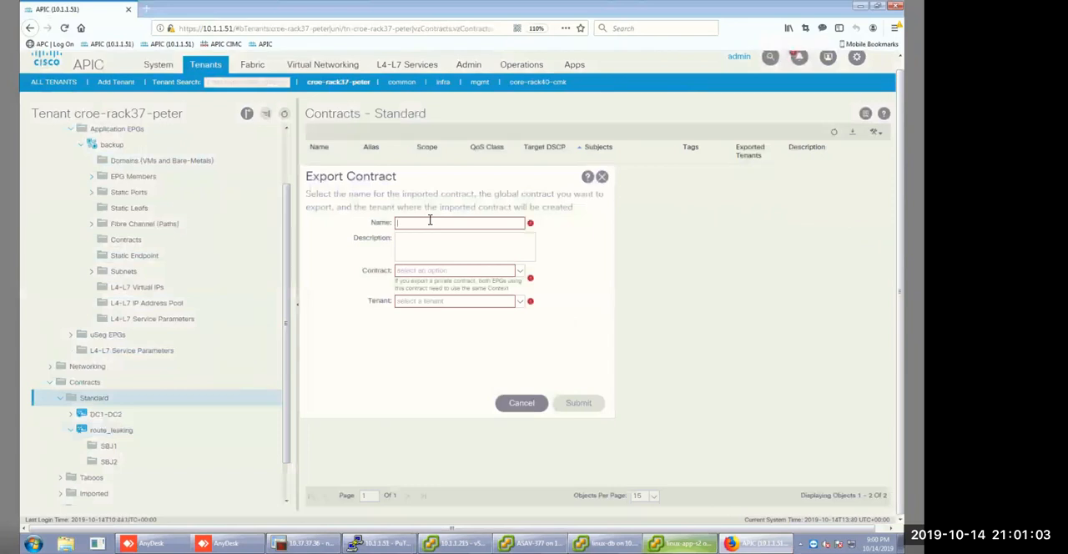
pyautogui.click(430, 219)
pyautogui.write('r')
pyautogui.press('BackSpace')
pyautogui.press('BackSpace')
pyautogui.press('BackSpace')
pyautogui.press('BackSpace')
pyautogui.write('oute_leaking_A')
# Choose route_leaking as the contract to export and the TN_A-rack37 tenant as its destination, and submit the export.
pyautogui.click(518, 272)
pyautogui.click(426, 332)
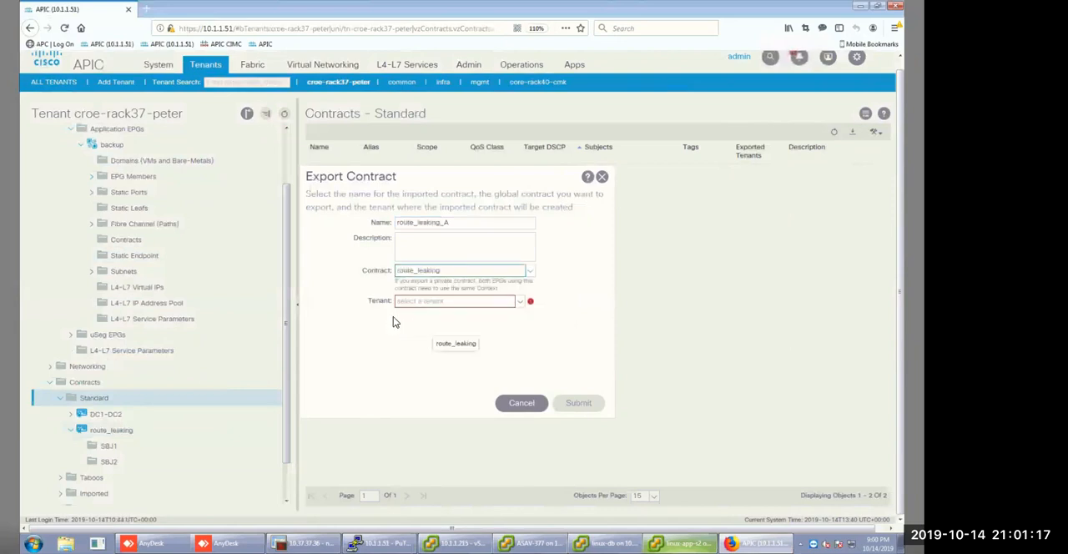
pyautogui.click(417, 302)
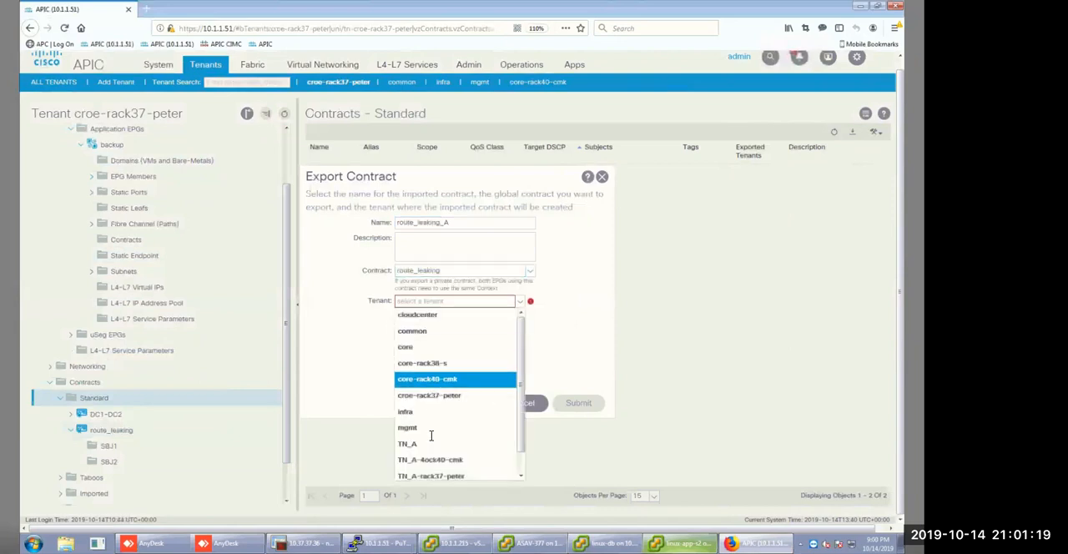
pyautogui.click(433, 476)
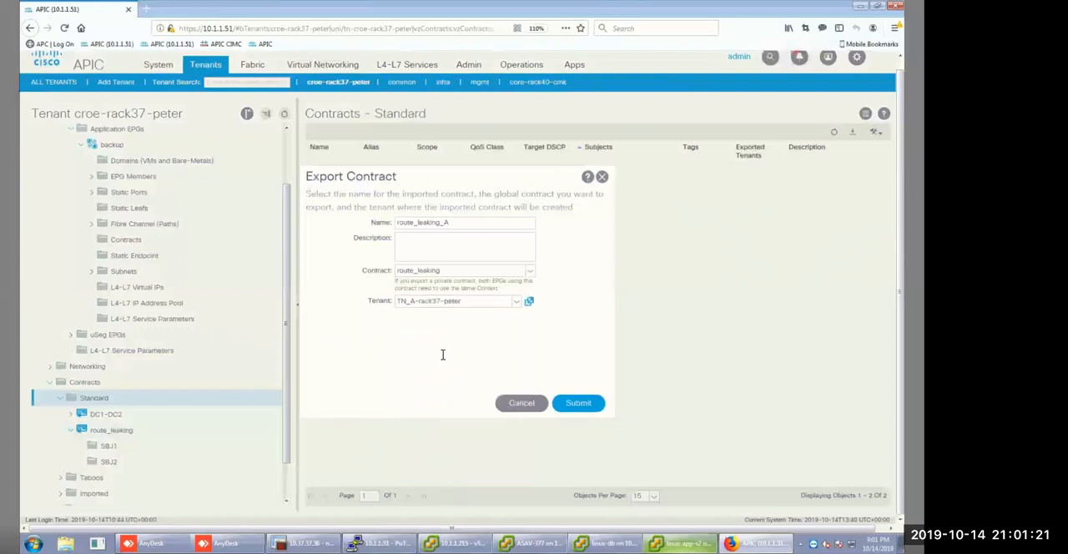
pyautogui.click(578, 407)
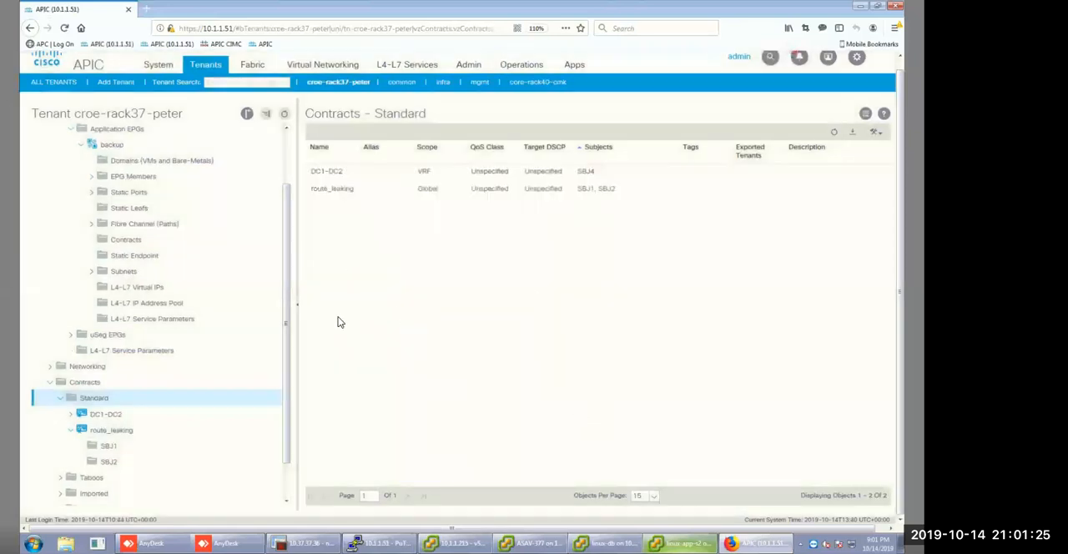
# Add route_leaking as a provided contract on the backup EPG.
pyautogui.scroll(3, 132, 414)
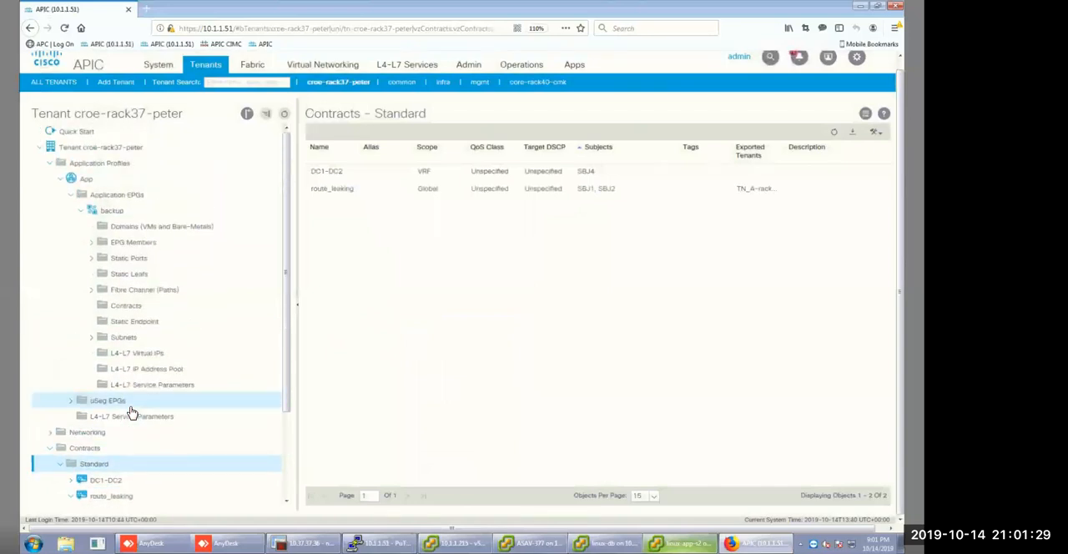
pyautogui.click(132, 311)
pyautogui.rightClick(132, 312)
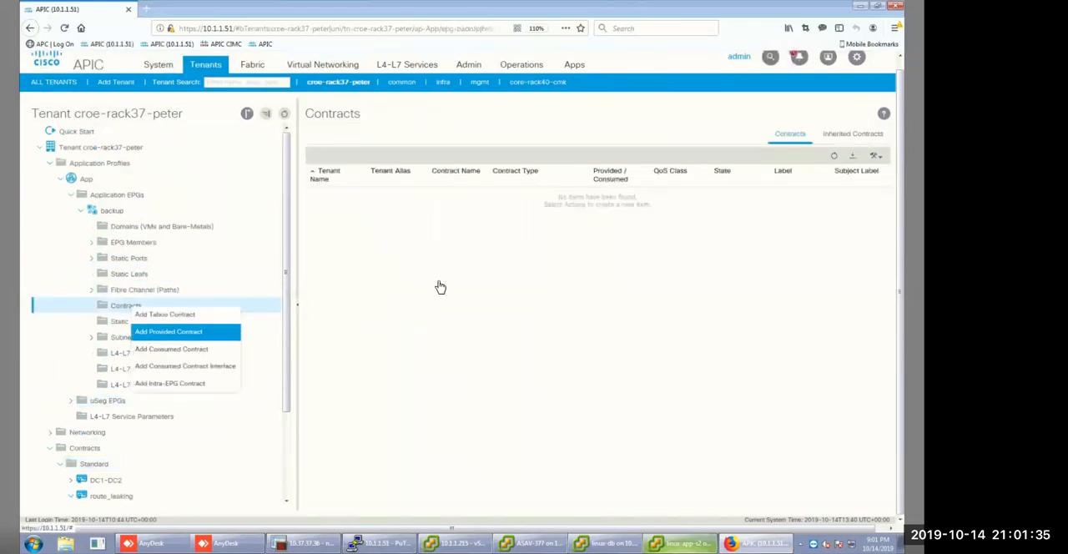
pyautogui.press('Return')
pyautogui.click(506, 257)
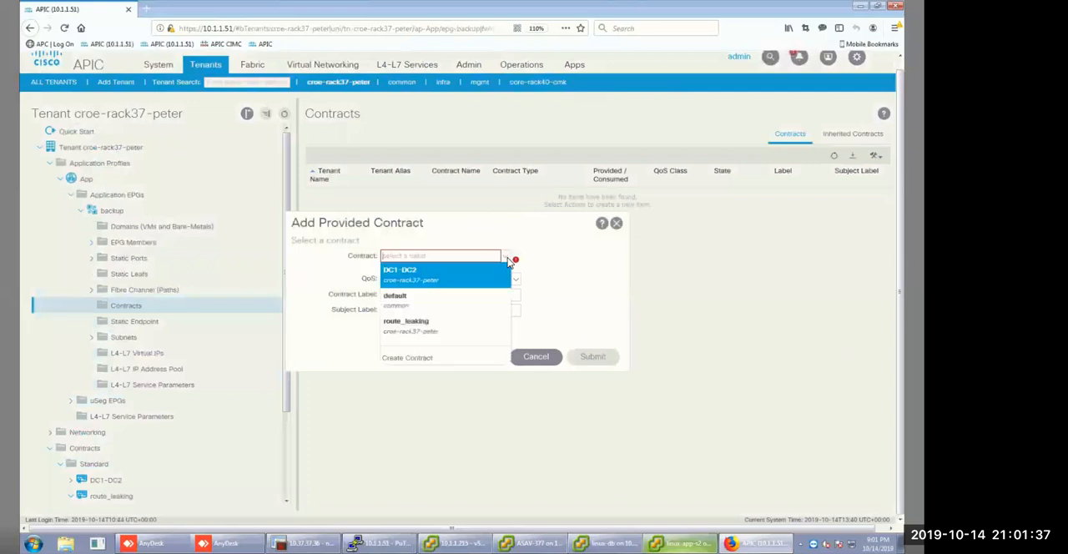
pyautogui.click(445, 324)
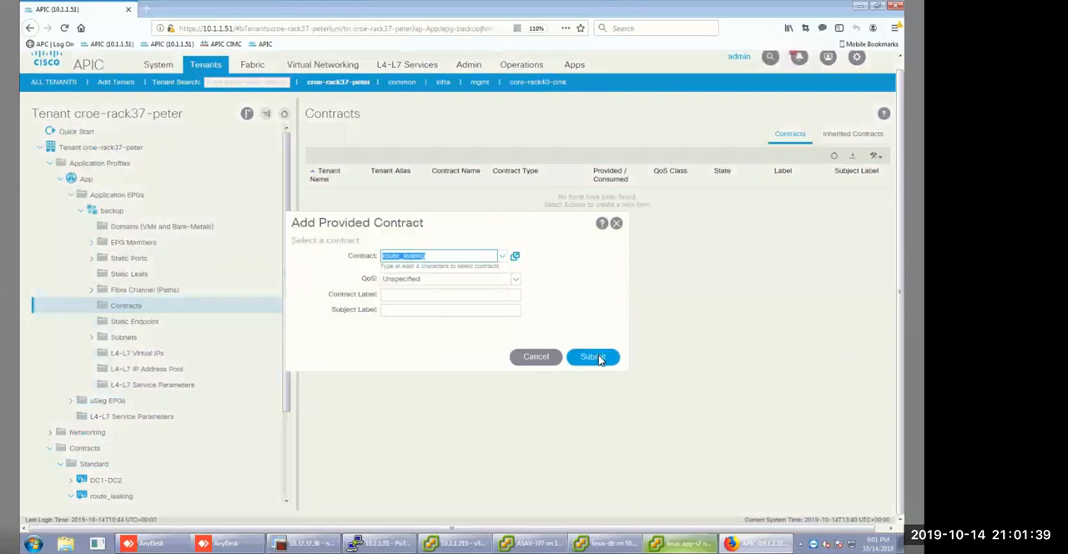
pyautogui.click(593, 357)
# Create a subnet on the backup EPG with default gateway 172.16.1.1/28, scoped as Shared between VRFs instead of Private to VRF.
pyautogui.click(122, 339)
pyautogui.rightClick(122, 339)
pyautogui.press('Return')
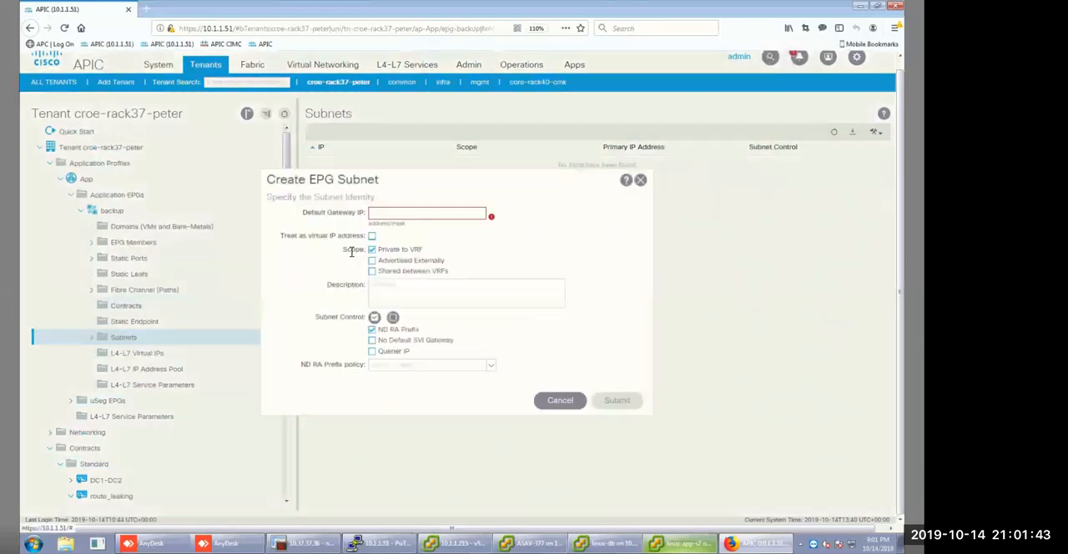
pyautogui.click(386, 214)
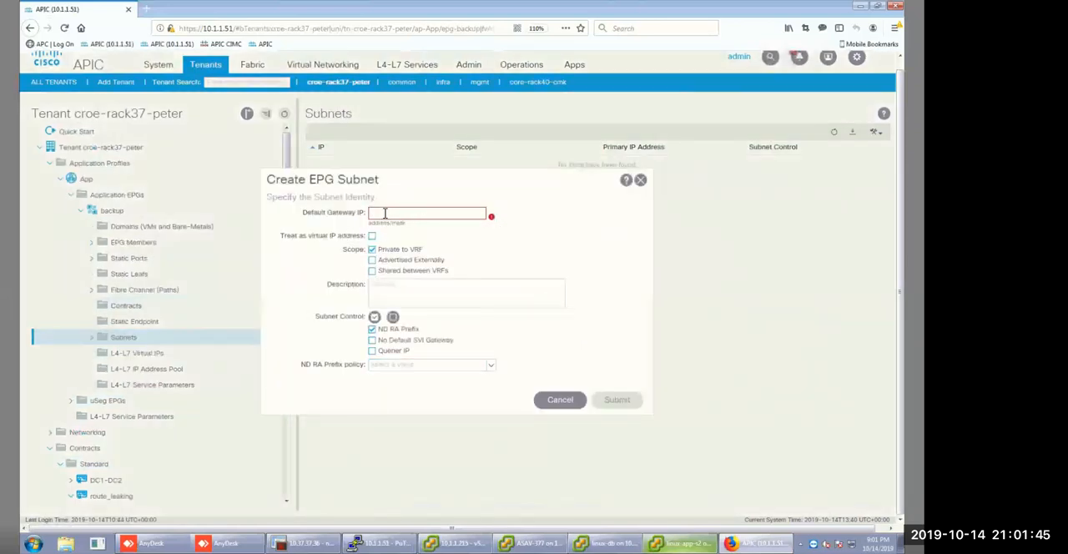
pyautogui.write('172.16.1.1/2')
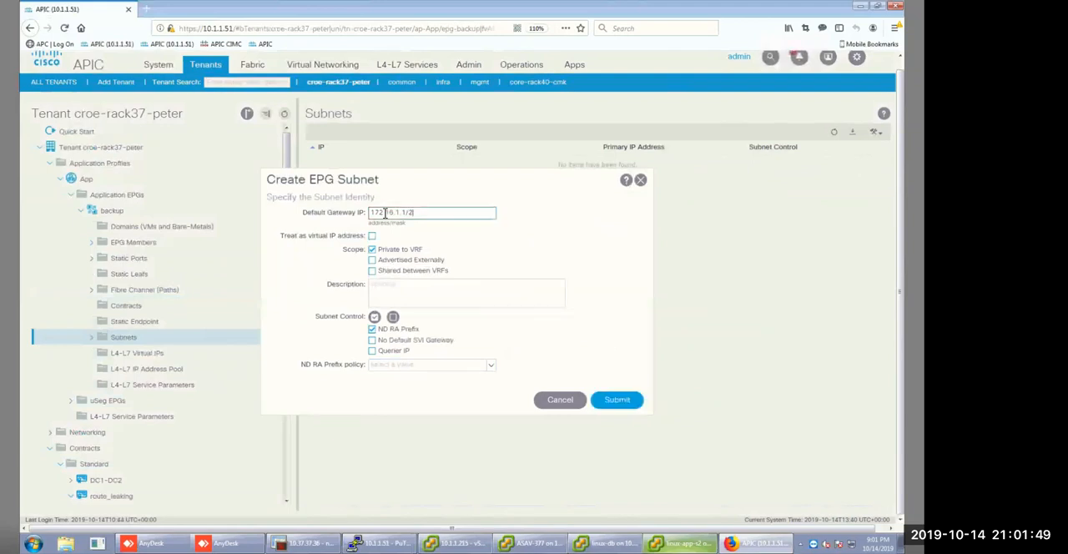
pyautogui.write('8')
pyautogui.click(372, 271)
pyautogui.click(373, 250)
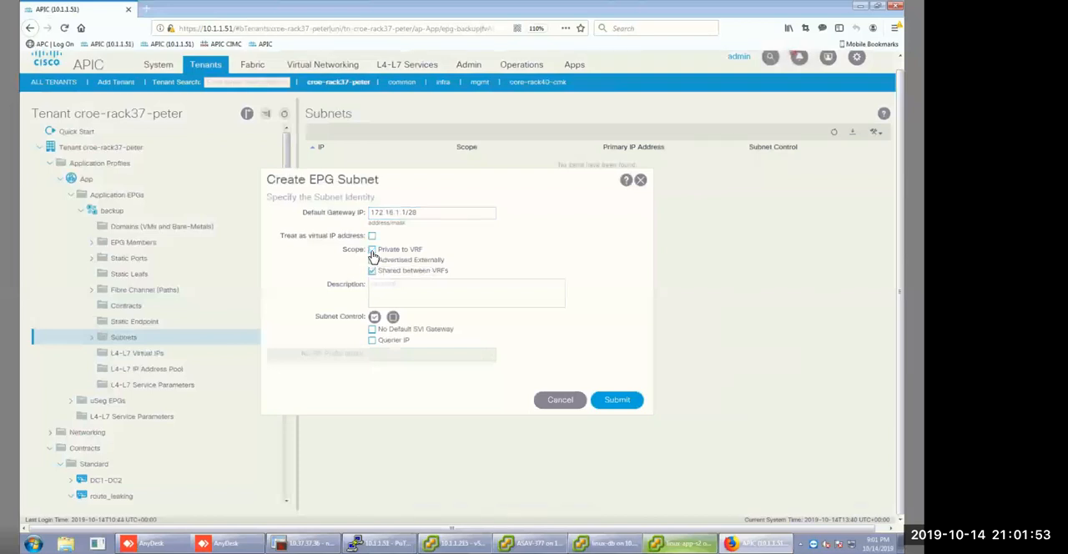
pyautogui.click(618, 402)
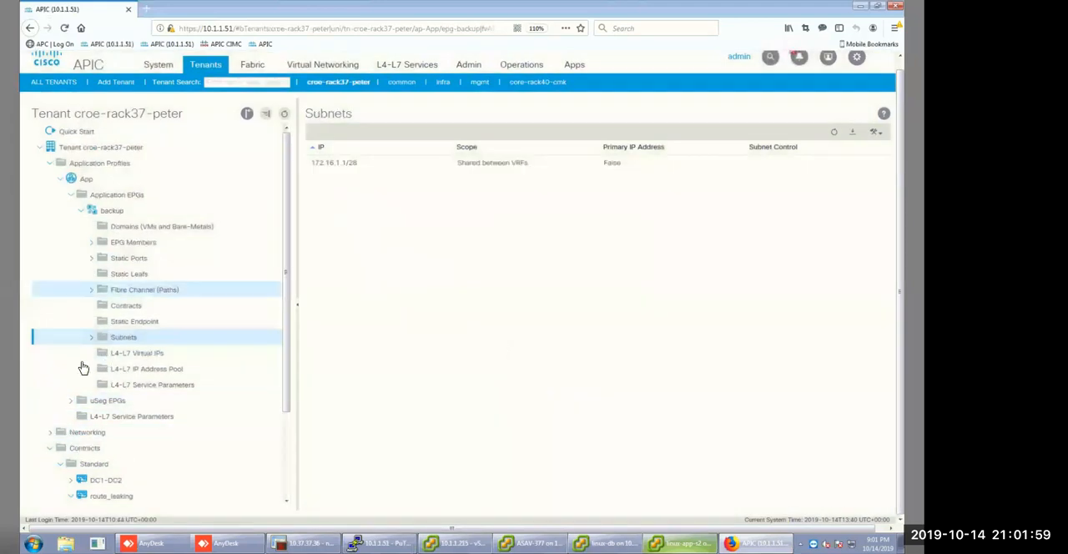
# Open the L3 configuration of bridge domain bd-1 and examine its subnet and the actions available for it.
pyautogui.click(50, 434)
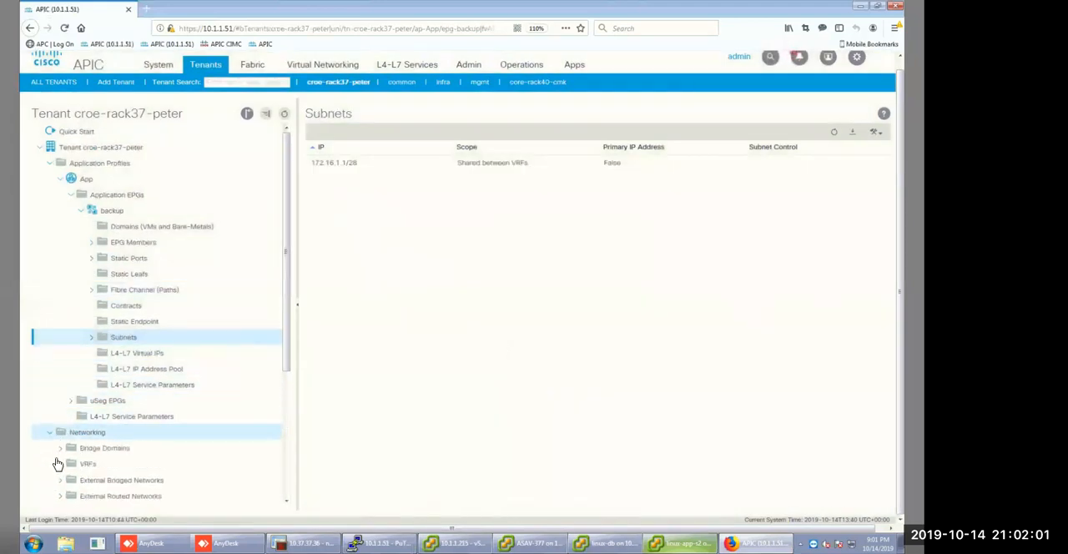
pyautogui.click(61, 451)
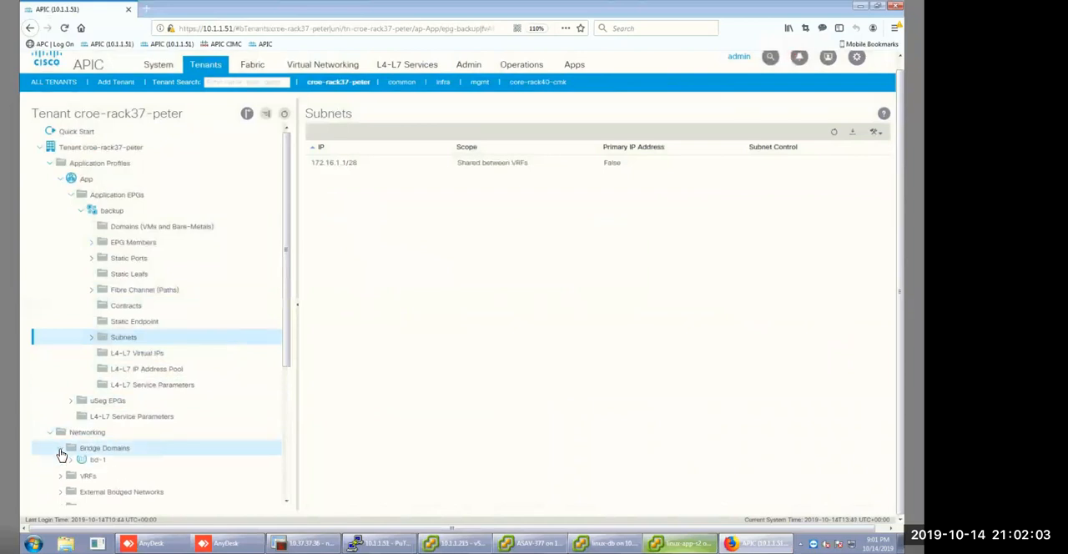
pyautogui.click(88, 465)
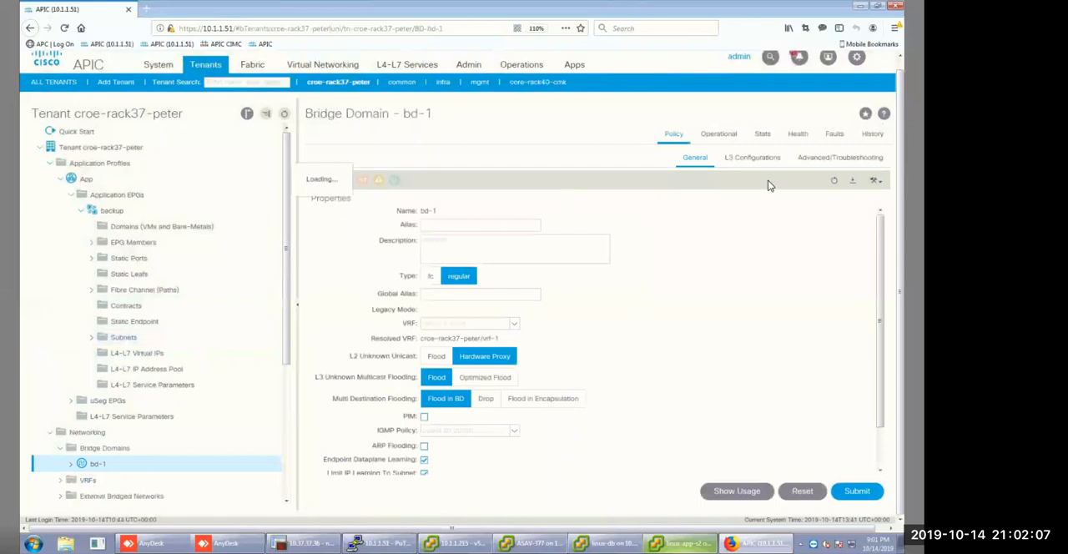
pyautogui.click(755, 159)
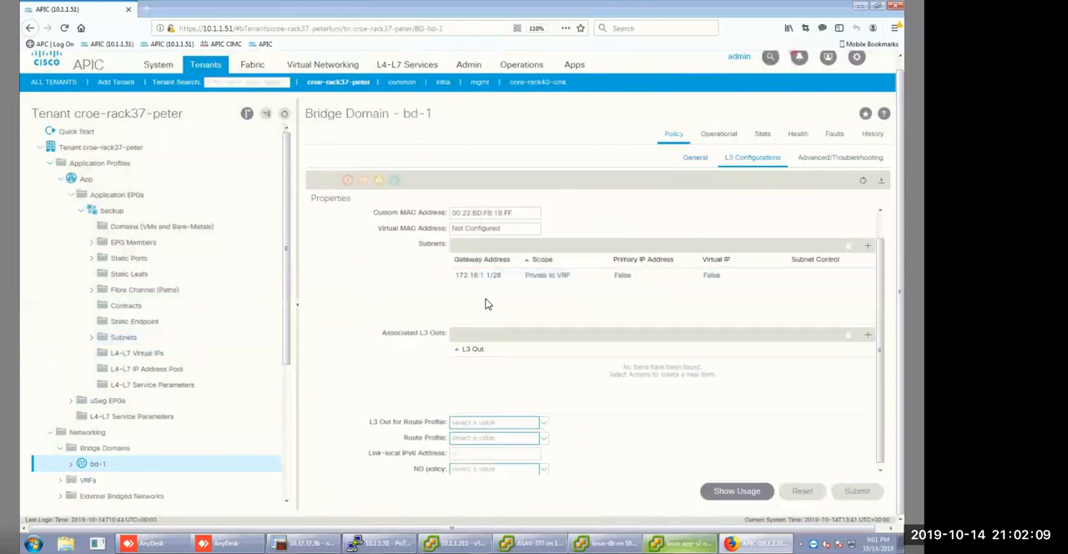
pyautogui.click(511, 275)
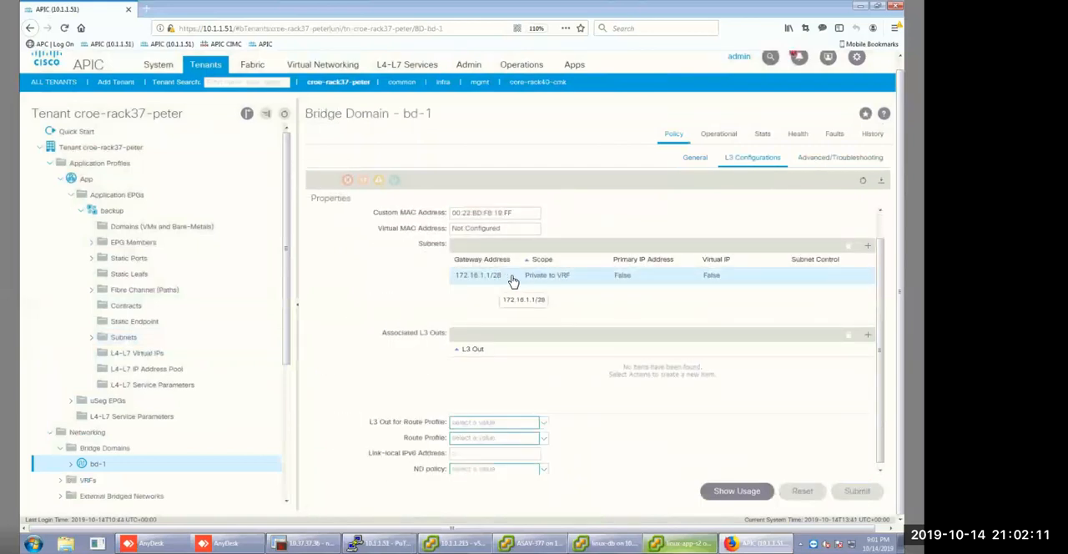
pyautogui.rightClick(512, 279)
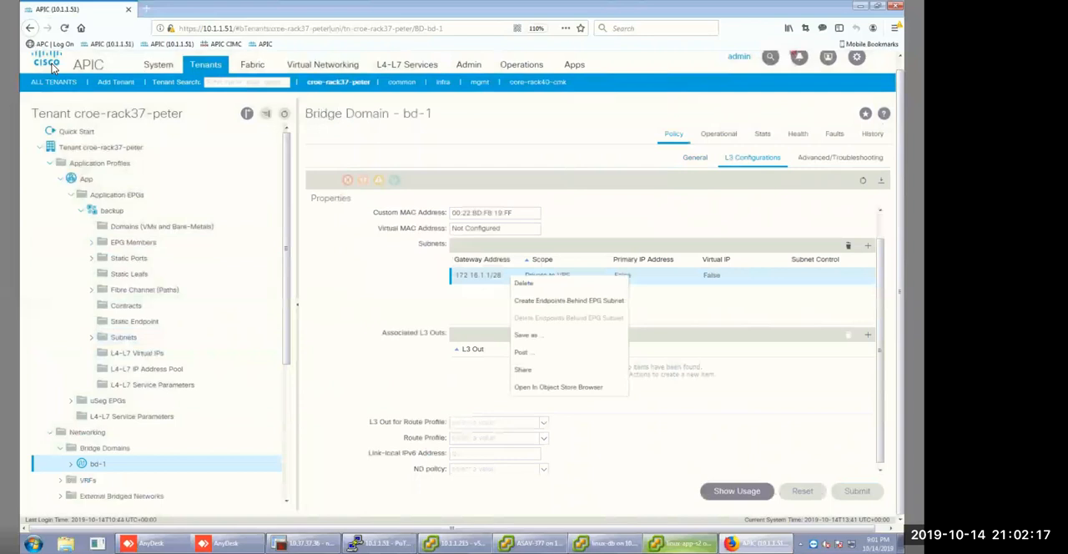
# Go back to the list of all tenants and open the TN_A-rack37 tenant.
pyautogui.click(63, 104)
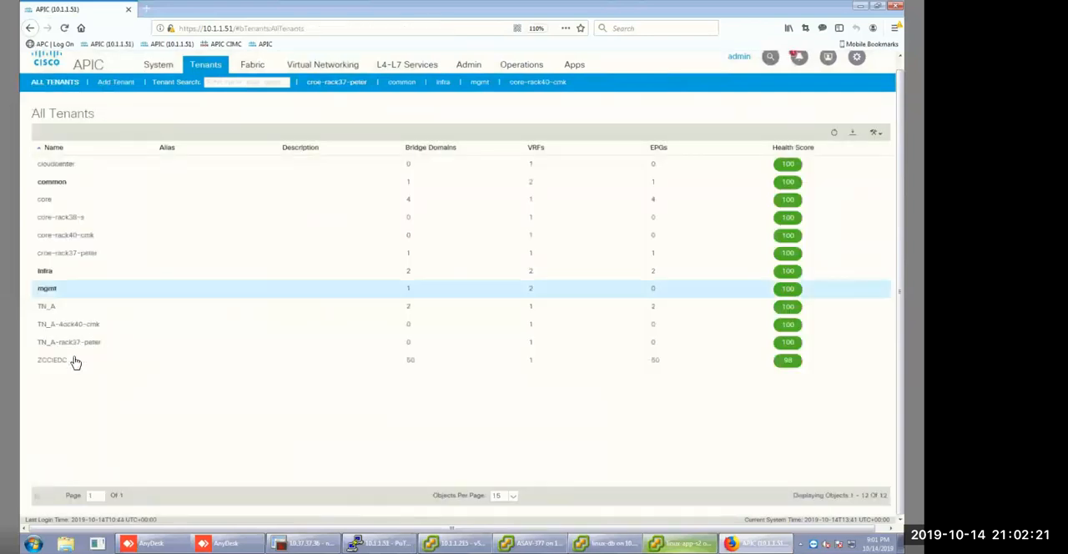
pyautogui.click(74, 345)
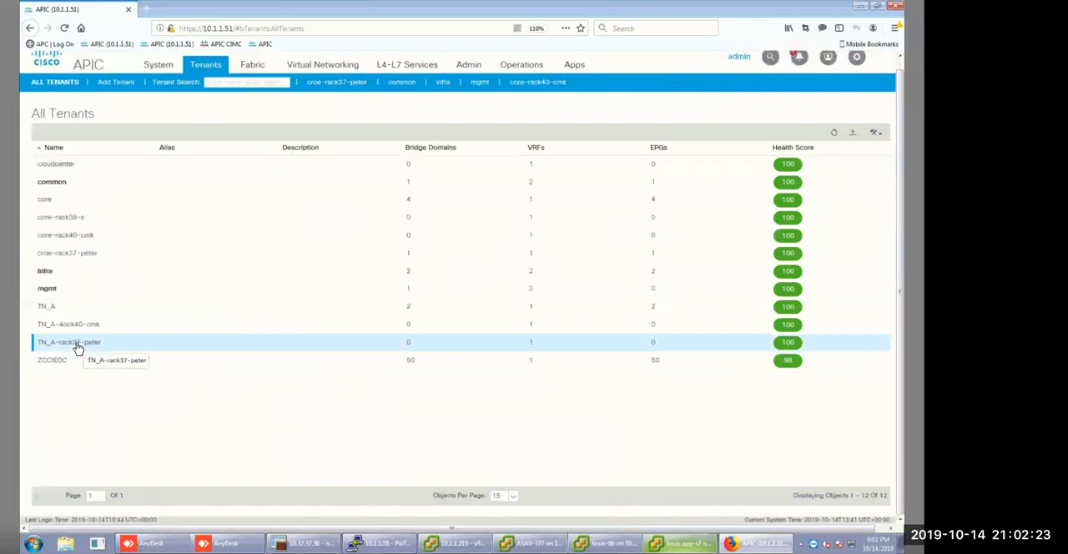
pyautogui.doubleClick(138, 342)
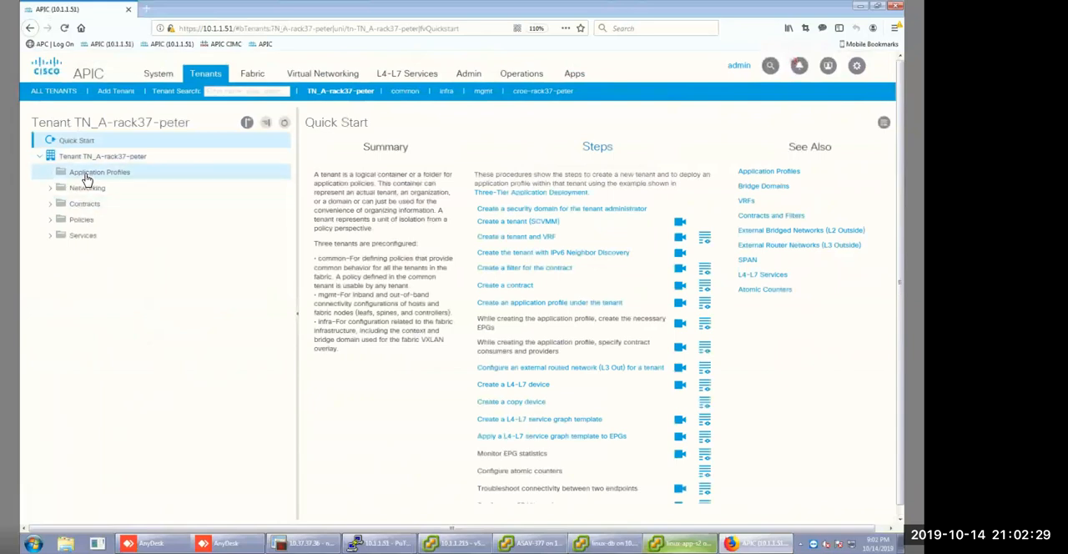
# Start a new application profile named App_A in the TN_A-rack37 tenant.
pyautogui.rightClick(92, 180)
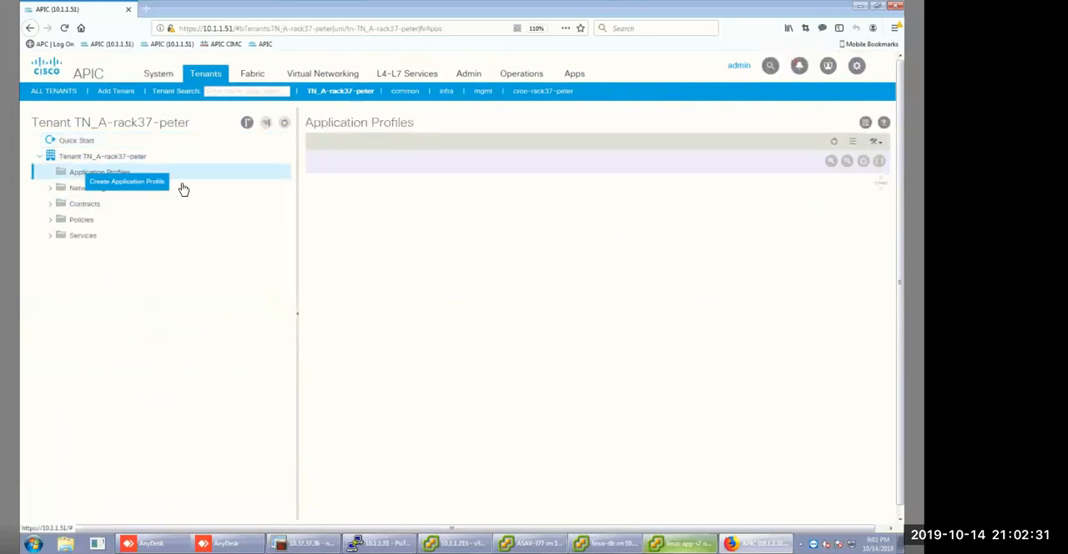
pyautogui.click(171, 185)
pyautogui.click(338, 156)
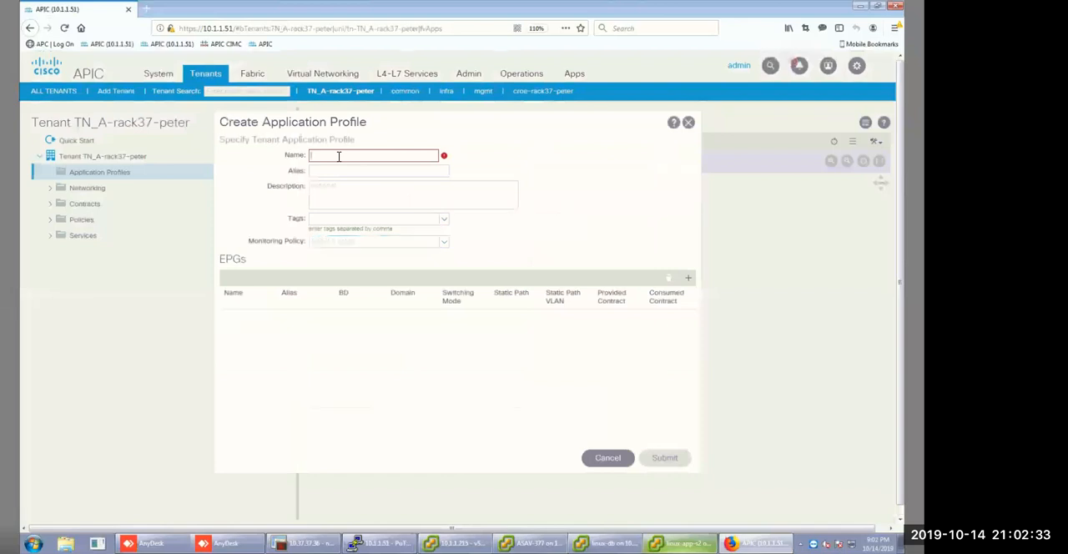
pyautogui.write('App_A')
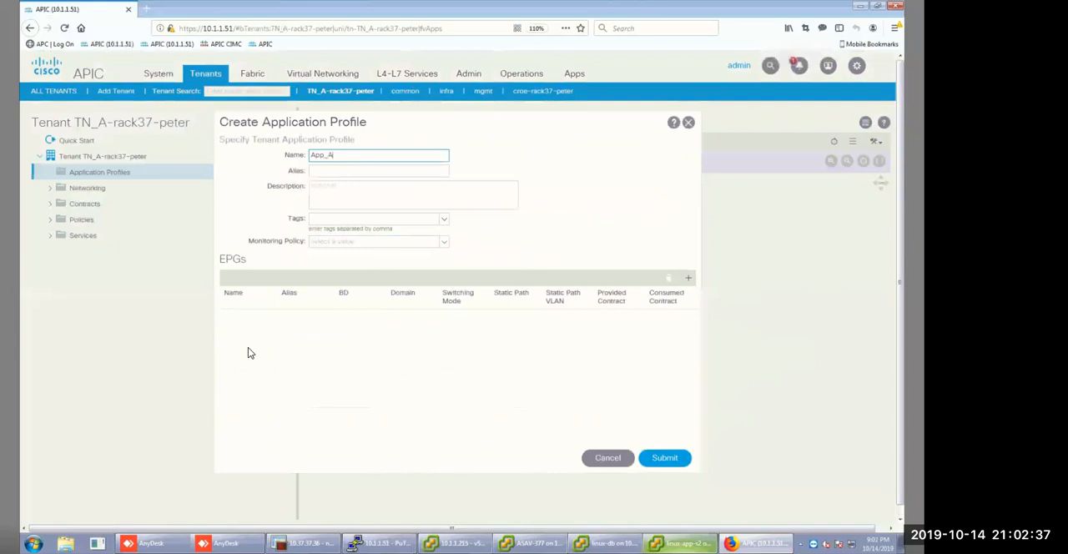
pyautogui.click(248, 347)
# Add an EPG named EPG_A to the new application profile.
pyautogui.click(687, 277)
pyautogui.click(249, 323)
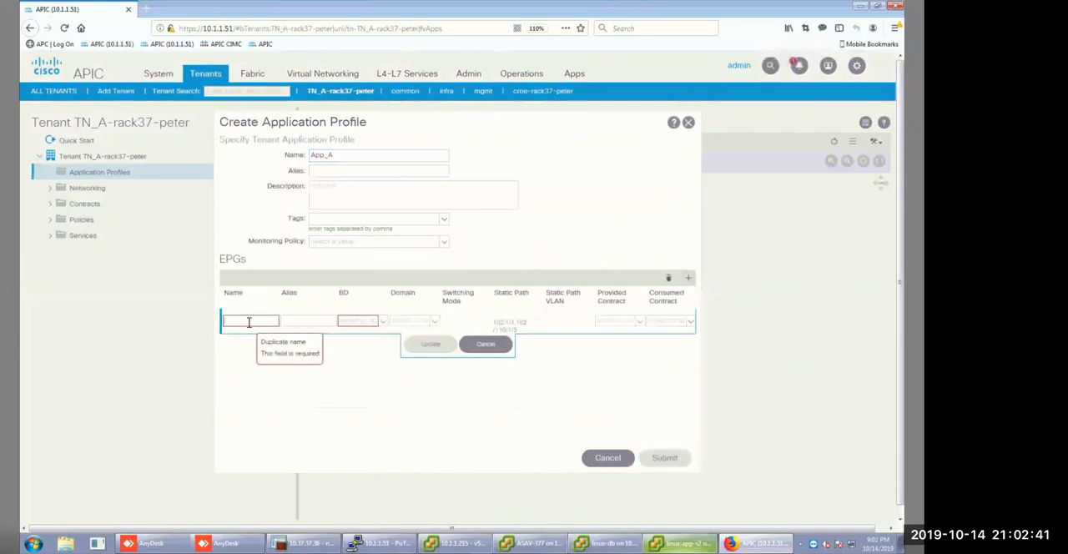
pyautogui.write('A_EPG_')
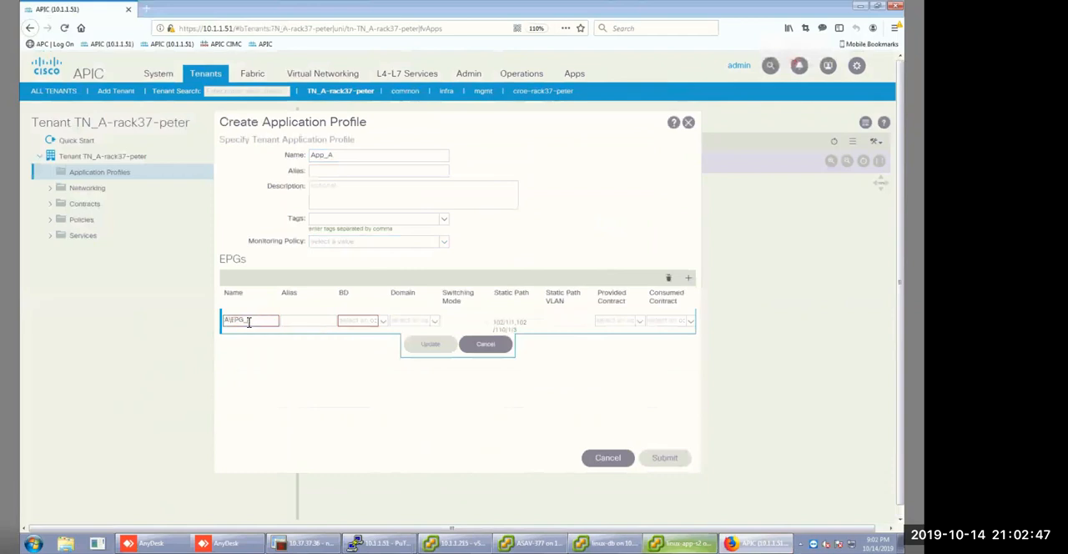
pyautogui.press('BackSpace')
pyautogui.press('BackSpace')
pyautogui.press('BackSpace')
pyautogui.press('BackSpace')
pyautogui.press('BackSpace')
pyautogui.press('BackSpace')
pyautogui.write('BPG_A')
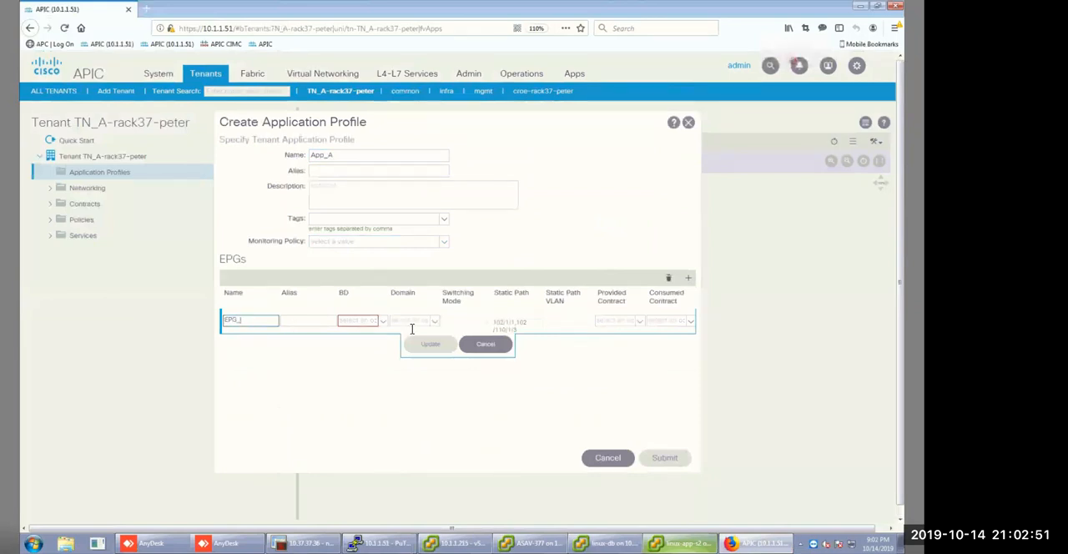
# Create a bridge domain named BD-A for EPG_A, assign it to VRF vrf-a, and continue to its L3 configuration.
pyautogui.click(381, 324)
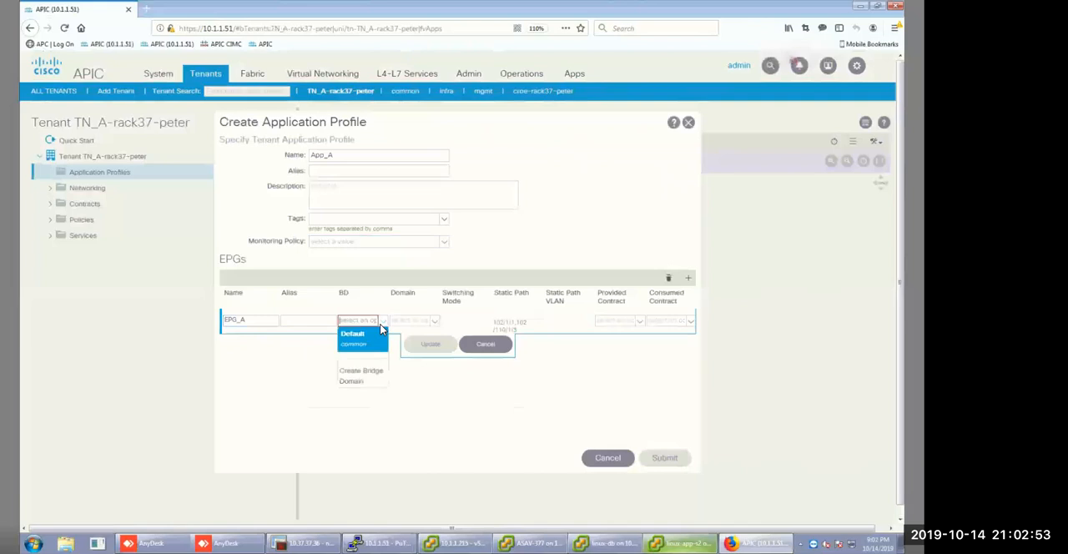
pyautogui.click(363, 377)
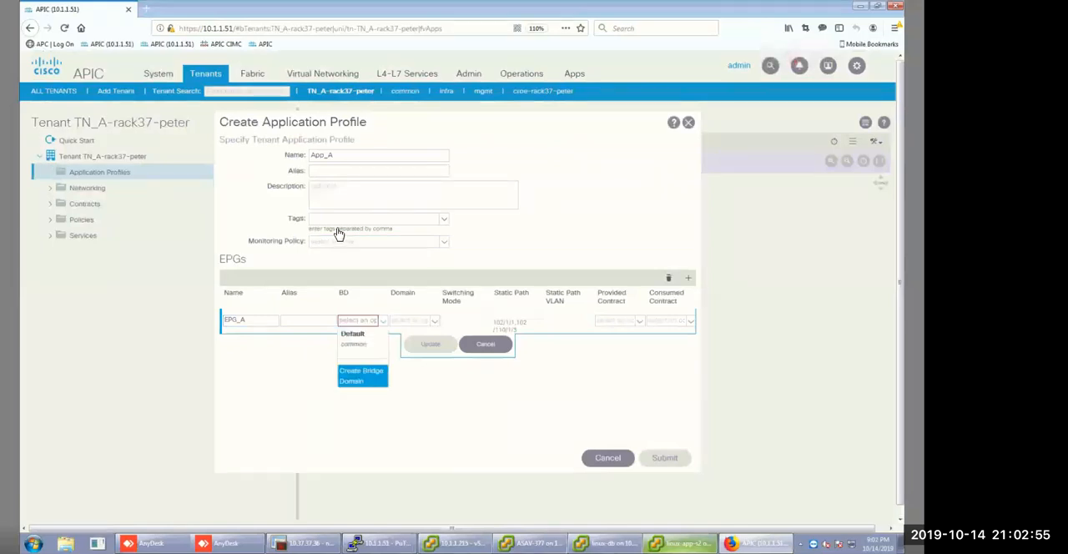
pyautogui.click(301, 162)
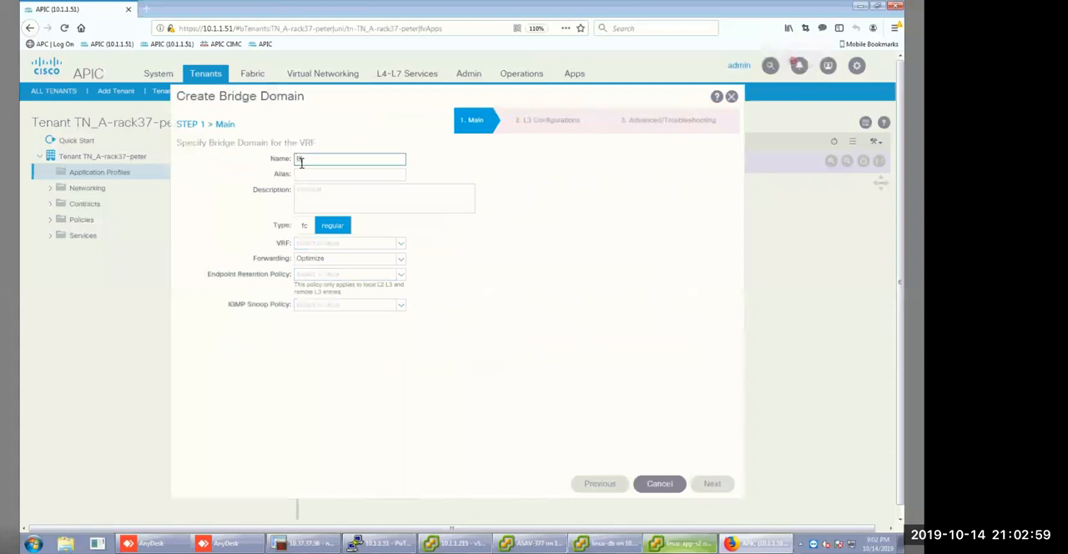
pyautogui.write('BD-A')
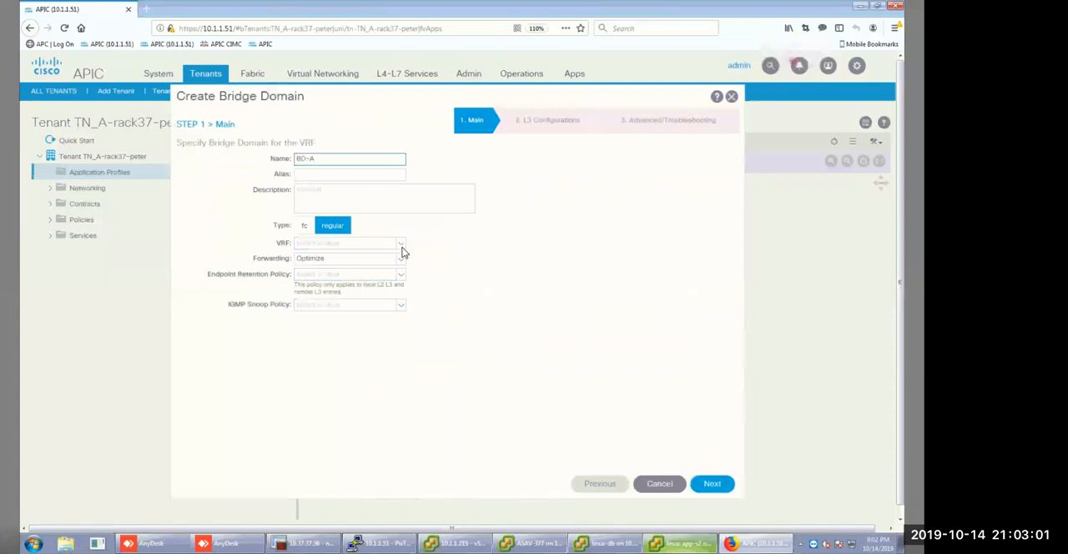
pyautogui.click(401, 246)
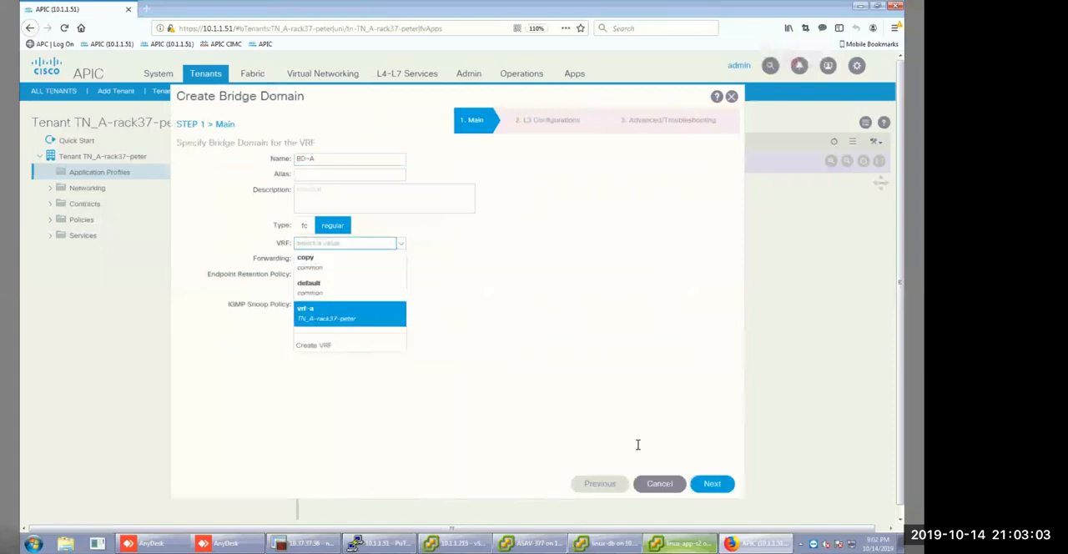
pyautogui.press('Return')
pyautogui.click(712, 484)
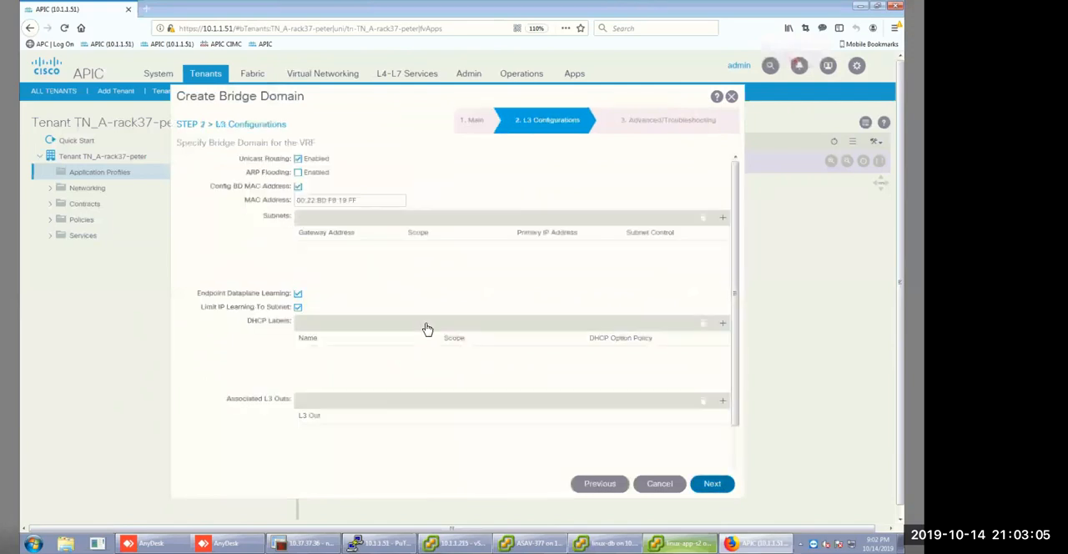
# Add subnet gateway 192.168.3.1/24 to BD-A, scoped as Shared between VRFs instead of Private to VRF, and finish the bridge domain.
pyautogui.click(723, 217)
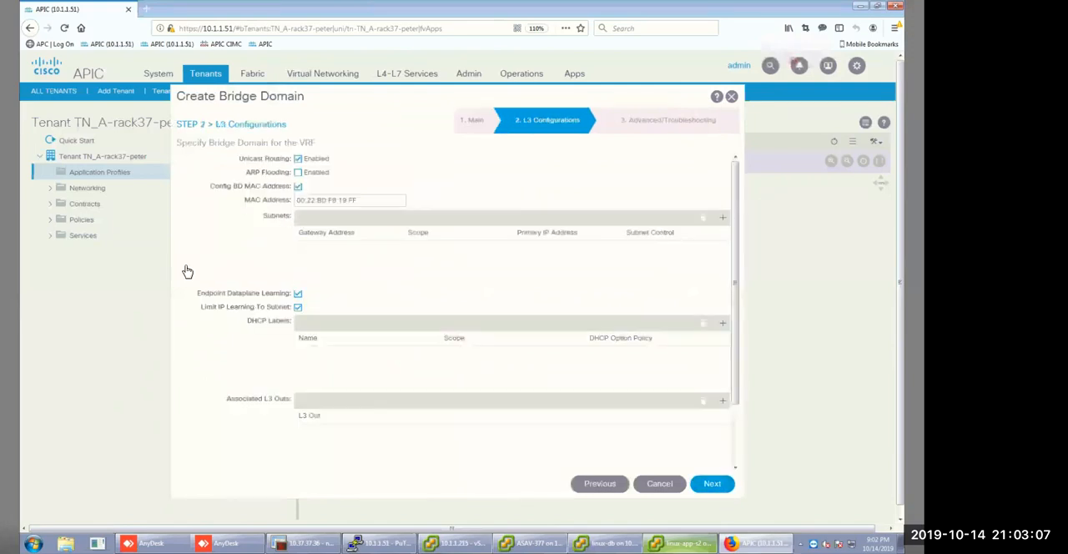
pyautogui.click(372, 251)
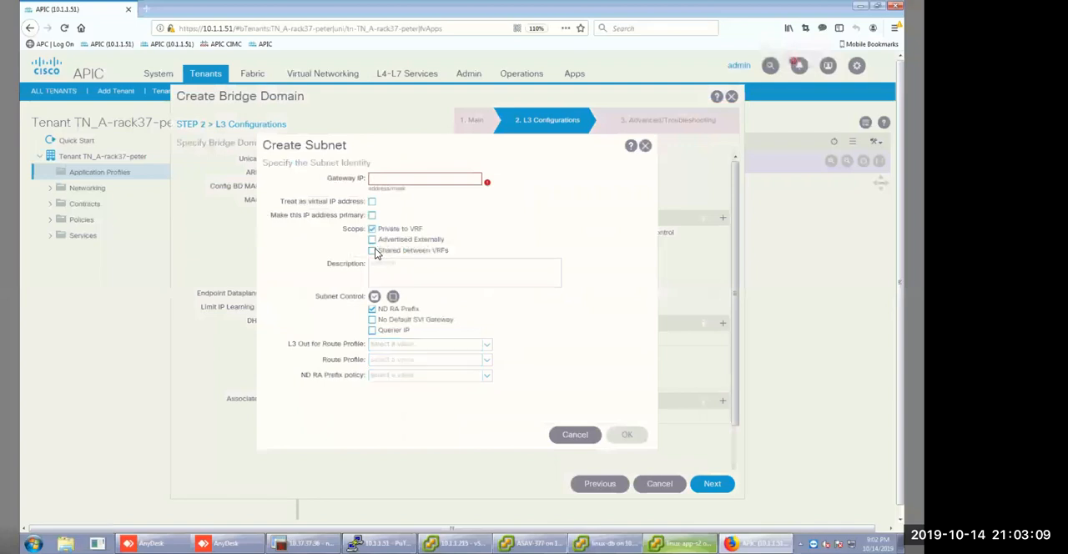
pyautogui.click(372, 229)
pyautogui.write('10')
pyautogui.write('2.168.3.1/')
pyautogui.write('24')
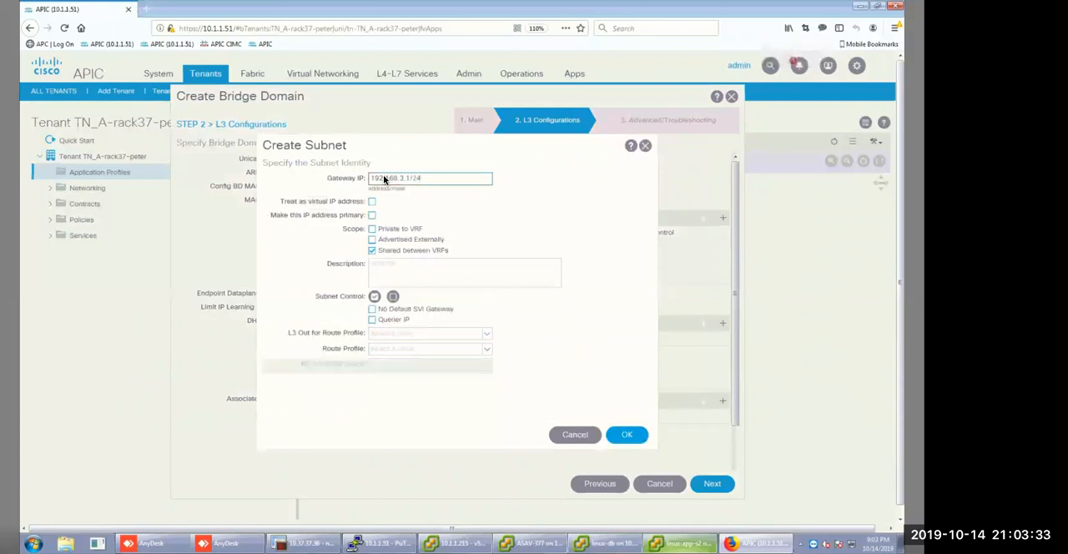
pyautogui.click(628, 435)
pyautogui.click(688, 483)
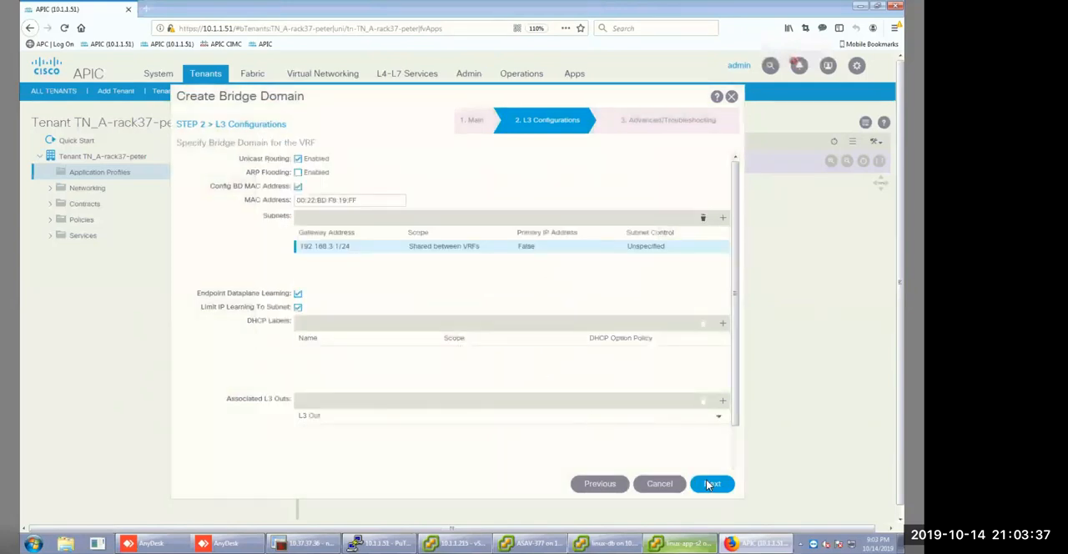
pyautogui.click(711, 486)
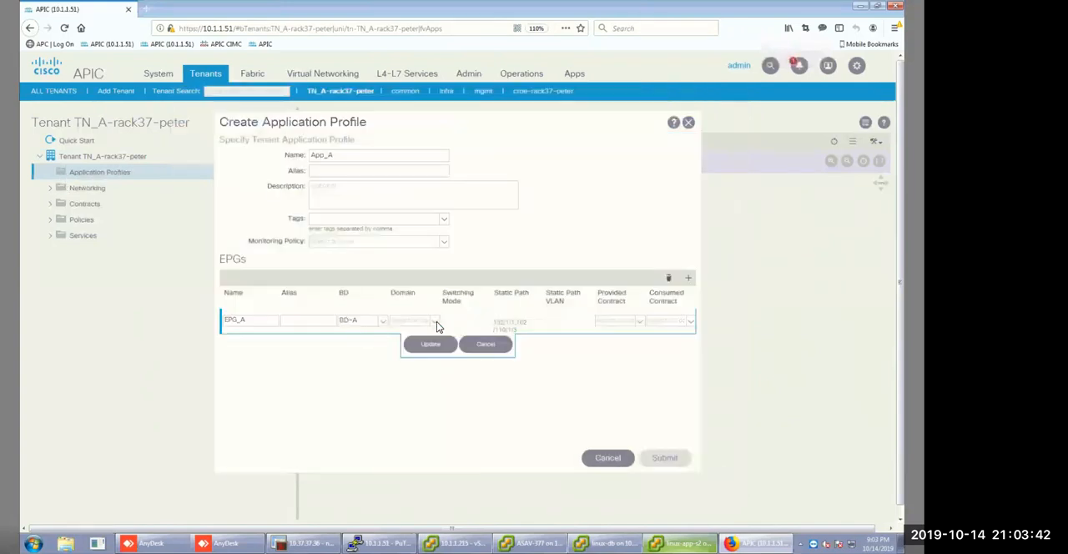
# Associate EPG_A with the CCIE-DVS VMware domain and submit the App_A application profile.
pyautogui.click(436, 321)
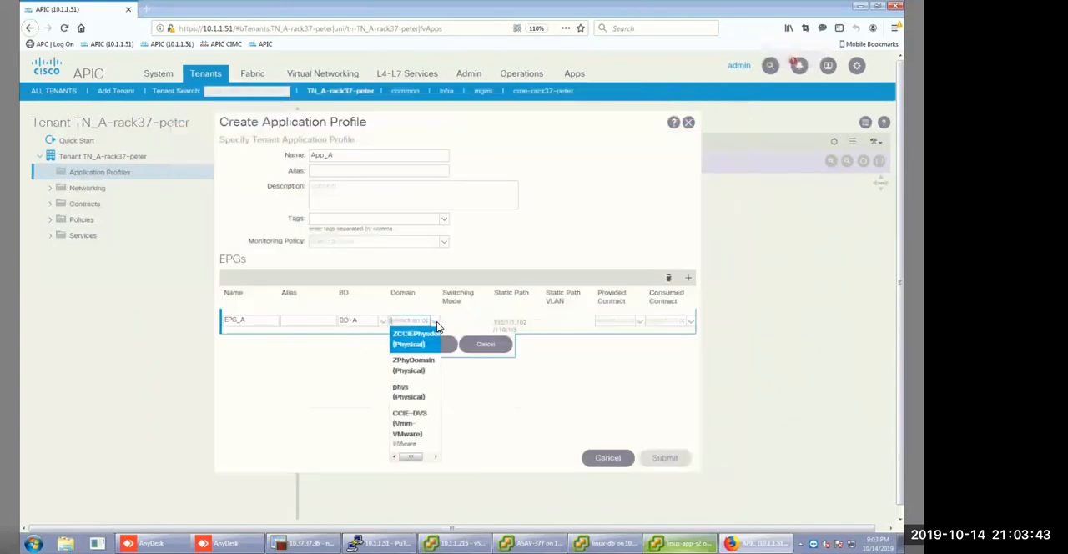
pyautogui.click(410, 424)
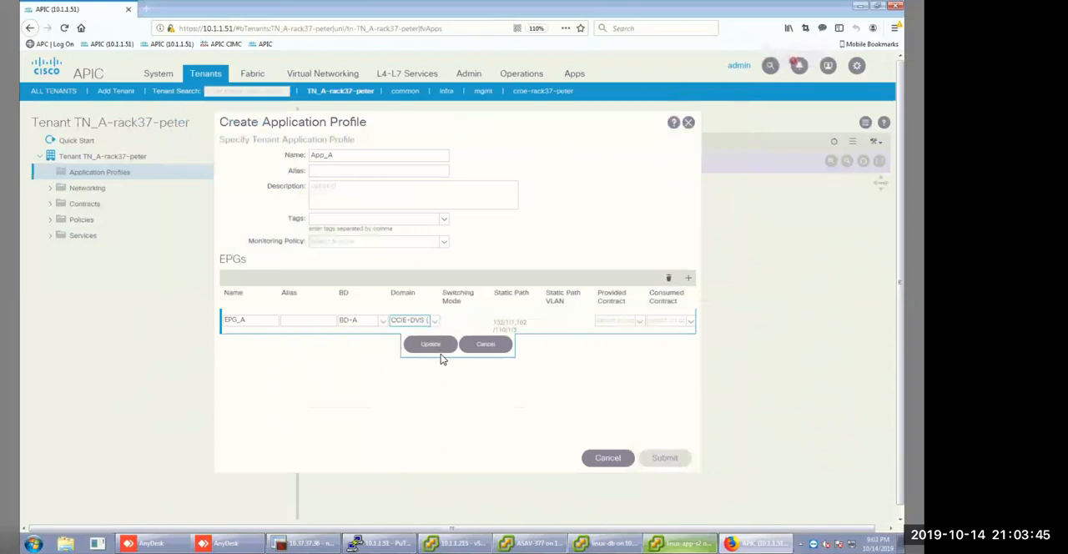
pyautogui.click(431, 349)
pyautogui.click(672, 457)
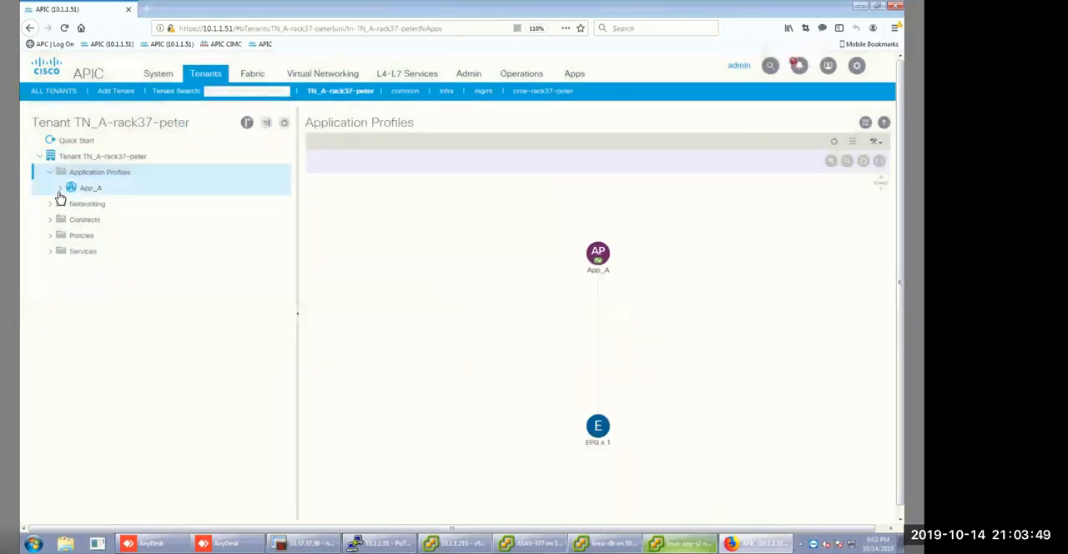
# Set both deployment and resolution immediacy to Immediate for the CCIE-DVS domain association of EPG_A.
pyautogui.click(60, 188)
pyautogui.click(70, 204)
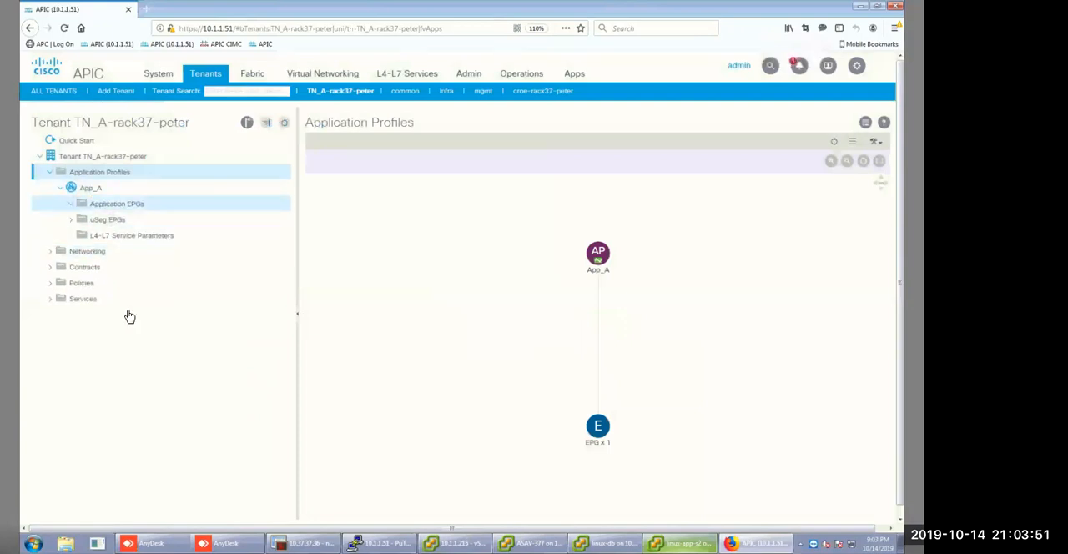
pyautogui.click(81, 221)
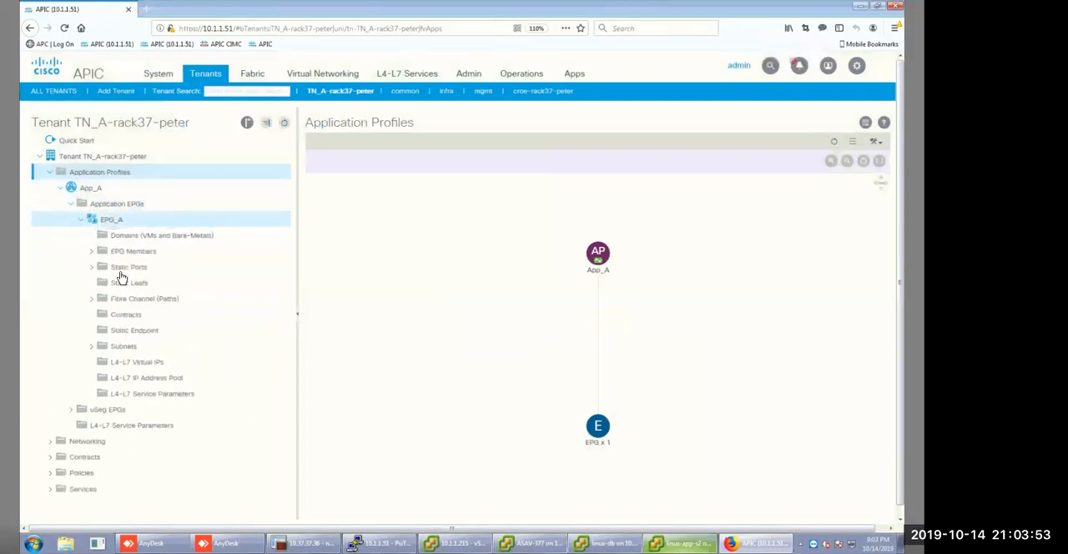
pyautogui.click(117, 236)
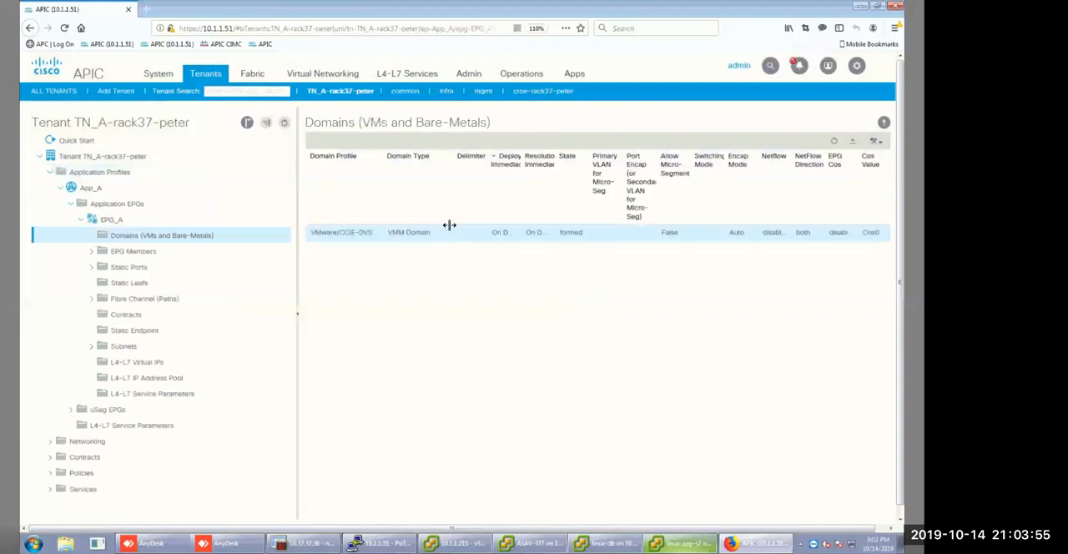
pyautogui.doubleClick(509, 237)
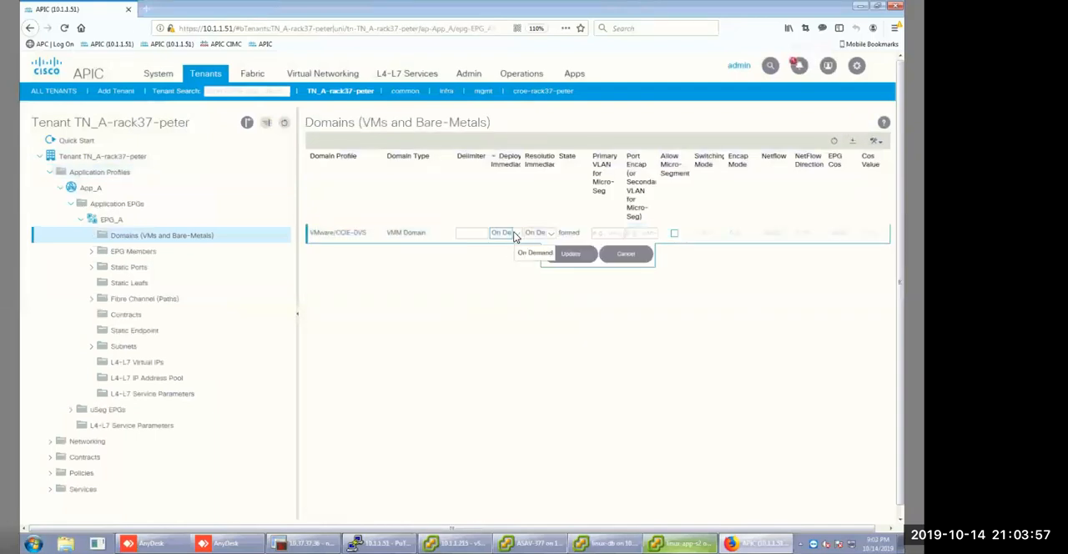
pyautogui.click(510, 247)
pyautogui.click(549, 235)
pyautogui.click(550, 248)
pyautogui.click(564, 255)
pyautogui.click(639, 410)
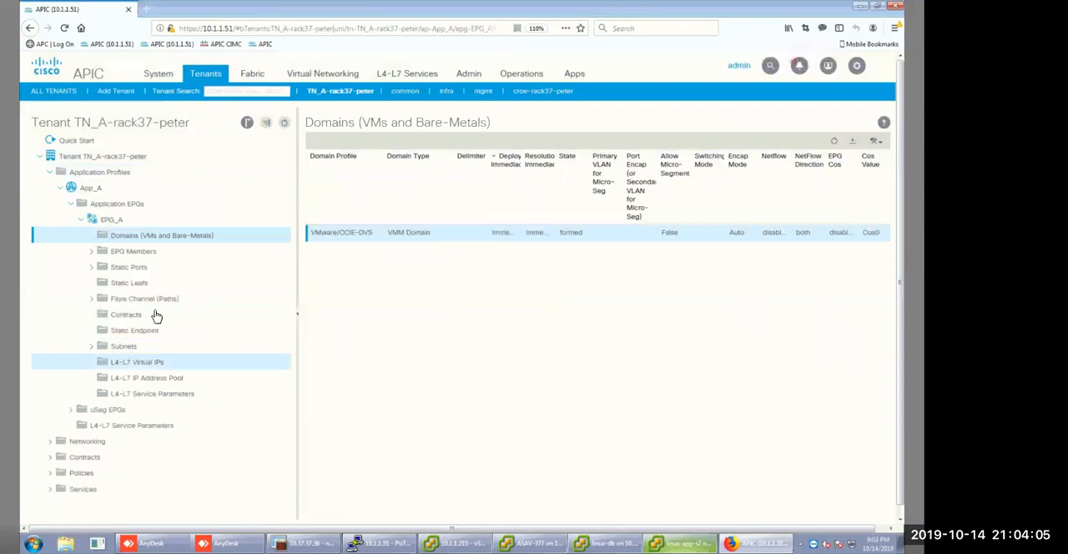
# Add route_leaking_A as a consumed contract interface on EPG_A.
pyautogui.click(127, 317)
pyautogui.rightClick(127, 317)
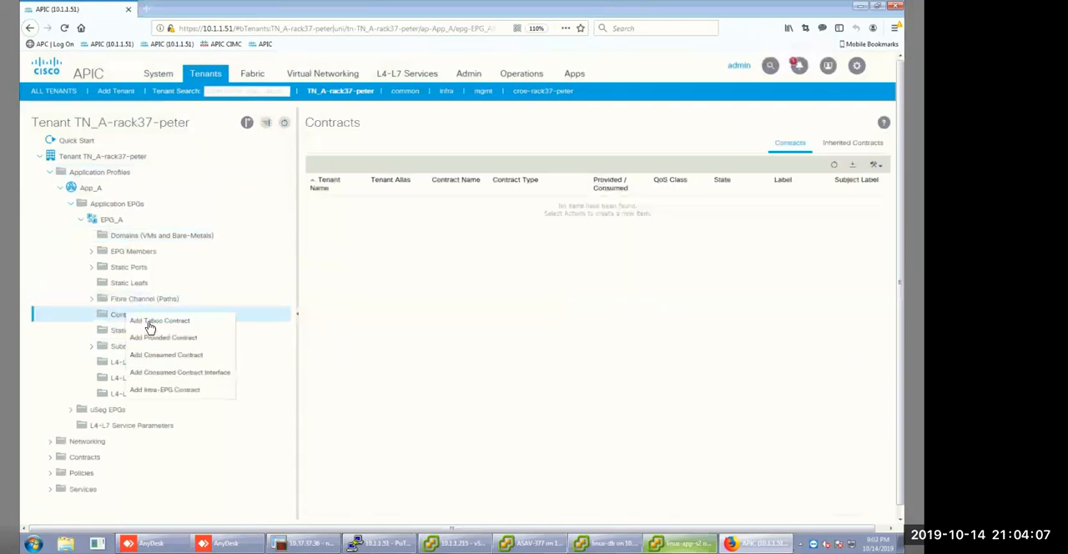
pyautogui.click(161, 378)
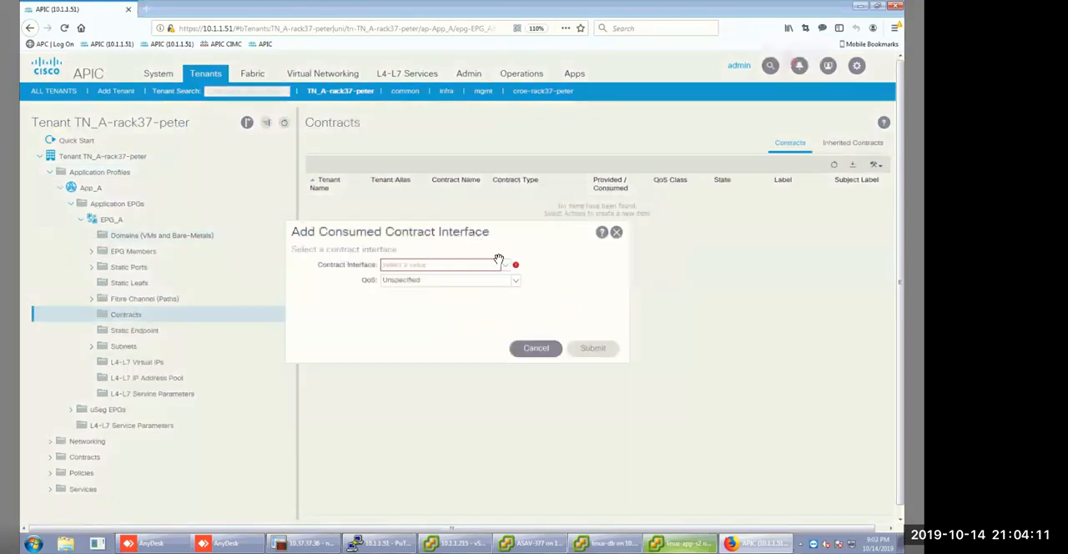
pyautogui.click(505, 266)
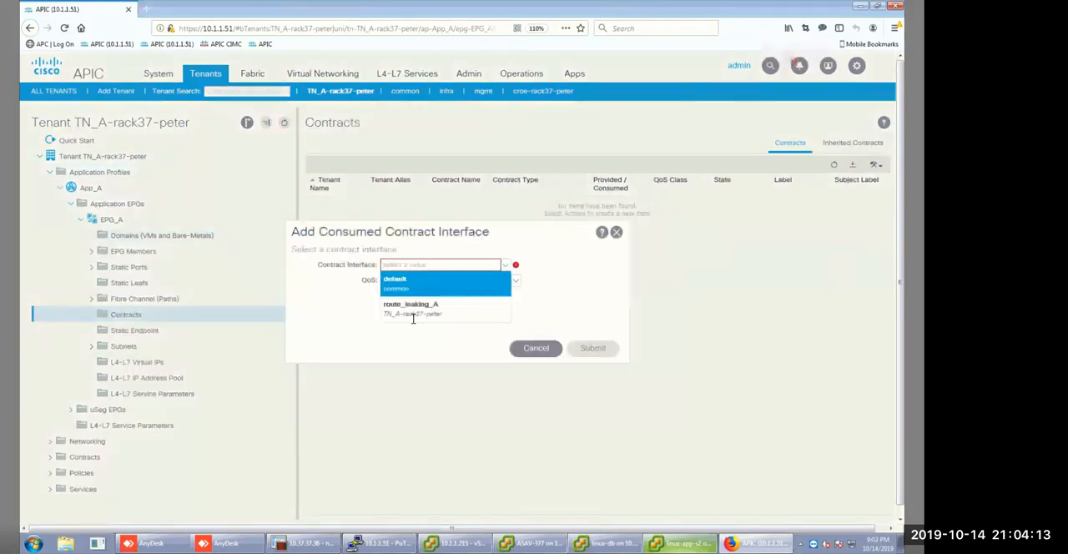
pyautogui.click(413, 309)
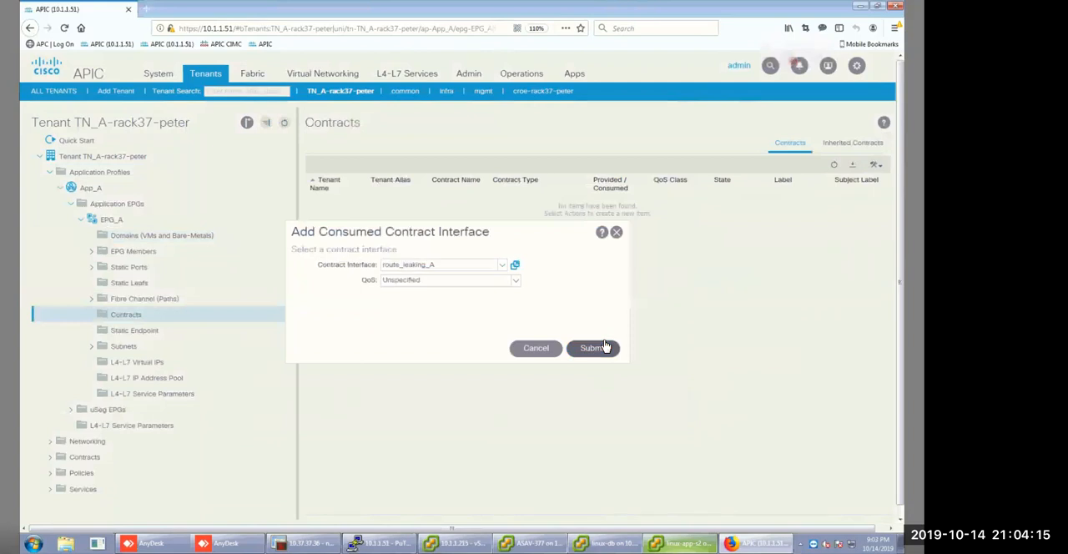
pyautogui.click(589, 350)
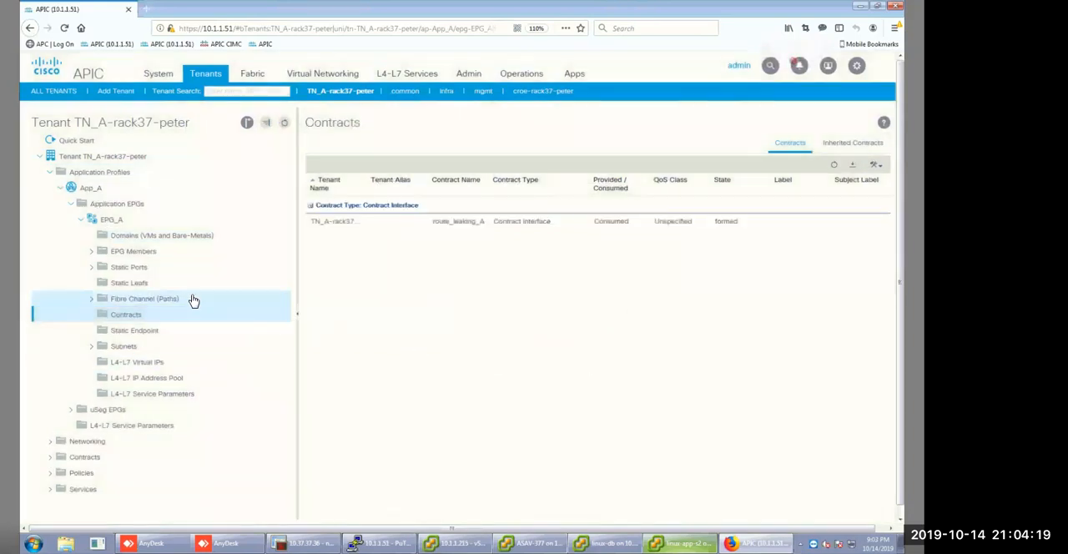
# Switch to the croe-rack37 tenant and examine the contracts of the backup EPG in application profile App.
pyautogui.click(50, 440)
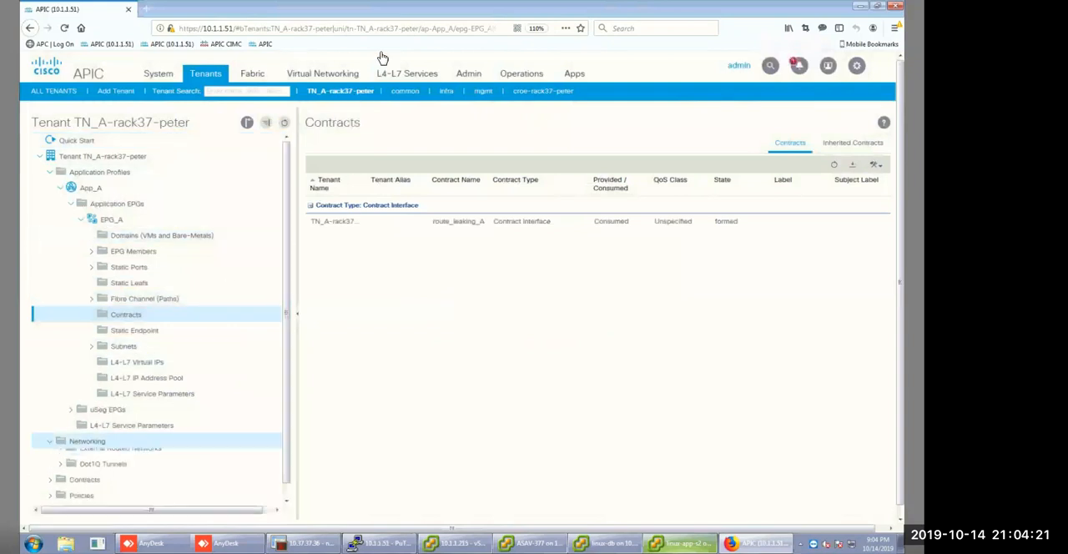
pyautogui.click(543, 90)
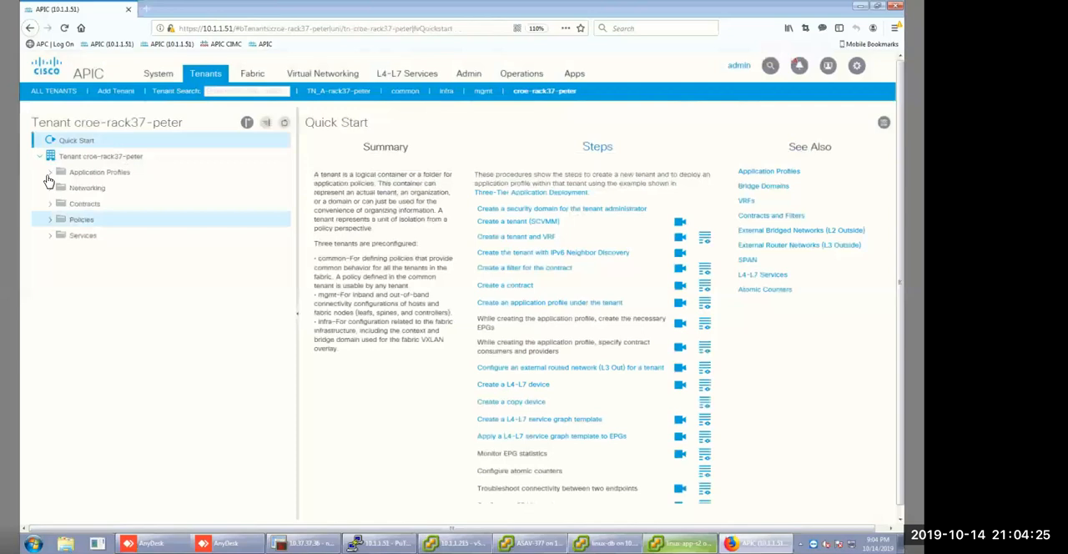
pyautogui.click(50, 173)
pyautogui.click(74, 189)
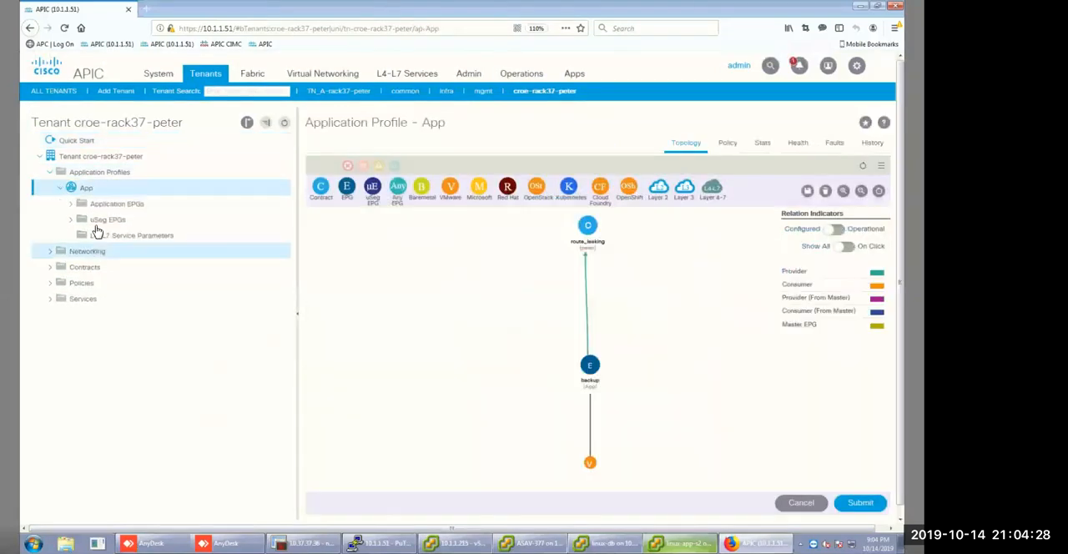
pyautogui.click(71, 204)
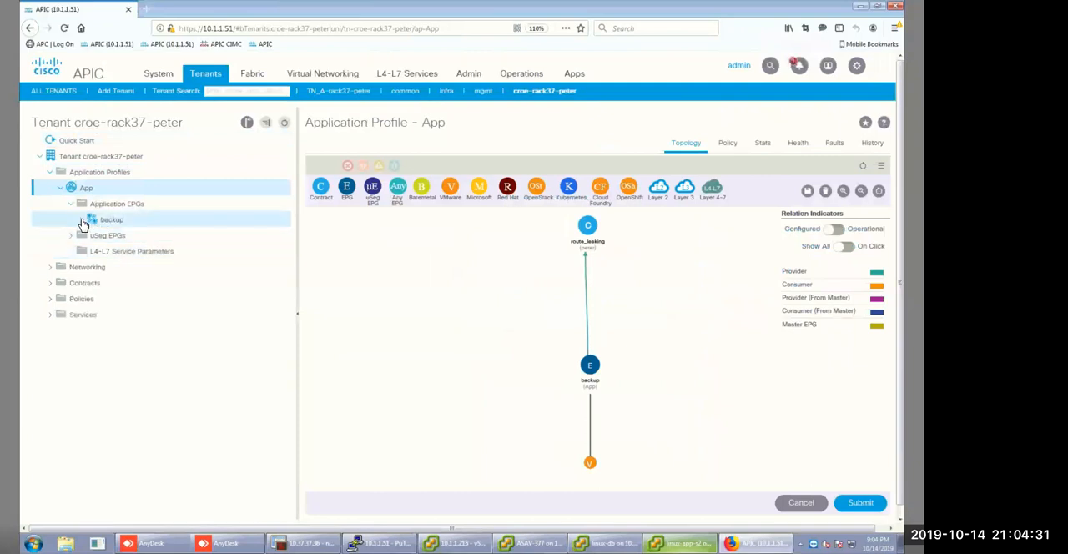
pyautogui.click(102, 222)
pyautogui.click(80, 221)
pyautogui.click(139, 302)
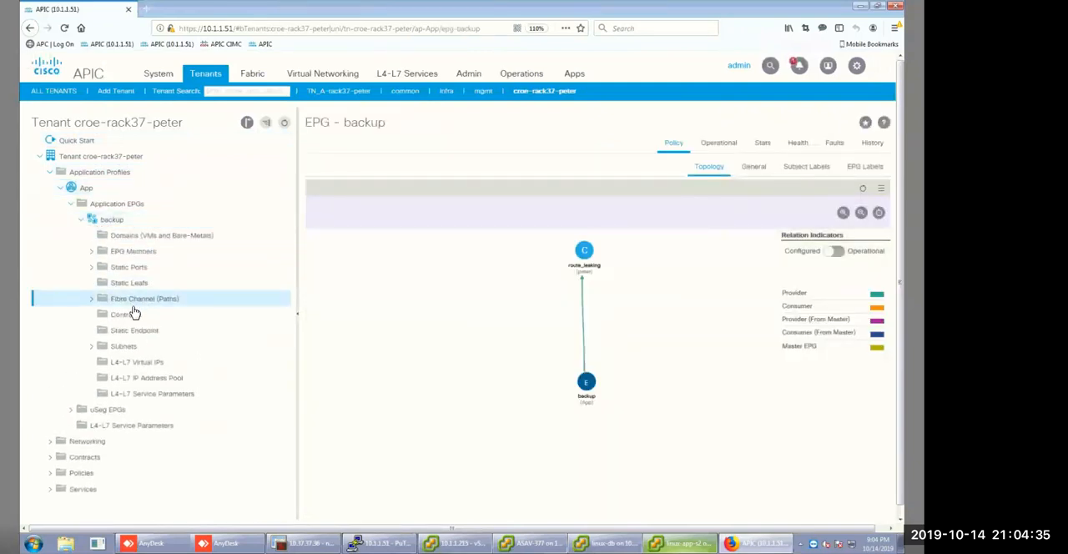
pyautogui.click(129, 315)
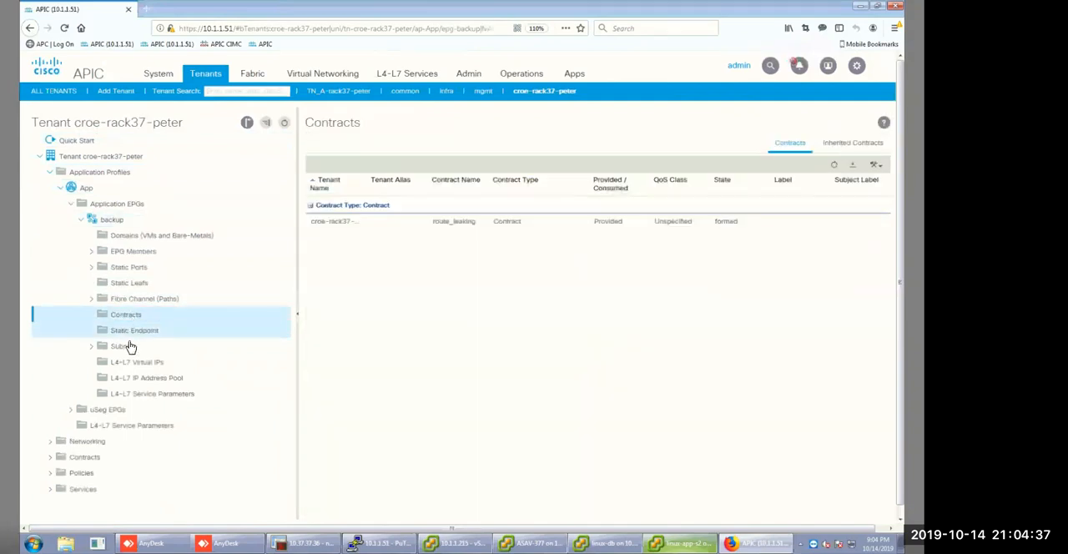
# Examine the backup EPG's subnets, close the ASAV-377 console, and switch to the vSphere Client.
pyautogui.click(127, 345)
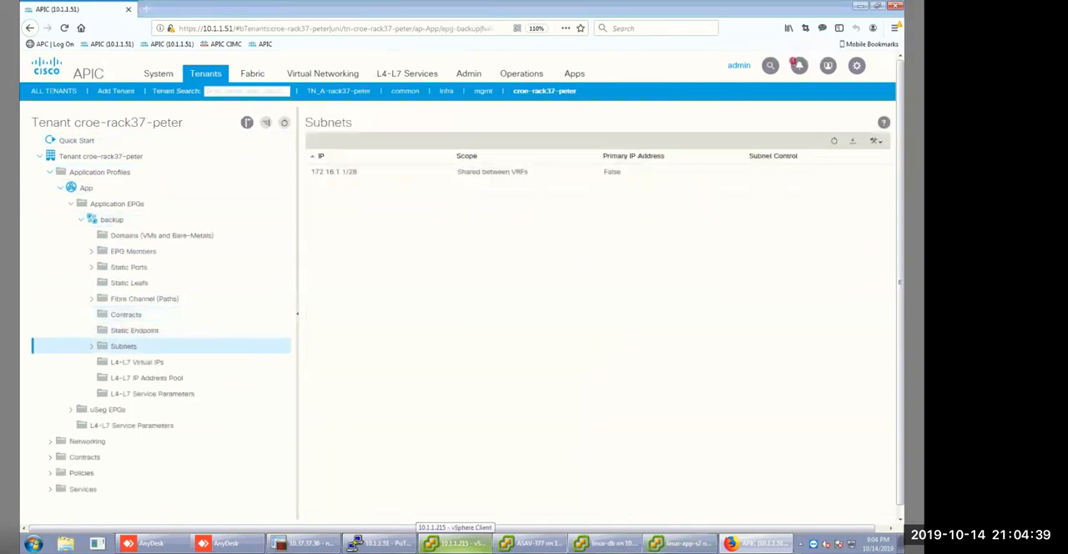
pyautogui.rightClick(532, 543)
pyautogui.click(535, 524)
pyautogui.rightClick(582, 544)
pyautogui.click(582, 524)
pyautogui.rightClick(667, 544)
pyautogui.click(644, 523)
pyautogui.rightClick(581, 543)
pyautogui.click(578, 524)
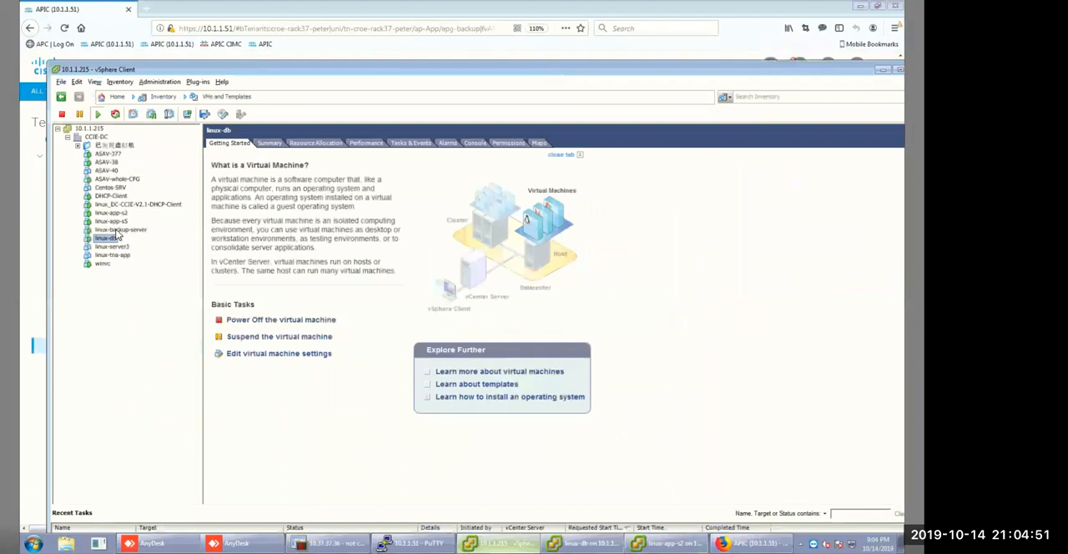
# Connect network adapter 2 of linux-backup-server to the croe-rack37 App|backup port group on CCIE-DVS and save the VM settings.
pyautogui.click(115, 216)
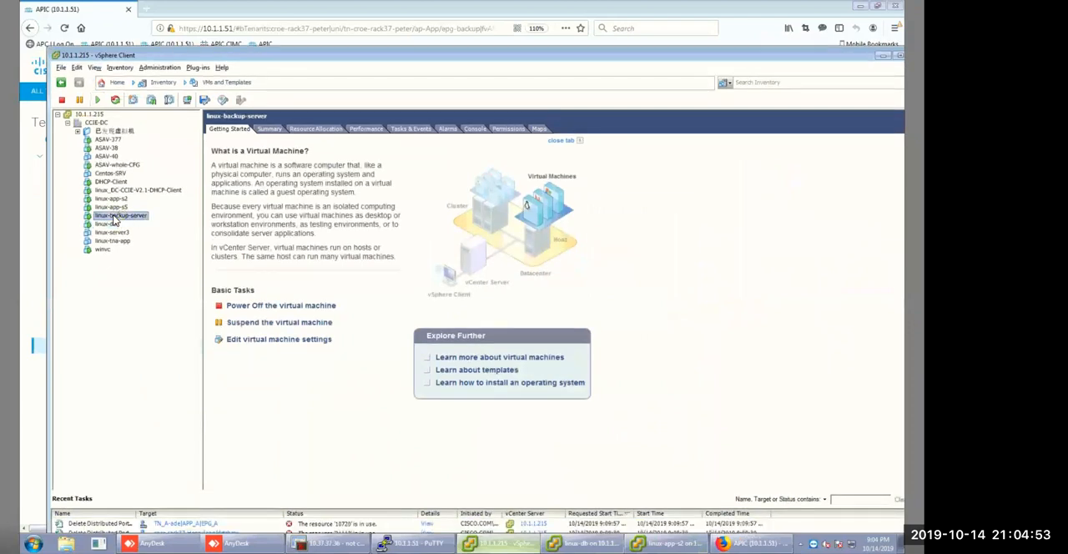
pyautogui.rightClick(115, 218)
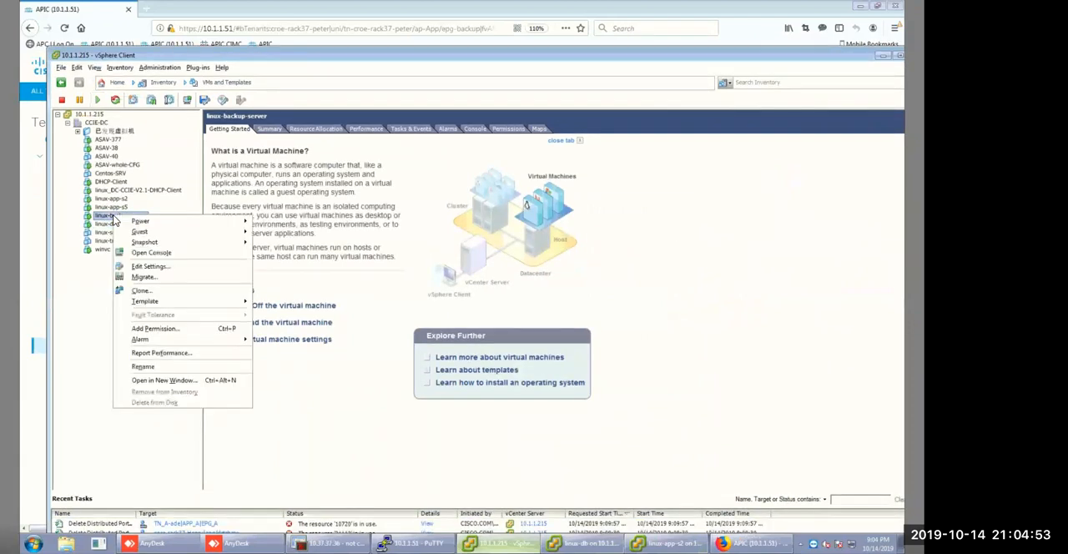
pyautogui.click(162, 267)
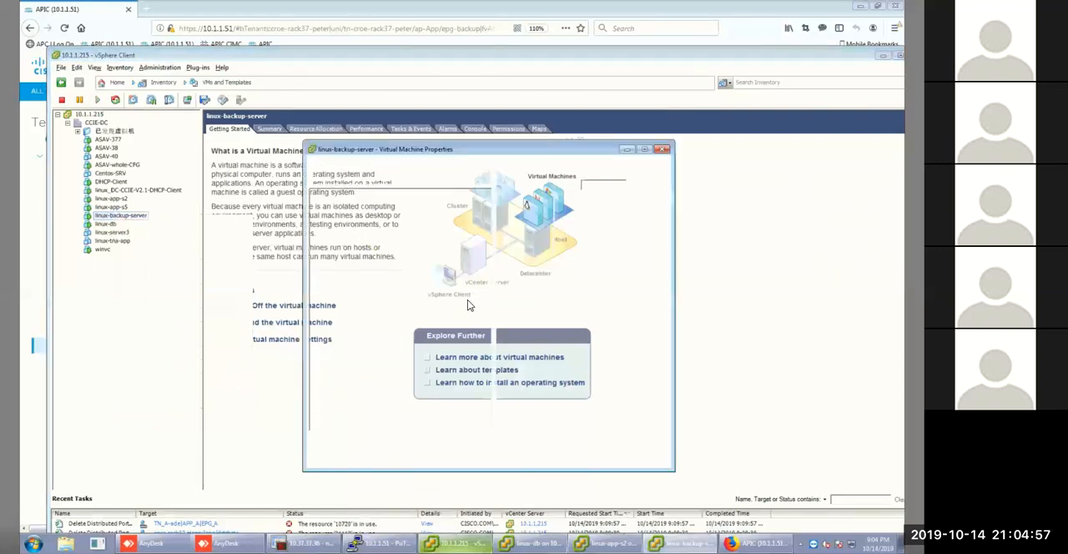
pyautogui.click(459, 281)
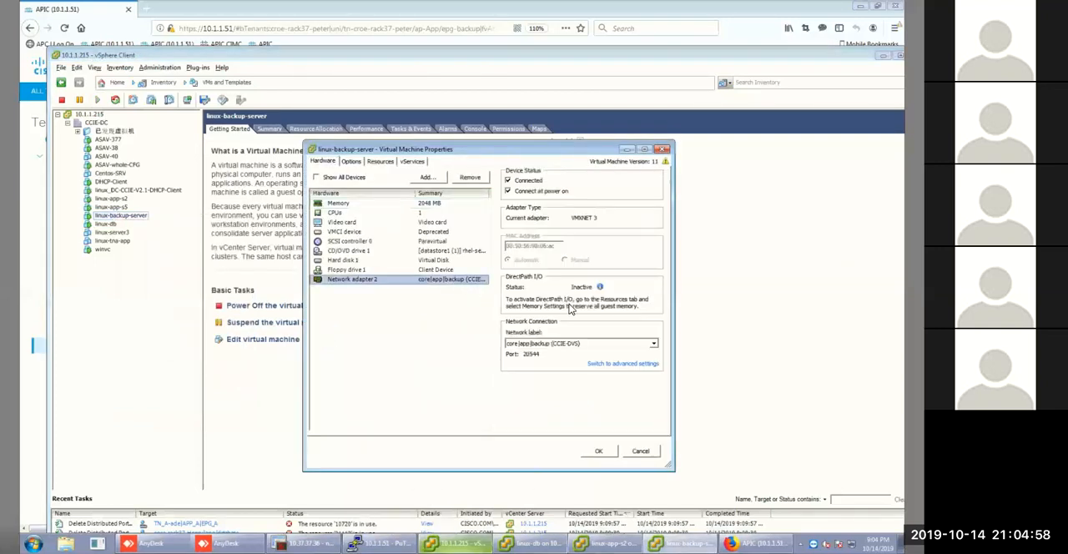
pyautogui.click(652, 345)
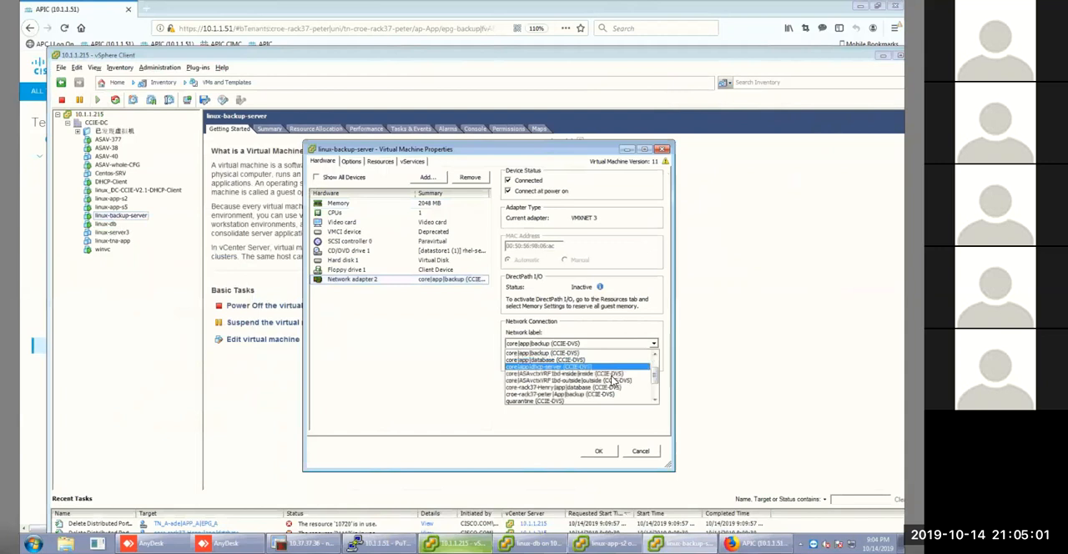
pyautogui.scroll(1, 614, 372)
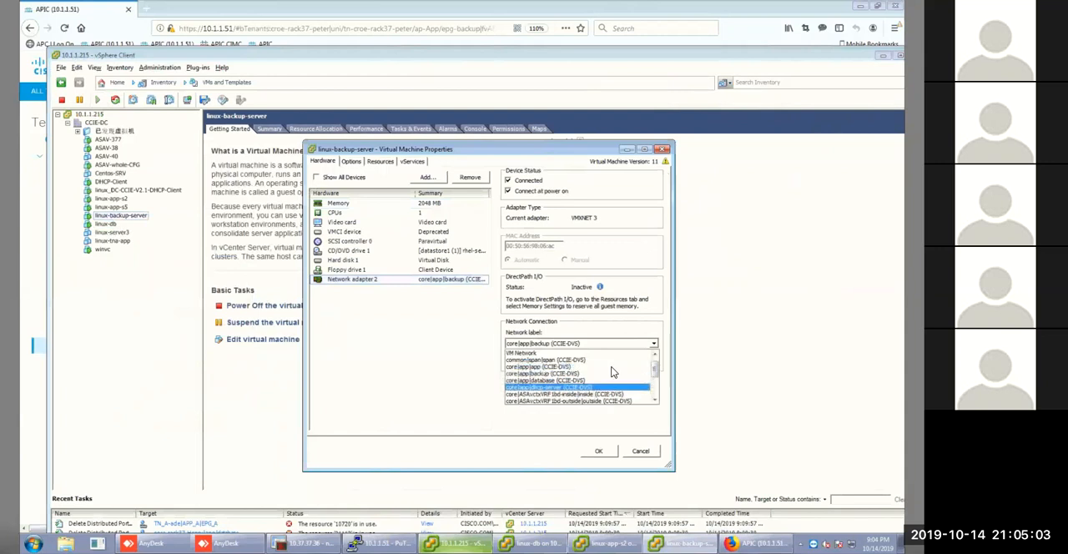
pyautogui.scroll(-5, 614, 371)
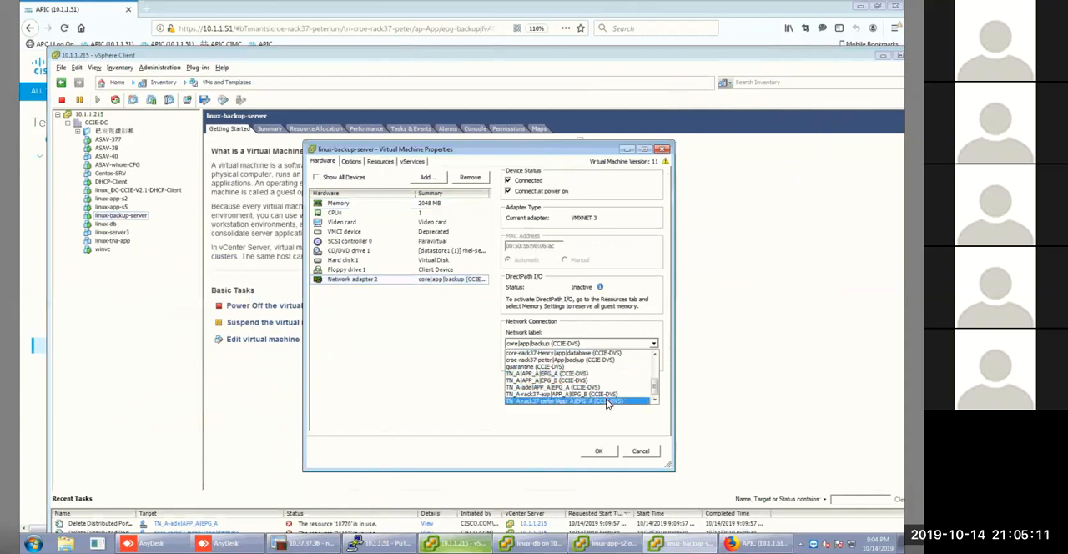
pyautogui.click(609, 403)
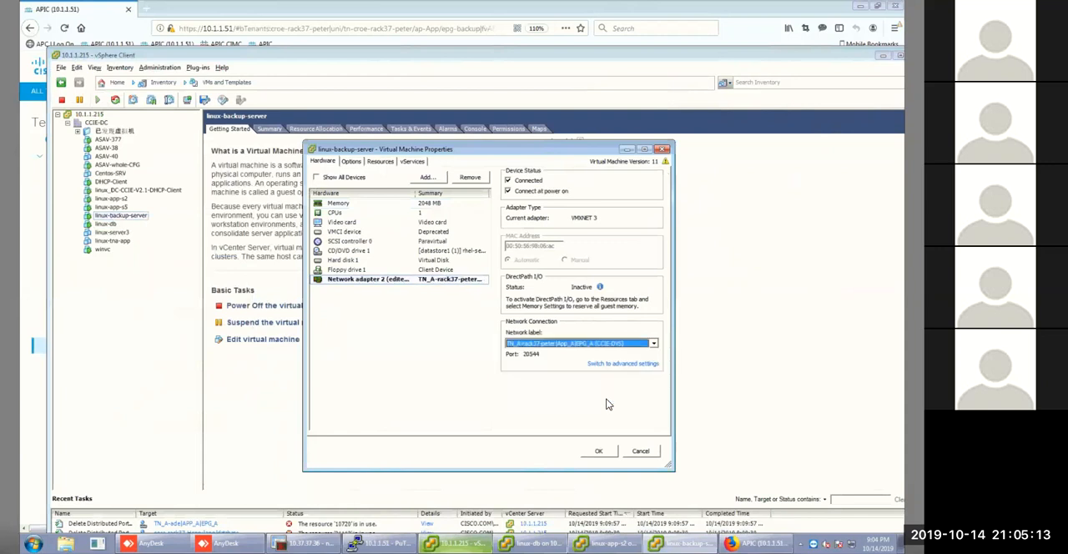
pyautogui.click(640, 344)
pyautogui.click(647, 344)
pyautogui.click(648, 344)
pyautogui.scroll(1, 610, 380)
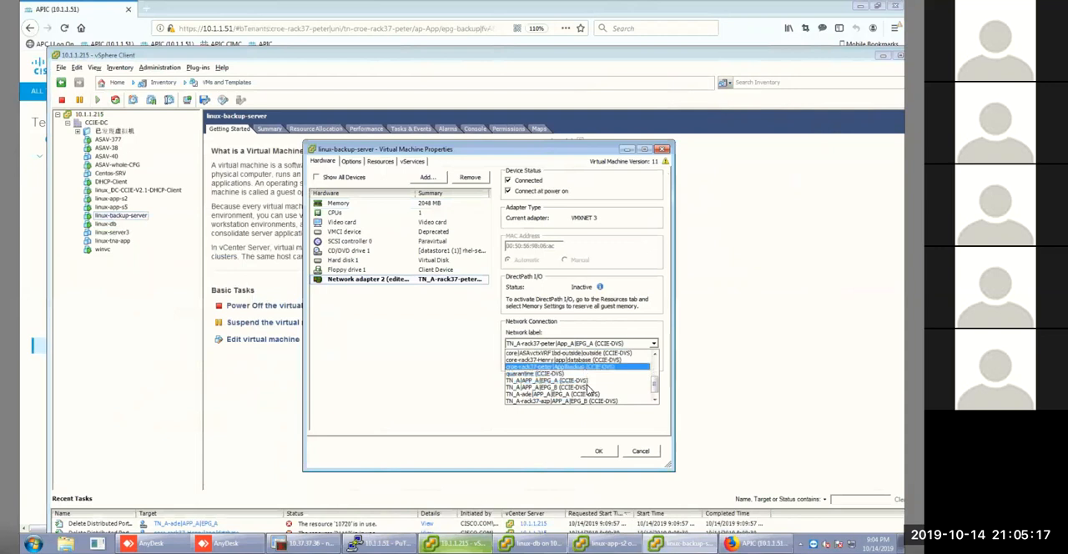
pyautogui.click(588, 389)
pyautogui.click(598, 451)
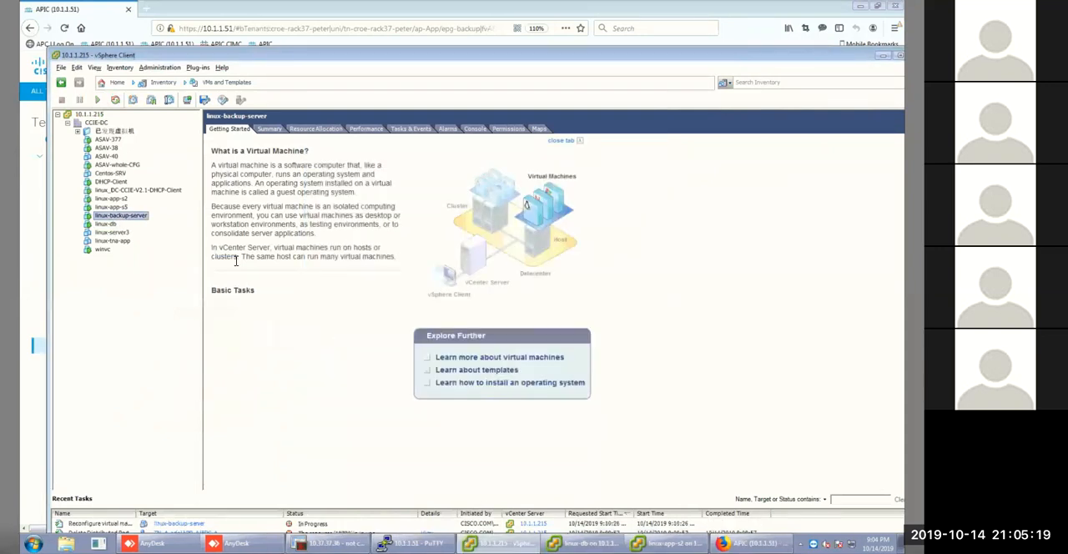
# Connect network adapter 1 of linux-app-s5 to the TN_A-rack37 App_A|EPG_A port group on CCIE-DVS and save the VM settings.
pyautogui.click(117, 207)
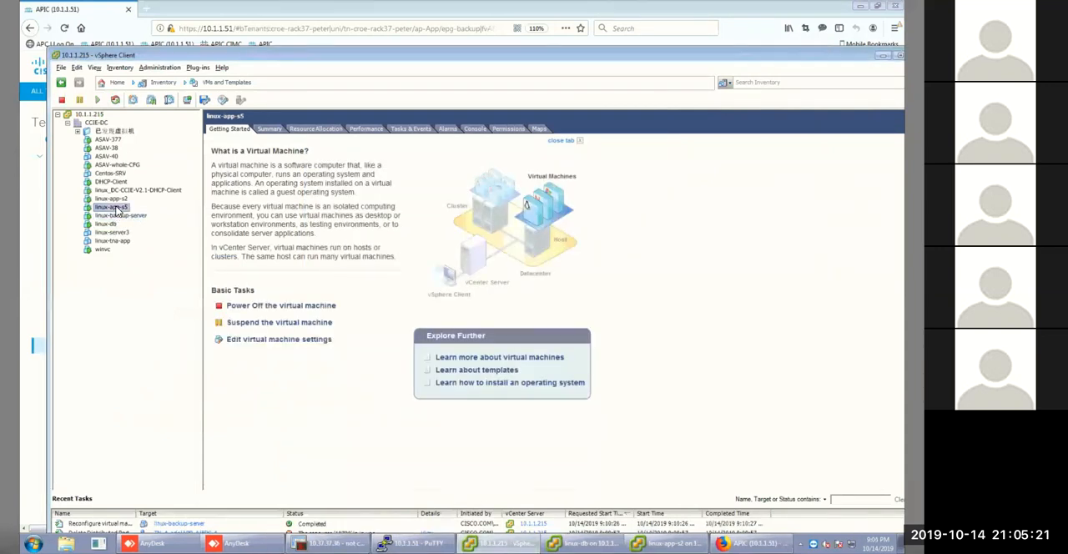
pyautogui.rightClick(117, 208)
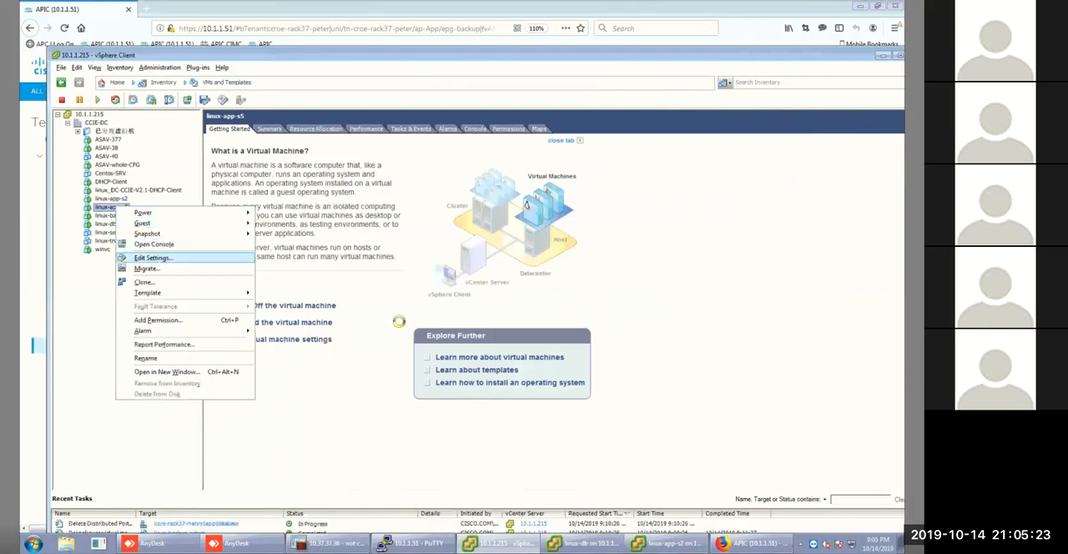
pyautogui.click(159, 259)
pyautogui.click(445, 281)
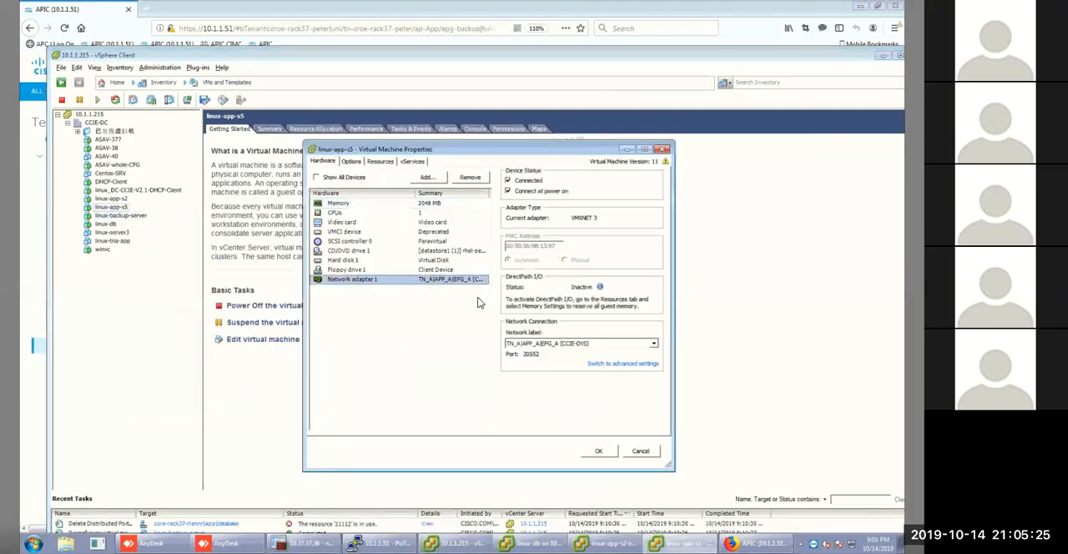
pyautogui.click(615, 341)
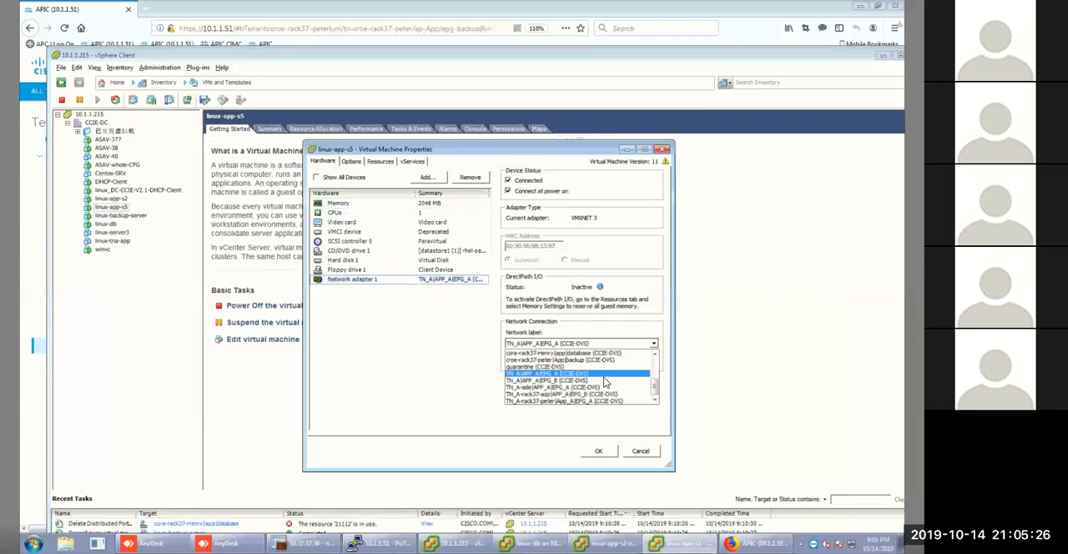
pyautogui.click(564, 401)
pyautogui.click(596, 451)
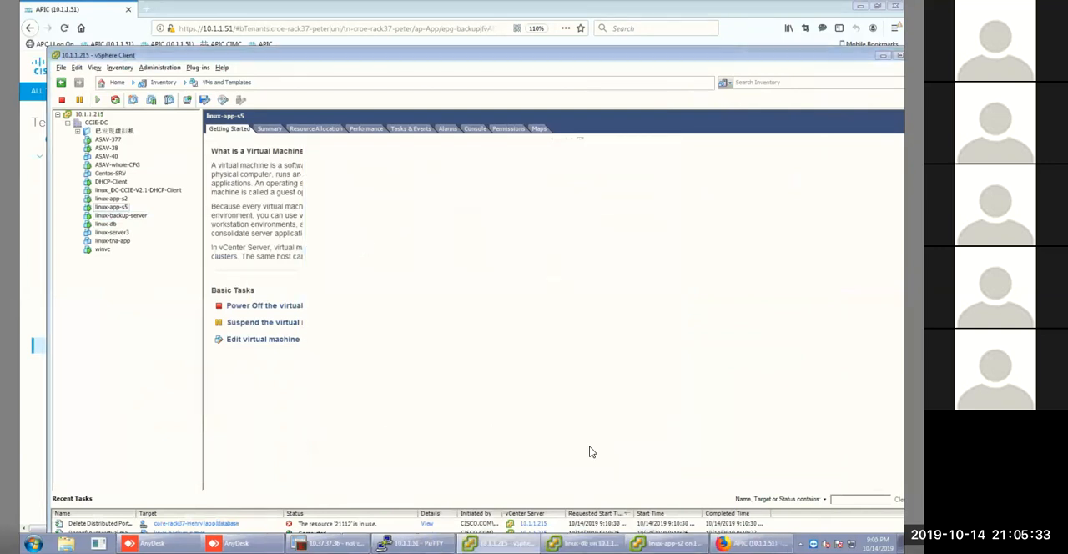
# Open the linux-backup-server console, ping the gateway 172.16.1.1, and stop the ping.
pyautogui.click(121, 216)
pyautogui.rightClick(120, 217)
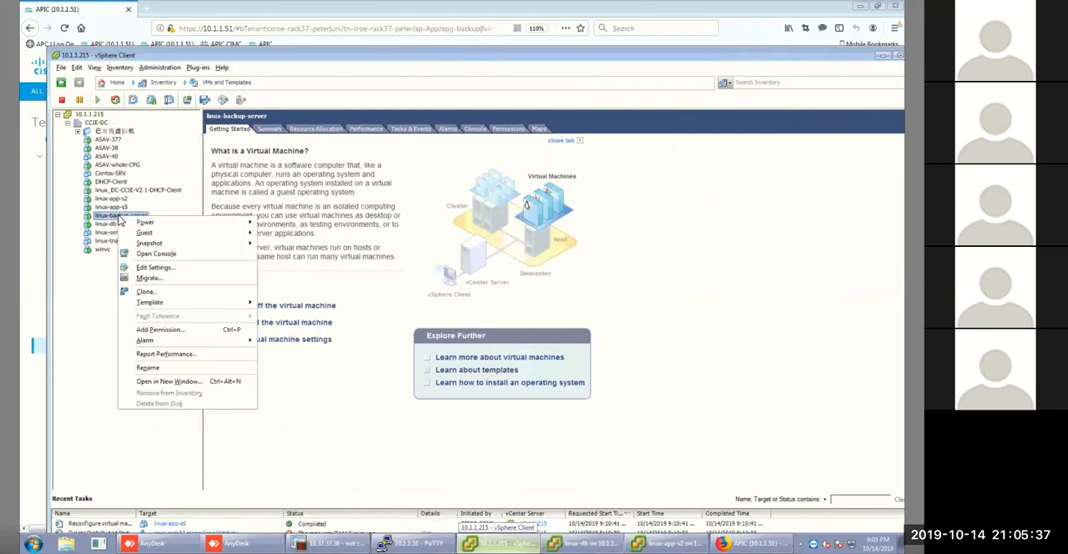
pyautogui.click(178, 254)
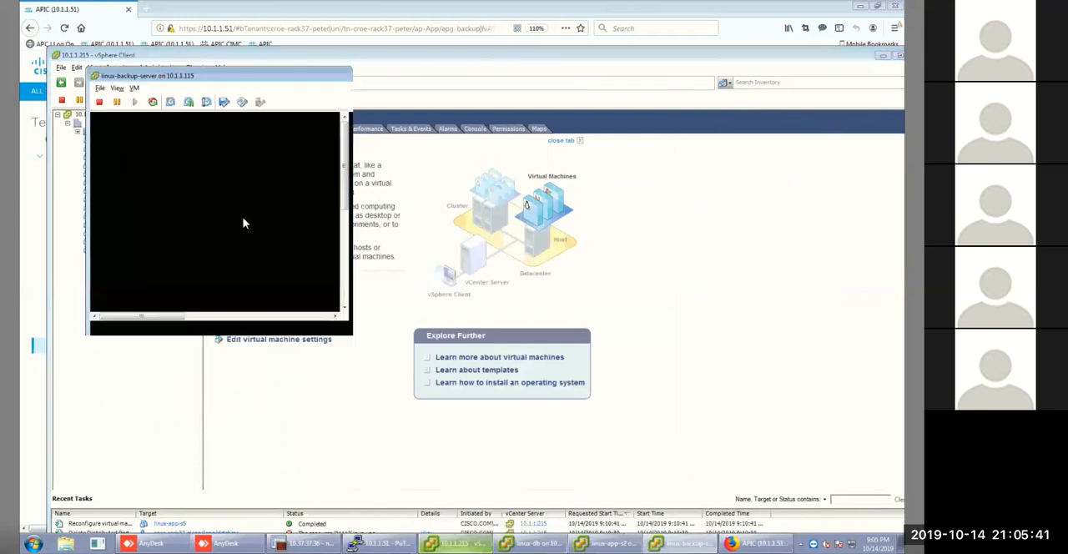
pyautogui.press('Up')
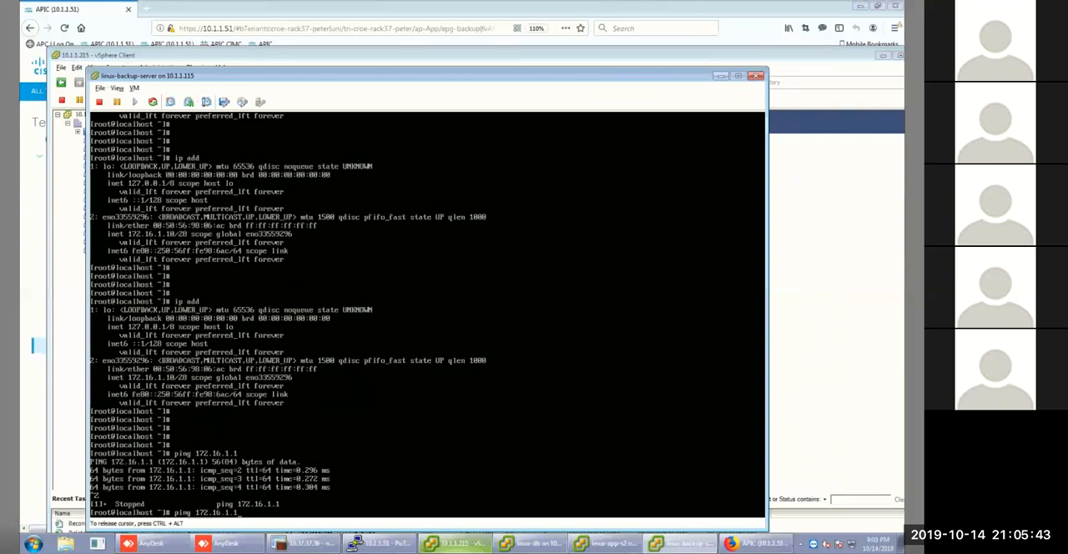
pyautogui.press('Return')
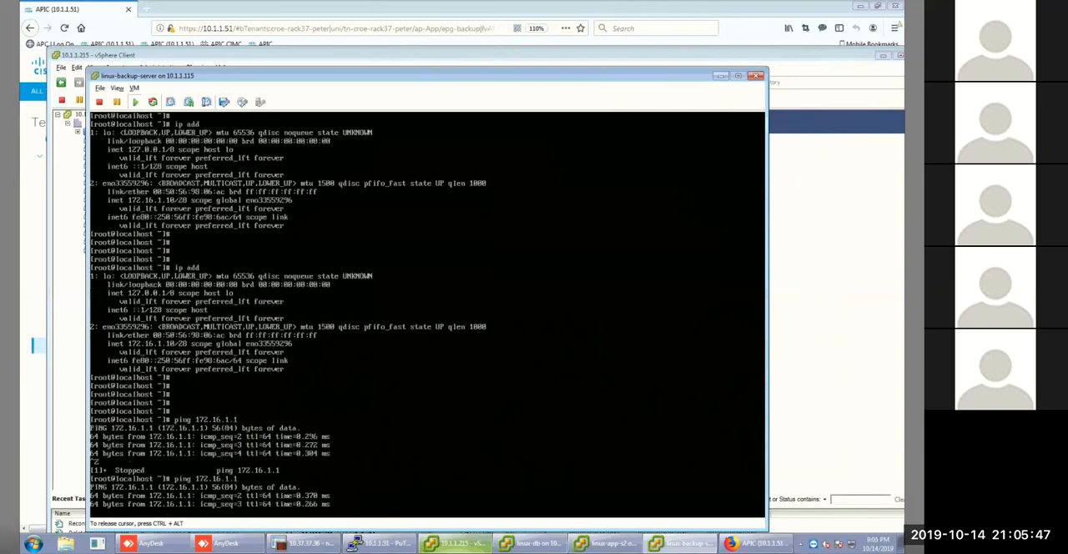
pyautogui.hotkey('ctrl', 'z')
pyautogui.hotkey('ctrl', 'c')
# Check linux-backup-server's interface addresses with ip addr and minimize its console.
pyautogui.write('ip ad')
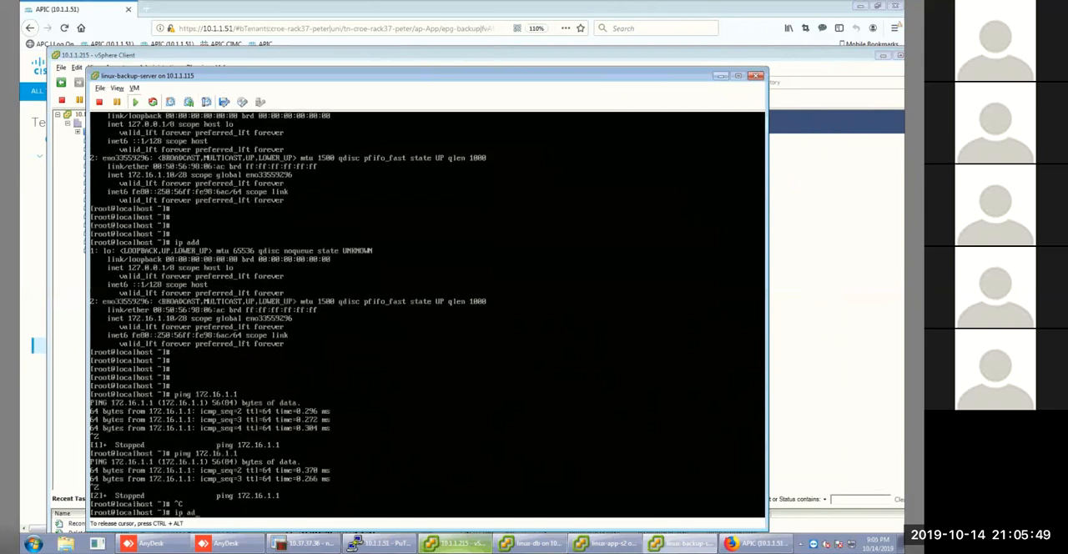
pyautogui.write('dr')
pyautogui.press('Return')
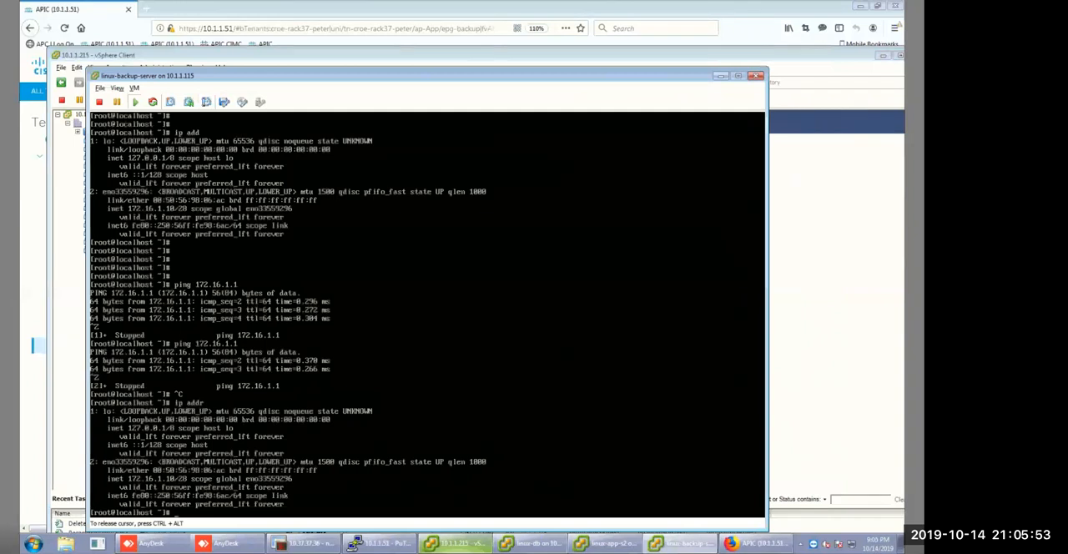
pyautogui.hotkey('ctrl', 'alt')
pyautogui.click(720, 76)
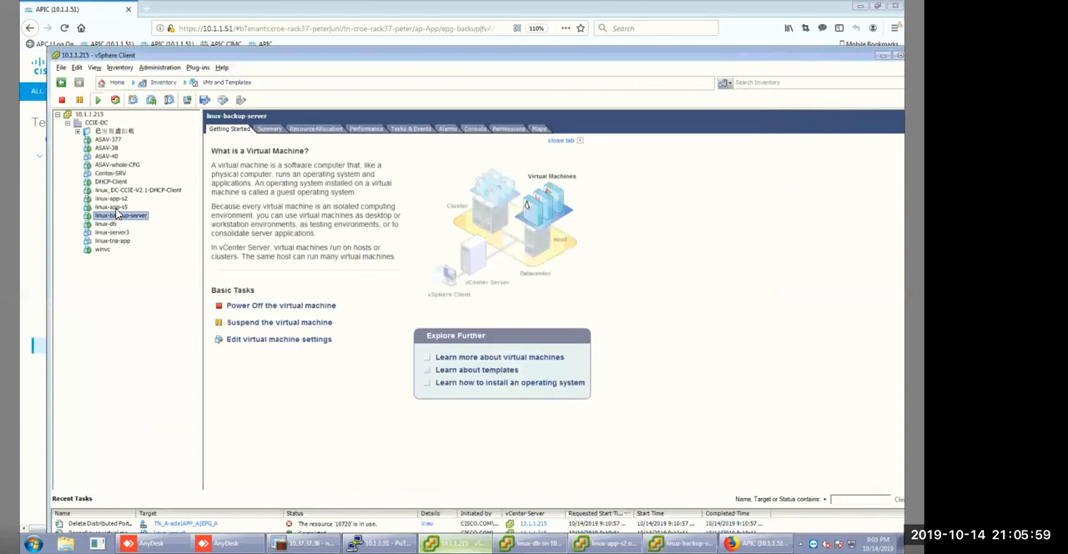
# Open the linux-app-s5 console and check its interface addresses with ip addr.
pyautogui.click(114, 207)
pyautogui.rightClick(116, 208)
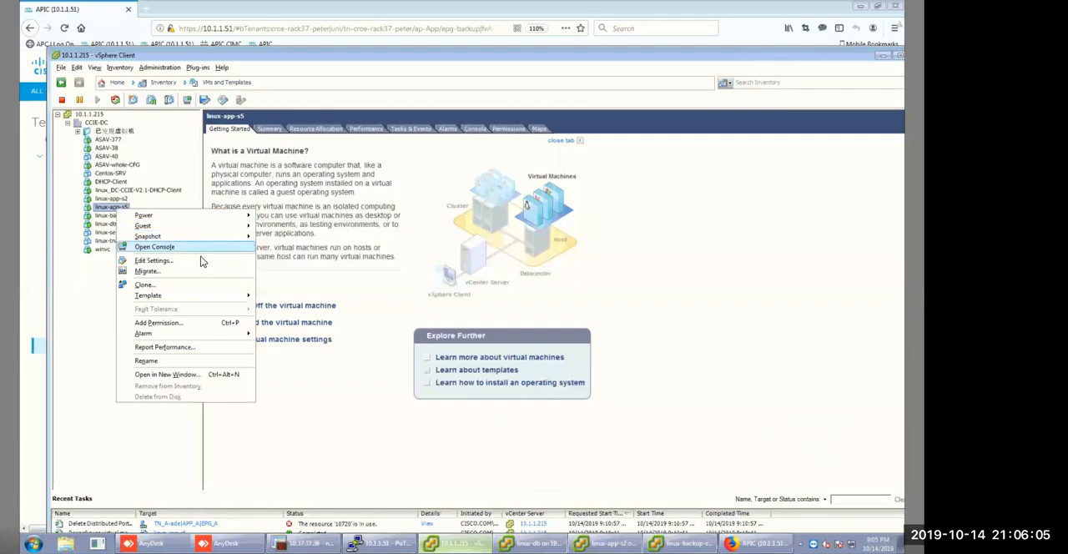
pyautogui.click(196, 248)
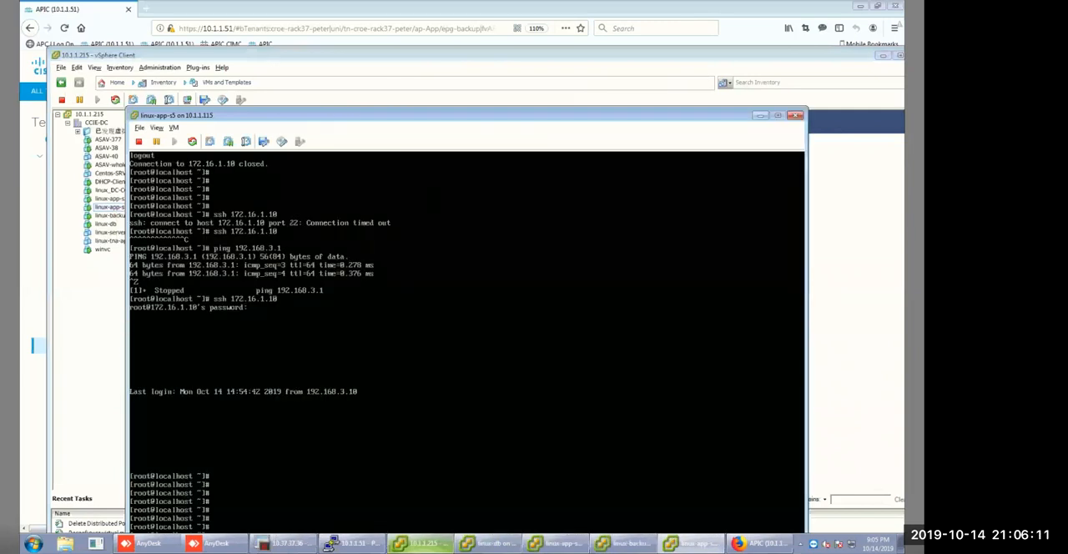
pyautogui.moveTo(417, 114); pyautogui.dragTo(410, 42)
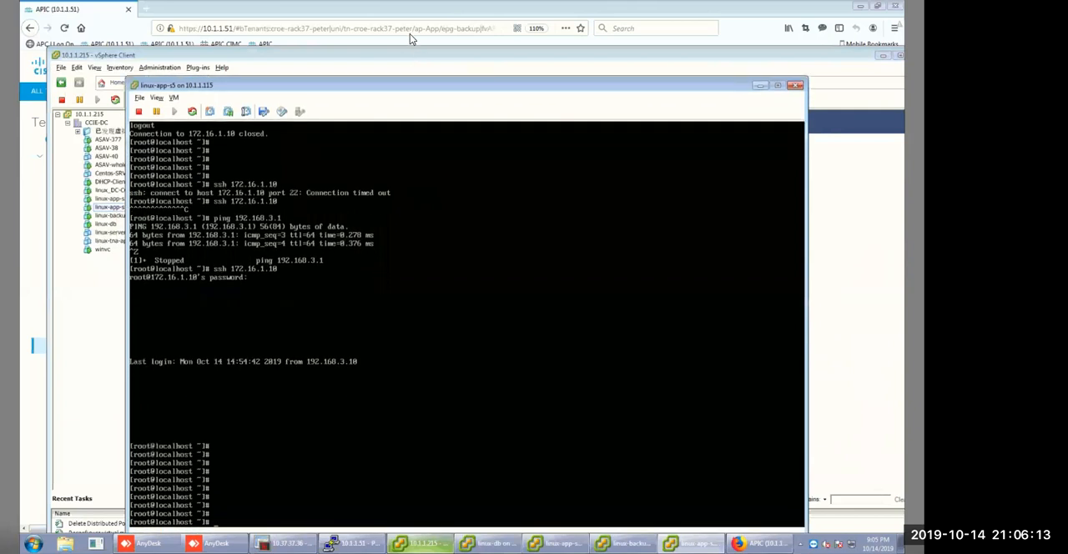
pyautogui.click(365, 314)
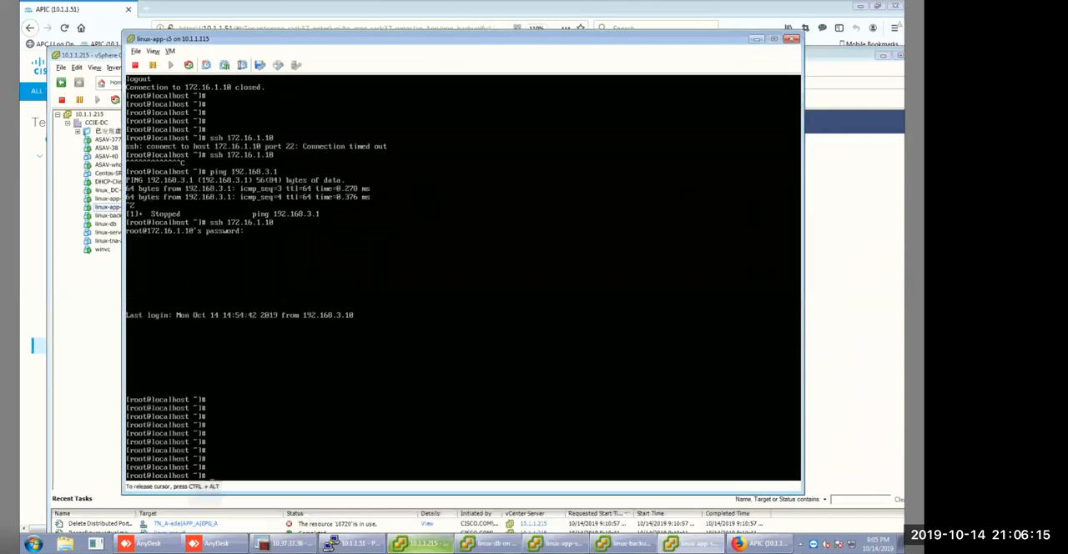
pyautogui.write('ip addr')
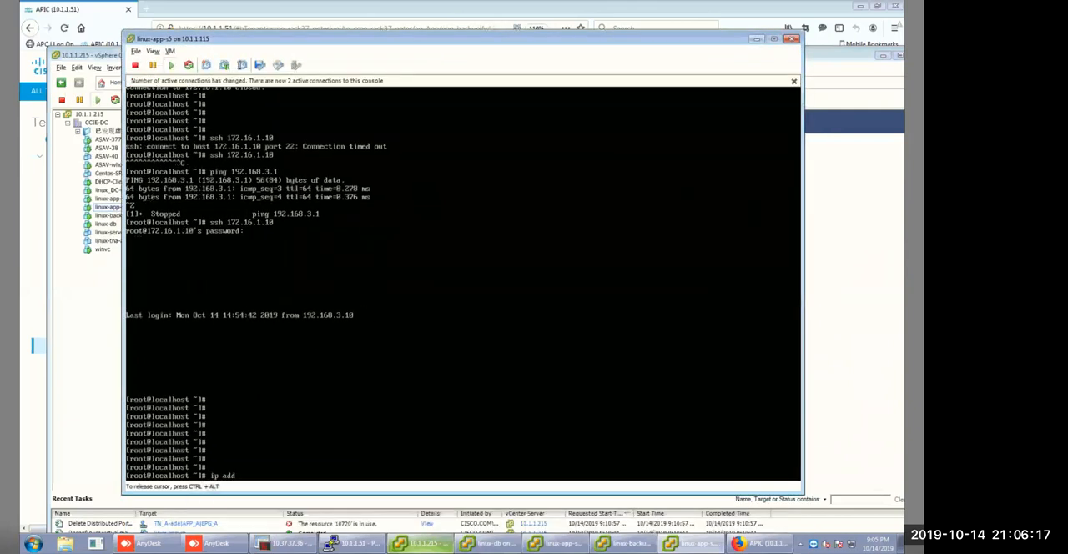
pyautogui.press('Return')
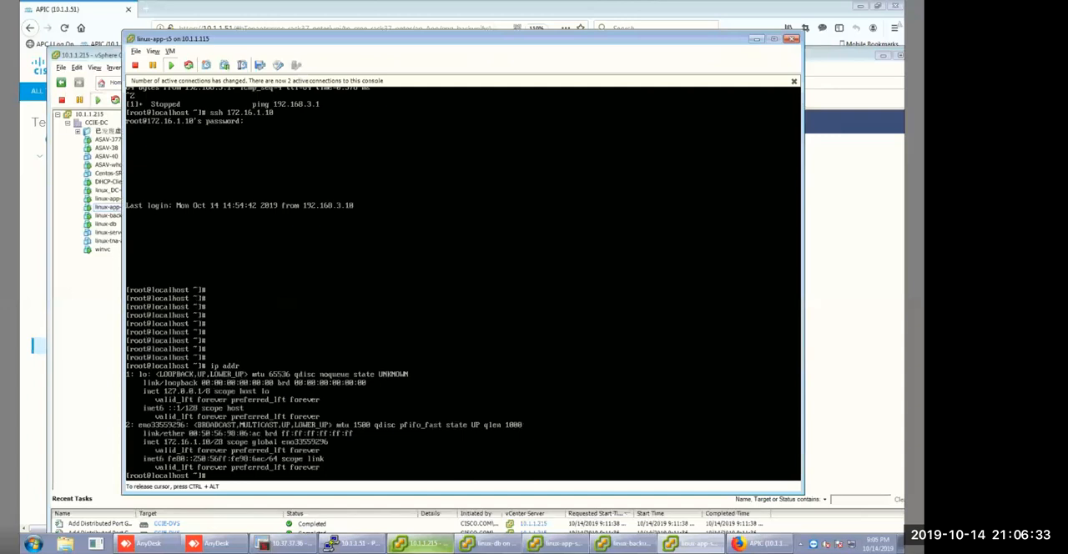
pyautogui.write('a')
pyautogui.press('BackSpace')
pyautogui.press('BackSpace')
pyautogui.write('l 172.16.1')
pyautogui.press('BackSpace')
pyautogui.press('BackSpace')
pyautogui.press('BackSpace')
pyautogui.press('BackSpace')
pyautogui.write('2')
pyautogui.press('BackSpace')
pyautogui.press('BackSpace')
pyautogui.press('BackSpace')
pyautogui.press('BackSpace')
pyautogui.press('BackSpace')
pyautogui.press('BackSpace')
pyautogui.press('BackSpace')
pyautogui.press('BackSpace')
pyautogui.press('BackSpace')
pyautogui.press('BackSpace')
pyautogui.press('BackSpace')
pyautogui.press('BackSpace')
pyautogui.press('BackSpace')
pyautogui.press('BackSpace')
pyautogui.press('BackSpace')
pyautogui.press('BackSpace')
pyautogui.click(794, 41)
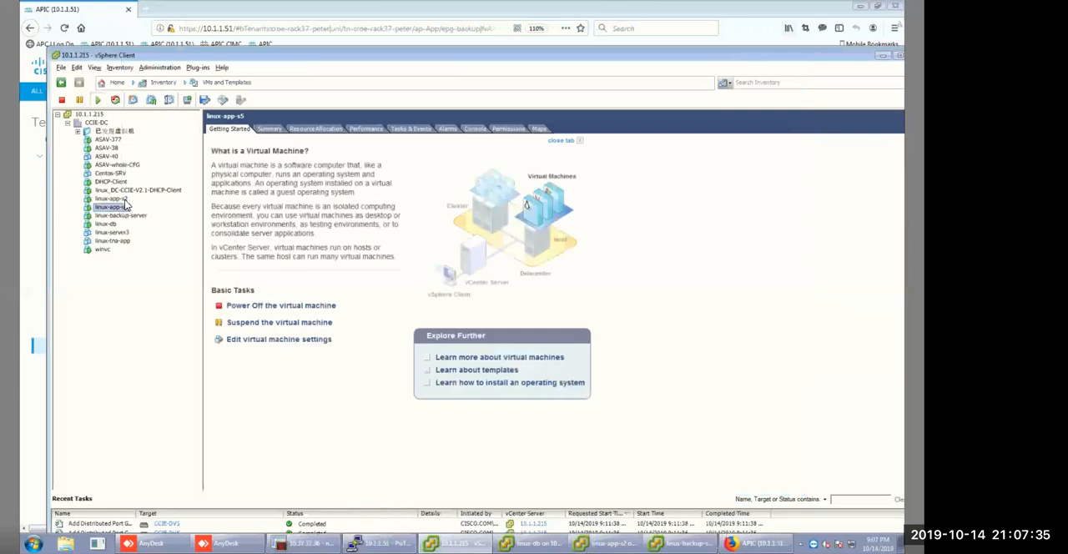
pyautogui.rightClick(122, 210)
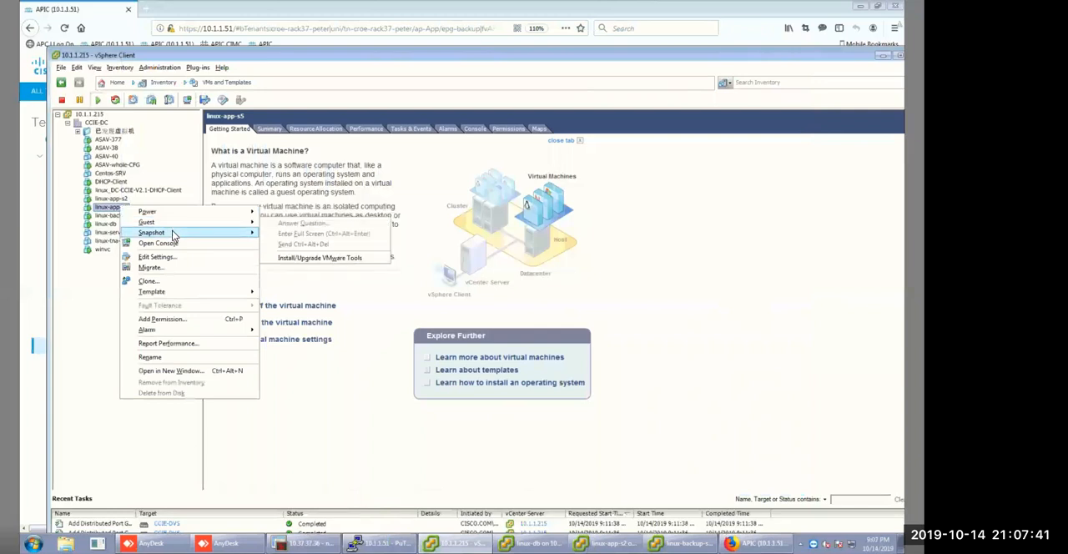
pyautogui.click(174, 245)
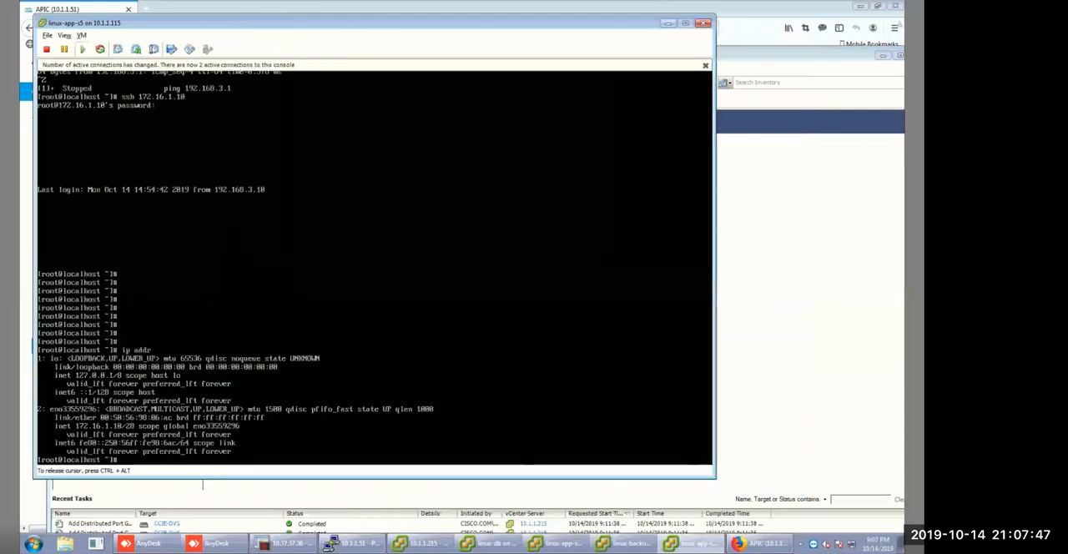
pyautogui.write('ip addr add 172.16.1.10')
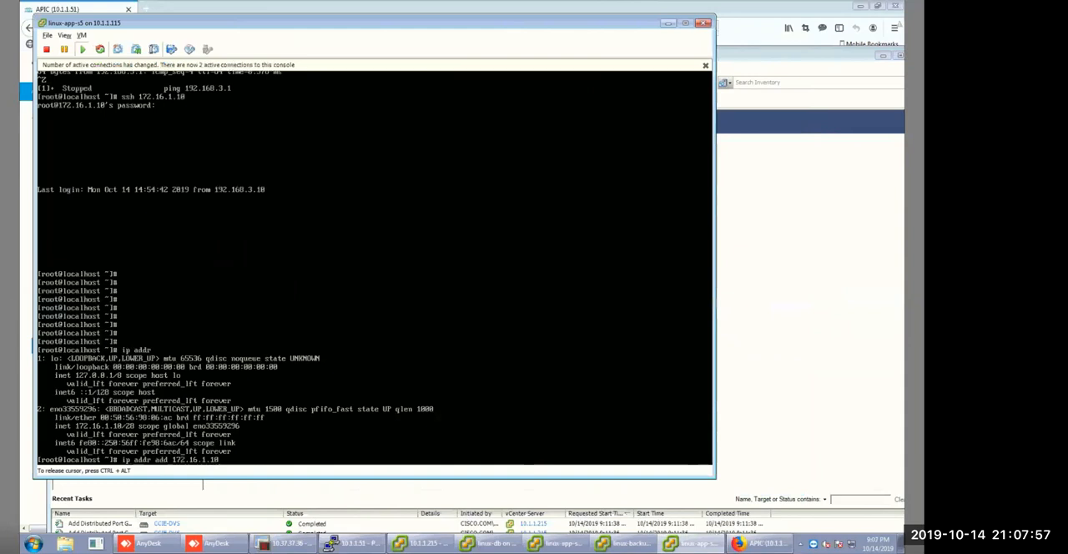
pyautogui.press('BackSpace')
pyautogui.press('BackSpace')
pyautogui.press('BackSpace')
pyautogui.write('1')
pyautogui.press('BackSpace')
pyautogui.press('BackSpace')
pyautogui.press('BackSpace')
pyautogui.press('BackSpace')
pyautogui.press('BackSpace')
pyautogui.press('BackSpace')
pyautogui.press('BackSpace')
pyautogui.press('BackSpace')
pyautogui.press('BackSpace')
pyautogui.press('BackSpace')
pyautogui.press('BackSpace')
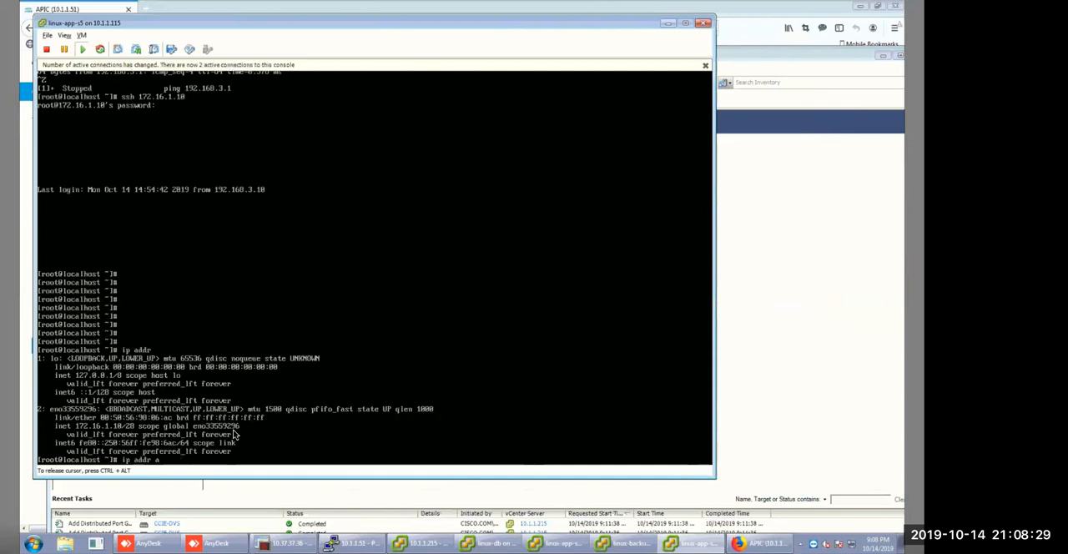
# Close the linux-app-s5 console and power off the linux-app-s5 virtual machine, accepting the confirmation.
pyautogui.click(704, 27)
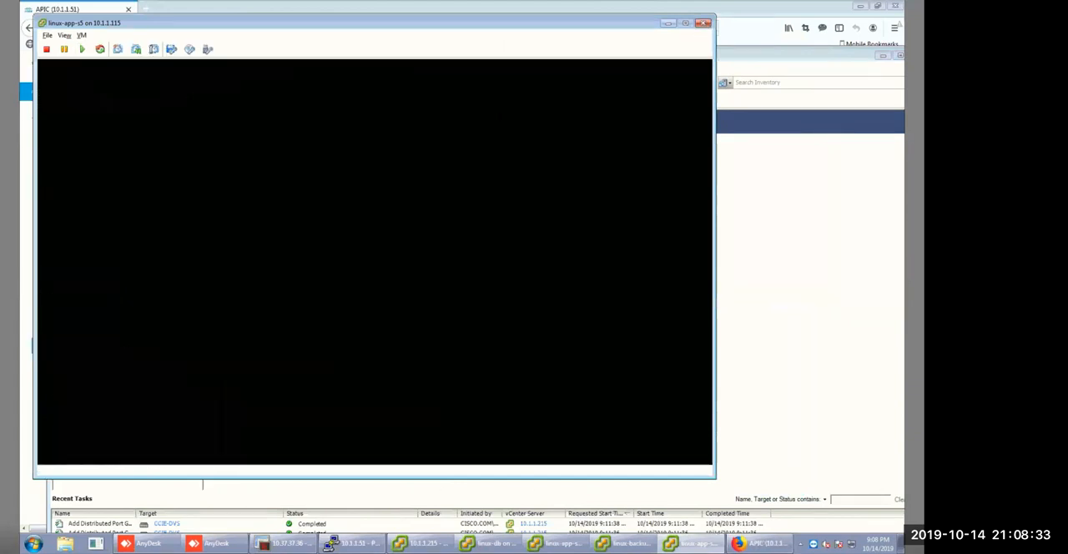
pyautogui.click(122, 209)
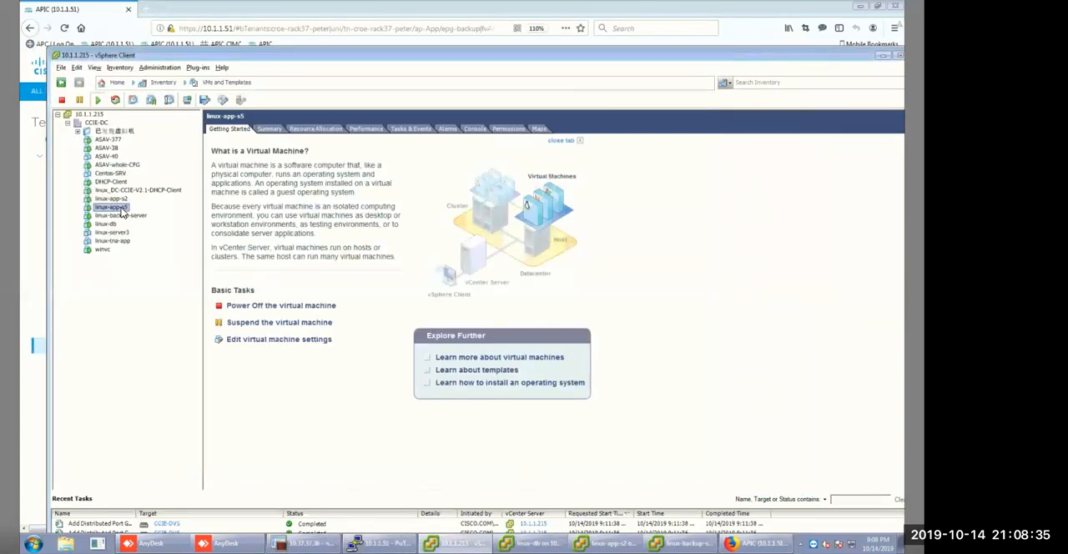
pyautogui.rightClick(121, 208)
pyautogui.click(151, 237)
pyautogui.rightClick(118, 208)
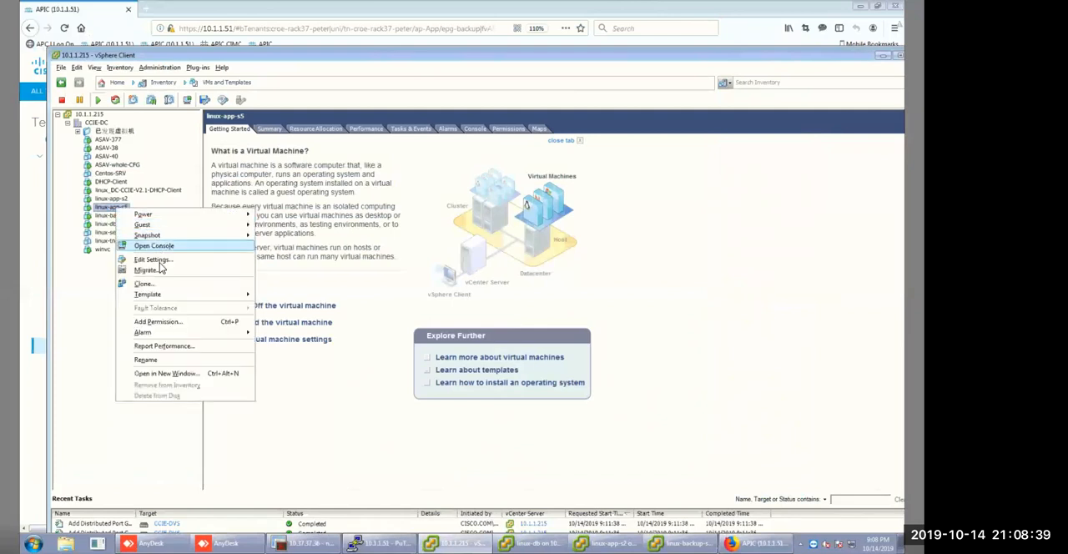
pyautogui.moveTo(236, 219)
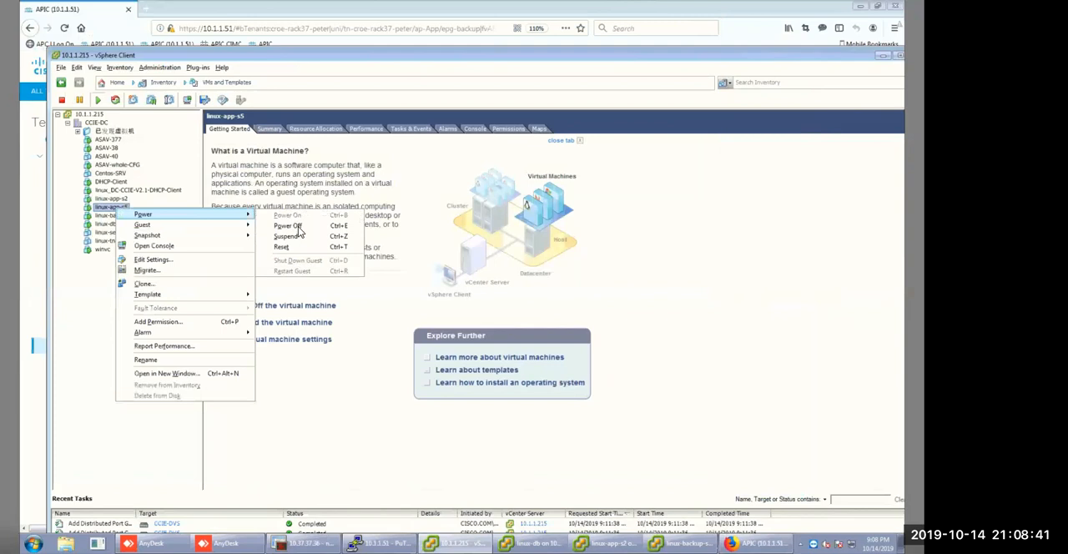
pyautogui.click(294, 226)
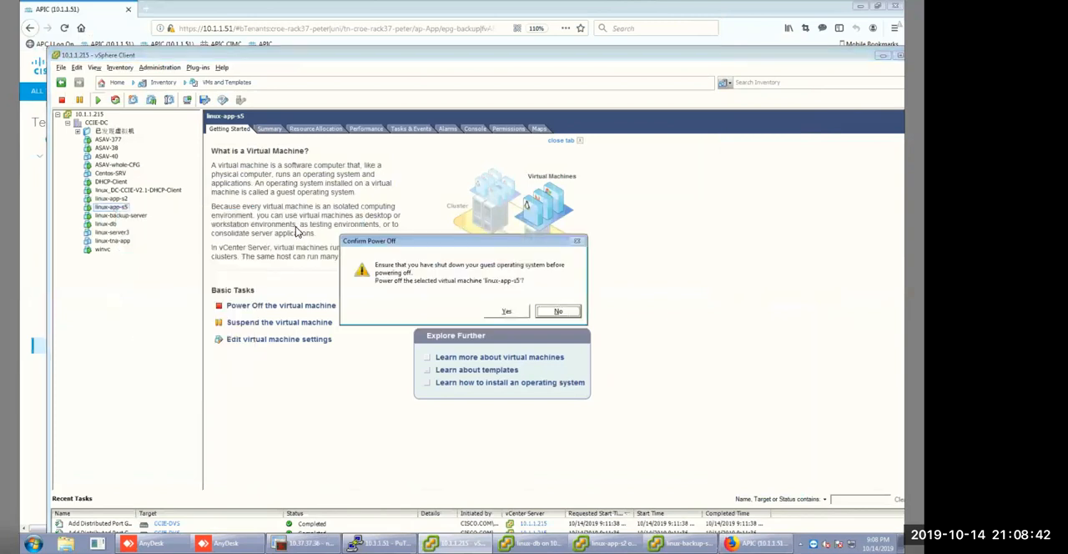
pyautogui.click(509, 312)
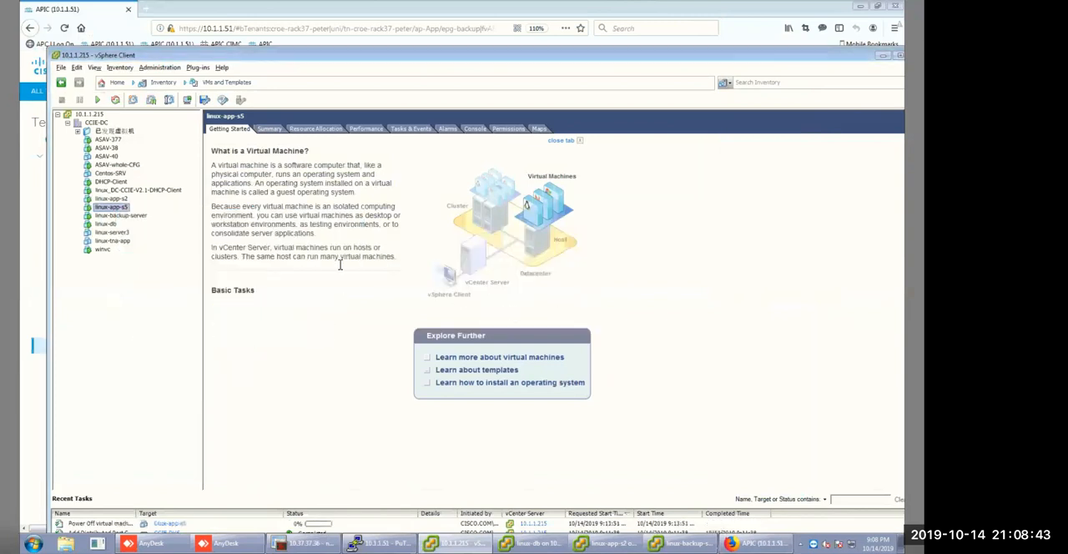
# Power the linux-app-s5 virtual machine on again.
pyautogui.rightClick(109, 209)
pyautogui.moveTo(244, 218)
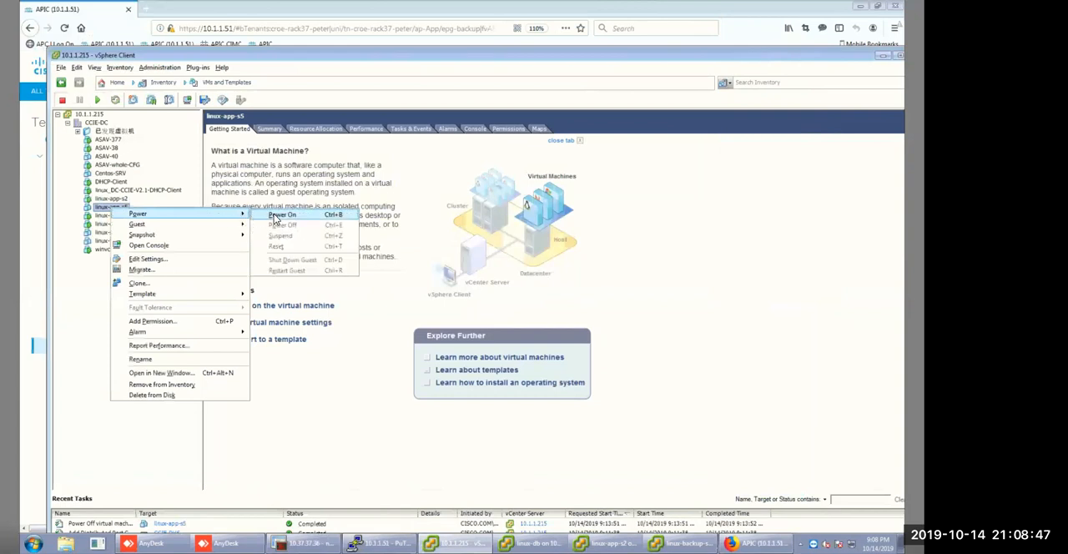
pyautogui.click(275, 214)
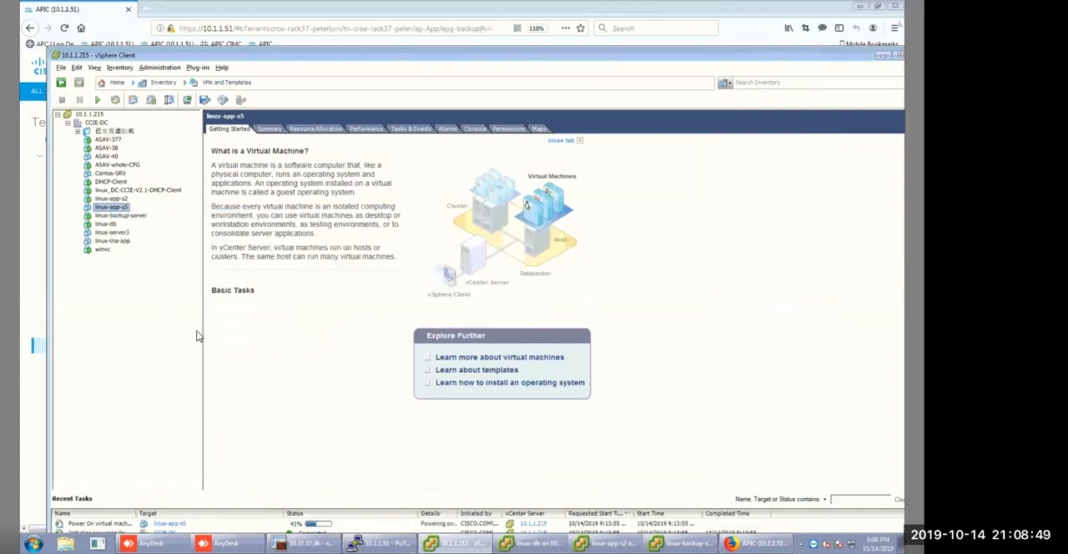
# Check the port group and connection status of network adapter 1 in linux-app-s5's settings and close them.
pyautogui.rightClick(114, 209)
pyautogui.click(164, 261)
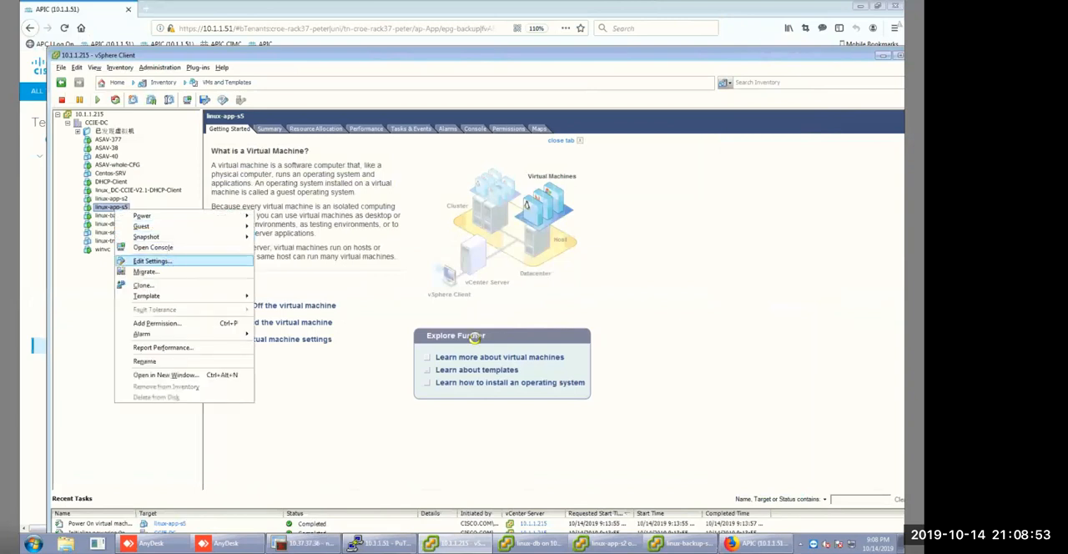
pyautogui.click(455, 280)
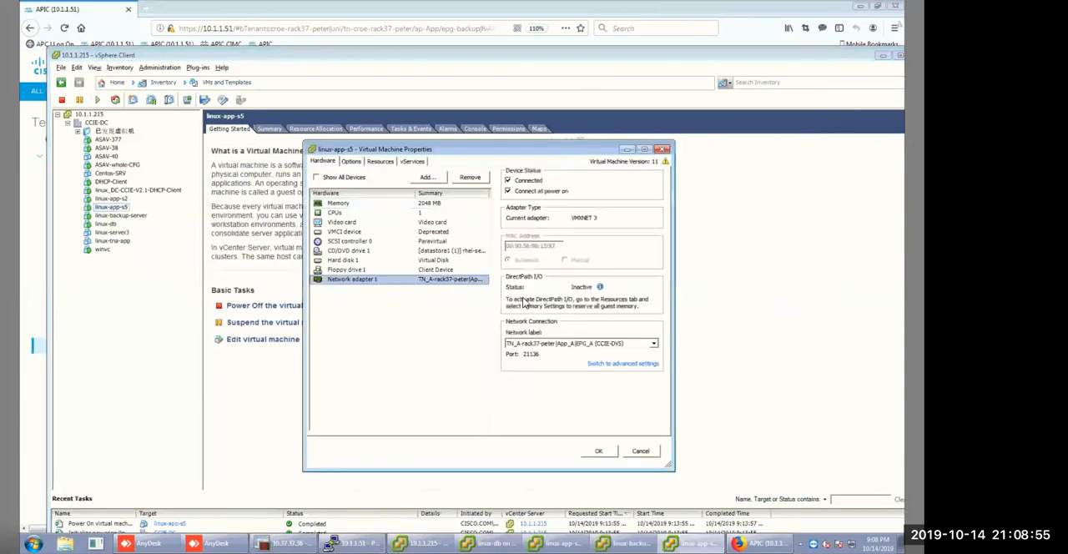
pyautogui.click(627, 150)
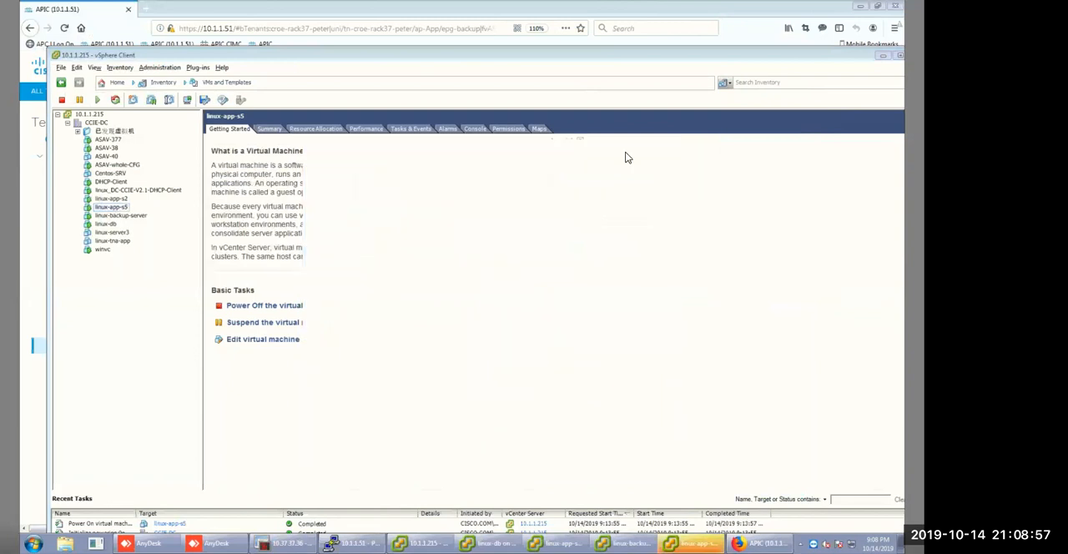
pyautogui.click(691, 544)
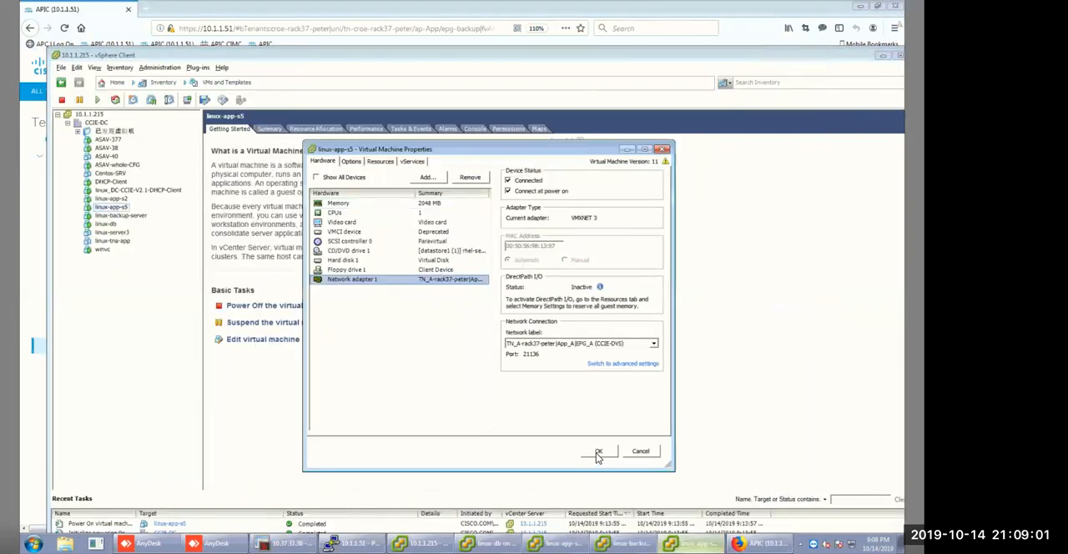
pyautogui.click(597, 452)
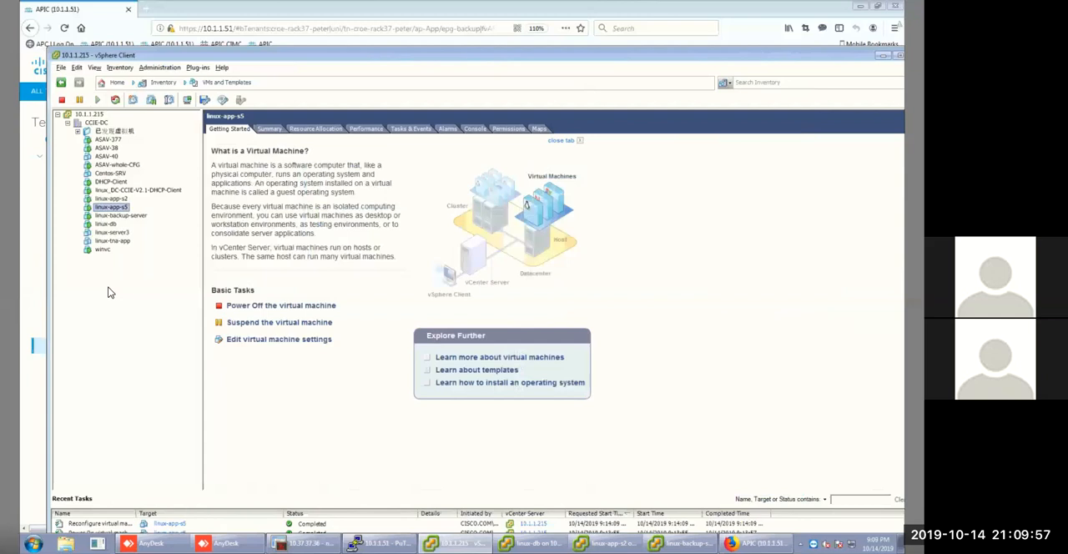
# Open the linux-app-s5 console and enter root as the login name.
pyautogui.rightClick(118, 209)
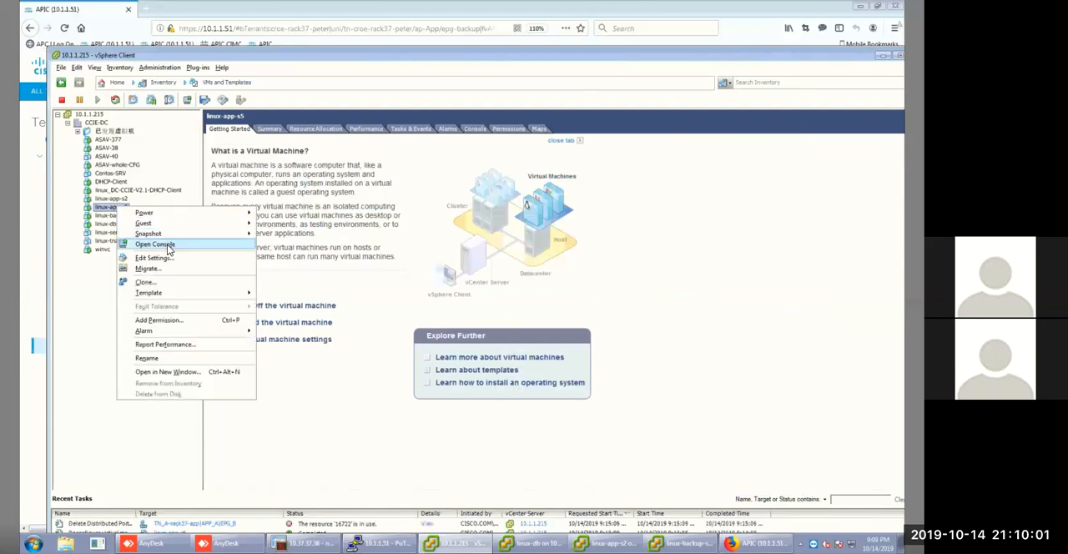
pyautogui.click(223, 245)
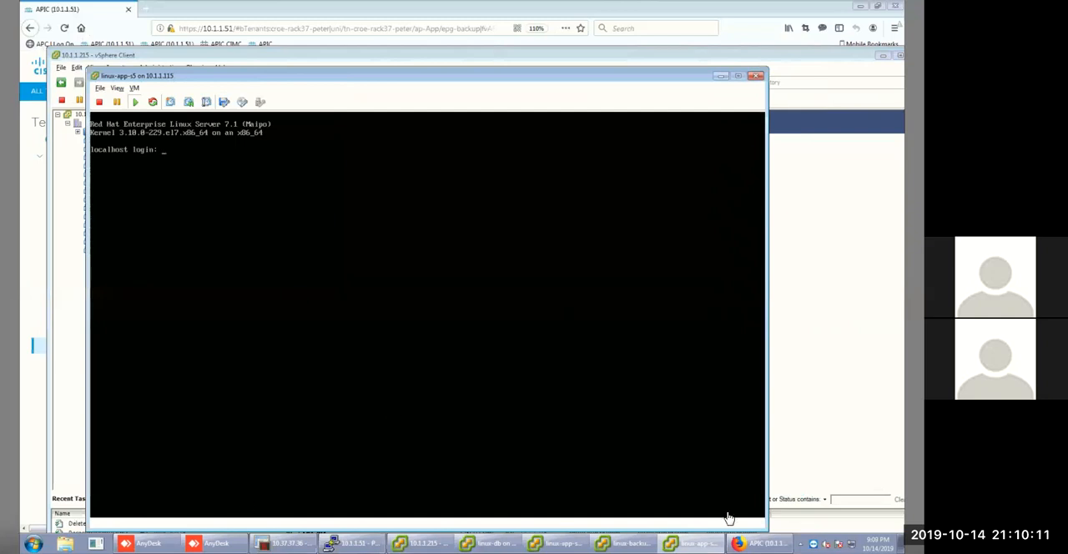
pyautogui.click(291, 253)
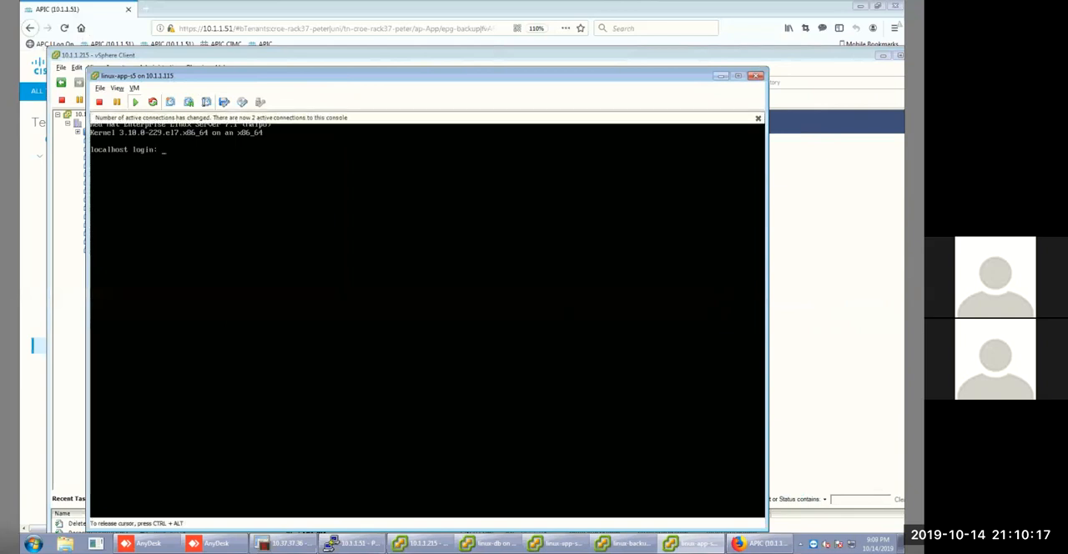
pyautogui.write('root')
pyautogui.press('Return')
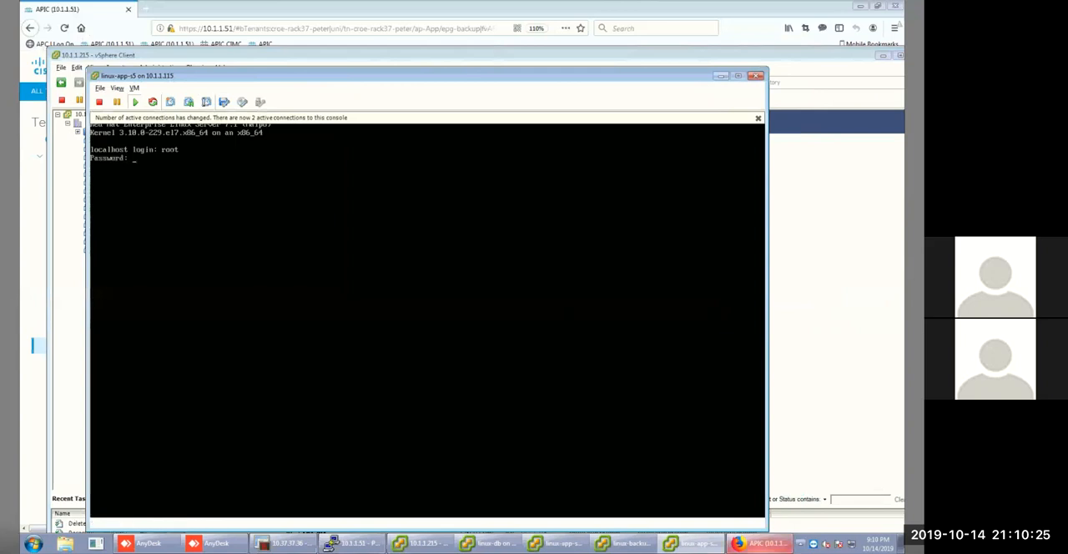
# In APIC, examine the TN_A-rack37 tenant's BD-A Layer 3 configuration and EPG_A's subnets and contracts.
pyautogui.click(759, 544)
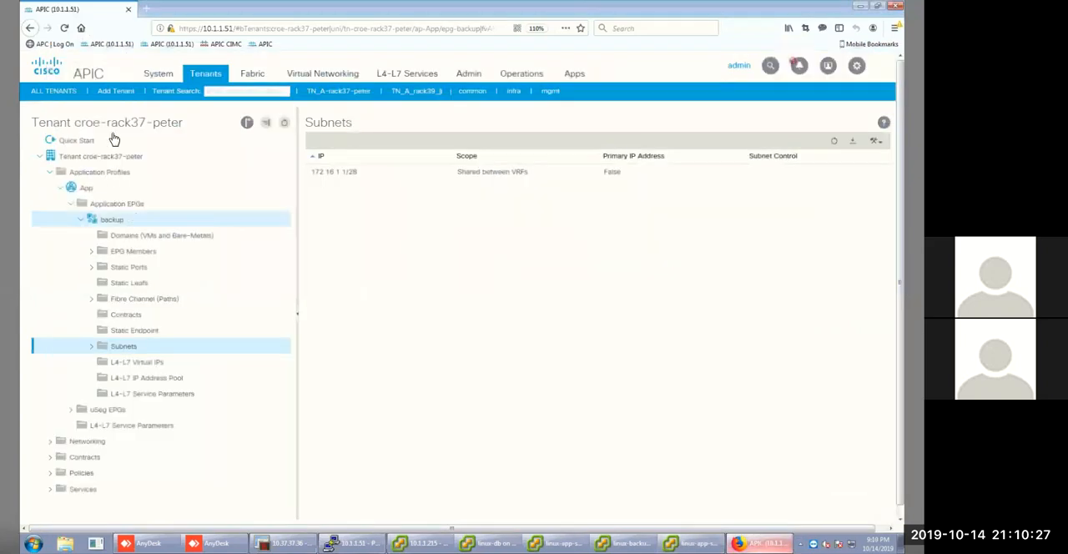
pyautogui.click(343, 93)
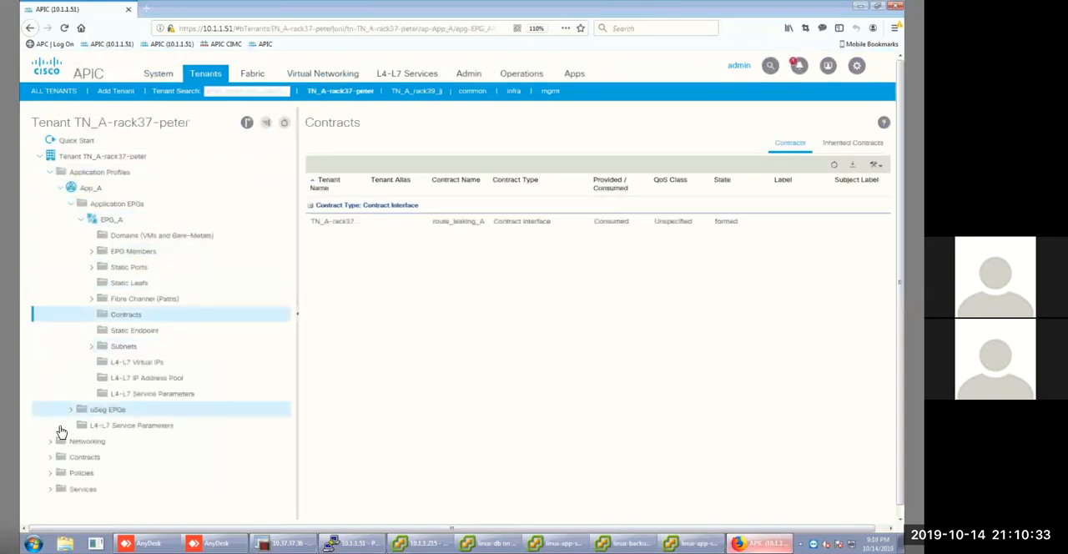
pyautogui.click(49, 442)
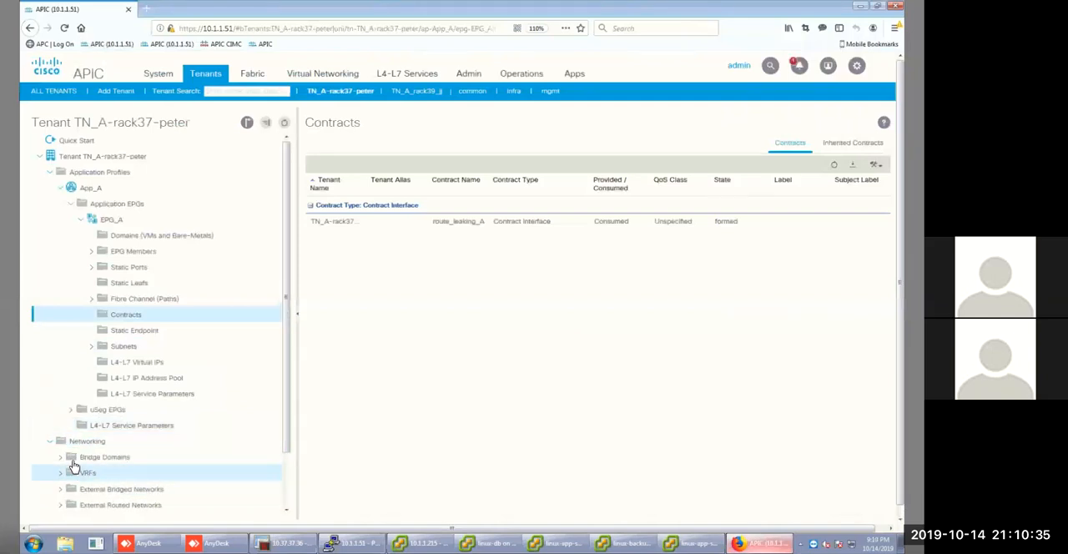
pyautogui.click(60, 459)
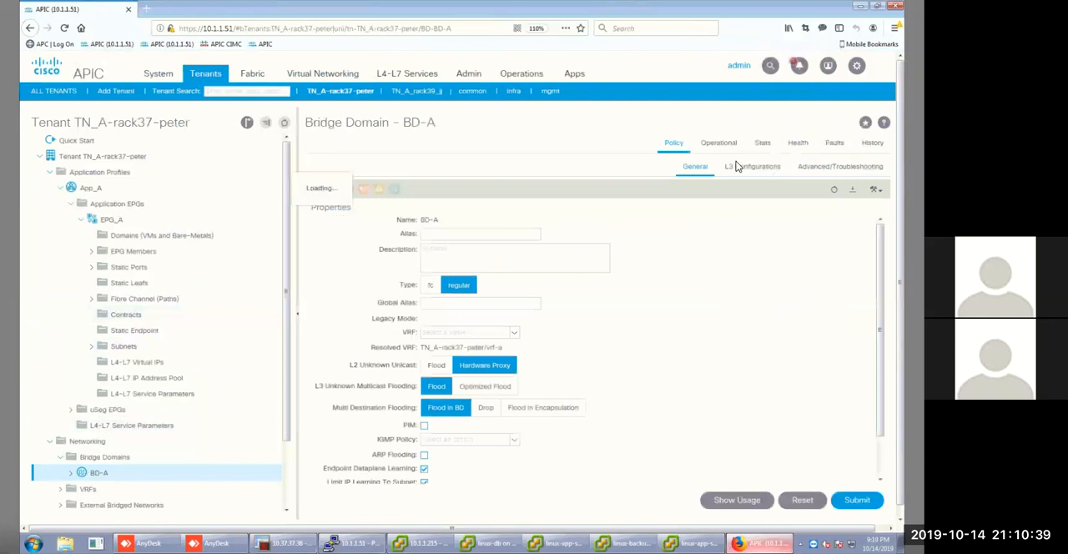
pyautogui.click(739, 169)
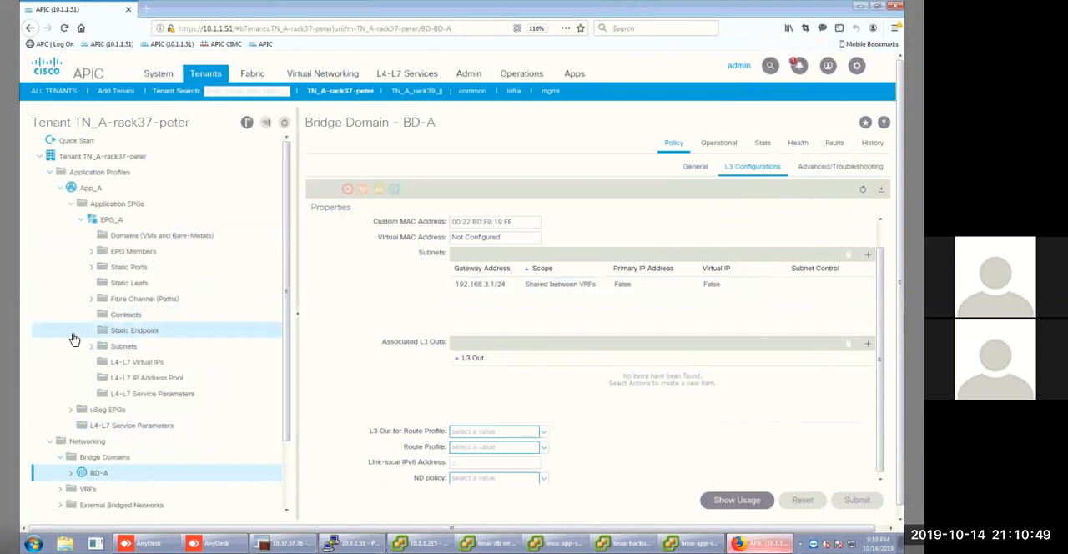
pyautogui.click(126, 346)
pyautogui.click(130, 318)
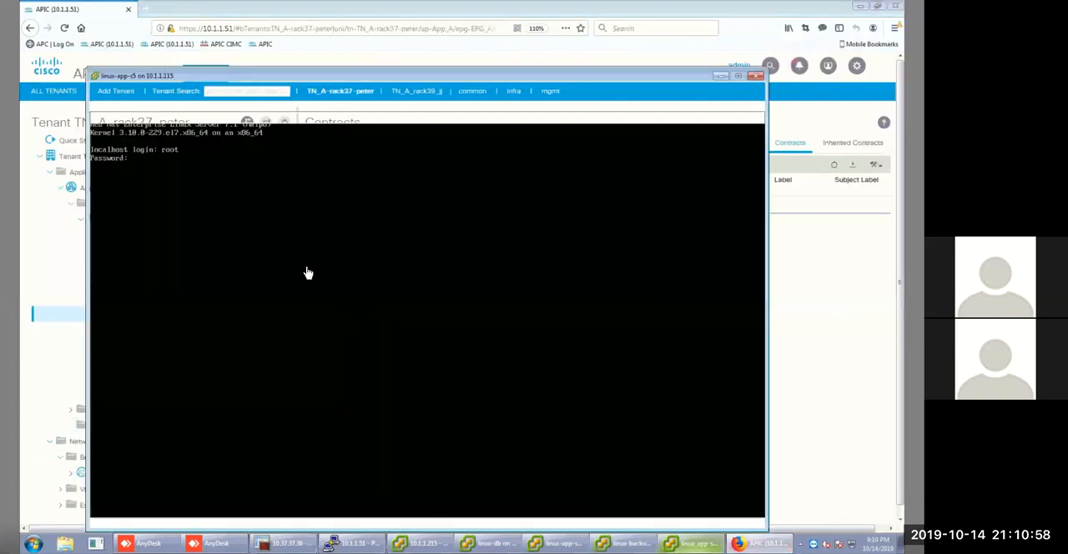
# Return to the linux-app-s5 console, log in as root with the account password, and check the interface addresses with ip addr.
pyautogui.click(304, 268)
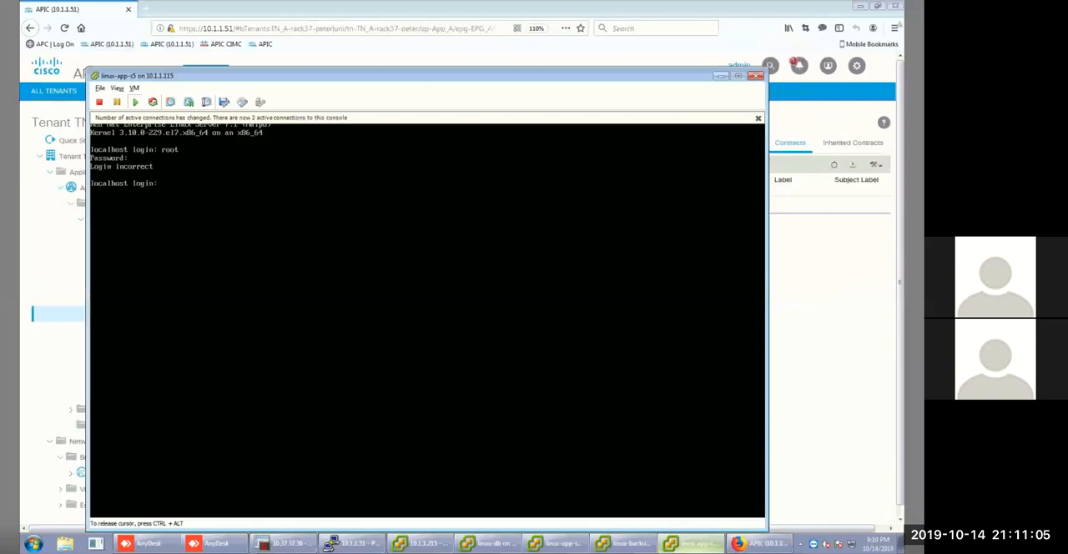
pyautogui.write('root')
pyautogui.press('Return')
pyautogui.press('Return')
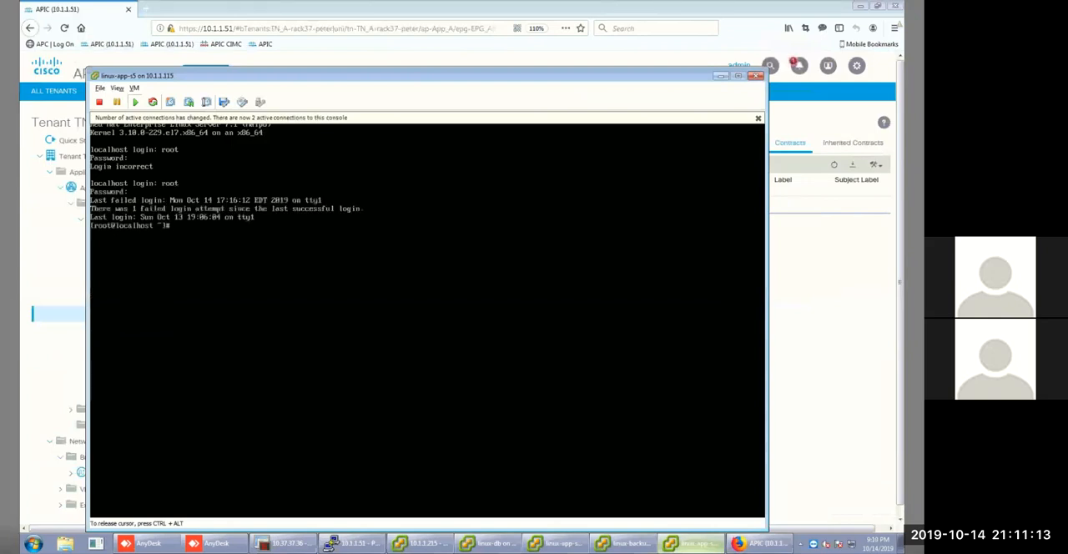
pyautogui.write('ip addr')
pyautogui.press('Return')
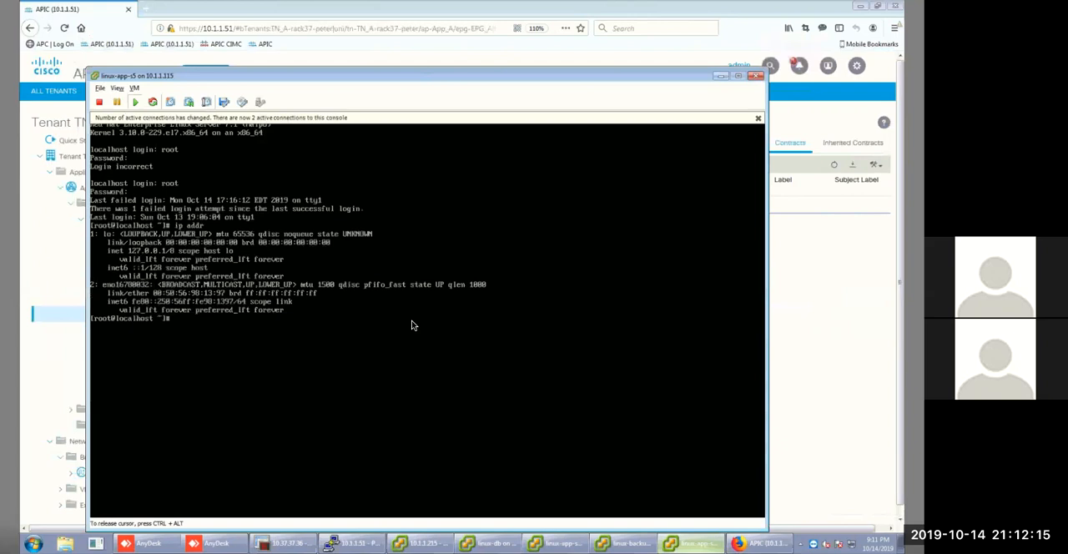
# Start an ip addr add command for 192.168.3.10 on linux-app-s5 and dismiss the console's connection notice.
pyautogui.press('Return')
pyautogui.write('ip addr add 192.168.3.102')
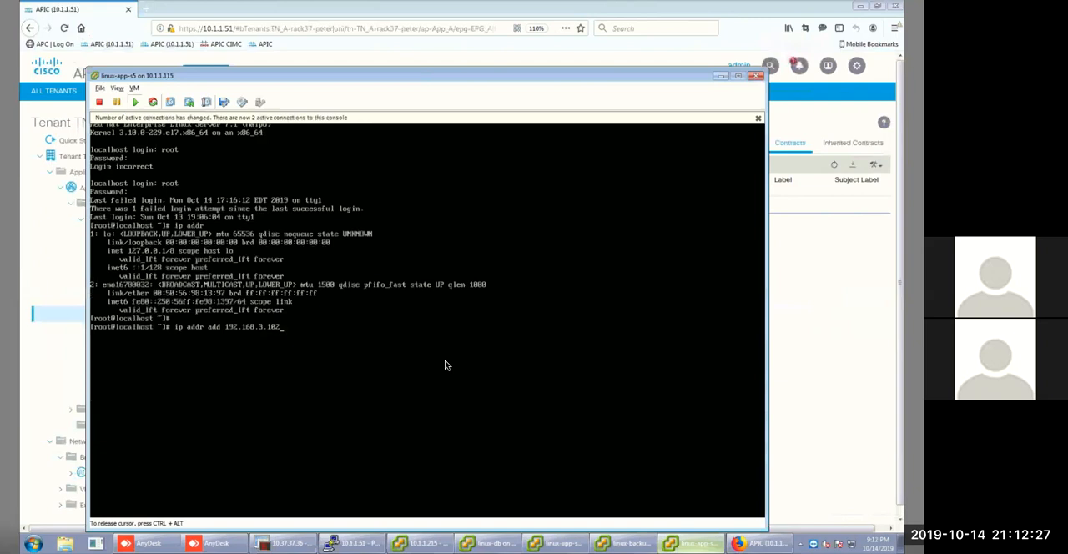
pyautogui.press('BackSpace')
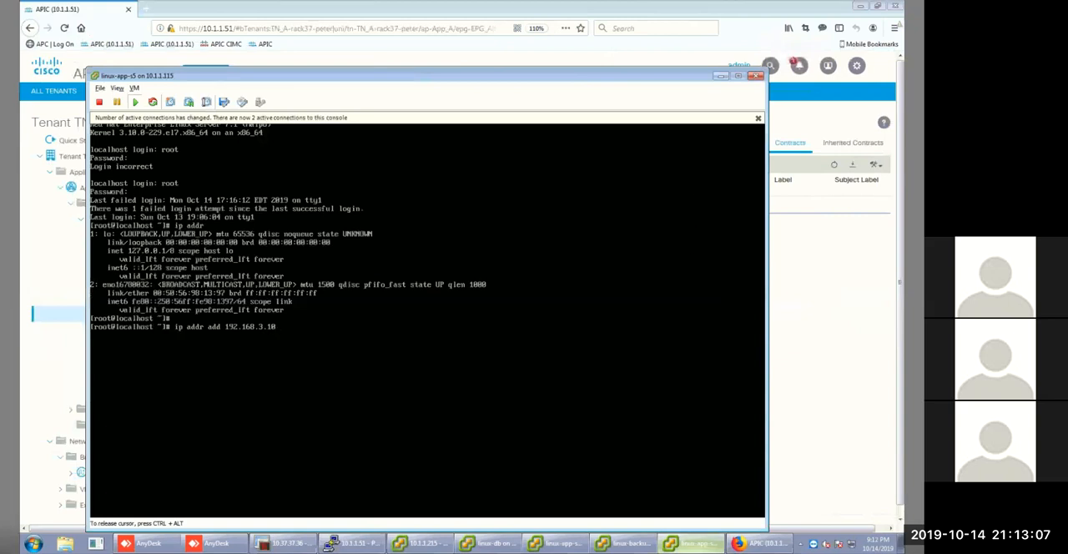
pyautogui.click(758, 118)
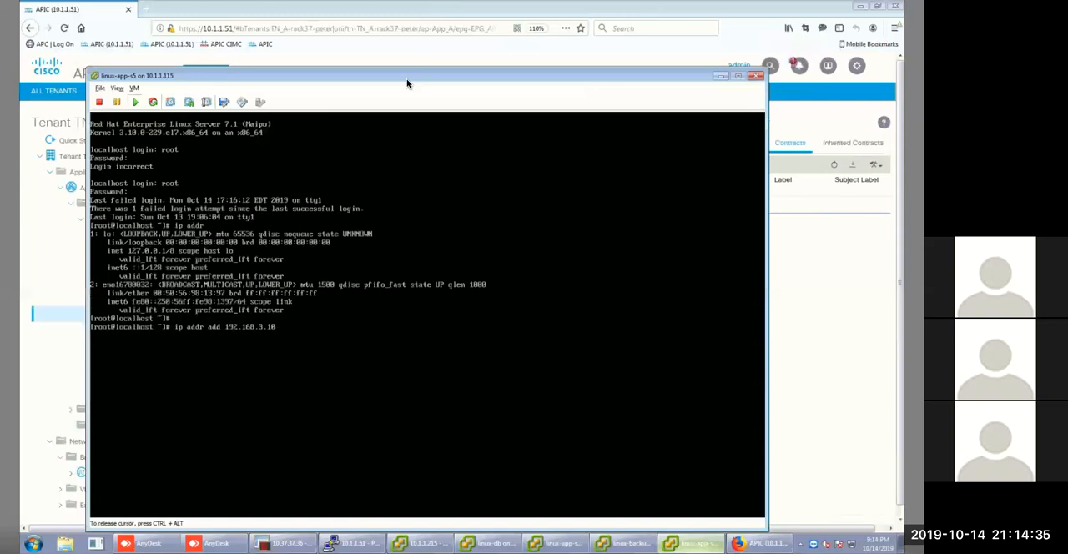
pyautogui.moveTo(434, 76); pyautogui.dragTo(446, 32)
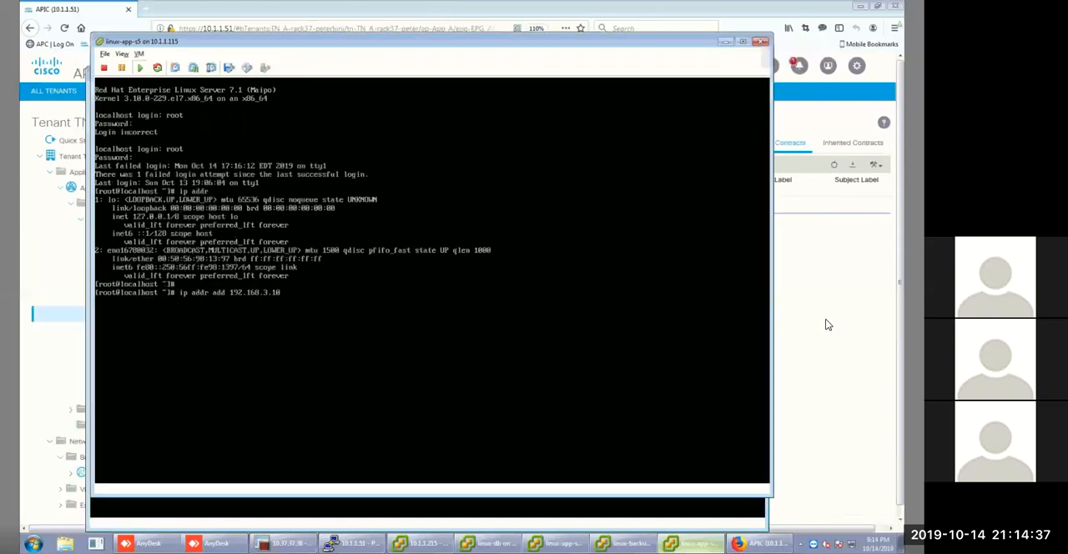
pyautogui.click(833, 252)
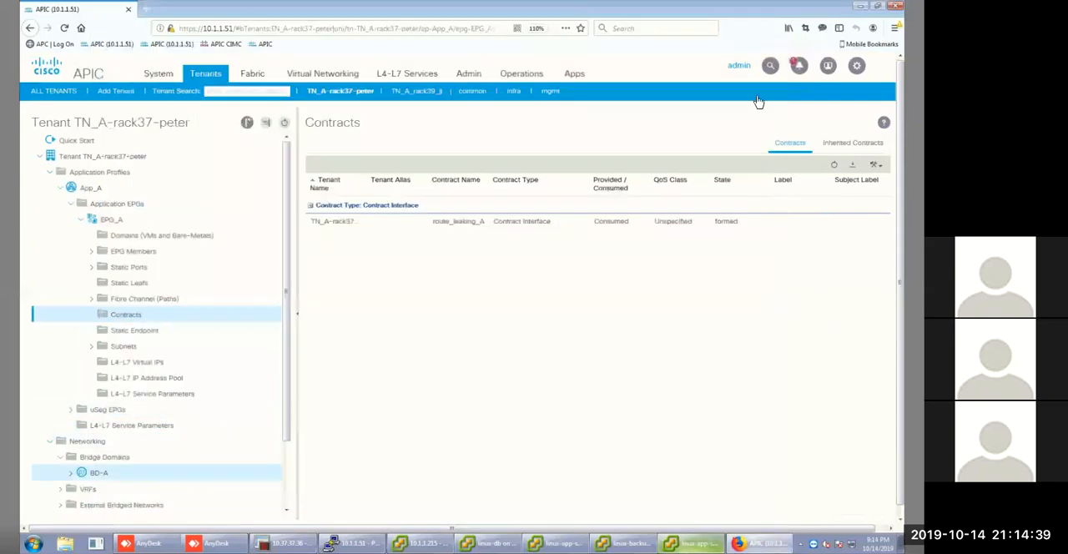
pyautogui.click(860, 10)
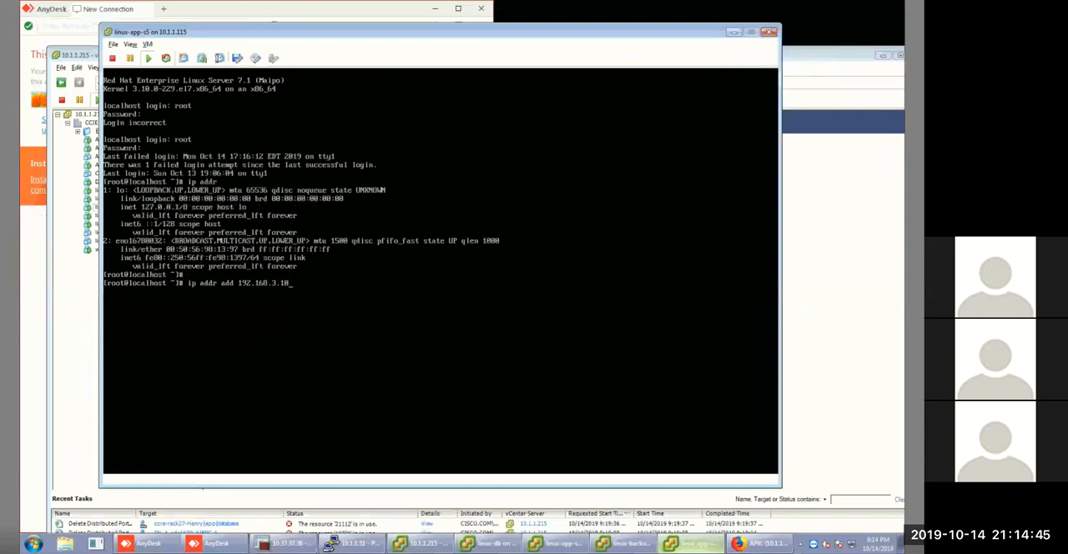
pyautogui.click(7, 504)
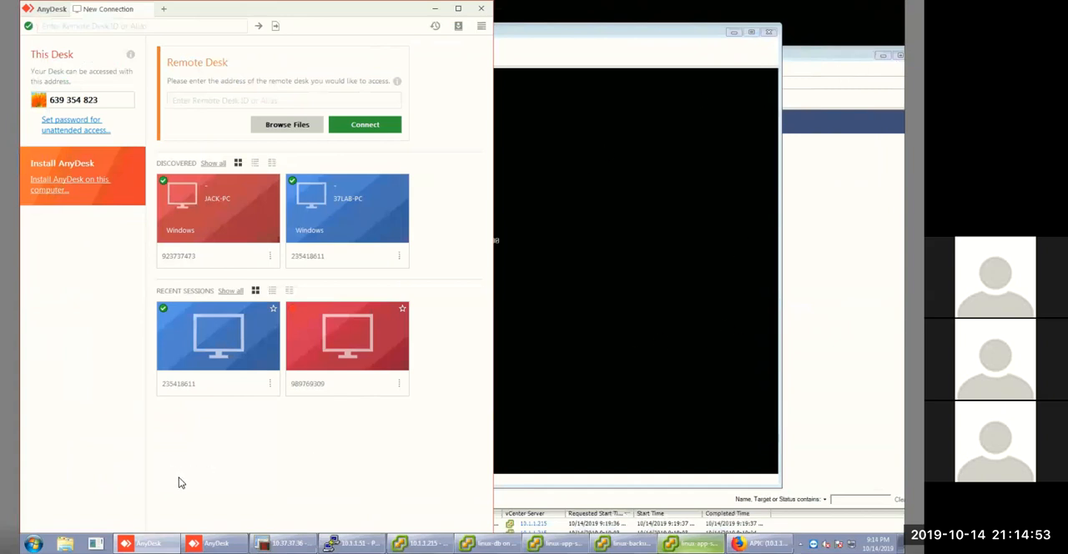
# Write 192.168.3.10/24 in the Windows program search and copy it for use in the console.
pyautogui.click(33, 543)
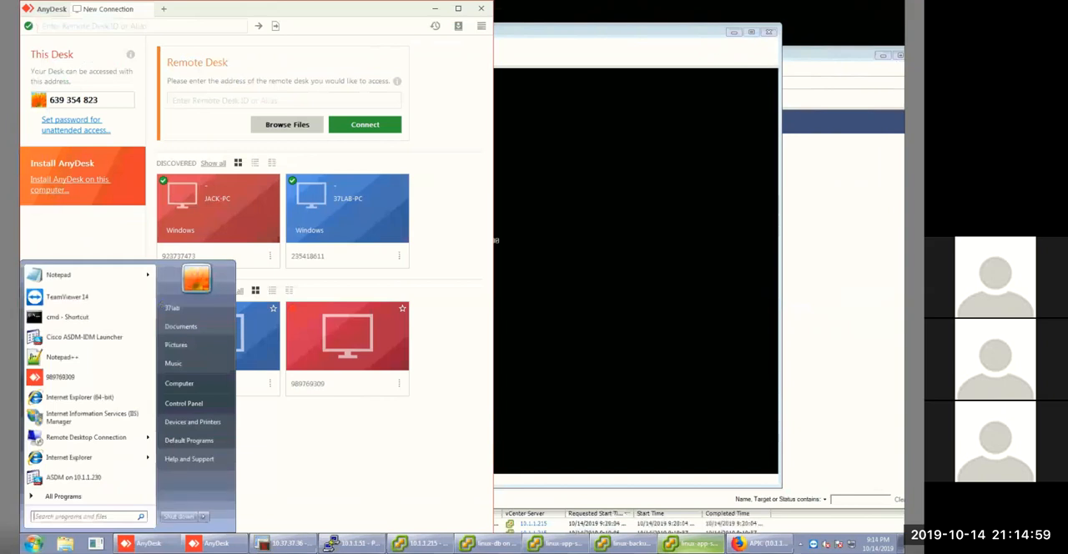
pyautogui.click(72, 519)
pyautogui.write('\\on')
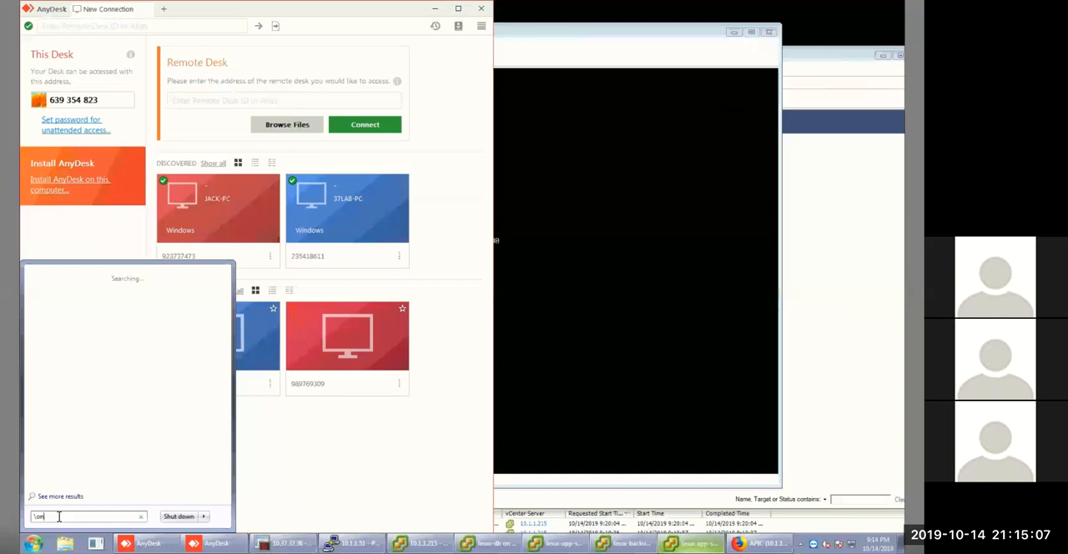
pyautogui.press('BackSpace')
pyautogui.press('BackSpace')
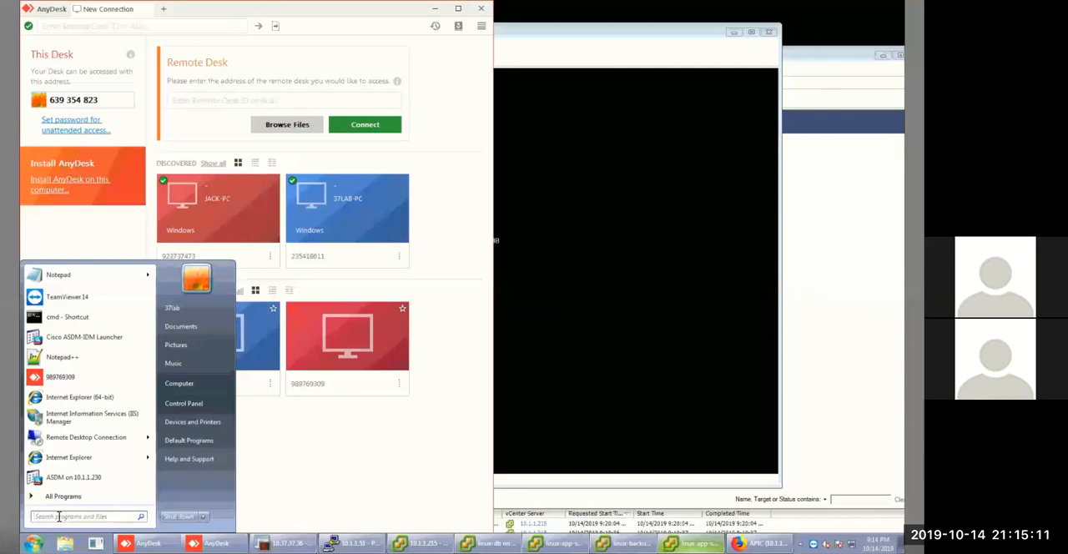
pyautogui.write('122.16')
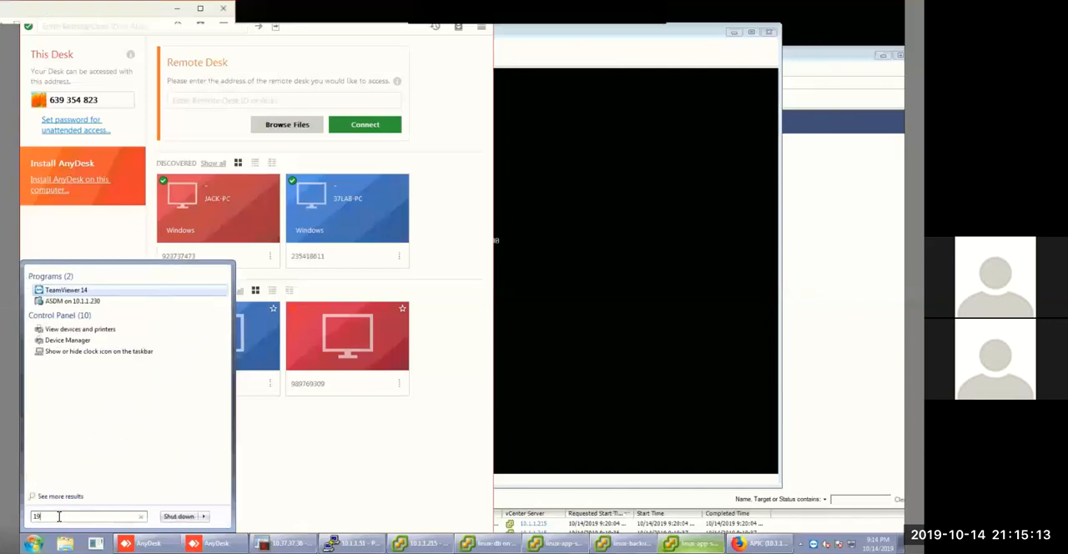
pyautogui.write('8')
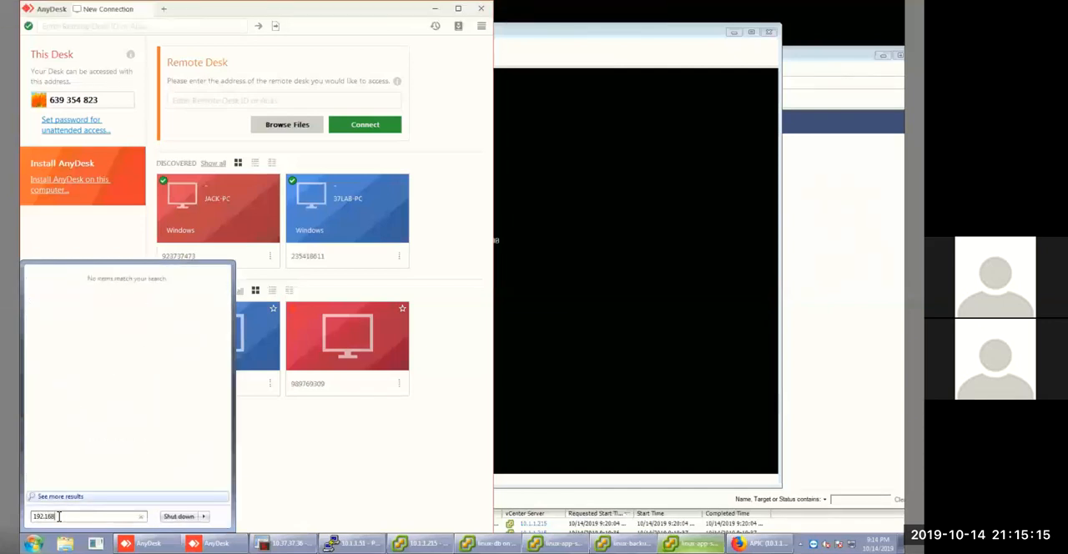
pyautogui.write('.3.10/24')
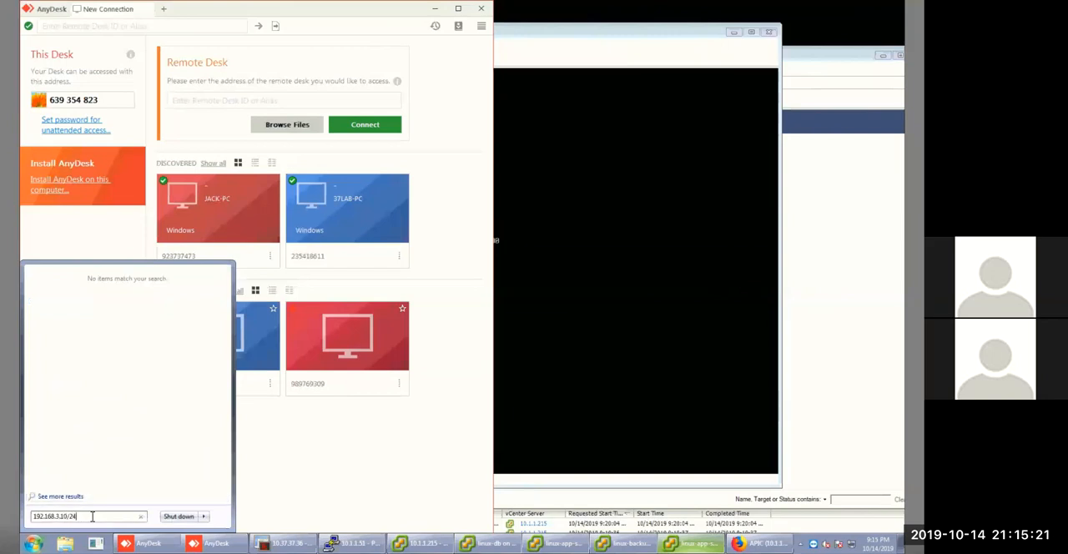
pyautogui.moveTo(79, 517); pyautogui.dragTo(21, 517)
pyautogui.rightClick(46, 516)
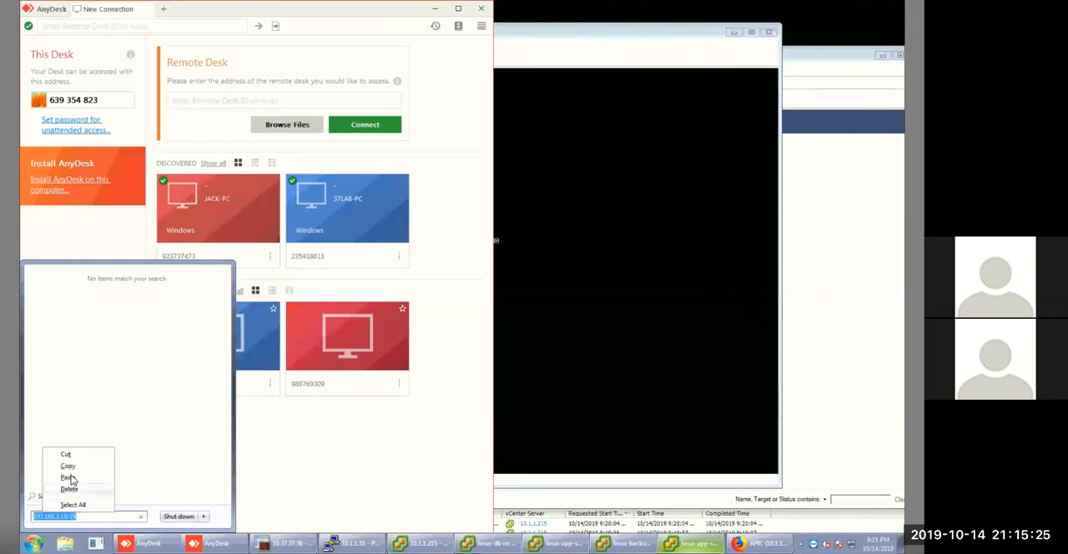
pyautogui.click(70, 474)
# Try to paste the copied address into the ip addr add command on linux-app-s5, erasing the stray characters.
pyautogui.click(534, 289)
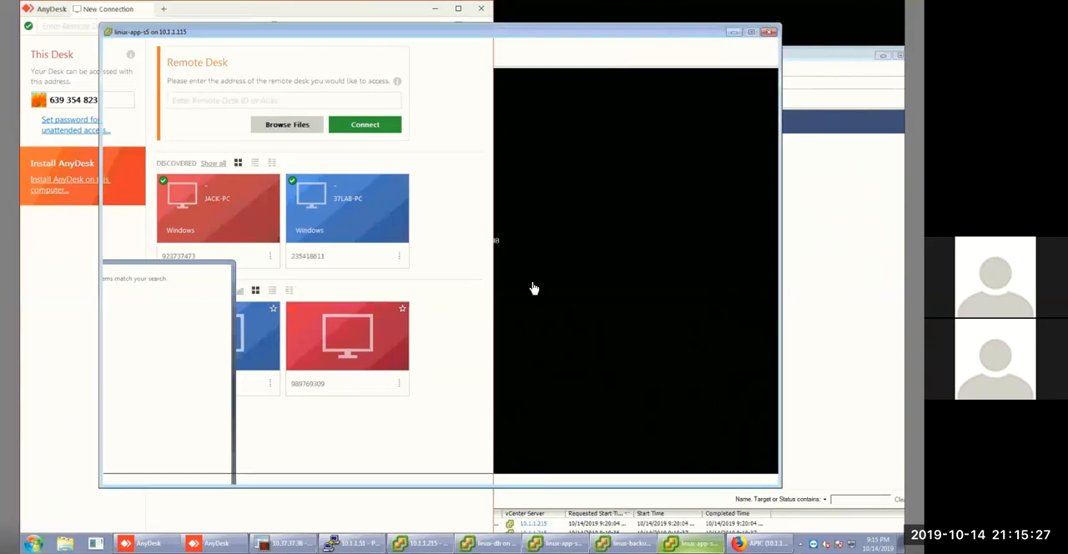
pyautogui.press('BackSpace')
pyautogui.press('BackSpace')
pyautogui.press('BackSpace')
pyautogui.press('BackSpace')
pyautogui.press('BackSpace')
pyautogui.press('BackSpace')
pyautogui.press('BackSpace')
pyautogui.press('BackSpace')
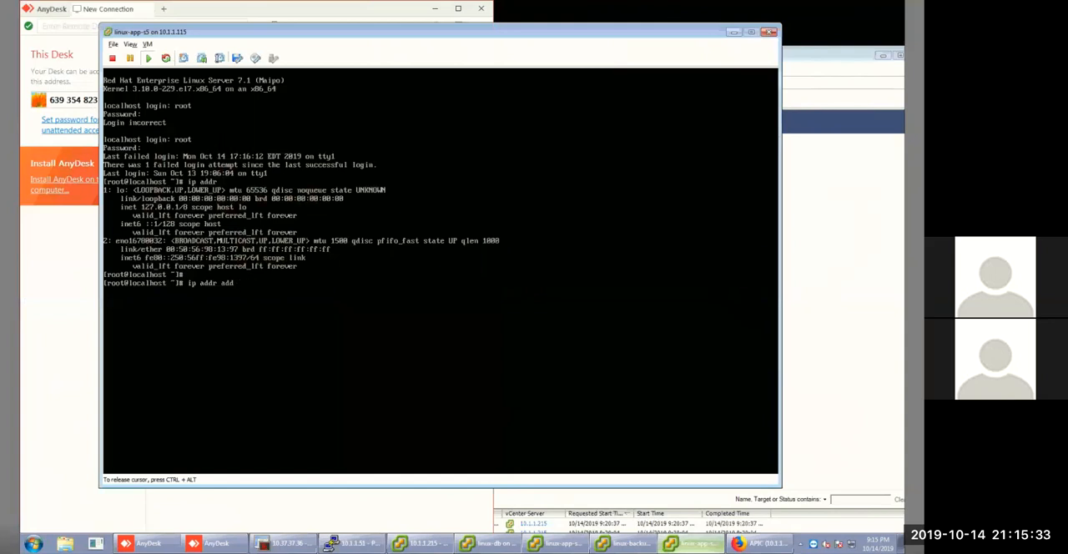
pyautogui.write('vvvvvvvvvvvvvvvvvvvvvvvvvvvvvvvvvvvv')
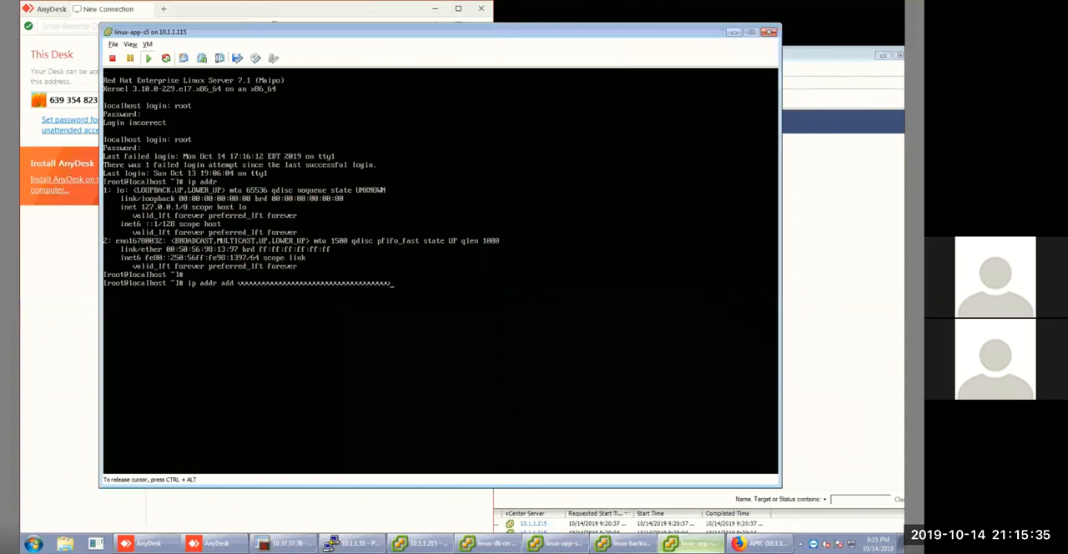
pyautogui.press('BackSpace')
pyautogui.press('BackSpace')
pyautogui.press('BackSpace')
pyautogui.press('BackSpace')
pyautogui.press('BackSpace')
pyautogui.press('BackSpace')
pyautogui.press('BackSpace')
pyautogui.press('BackSpace')
pyautogui.press('BackSpace')
pyautogui.press('BackSpace')
pyautogui.press('BackSpace')
pyautogui.press('BackSpace')
pyautogui.press('BackSpace')
pyautogui.press('BackSpace')
pyautogui.press('BackSpace')
pyautogui.press('BackSpace')
pyautogui.press('BackSpace')
pyautogui.press('BackSpace')
pyautogui.press('BackSpace')
pyautogui.press('BackSpace')
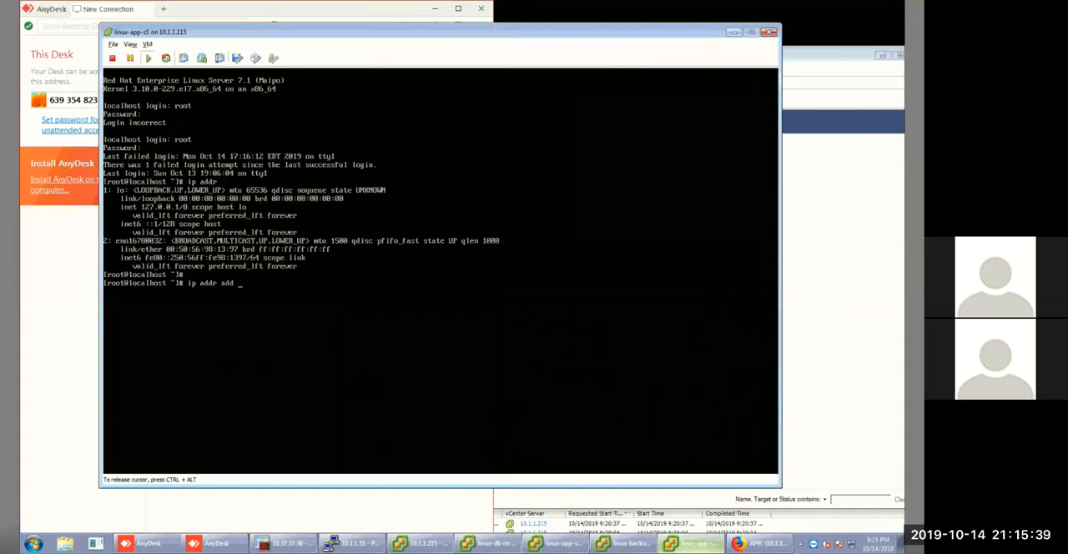
pyautogui.hotkey('ctrl', 'alt')
pyautogui.click(131, 45)
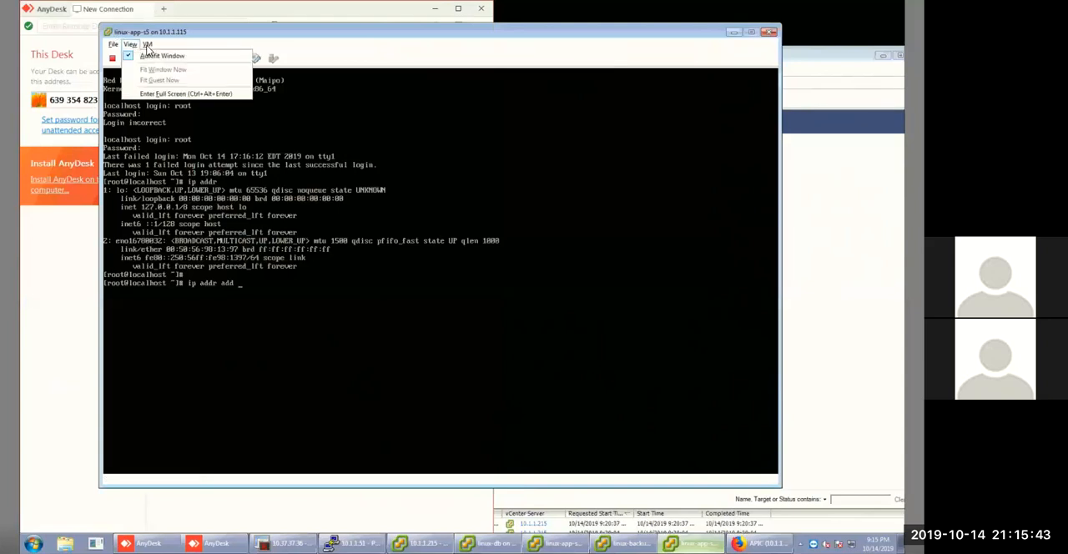
pyautogui.click(147, 45)
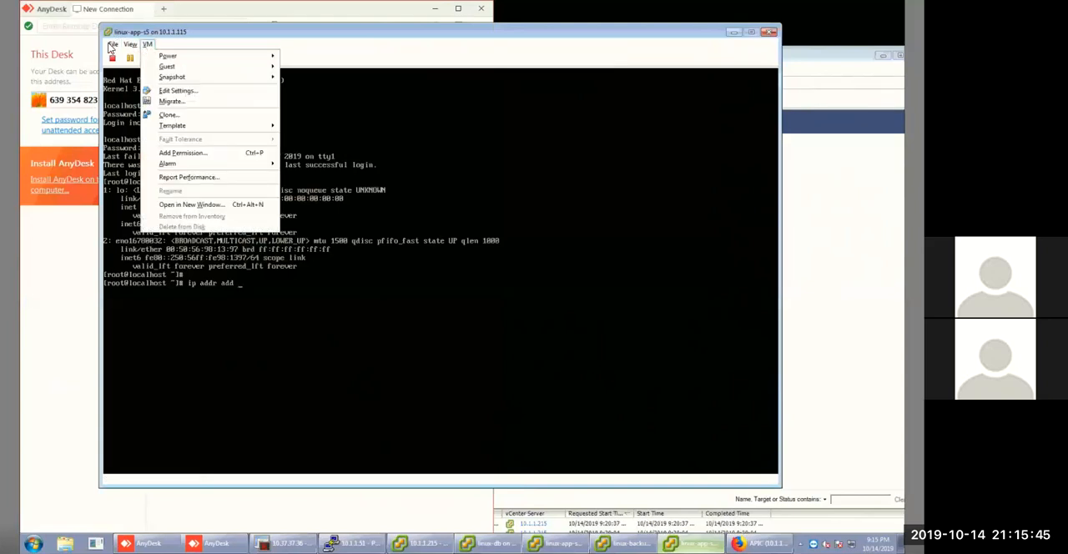
pyautogui.click(113, 45)
pyautogui.click(131, 45)
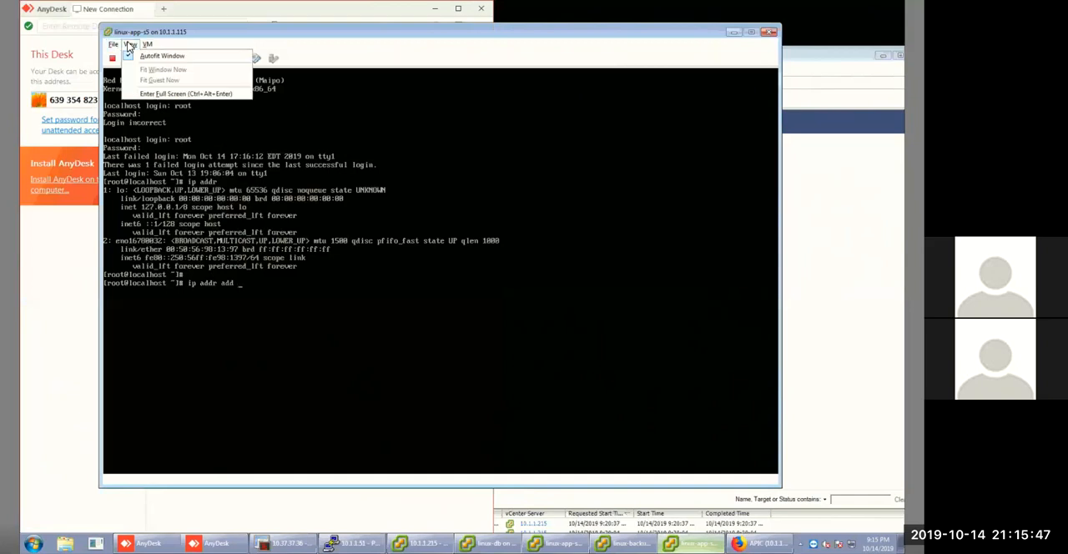
pyautogui.click(147, 46)
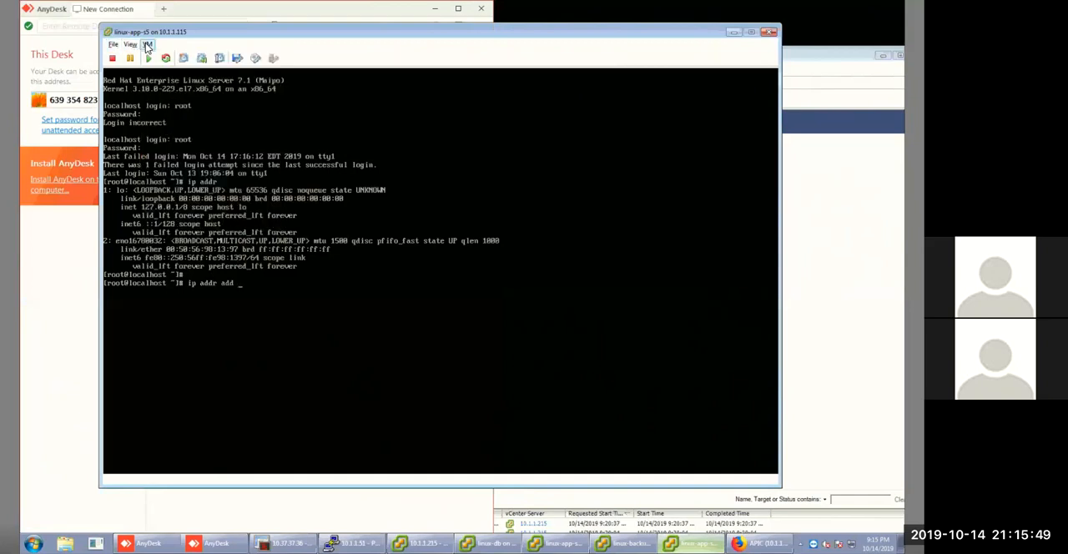
pyautogui.click(147, 46)
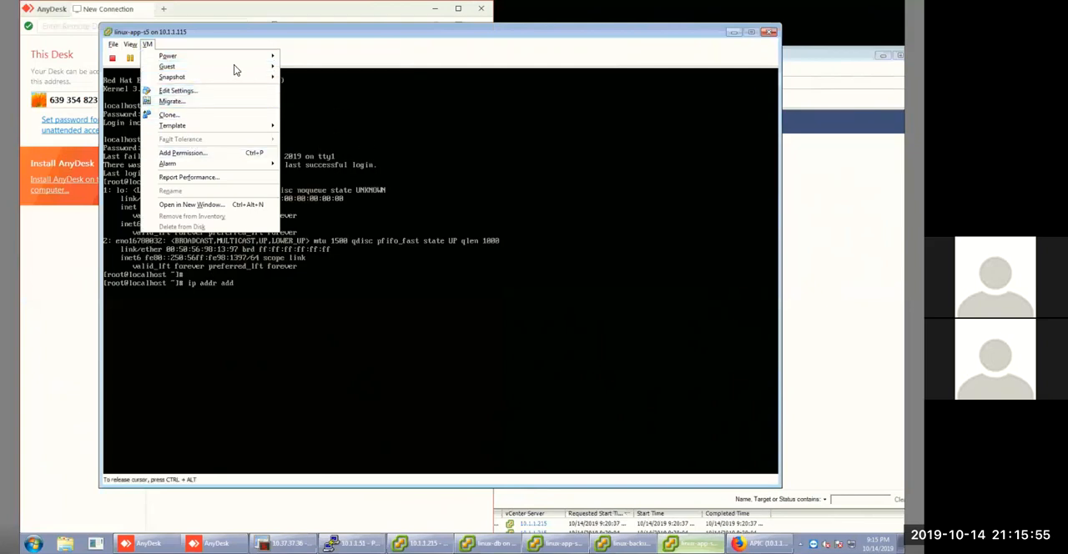
pyautogui.moveTo(237, 77)
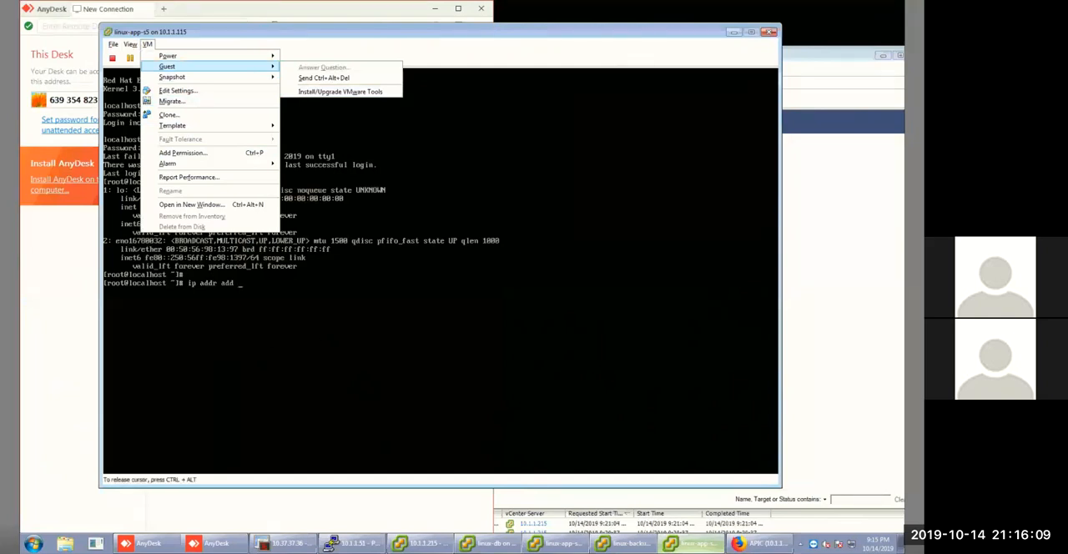
pyautogui.click(228, 31)
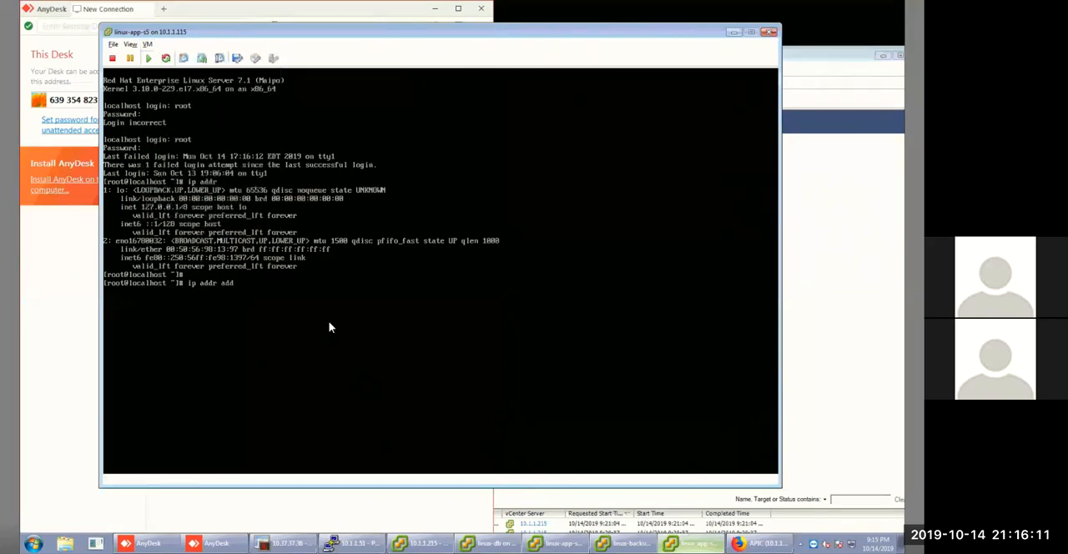
# Clear the unfinished ip addr add command from the linux-app-s5 prompt.
pyautogui.click(279, 304)
pyautogui.press('BackSpace')
pyautogui.press('BackSpace')
pyautogui.press('BackSpace')
pyautogui.press('BackSpace')
pyautogui.press('BackSpace')
pyautogui.press('BackSpace')
pyautogui.press('BackSpace')
pyautogui.press('BackSpace')
pyautogui.press('BackSpace')
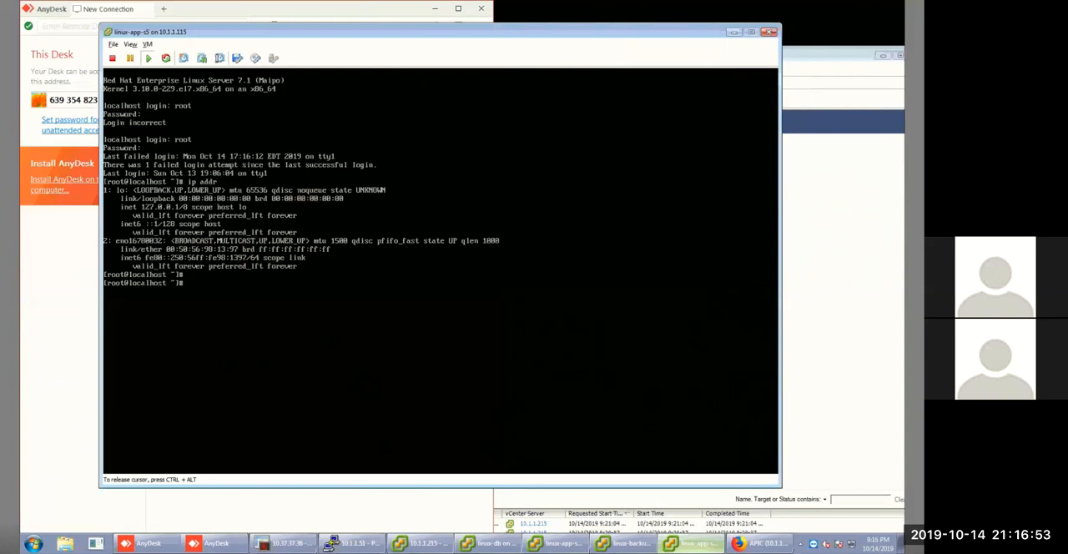
# Close the linux-app-s5 console, reopen it from the vSphere Client inventory, and minimize the new console window.
pyautogui.hotkey('ctrl', 'alt')
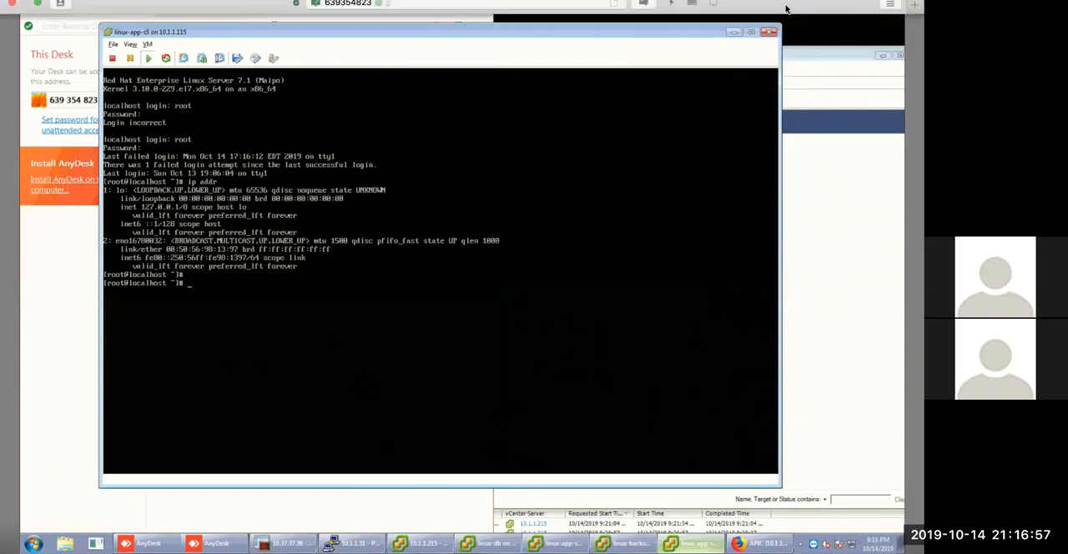
pyautogui.click(770, 32)
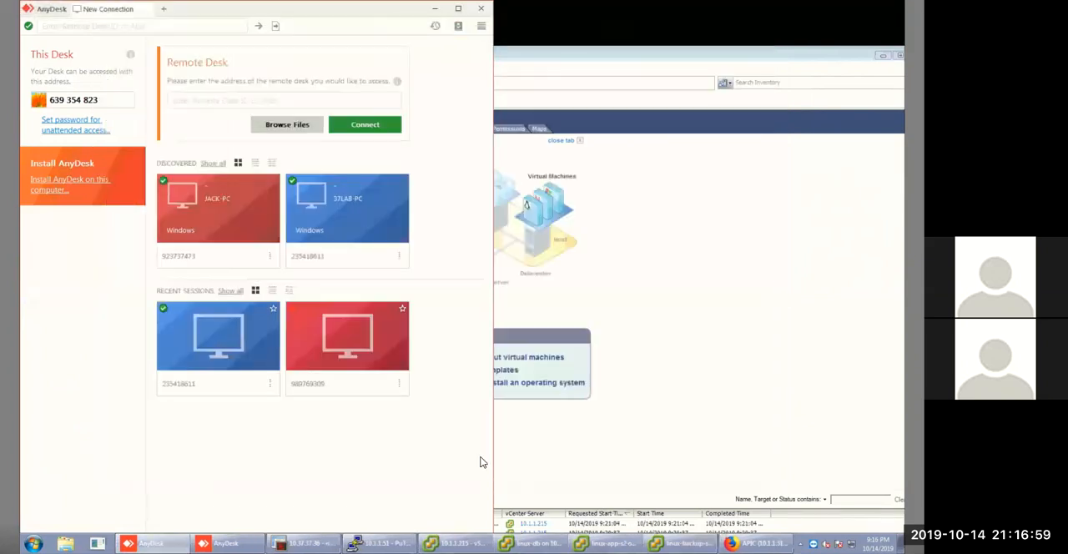
pyautogui.click(455, 543)
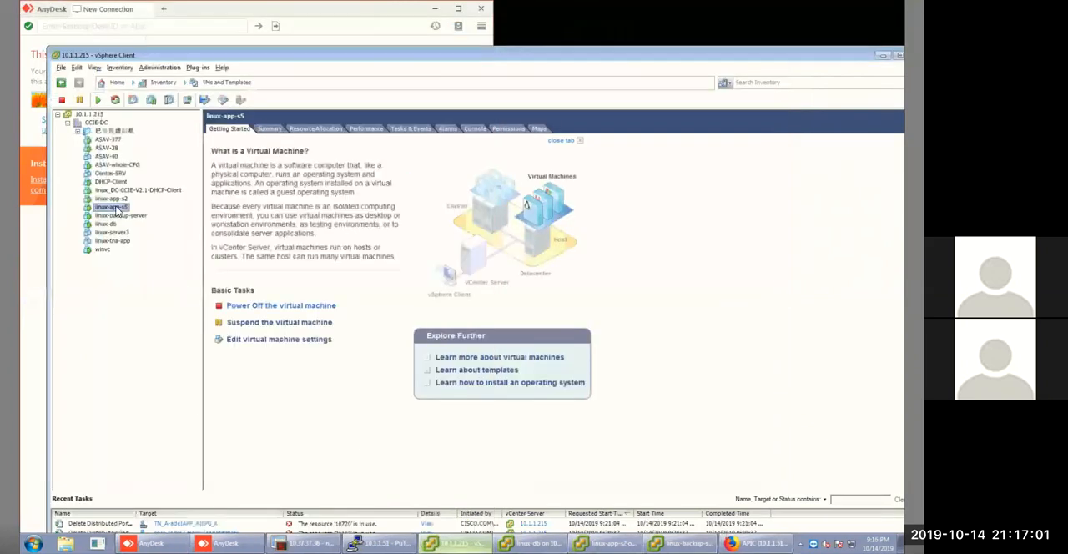
pyautogui.rightClick(114, 208)
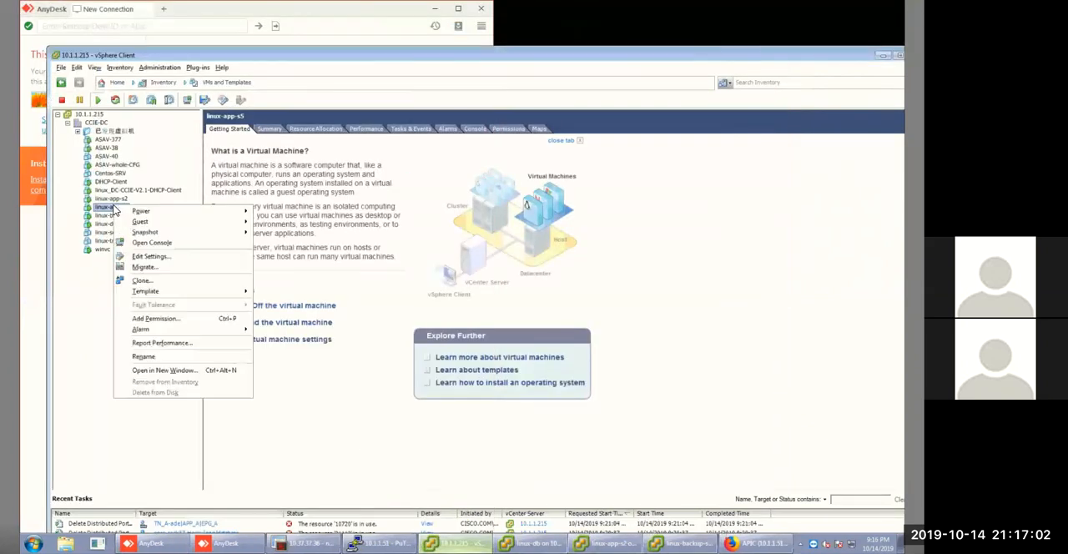
pyautogui.click(152, 242)
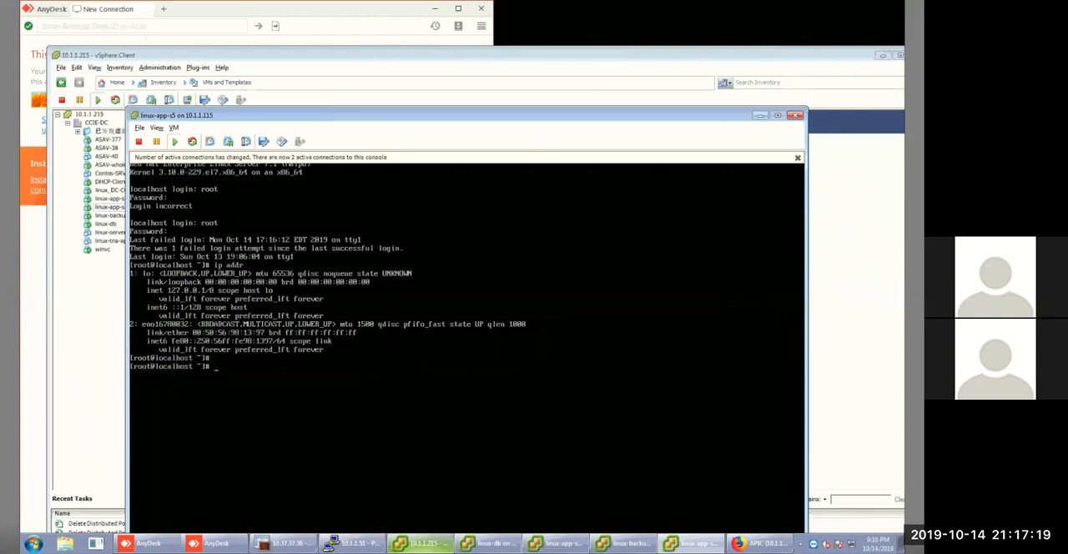
pyautogui.click(761, 116)
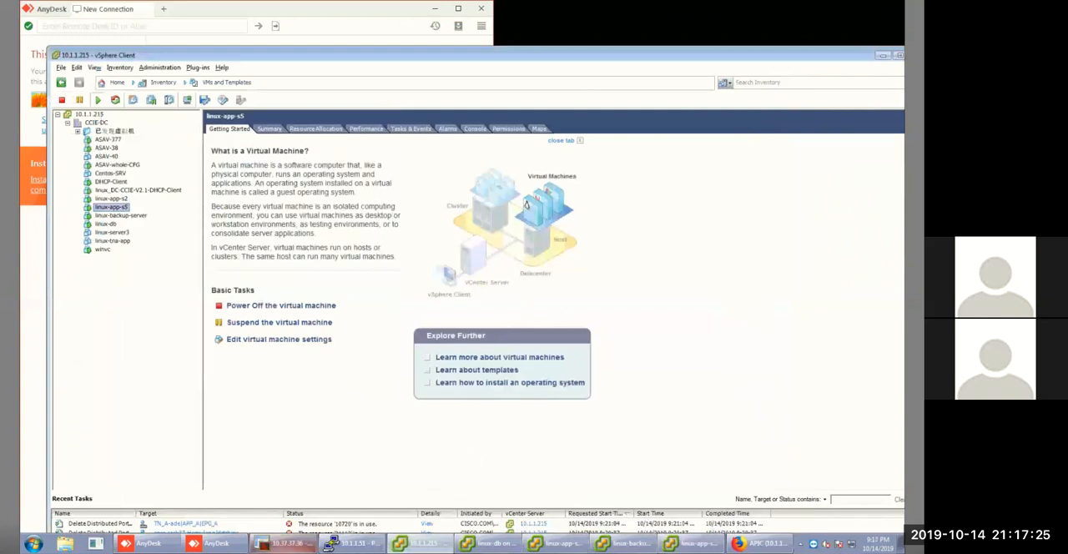
# Switch to APIC and examine the IP Aging policy in the system-wide Endpoint Controls settings.
pyautogui.click(760, 543)
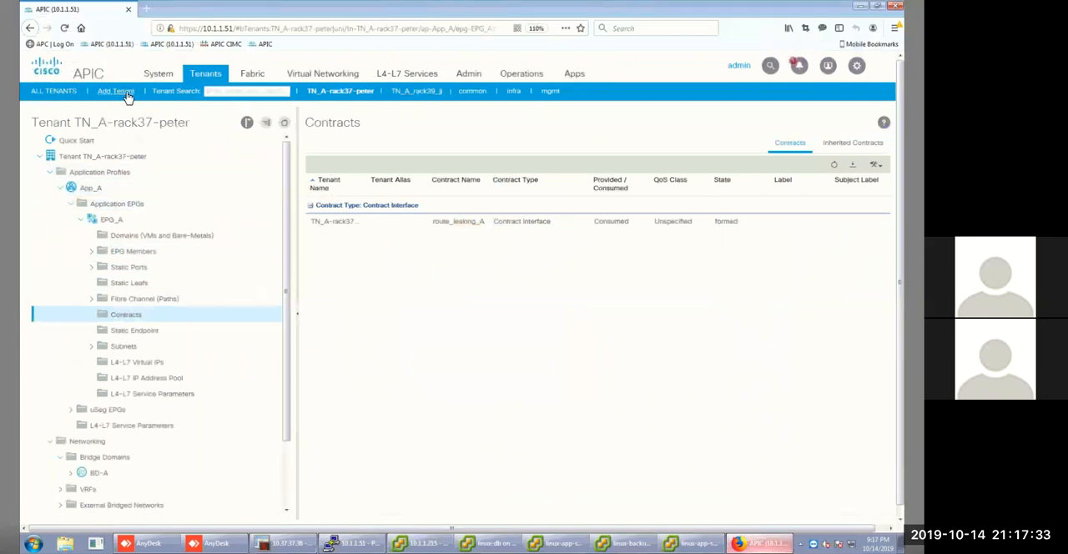
pyautogui.click(52, 92)
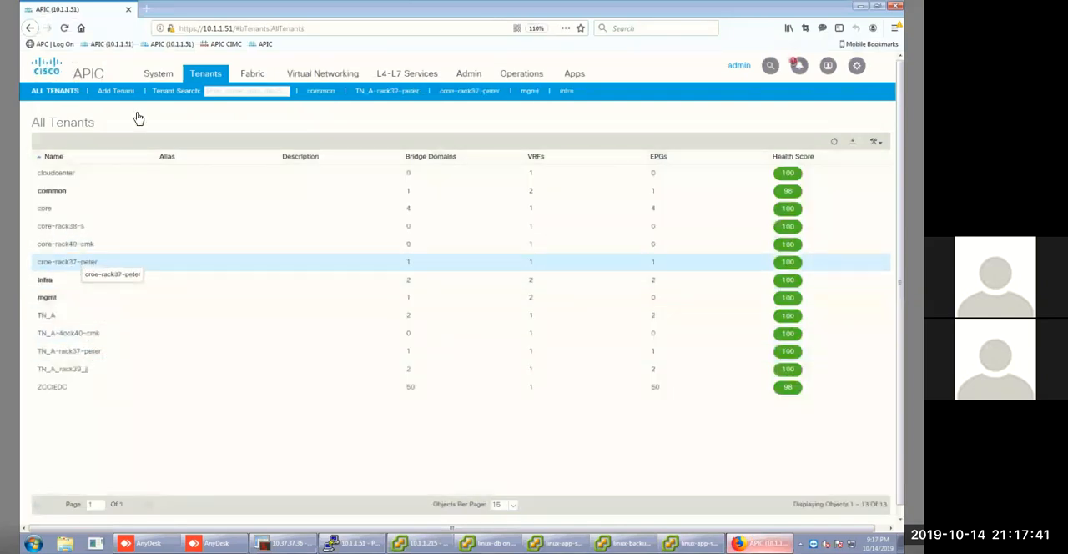
pyautogui.click(158, 75)
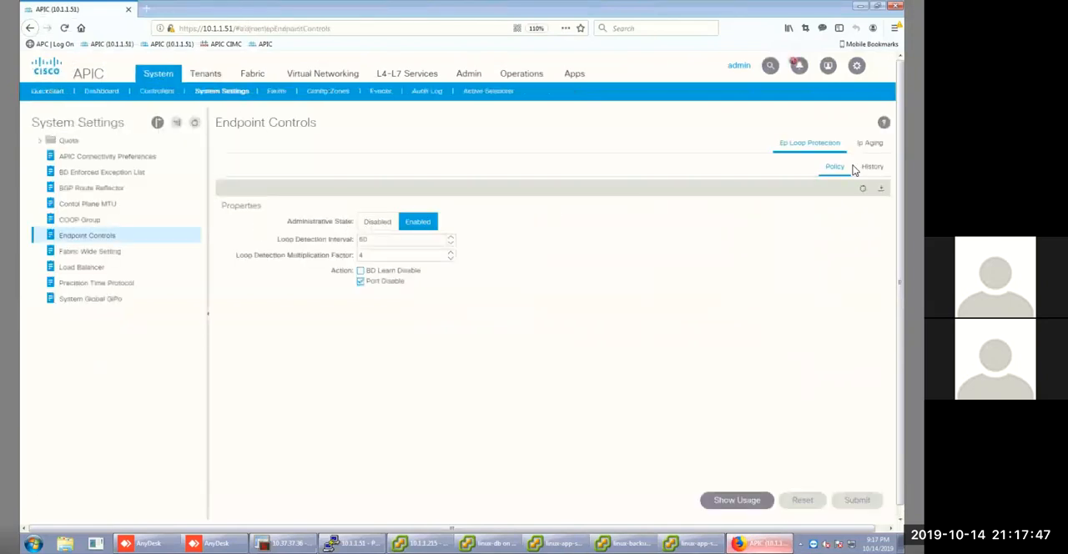
pyautogui.click(871, 143)
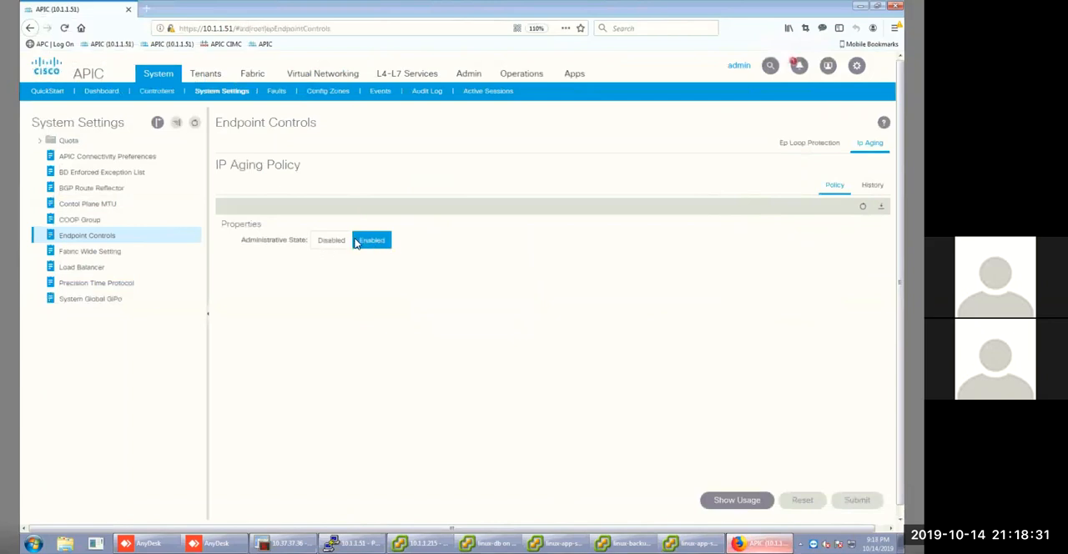
# Open the croe-rack37 tenant from the list of all tenants and expand its Policies folder.
pyautogui.click(209, 76)
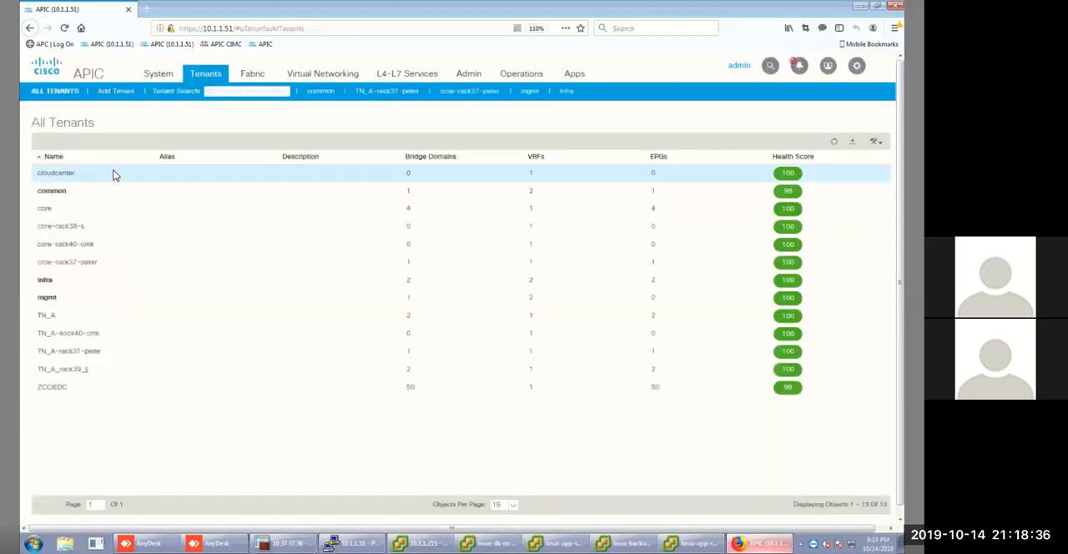
pyautogui.click(65, 266)
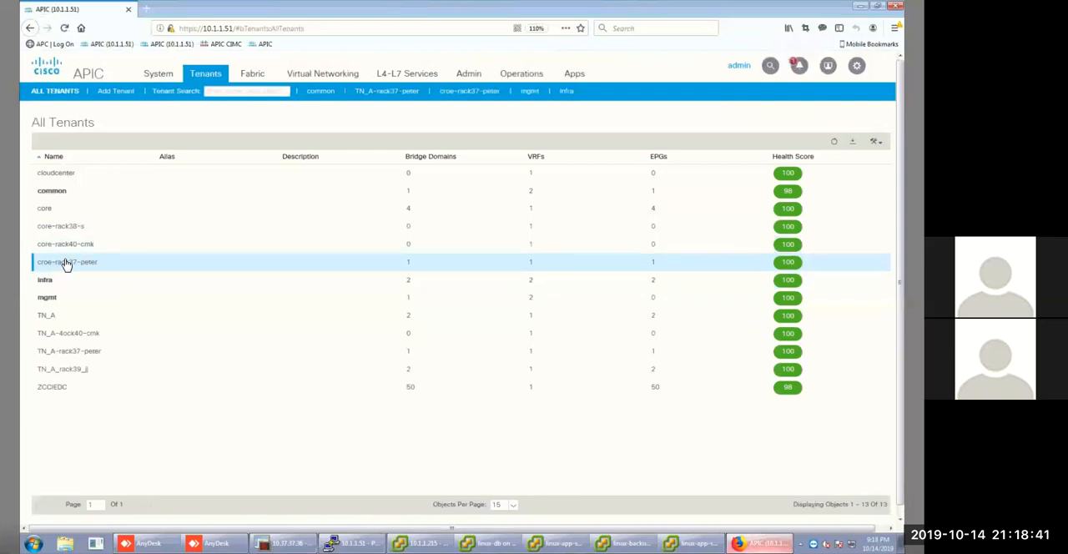
pyautogui.doubleClick(65, 264)
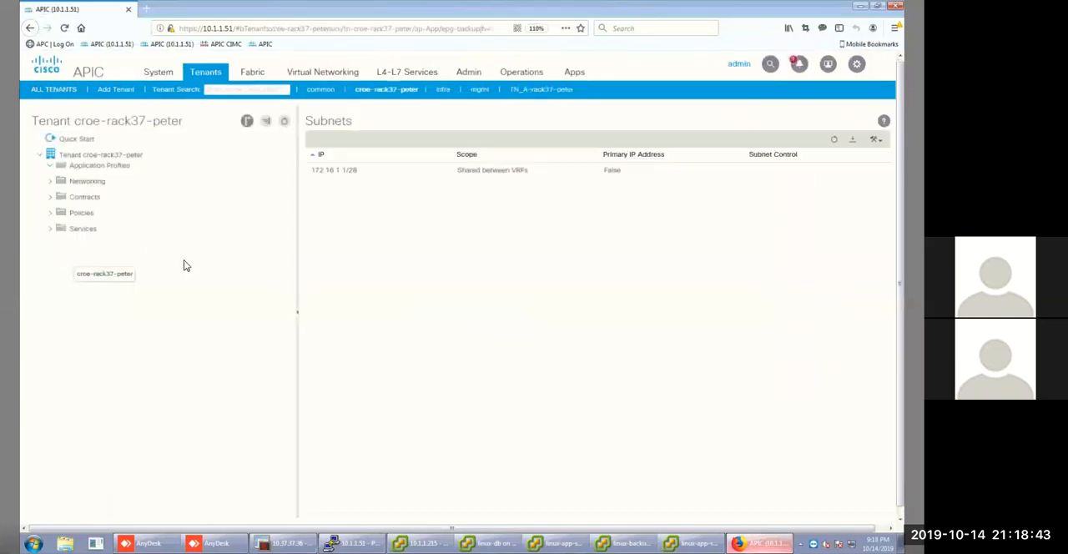
pyautogui.click(51, 482)
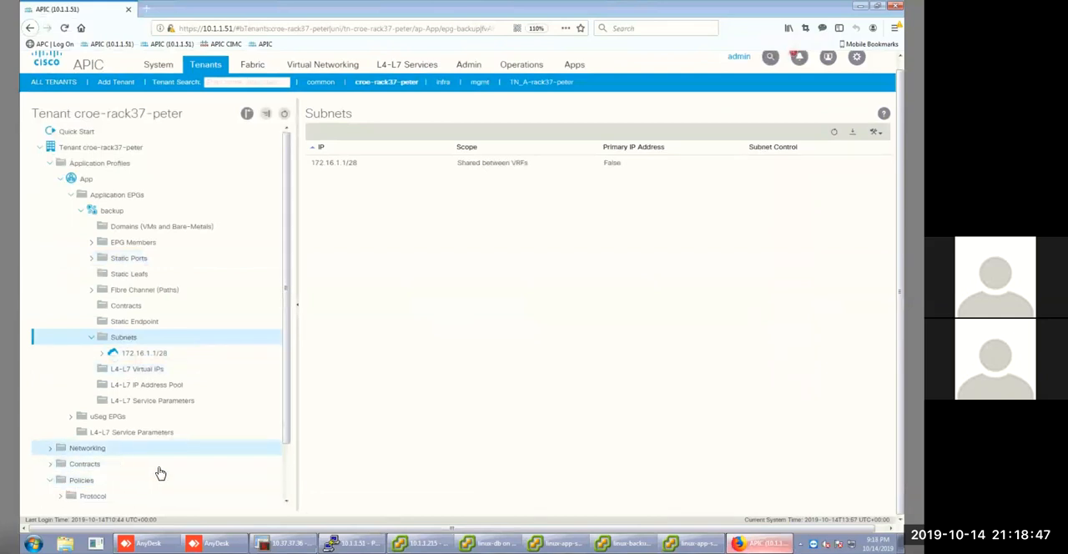